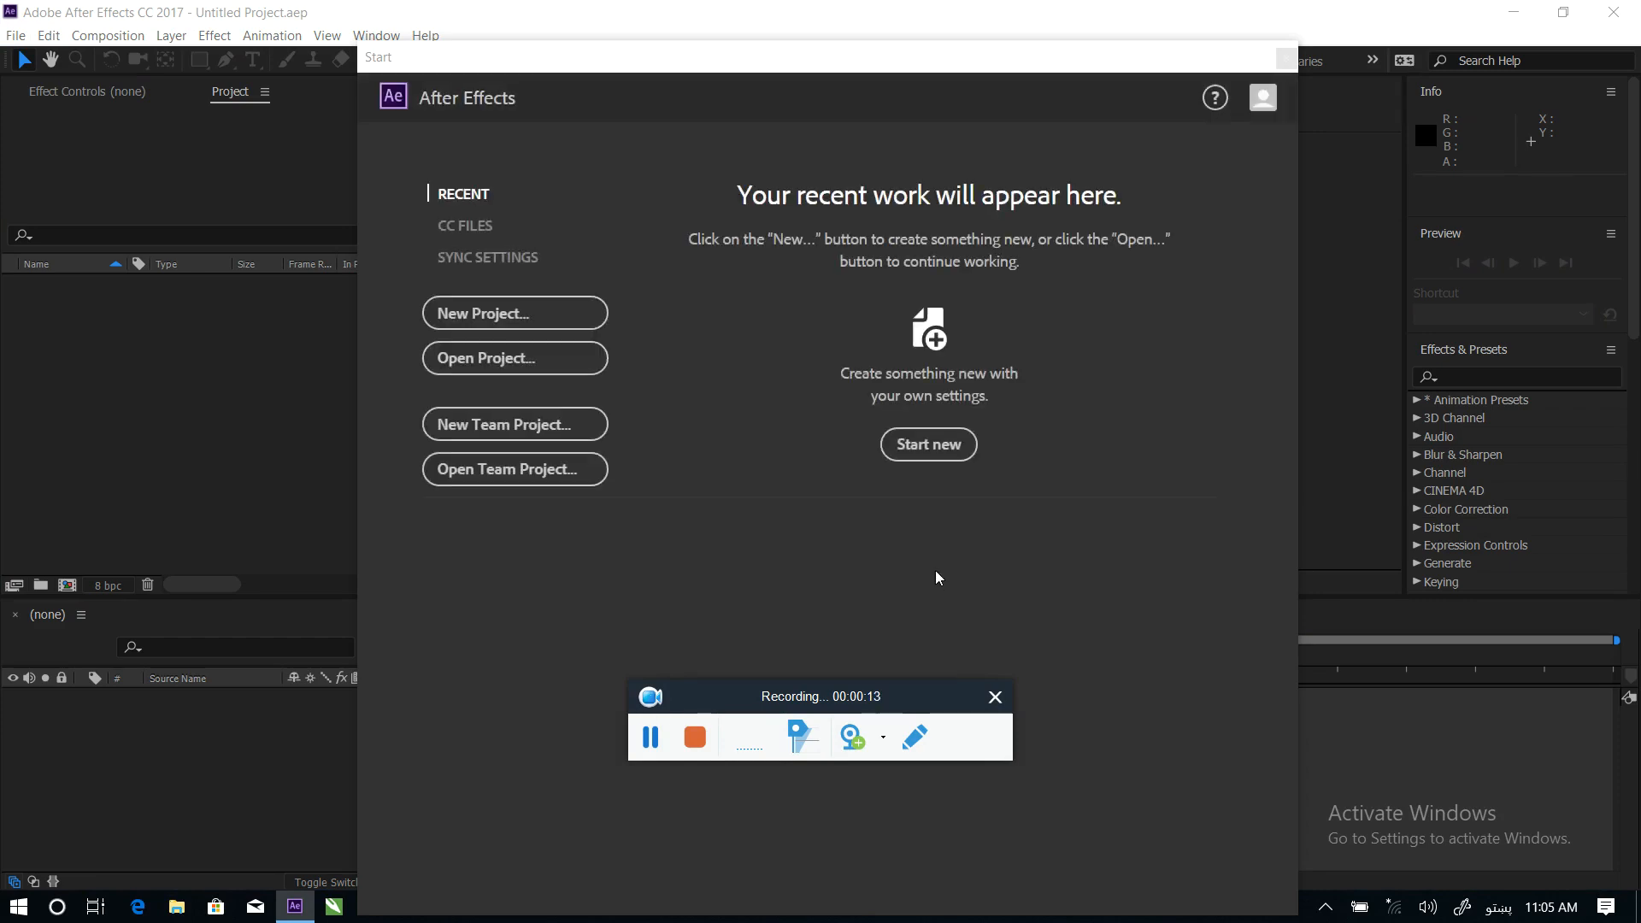
Start a new project and create a composition named logo with the HDTV 1080 25 preset and a 30-second duration
click(509, 315)
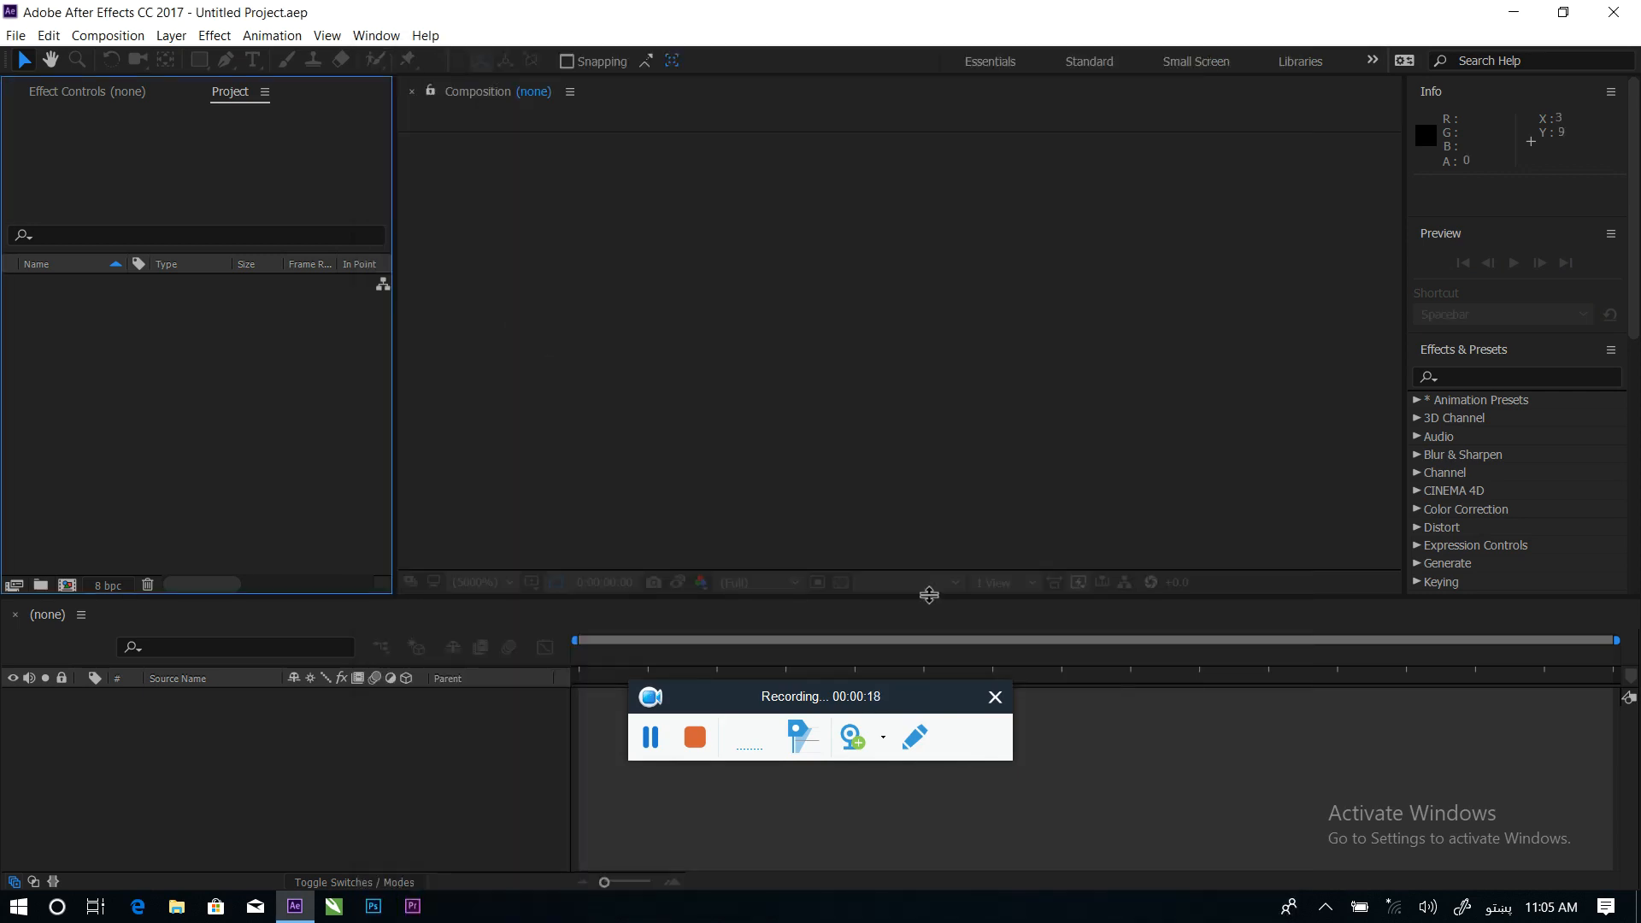
drag(907, 705, 1493, 759)
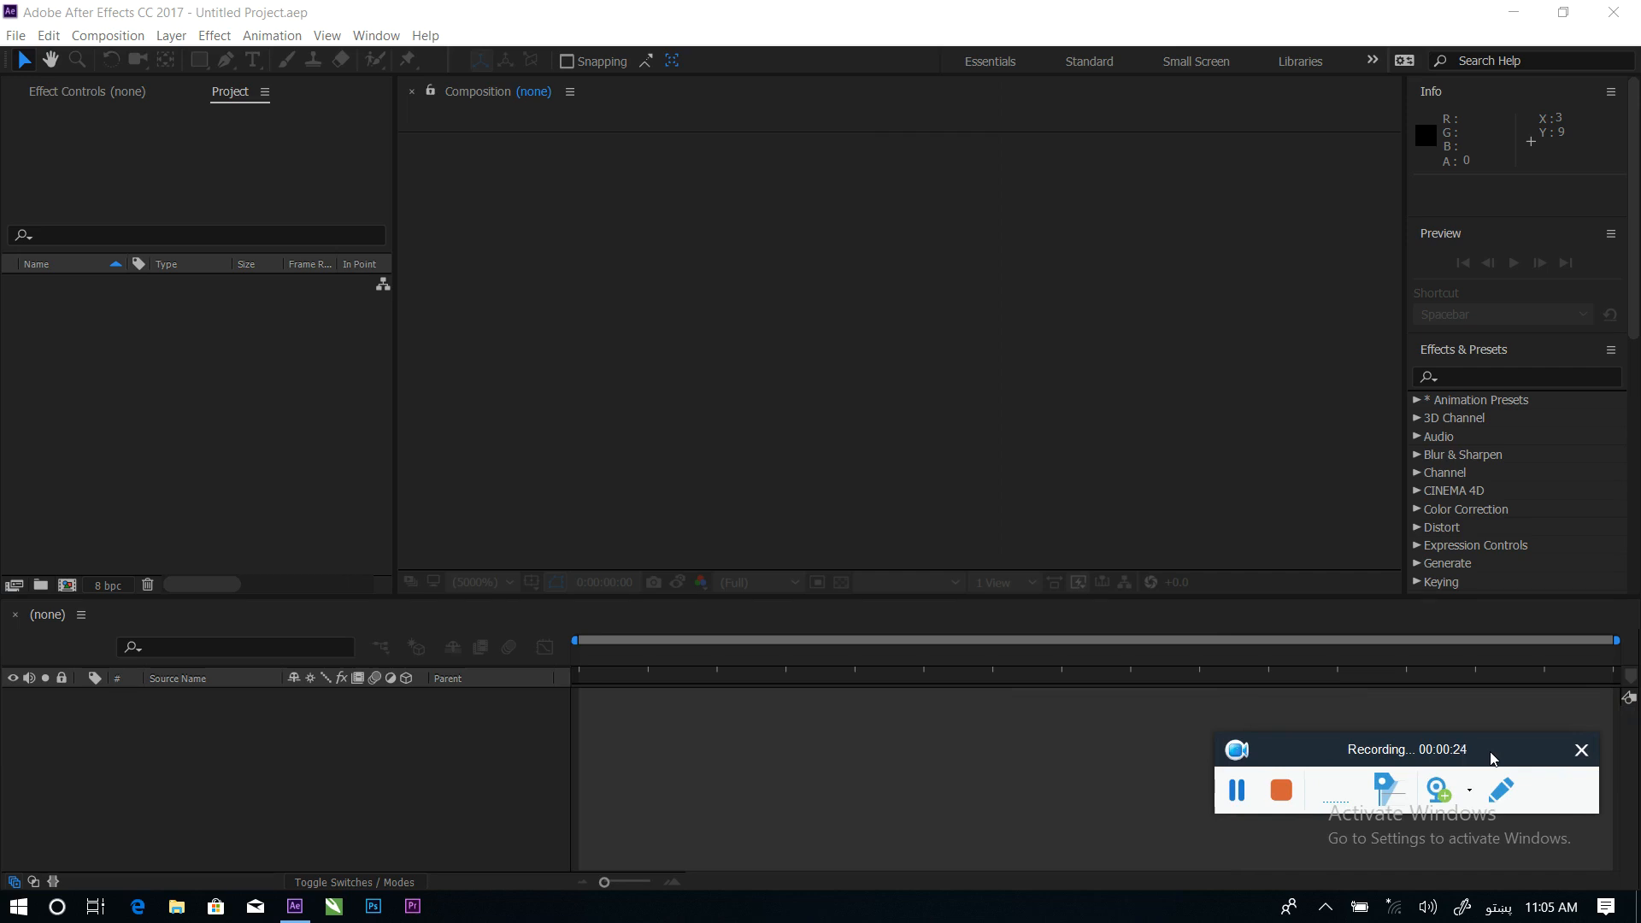
click(67, 587)
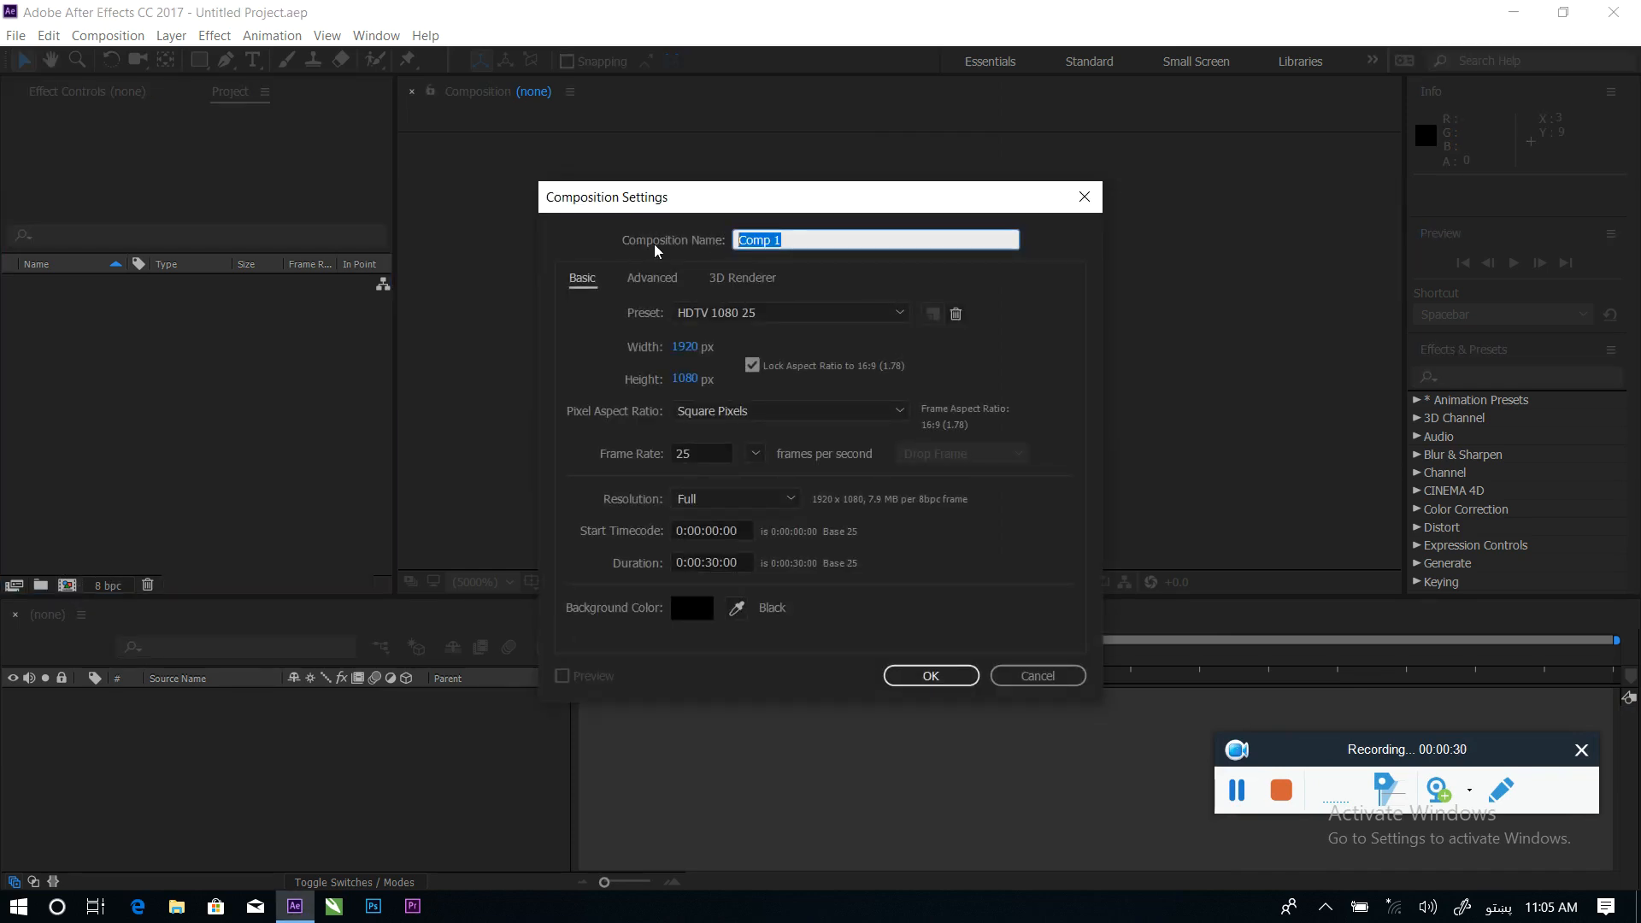
text(مخلخ)
key(alt+shift)
click(936, 678)
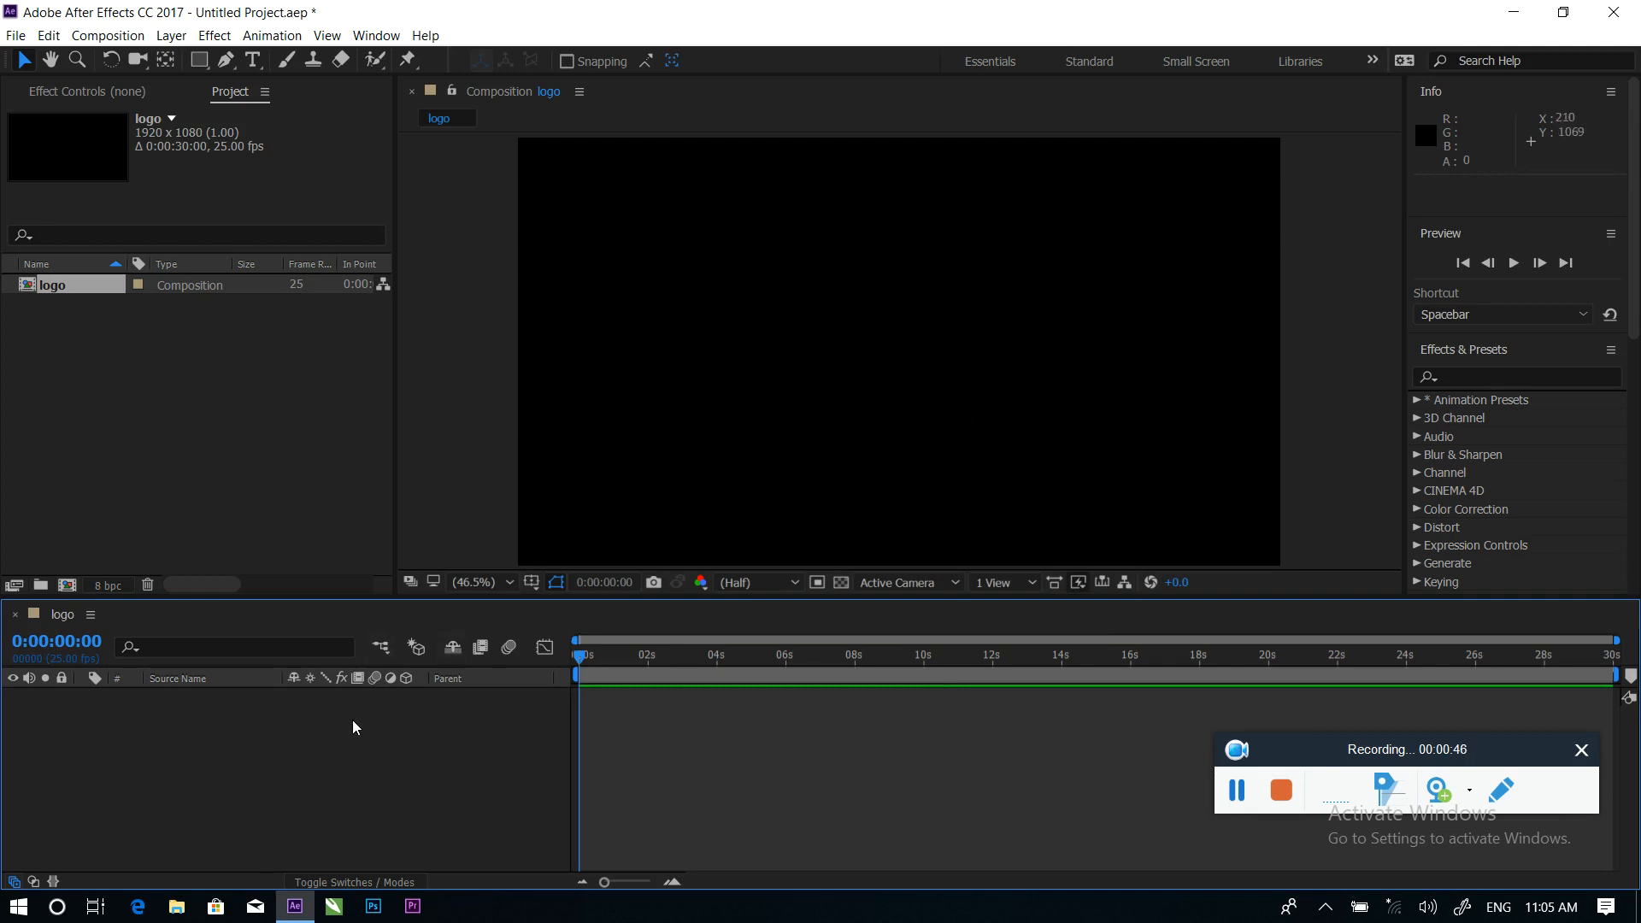
Create a 1920 x 1080 solid layer filled with bright blue, hex 3D9AFA
right_click(234, 779)
mouse_move(287, 608)
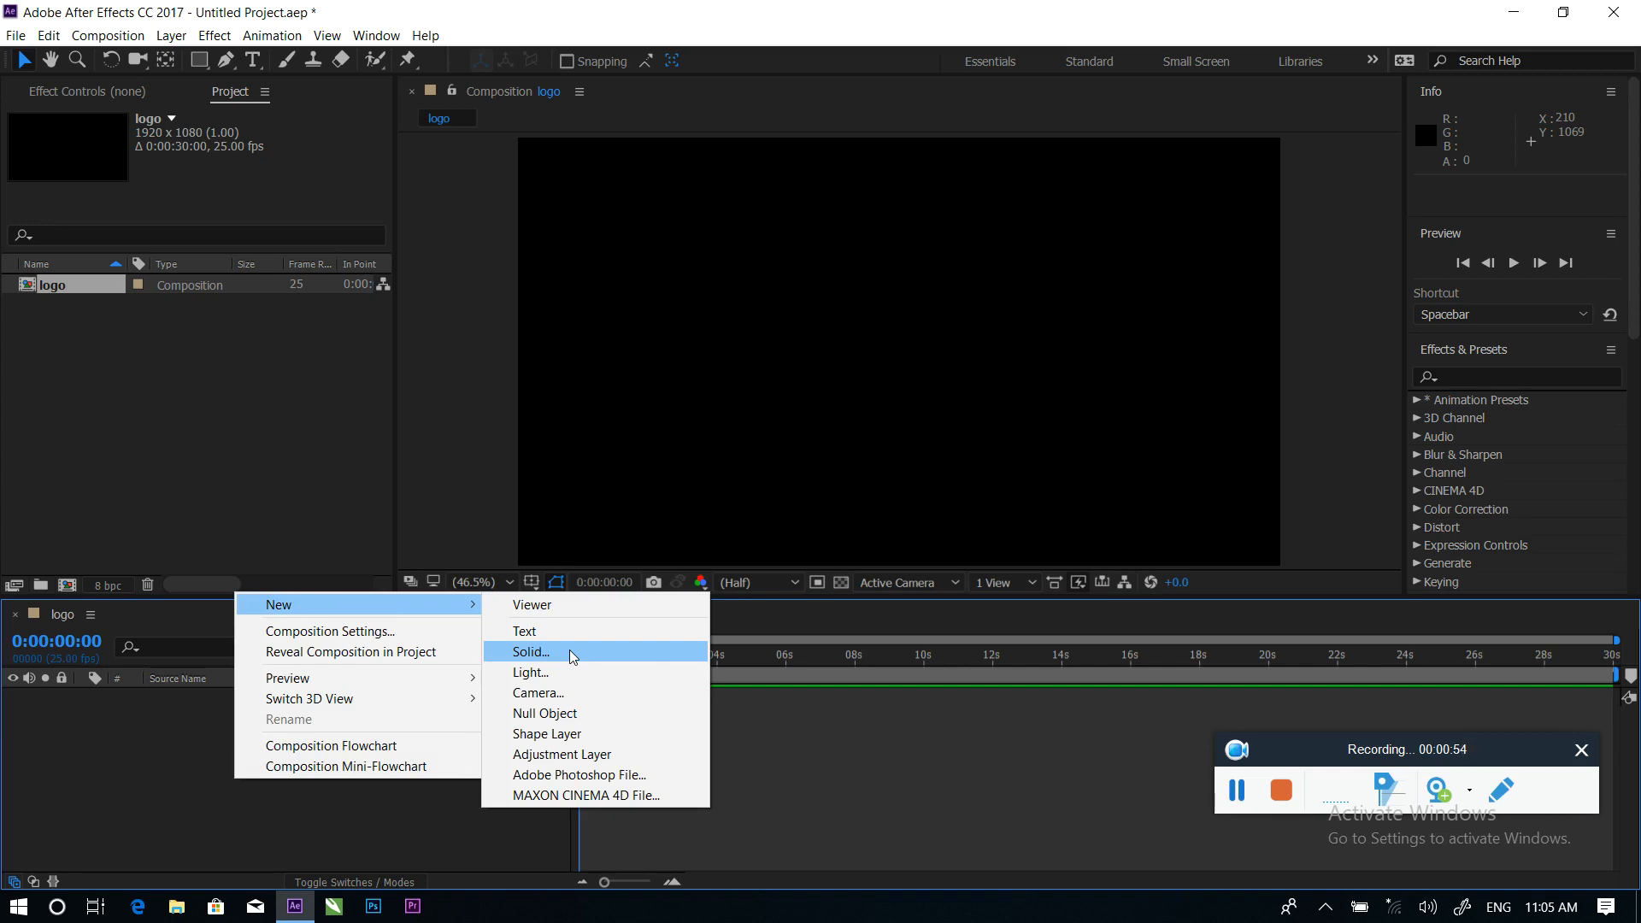
click(531, 652)
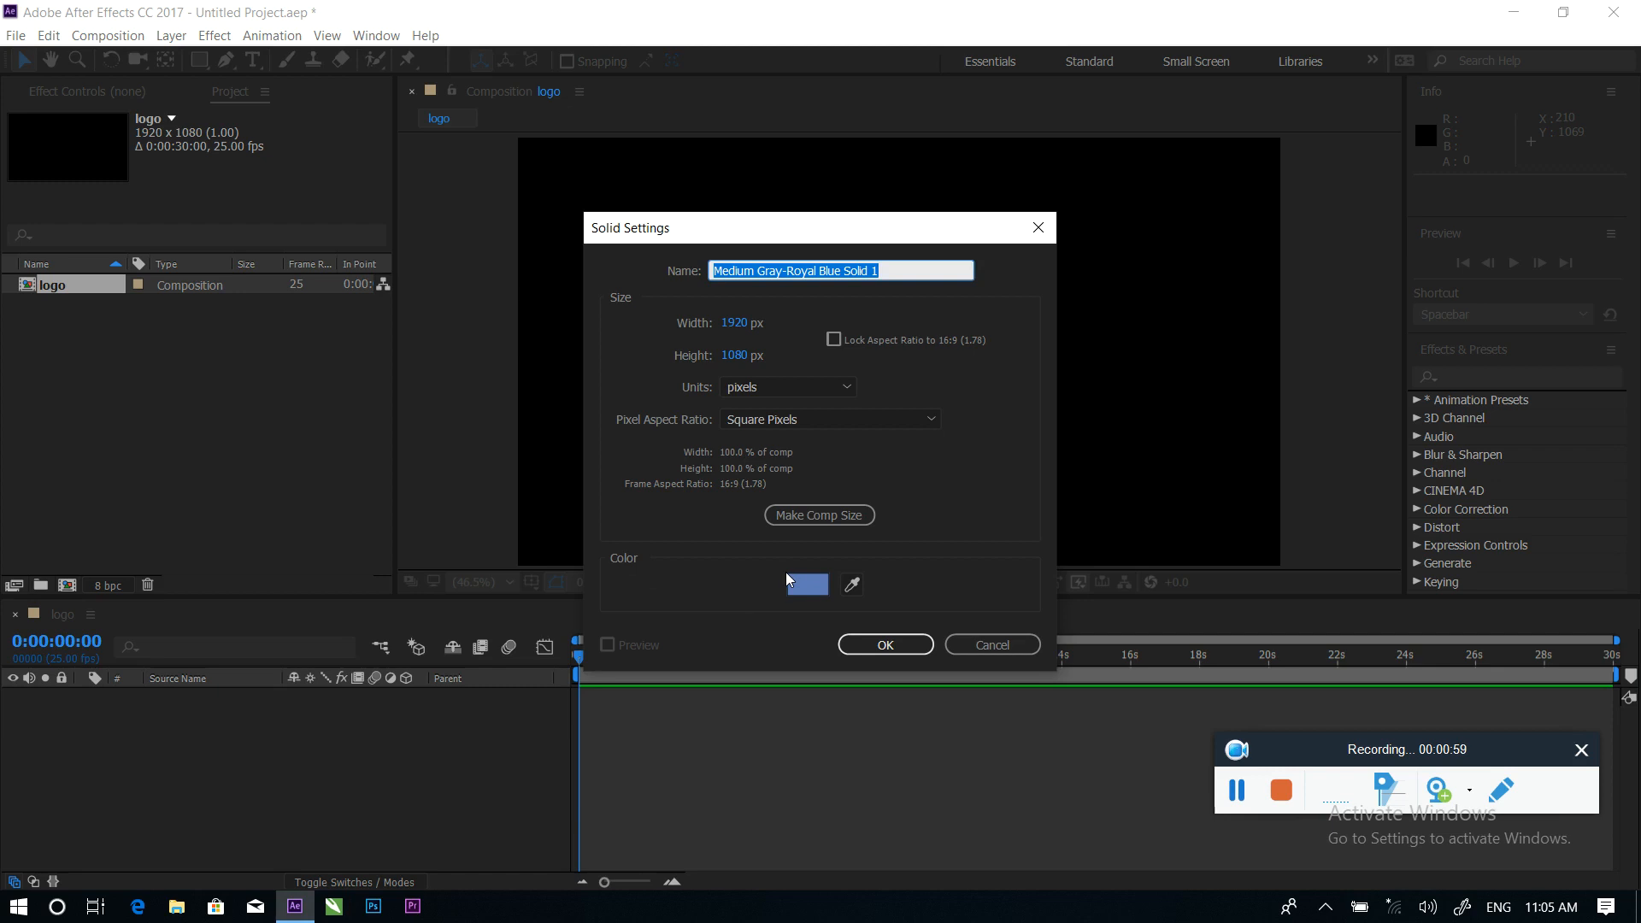
click(788, 574)
drag(880, 420, 866, 434)
drag(668, 430, 572, 472)
click(746, 370)
click(771, 326)
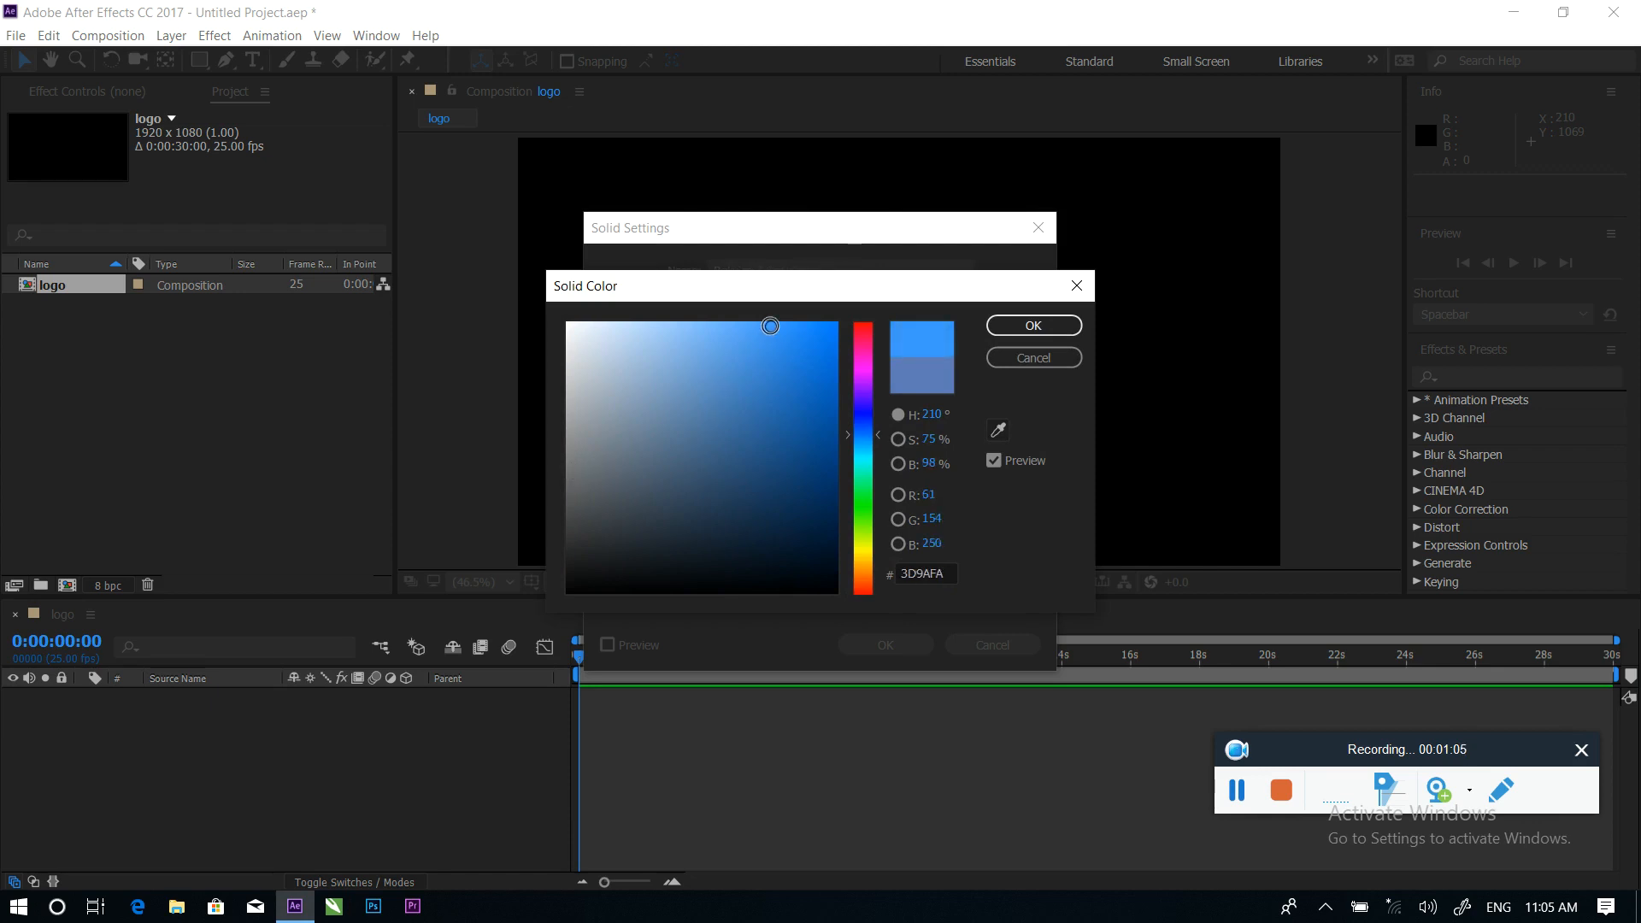
click(1034, 326)
click(886, 645)
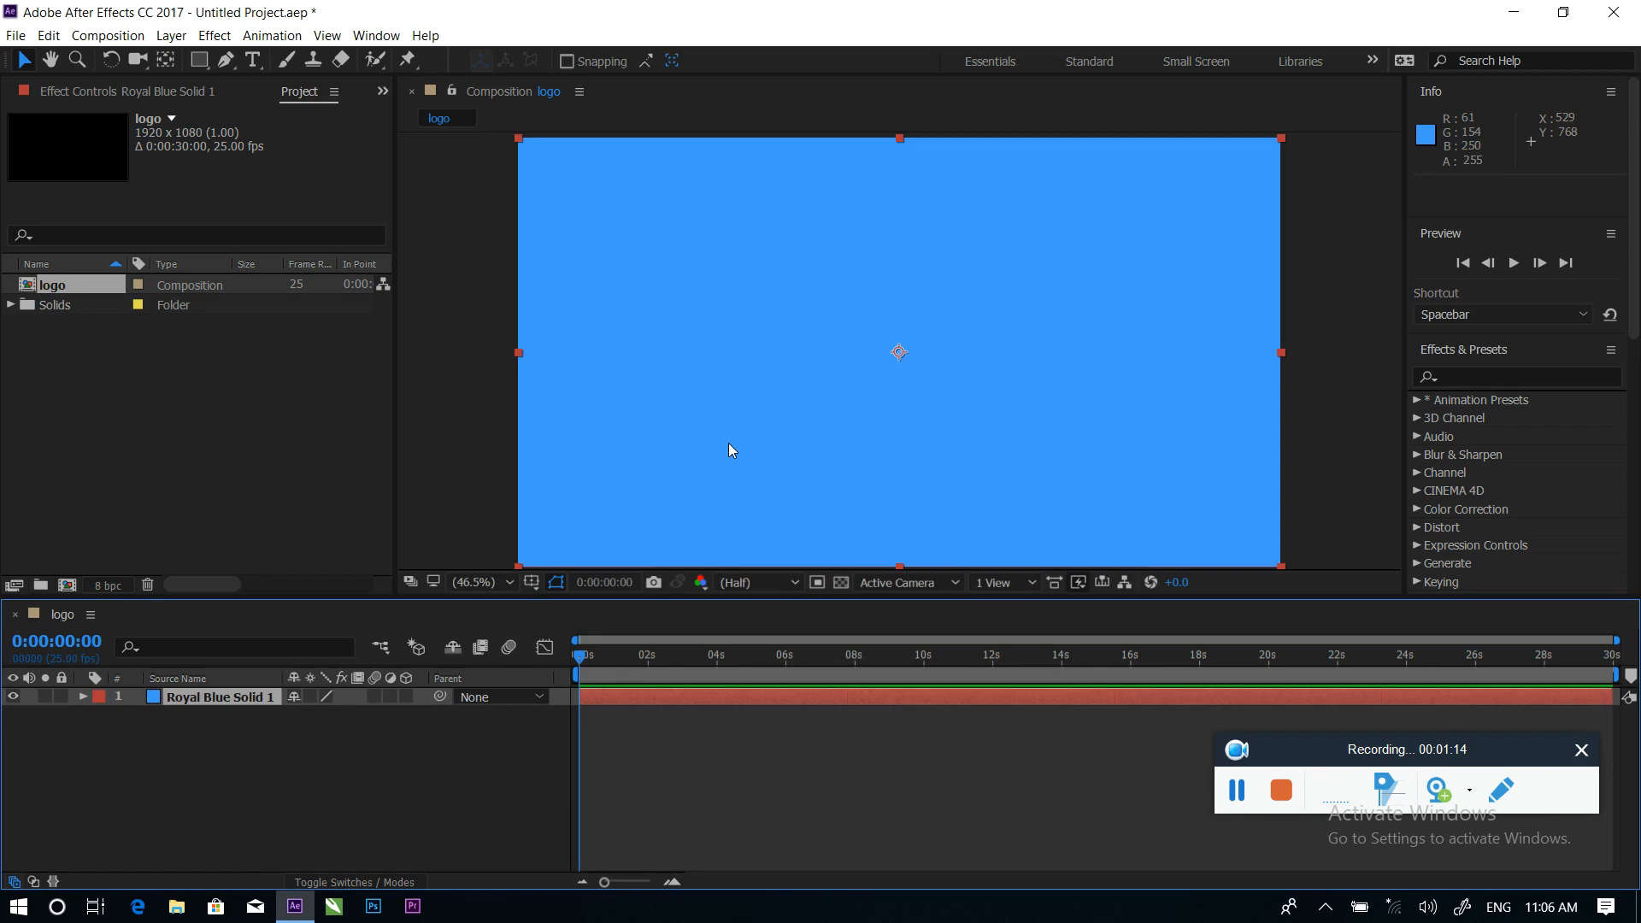
Import 001-photoshop.png, 003-illustrator.png, 007-after-effects.png, 013-audition.png and 041-premiere.png as footage
double_click(151, 431)
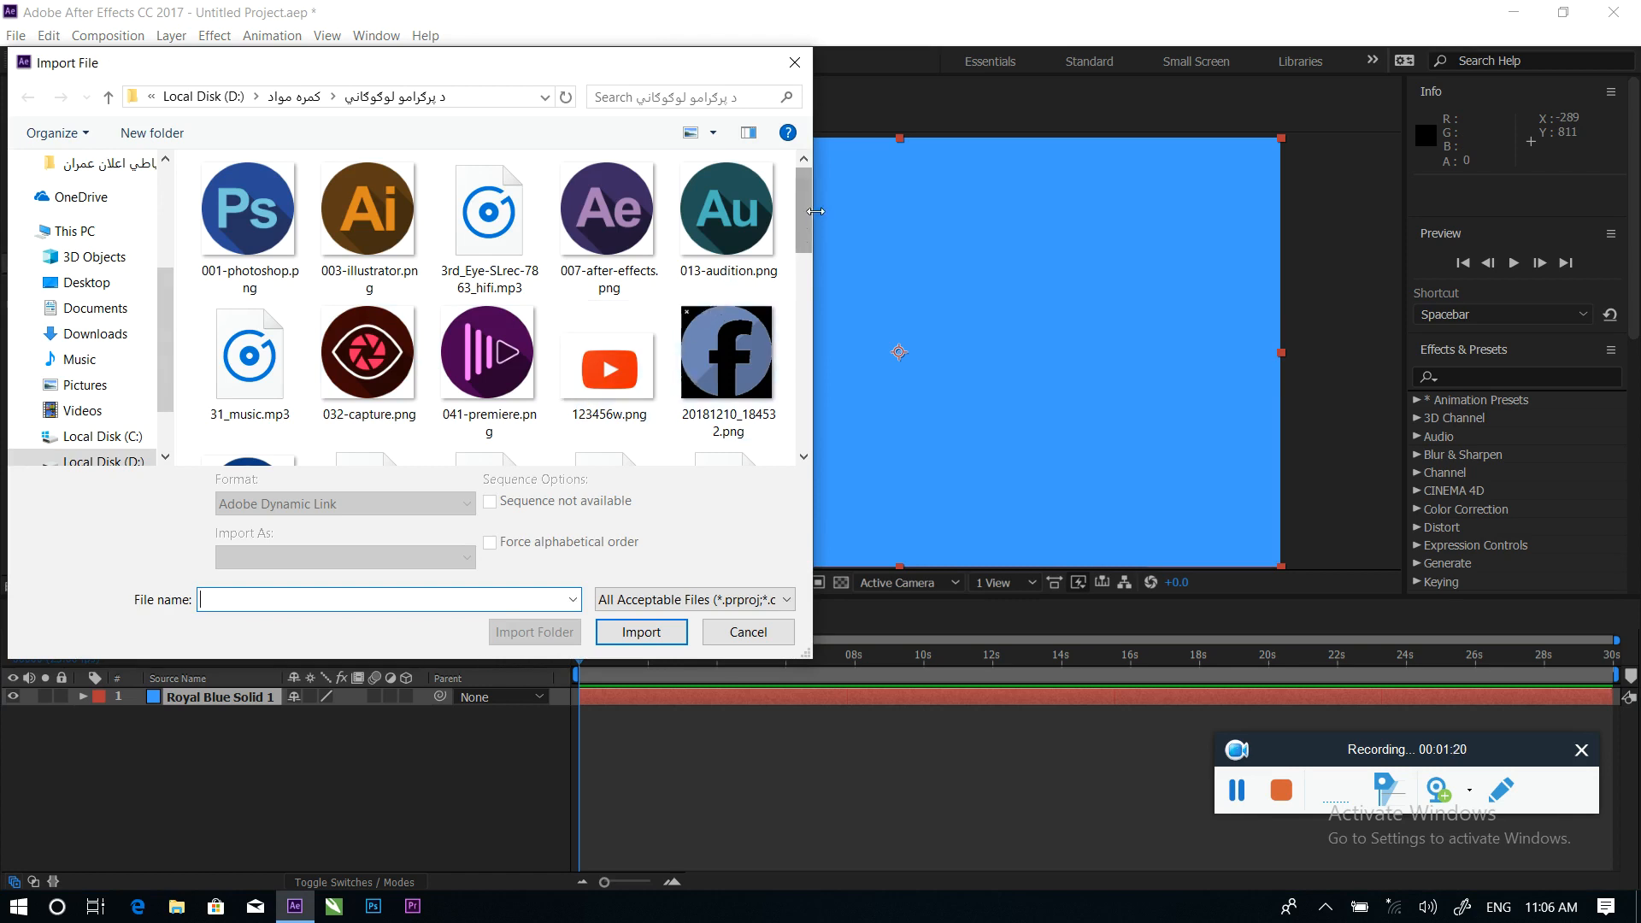
click(250, 238)
ctrl+click(349, 198)
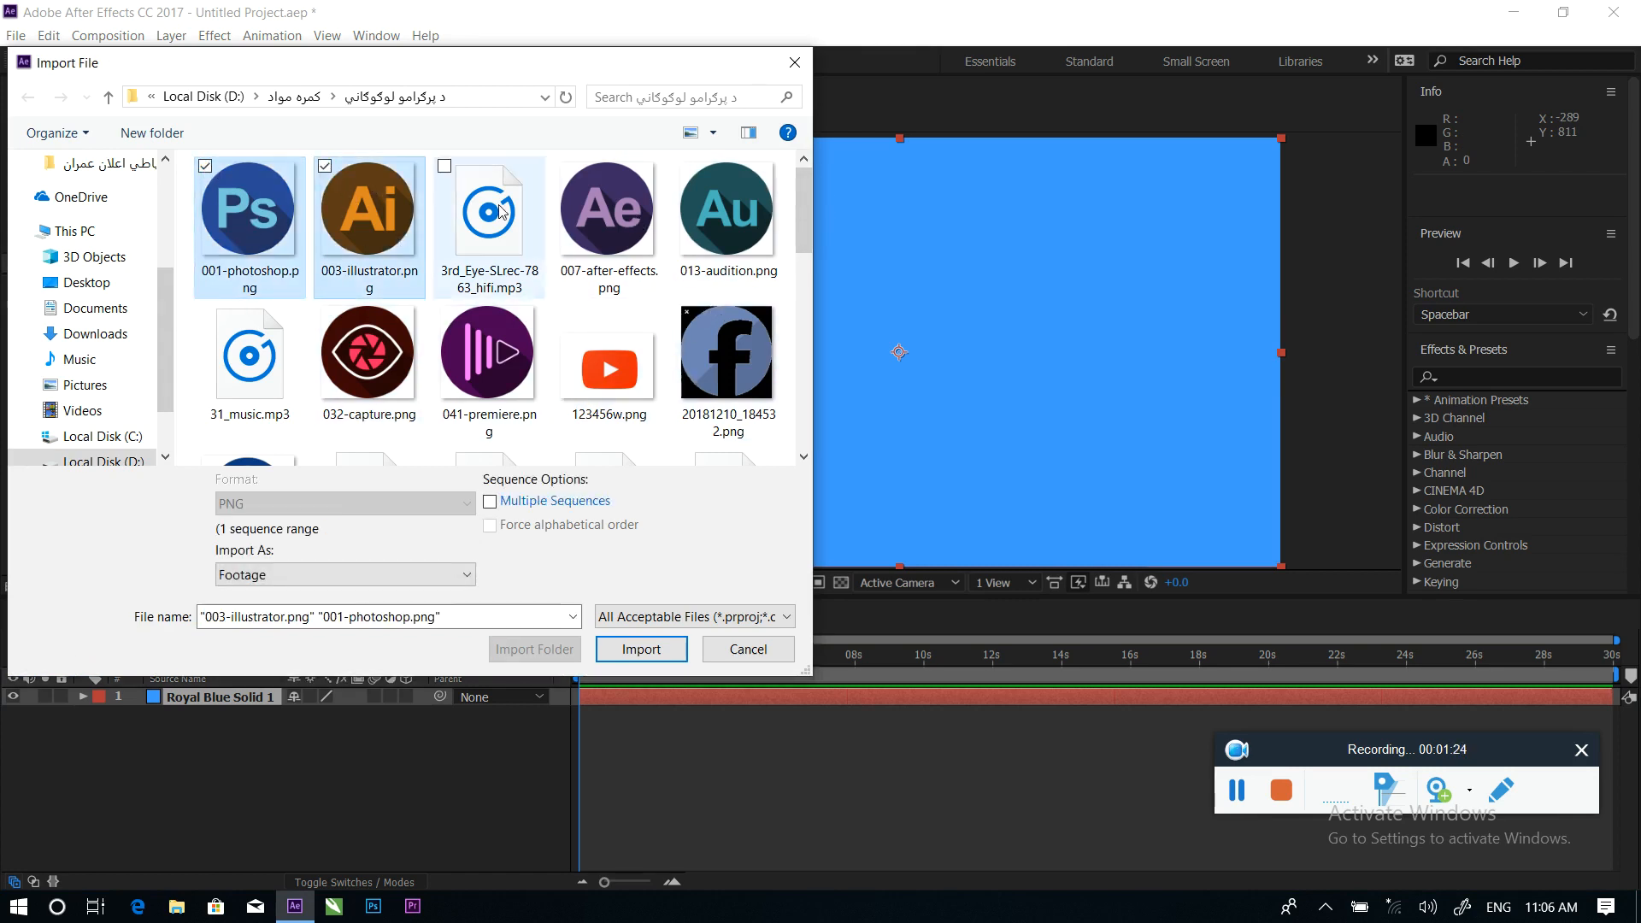
click(564, 165)
click(683, 166)
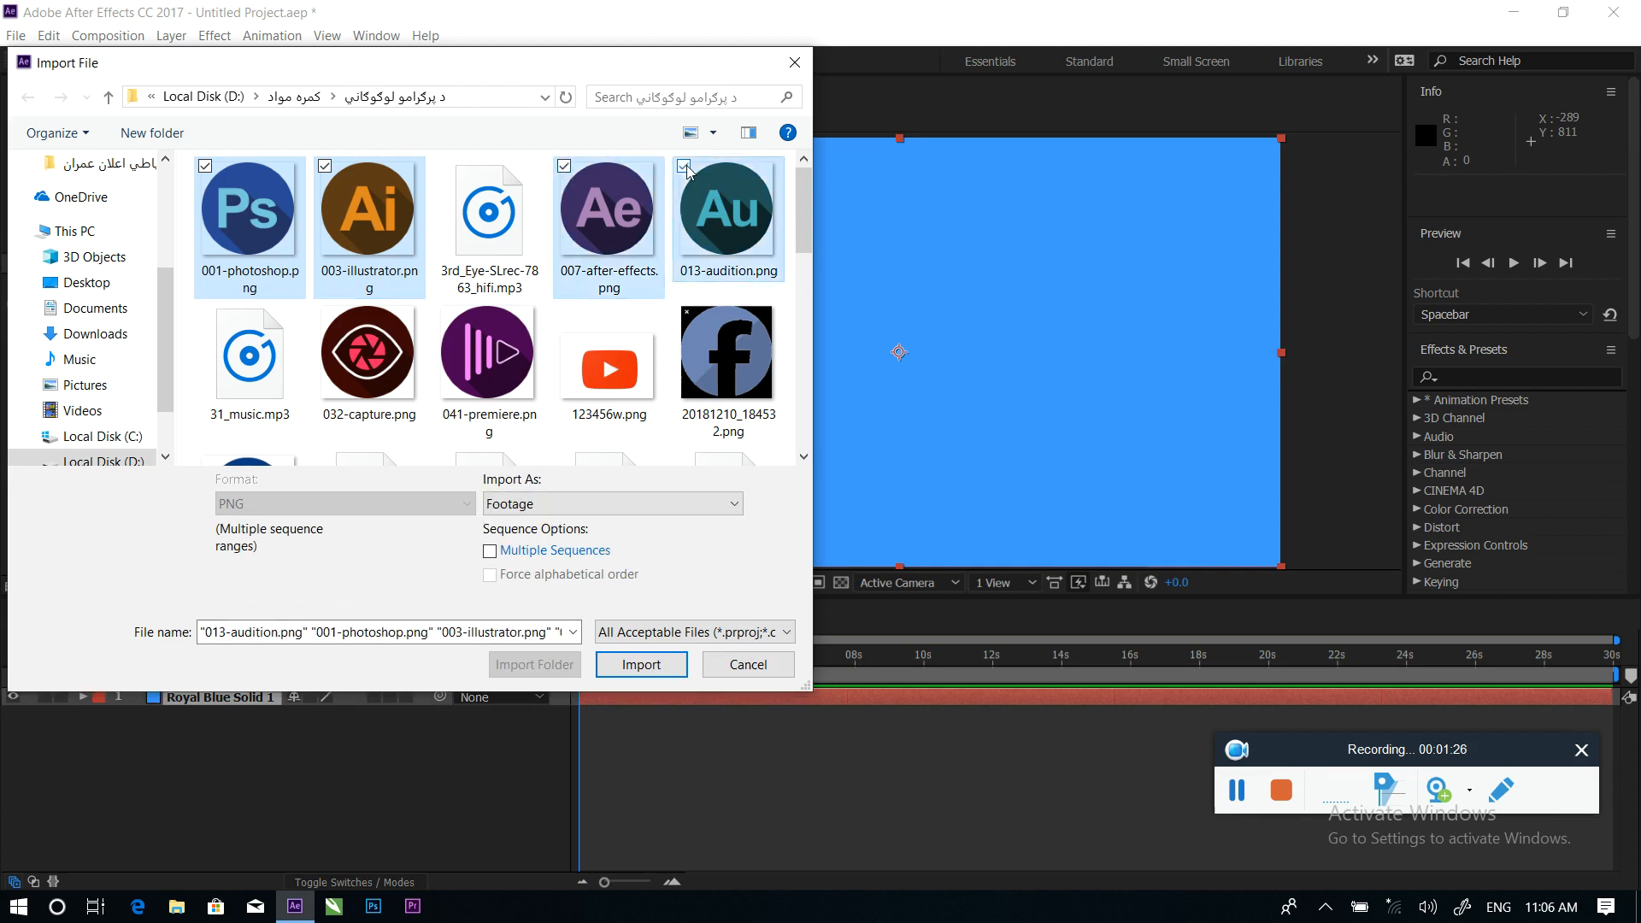
click(444, 309)
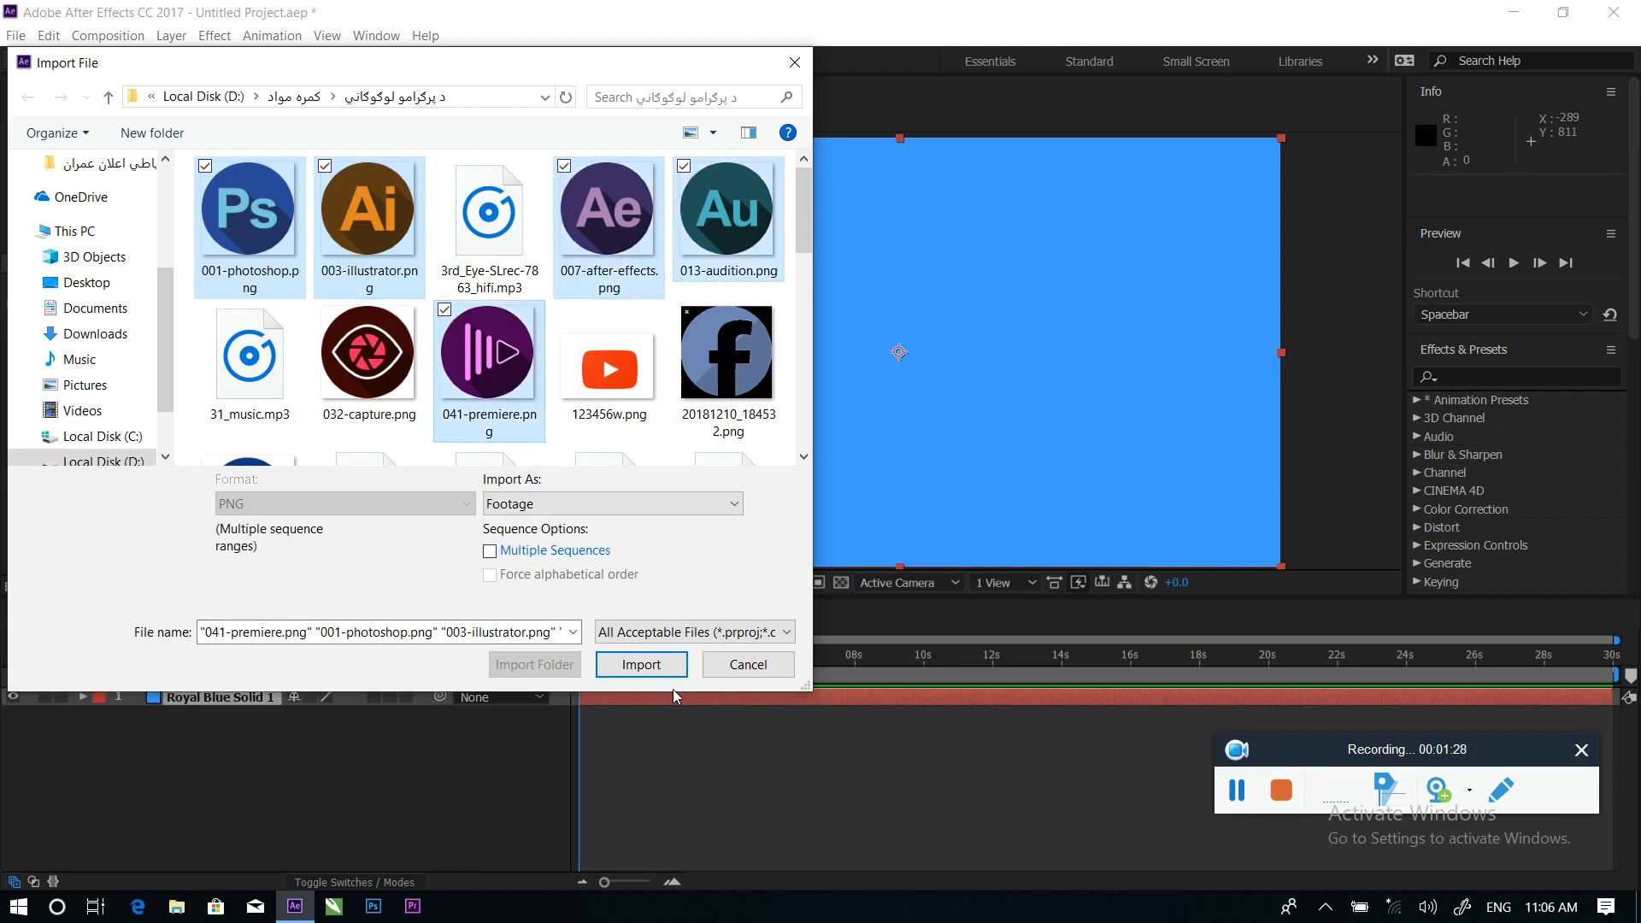
click(637, 666)
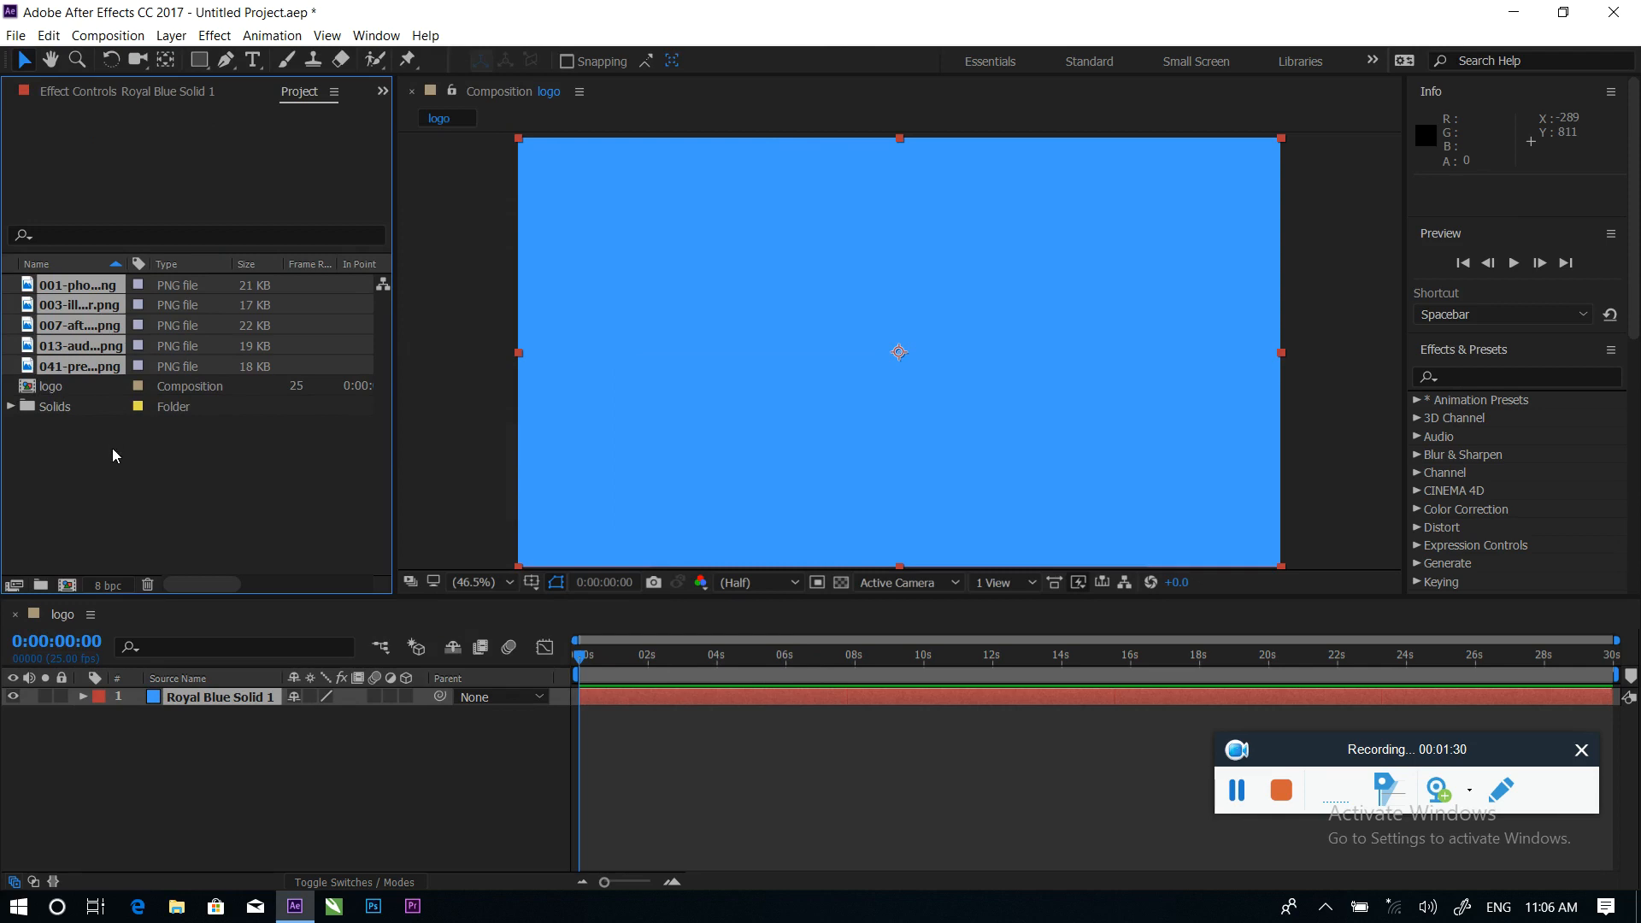
click(112, 449)
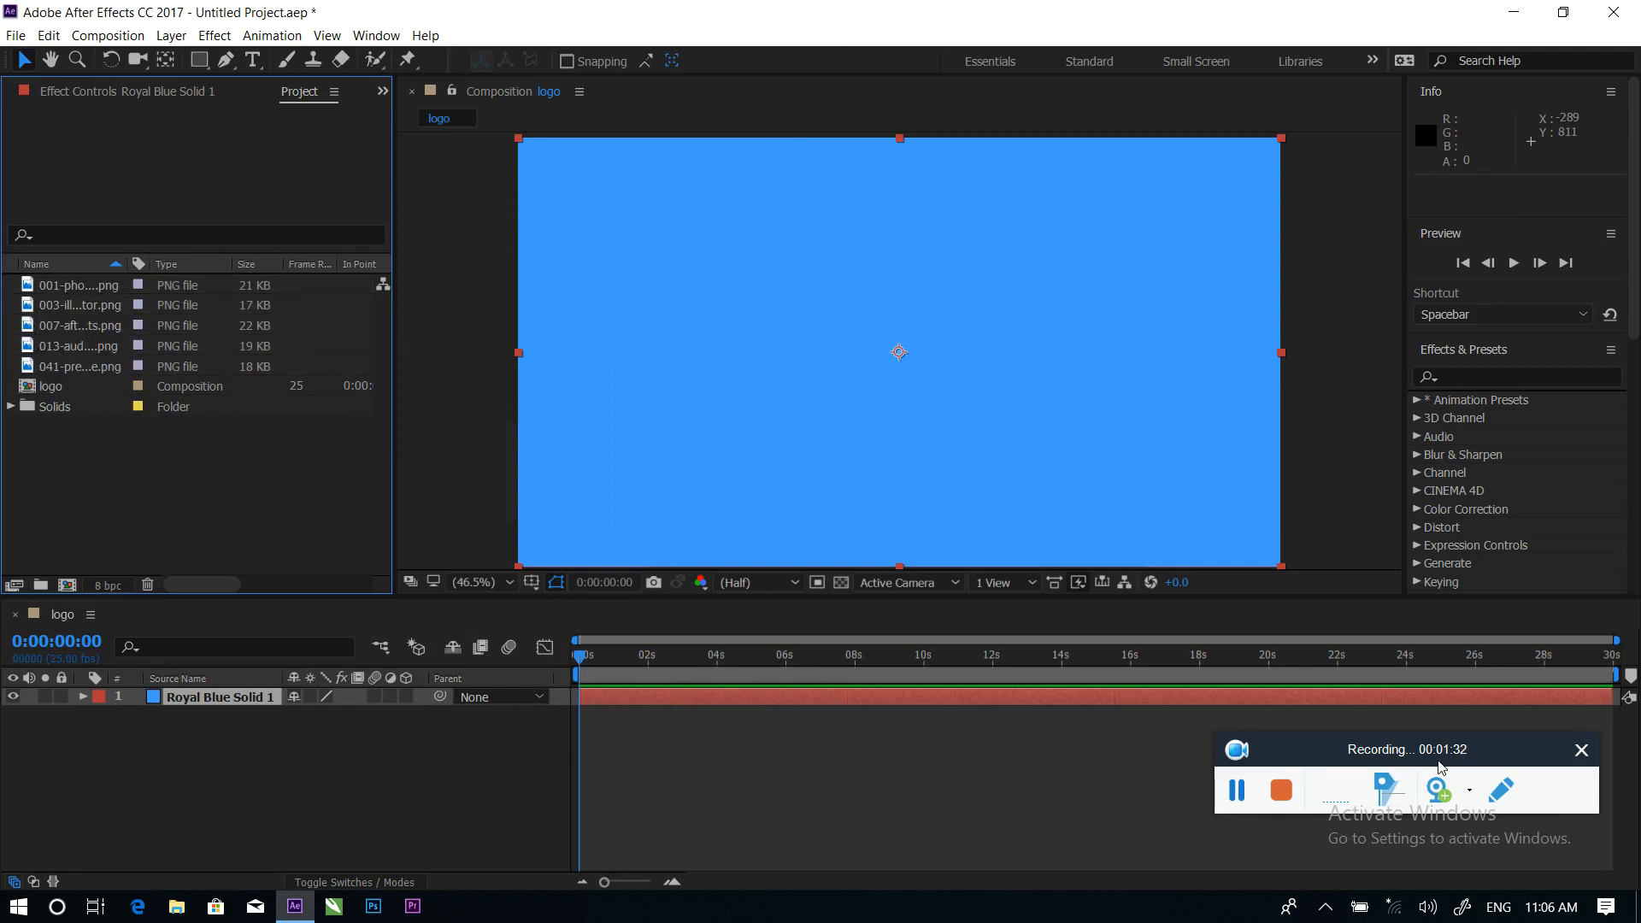
drag(1313, 752, 1388, 754)
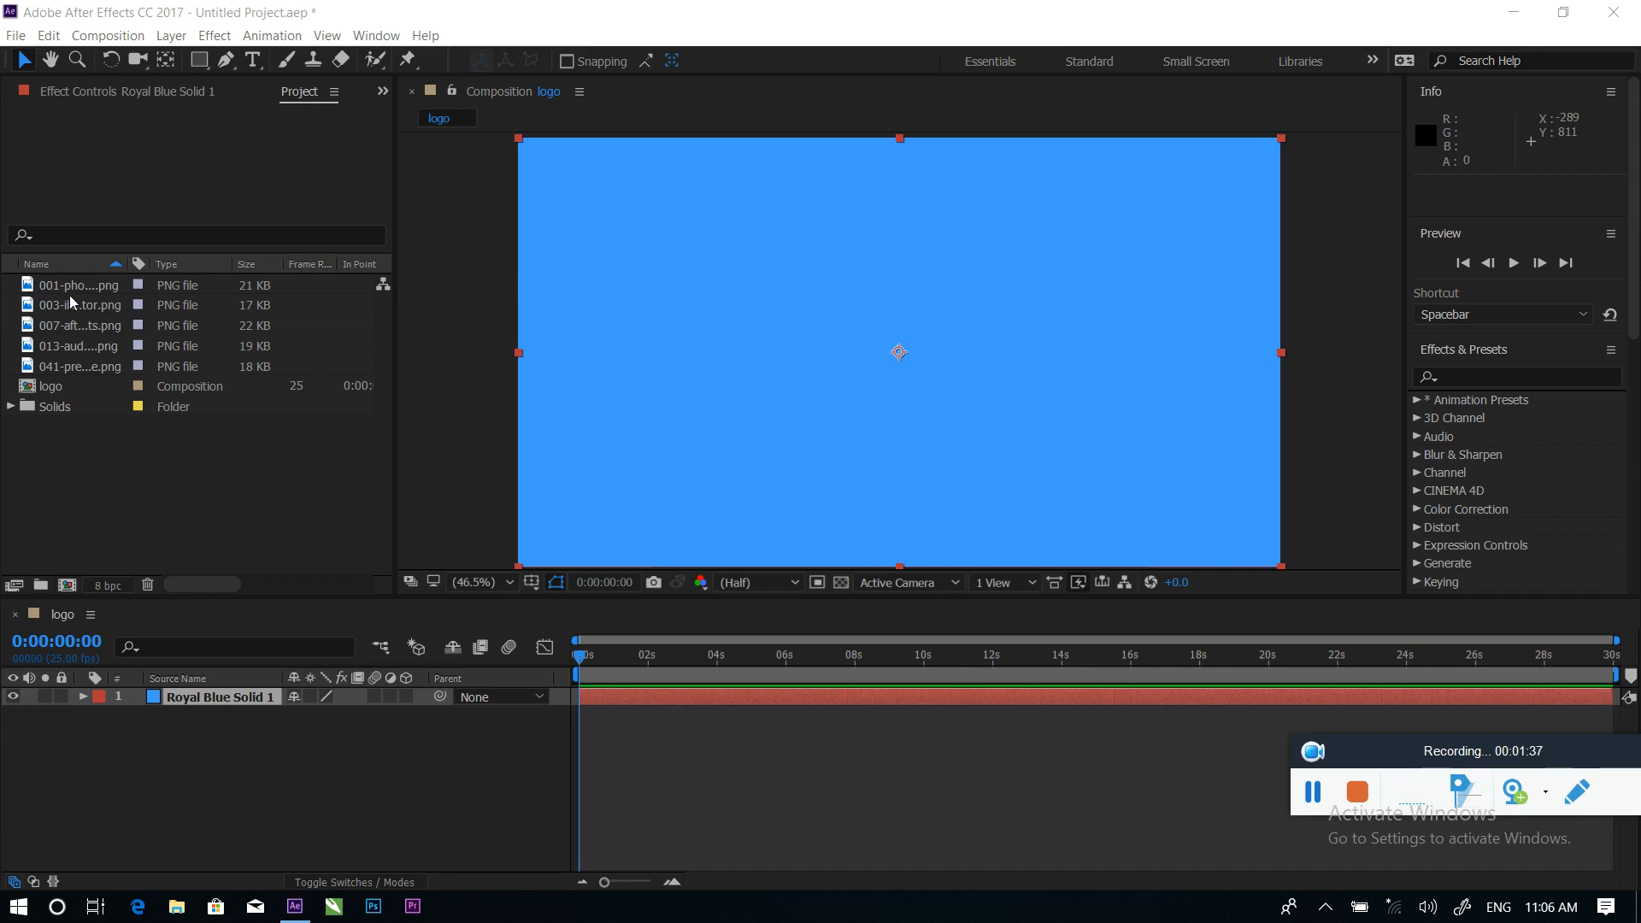
Add 041-premiere.png to the logo composition and place its layer above the blue solid
click(72, 373)
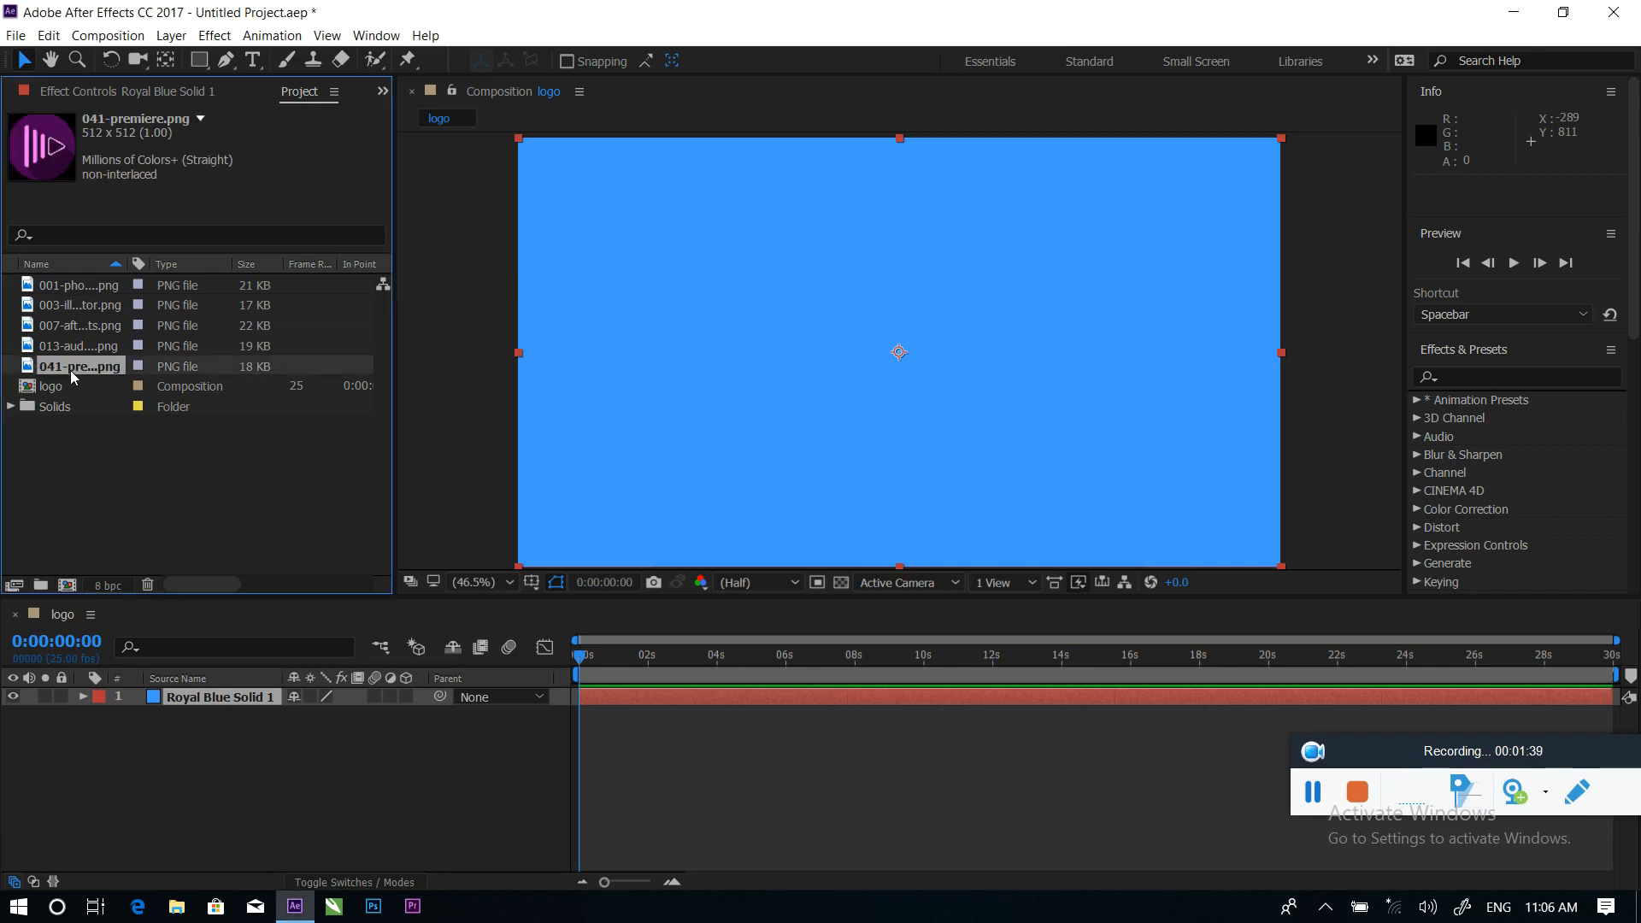
drag(75, 376, 162, 739)
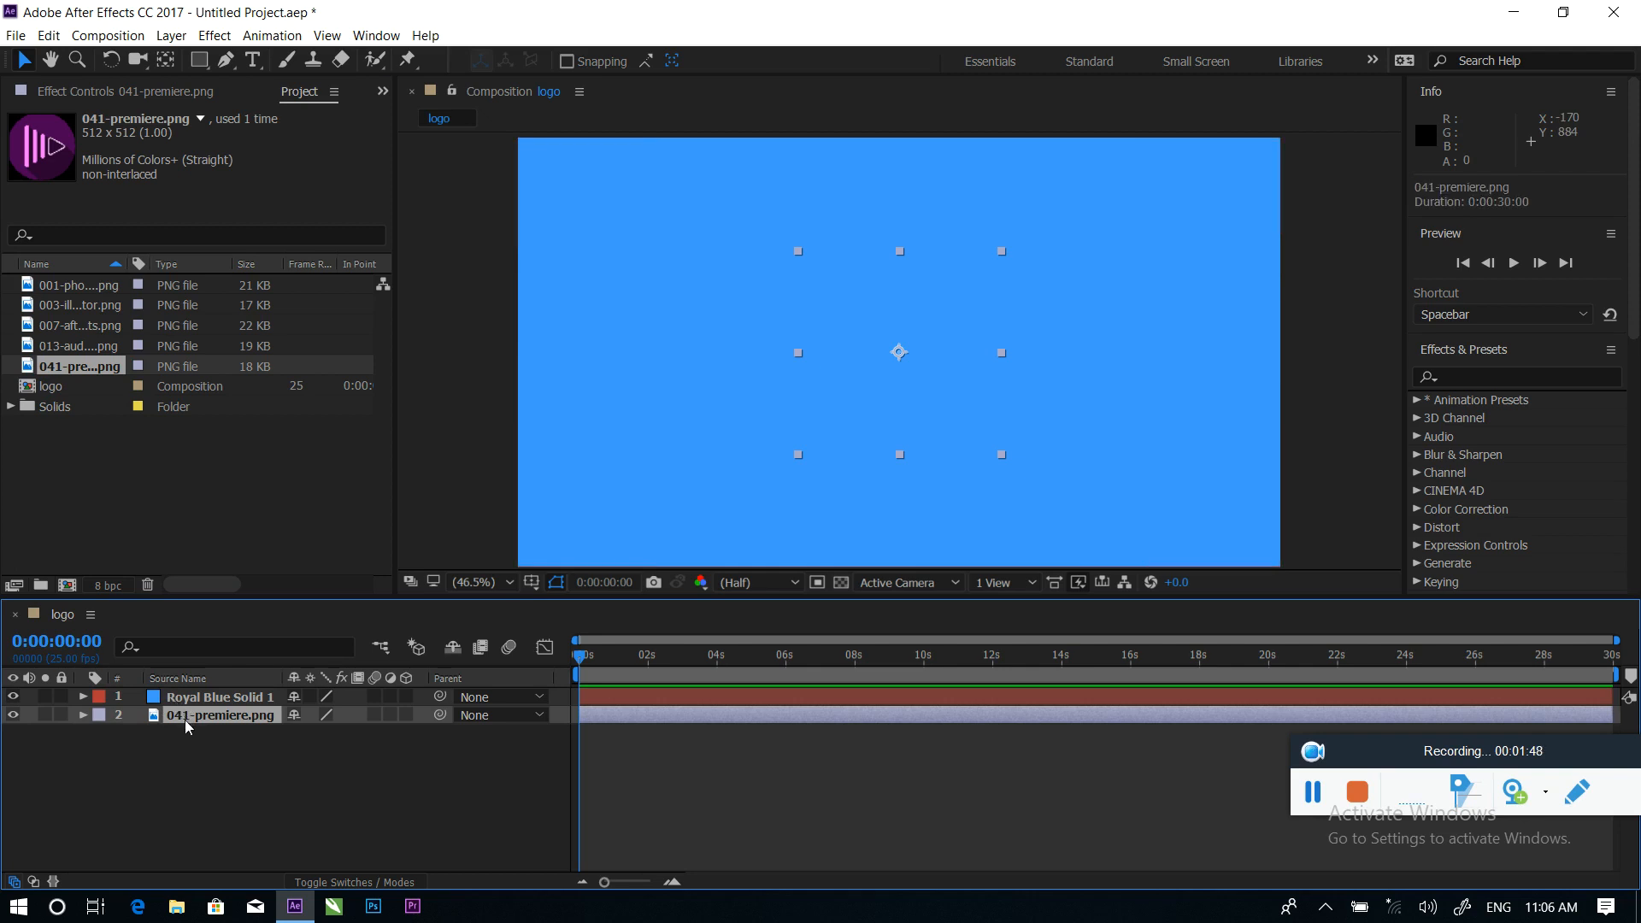
drag(186, 725, 189, 696)
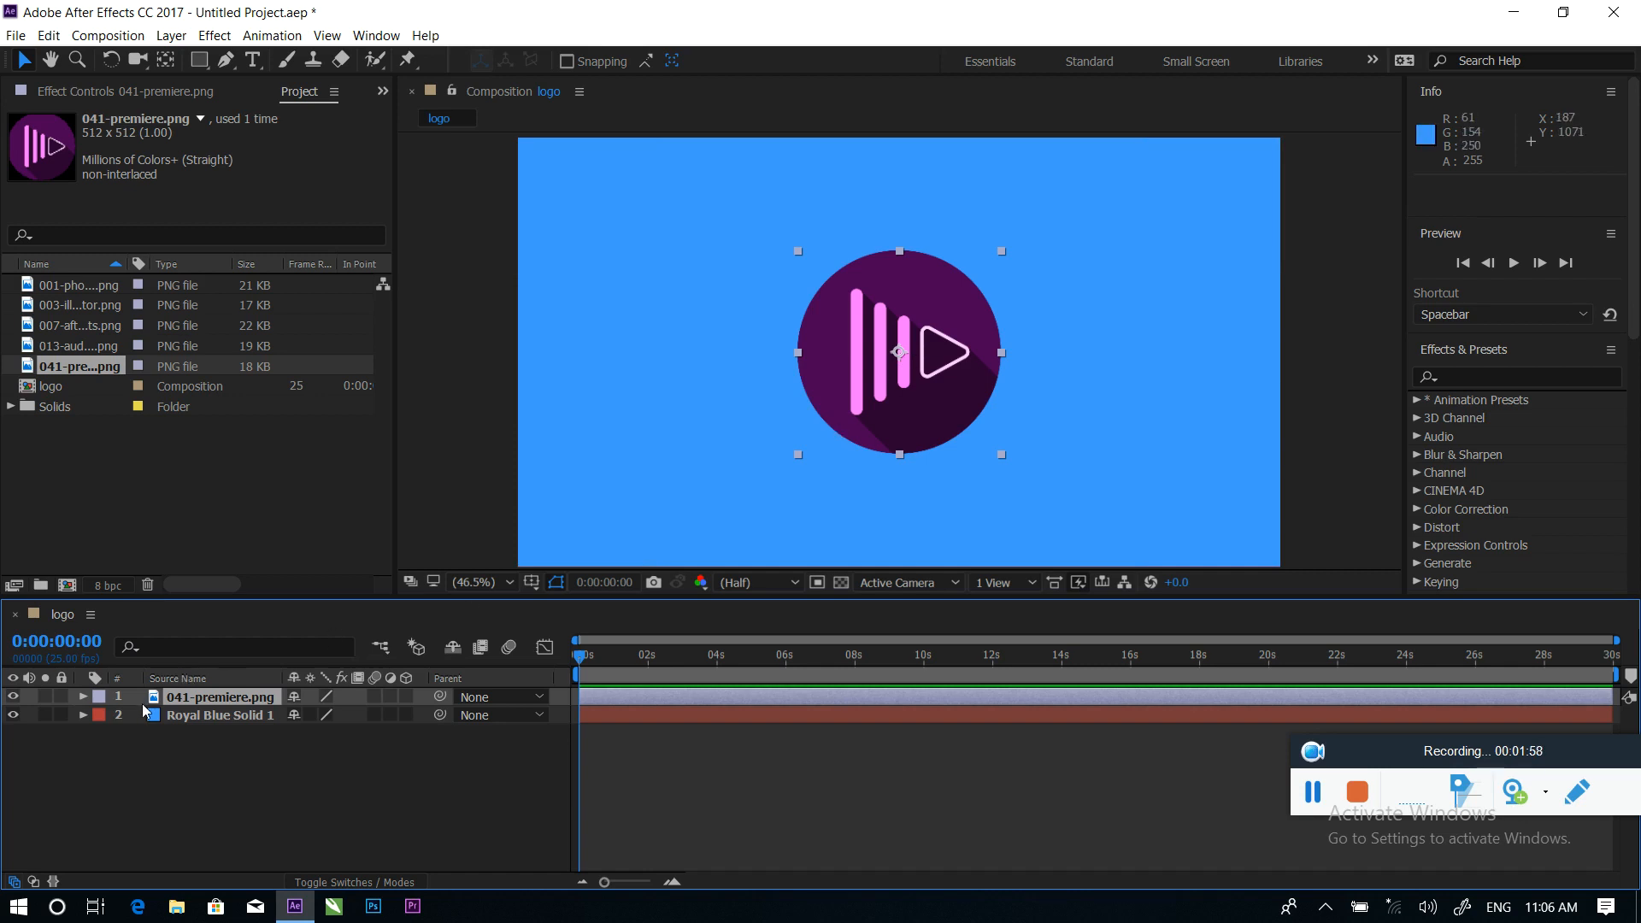
Scale the Premiere logo to 50% and place it in the frame's lower-left corner at about 228, 848
key(p)
drag(301, 714, 9, 732)
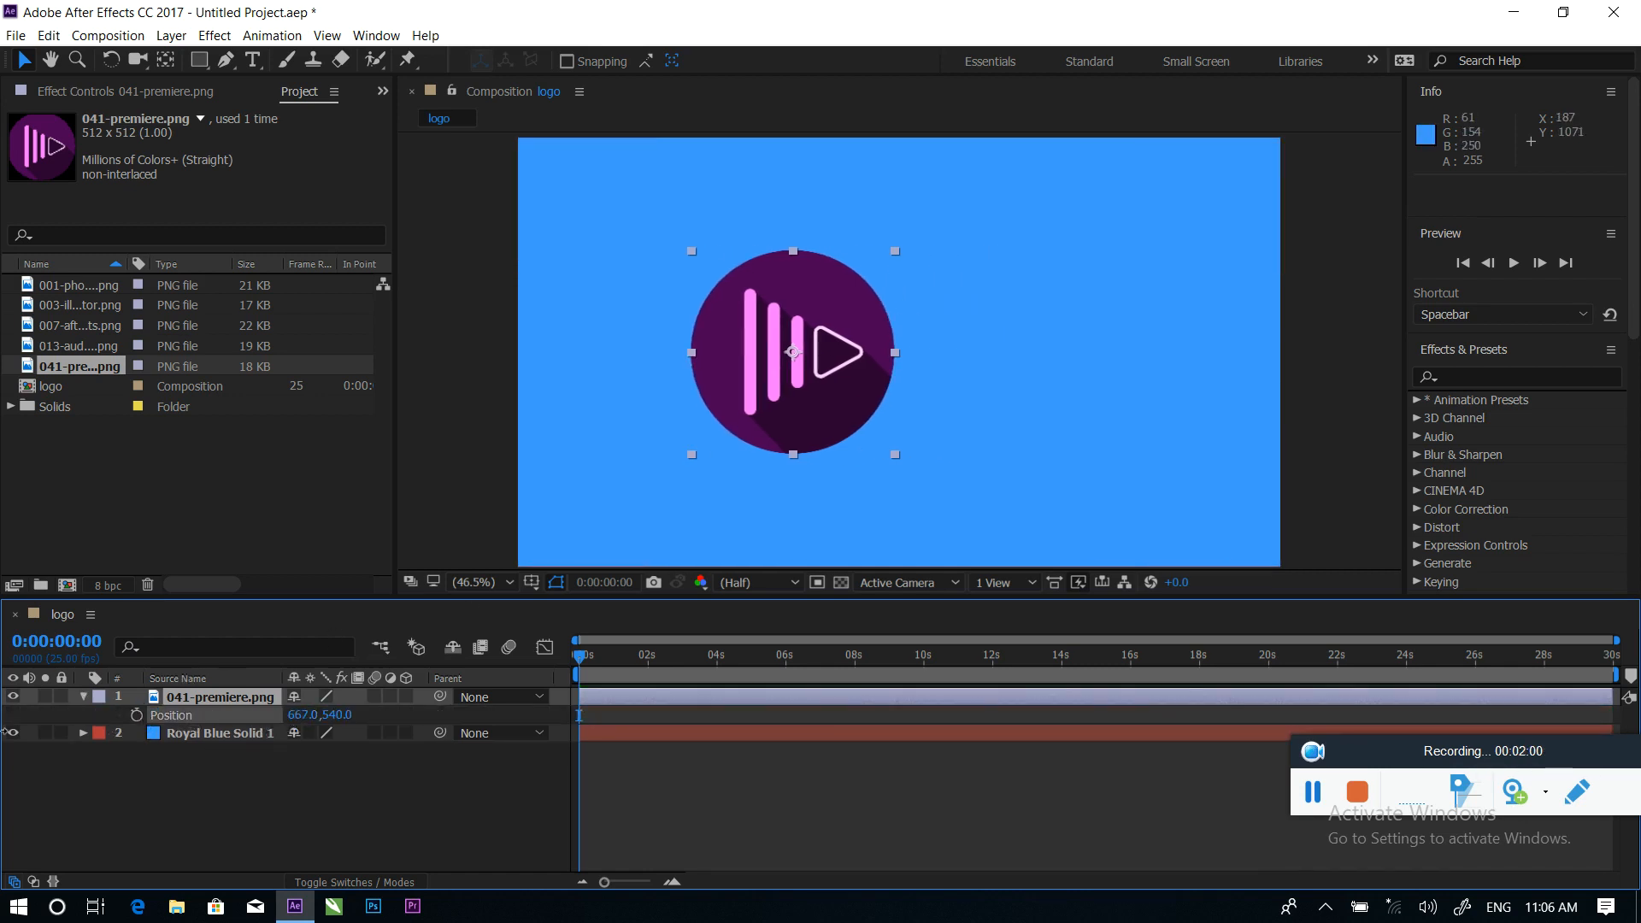
drag(301, 716, 74, 727)
drag(717, 327, 661, 402)
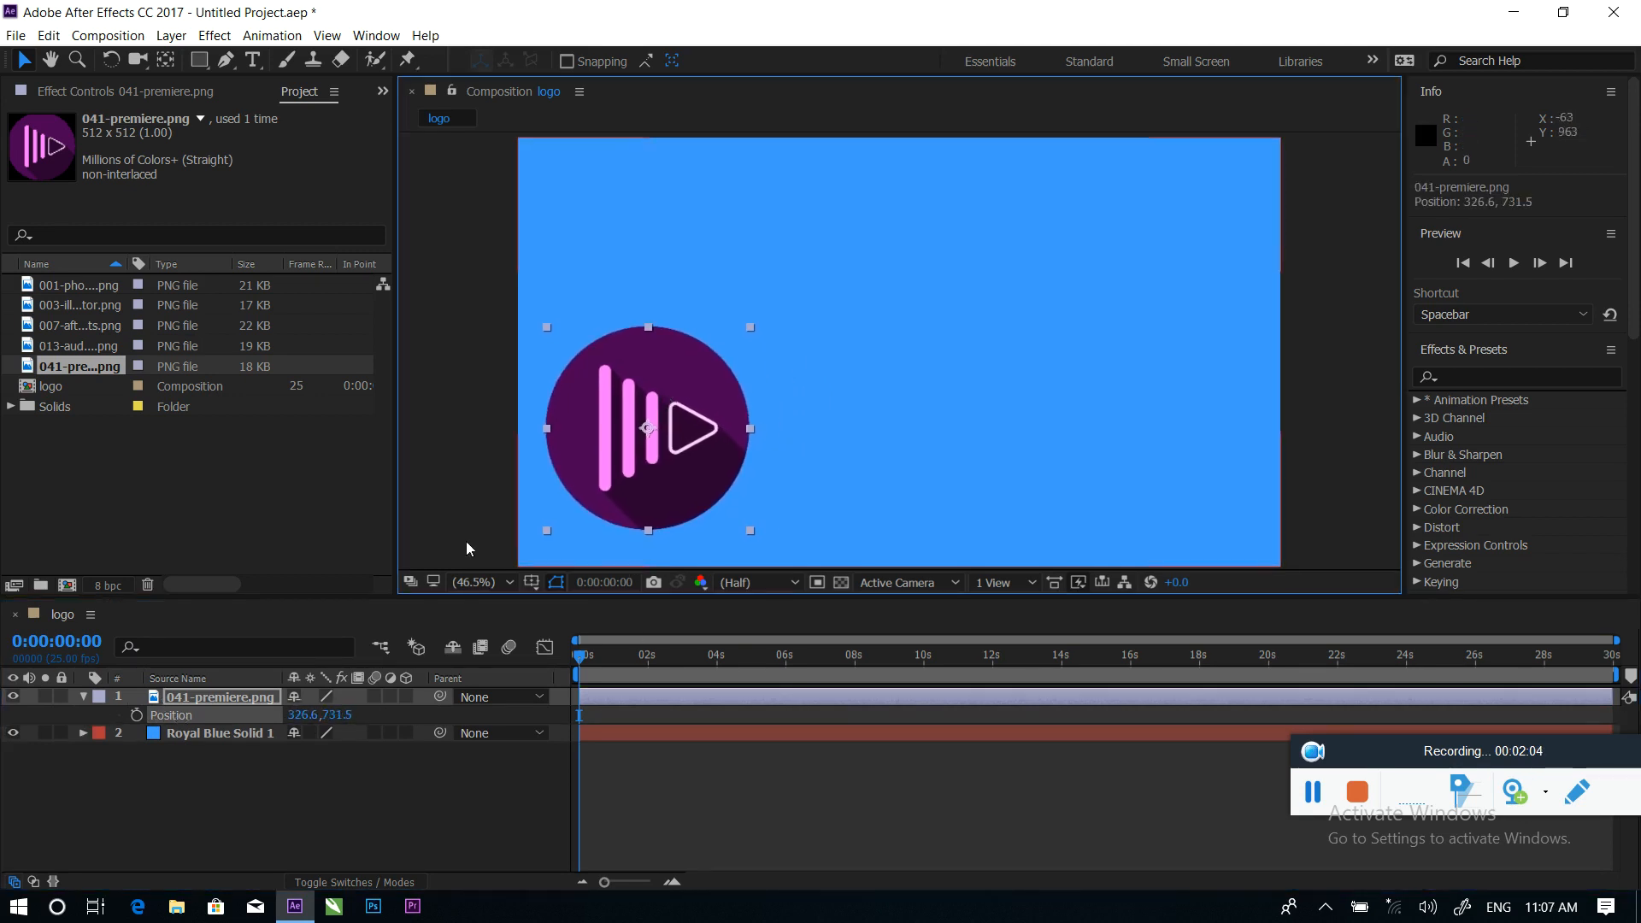
key(s)
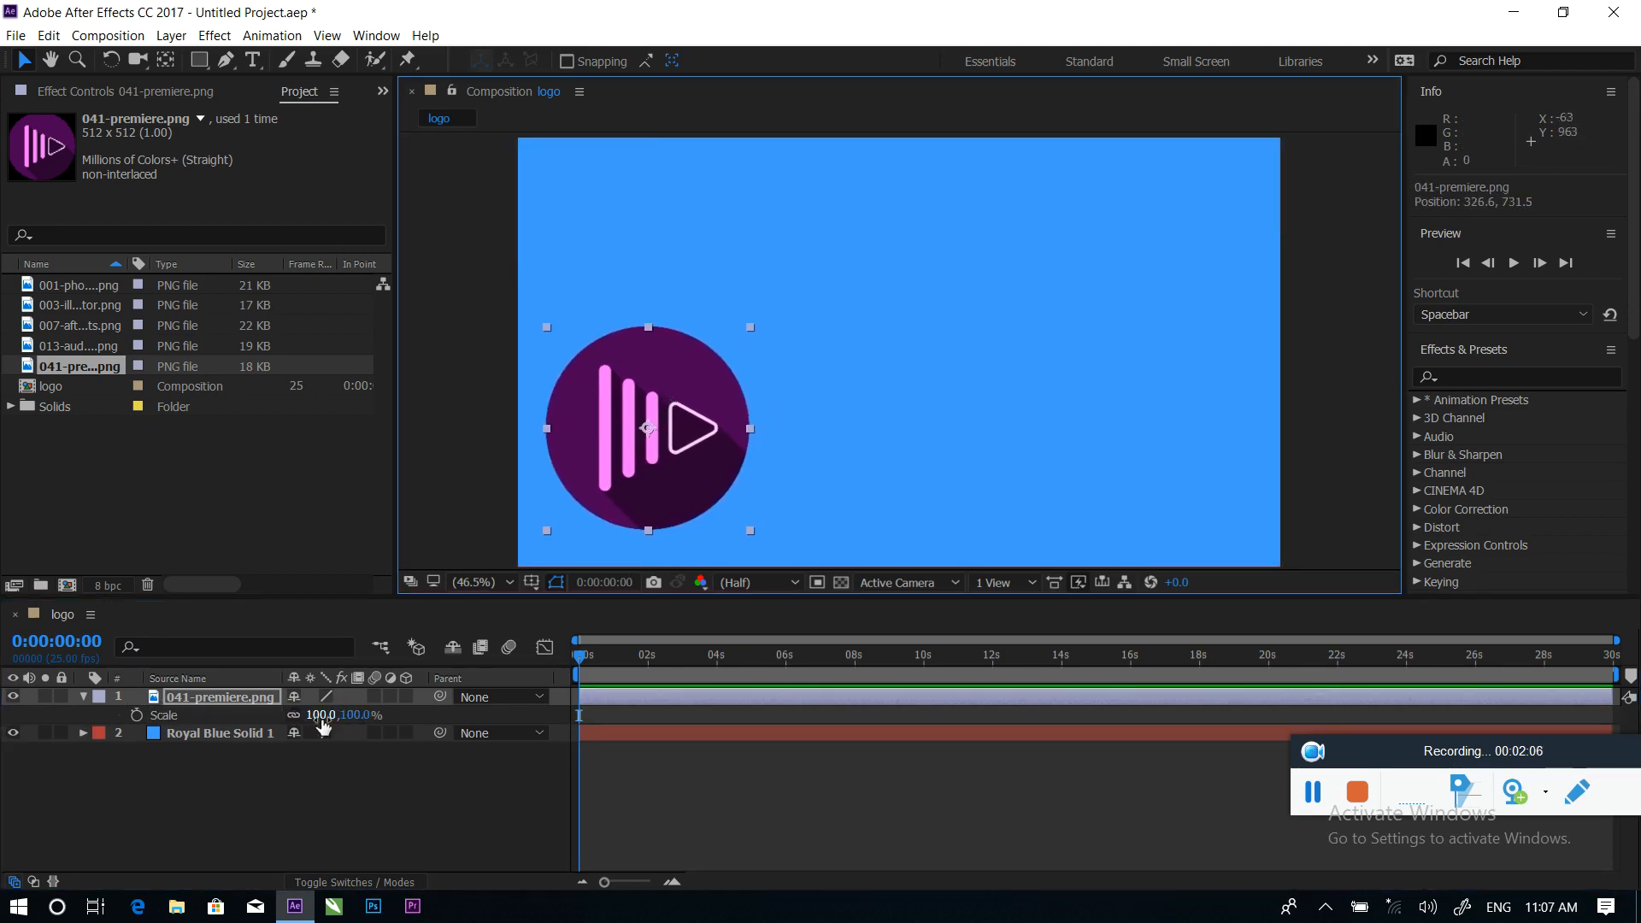
drag(324, 727, 305, 724)
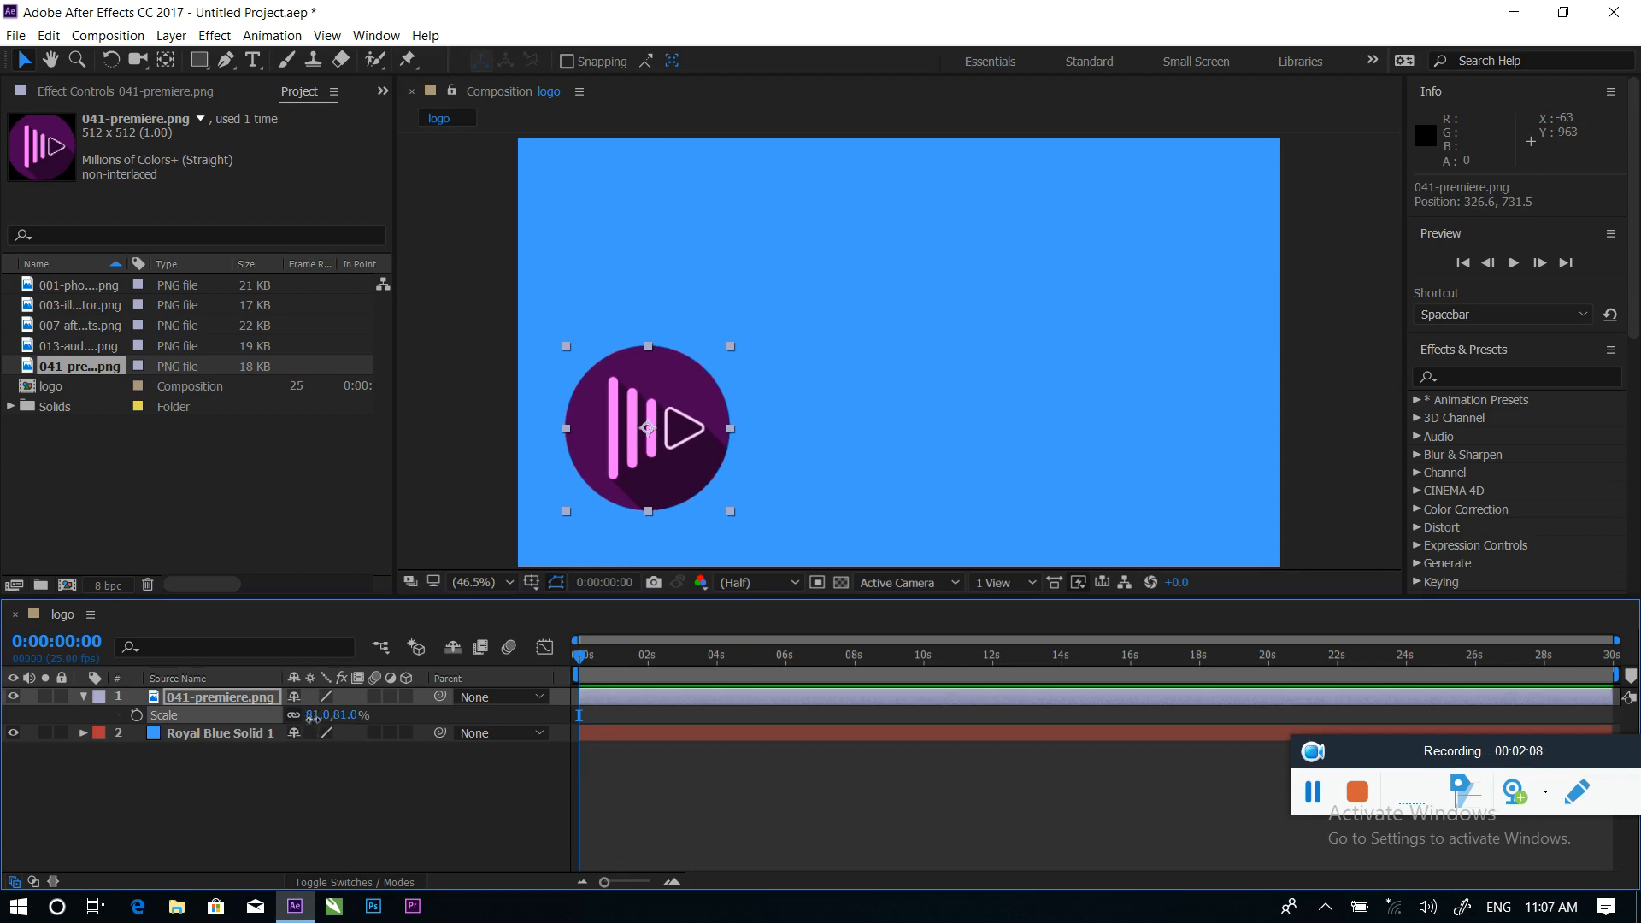
click(317, 715)
text(50)
click(359, 795)
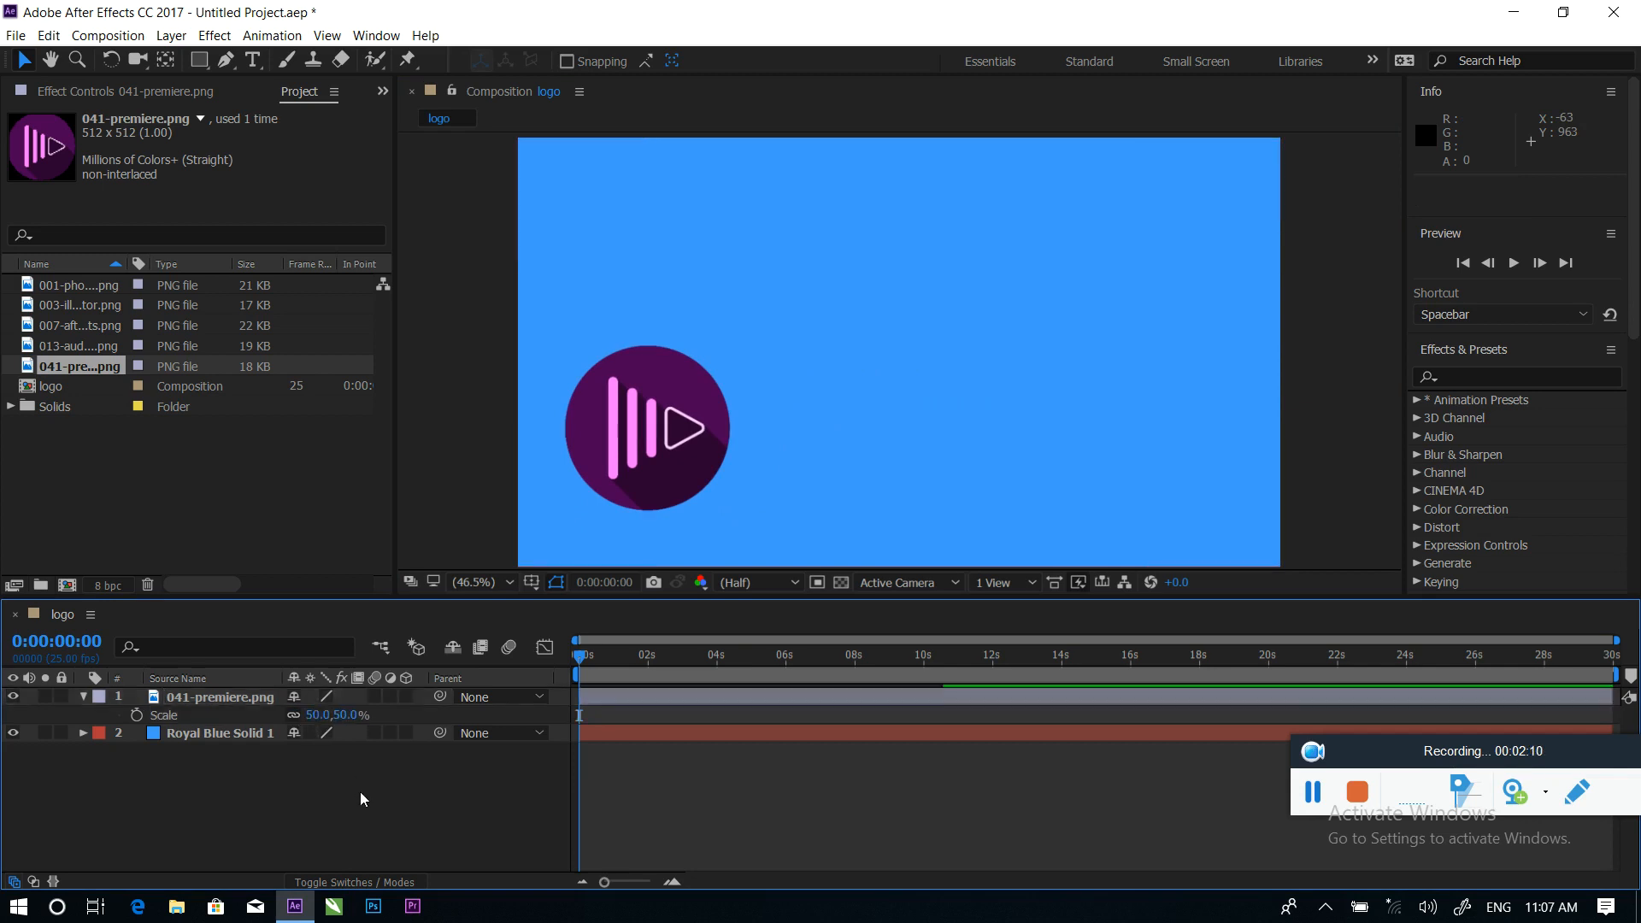
drag(647, 427, 605, 472)
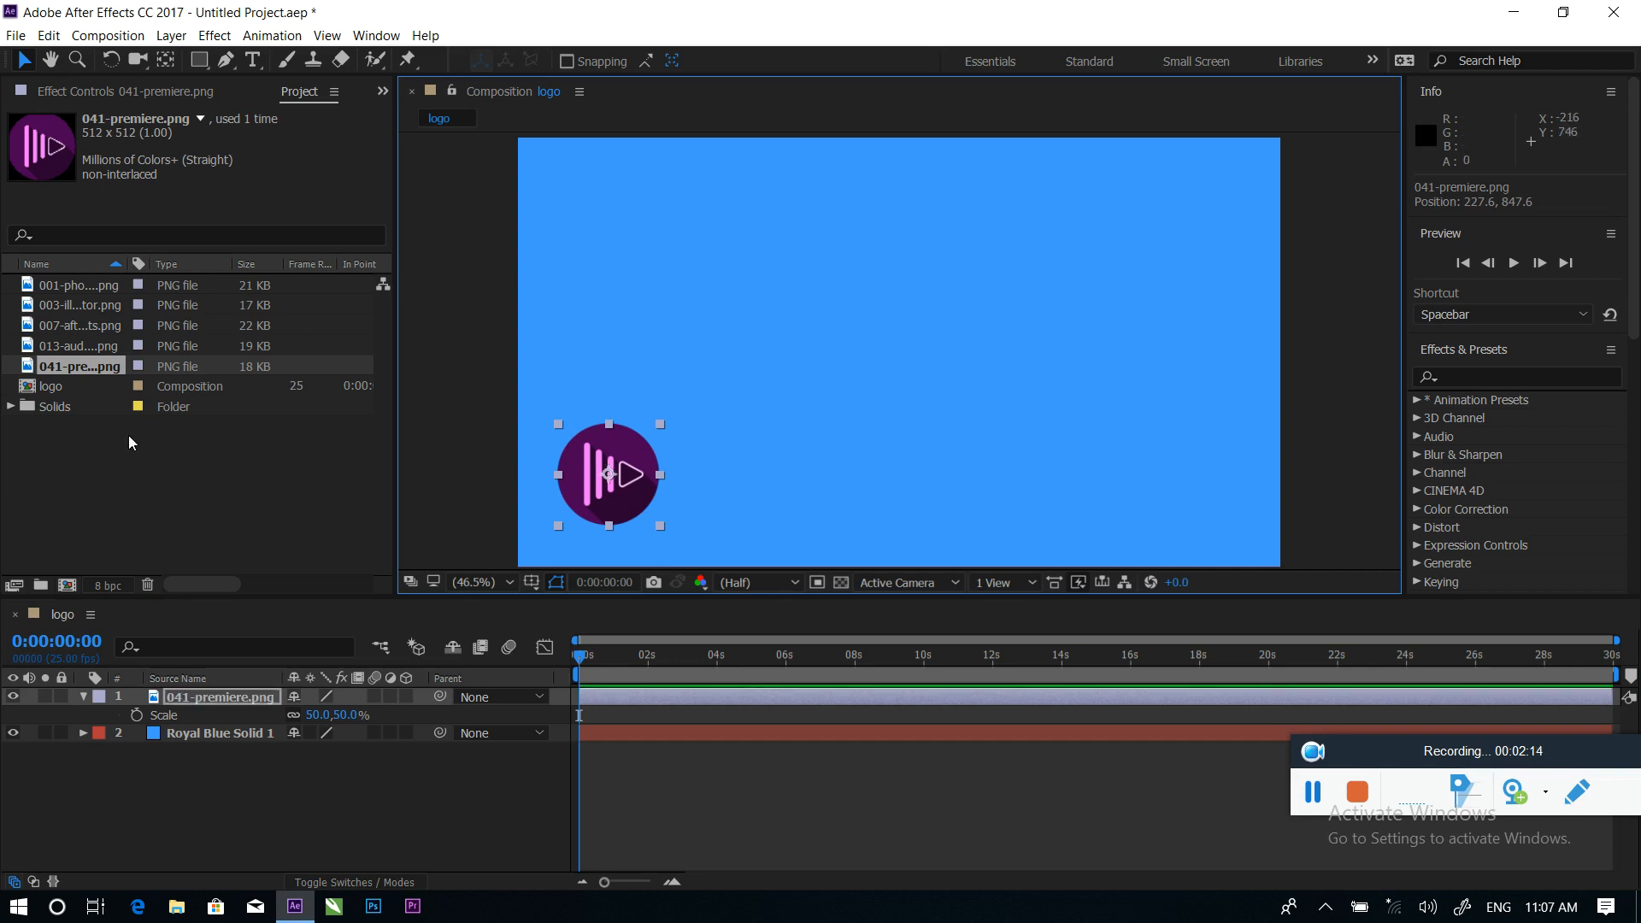
Add 013-audition.png as the top layer of the composition and set its scale to 50%
drag(60, 352, 188, 694)
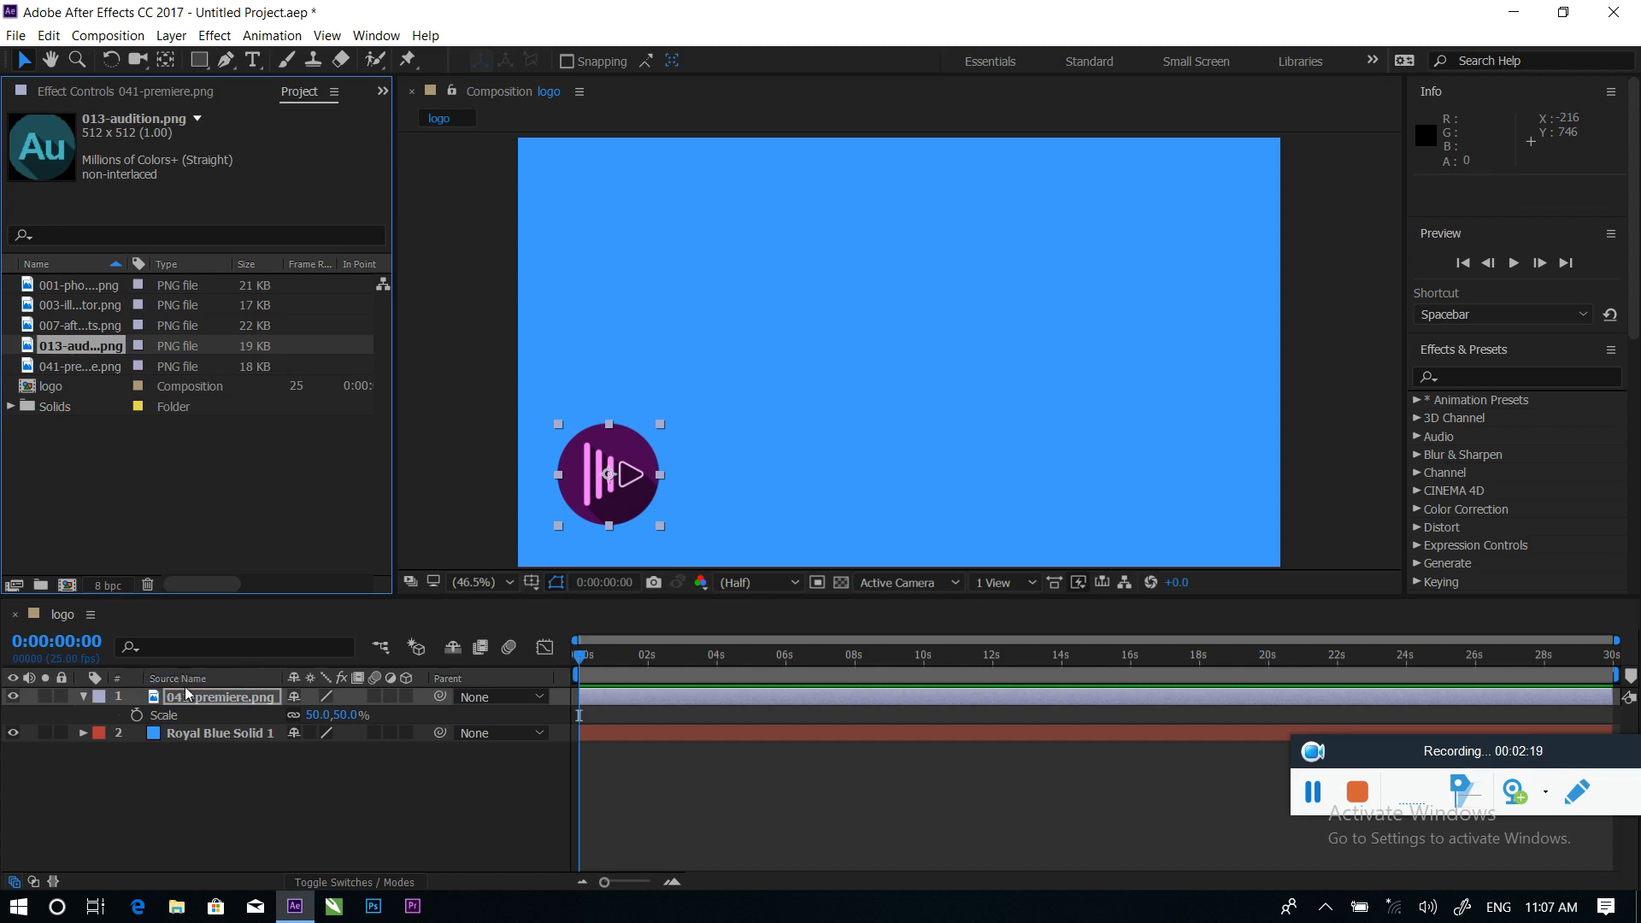
drag(68, 353, 166, 697)
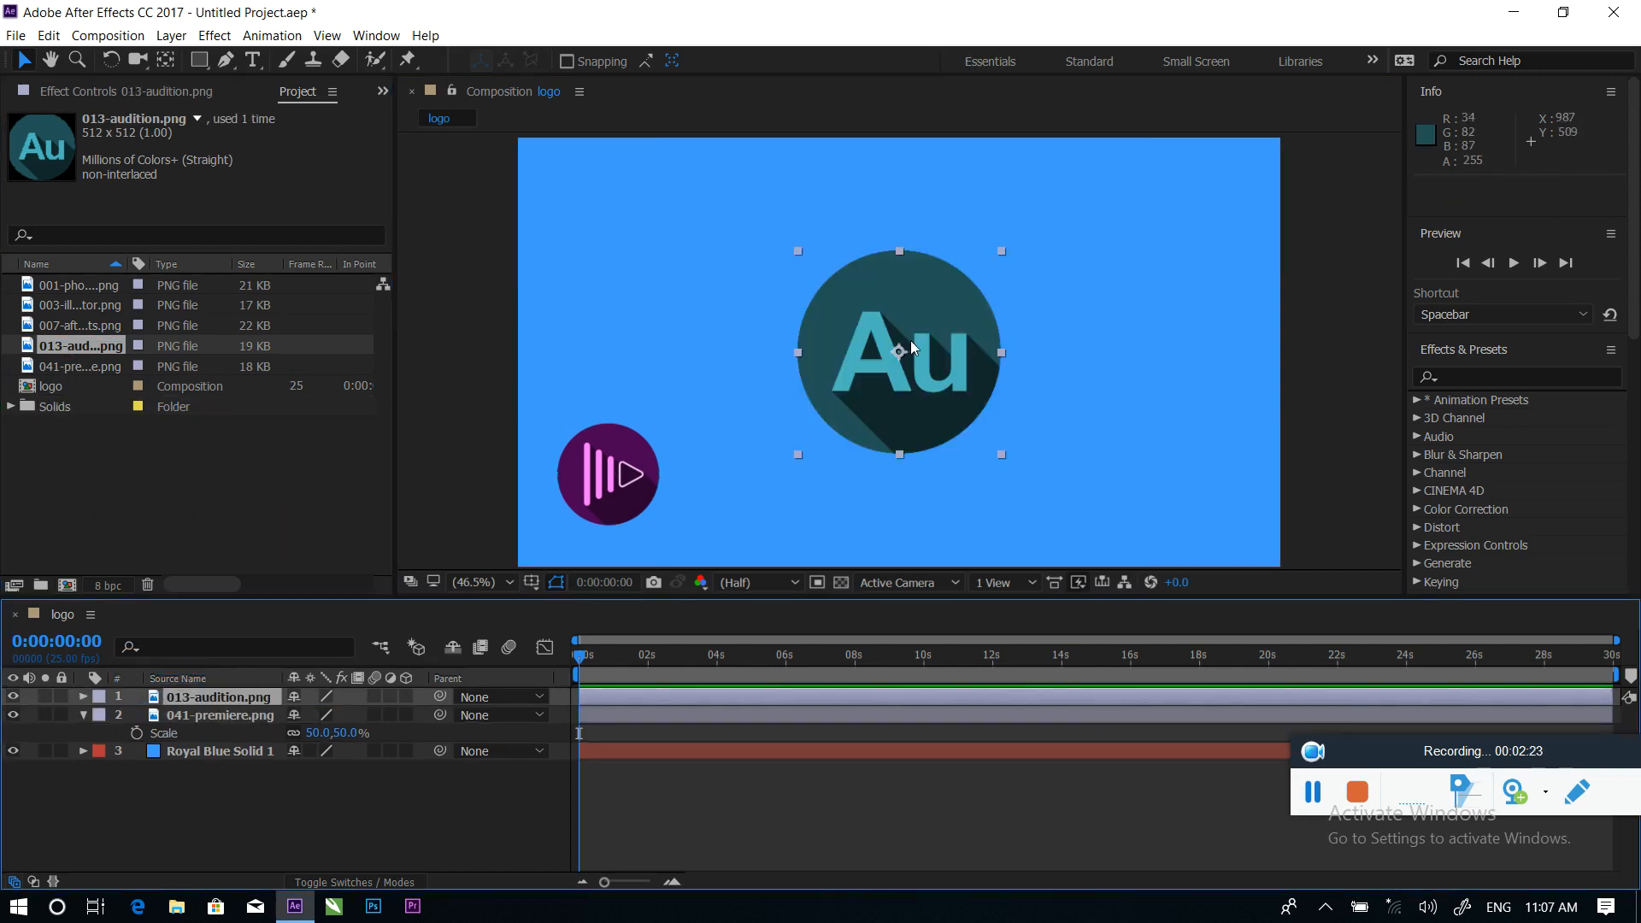
key(s)
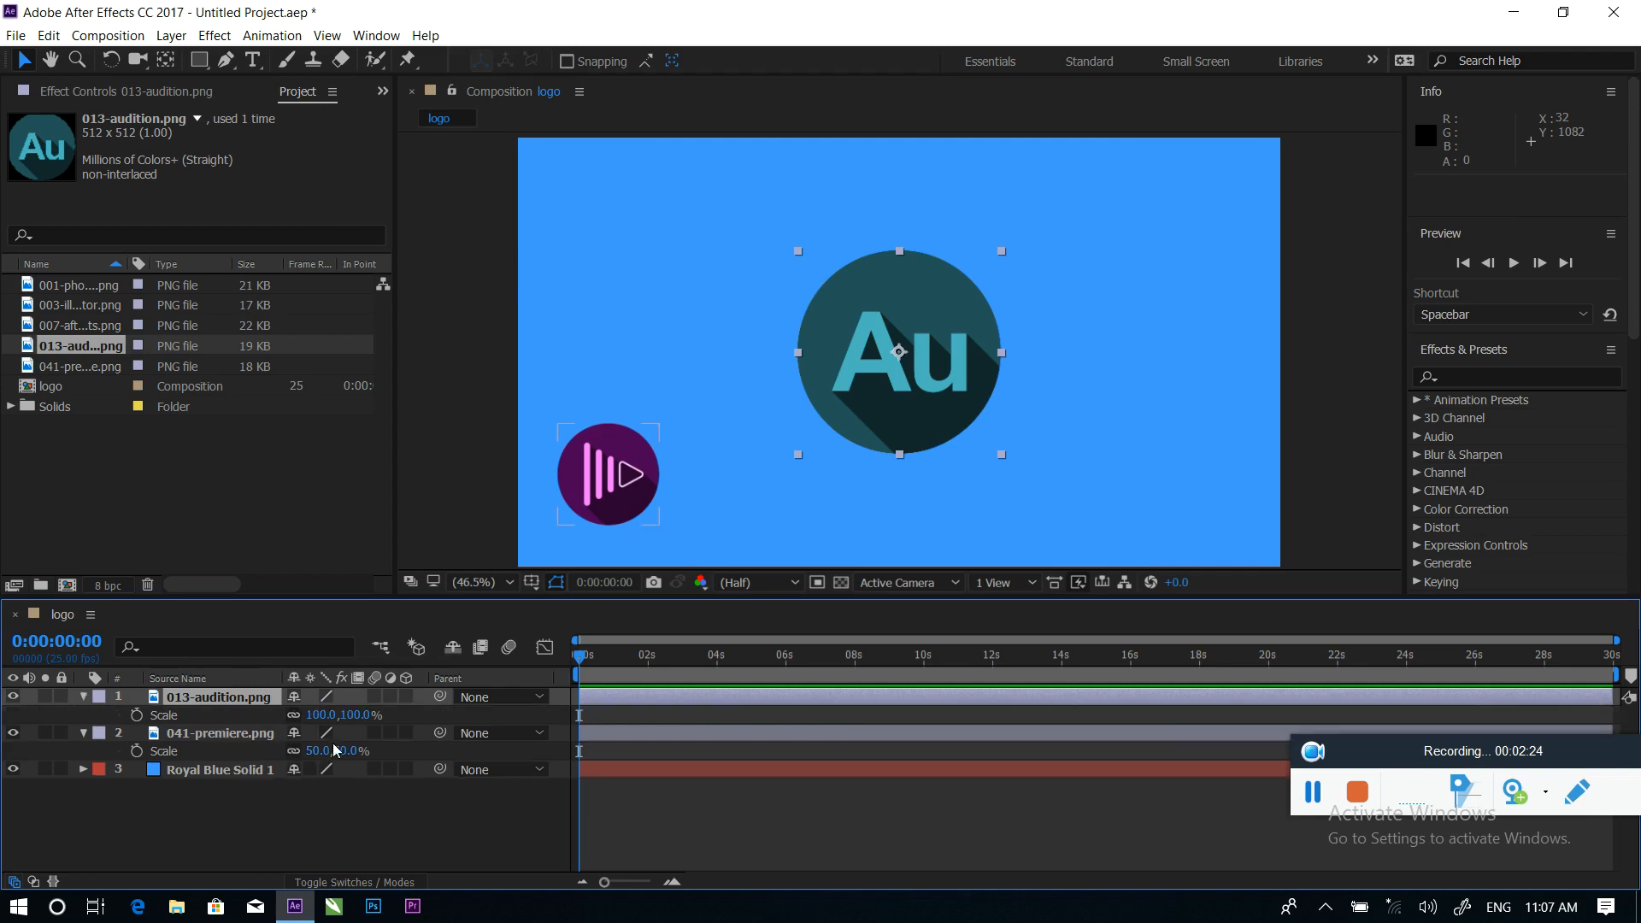
click(321, 715)
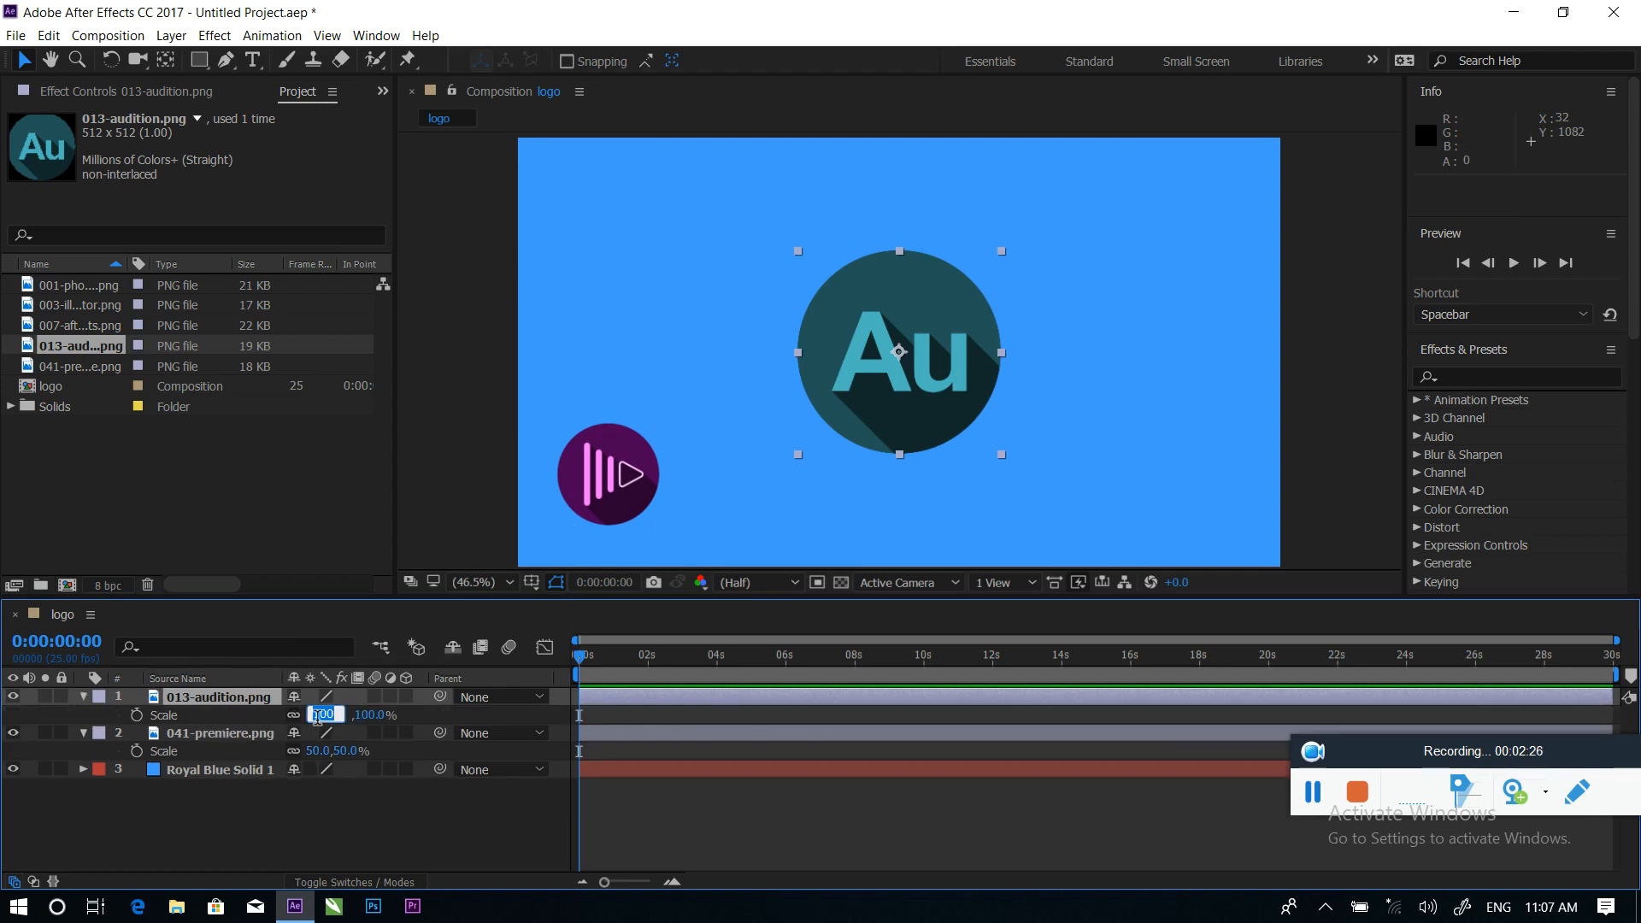
text(50)
click(290, 834)
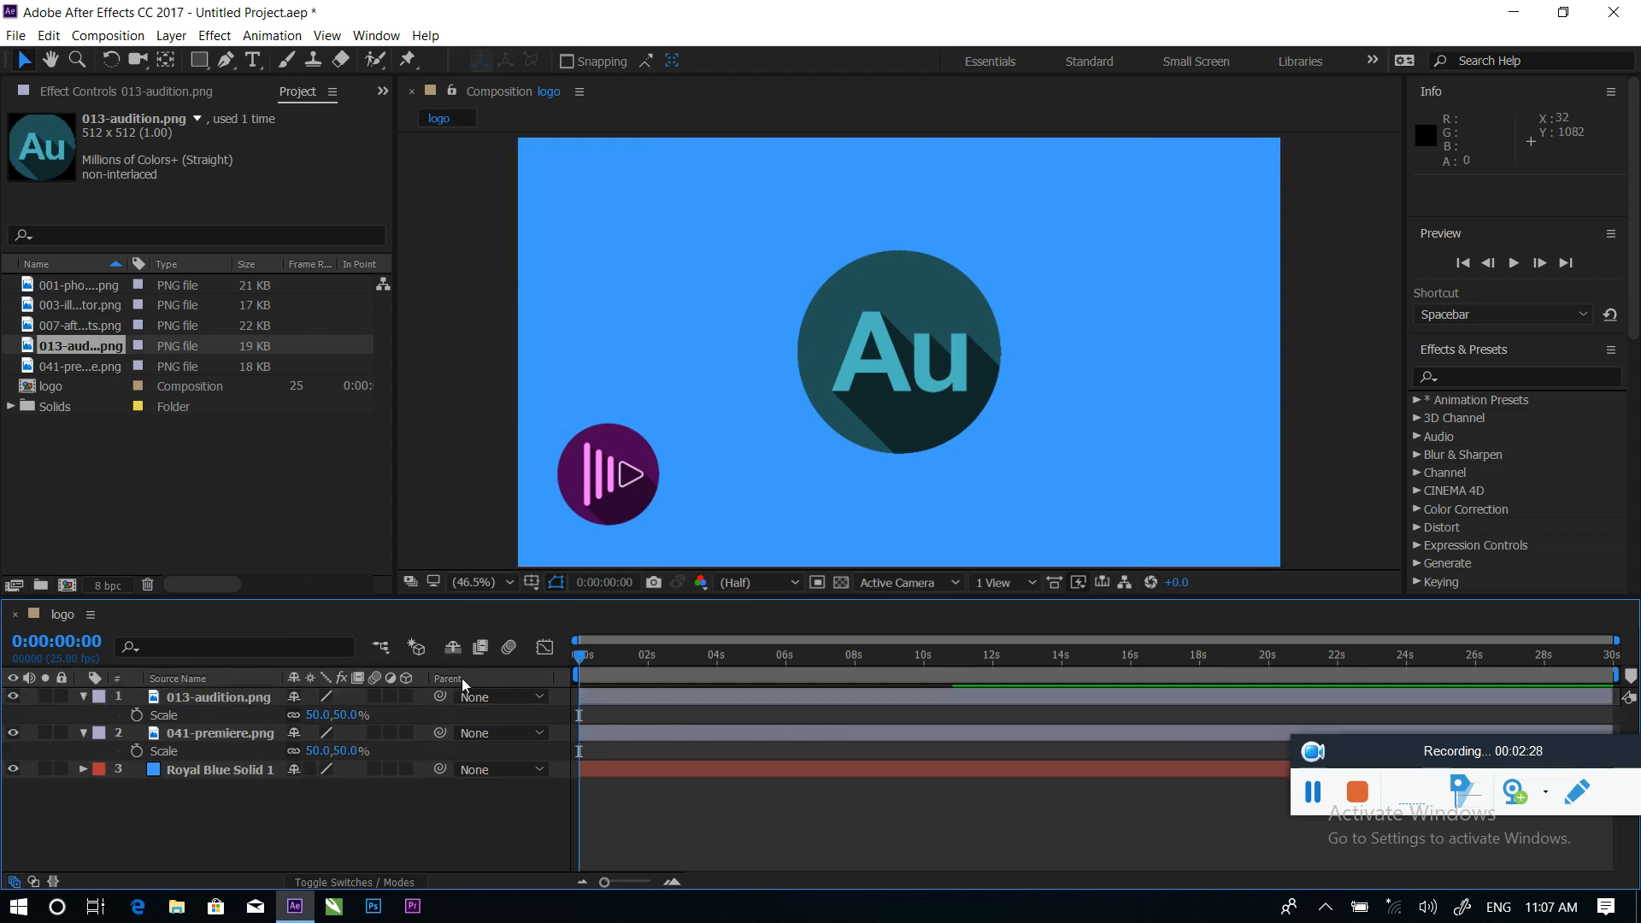
Move the Audition logo to the frame's upper-left corner at about 218, 170 and collapse both logo layers' properties
drag(921, 346, 623, 195)
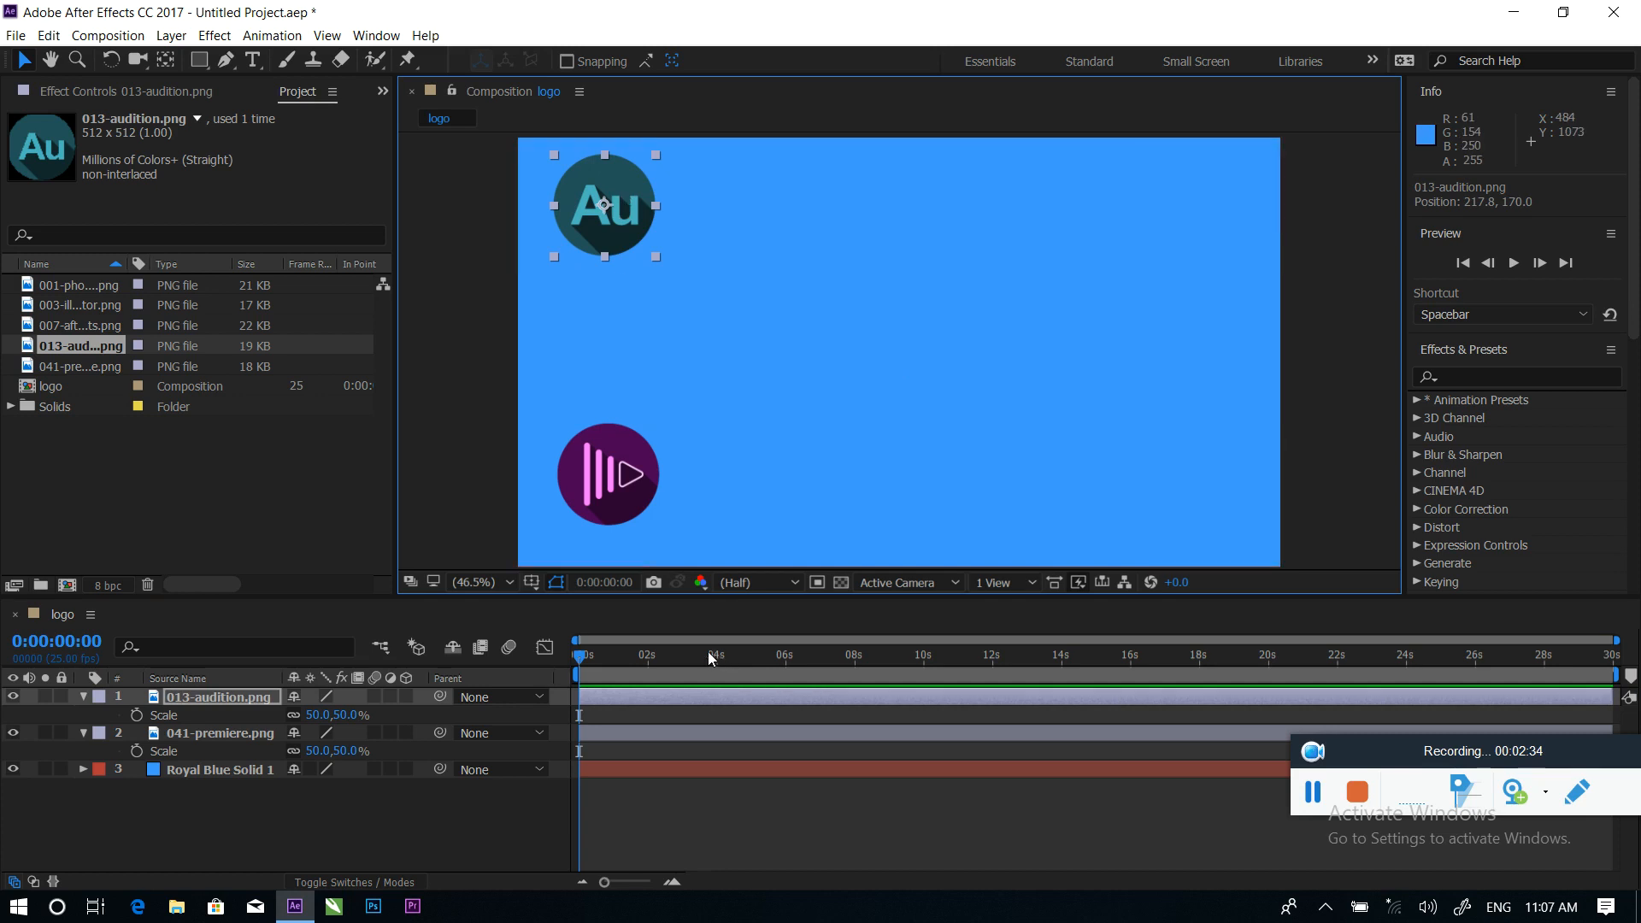
click(82, 697)
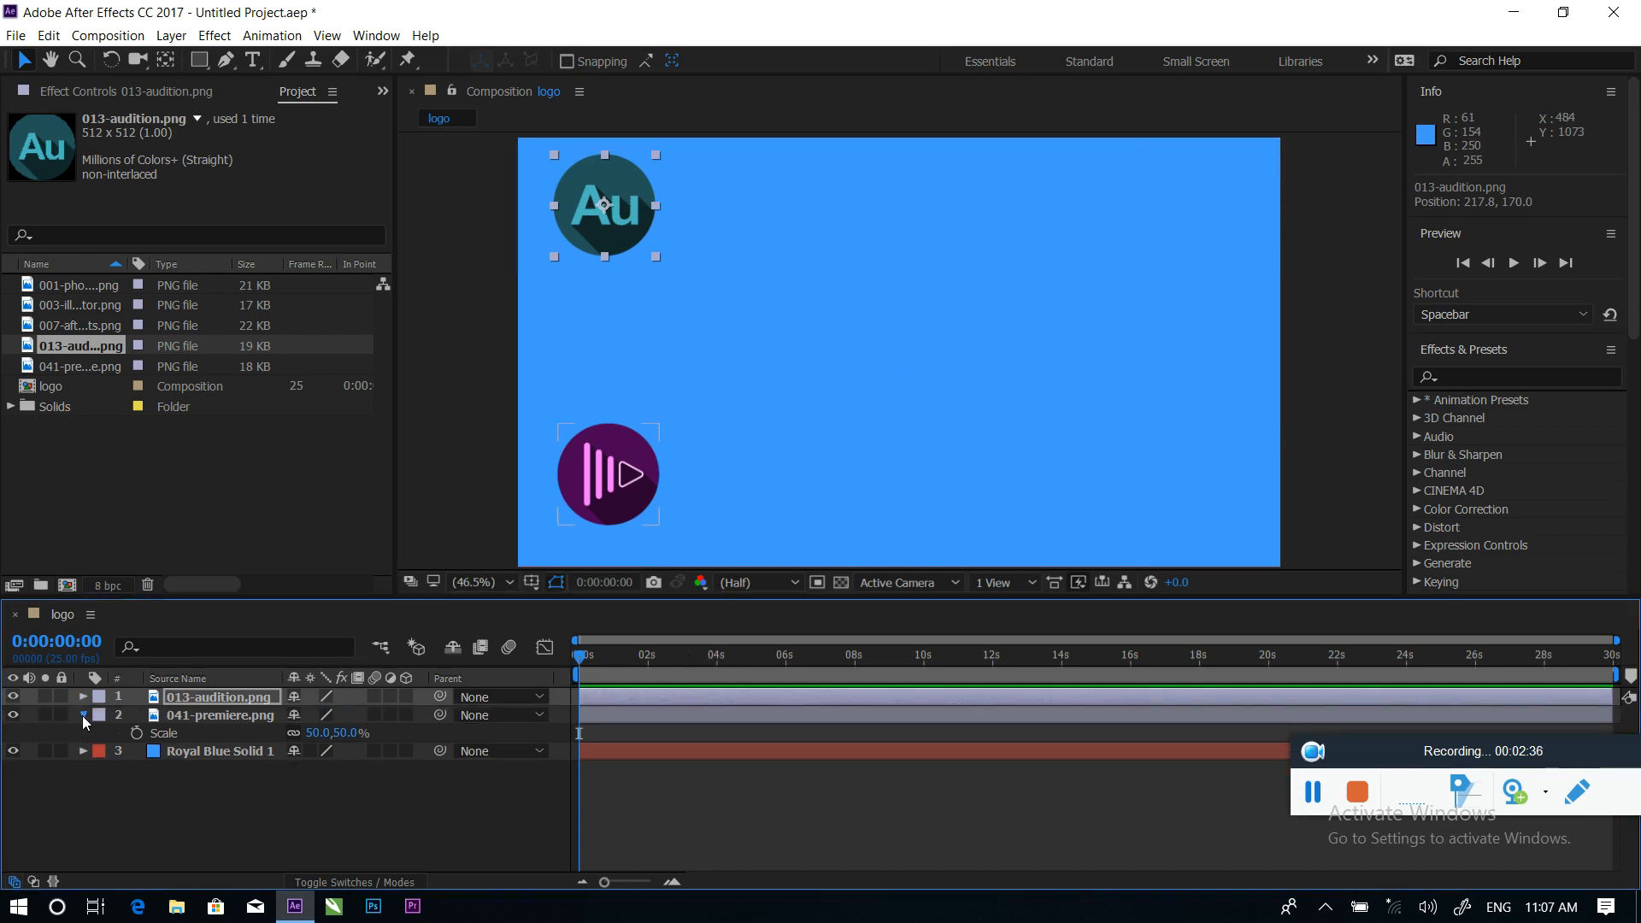
click(82, 714)
Add 007-after-effects.png as the top layer, scaled to 50%, and place it in the frame's upper-right corner at about 1670, 174
click(83, 330)
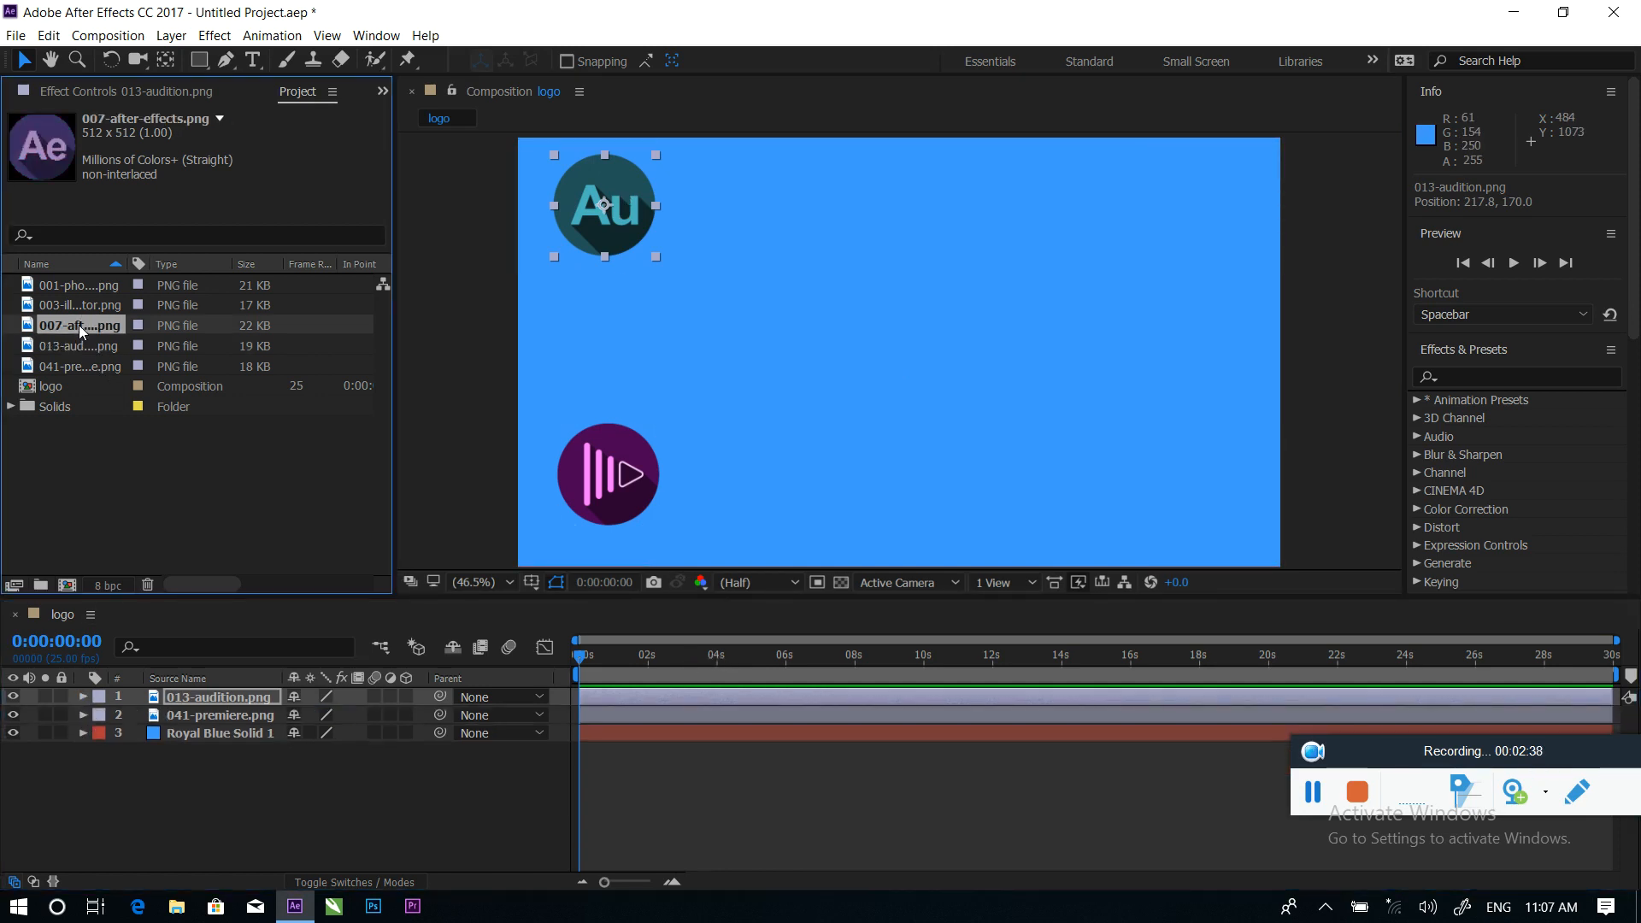
drag(83, 330, 222, 692)
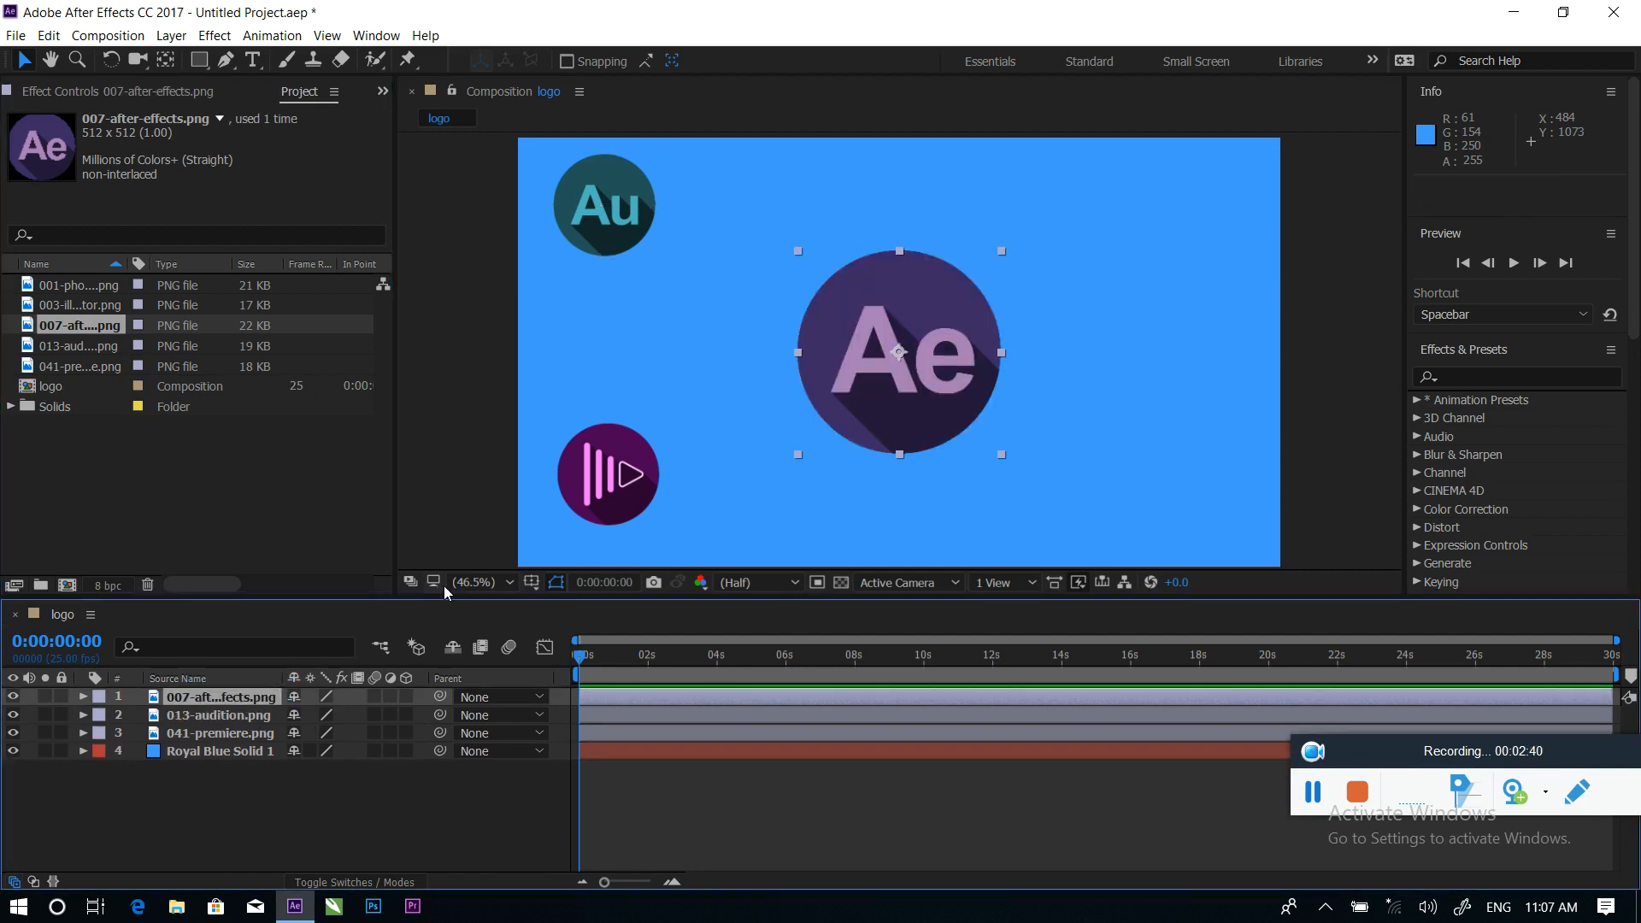
key(s)
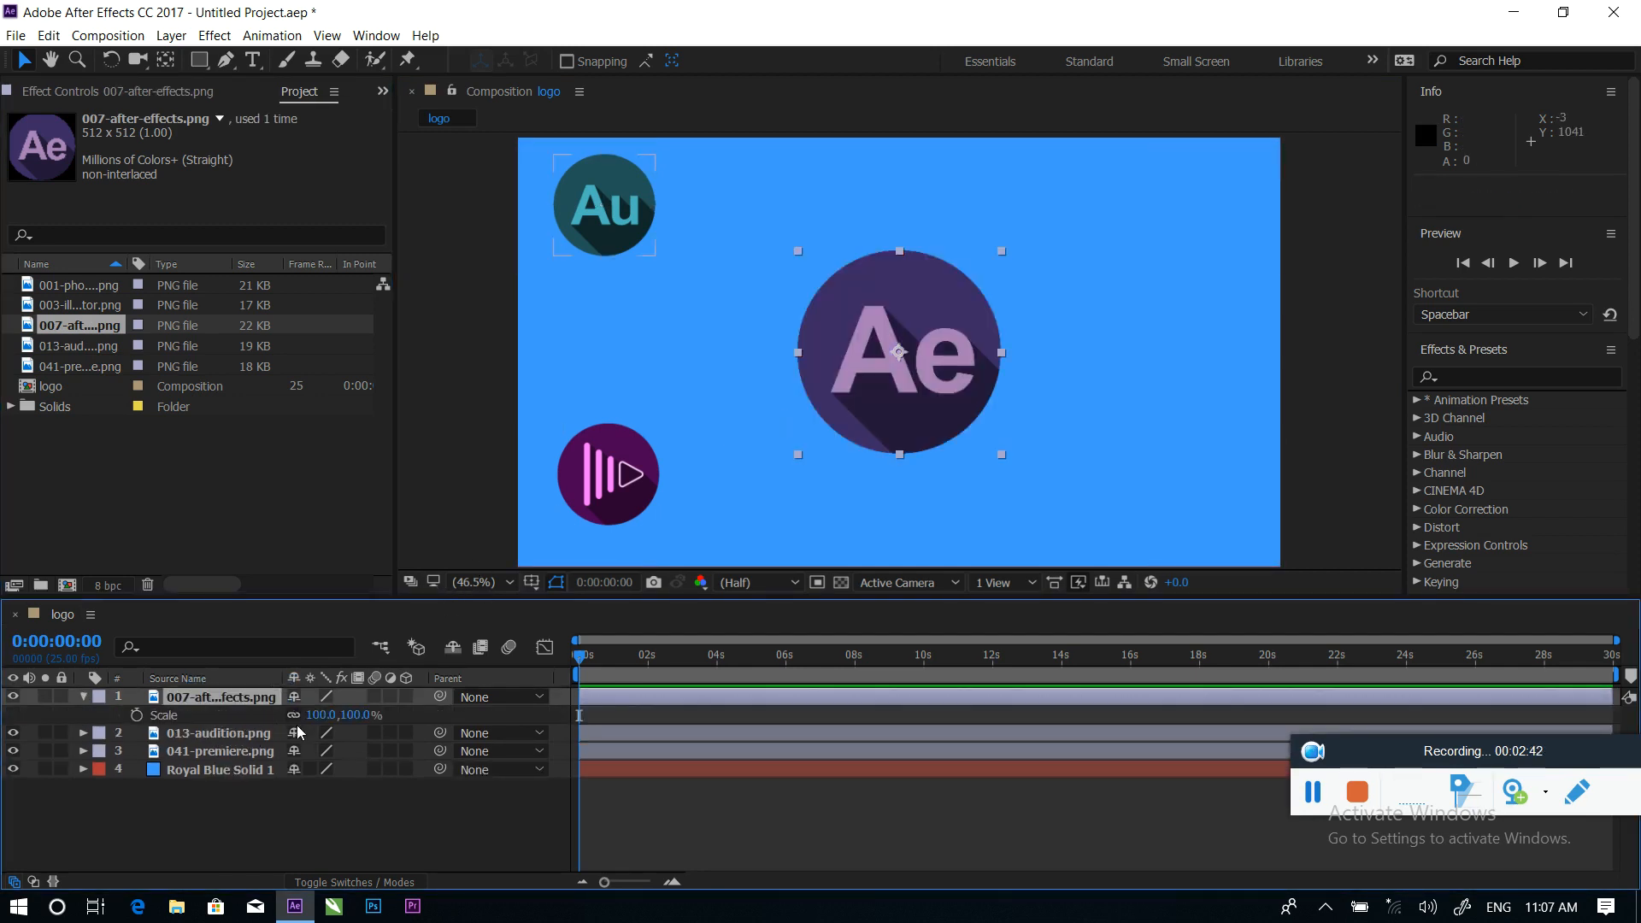
click(322, 714)
text(5)
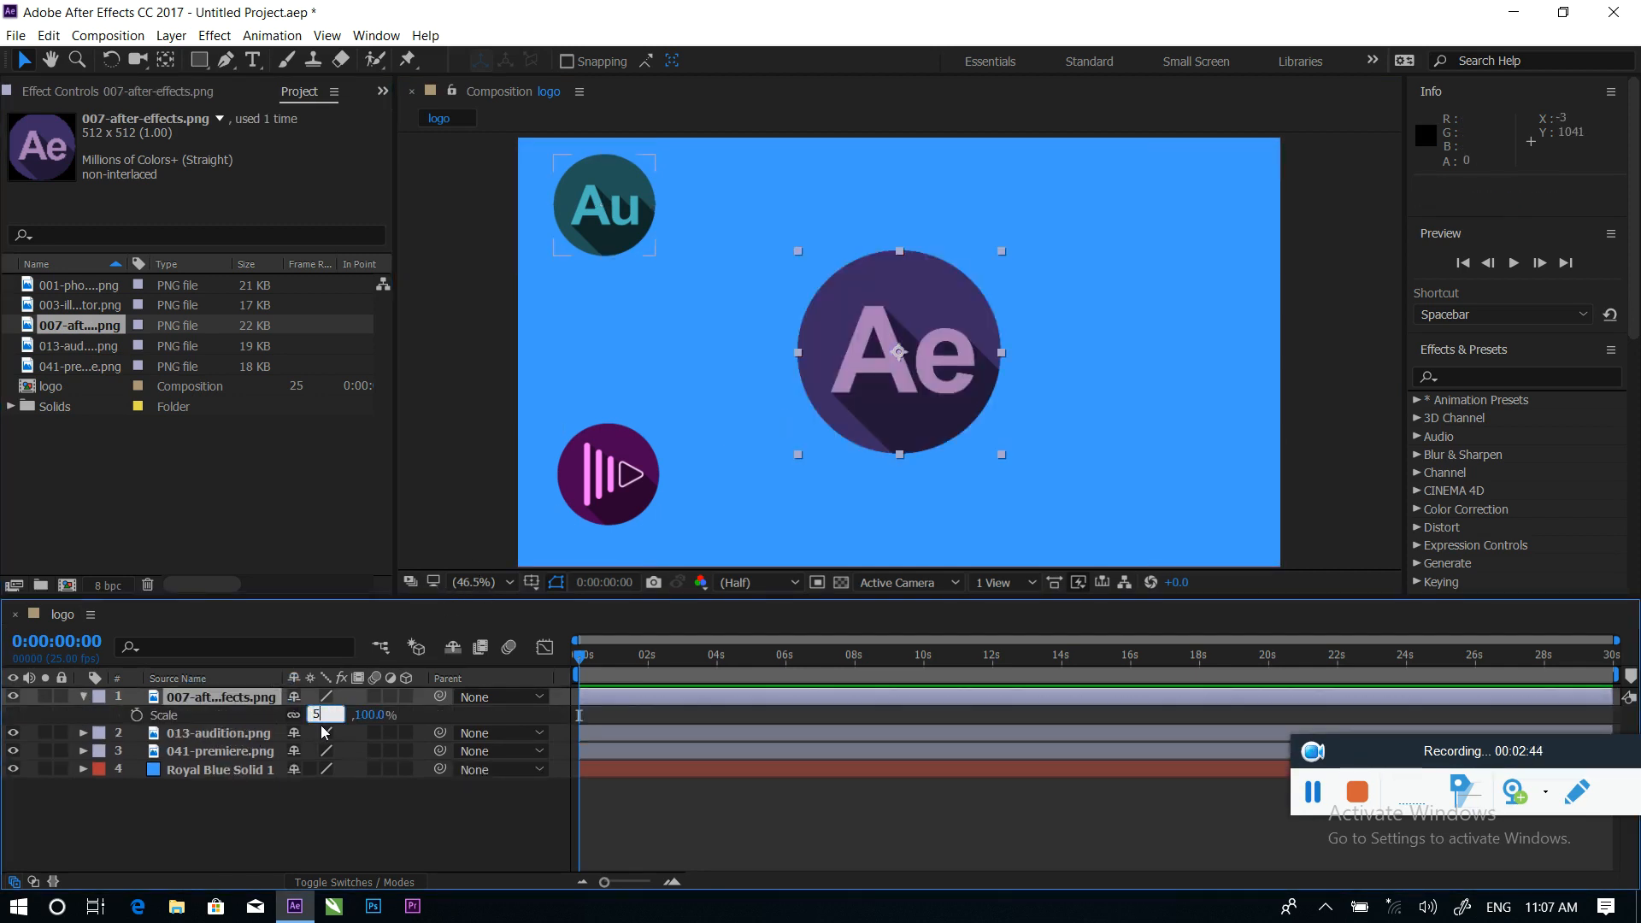
text(0)
key(Return)
drag(907, 357, 1168, 224)
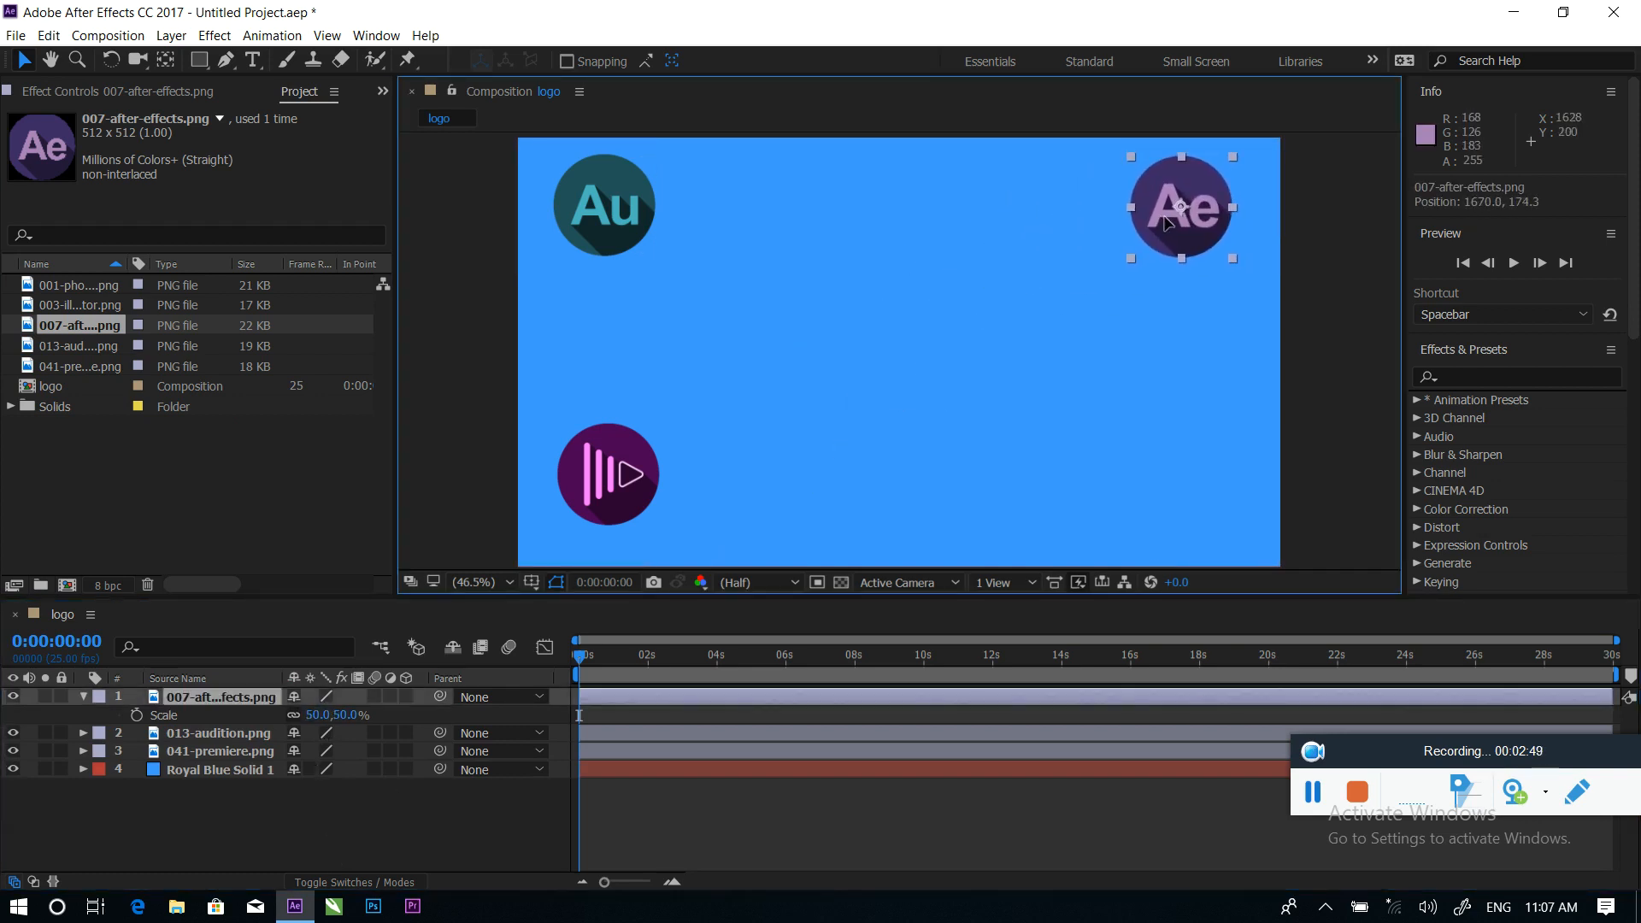
Add 003-illustrator.png as the top layer of the composition and set its scale to 50%
click(71, 320)
click(69, 291)
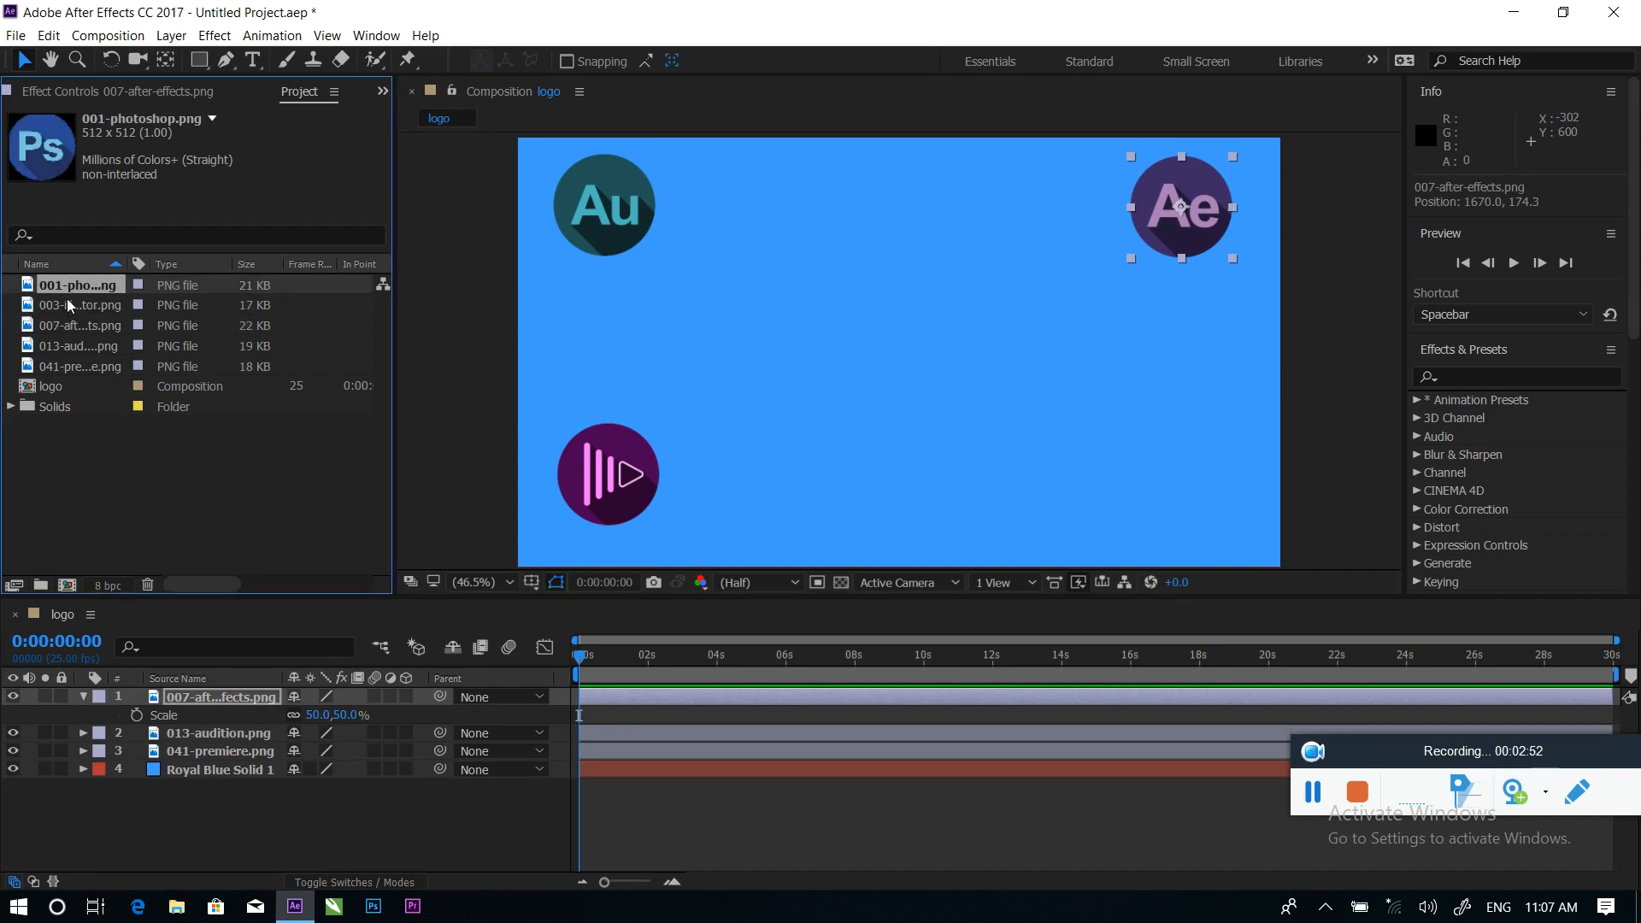
drag(70, 305, 195, 700)
key(s)
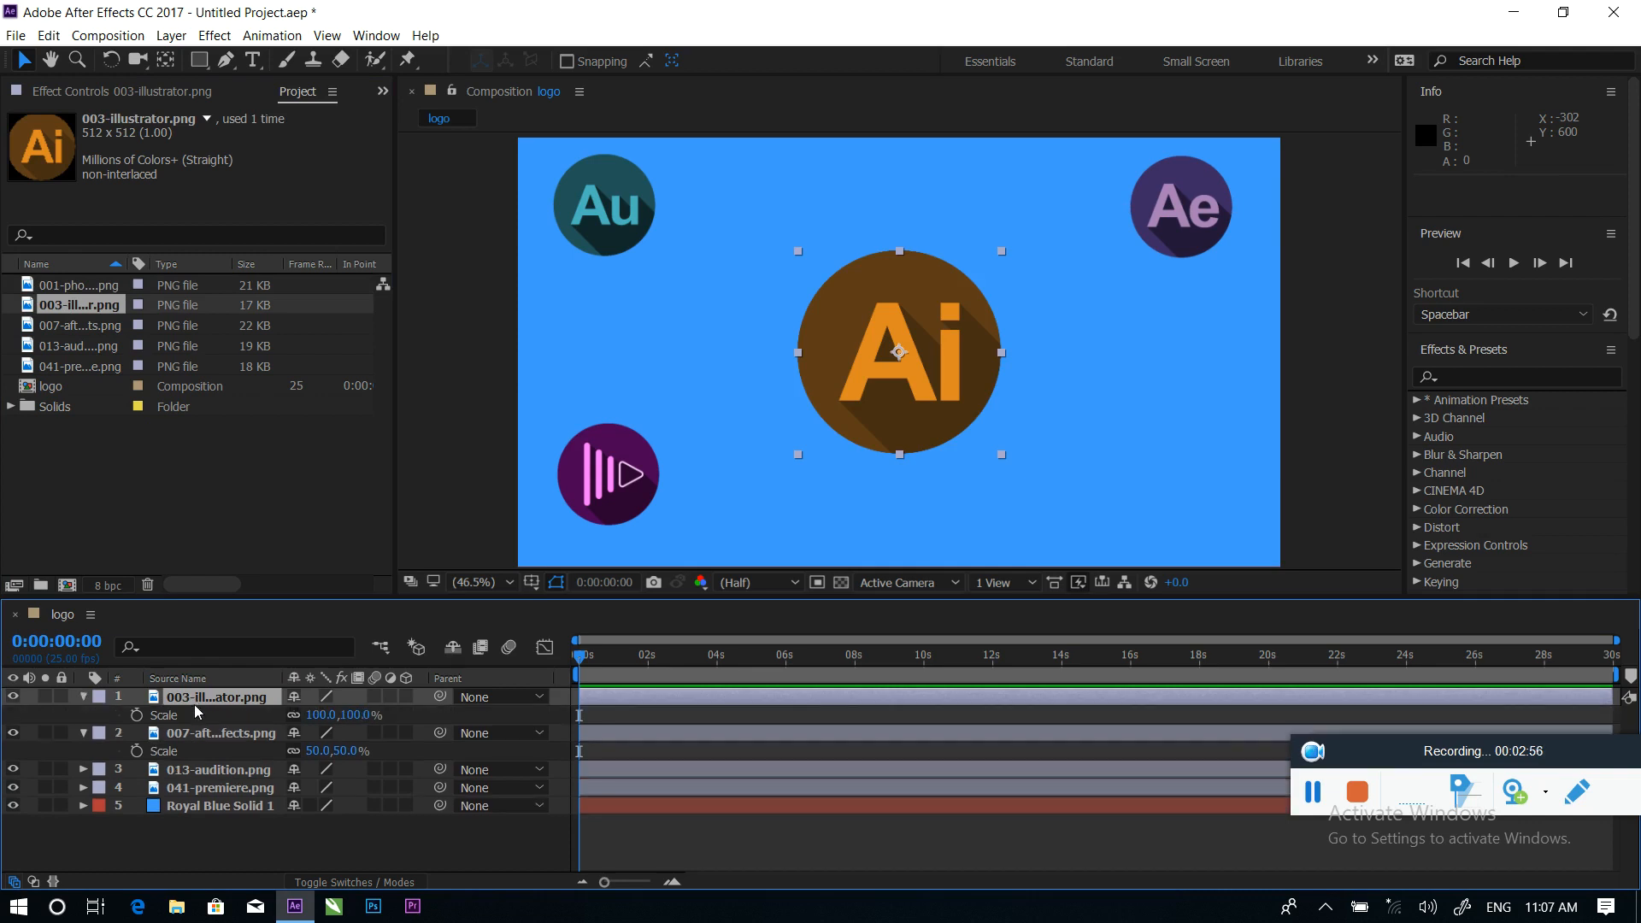
click(321, 718)
text(50)
key(Return)
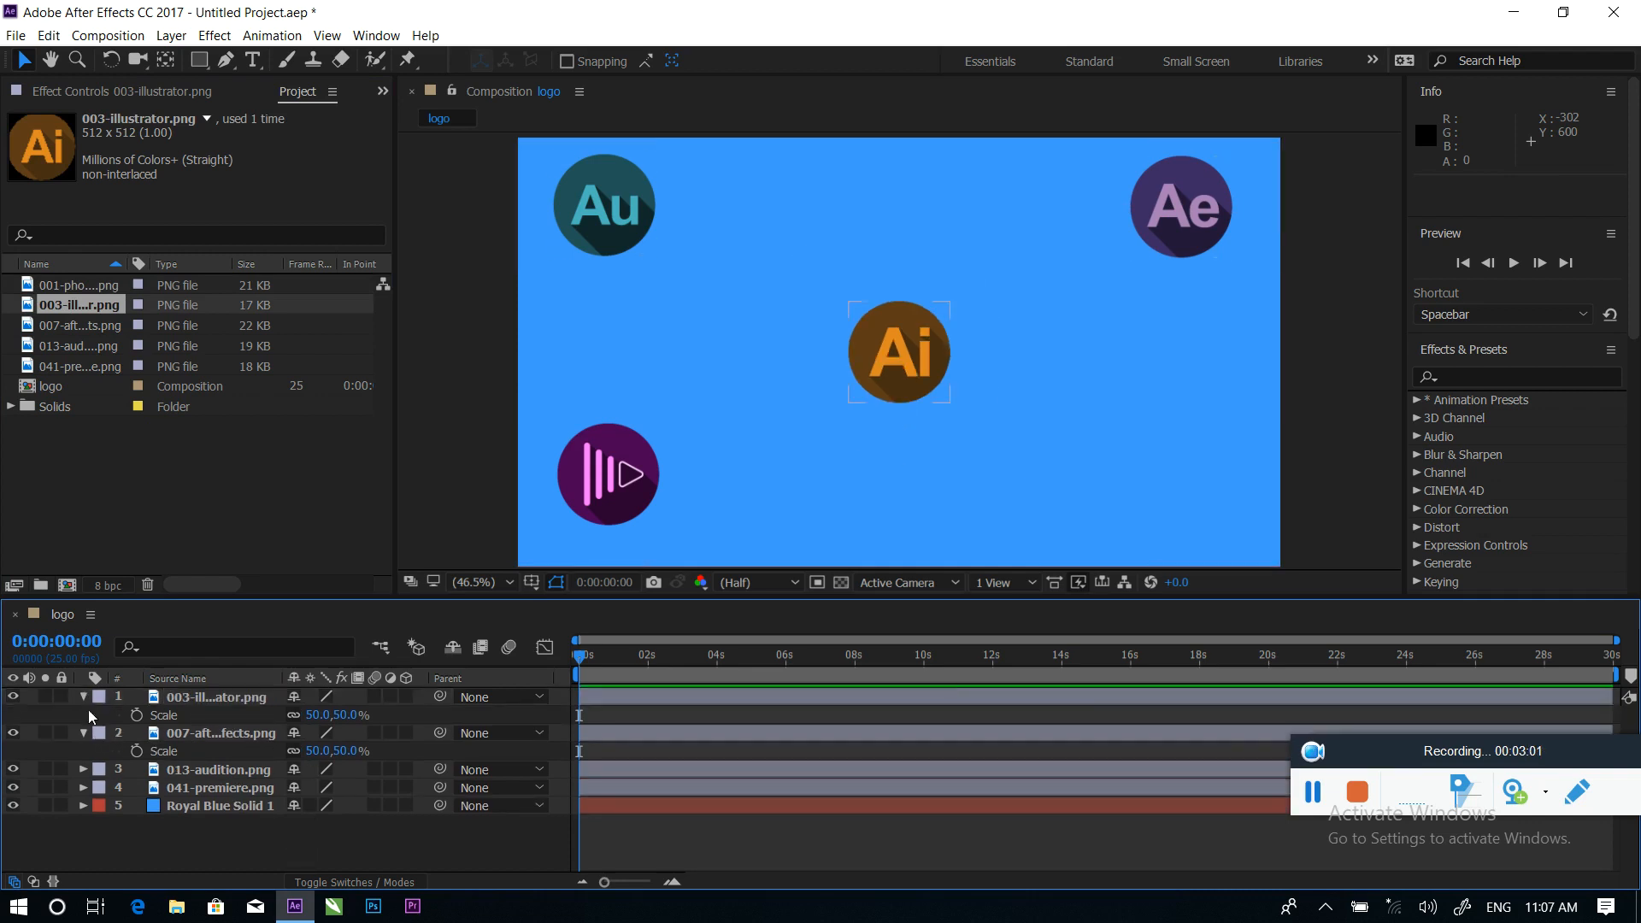
Collapse the Illustrator and After Effects layers' properties and move the Illustrator logo to the frame's lower-right corner at about 1702, 867
click(83, 732)
click(83, 697)
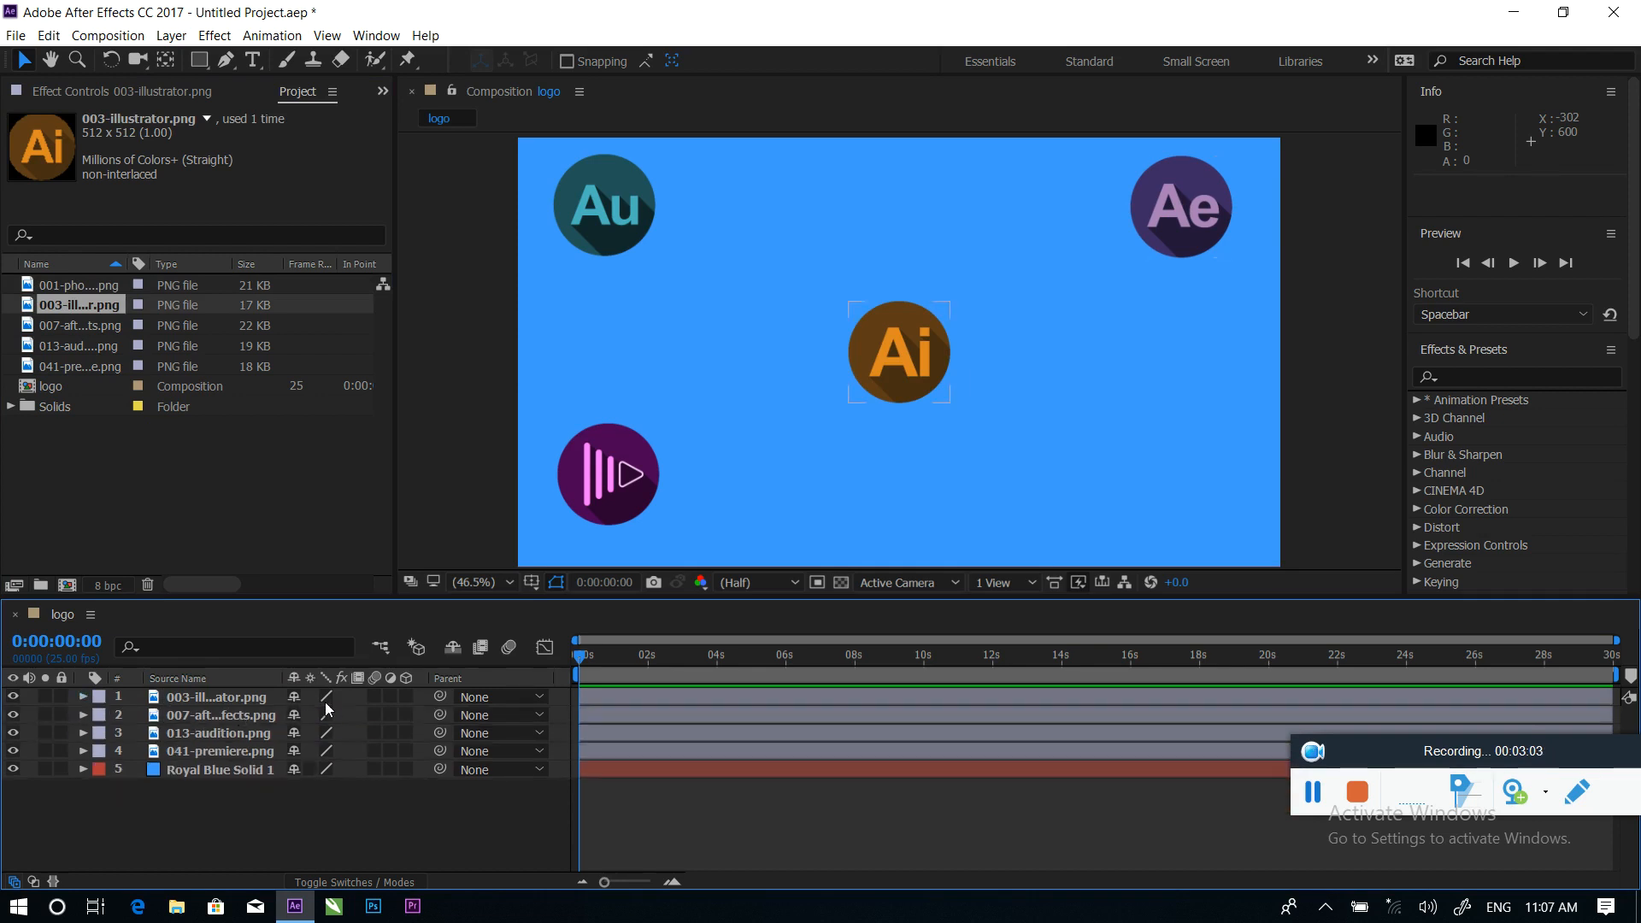
drag(918, 366, 1173, 460)
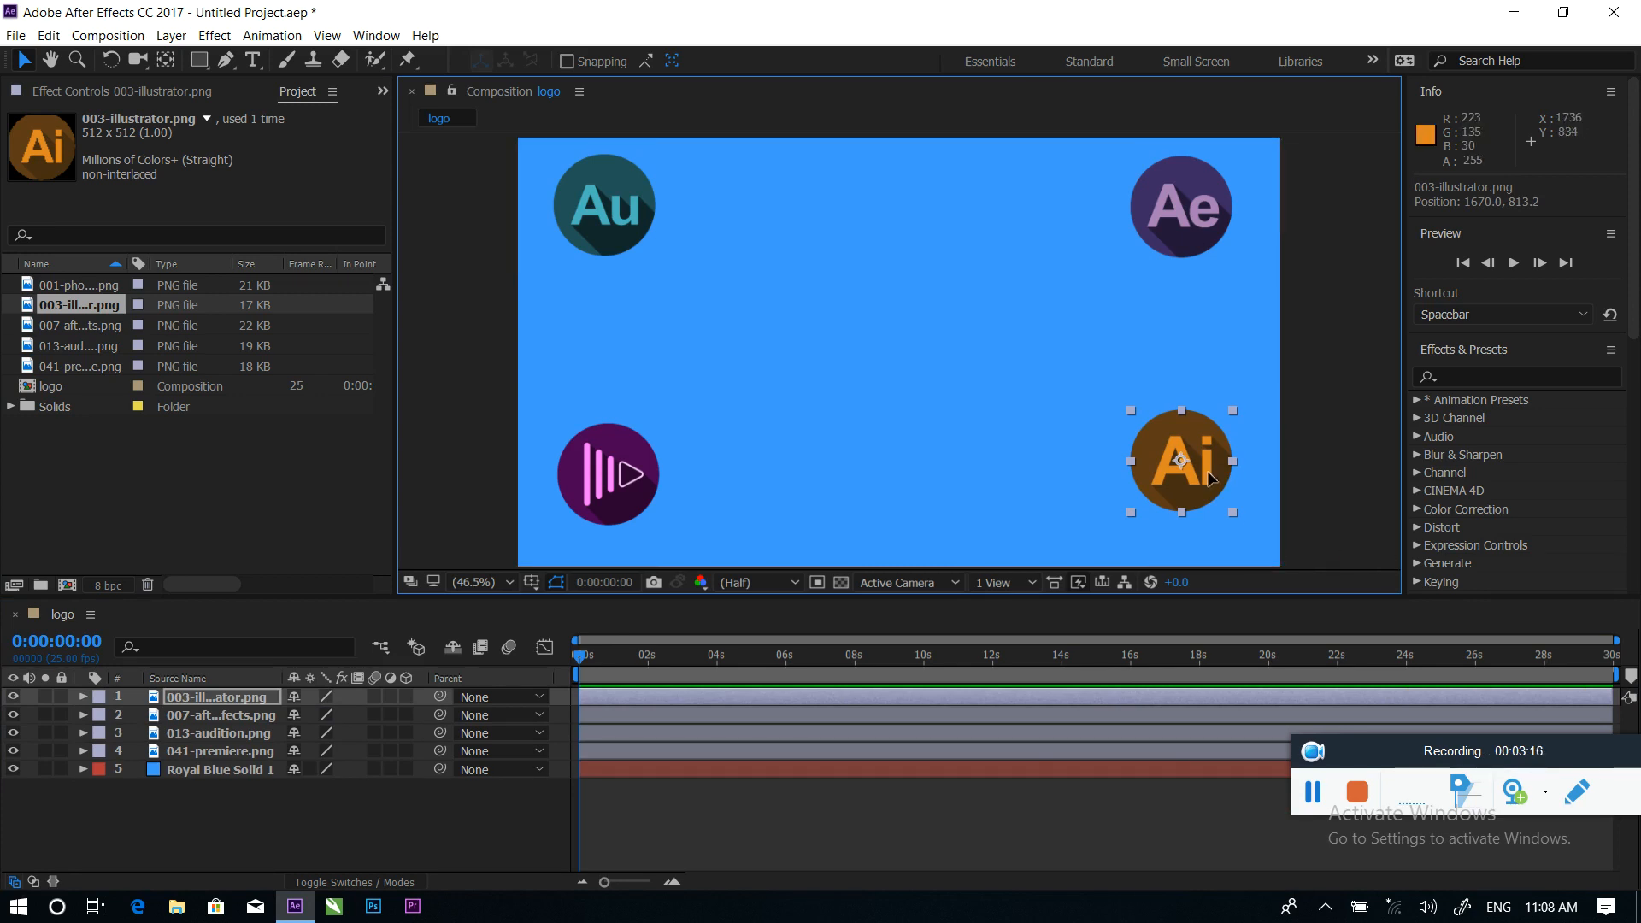
drag(1210, 476, 1219, 496)
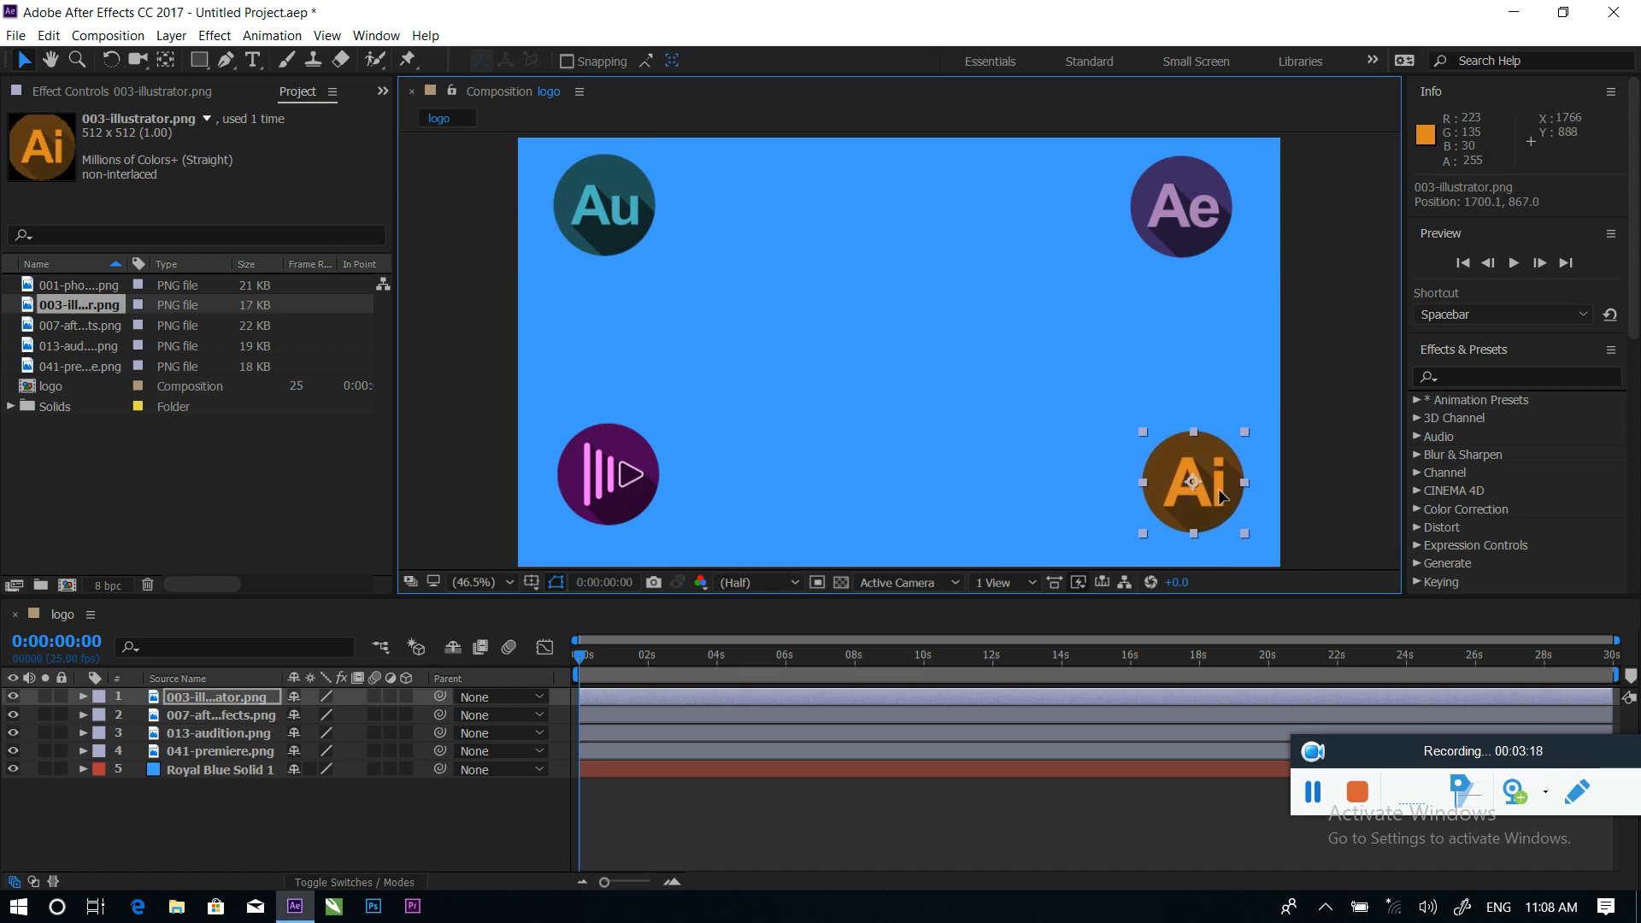
Move the Premiere logo to about 204, 895 and enable keyframing for its Position at 0:00:00:00
click(617, 466)
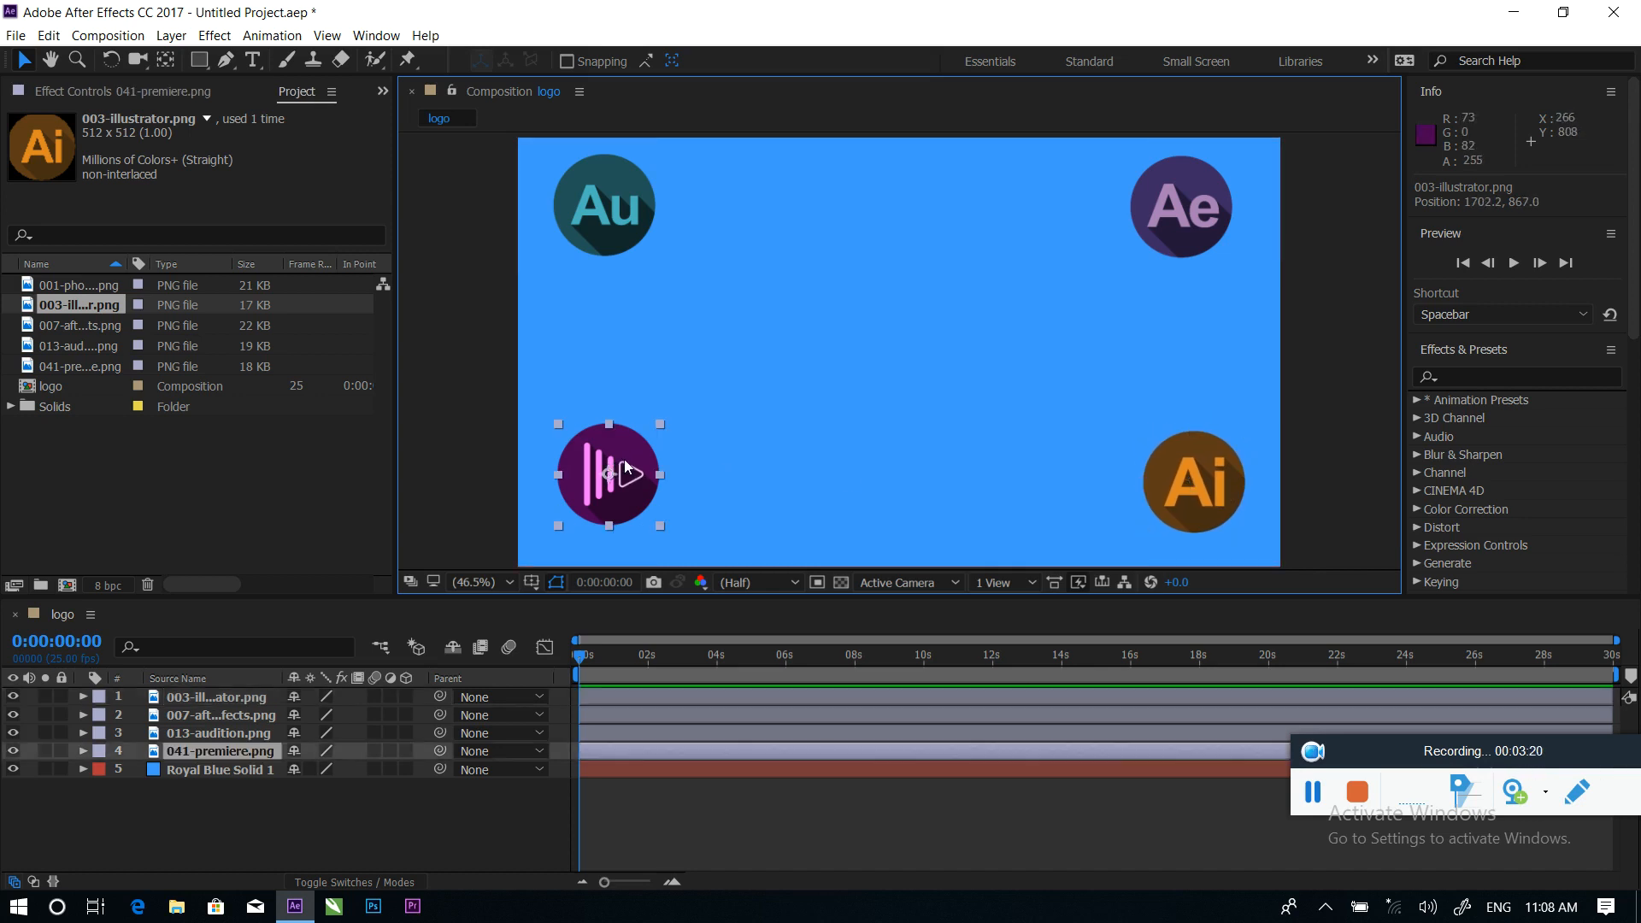
drag(623, 464, 615, 483)
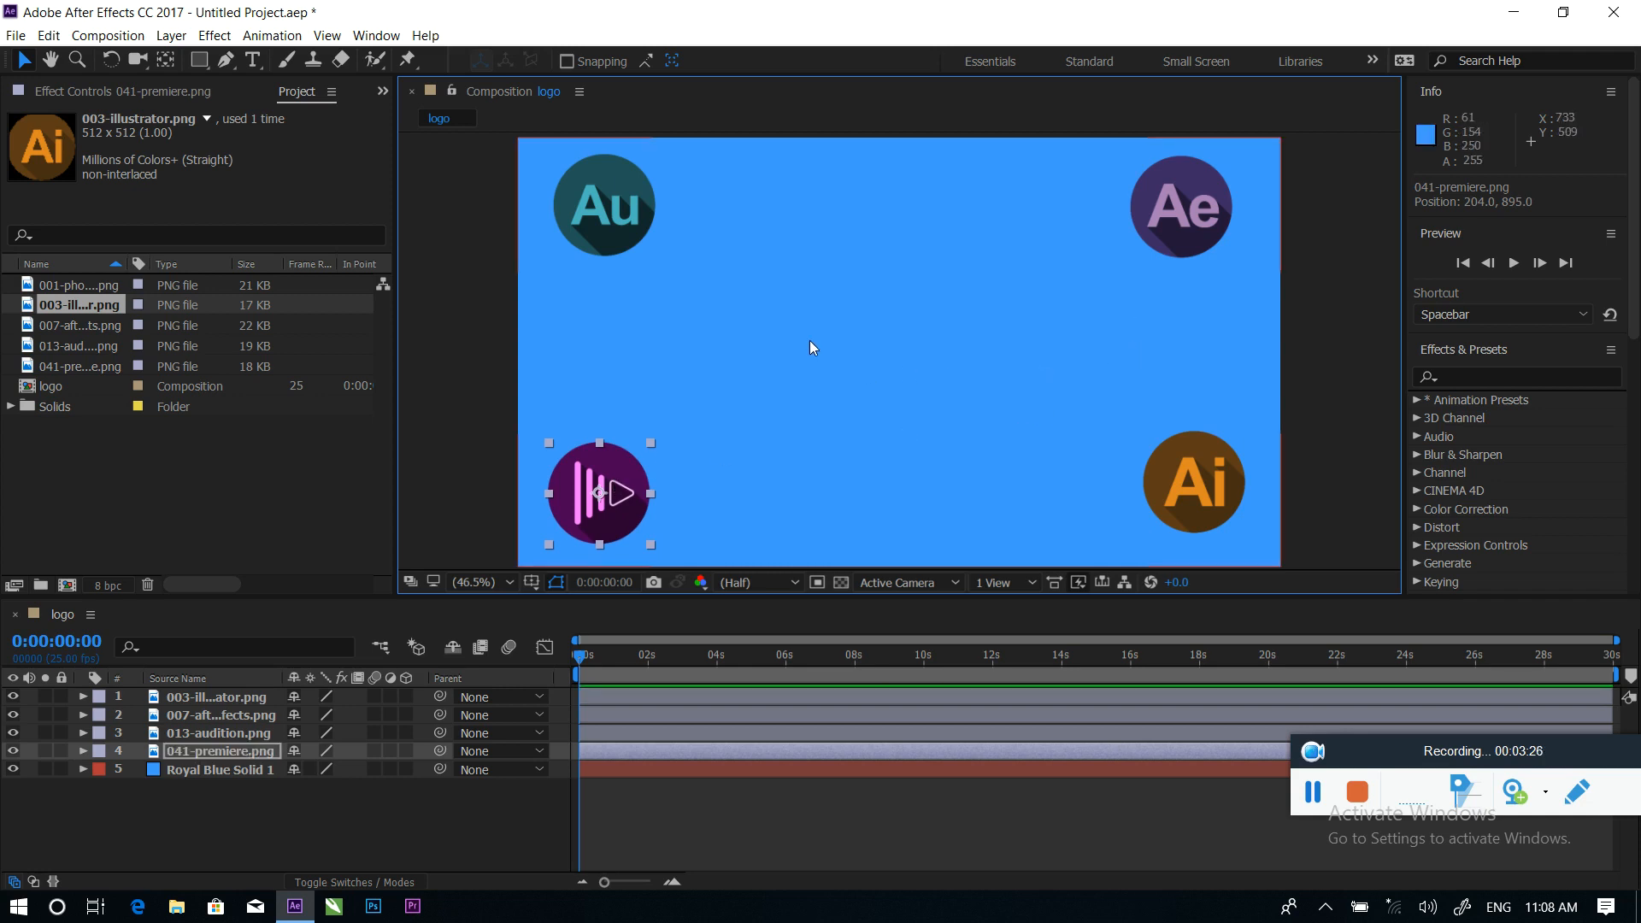
click(202, 757)
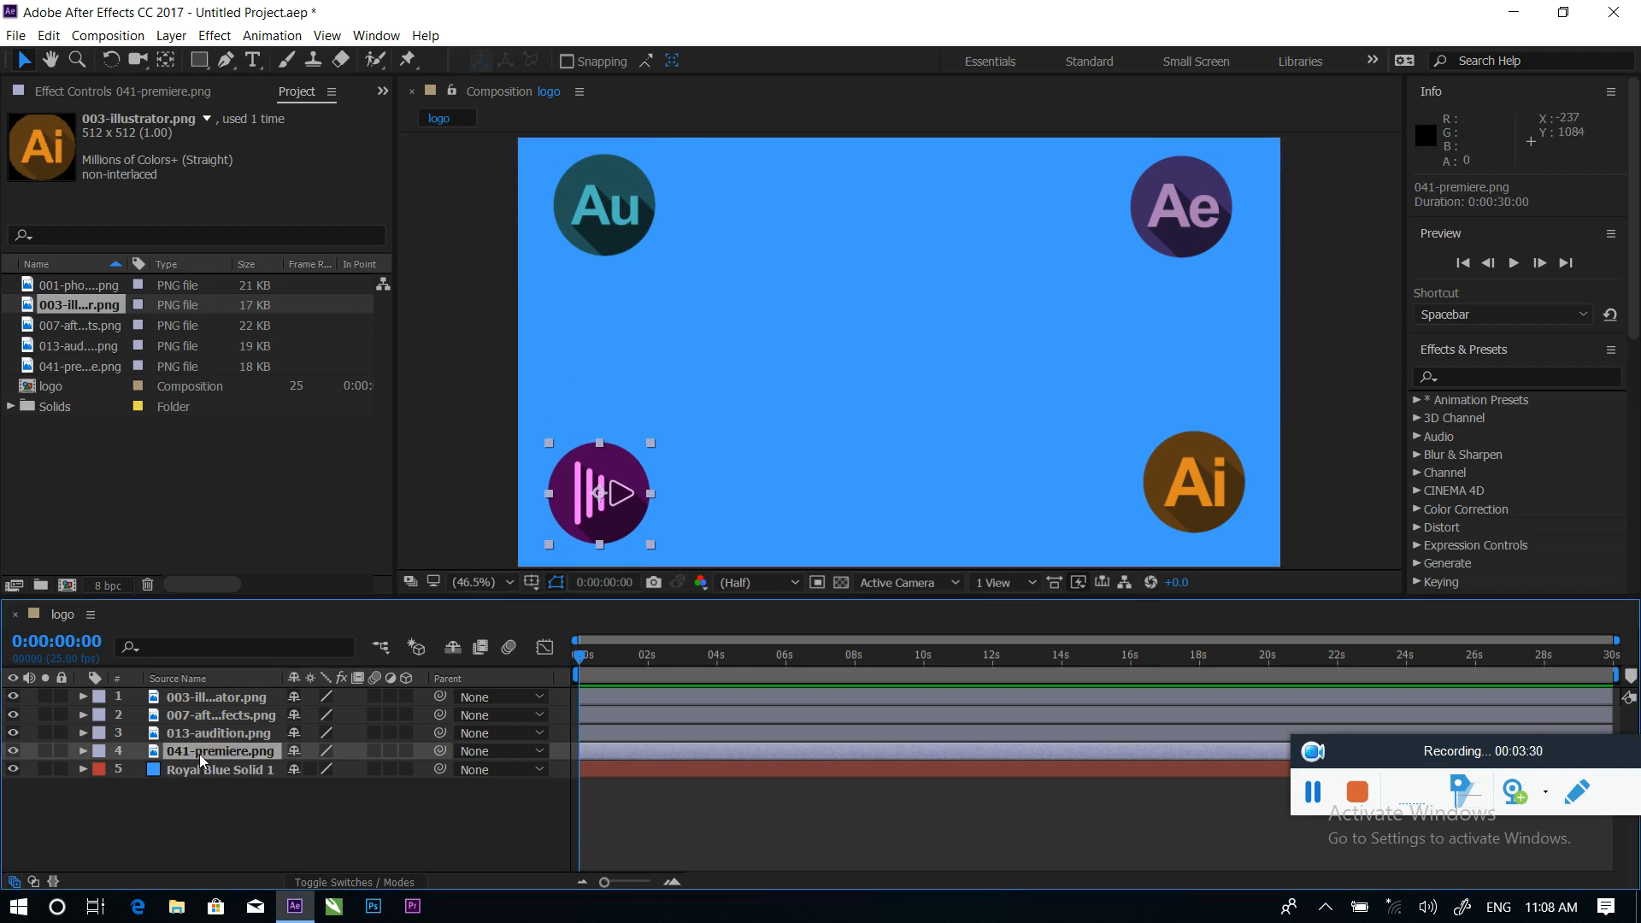
click(83, 751)
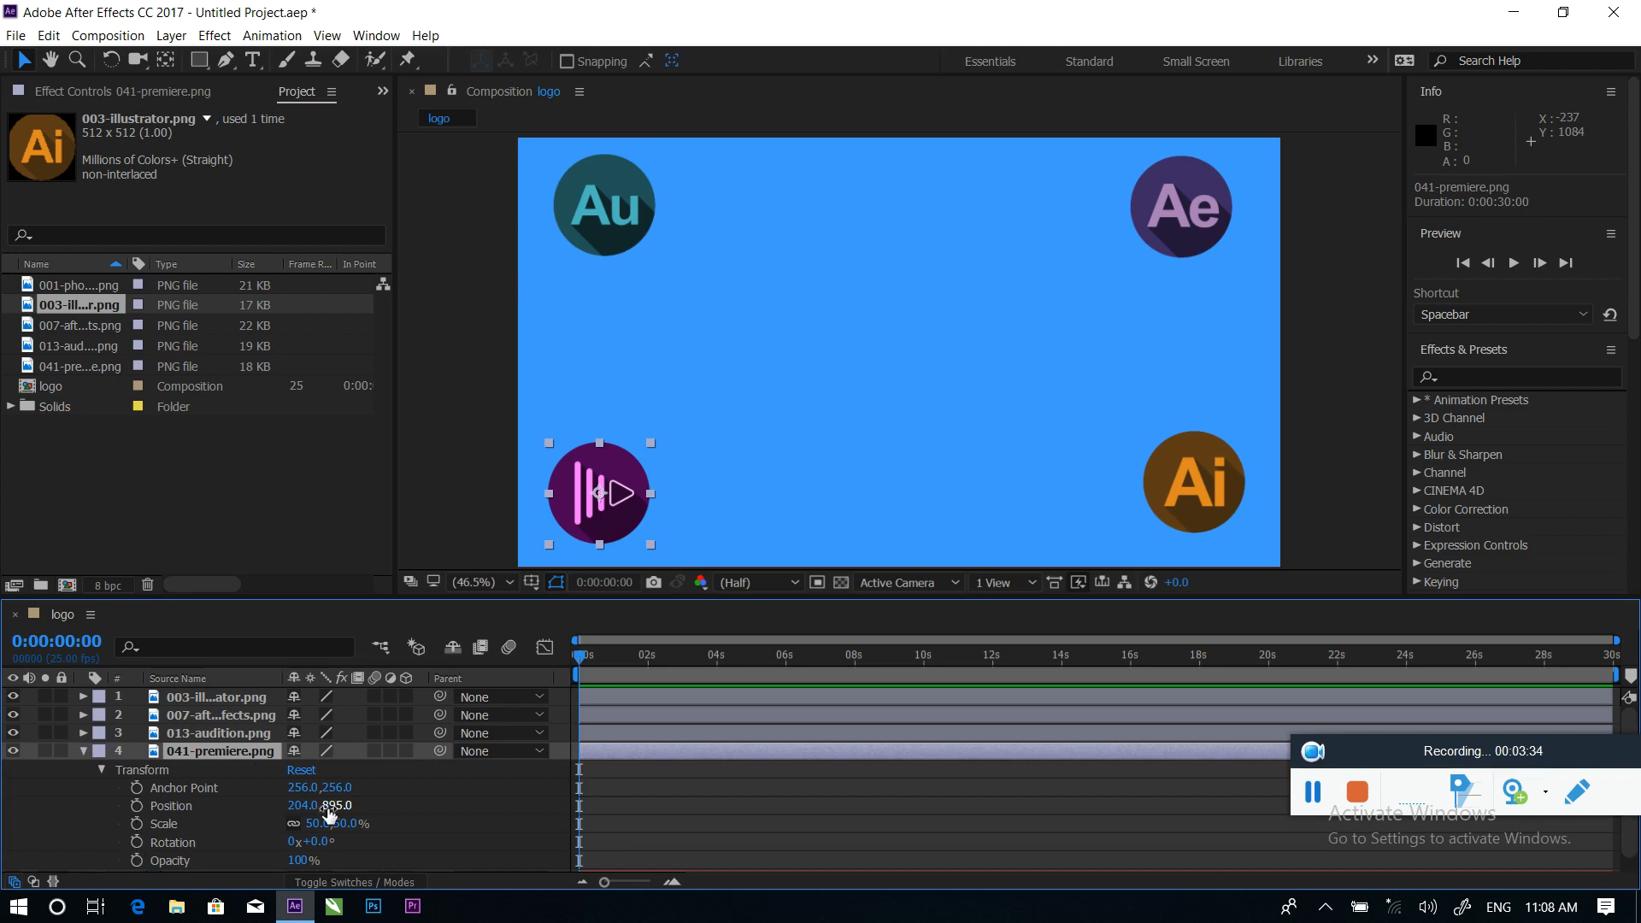
click(137, 806)
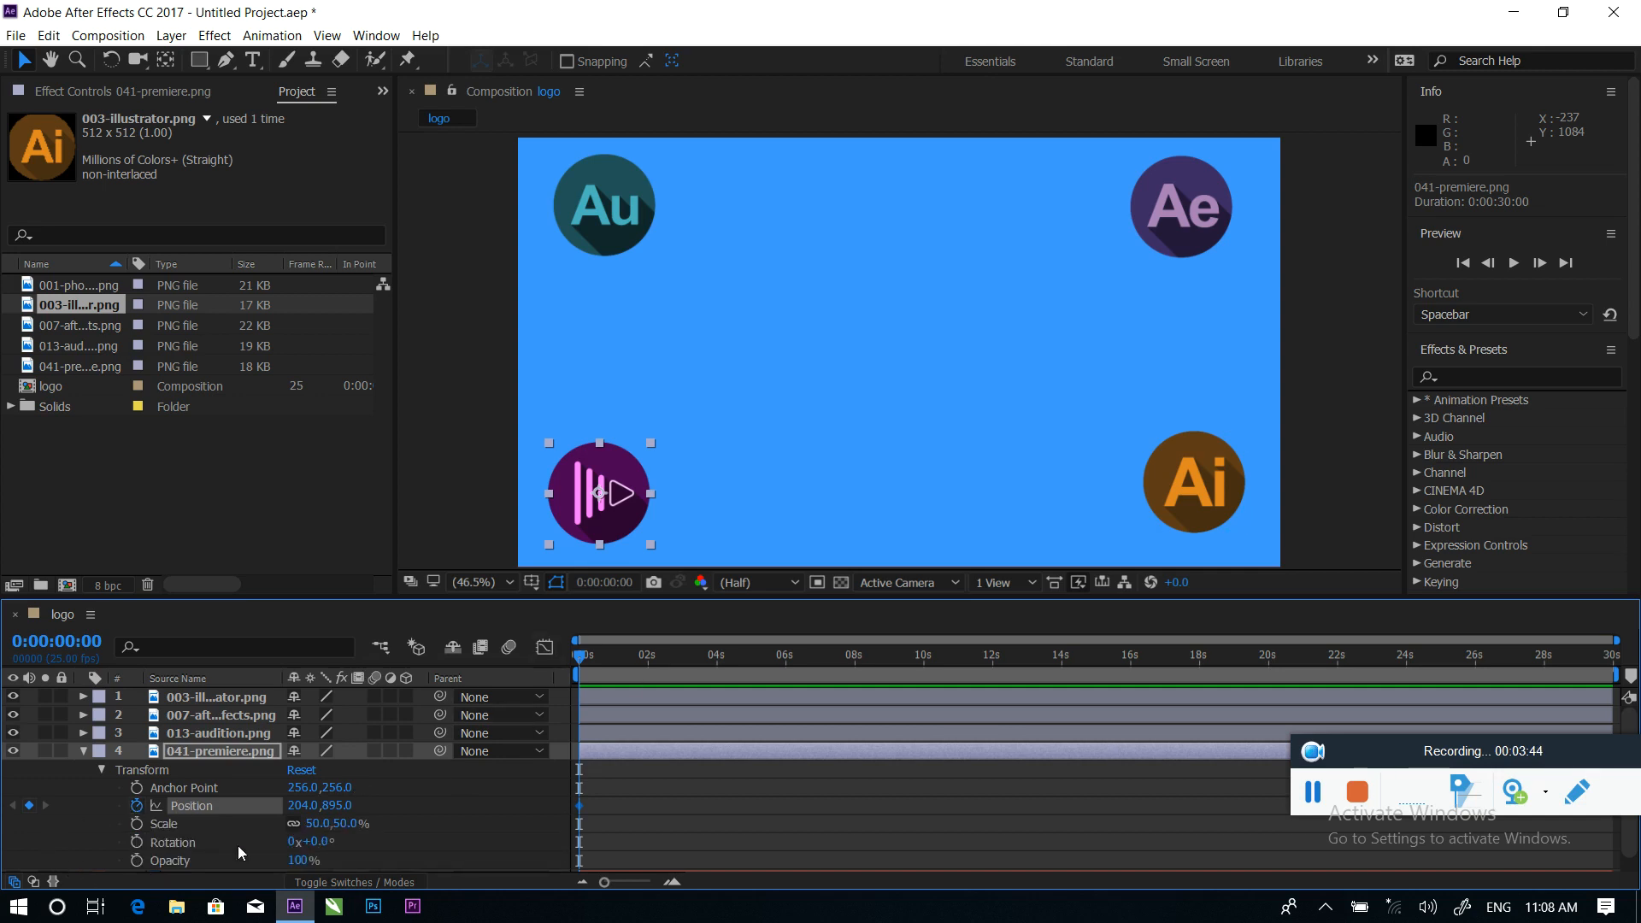
Move the Premiere logo outside the frame's lower-left corner to about -120, 1191 and collapse its properties
drag(301, 806, 56, 807)
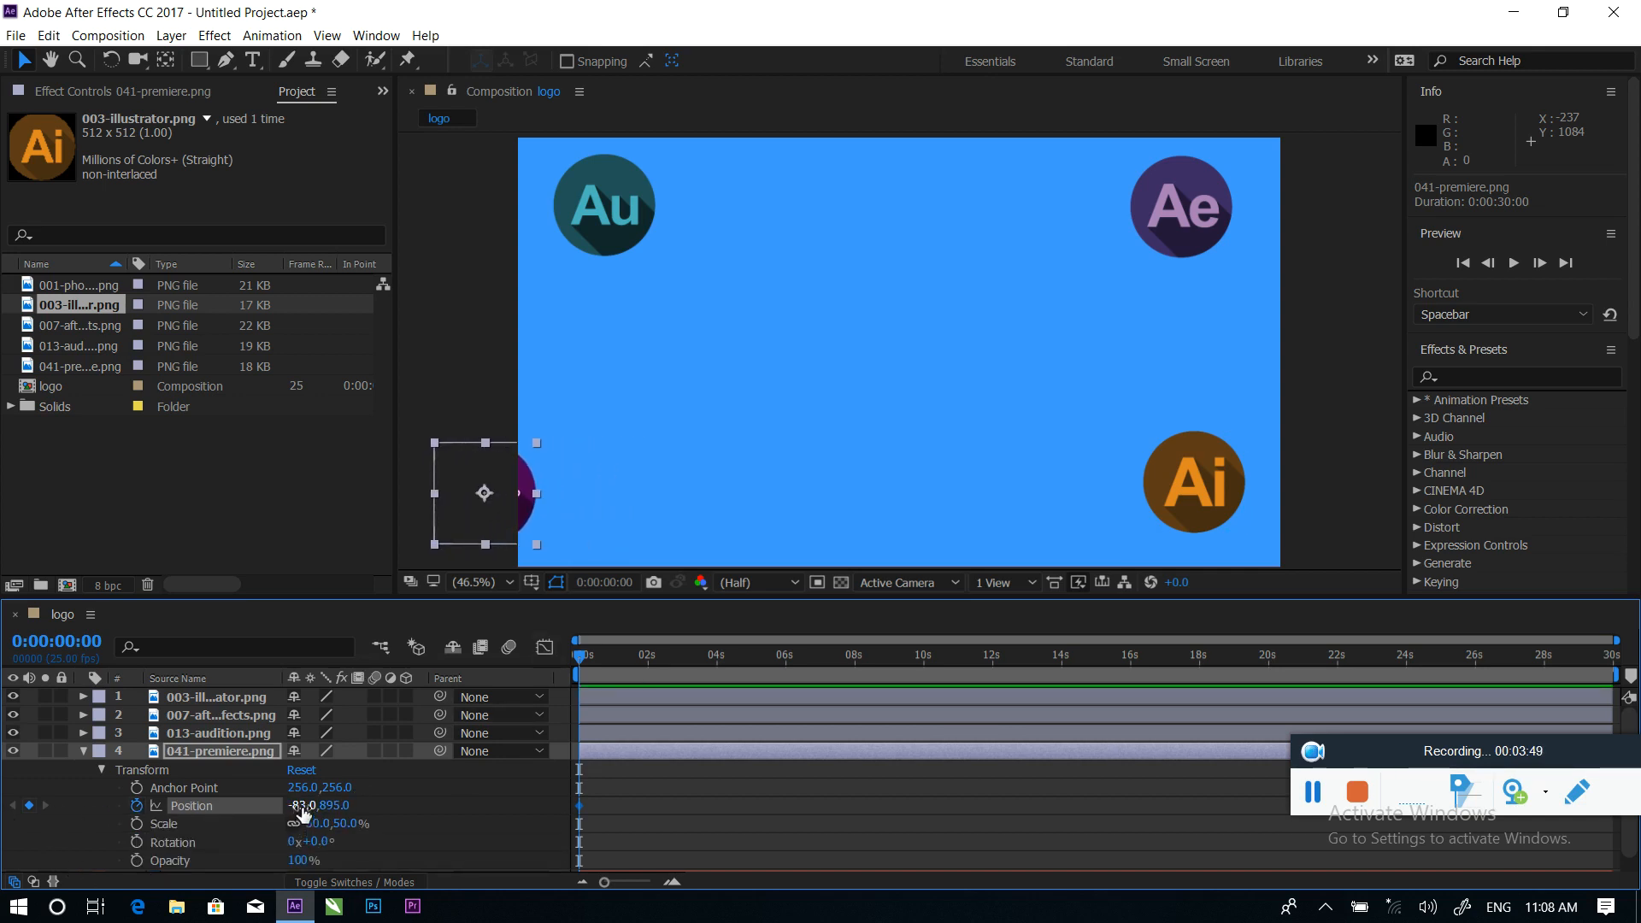
drag(297, 806, 273, 809)
scroll(822, 423, down, 2)
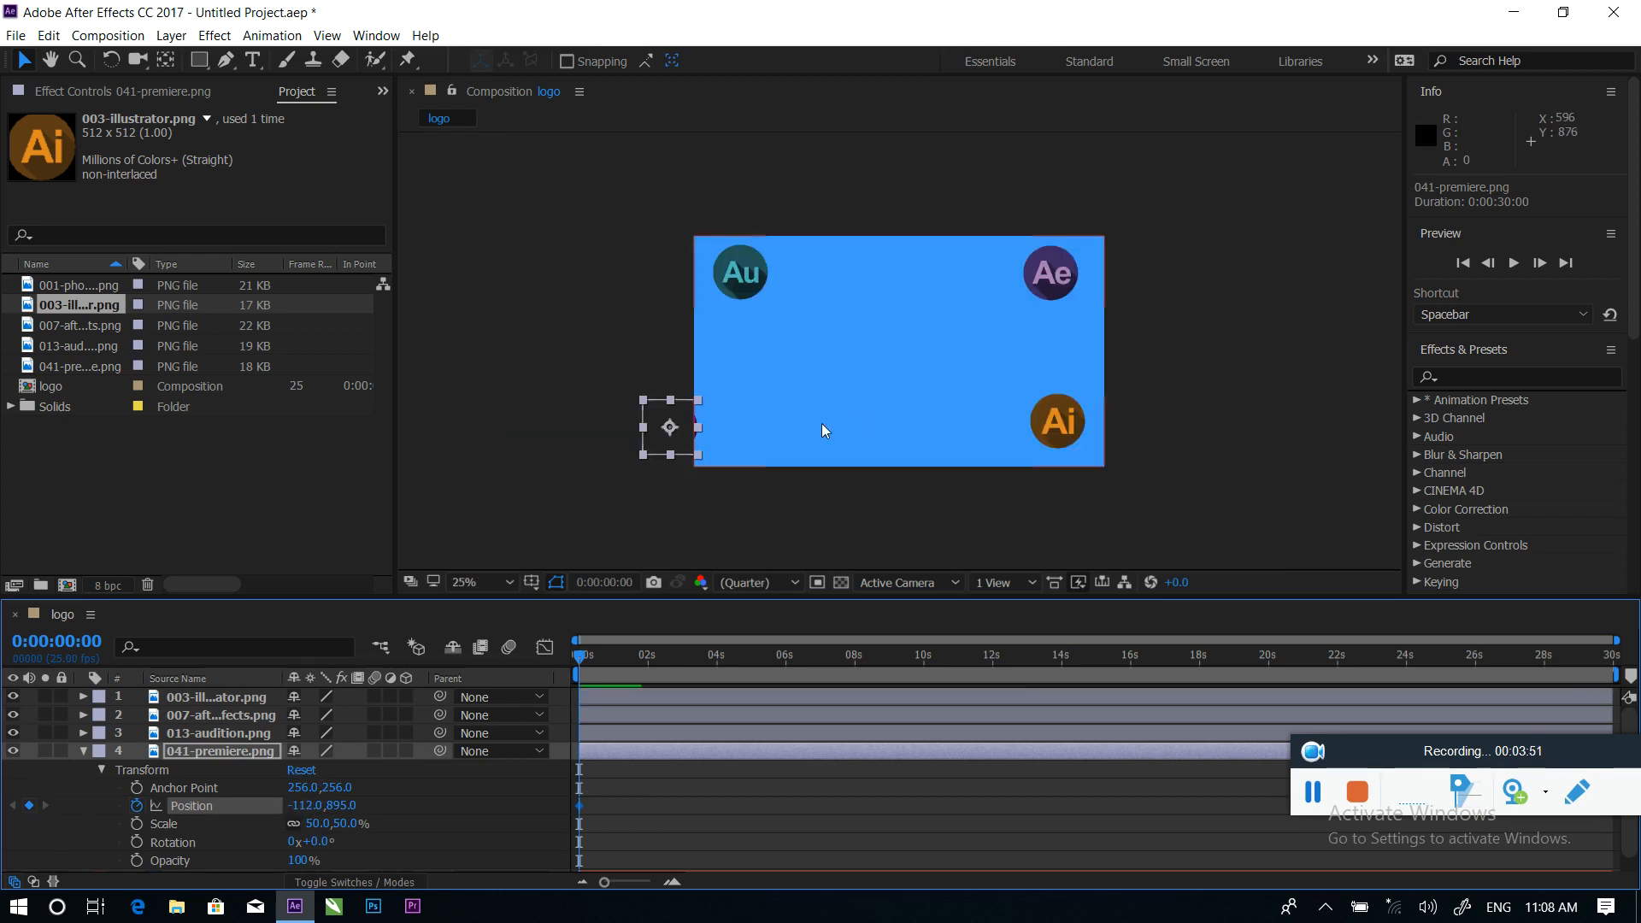
drag(684, 434, 673, 494)
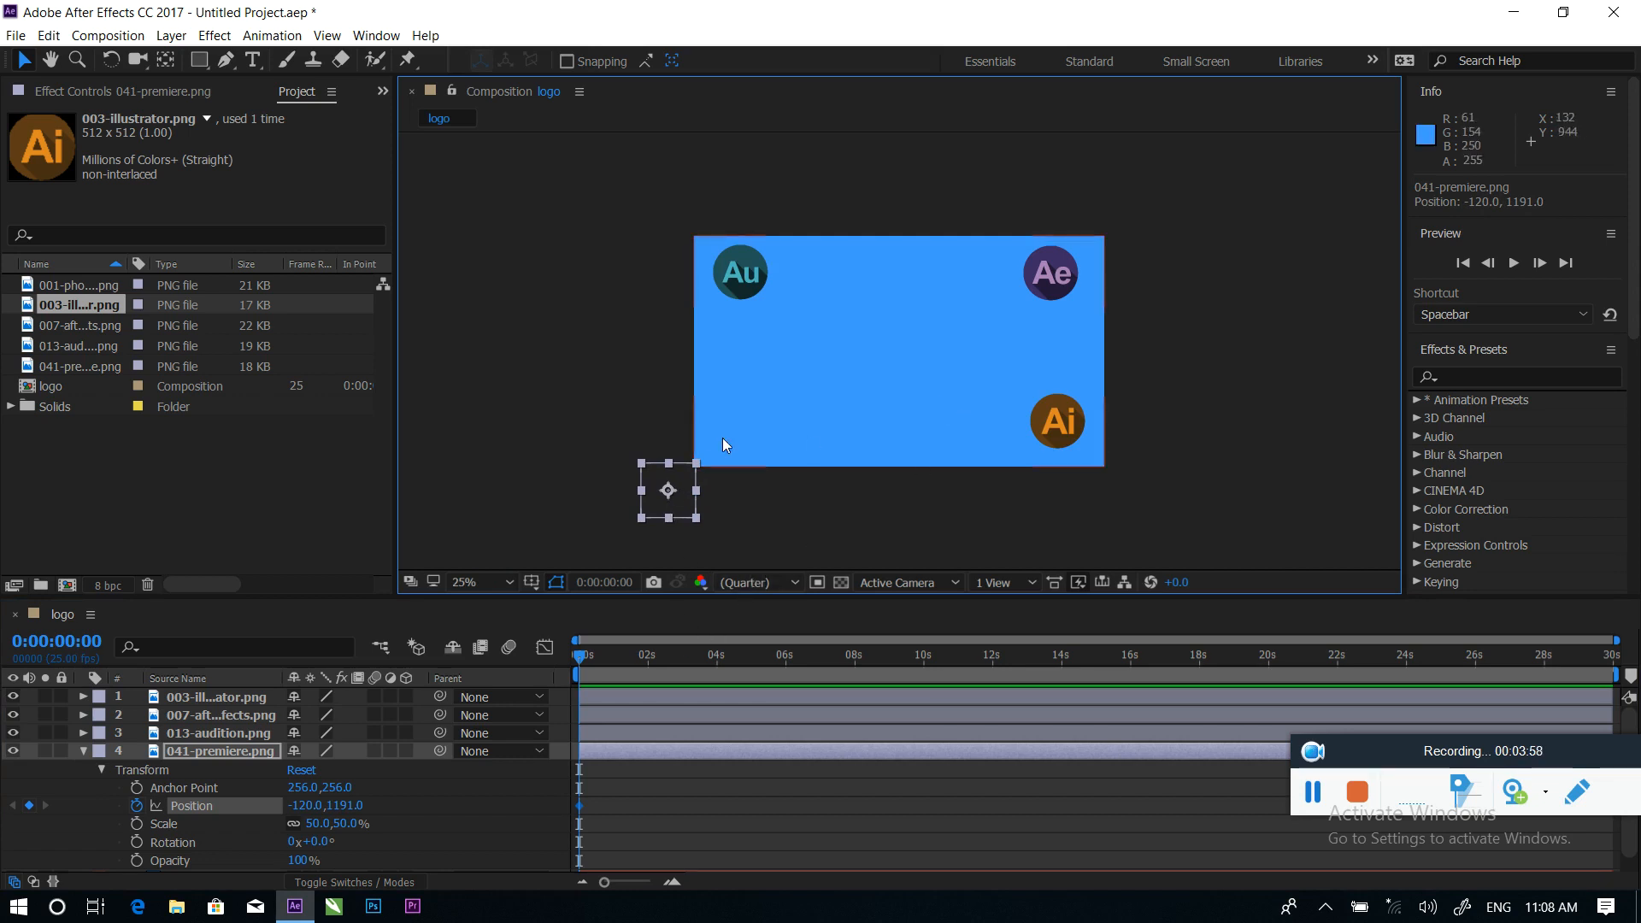
click(83, 752)
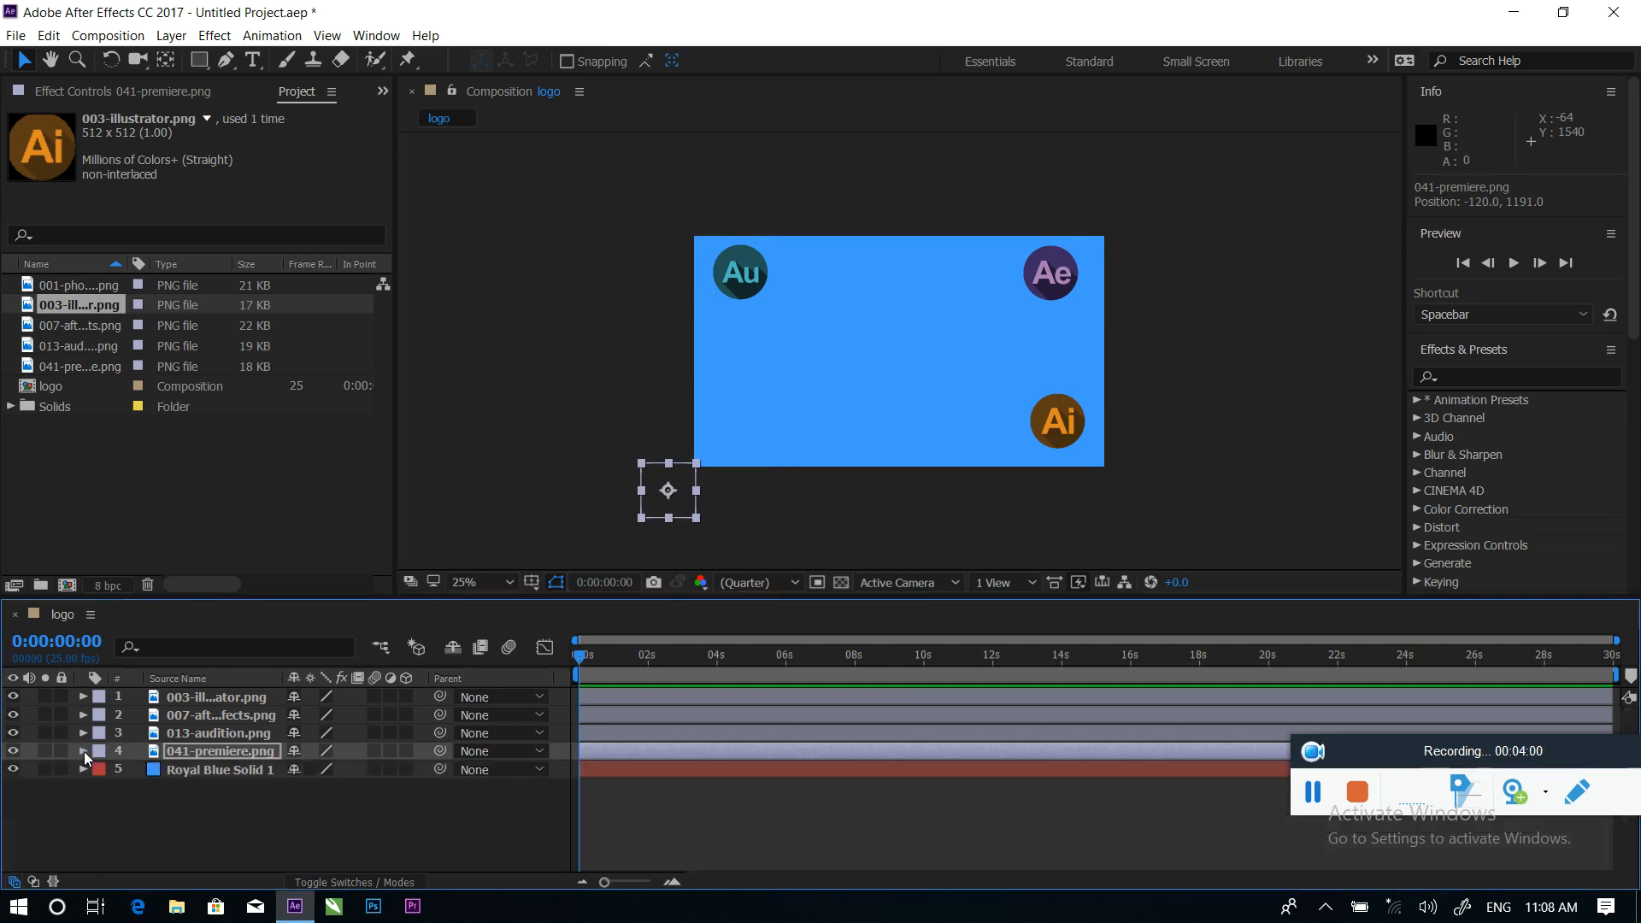
Keyframe the Audition logo's Position at 0:00:00:00 and move it outside the frame's upper-left corner to about -138, -118
click(107, 734)
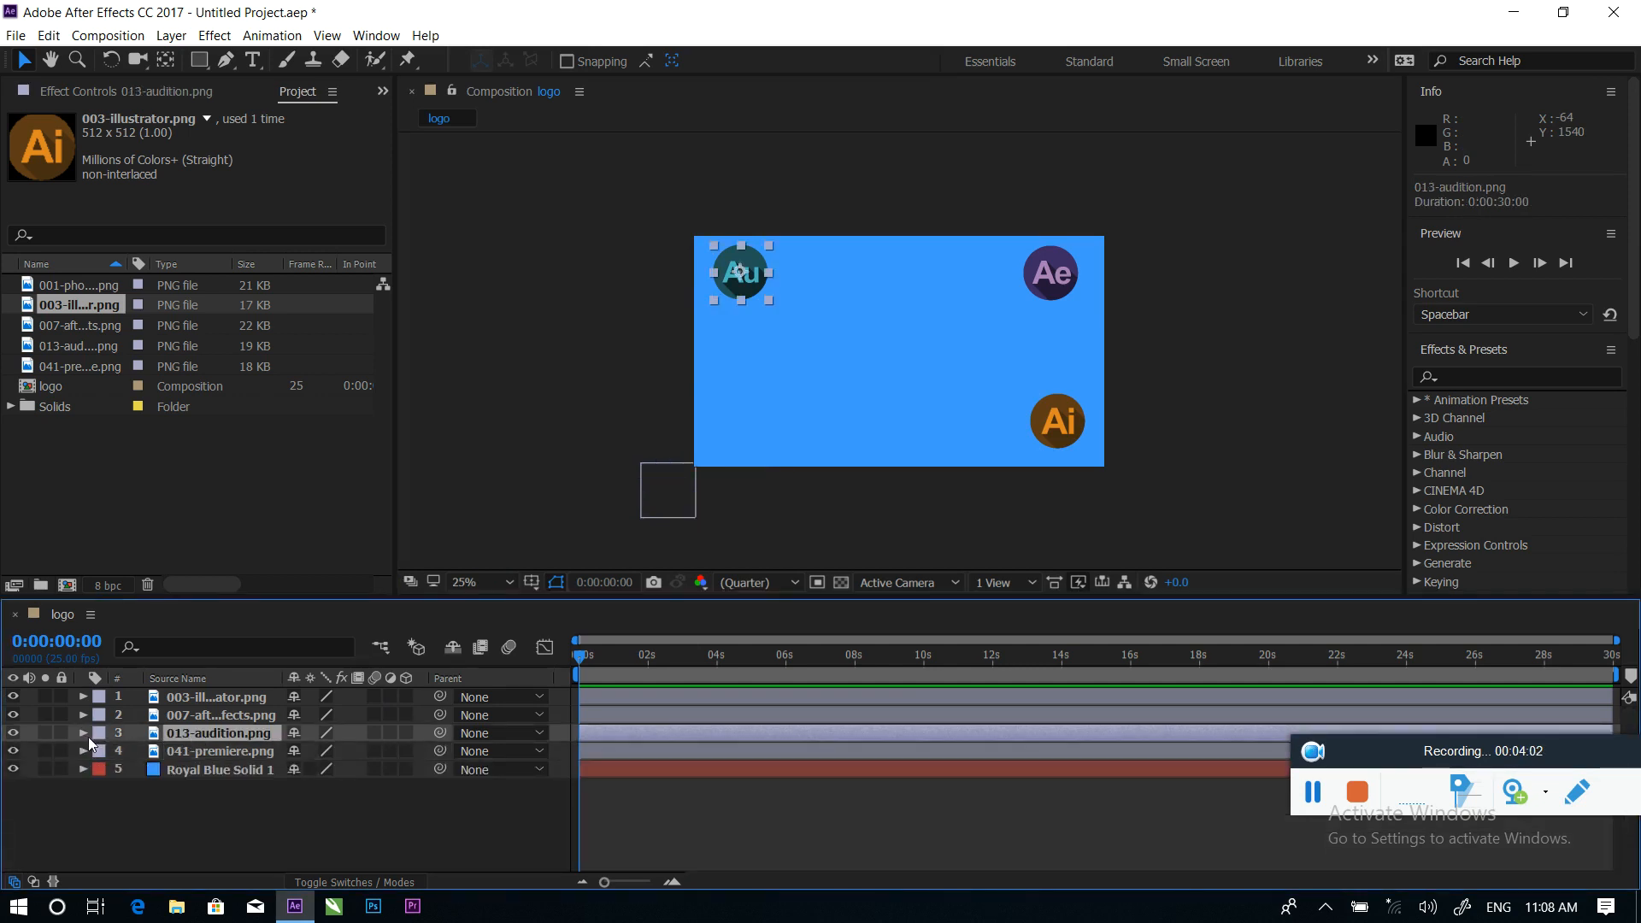
key(p)
click(137, 751)
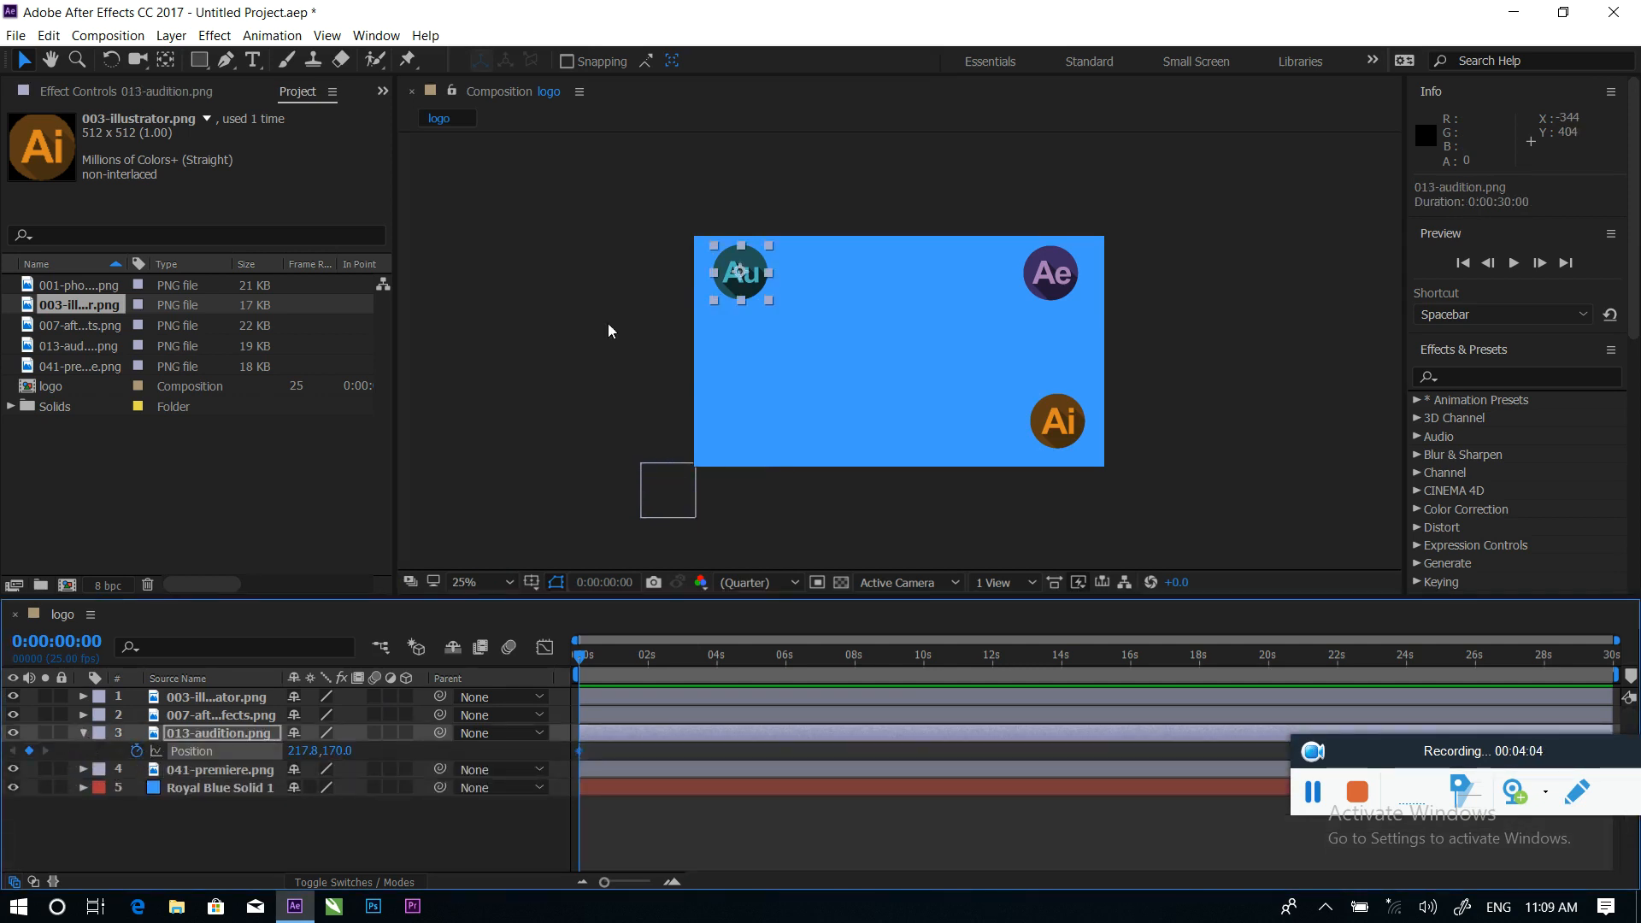
click(748, 280)
drag(748, 280, 672, 211)
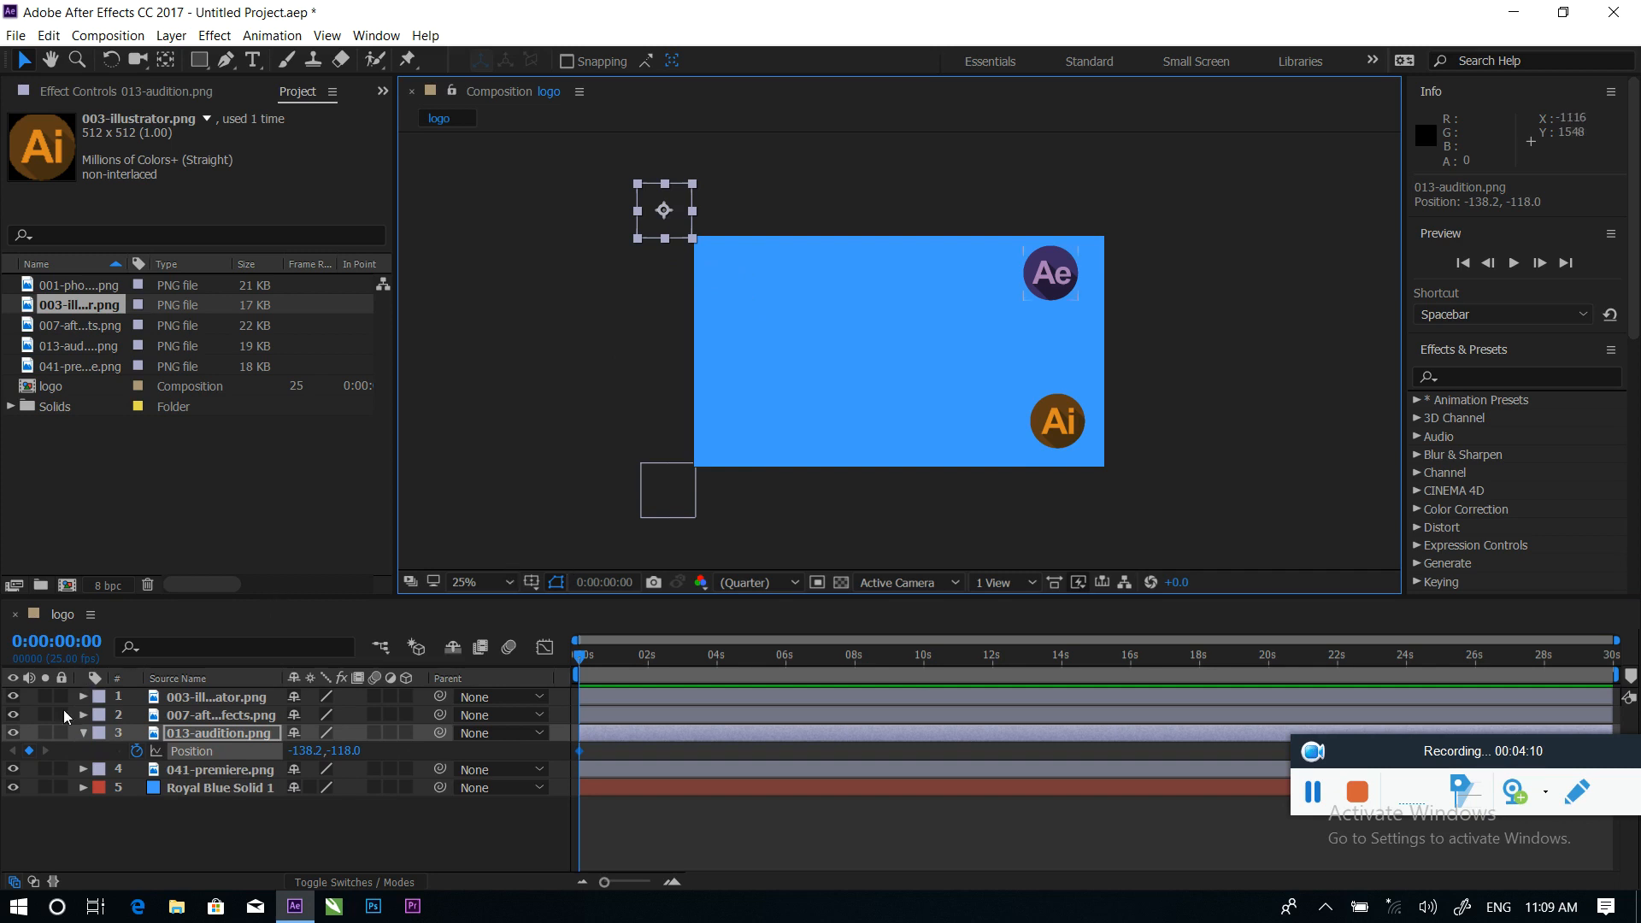
click(84, 732)
Keyframe the After Effects logo's Position at 0:00:00:00 and move it outside the frame's upper-right corner to about 2038, -118
click(206, 716)
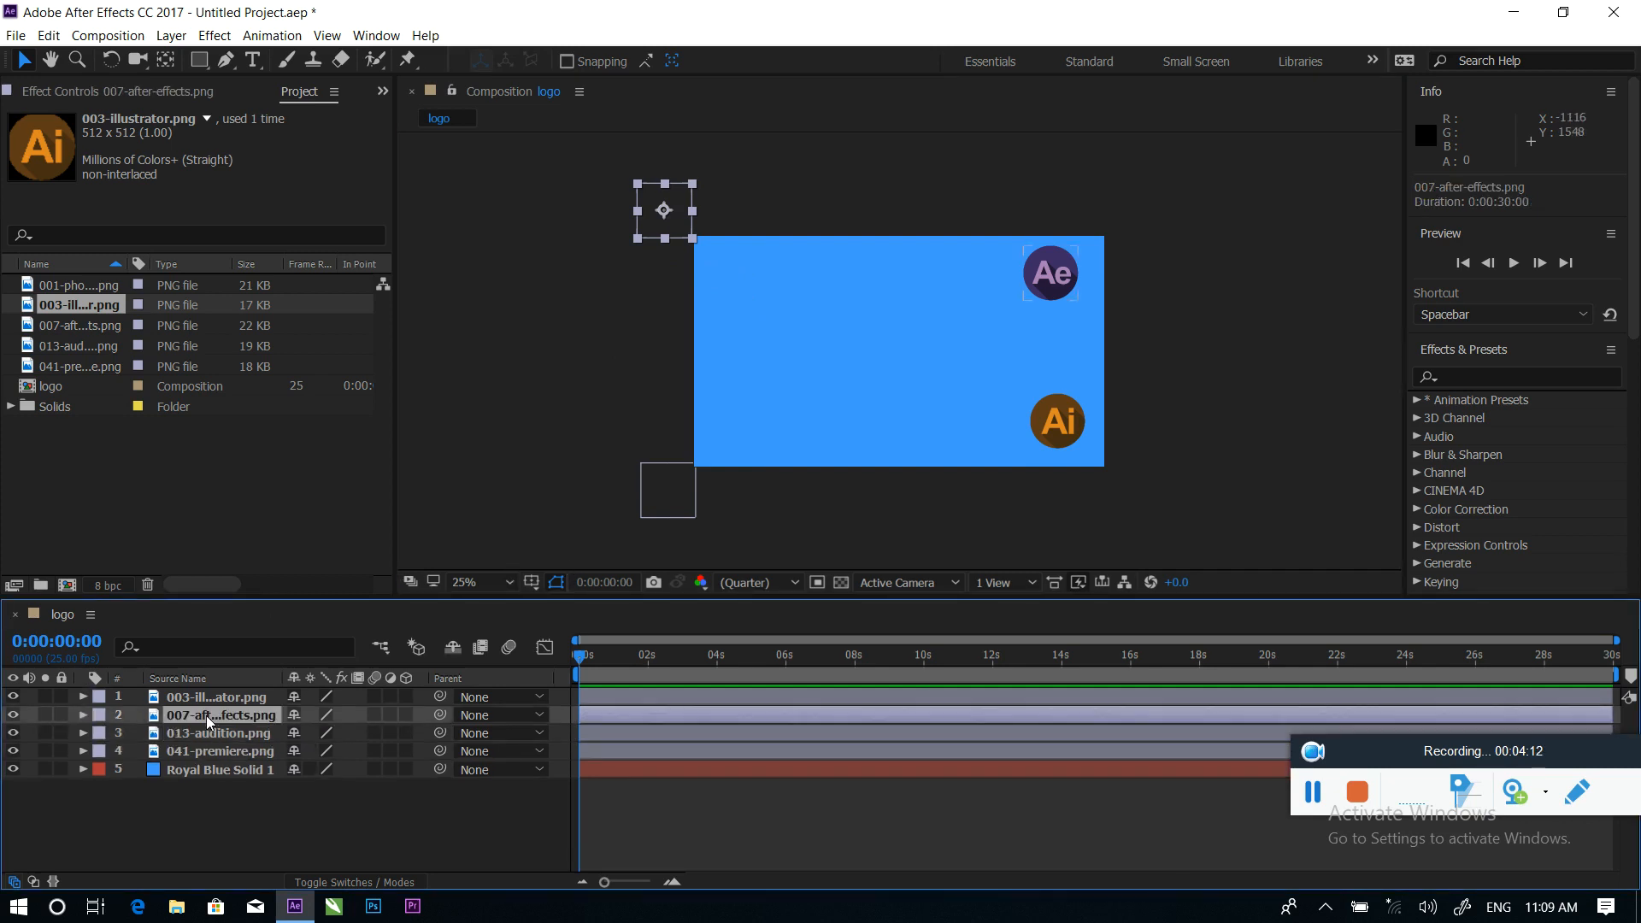
key(p)
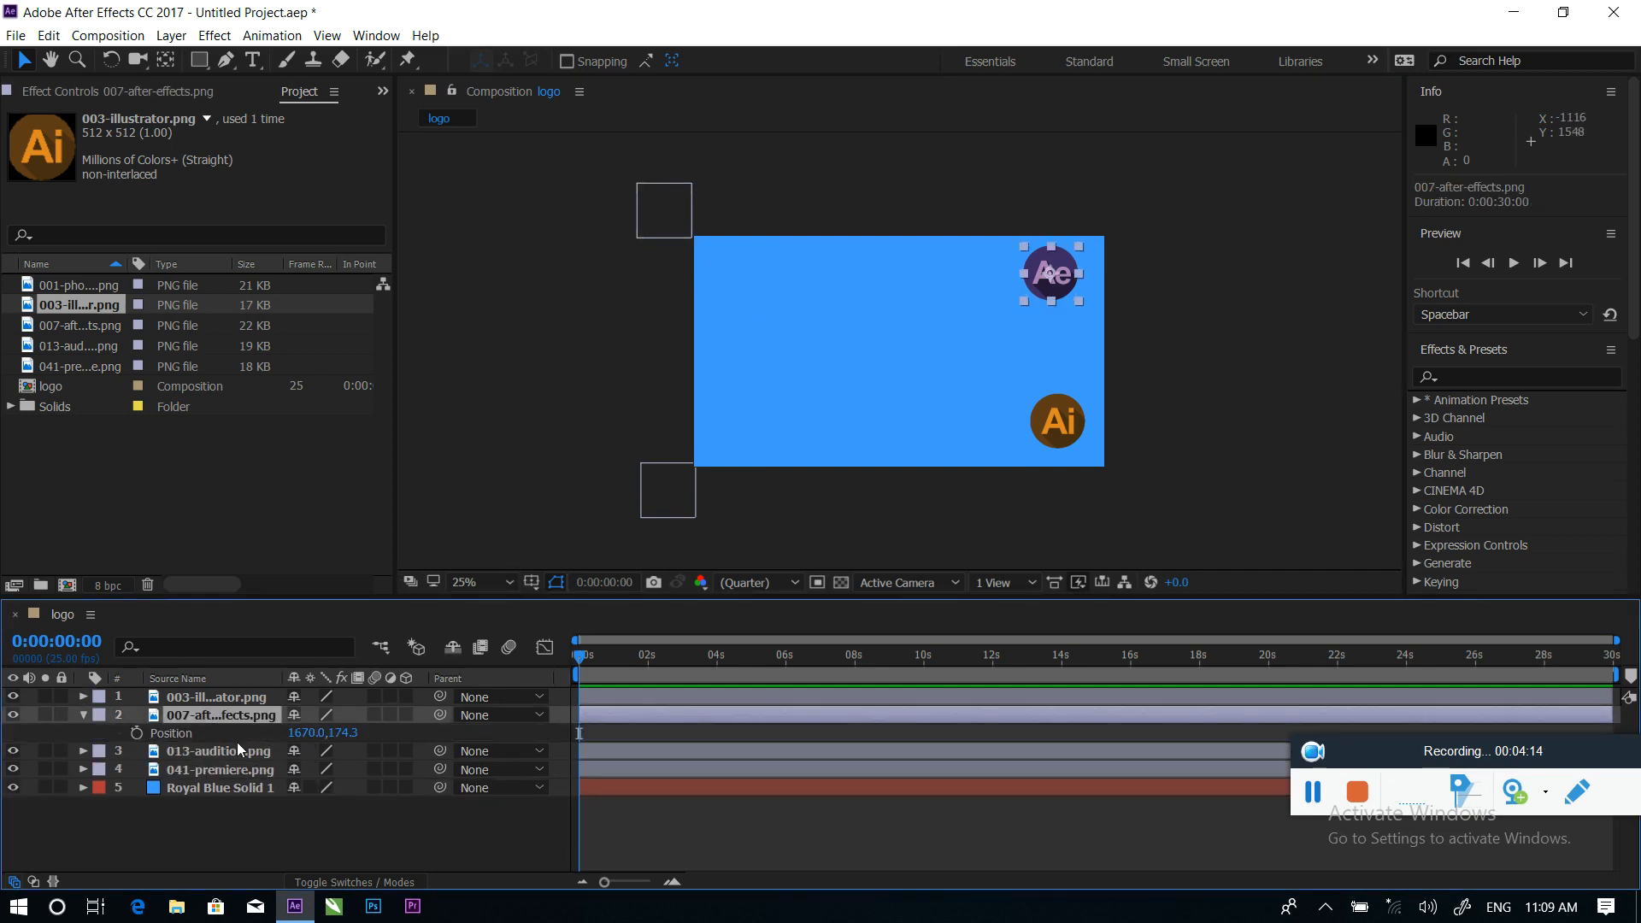
click(136, 732)
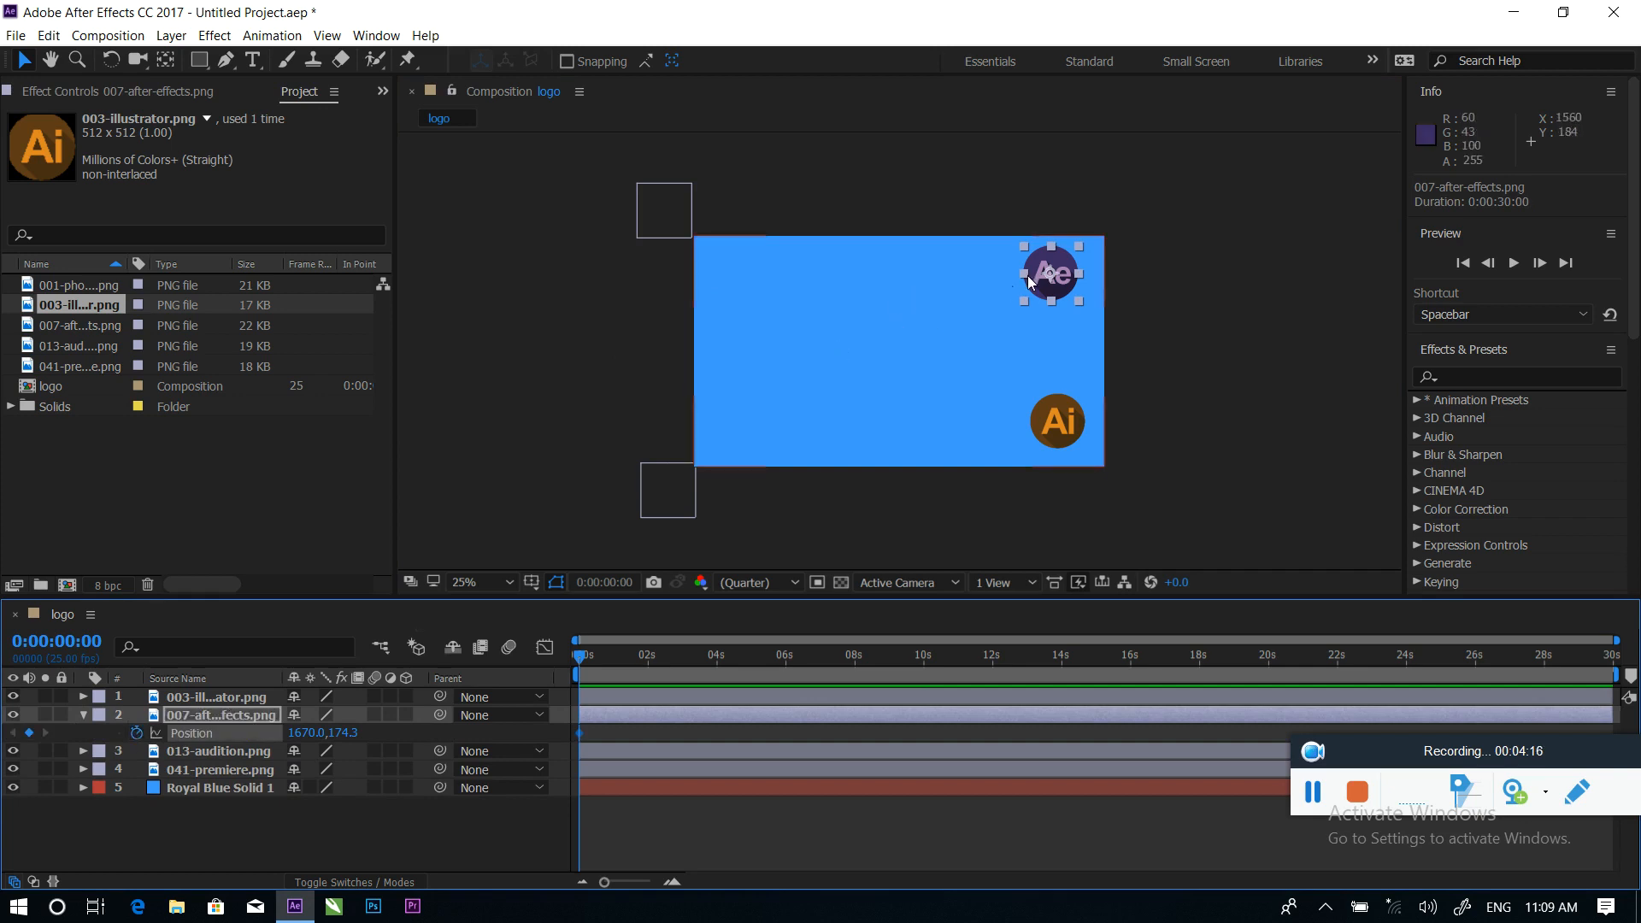
drag(1070, 263, 1139, 202)
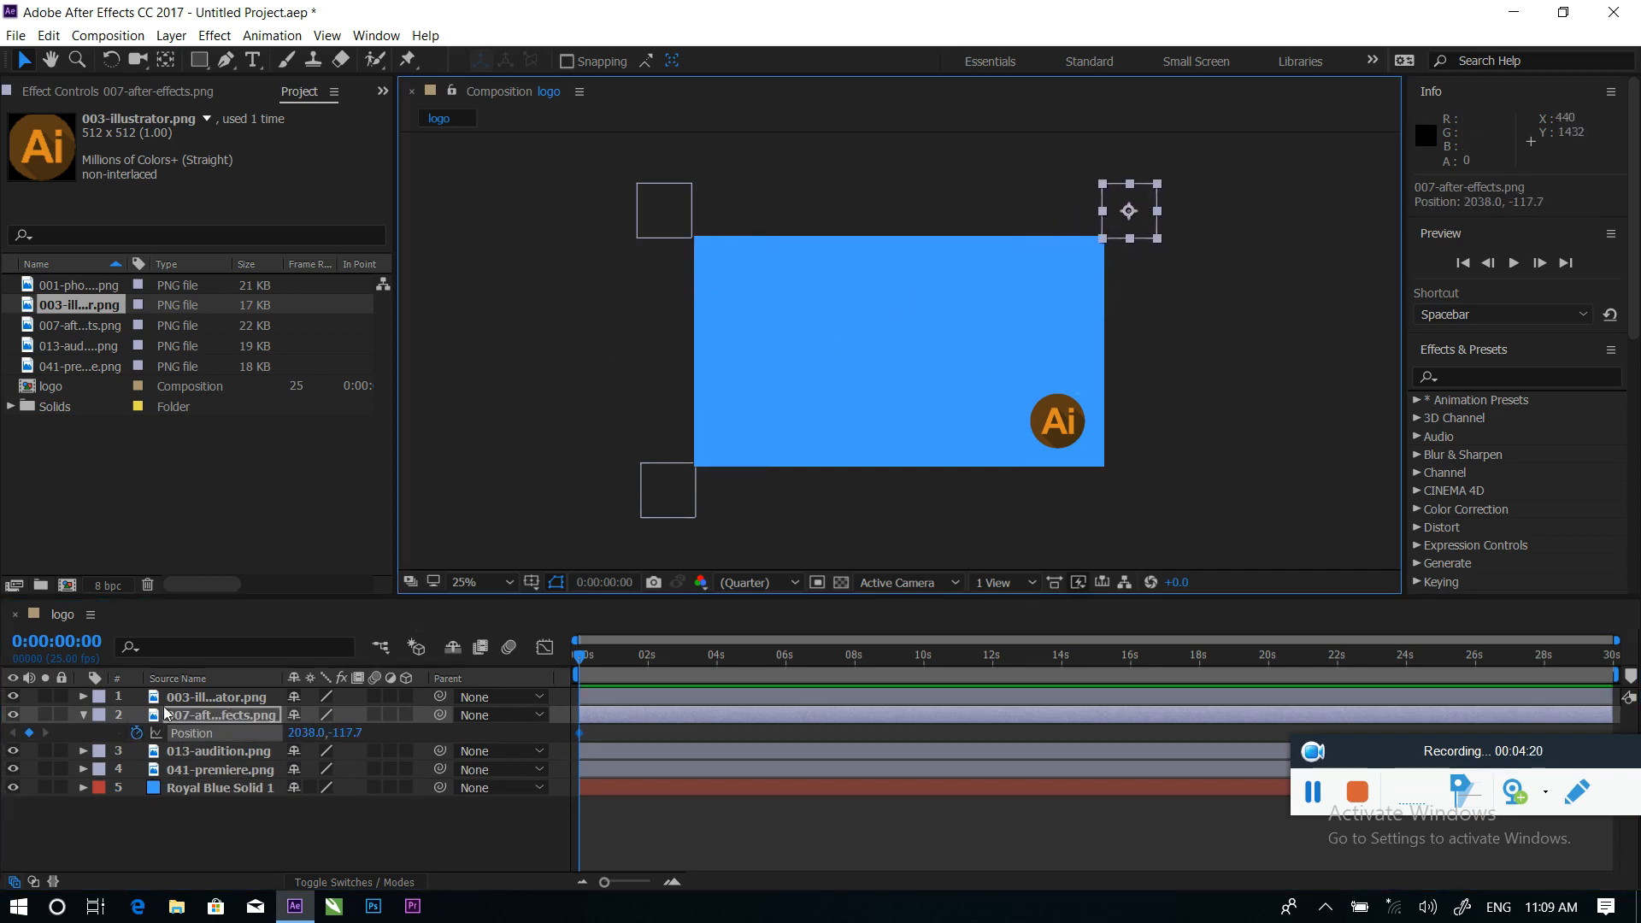
click(83, 718)
Keyframe the Illustrator logo's Position at 0:00:00:00 and move it outside the frame's lower-right corner to about 2038, 1195
click(206, 701)
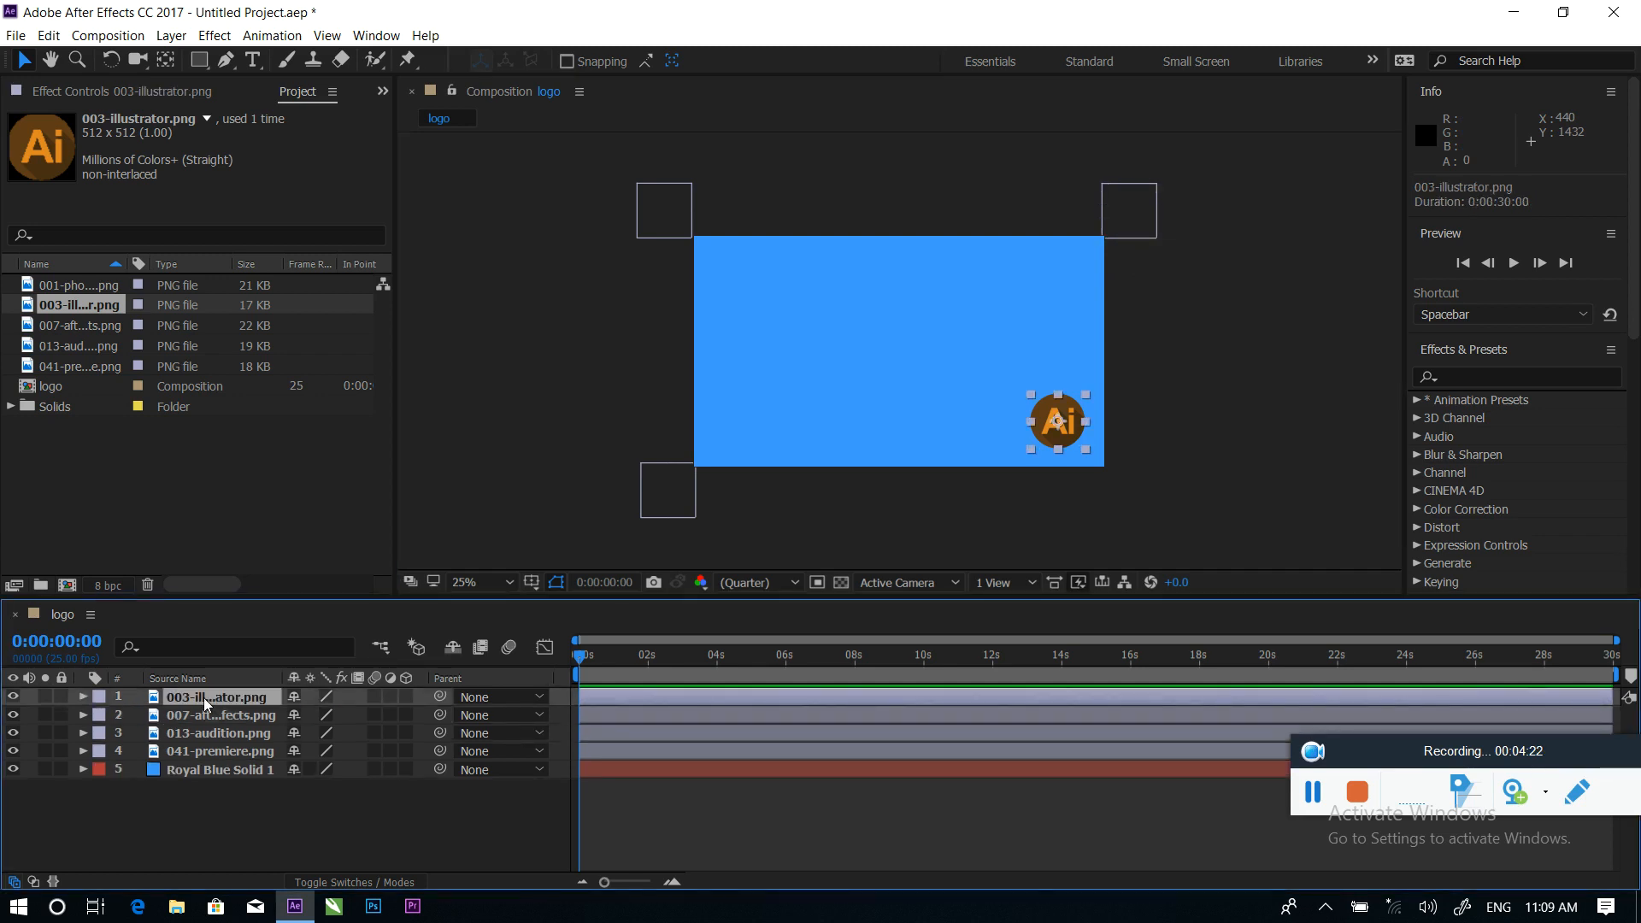
key(p)
click(136, 715)
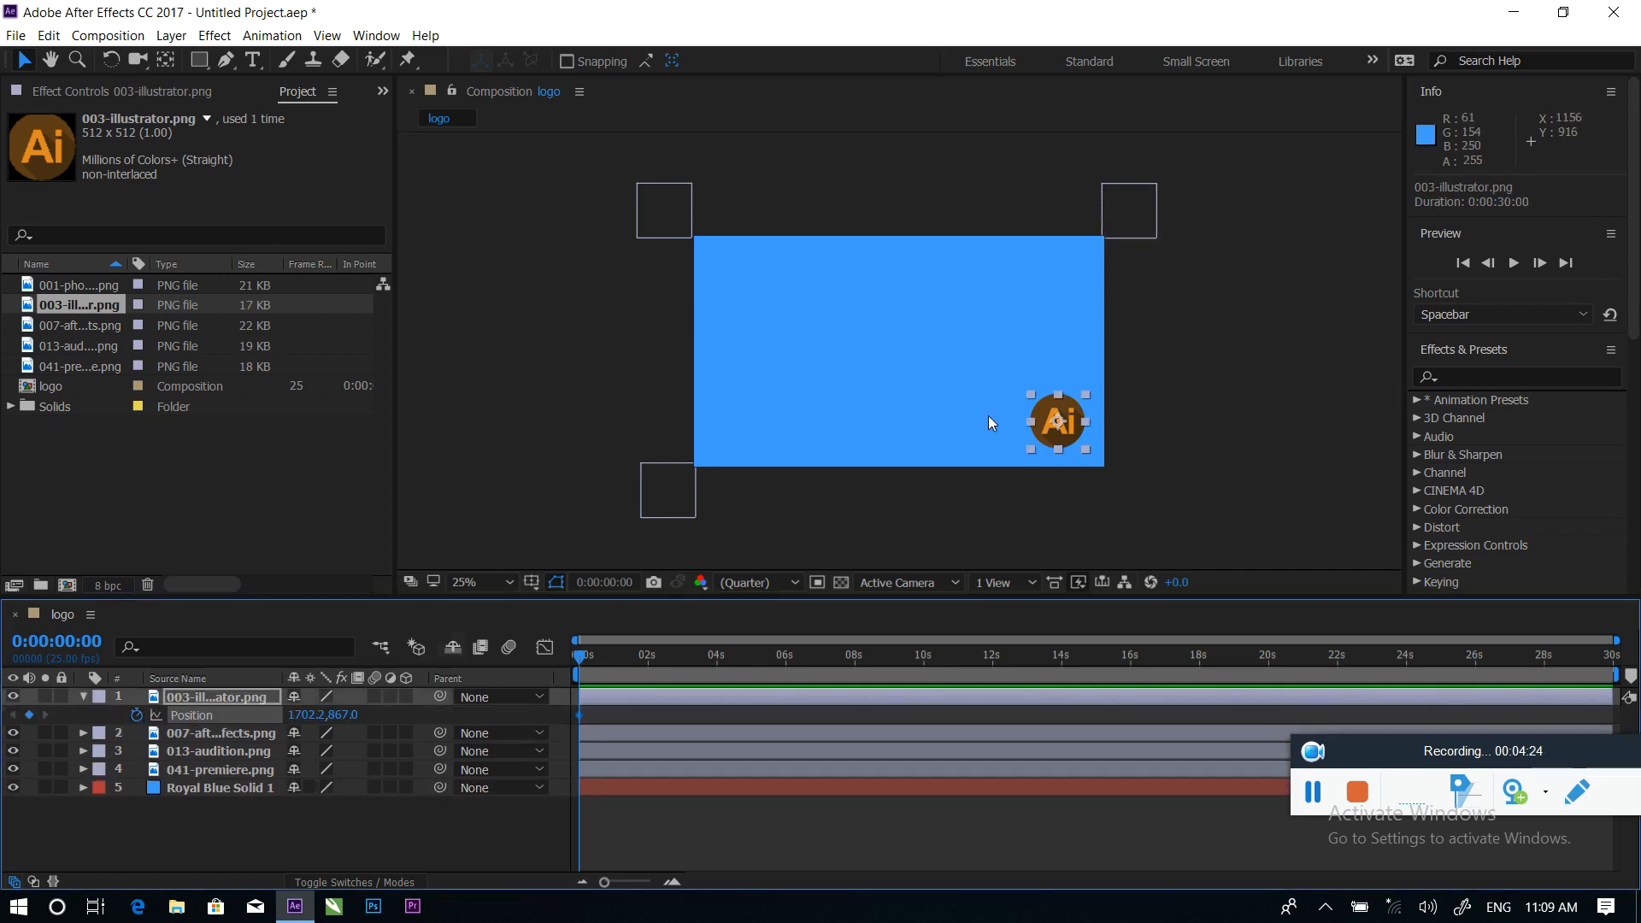
drag(1063, 418, 1137, 489)
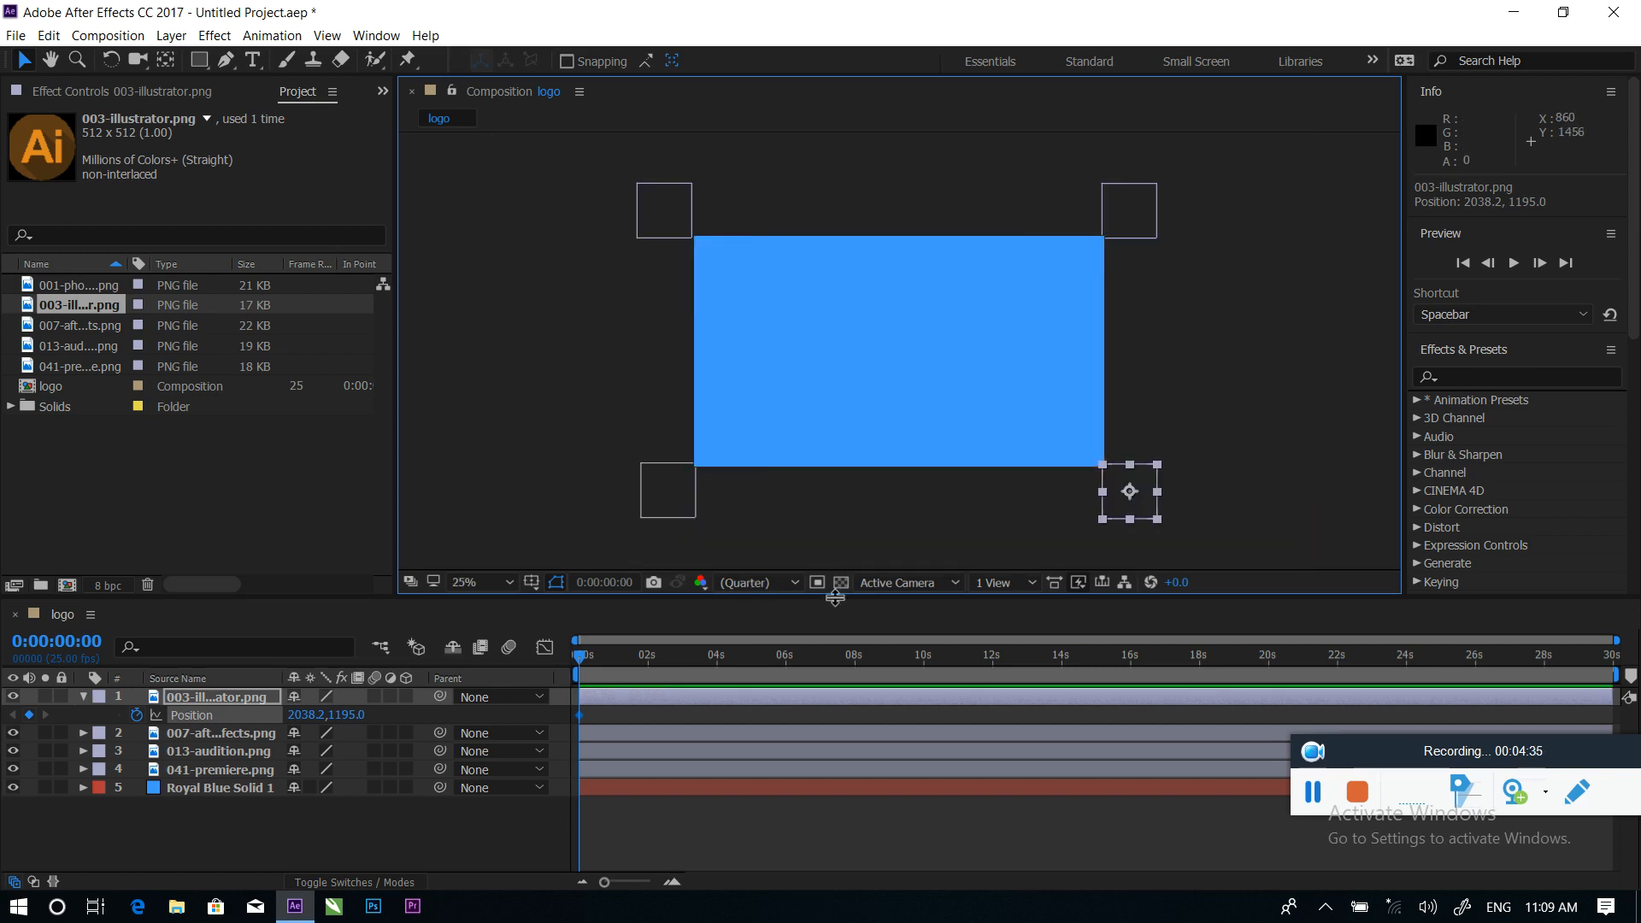
click(85, 695)
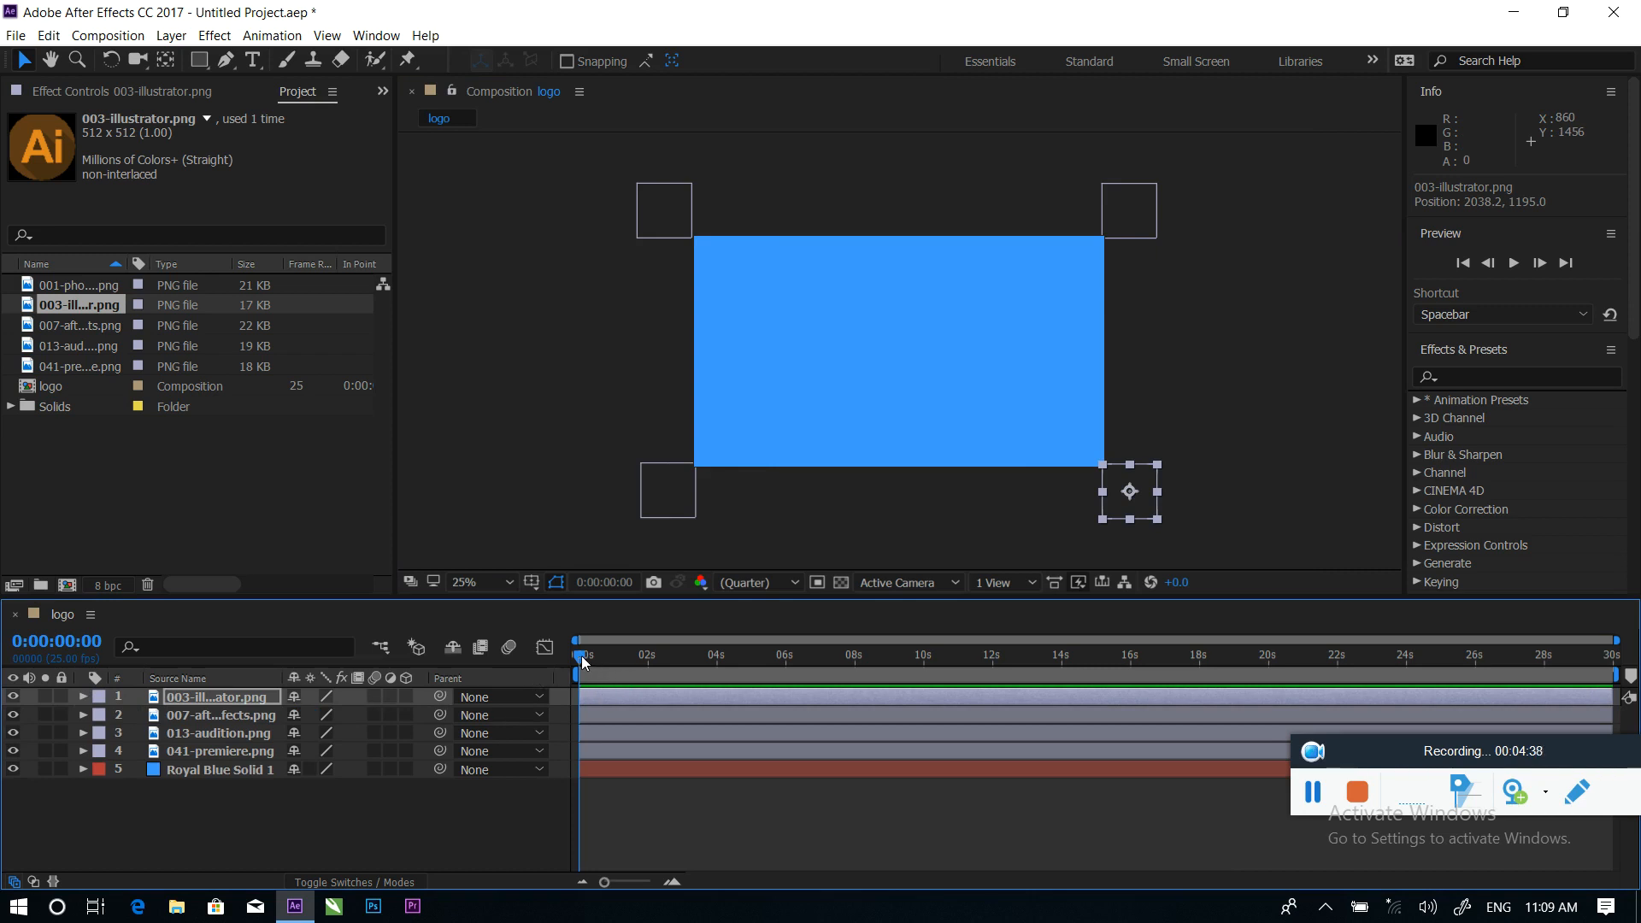
Set the current time to 0:00:02:24 and show the Position property of all four logo layers
drag(582, 654, 684, 677)
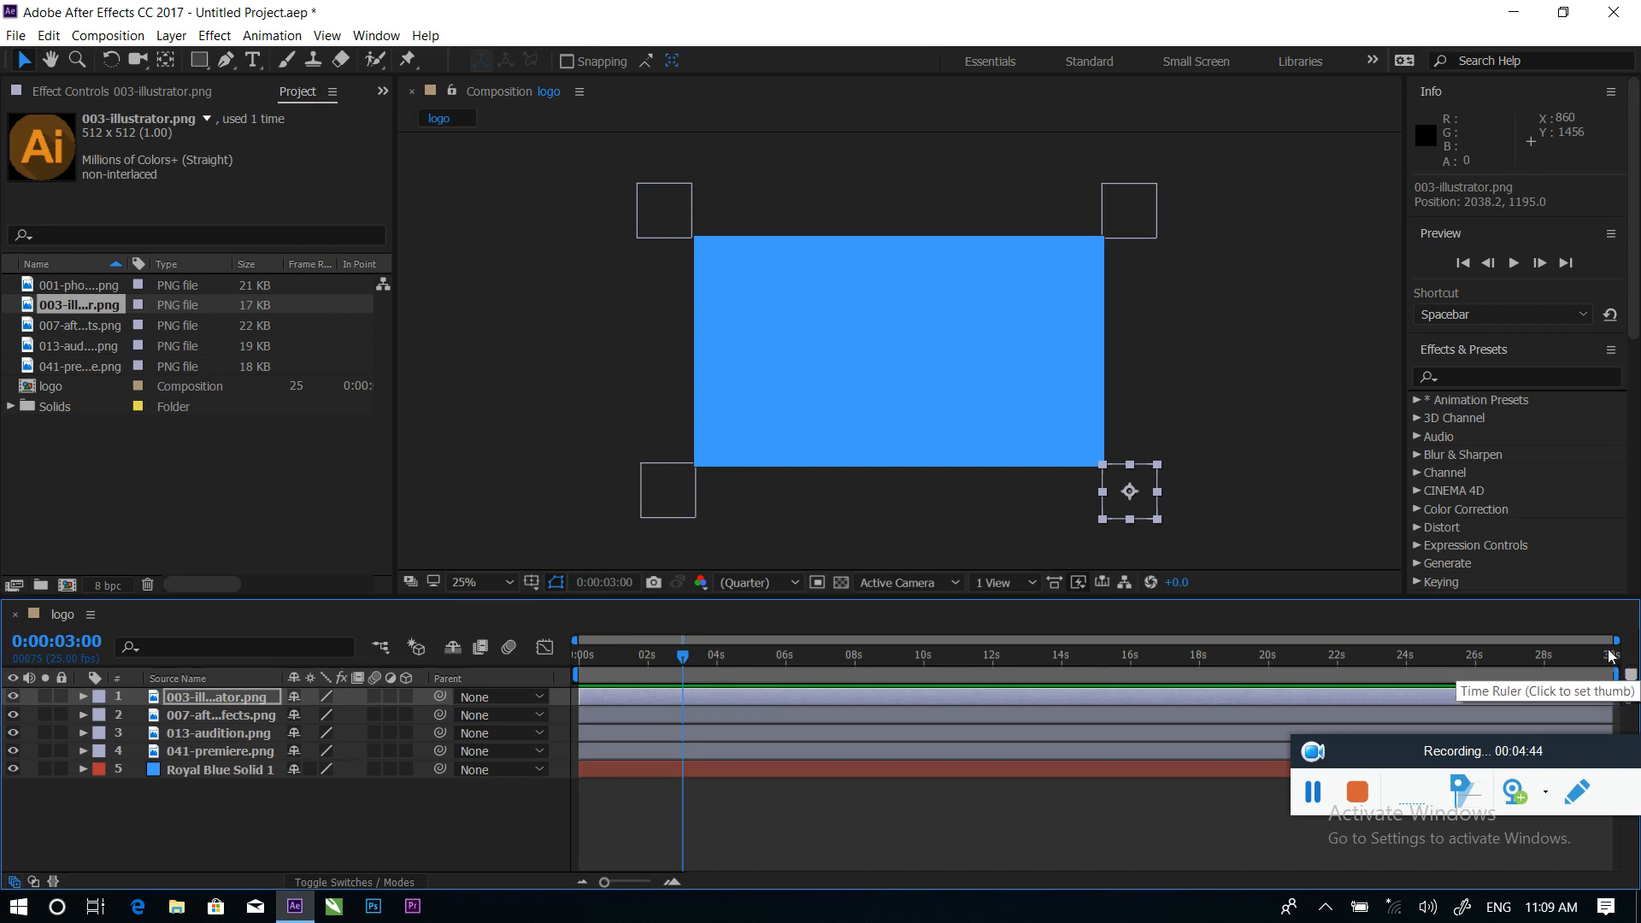
drag(1615, 640, 975, 640)
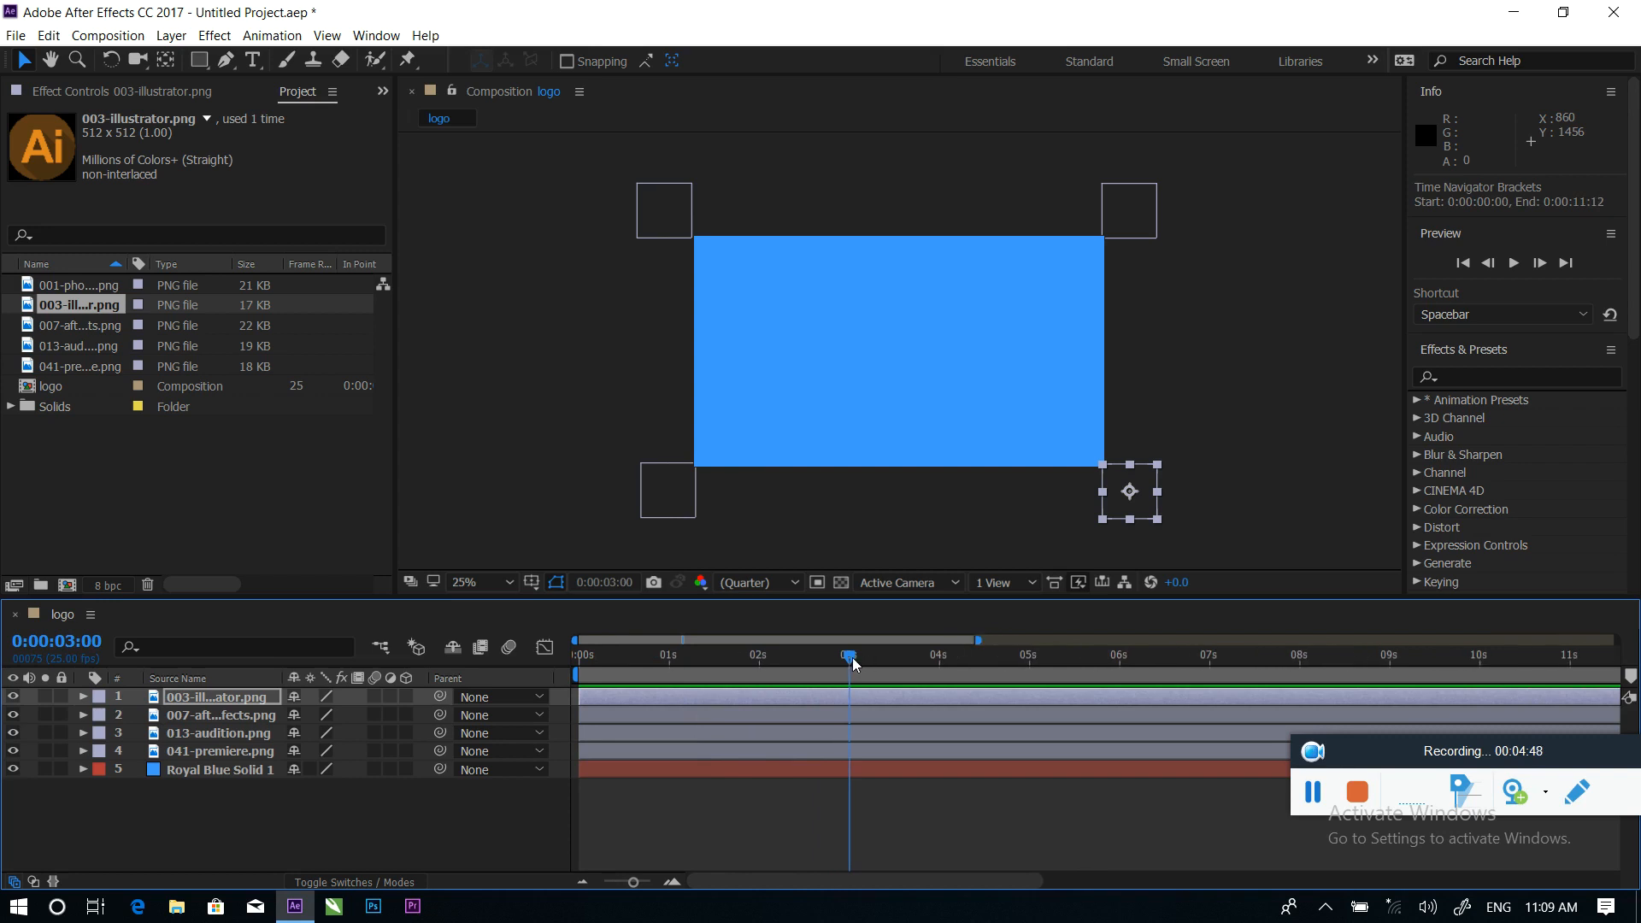
mouse_move(864, 657)
mouse_down()
mouse_move(885, 659)
mouse_move(853, 665)
mouse_up()
ctrl+click(189, 715)
ctrl+click(193, 736)
ctrl+click(192, 747)
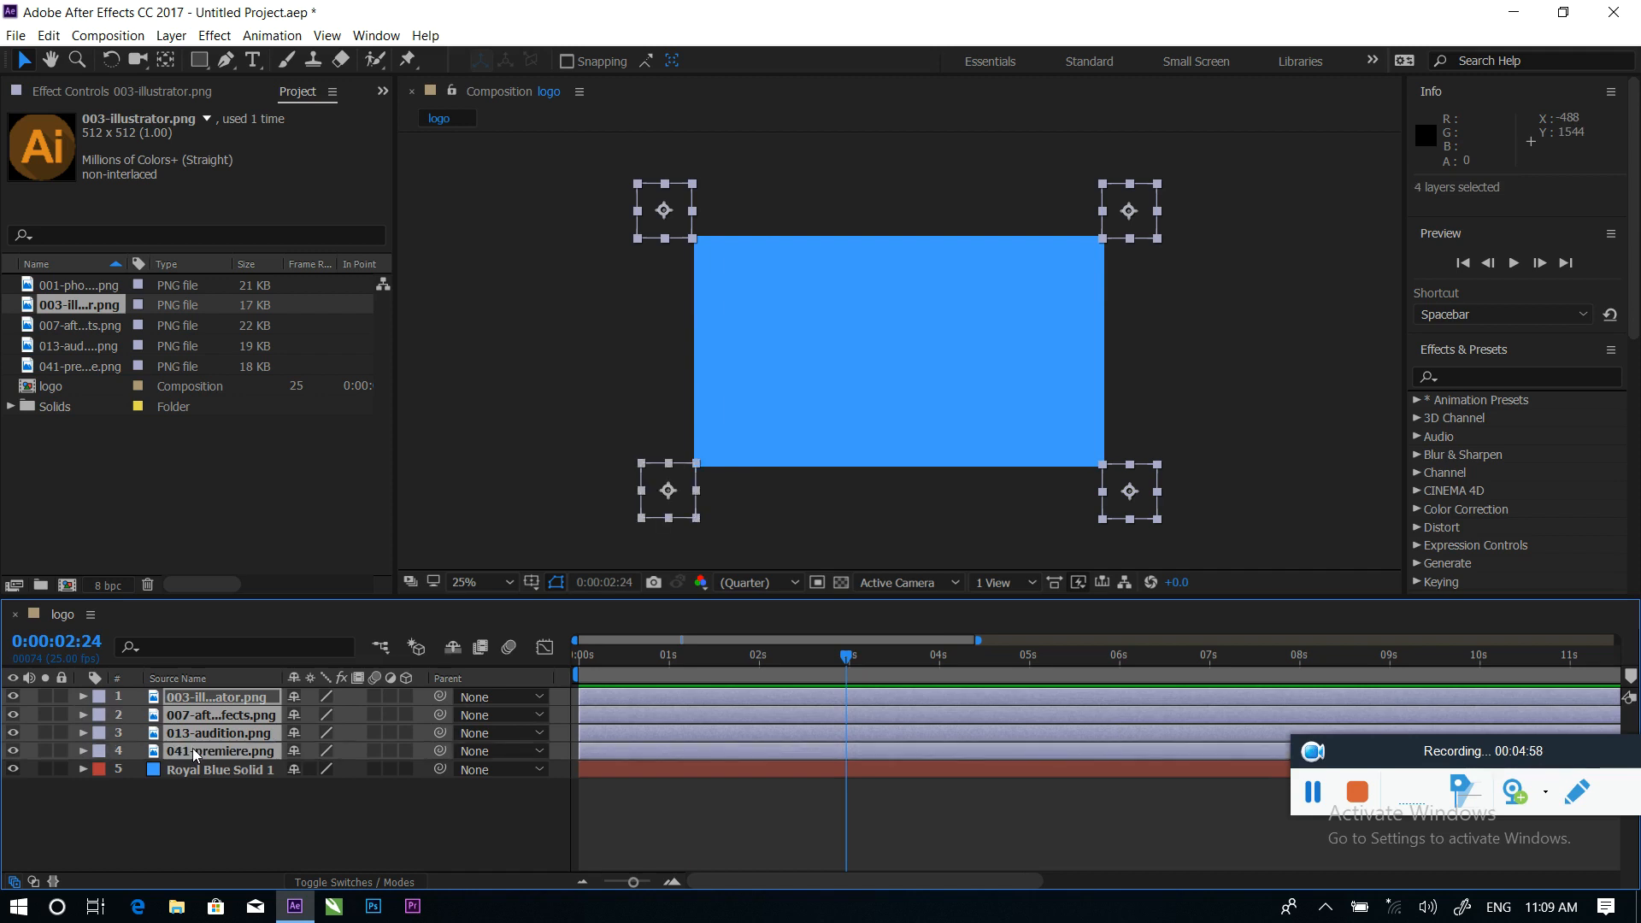
key(p)
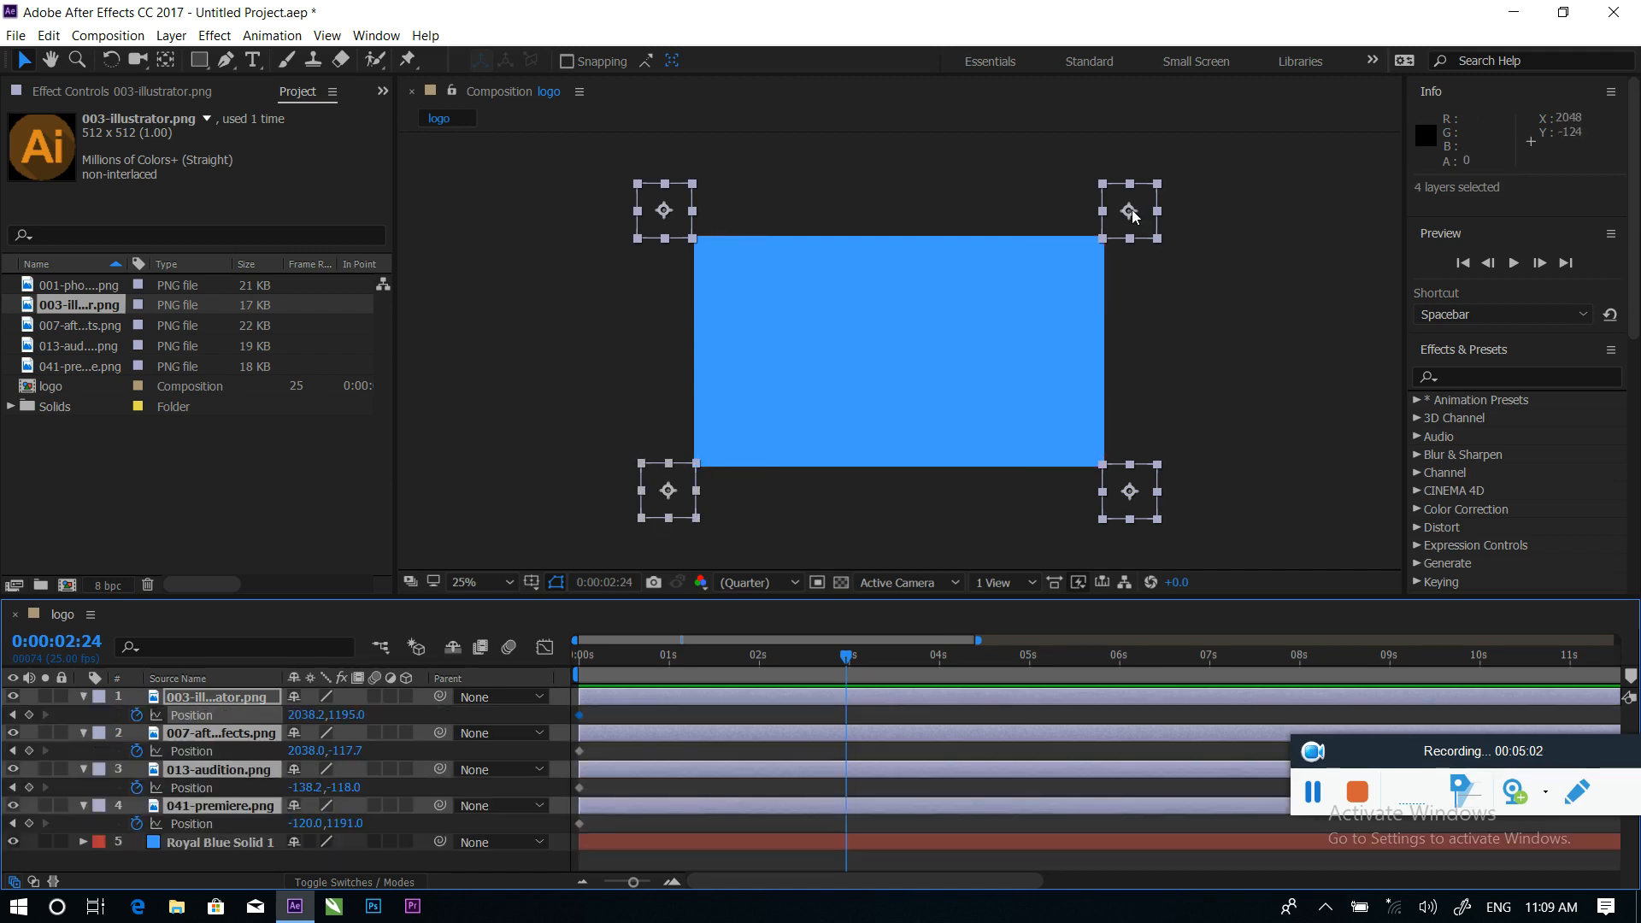
drag(1130, 214, 1062, 275)
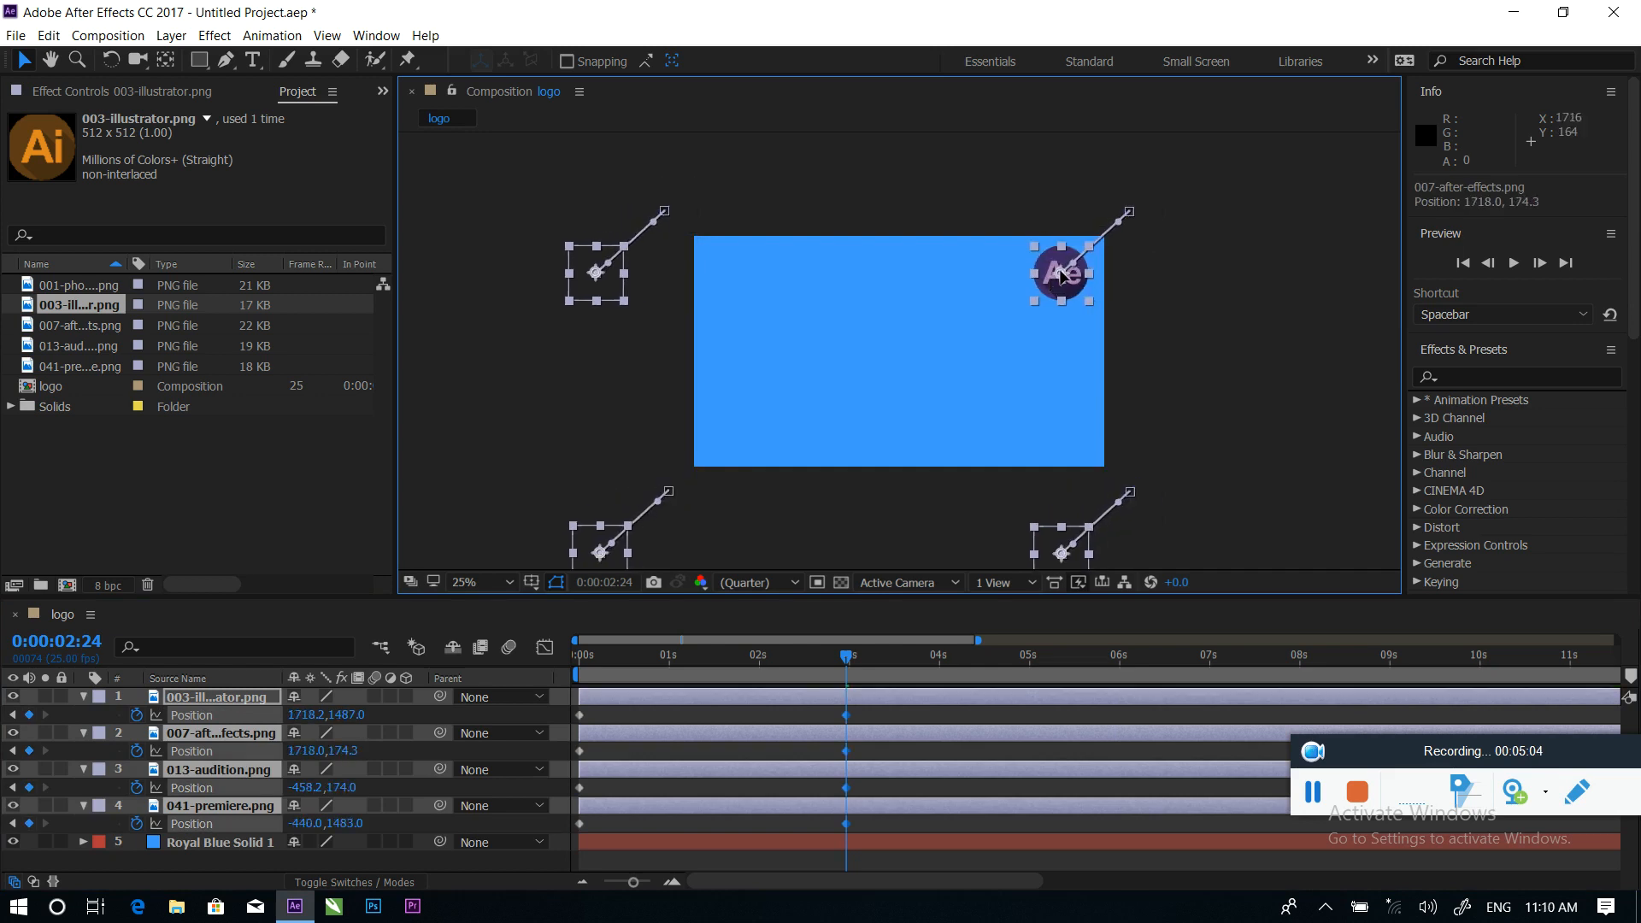
key(ctrl+z)
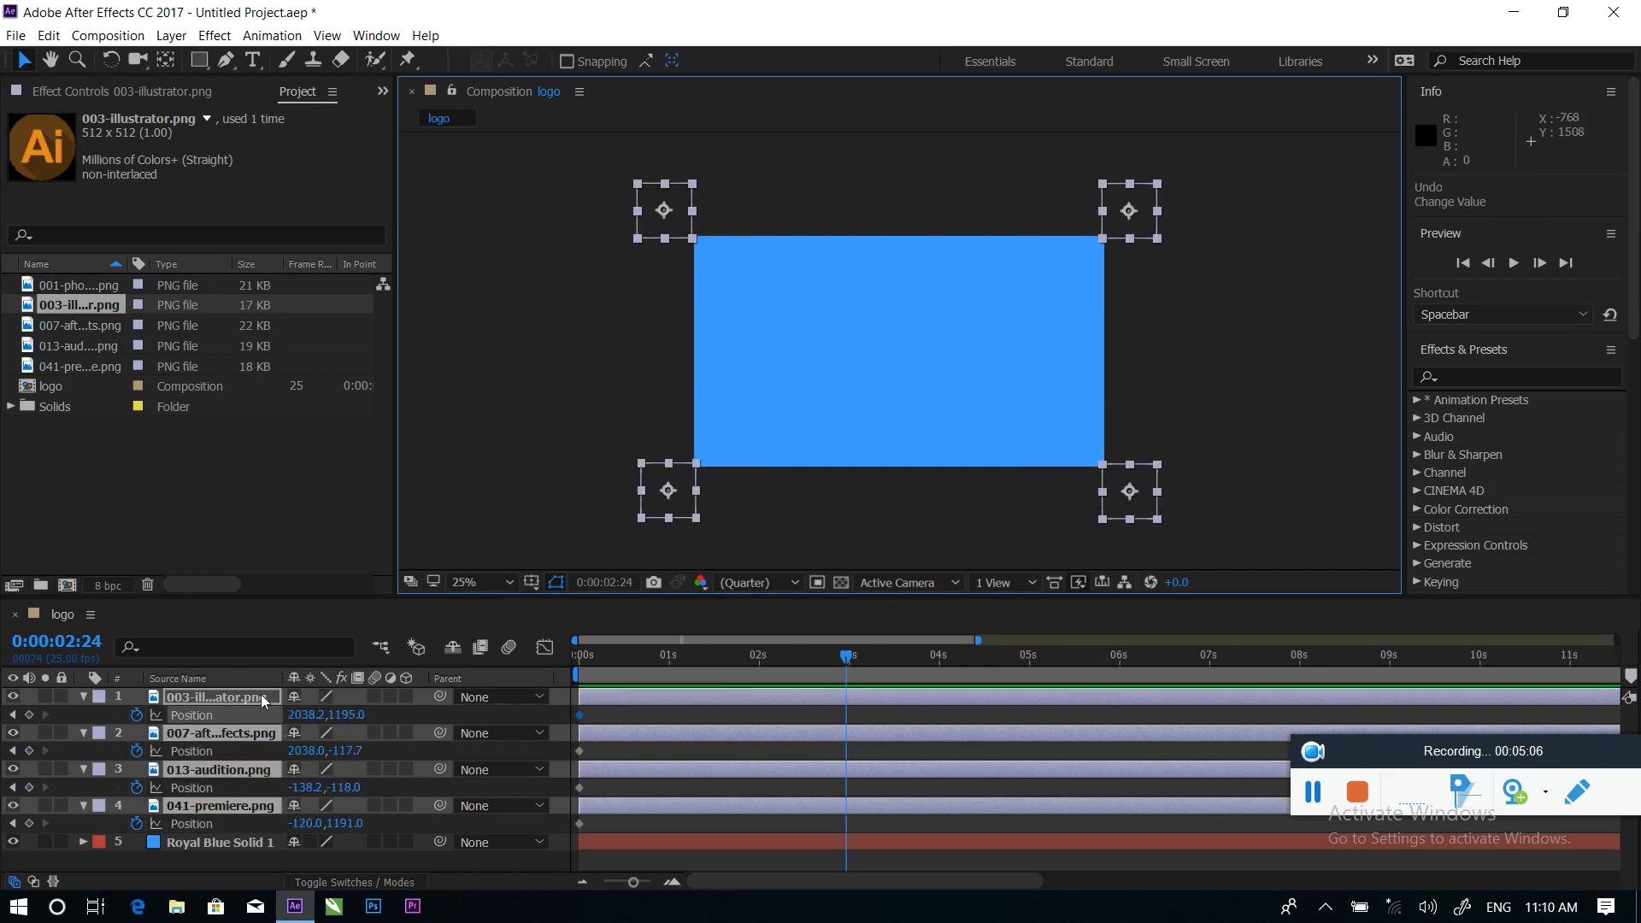
click(200, 697)
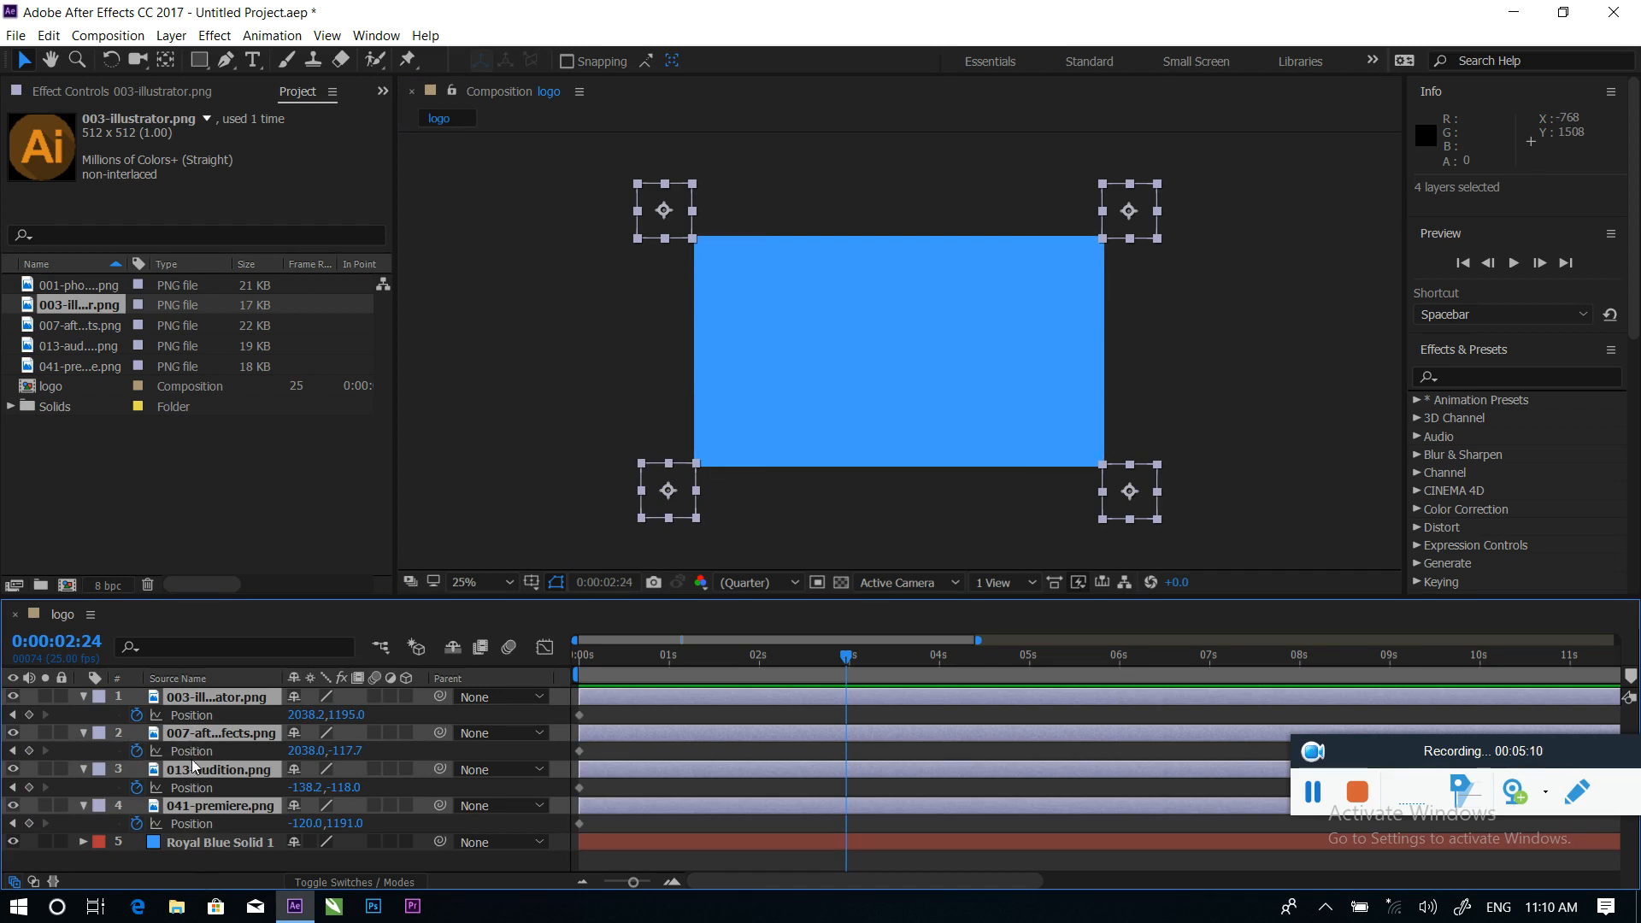
click(204, 859)
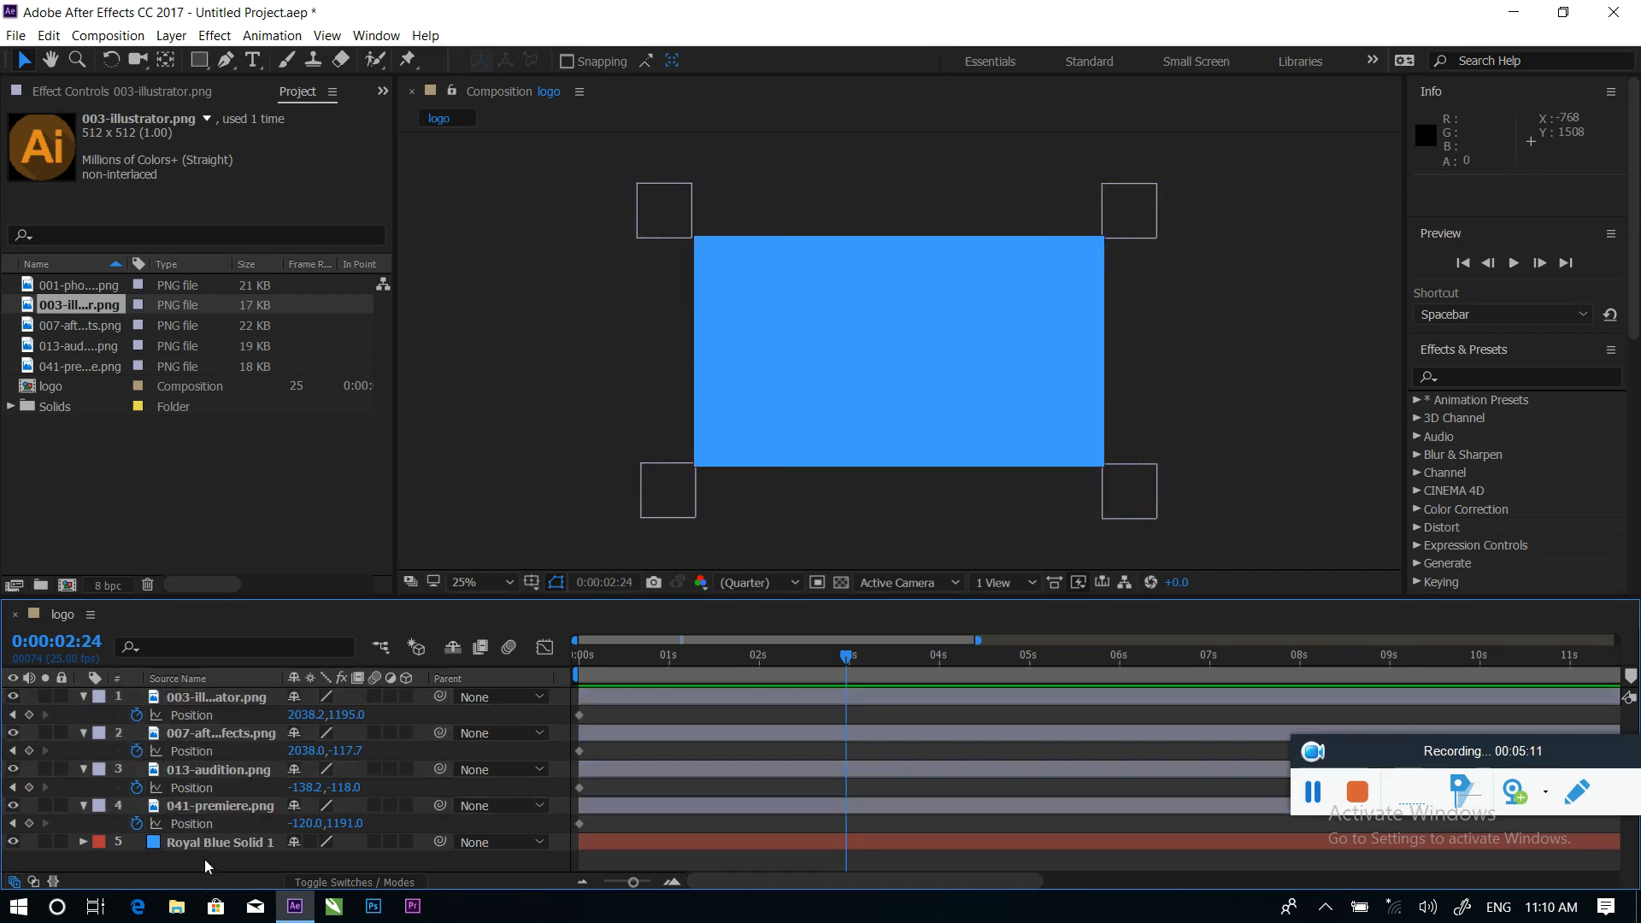
Move the Illustrator, Audition, Premiere and After Effects logos one by one to the frame's center, 960, 540, at 0:00:02:24
click(192, 700)
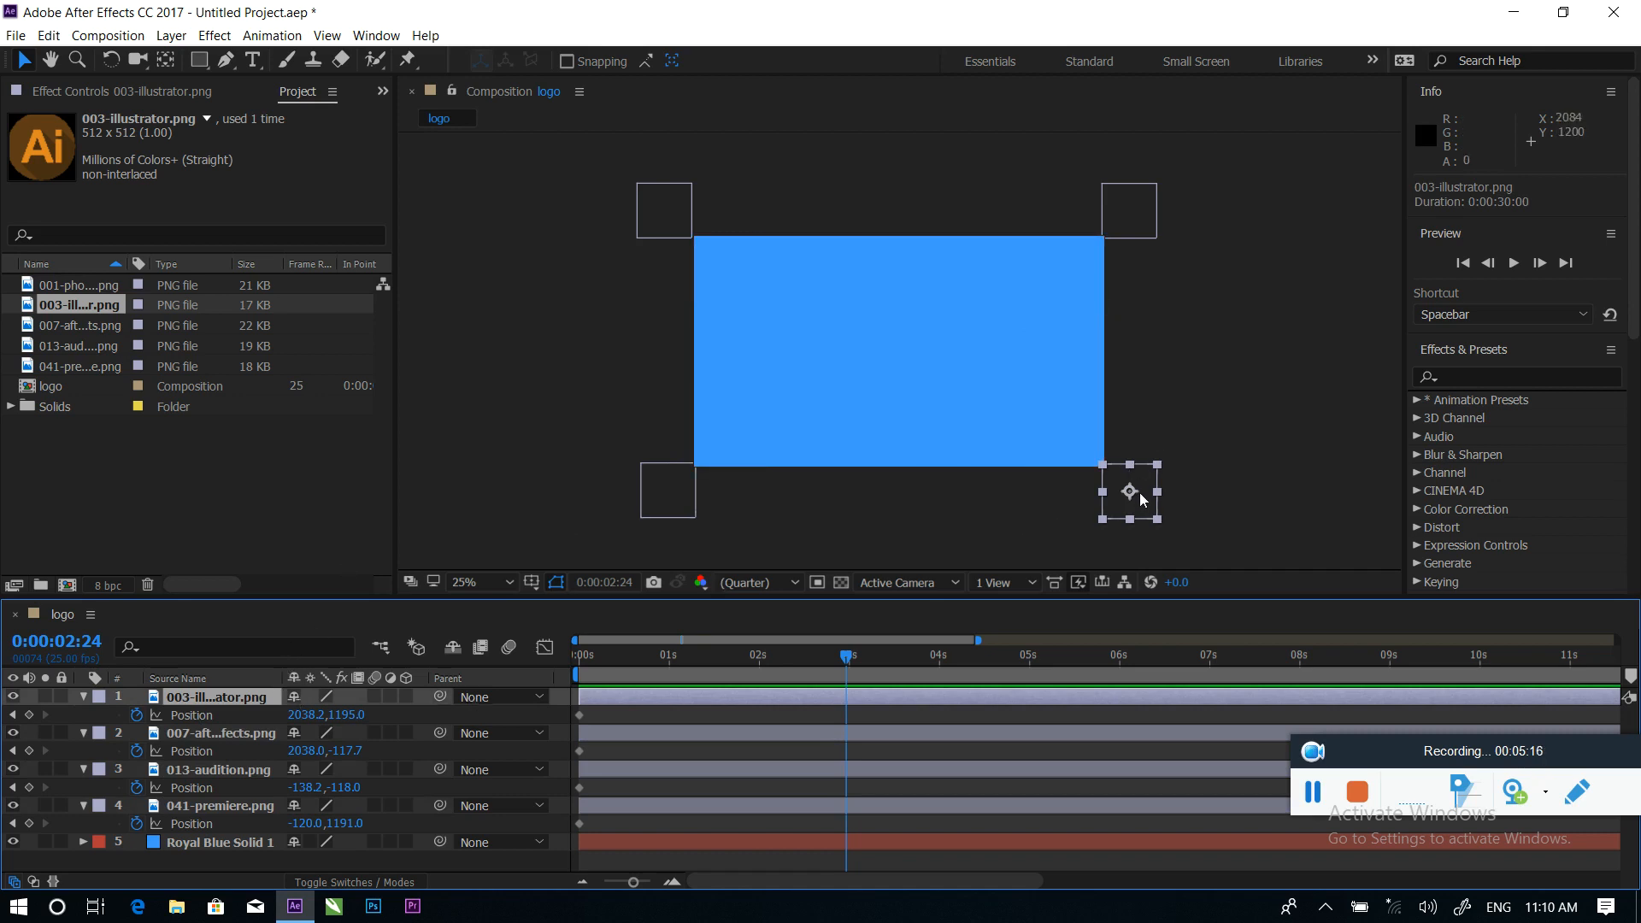
drag(1128, 490, 899, 351)
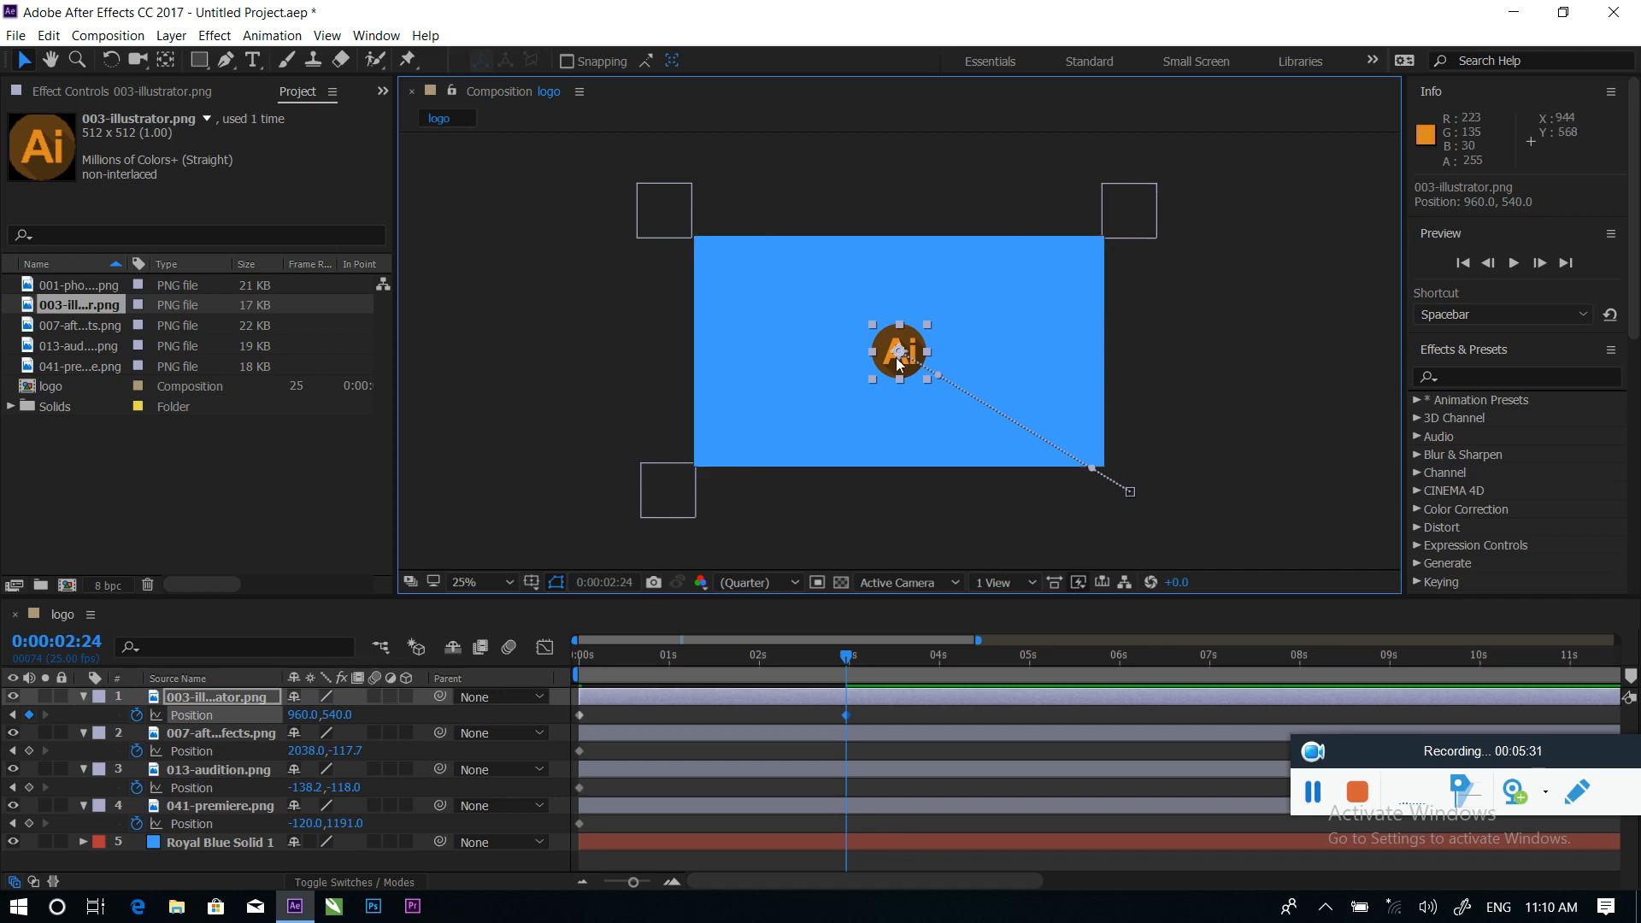
drag(665, 209, 900, 351)
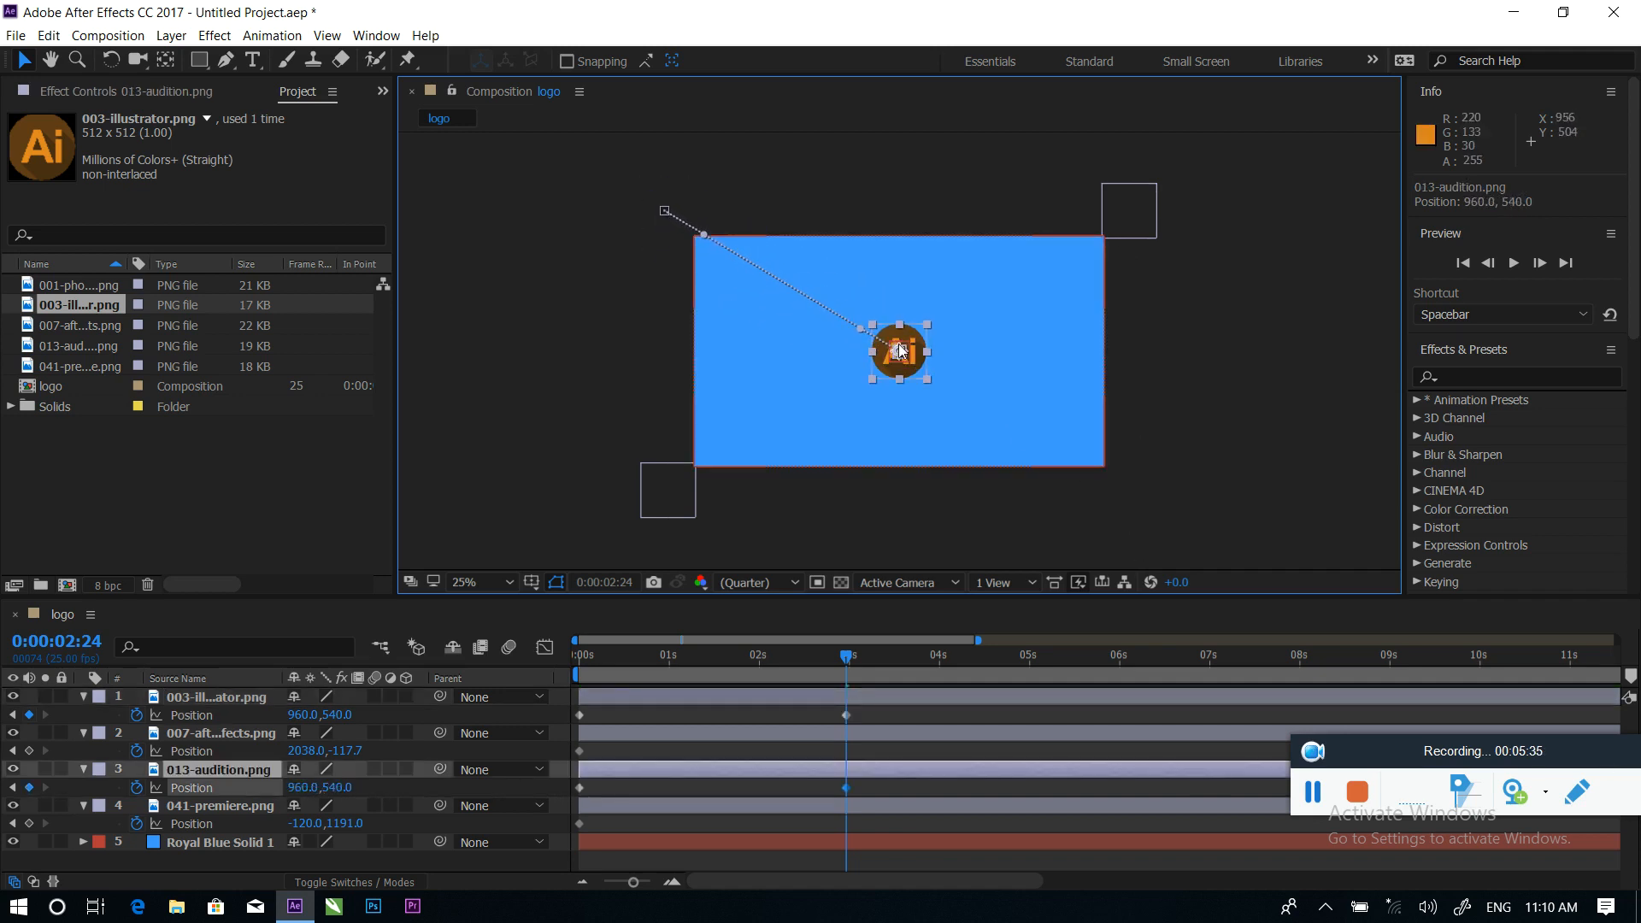
drag(665, 484, 898, 352)
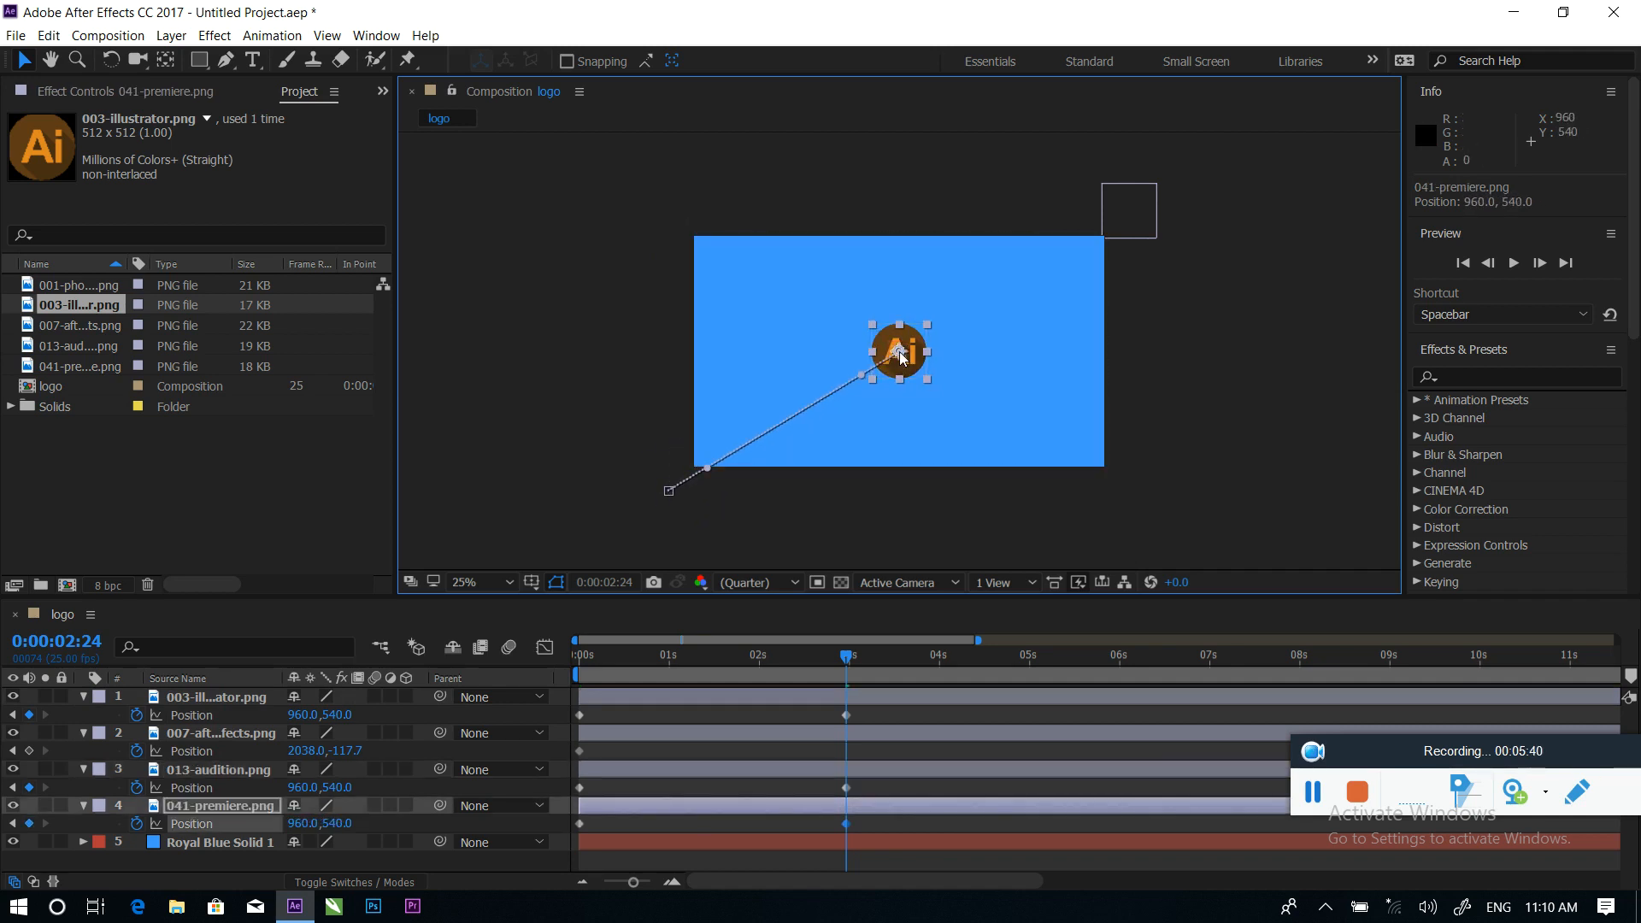
drag(1128, 227, 899, 352)
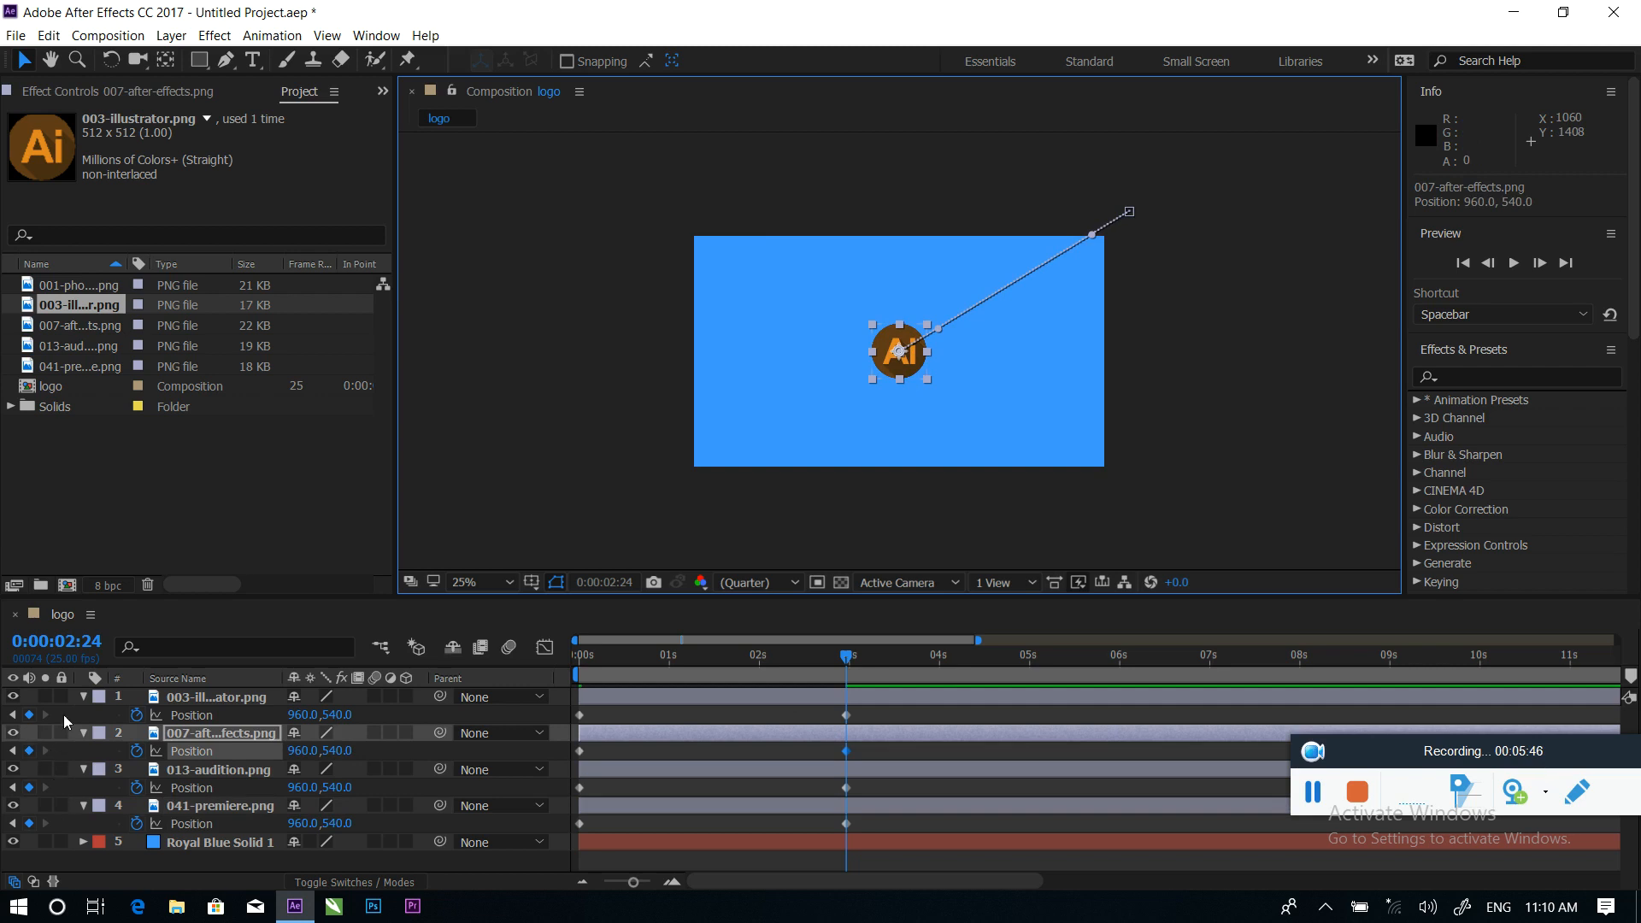
Collapse the properties of the four logo layers and clear the layer selection
click(82, 697)
click(82, 716)
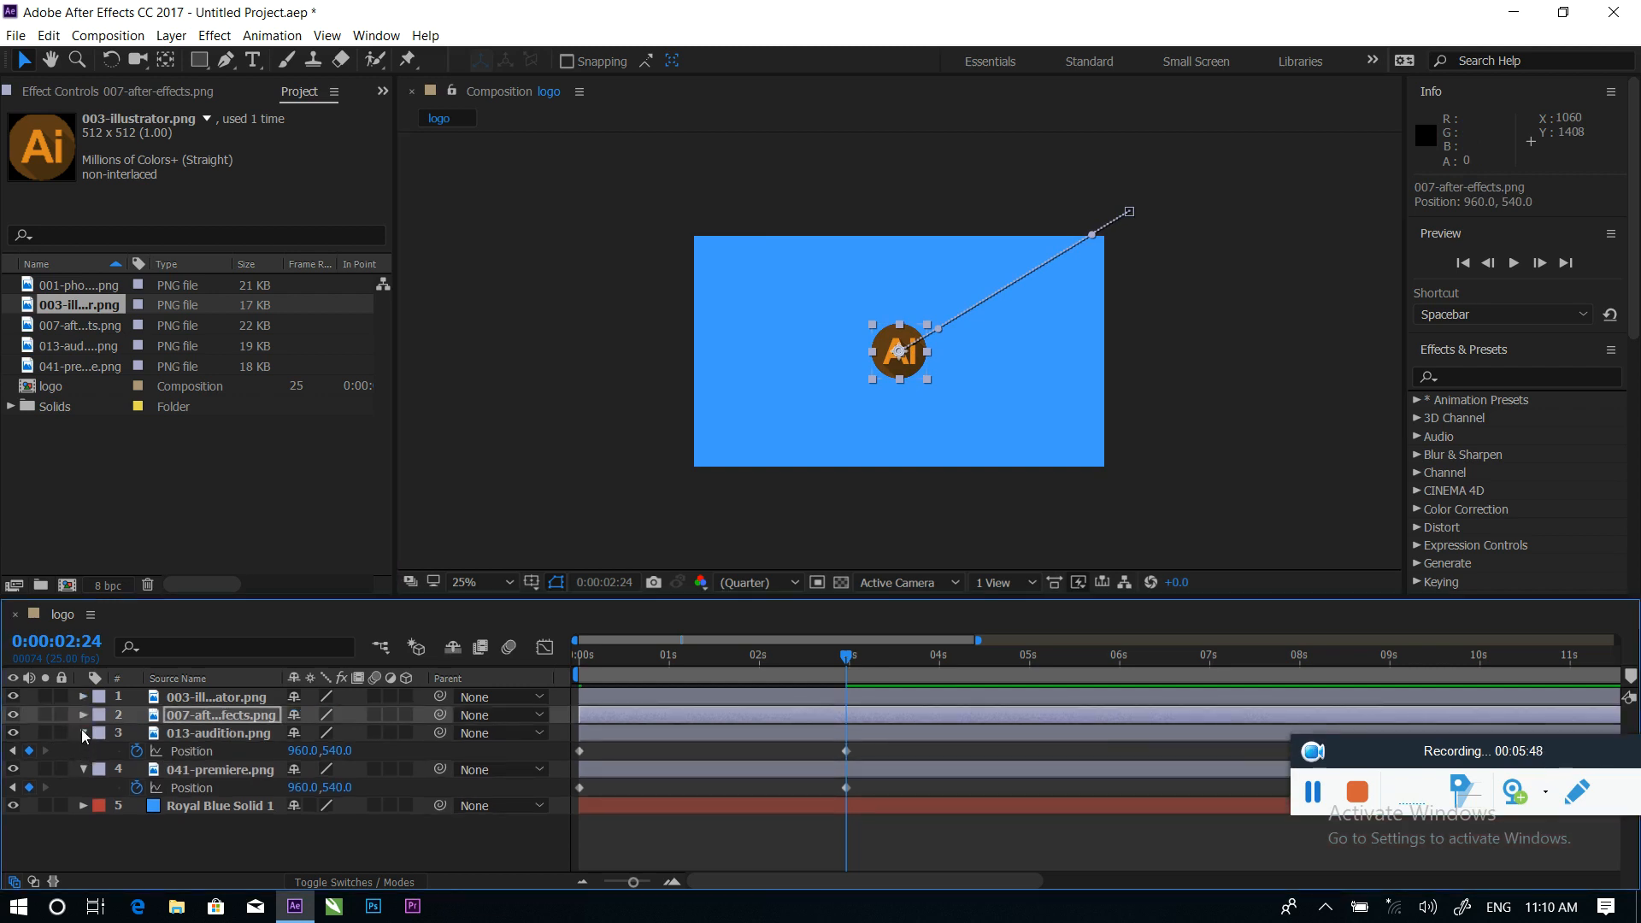
click(82, 732)
click(83, 752)
click(113, 814)
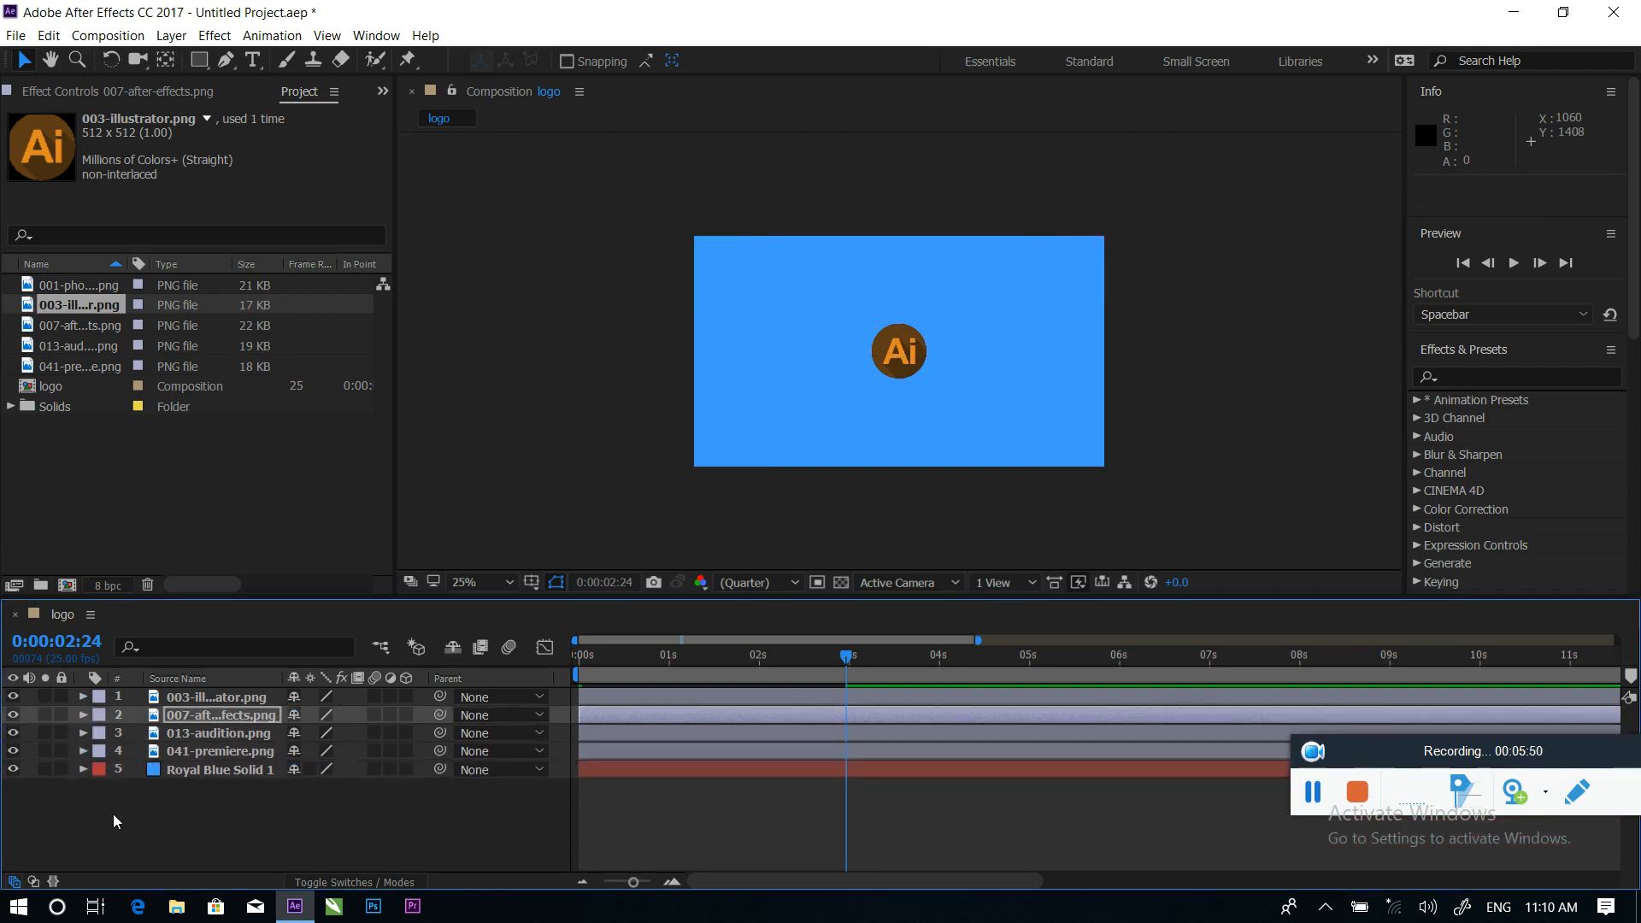
Add Position keyframes at 0:00:04:00 to all four logo layers to hold them at the frame's center
drag(846, 663, 846, 700)
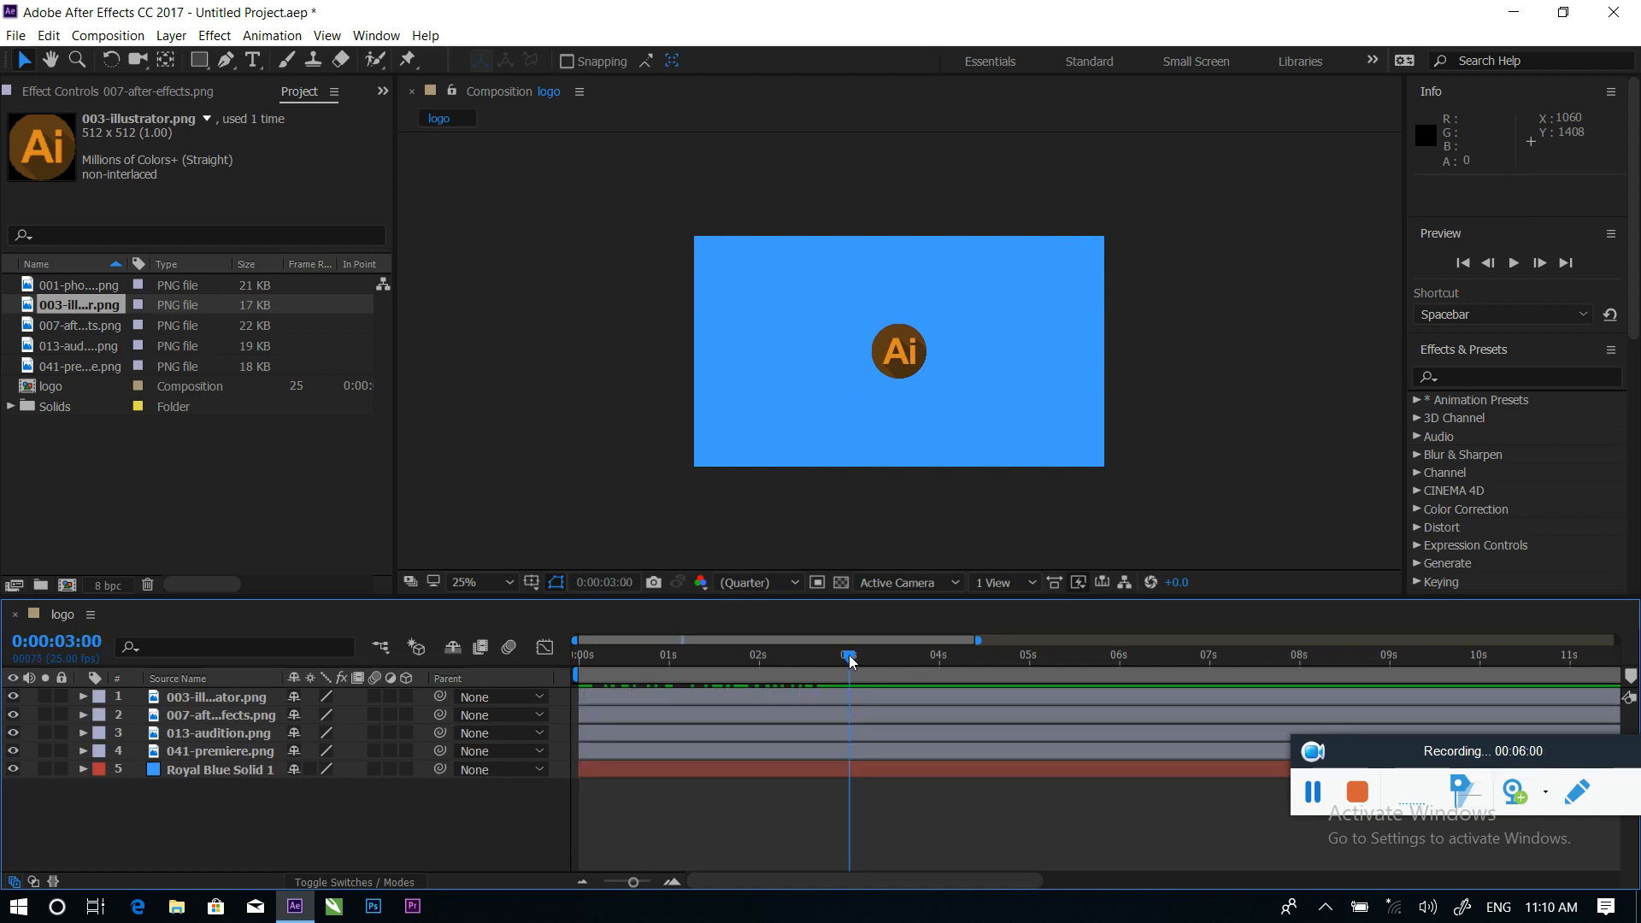
key(equal)
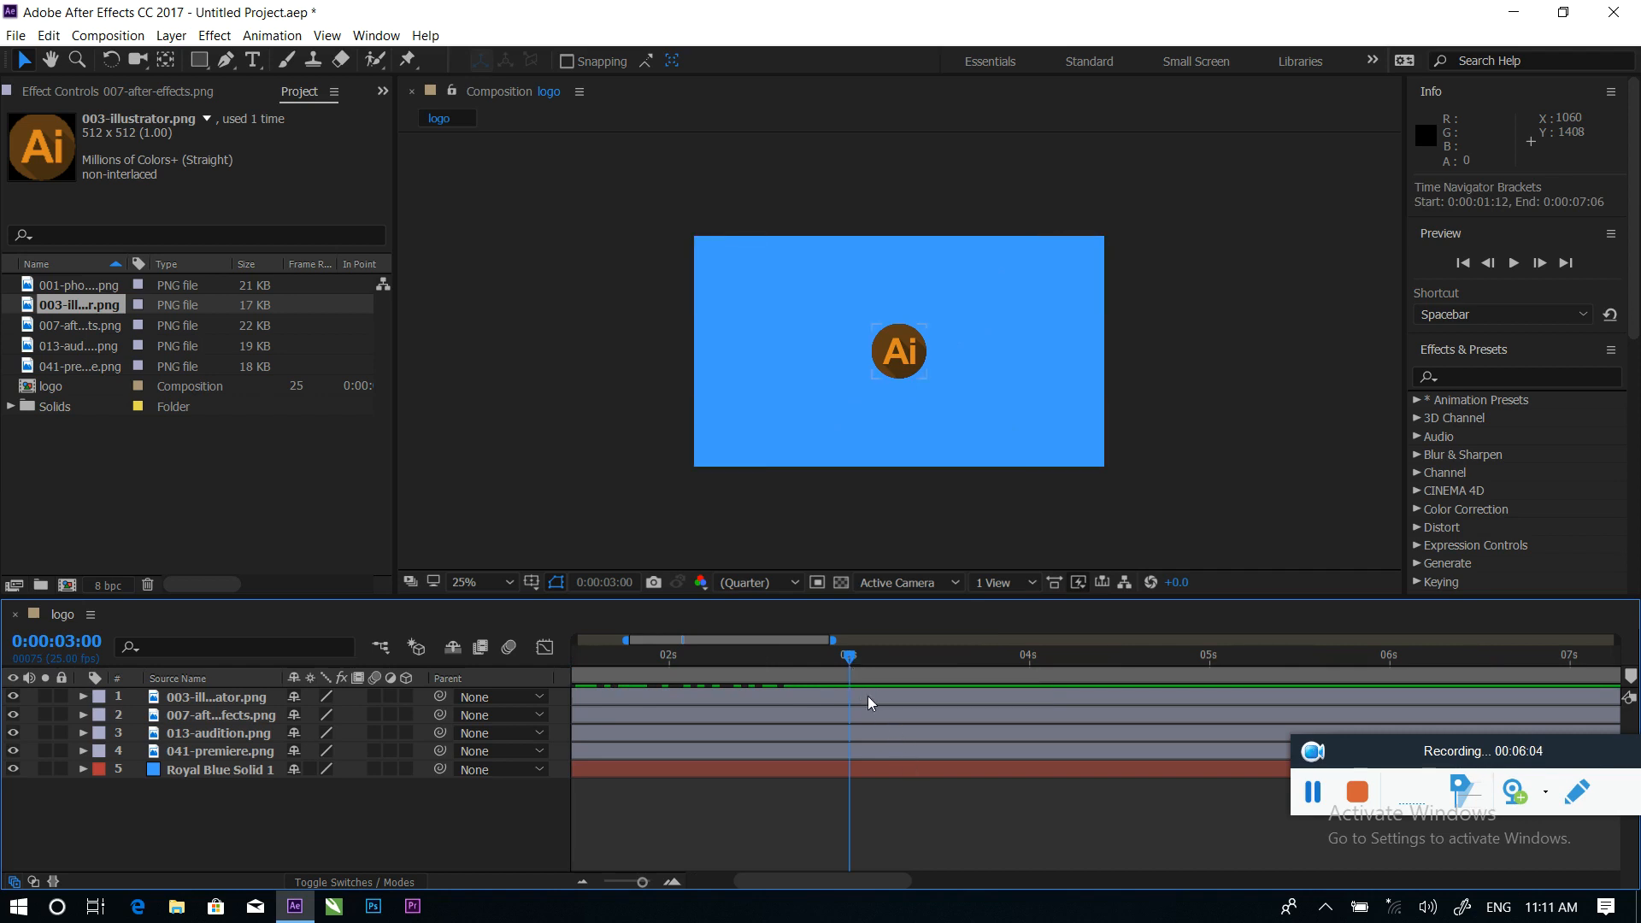
key(minus)
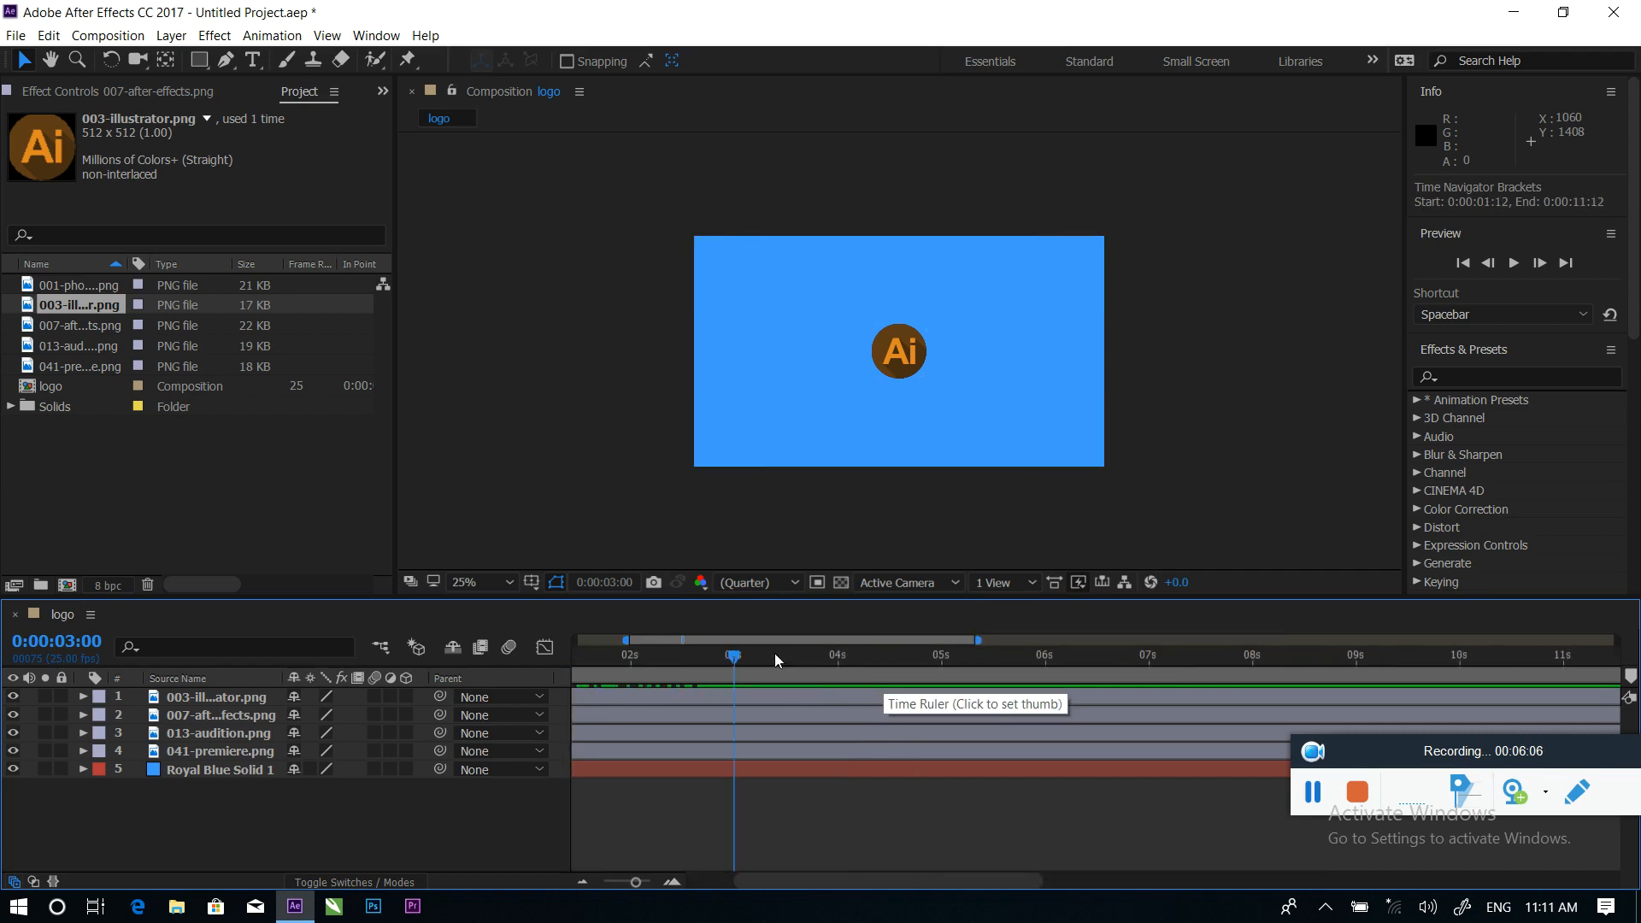
drag(739, 658, 841, 672)
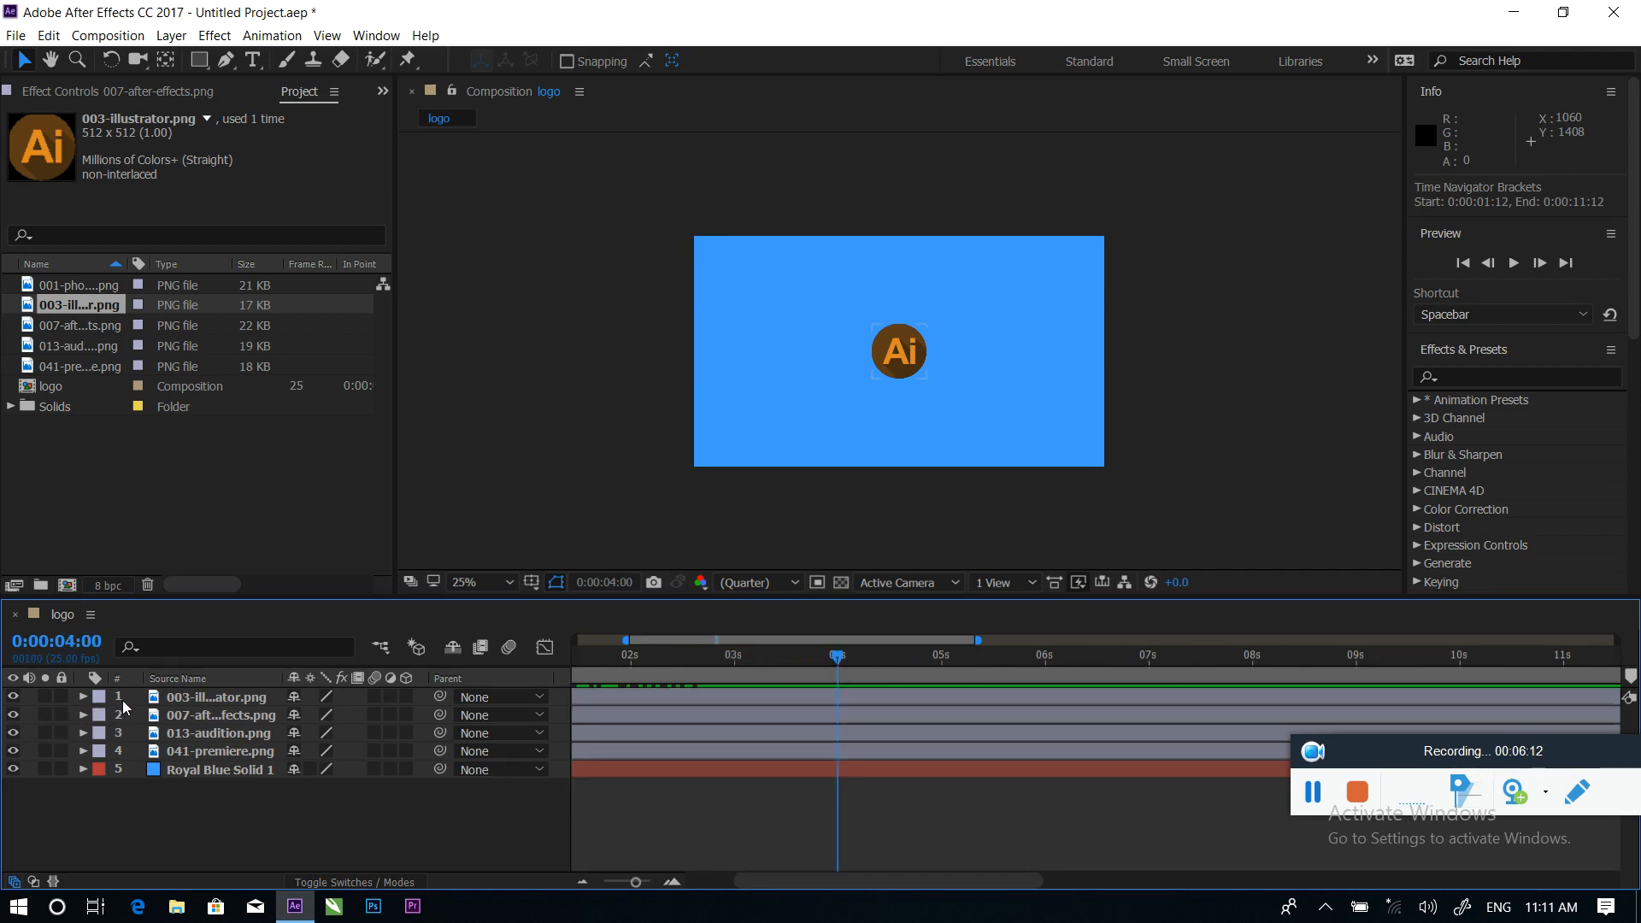
drag(176, 702, 188, 756)
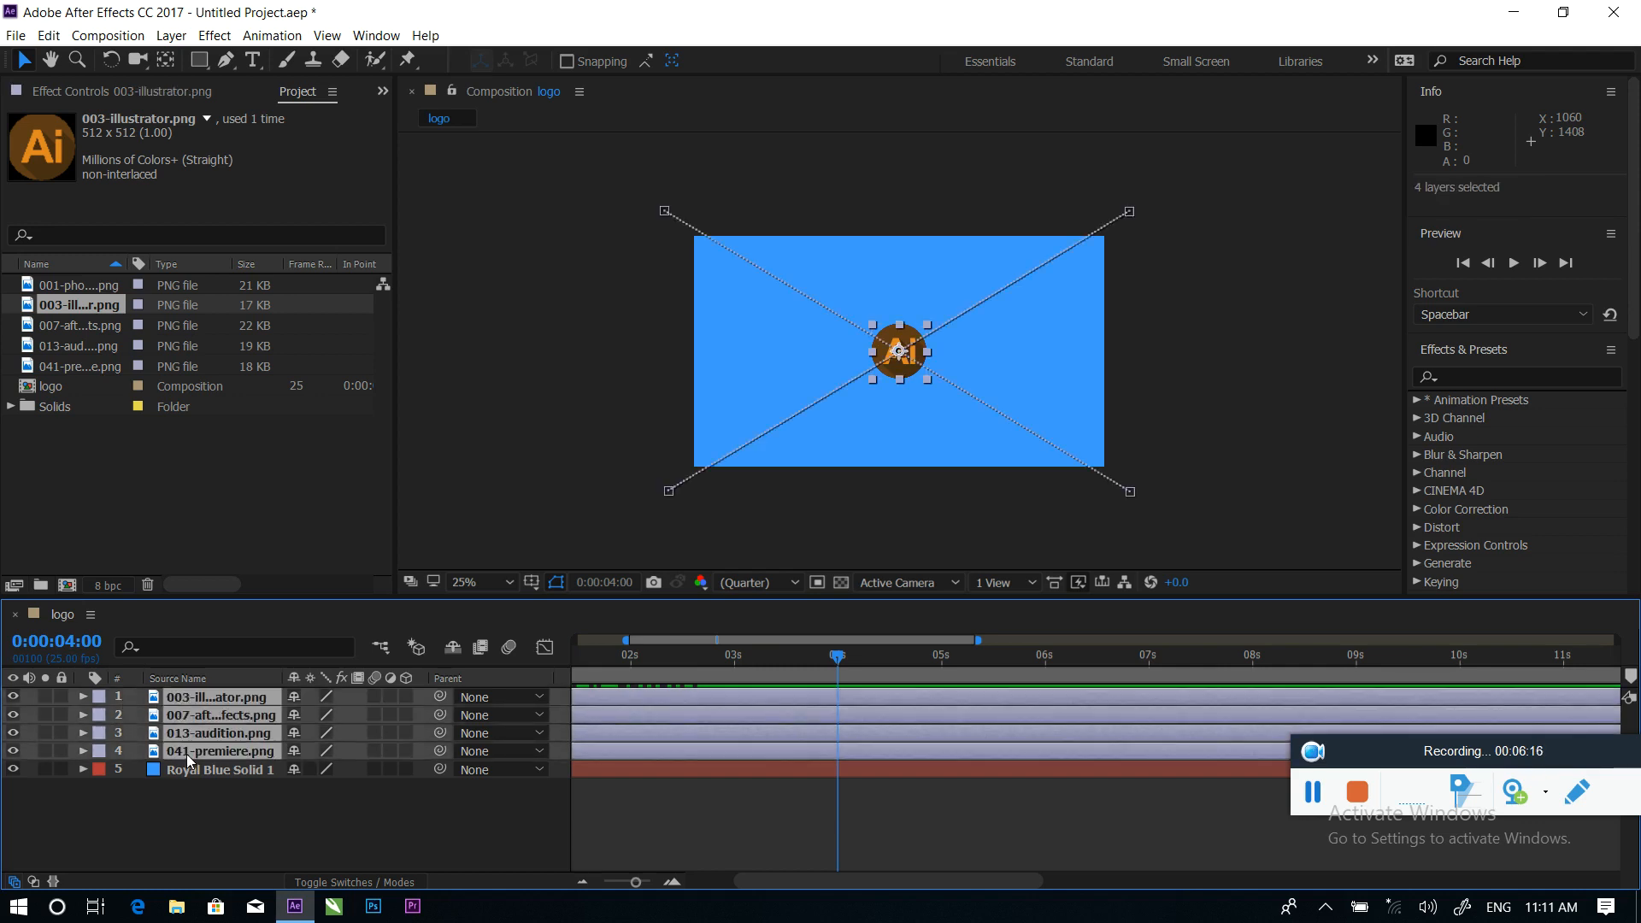
key(p)
click(29, 716)
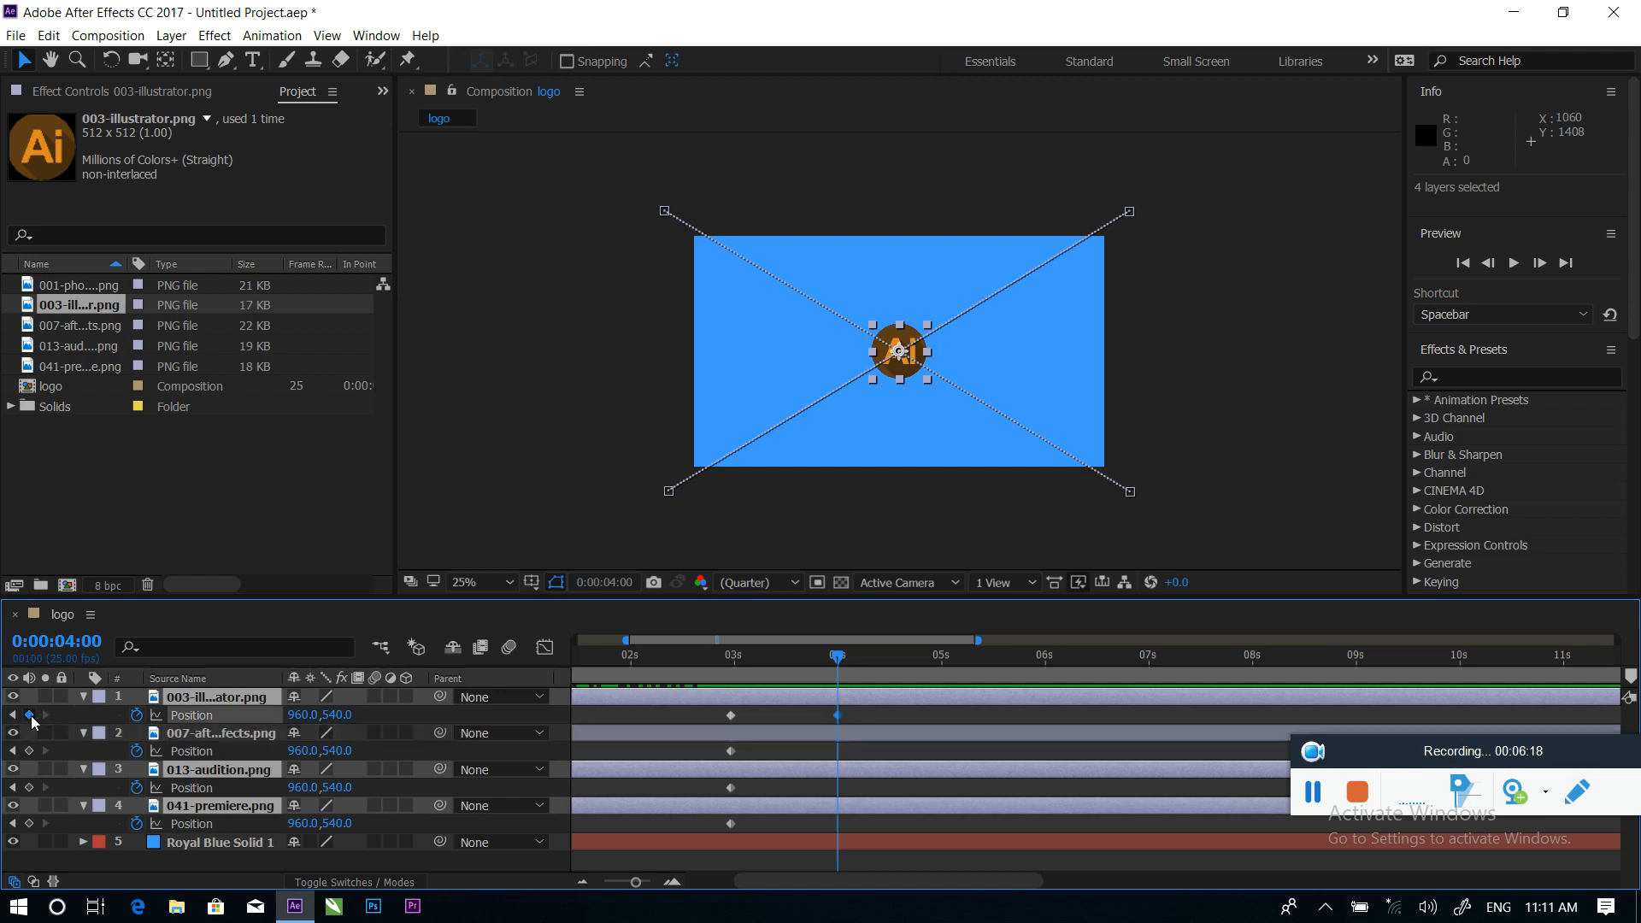
click(30, 751)
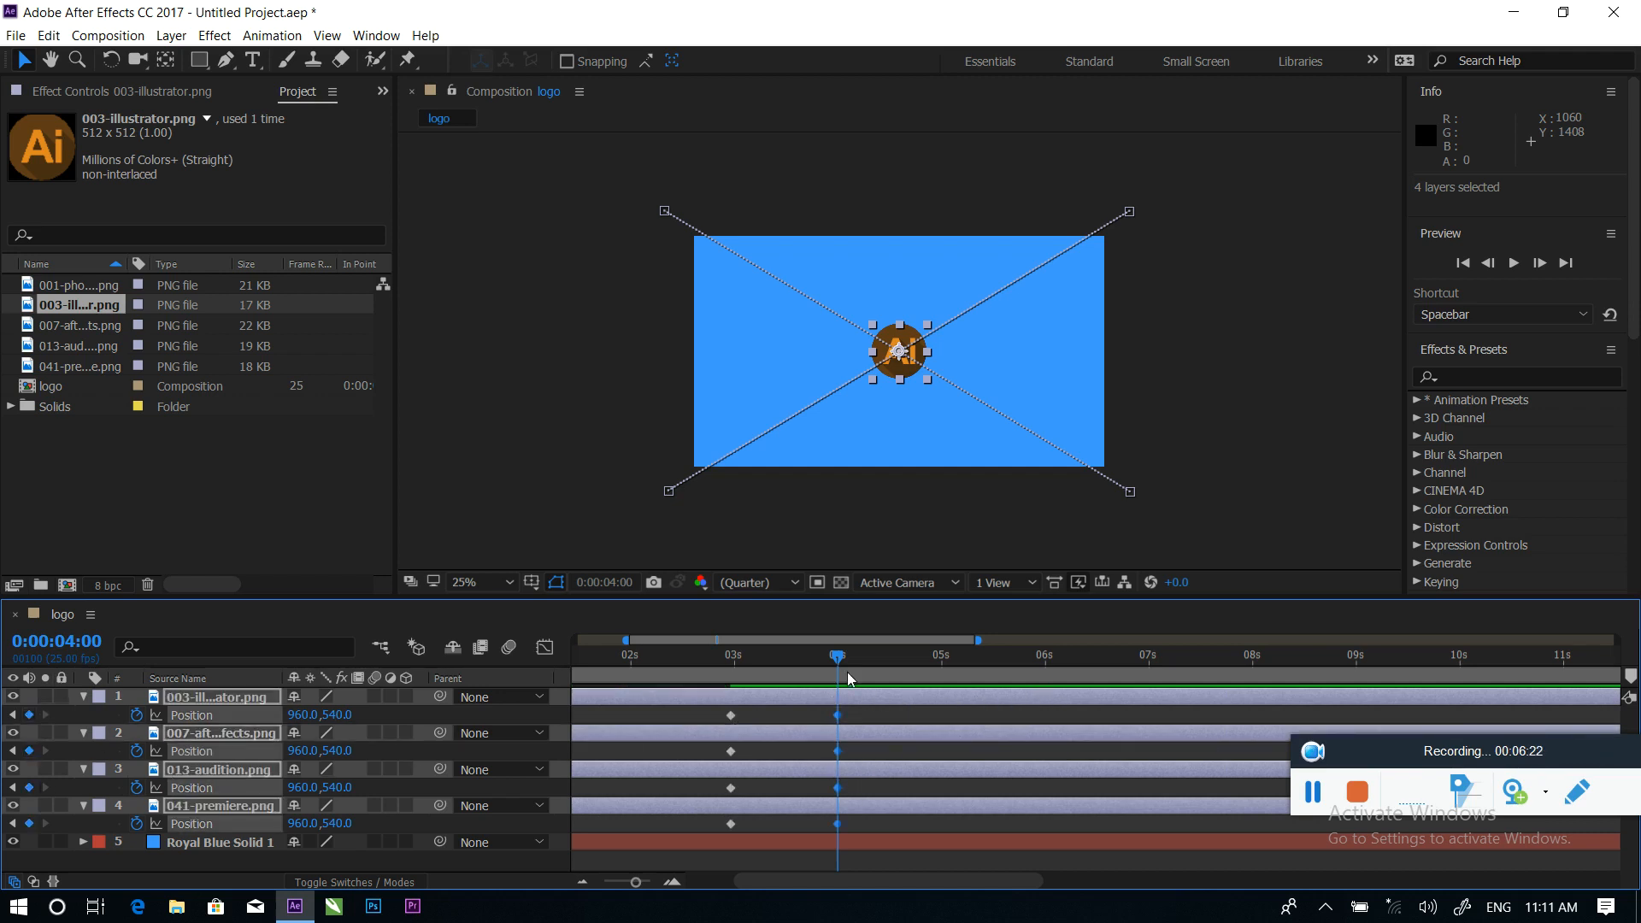
Set the current time to 0:00:05:00 and collapse the four deselected logo layers
drag(838, 665, 939, 701)
click(202, 859)
click(83, 698)
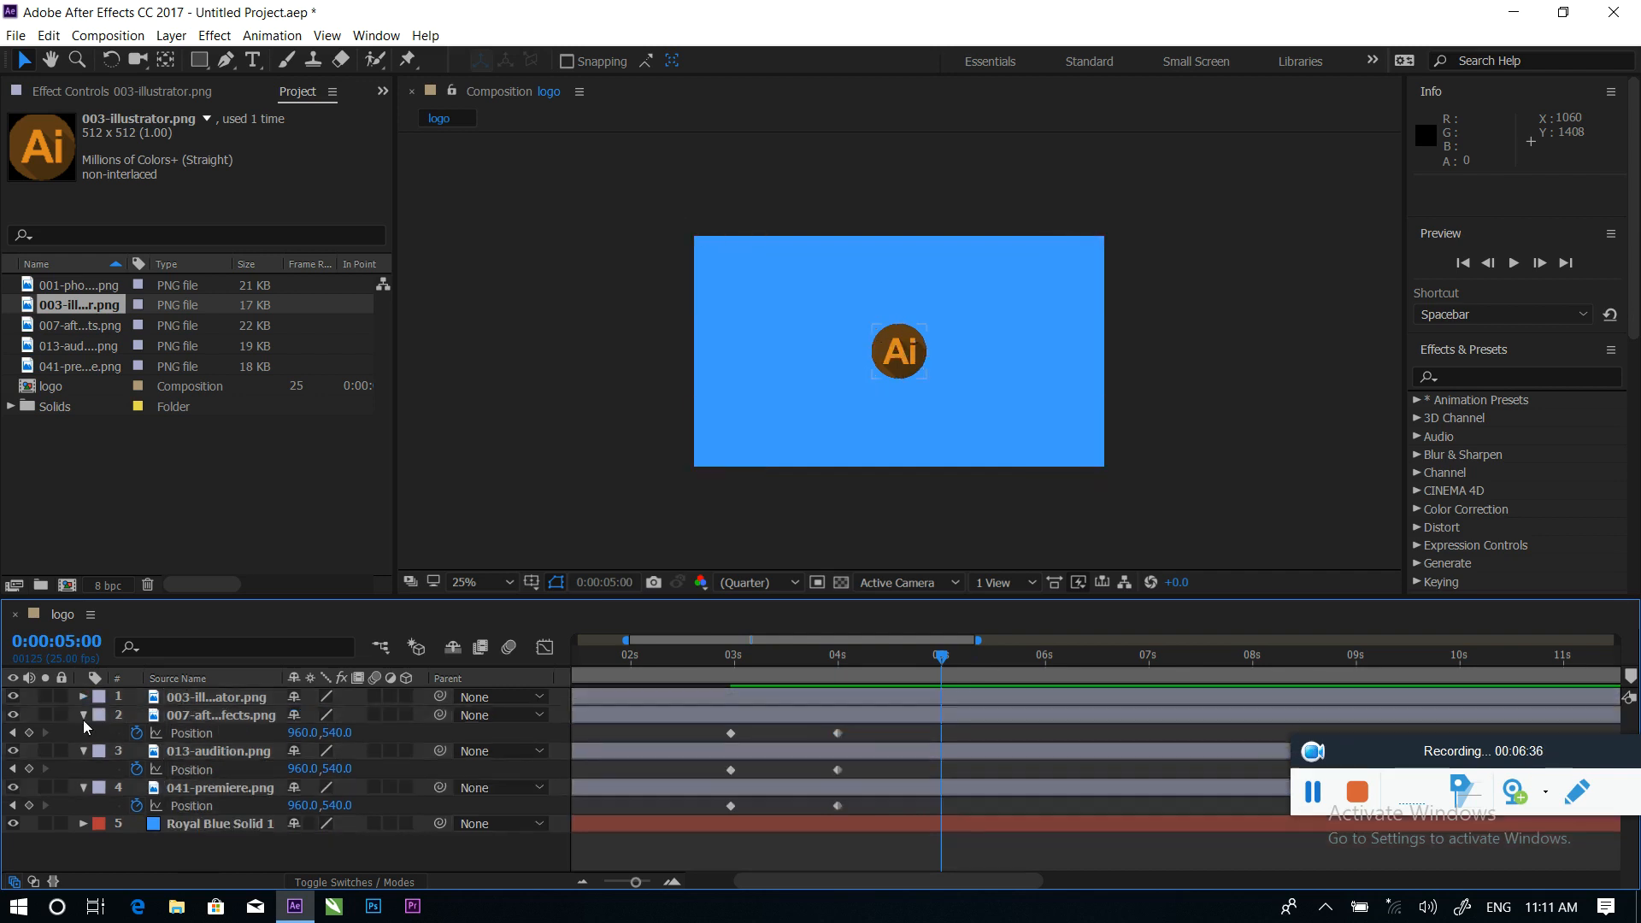
click(84, 716)
click(84, 734)
click(82, 752)
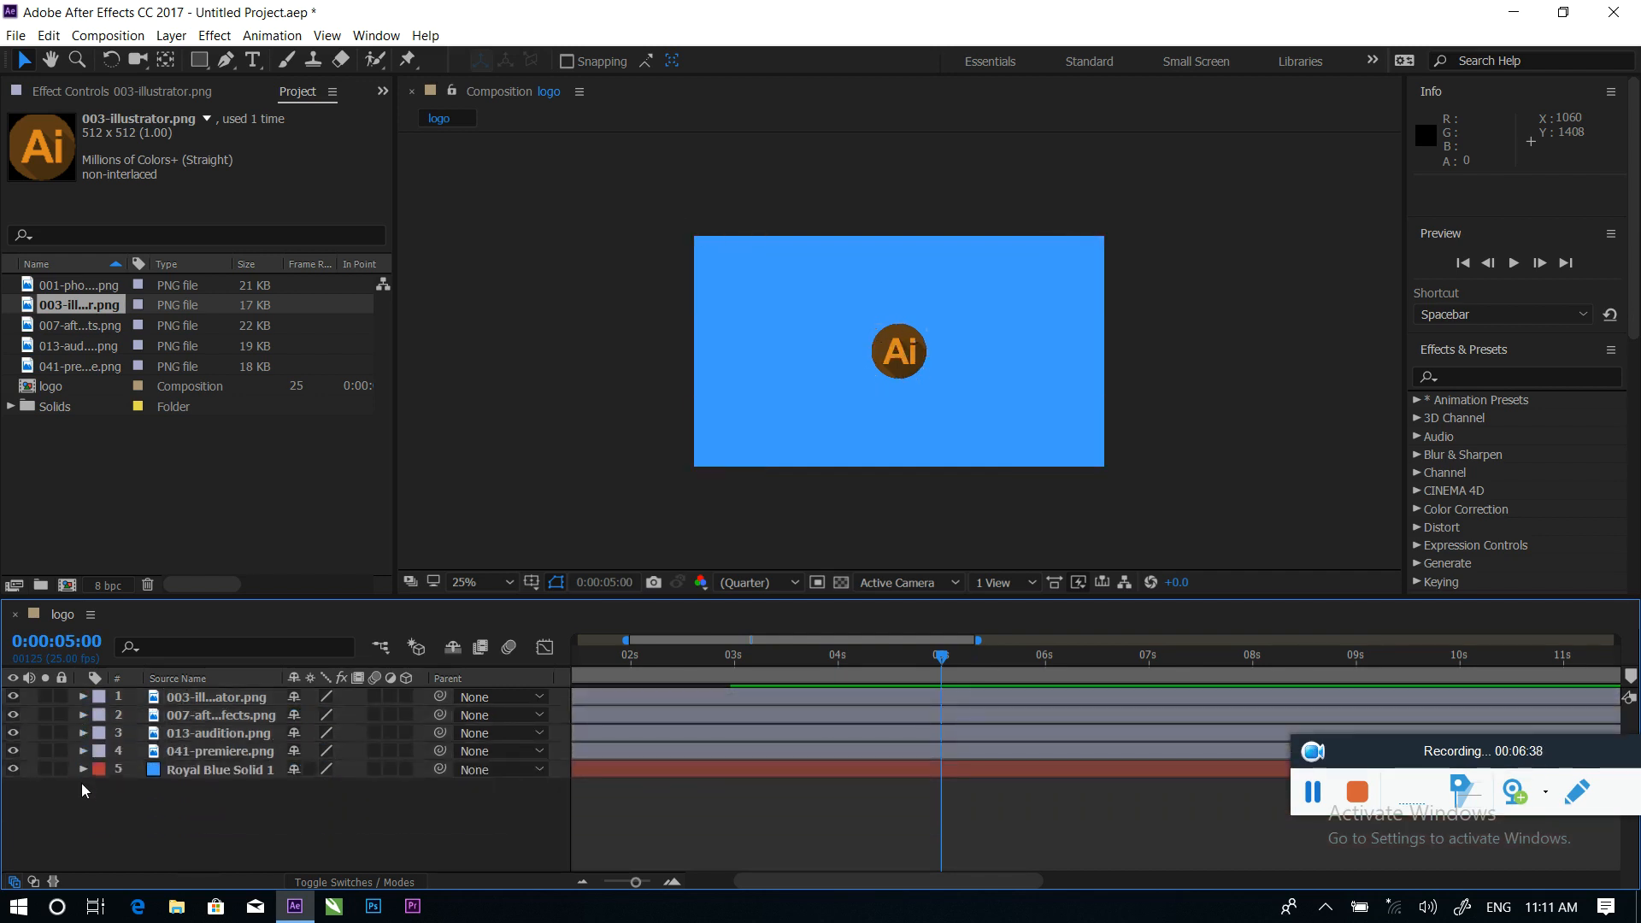
click(218, 699)
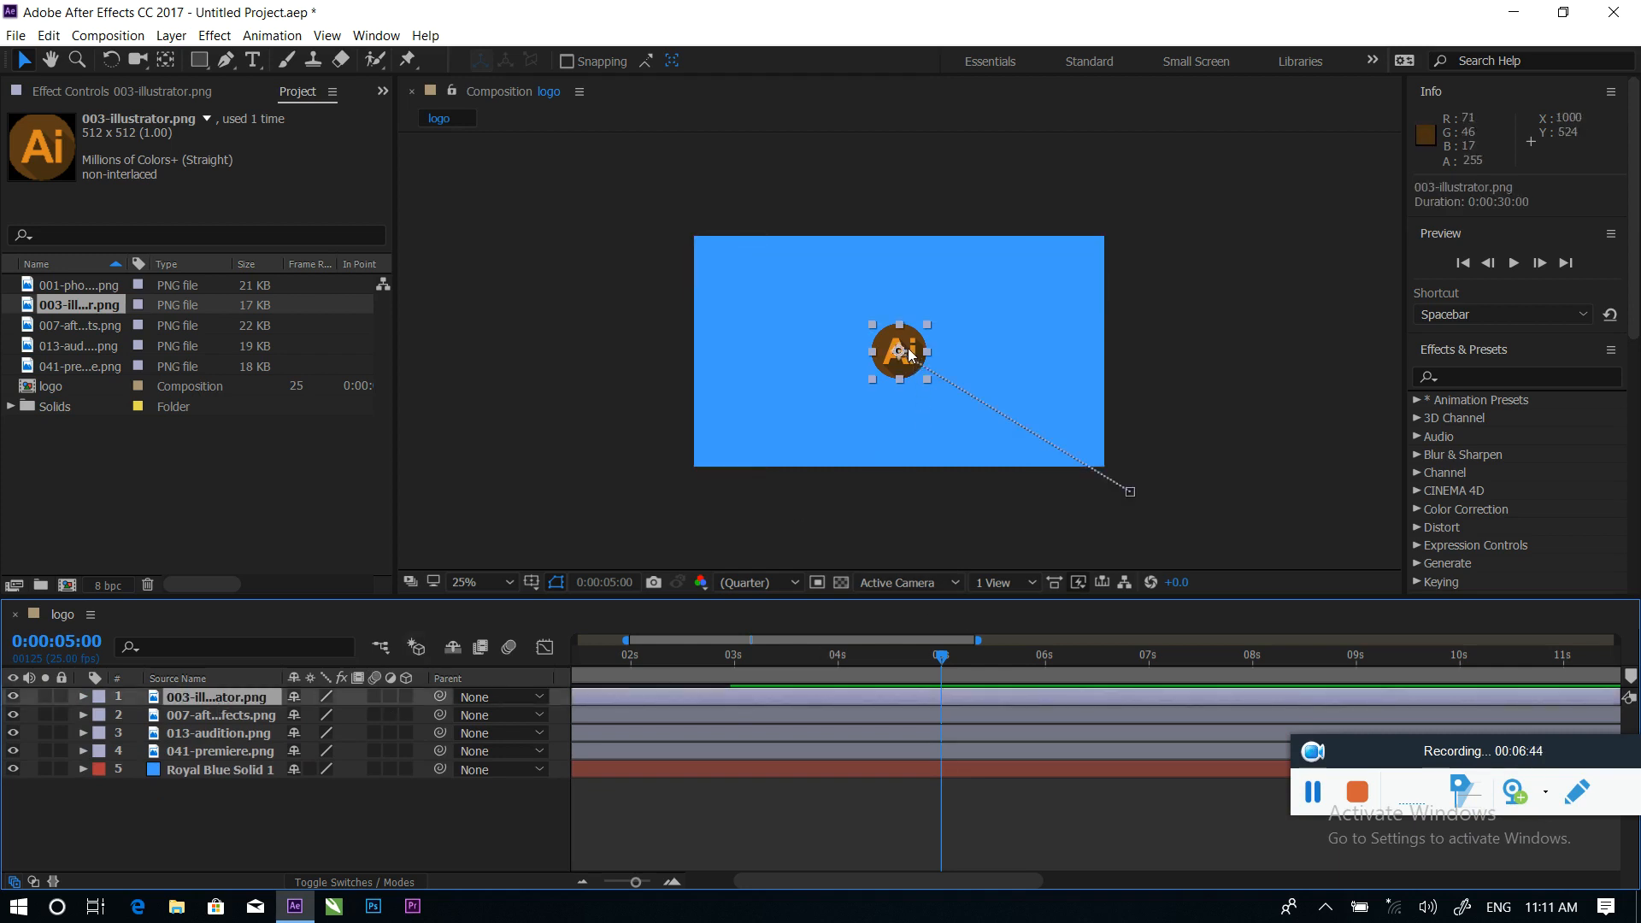
drag(899, 349, 849, 326)
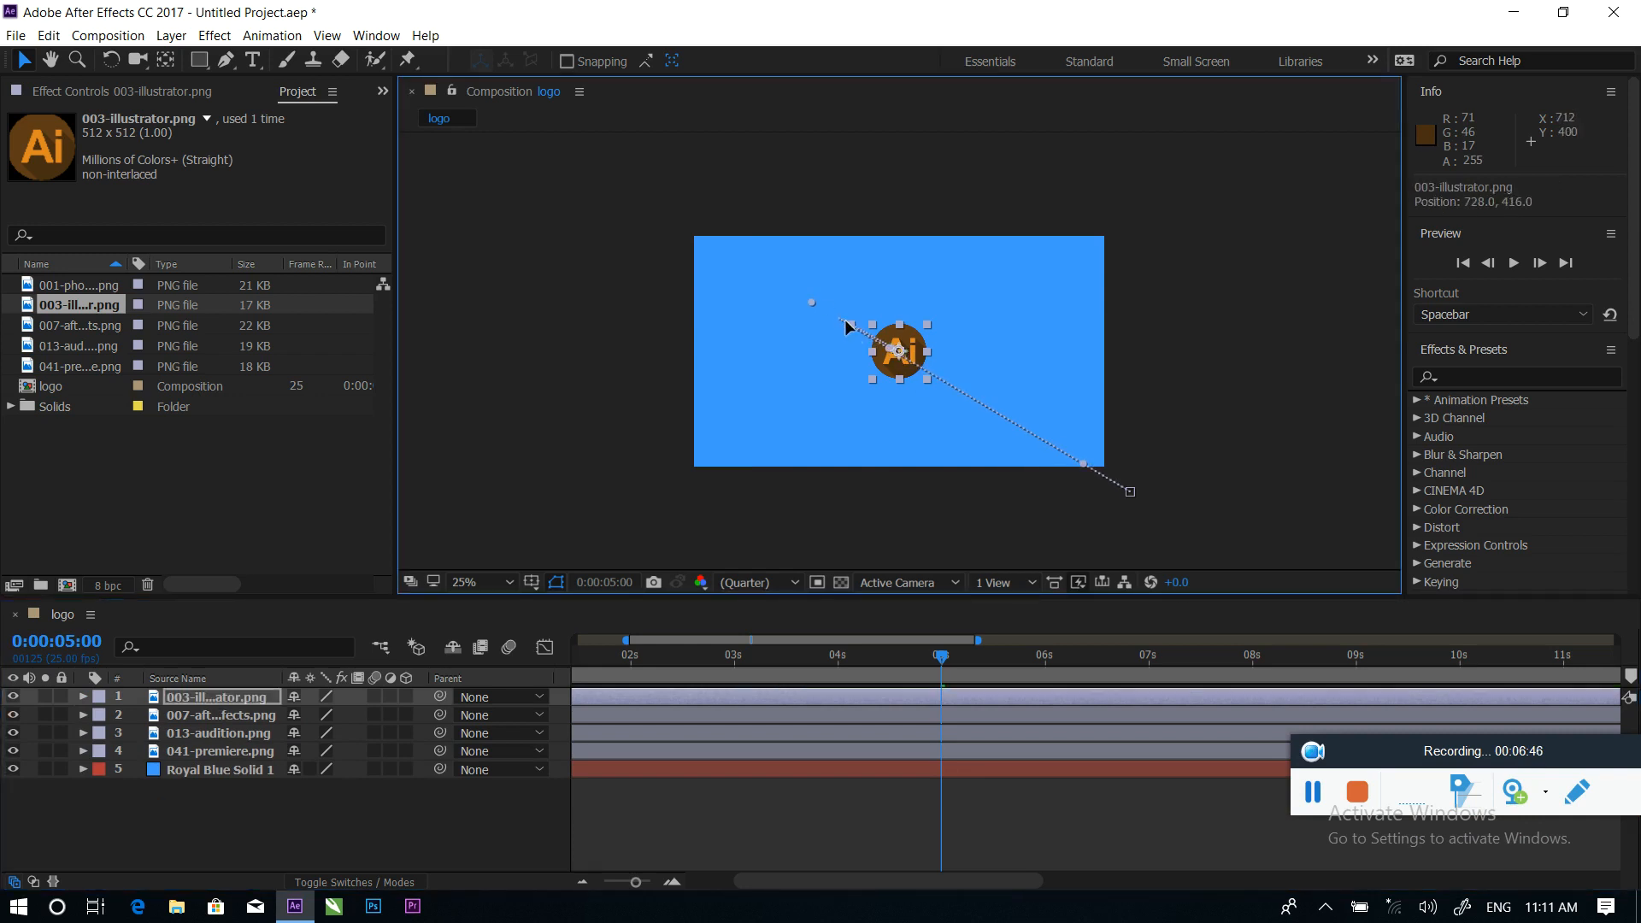
key(ctrl+z)
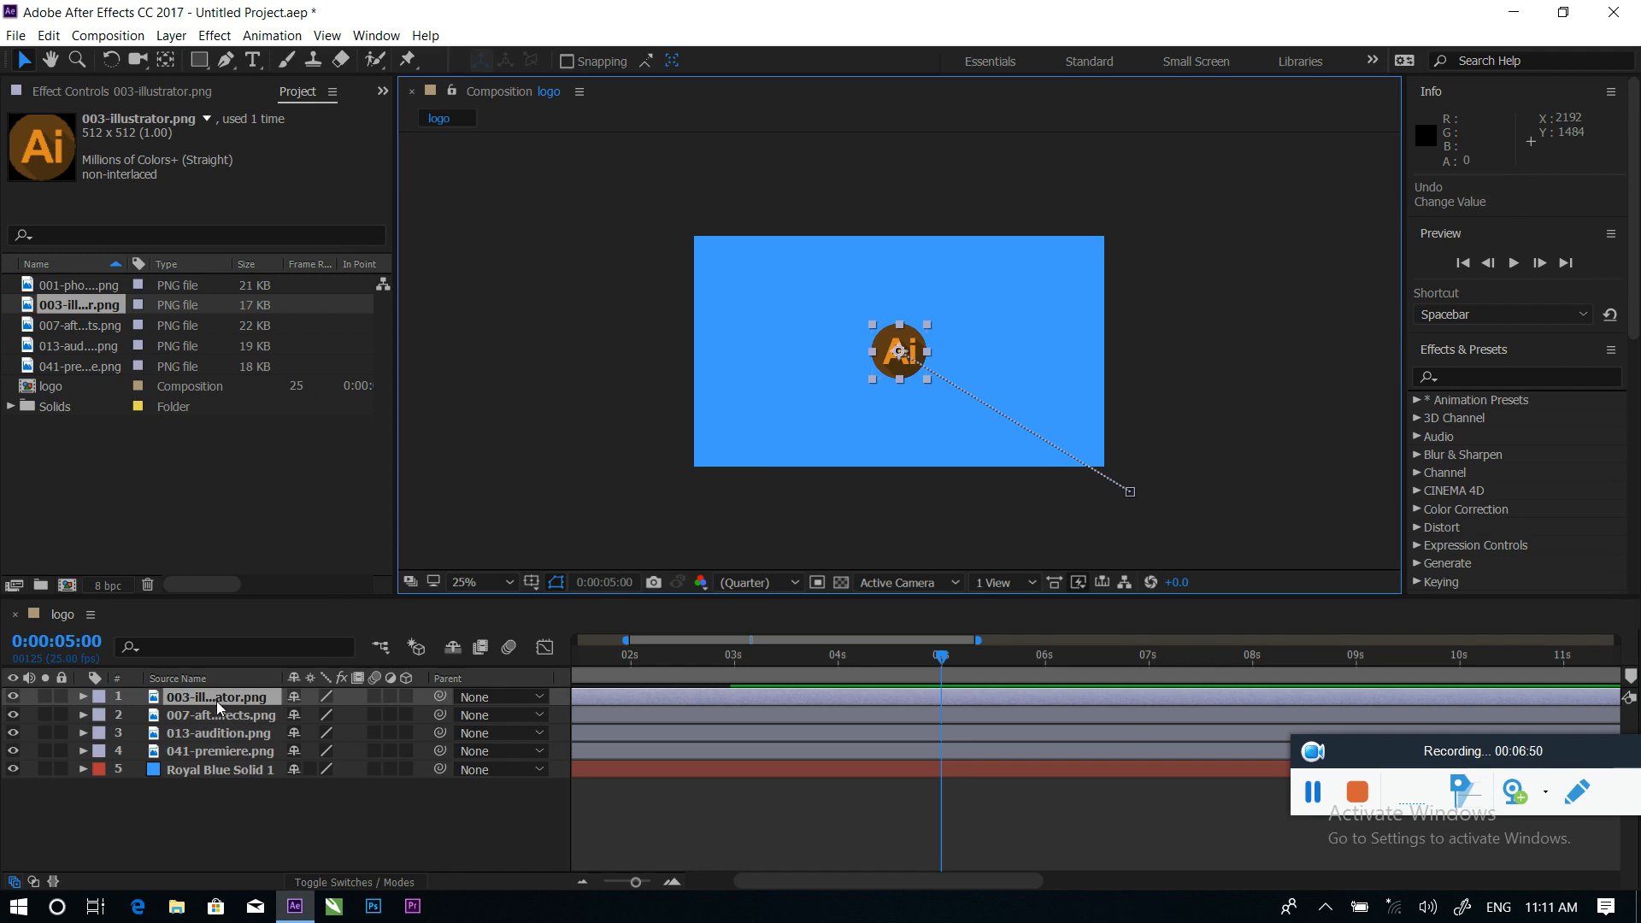
key(p)
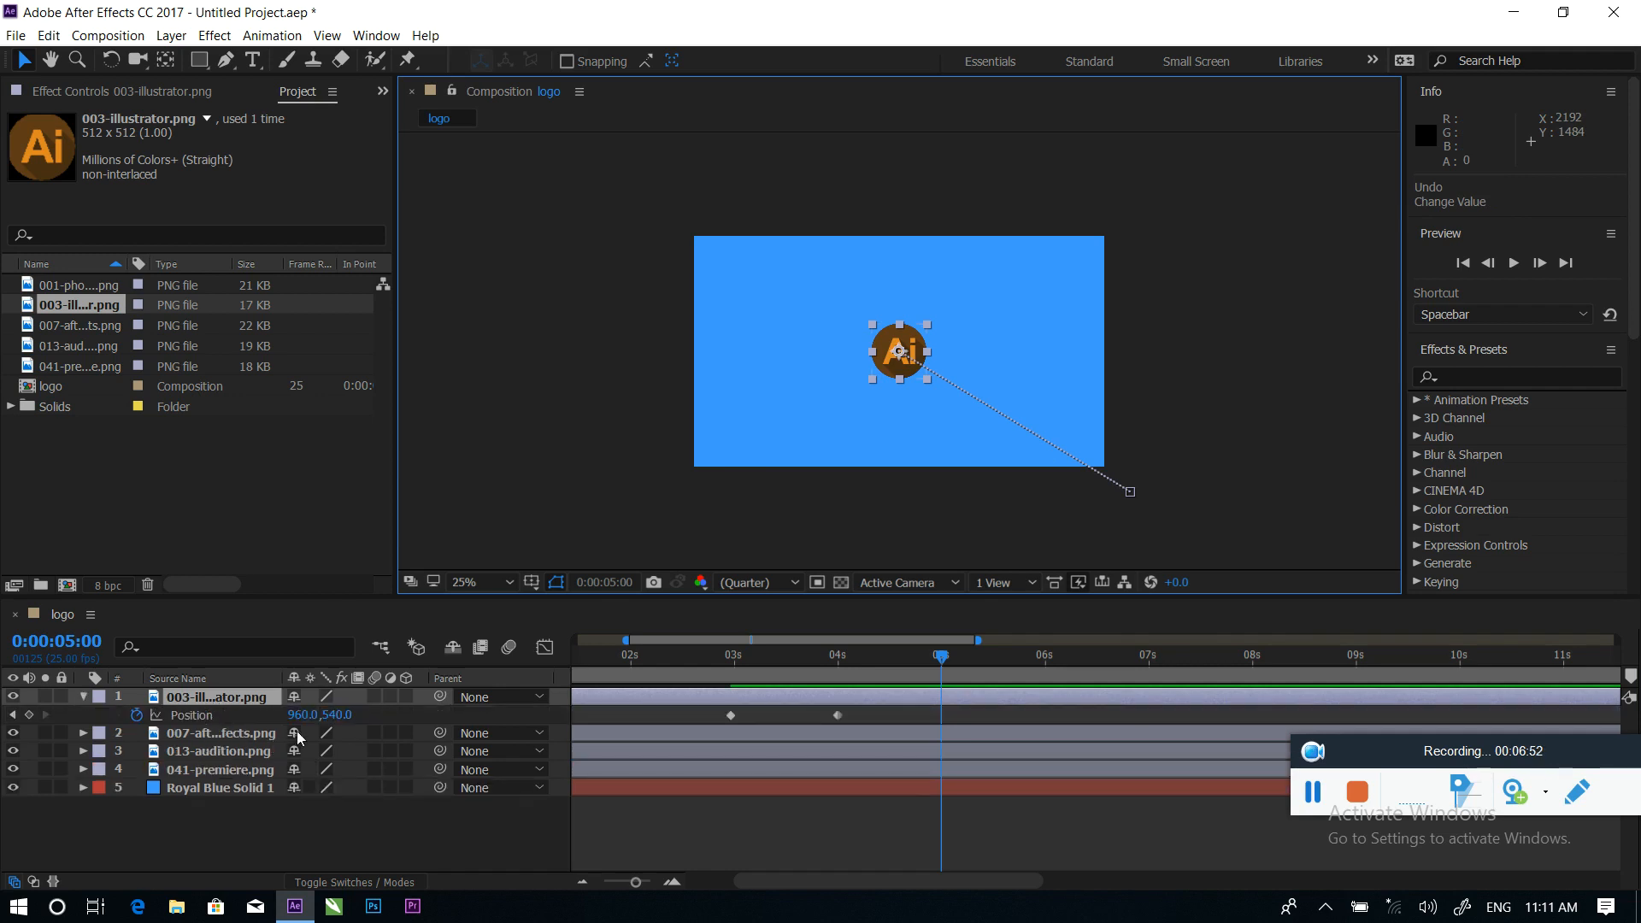
drag(317, 715, 279, 713)
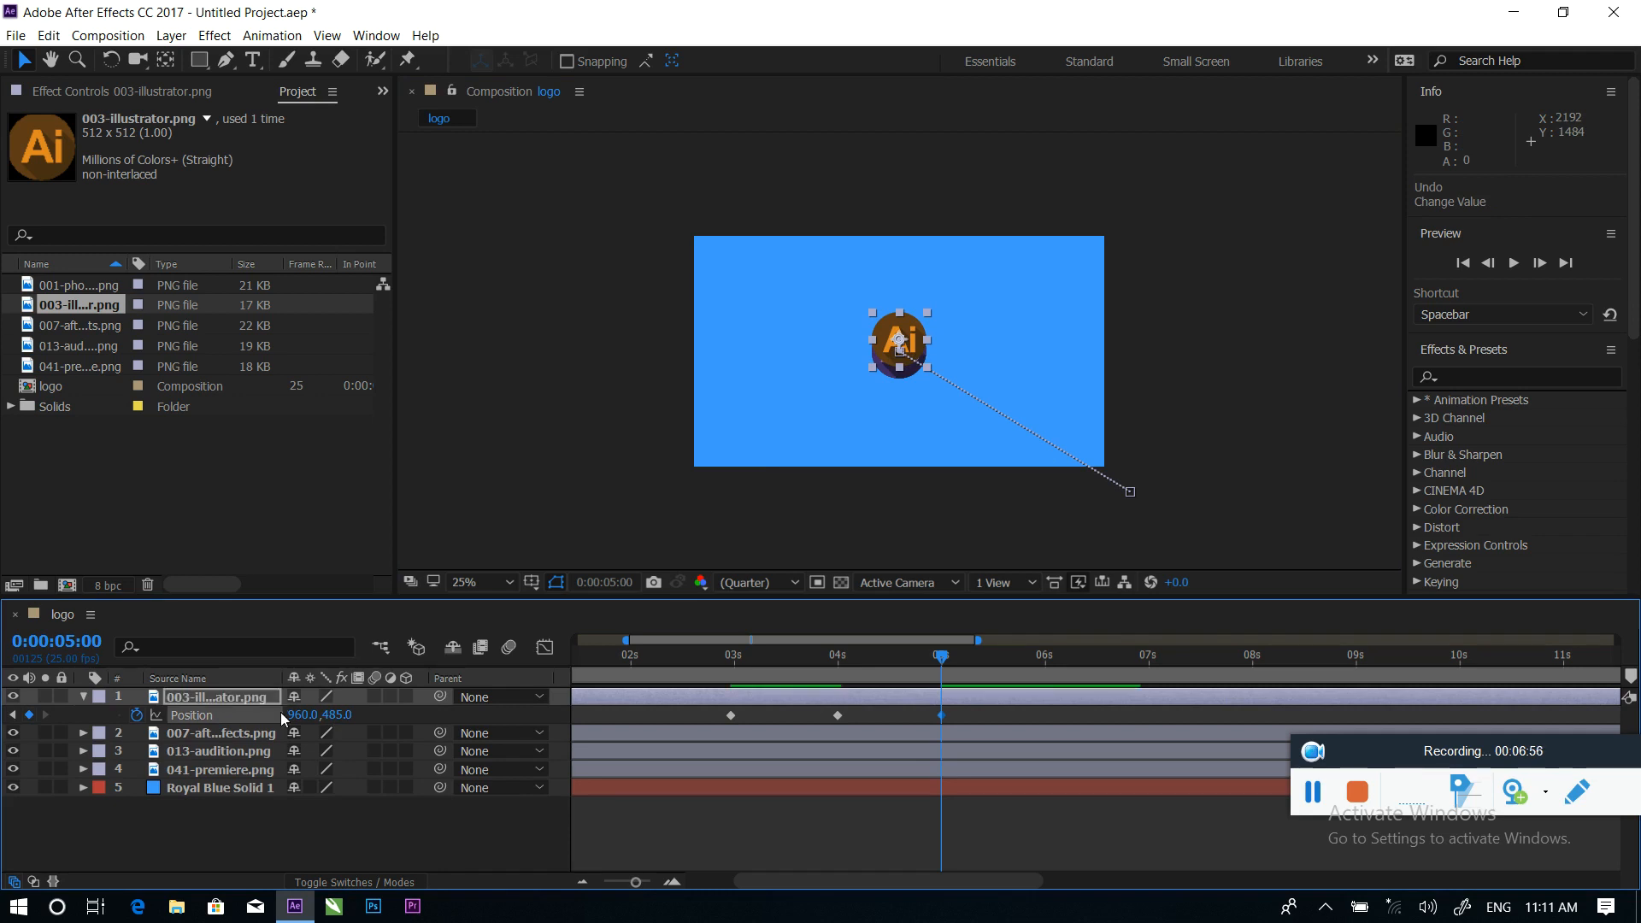
key(ctrl+z)
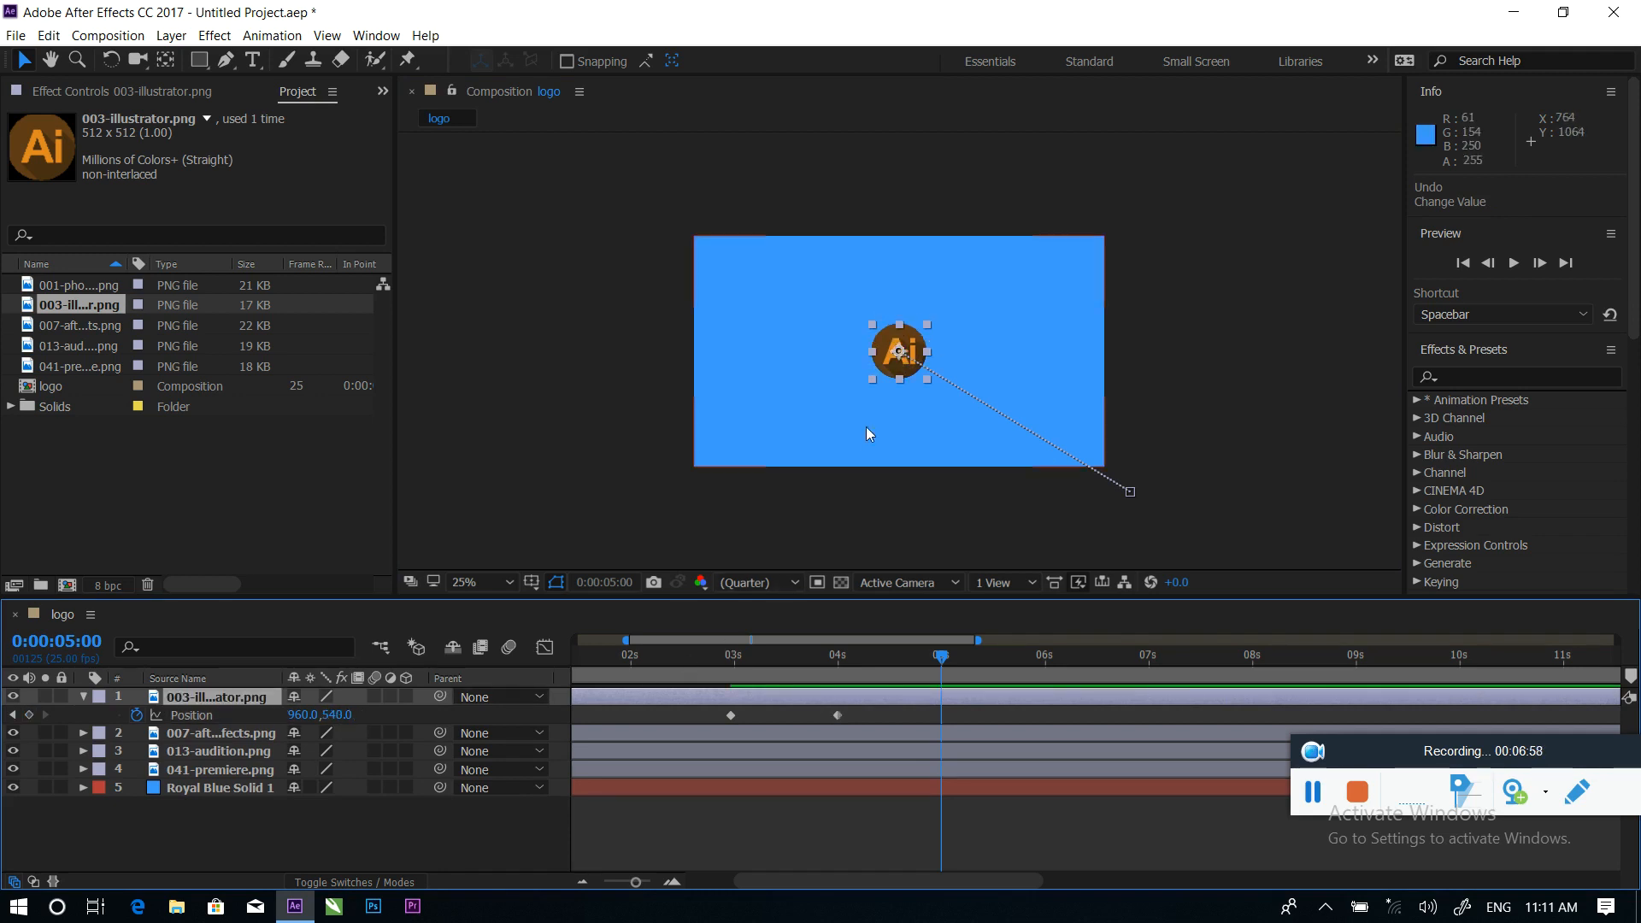
Move the Illustrator logo's 0:00:02:24 motion-path point to about 1120, 632, and set the current time to 0:00:04:24
click(898, 347)
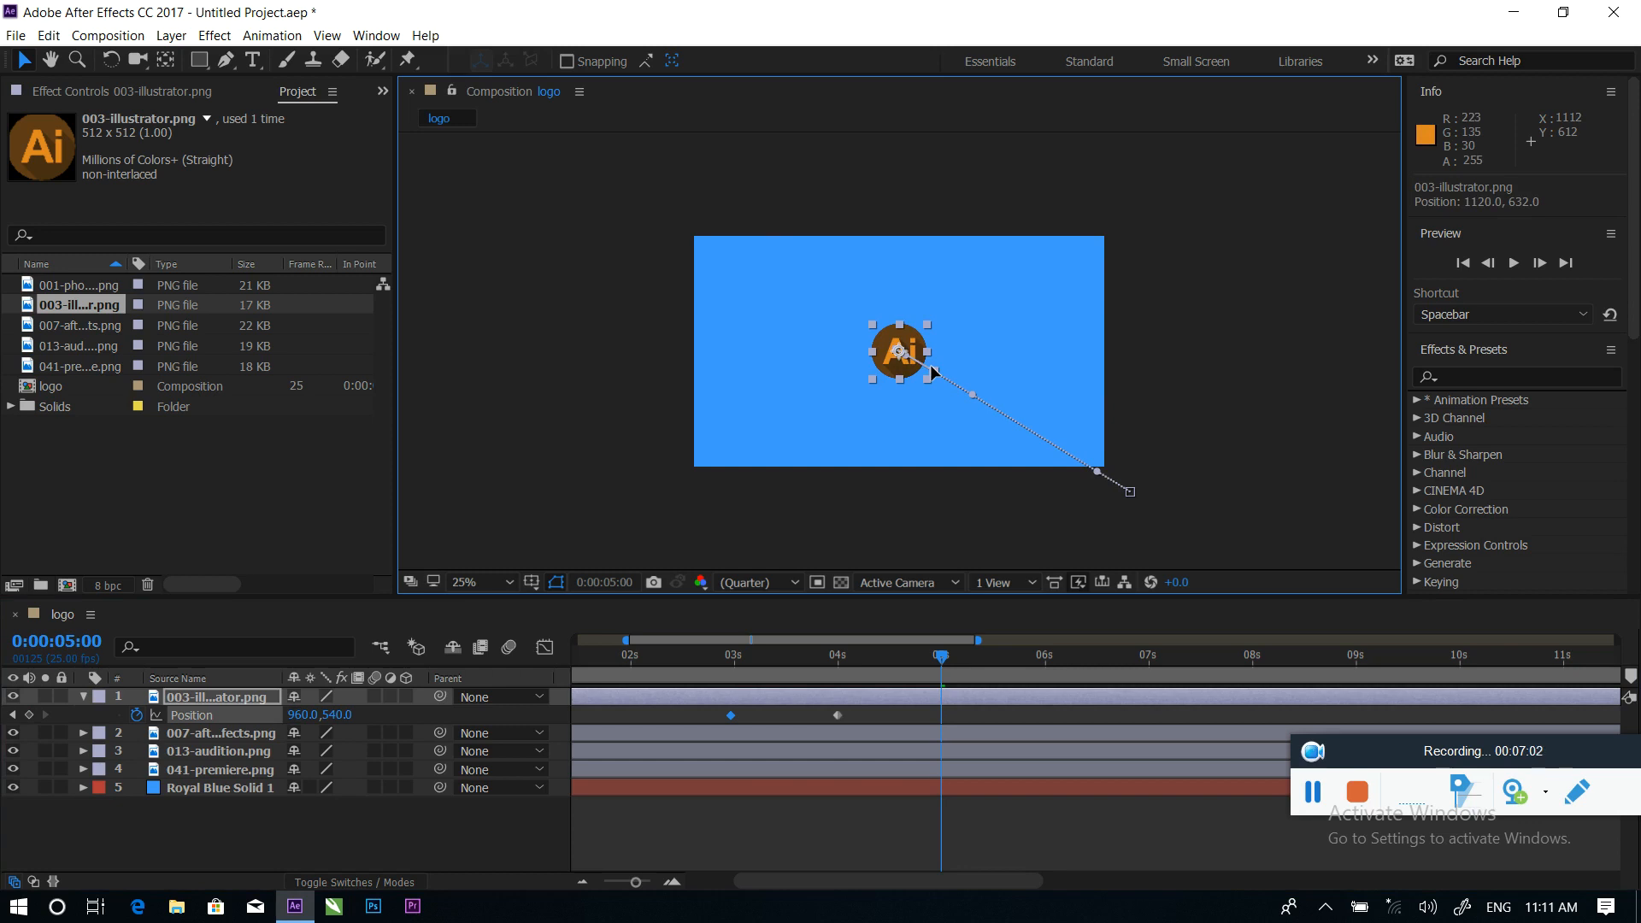
click(730, 714)
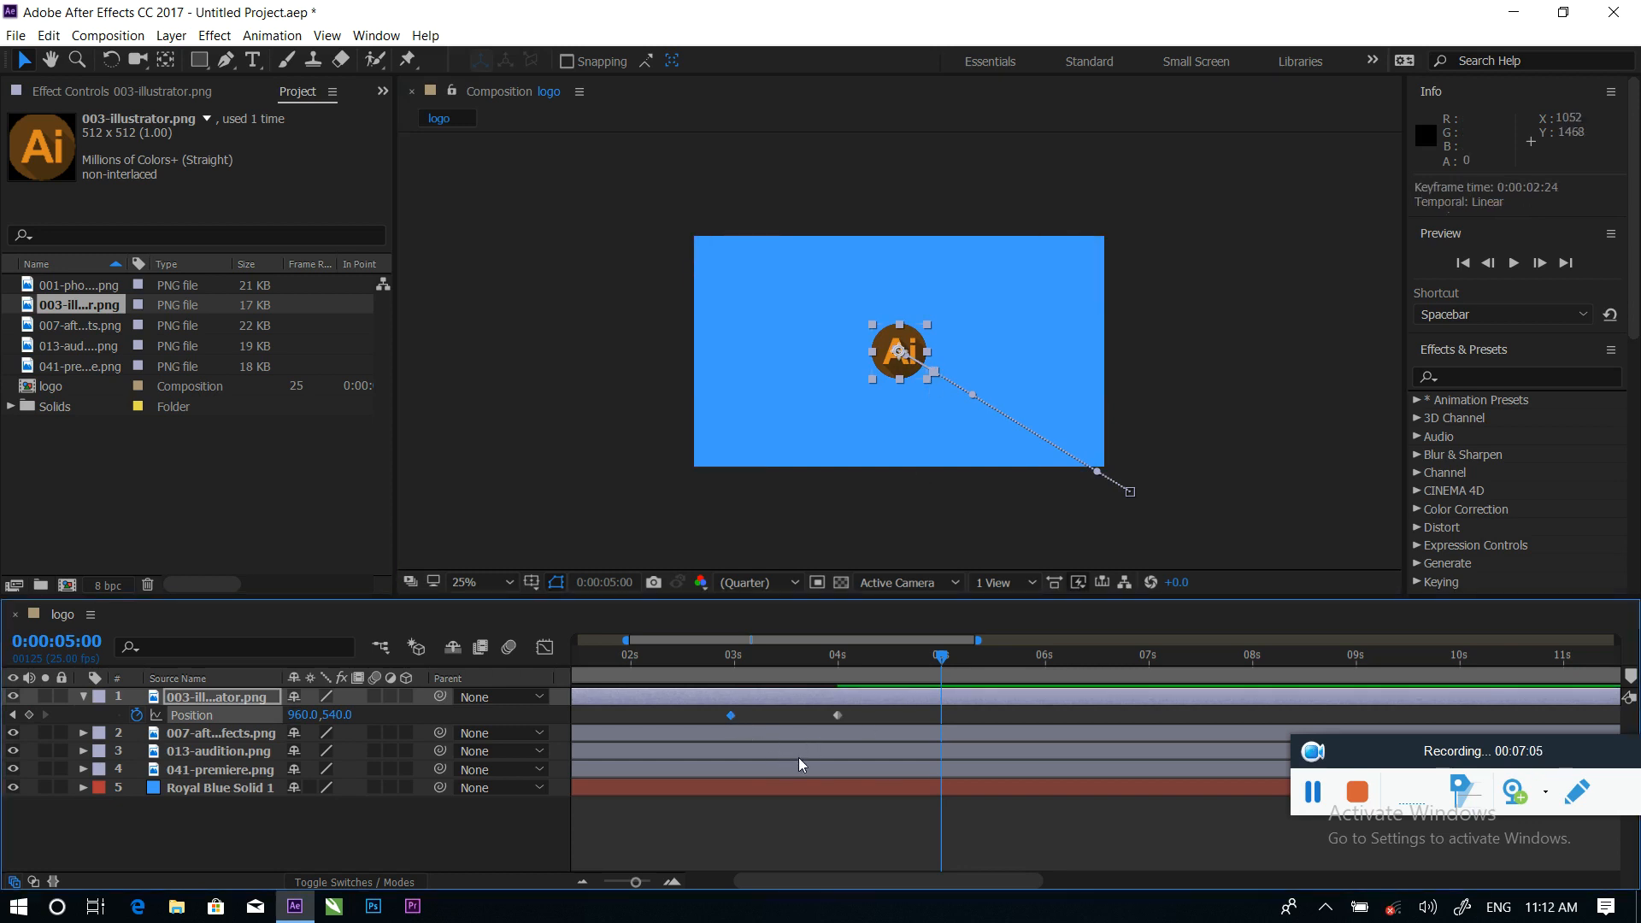
click(838, 715)
mouse_move(944, 657)
mouse_down()
mouse_move(909, 657)
mouse_move(939, 656)
mouse_up()
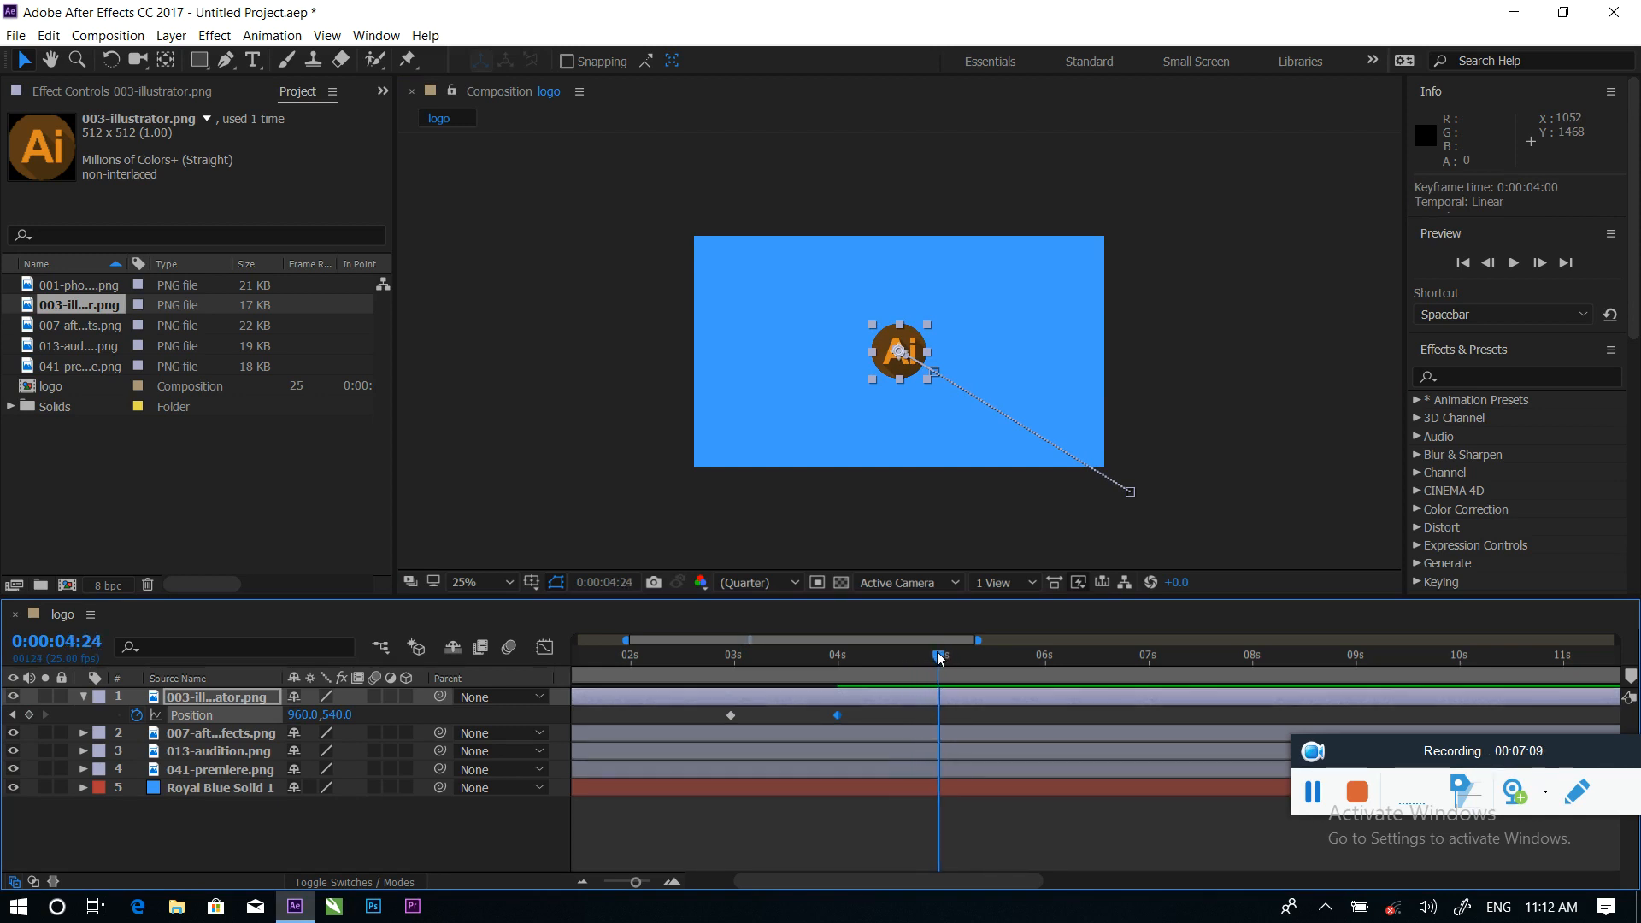
drag(908, 359, 974, 398)
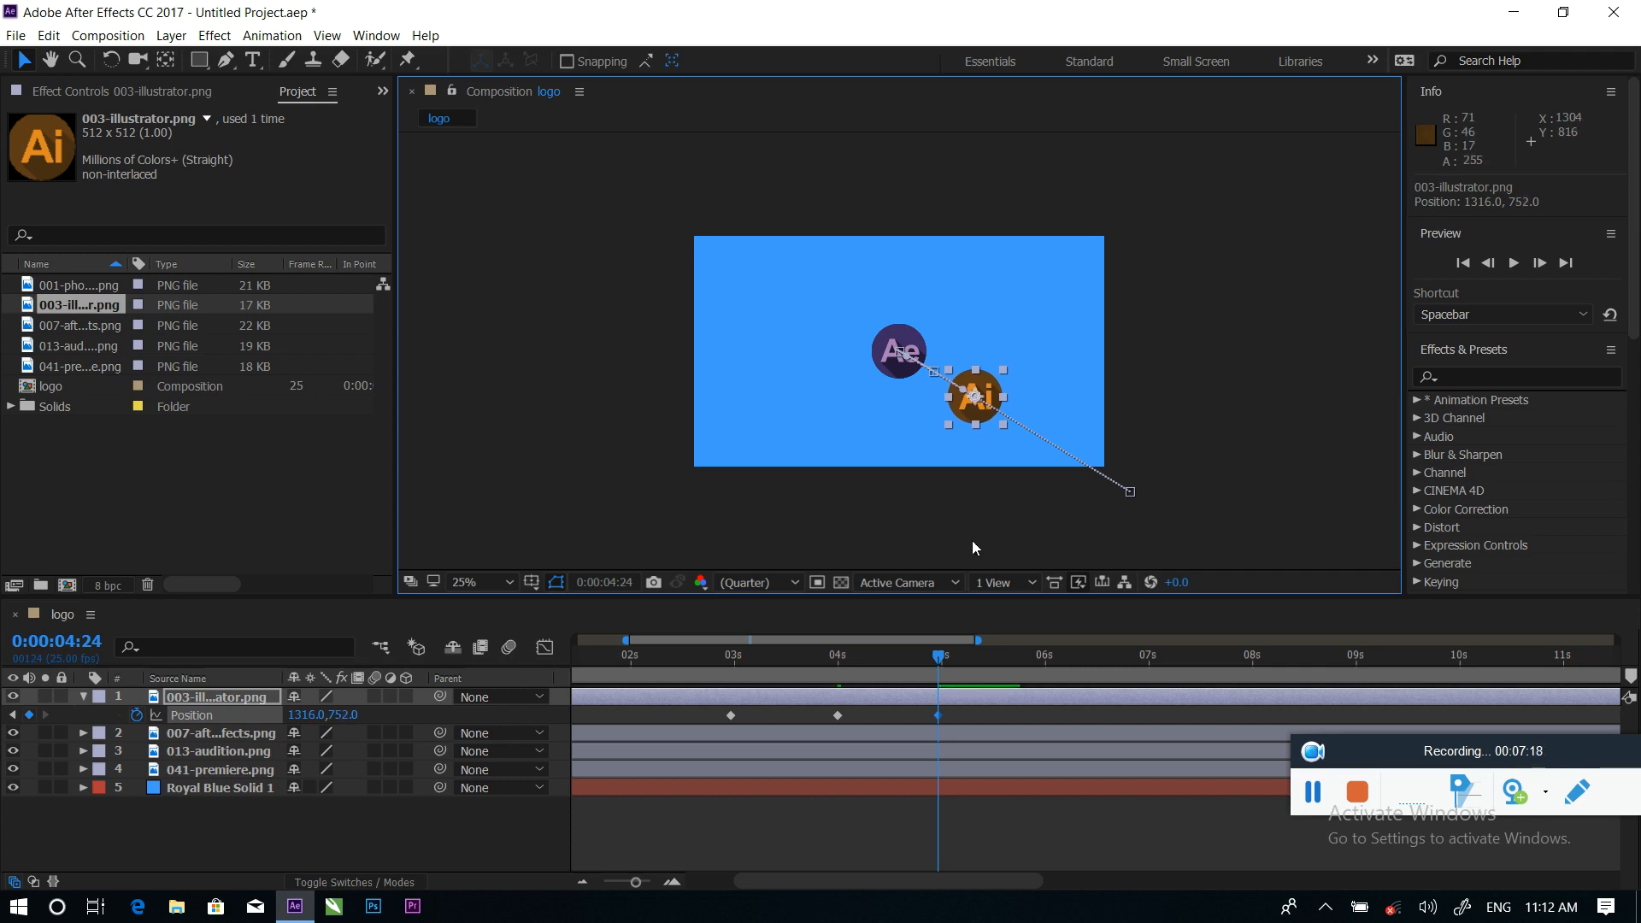
drag(934, 660, 755, 640)
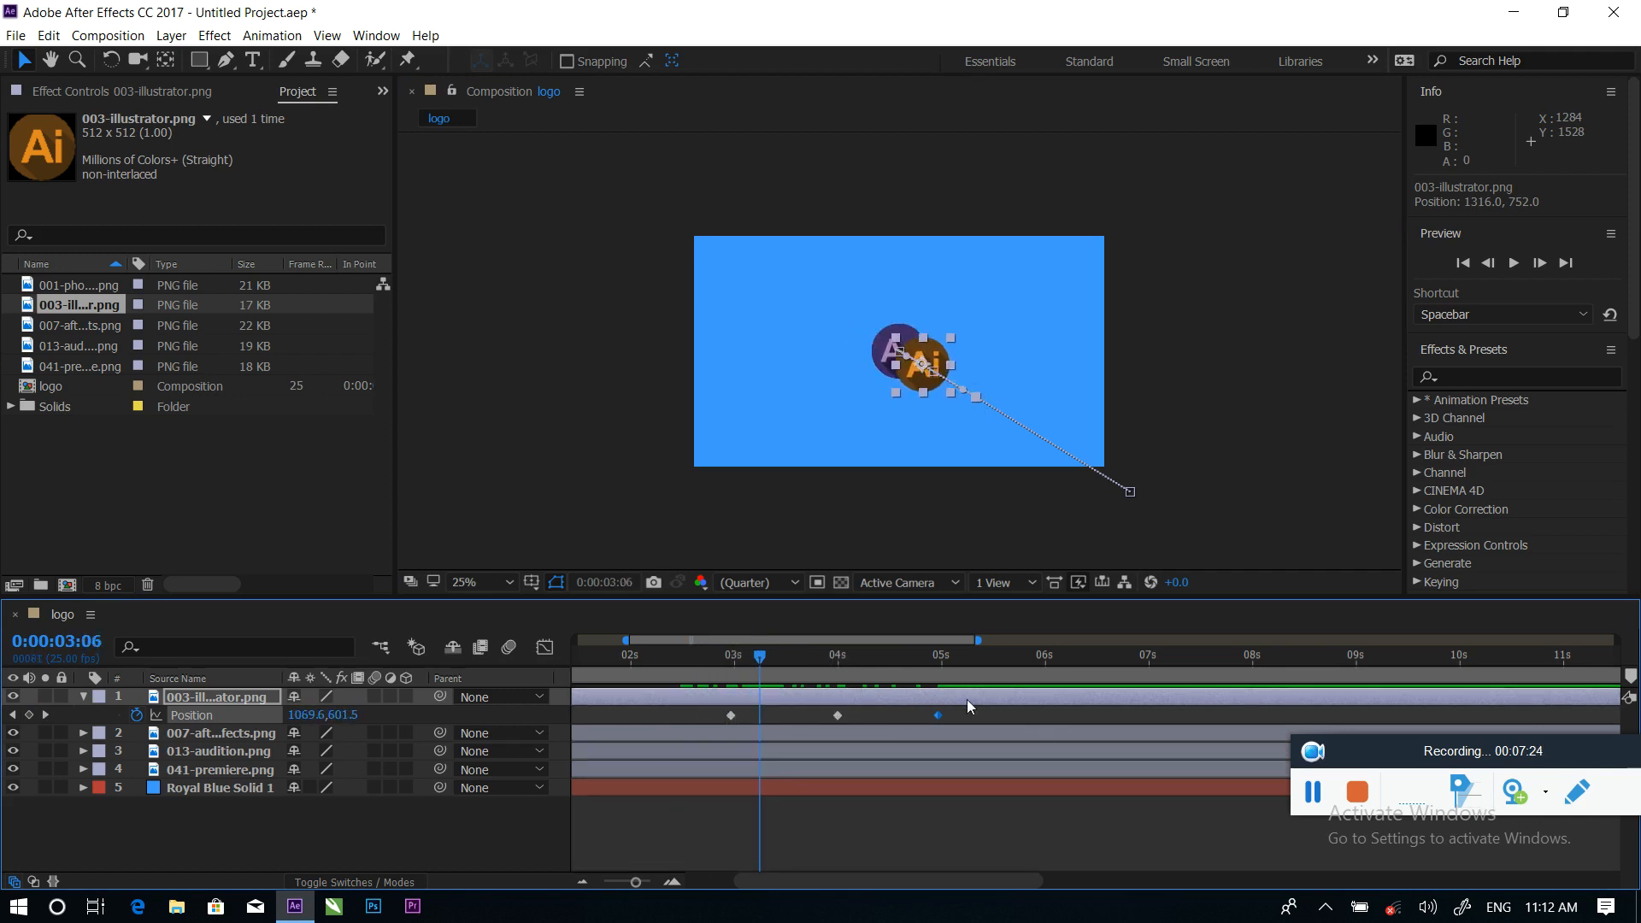
key(ctrl+z)
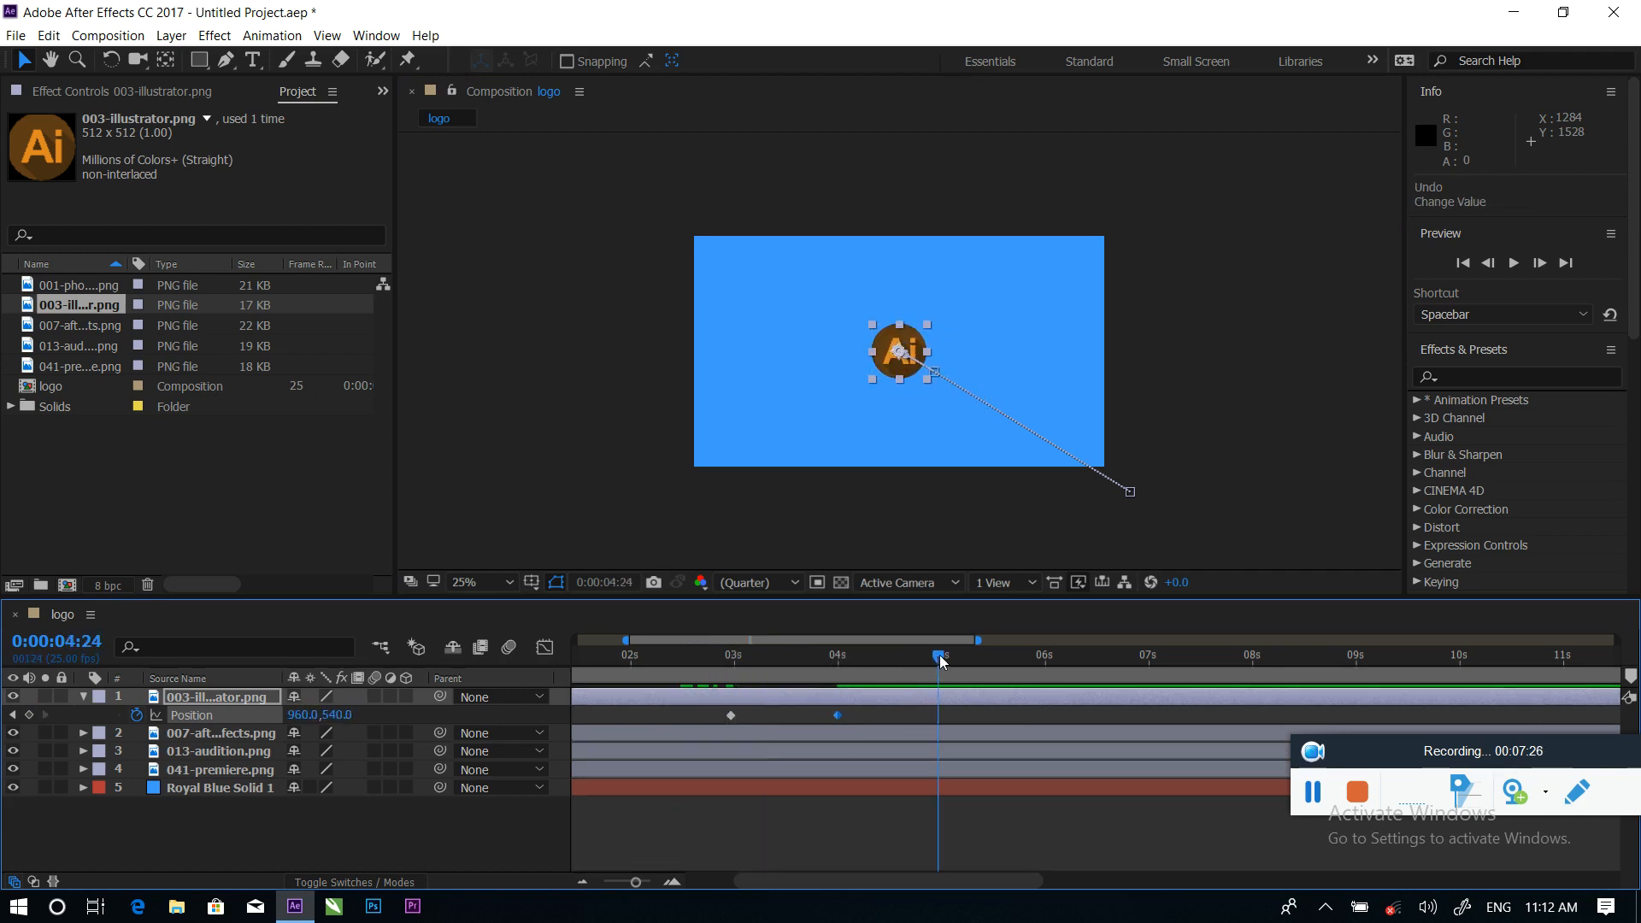
Move the Illustrator logo toward the frame's lower-right to about 1296, 744 at 0:00:04:24, and preview the animation from about 0:00:01:19
drag(900, 354, 972, 395)
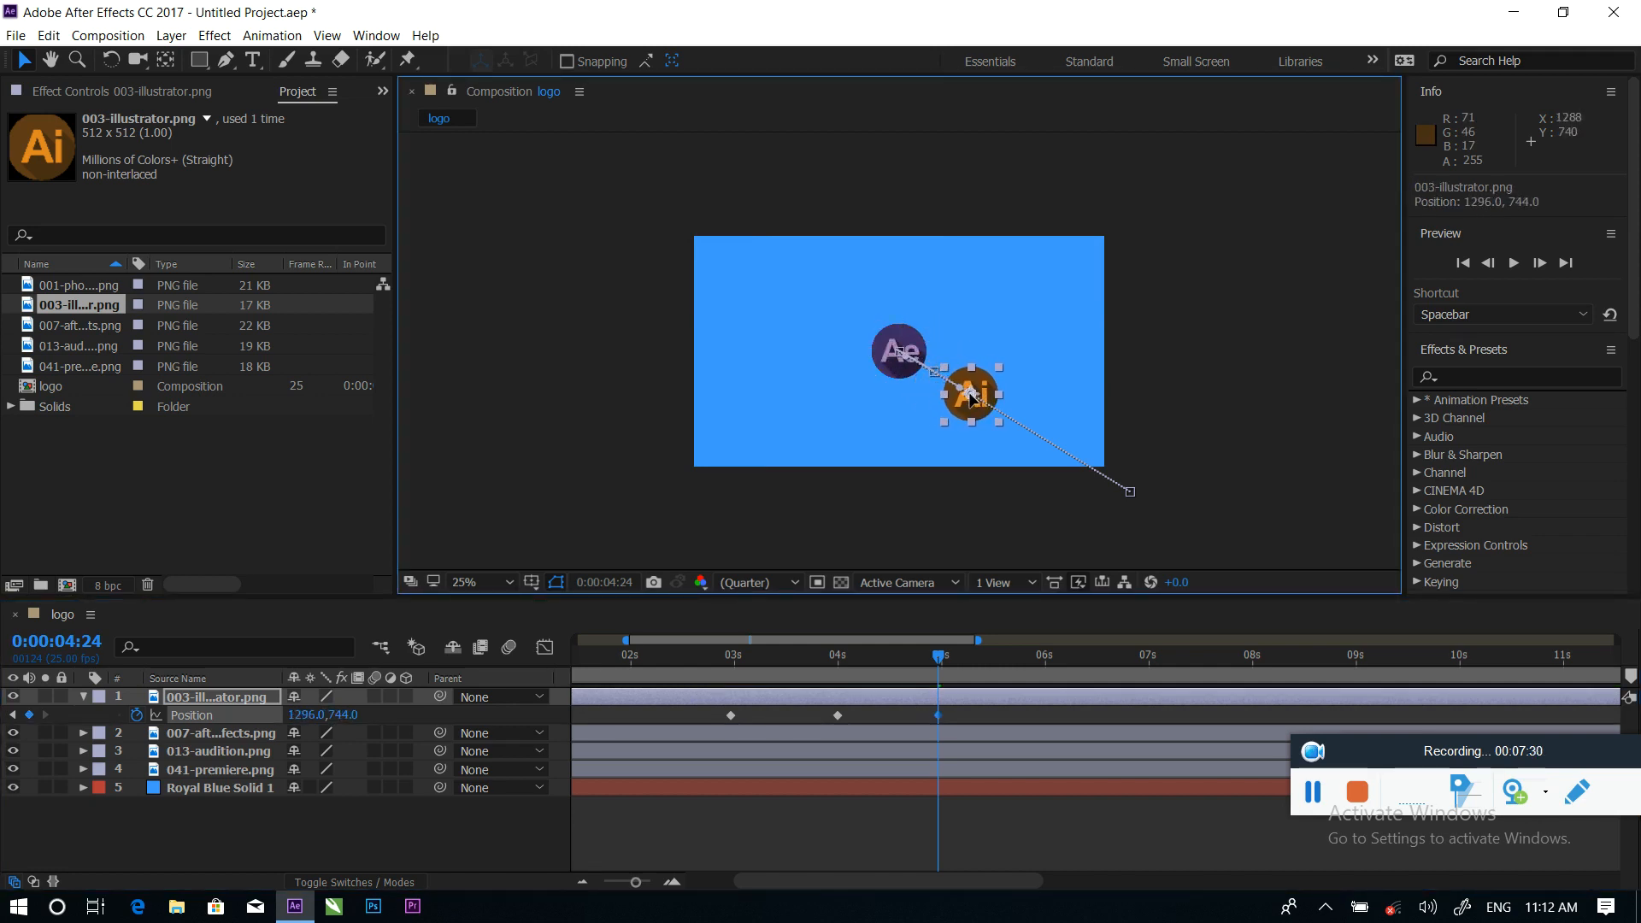
drag(930, 663, 603, 655)
key(space)
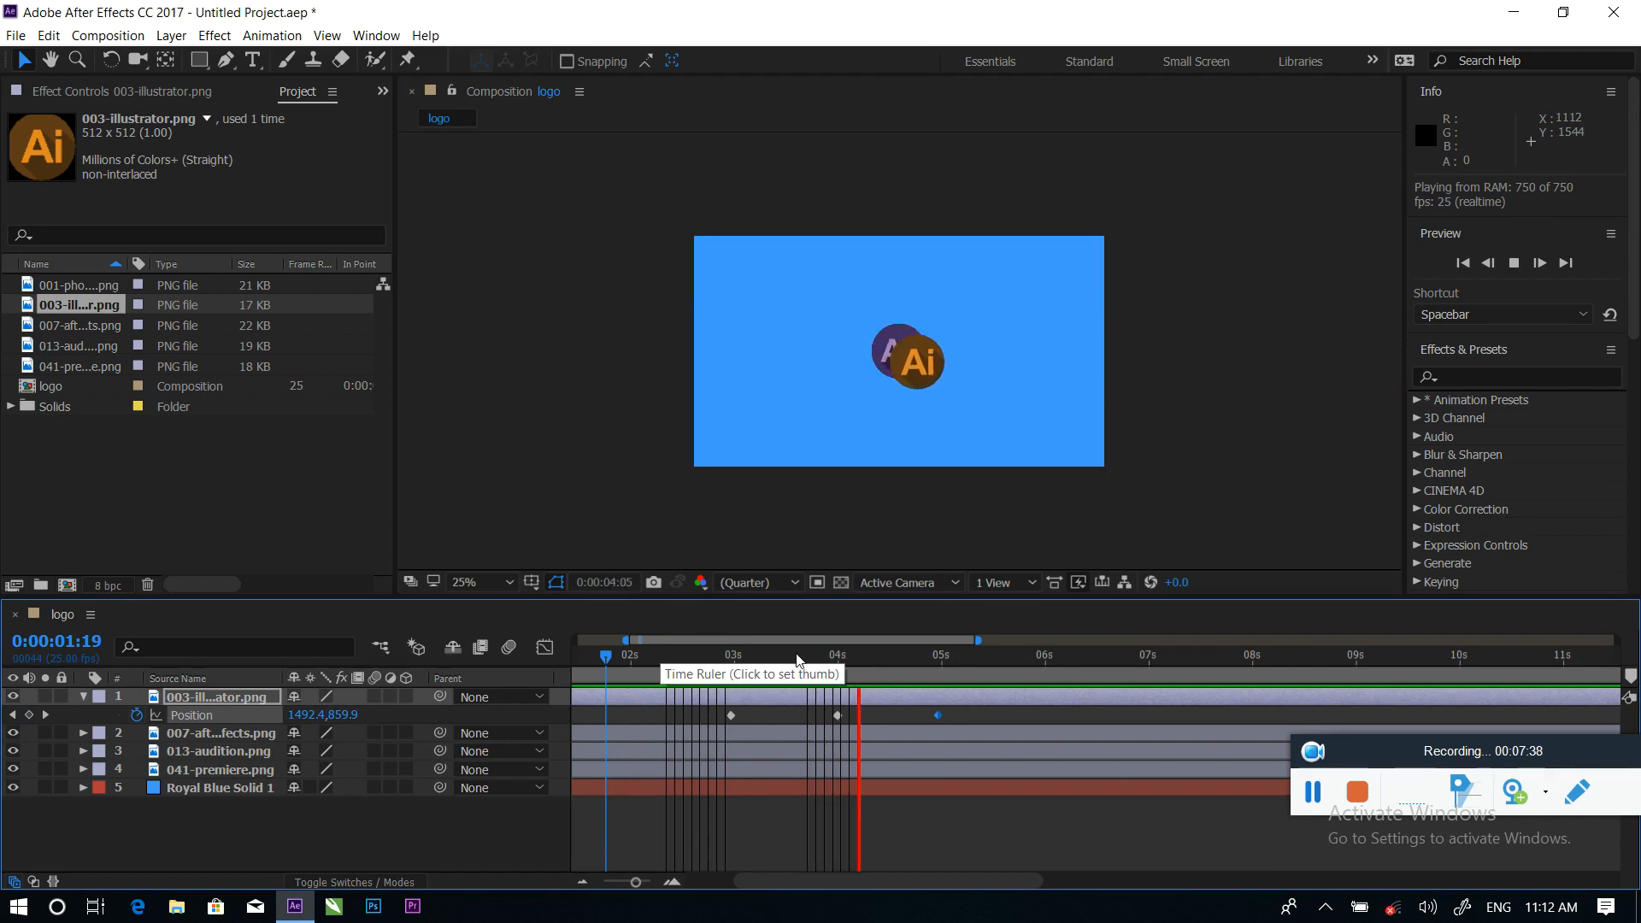
key(space)
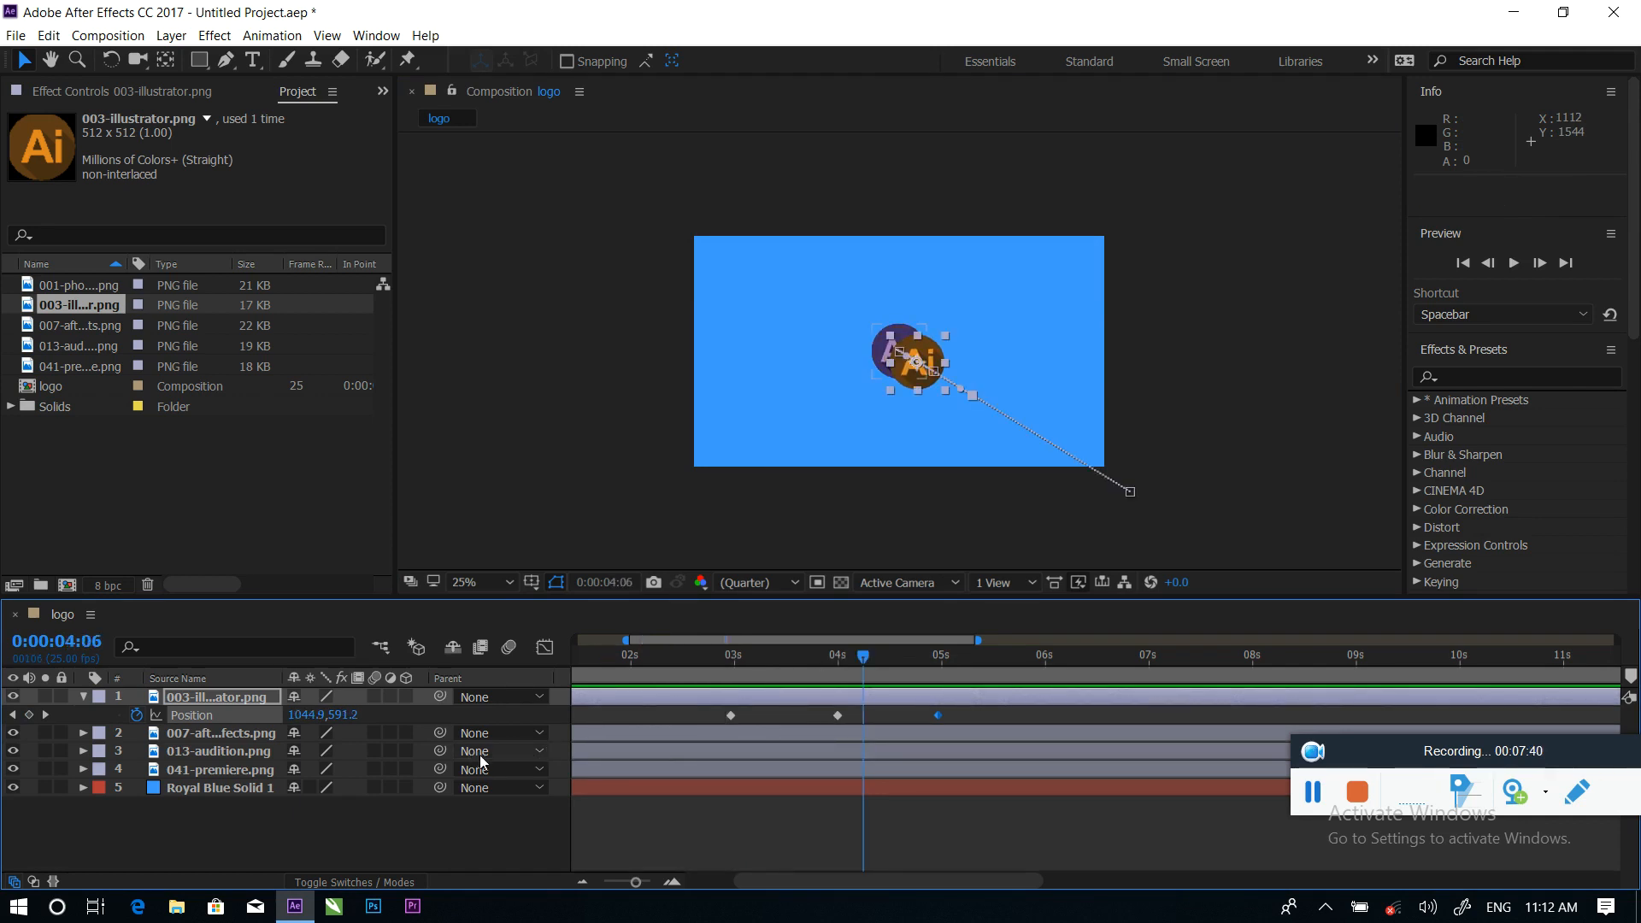
Undo the Illustrator logo's last position changes and delete its 0:00:04:00 Position keyframe
key(ctrl+z)
key(ctrl+z)
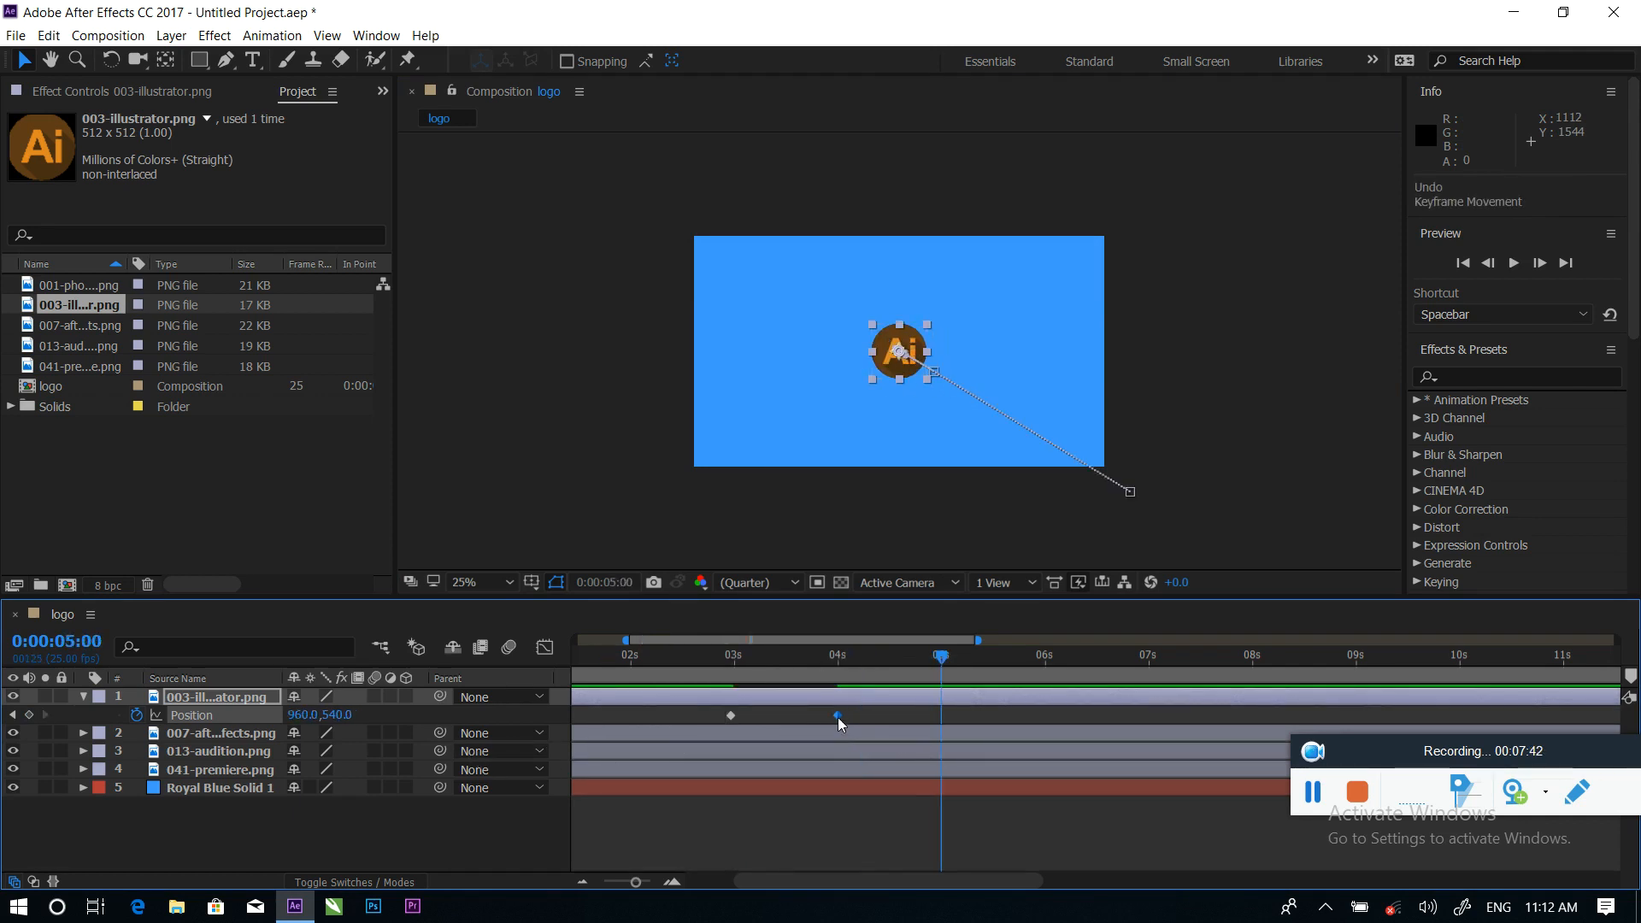
drag(948, 652, 822, 663)
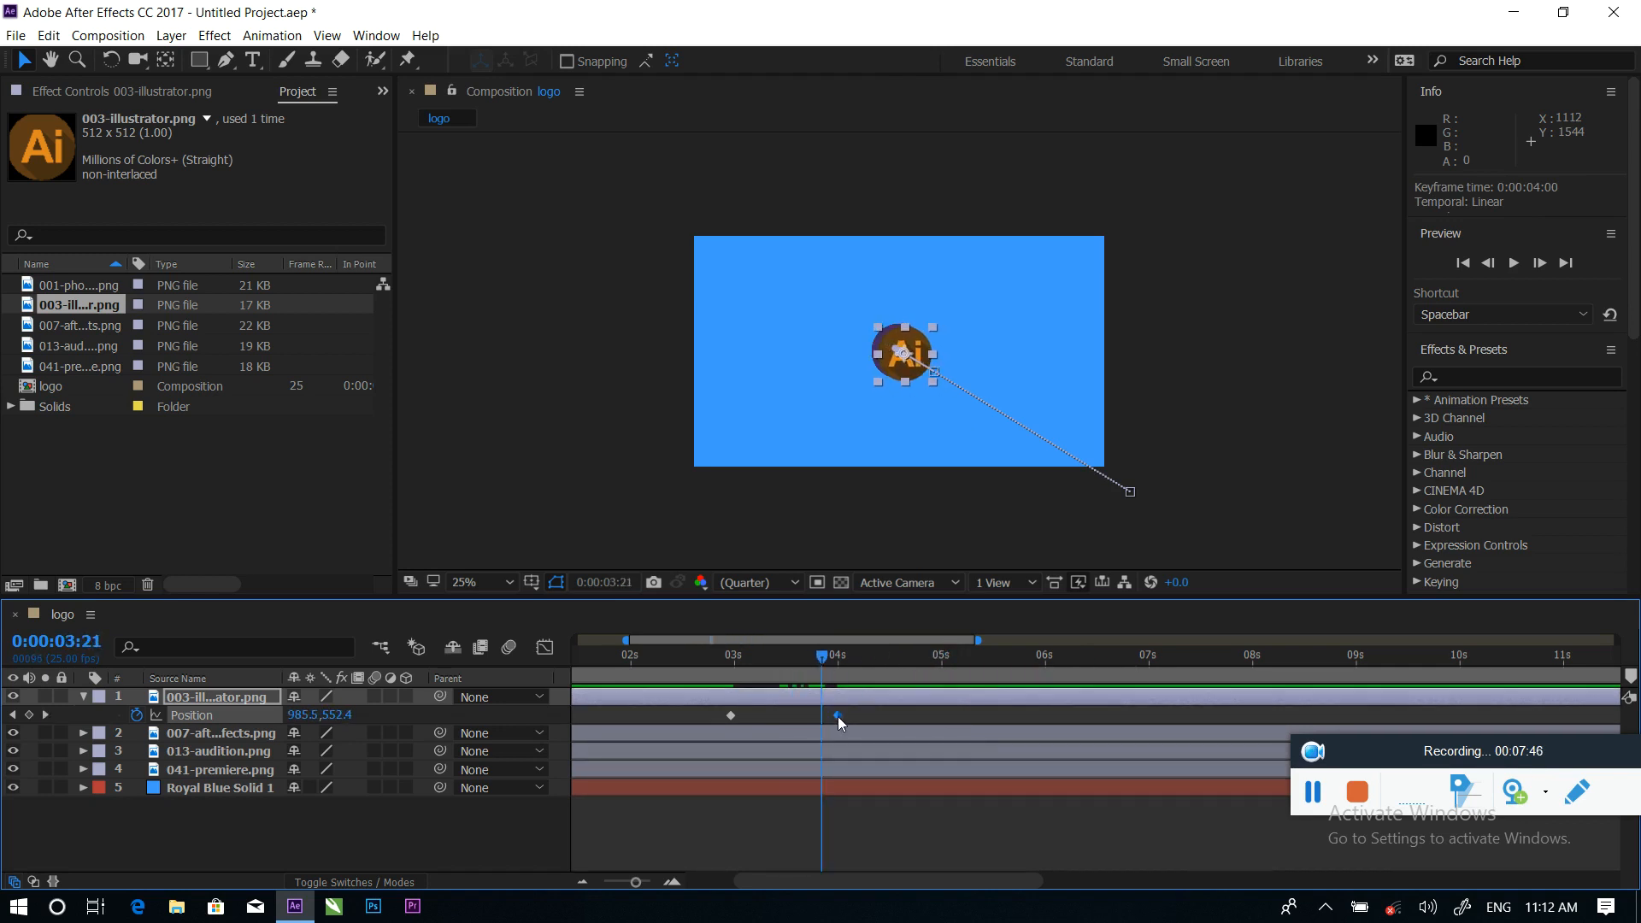
key(Delete)
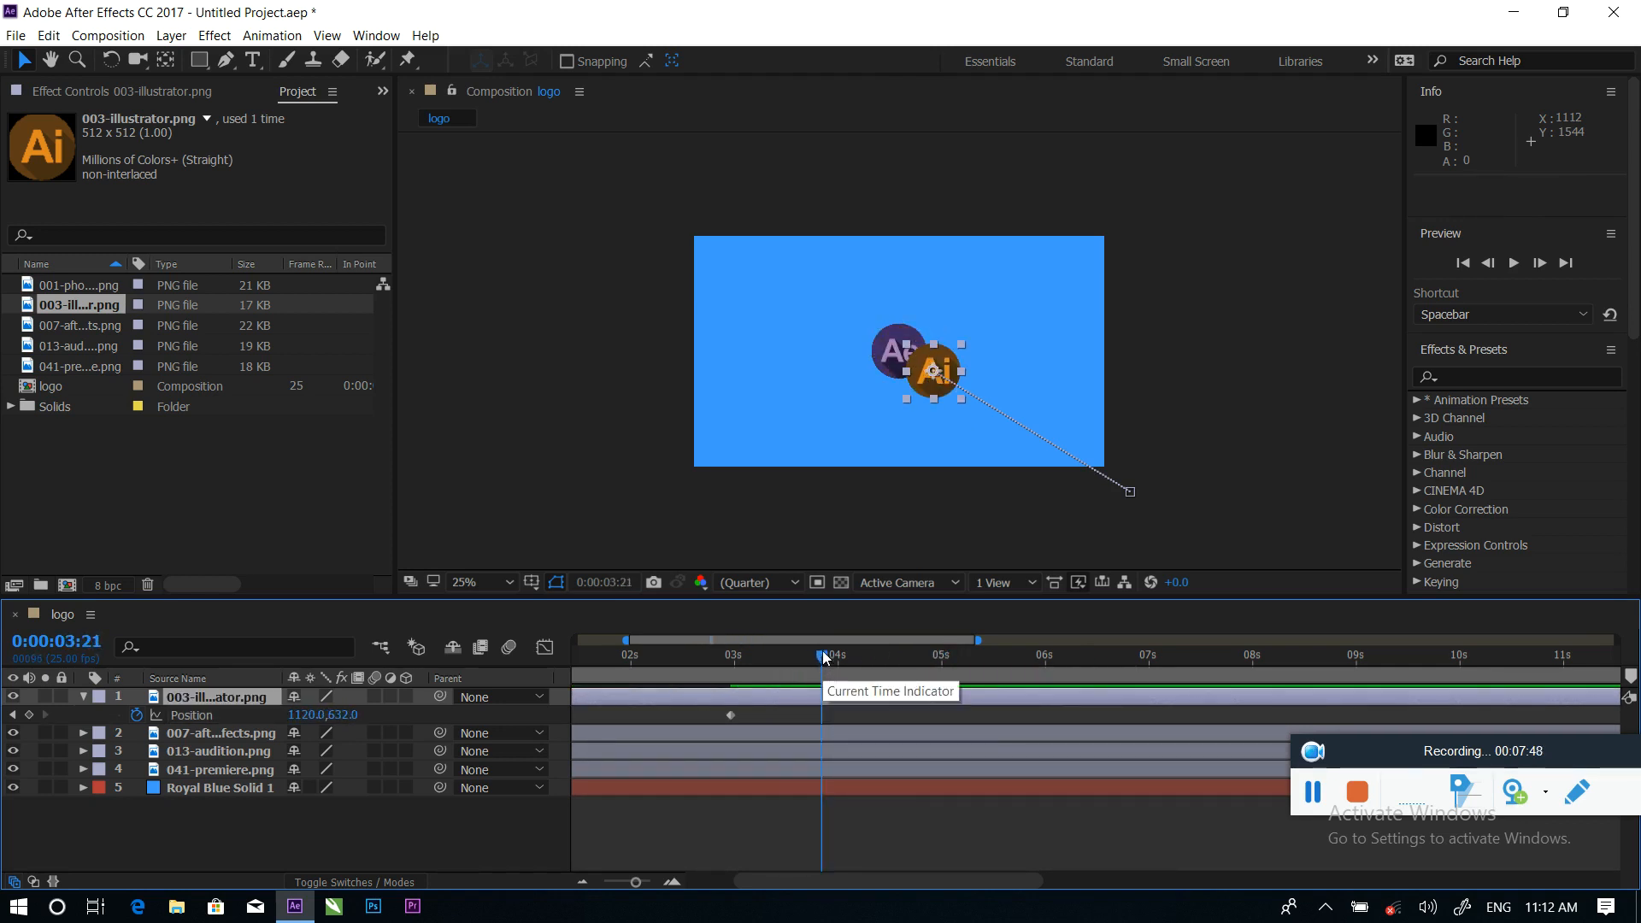
drag(822, 657, 778, 656)
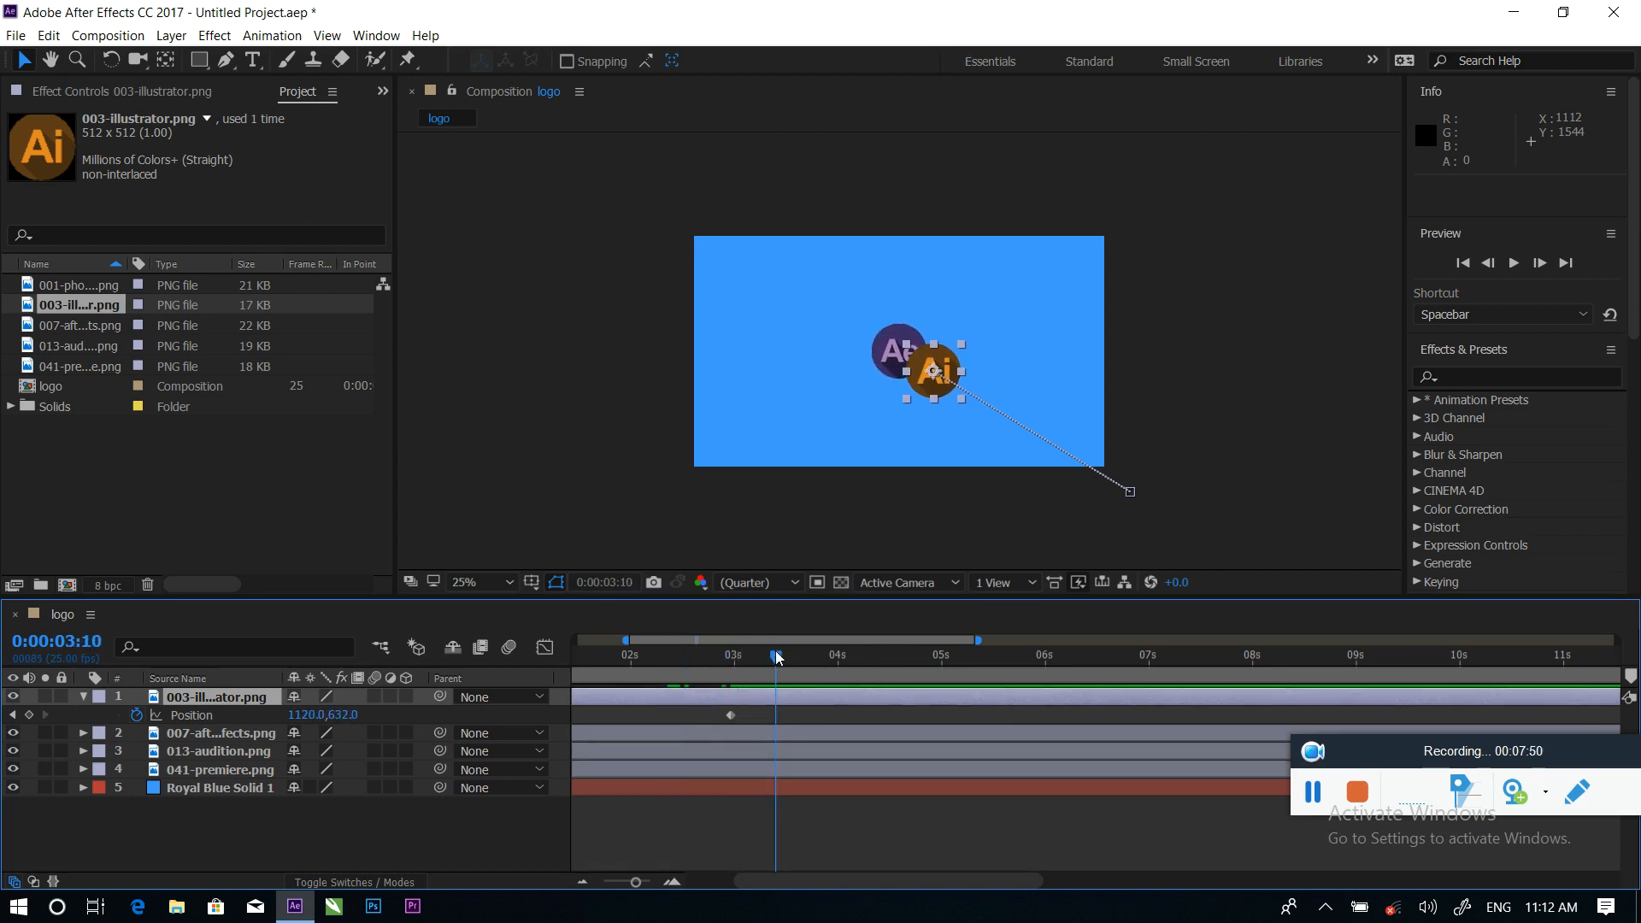
Undo the keyframe deletion, the motion-path change and the Position keyframes added at 0:00:04:00 to the four logo layers
key(ctrl+z)
click(821, 658)
key(ctrl+z)
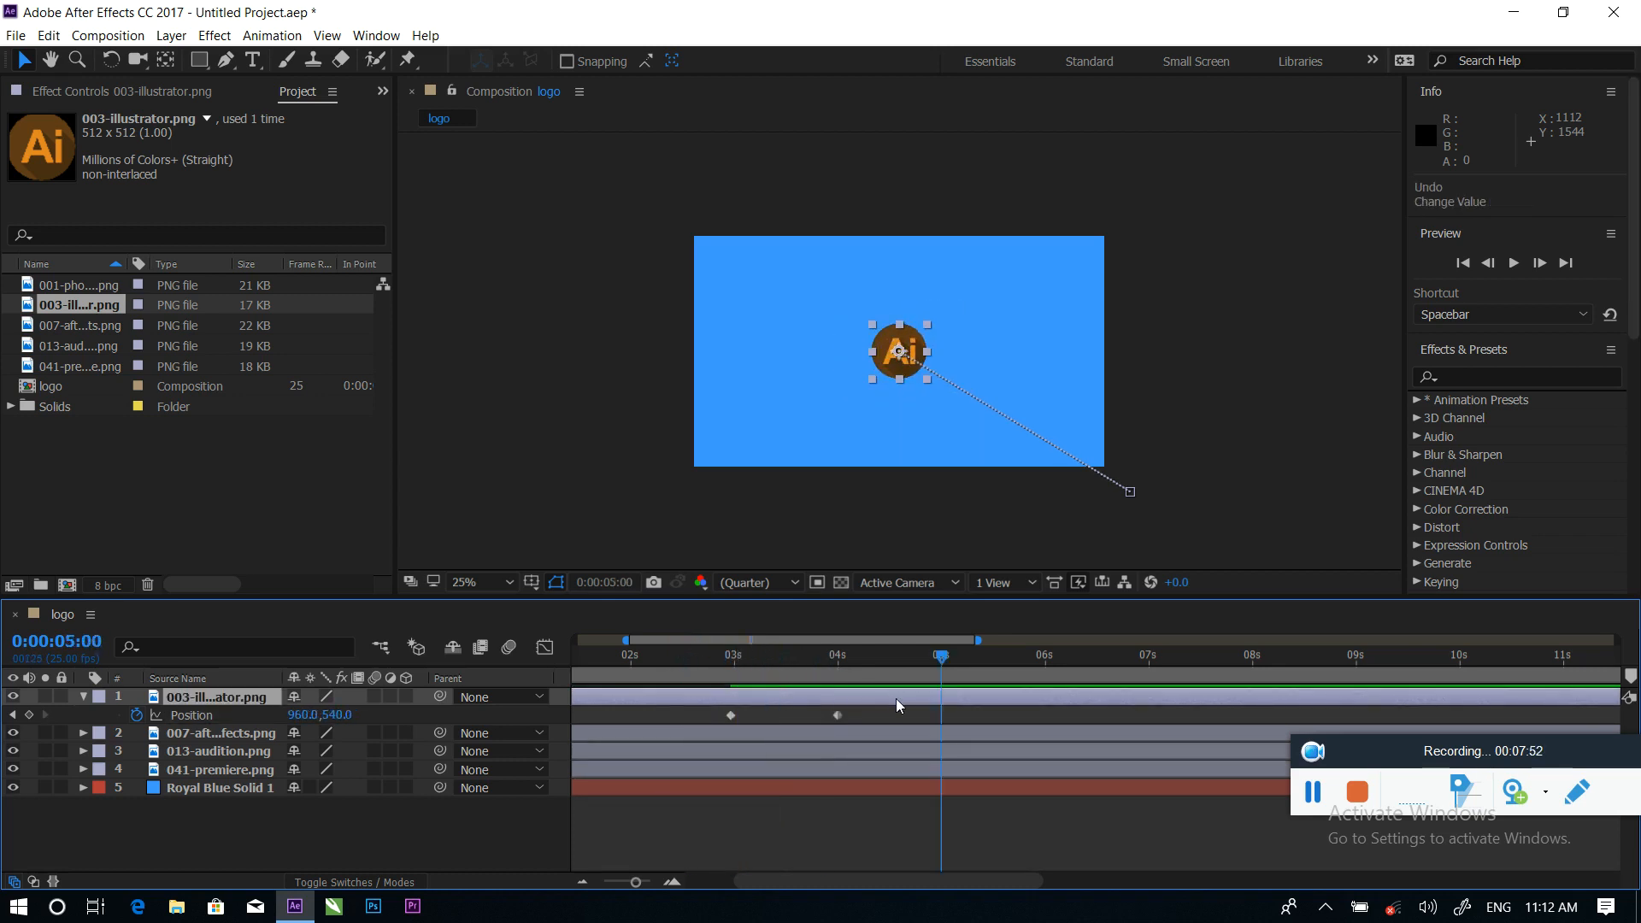
key(ctrl+z)
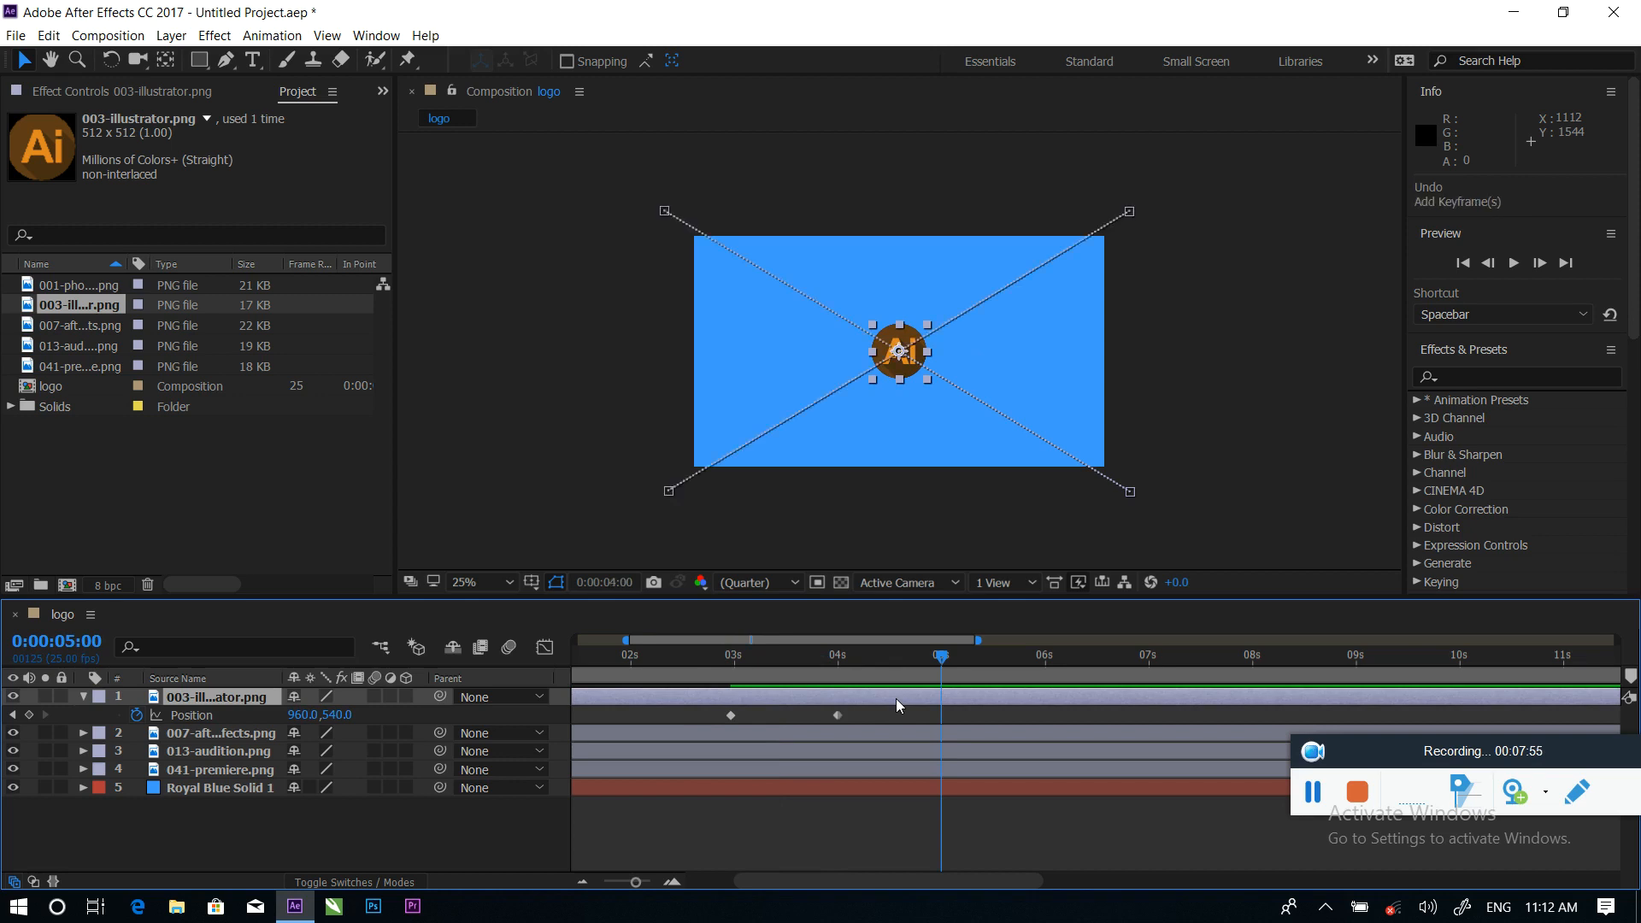
Add Position keyframes at 0:00:03:24 to all four logo layers, check them in the timeline, and collapse the layers
mouse_move(837, 660)
mouse_down()
mouse_move(641, 652)
mouse_move(831, 675)
mouse_up()
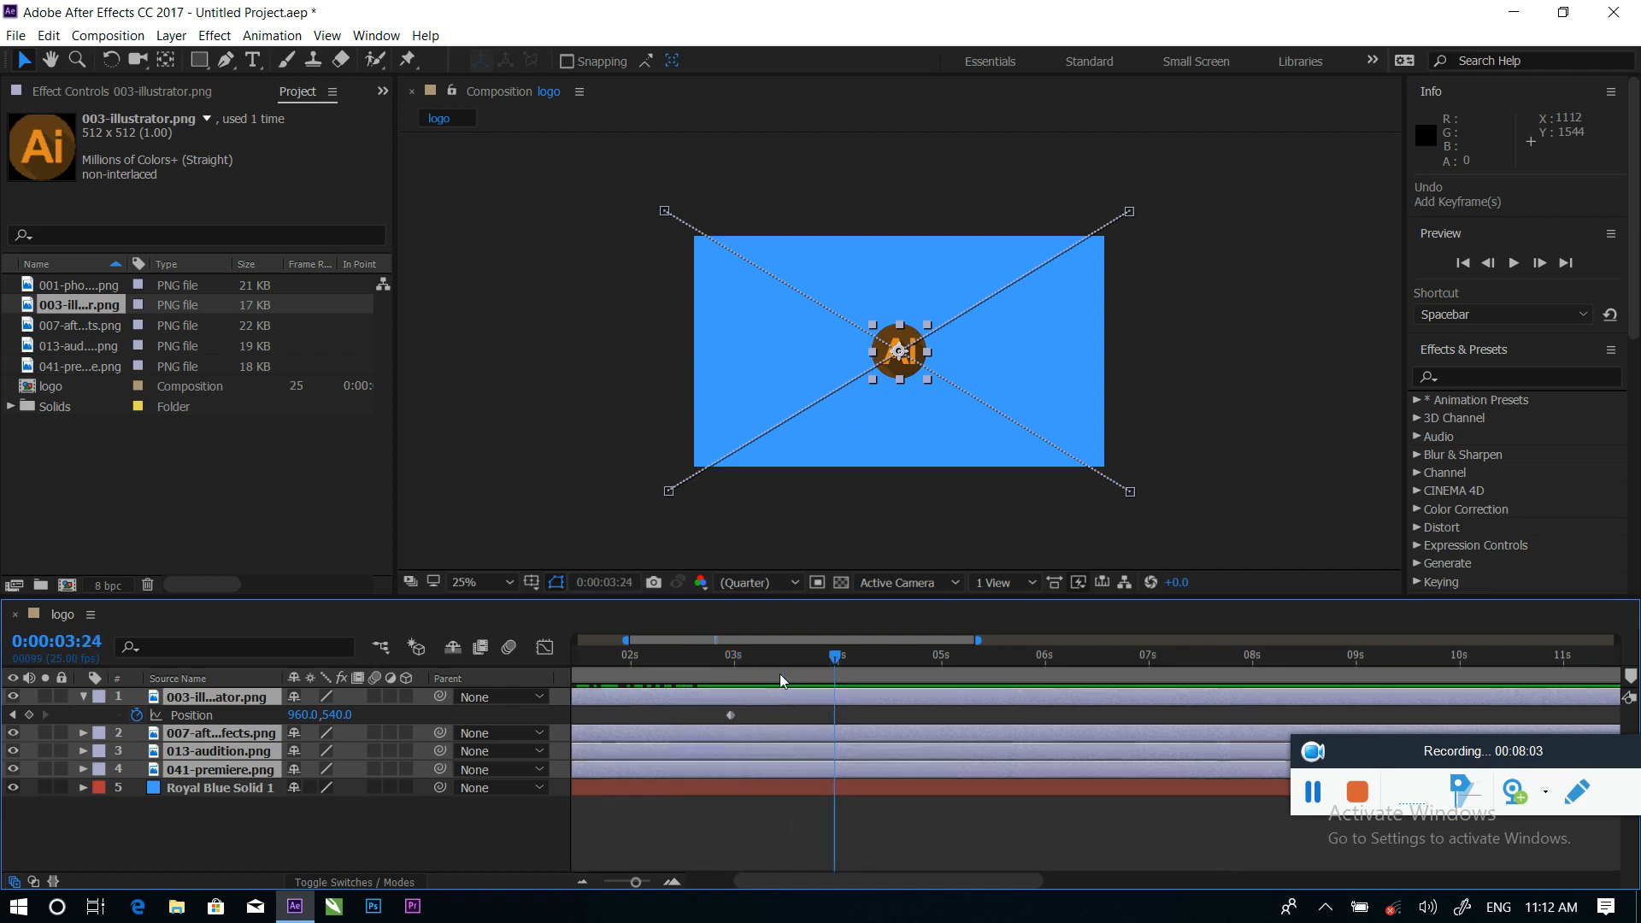
click(29, 715)
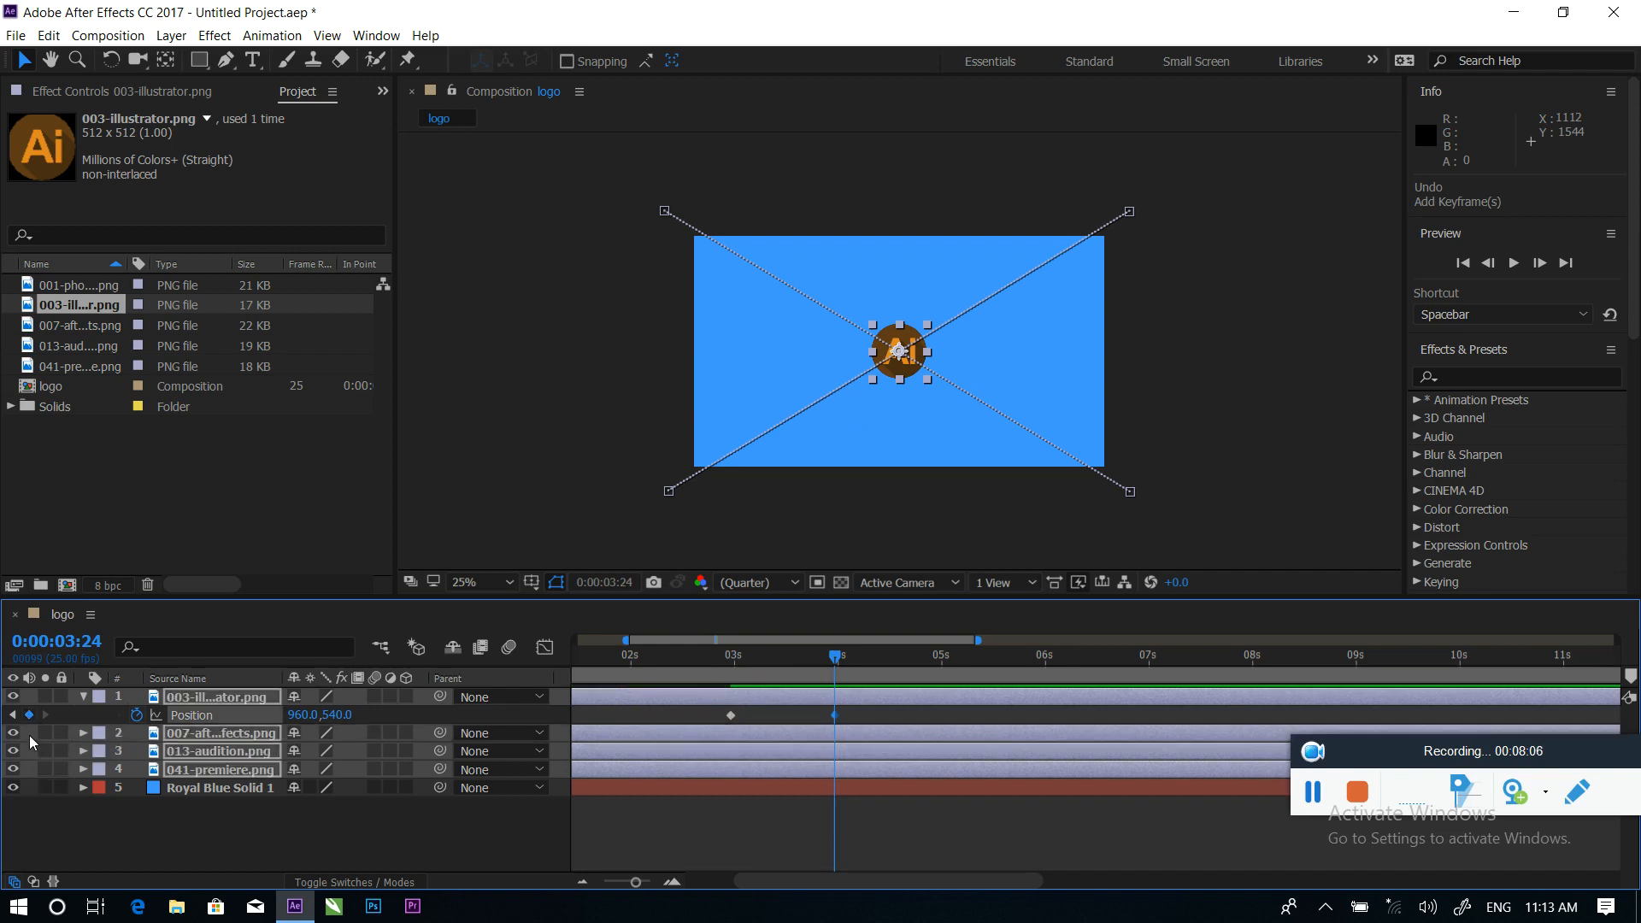
click(84, 734)
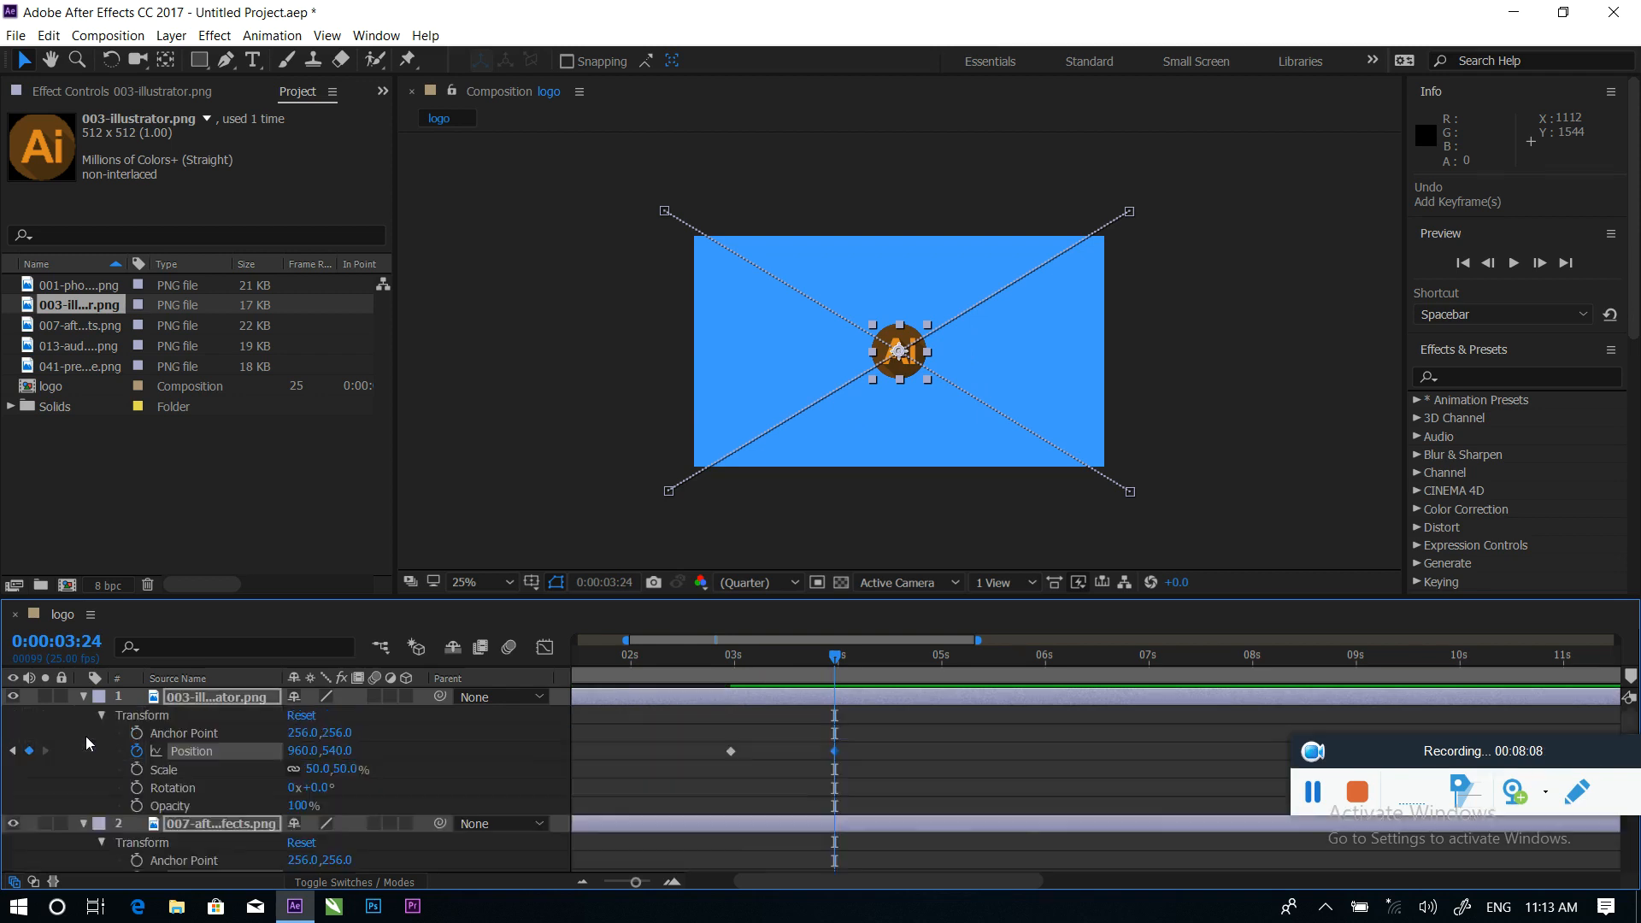
click(84, 753)
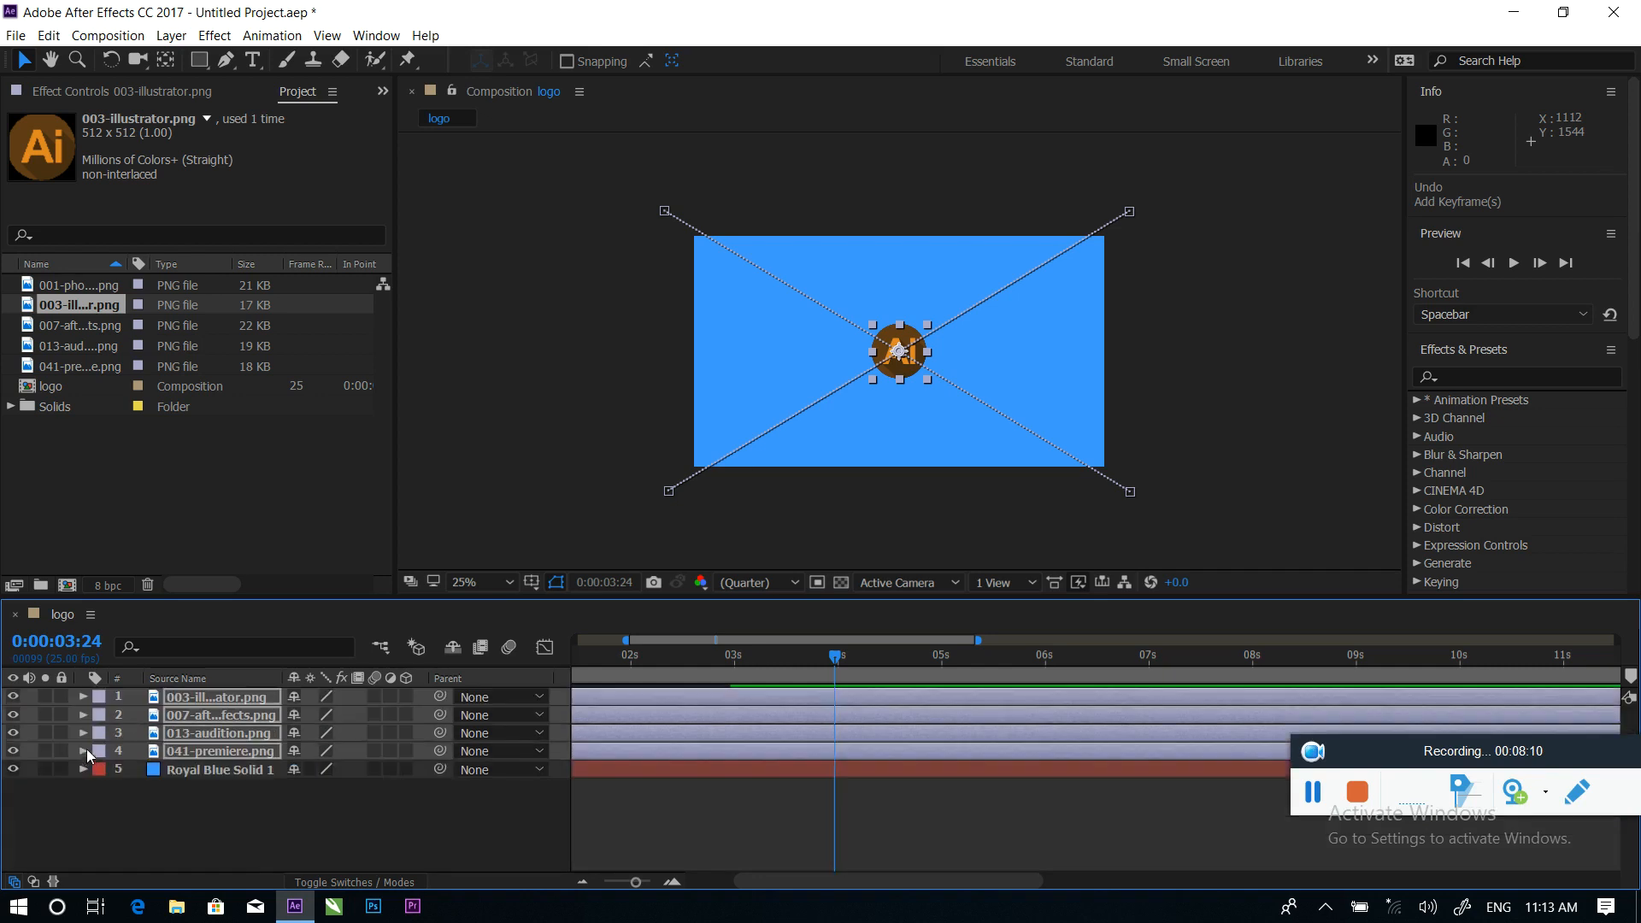
click(85, 700)
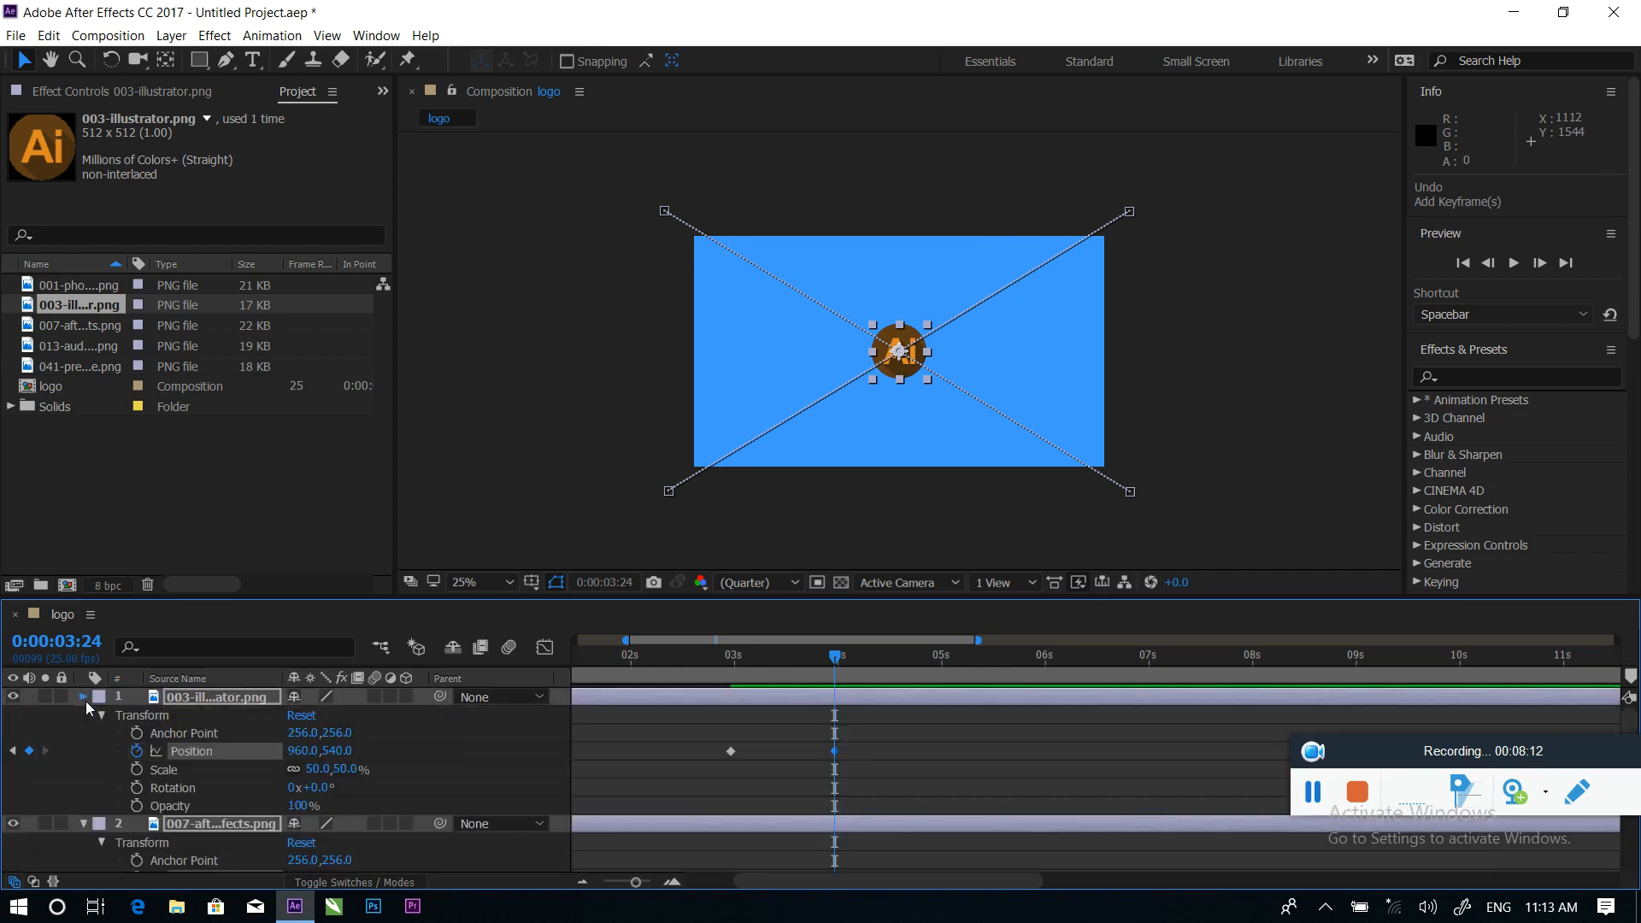
click(86, 701)
key(p)
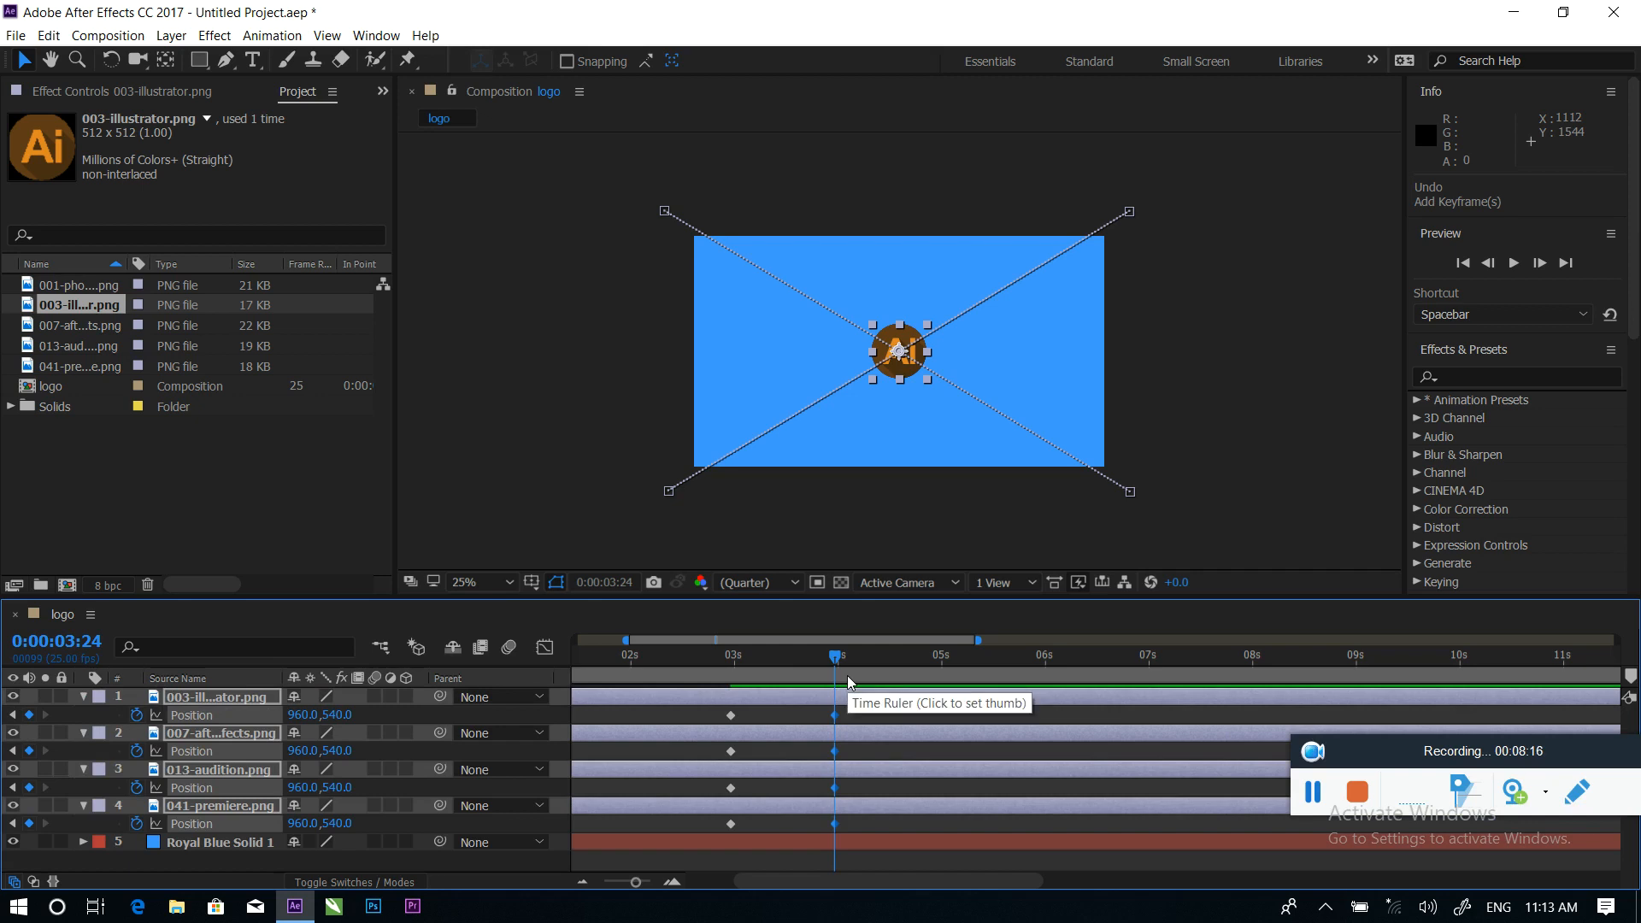
key(p)
Set the current time to 0:00:04:24 and select only the Illustrator logo layer
drag(834, 656, 938, 669)
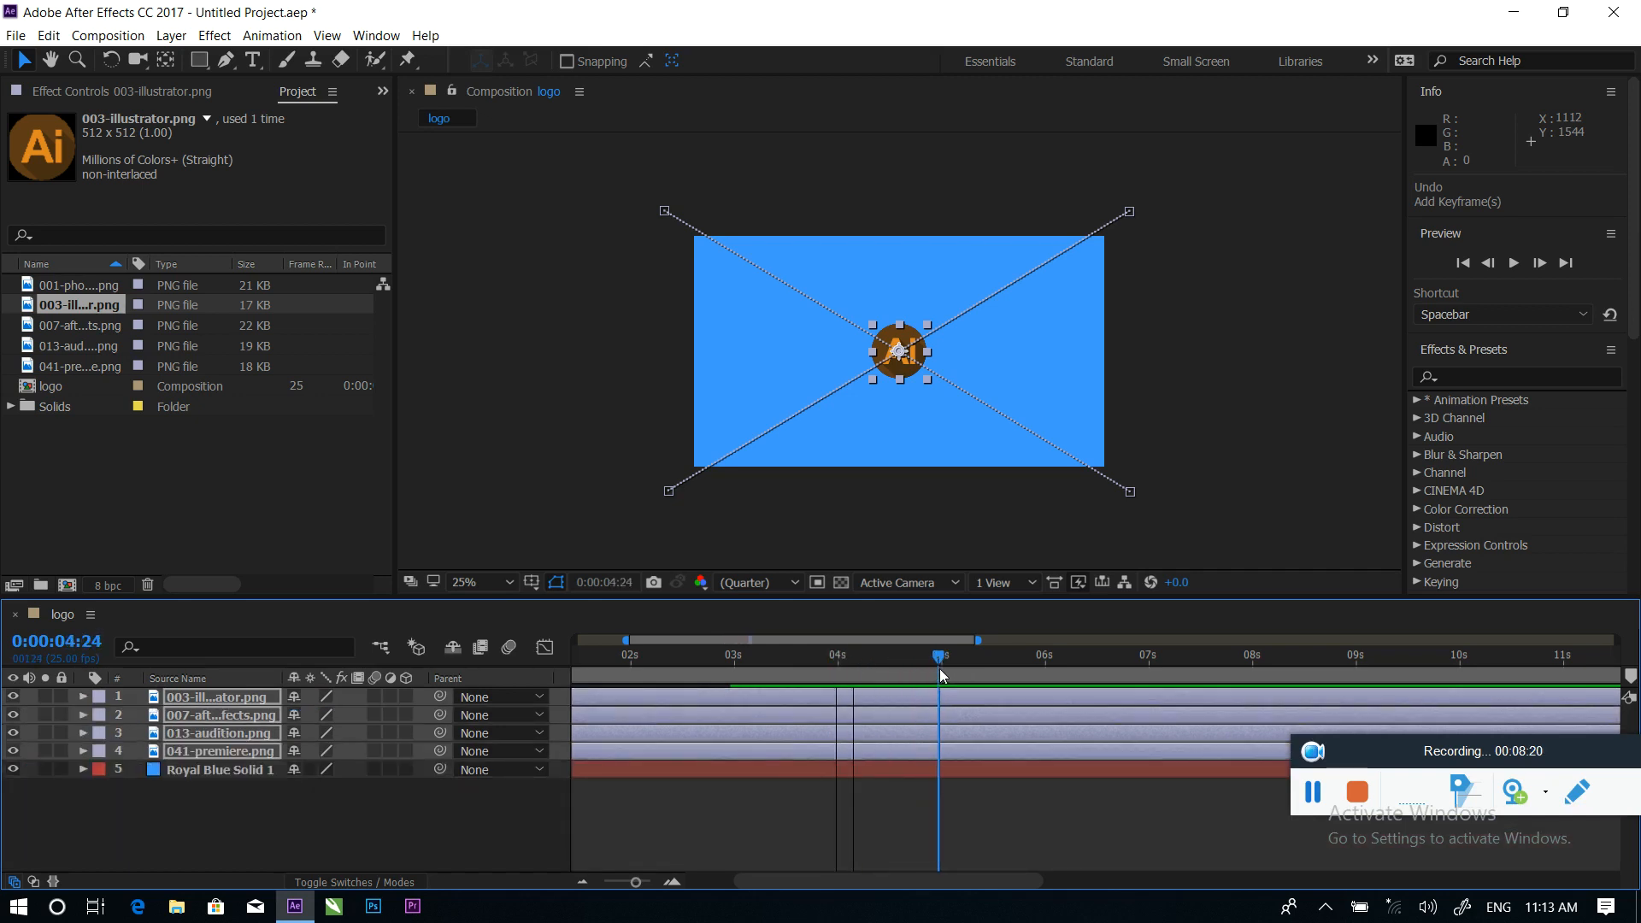
click(192, 699)
click(181, 828)
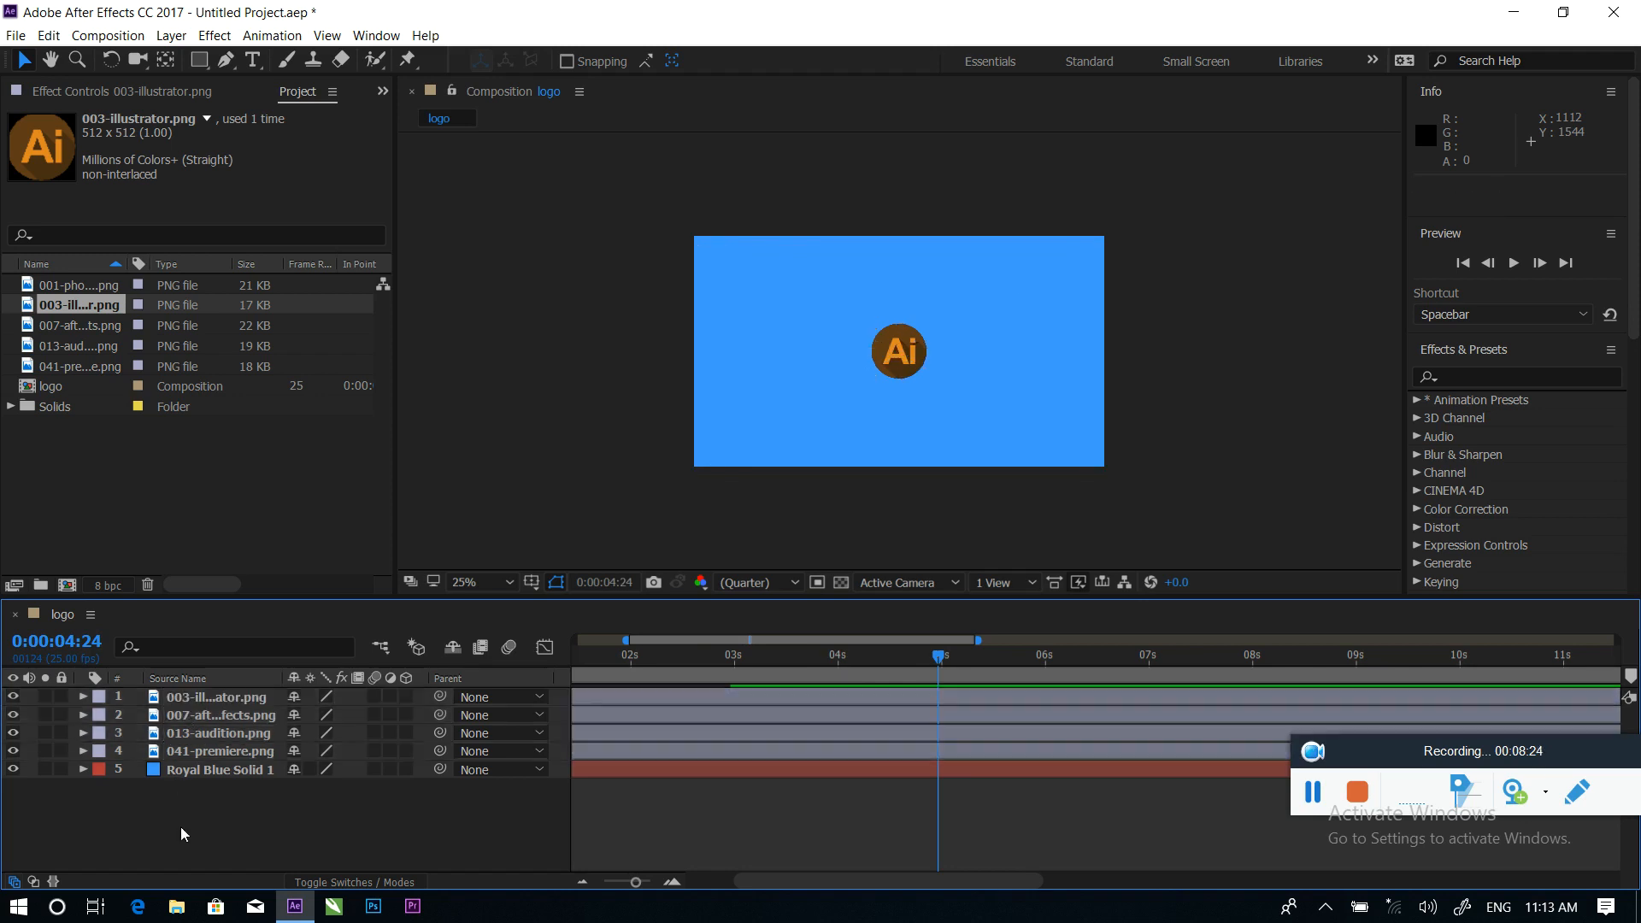
click(193, 701)
Try to move the Illustrator logo diagonally toward the frame's lower-right corner directly in the composition view
click(911, 359)
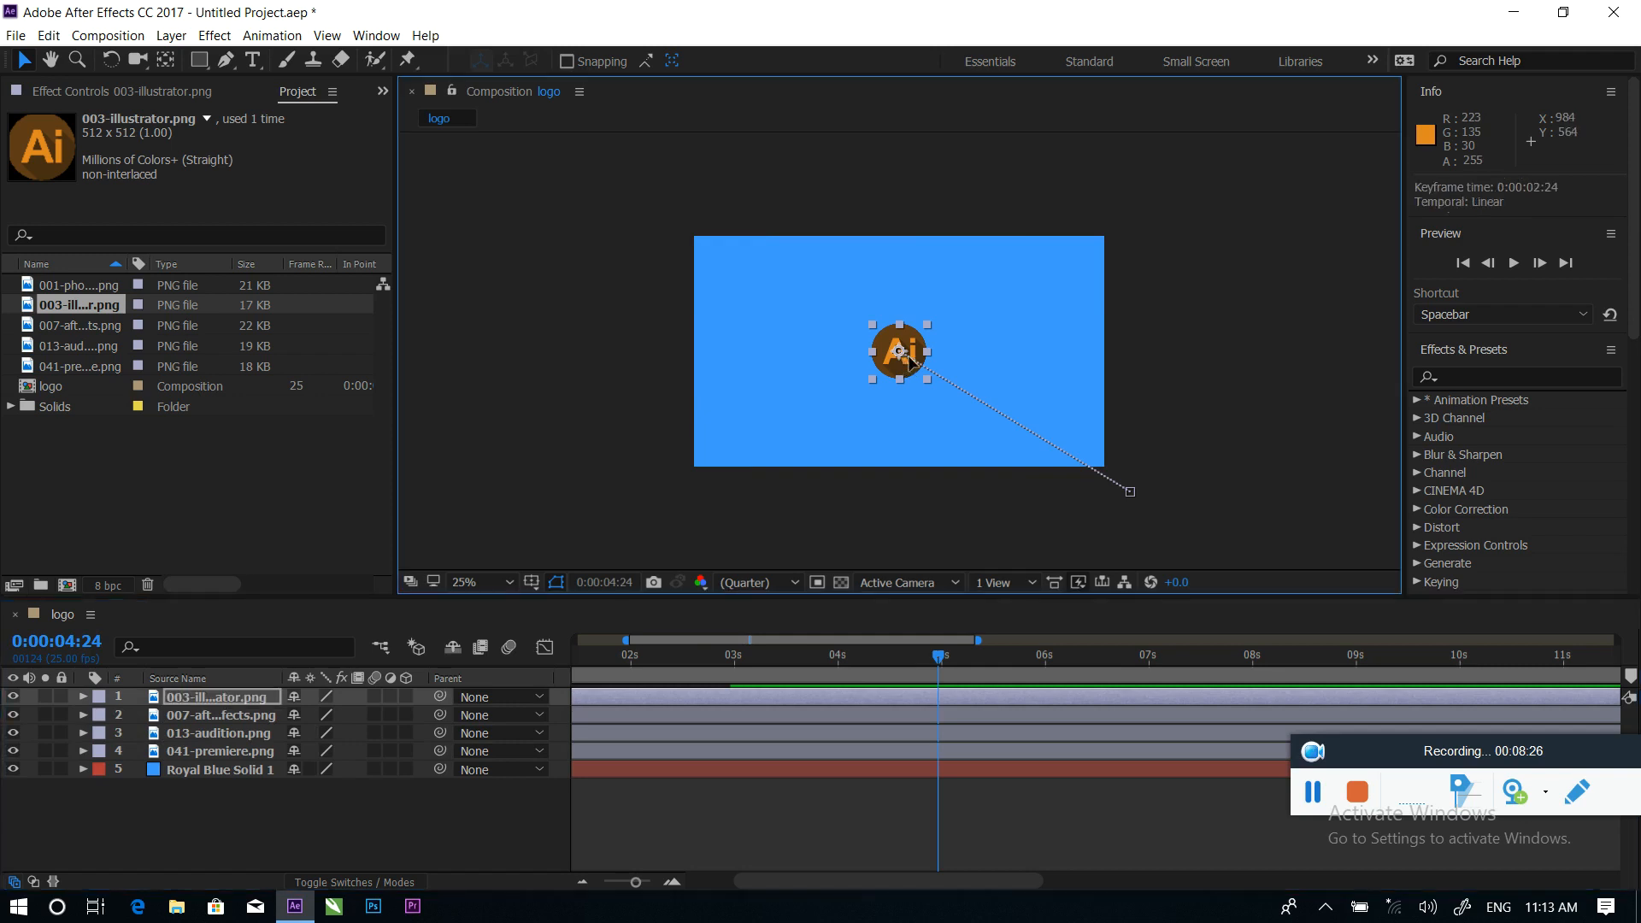
drag(910, 356, 962, 391)
key(ctrl+z)
key(ctrl+z)
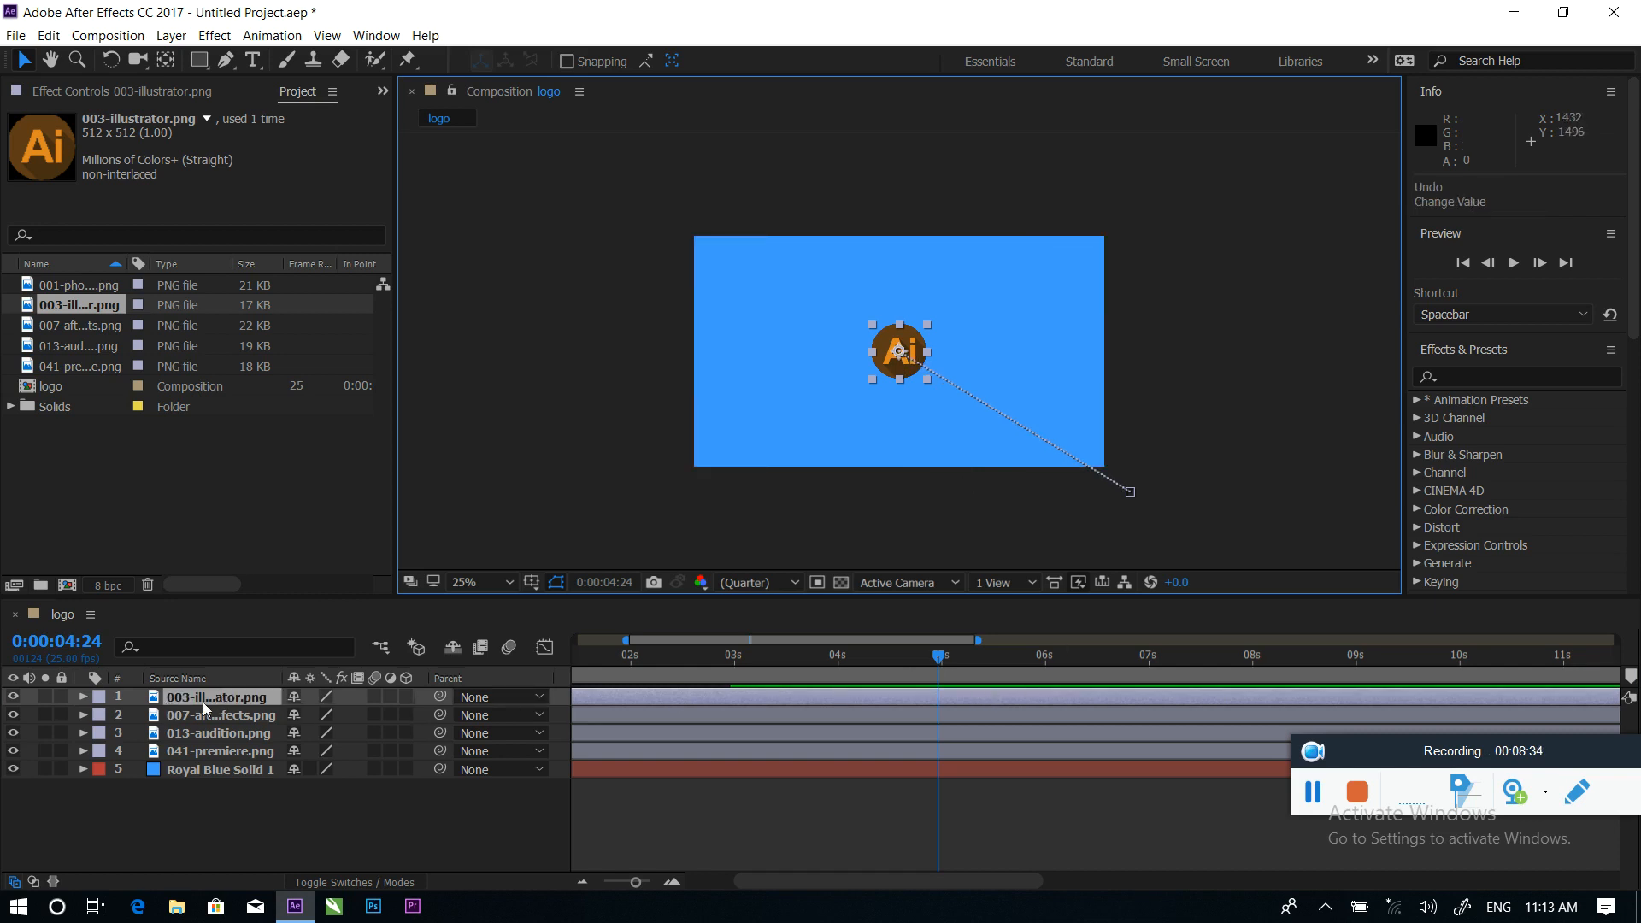
Set the Illustrator logo's Position to 1472, 859 at 0:00:04:24
key(p)
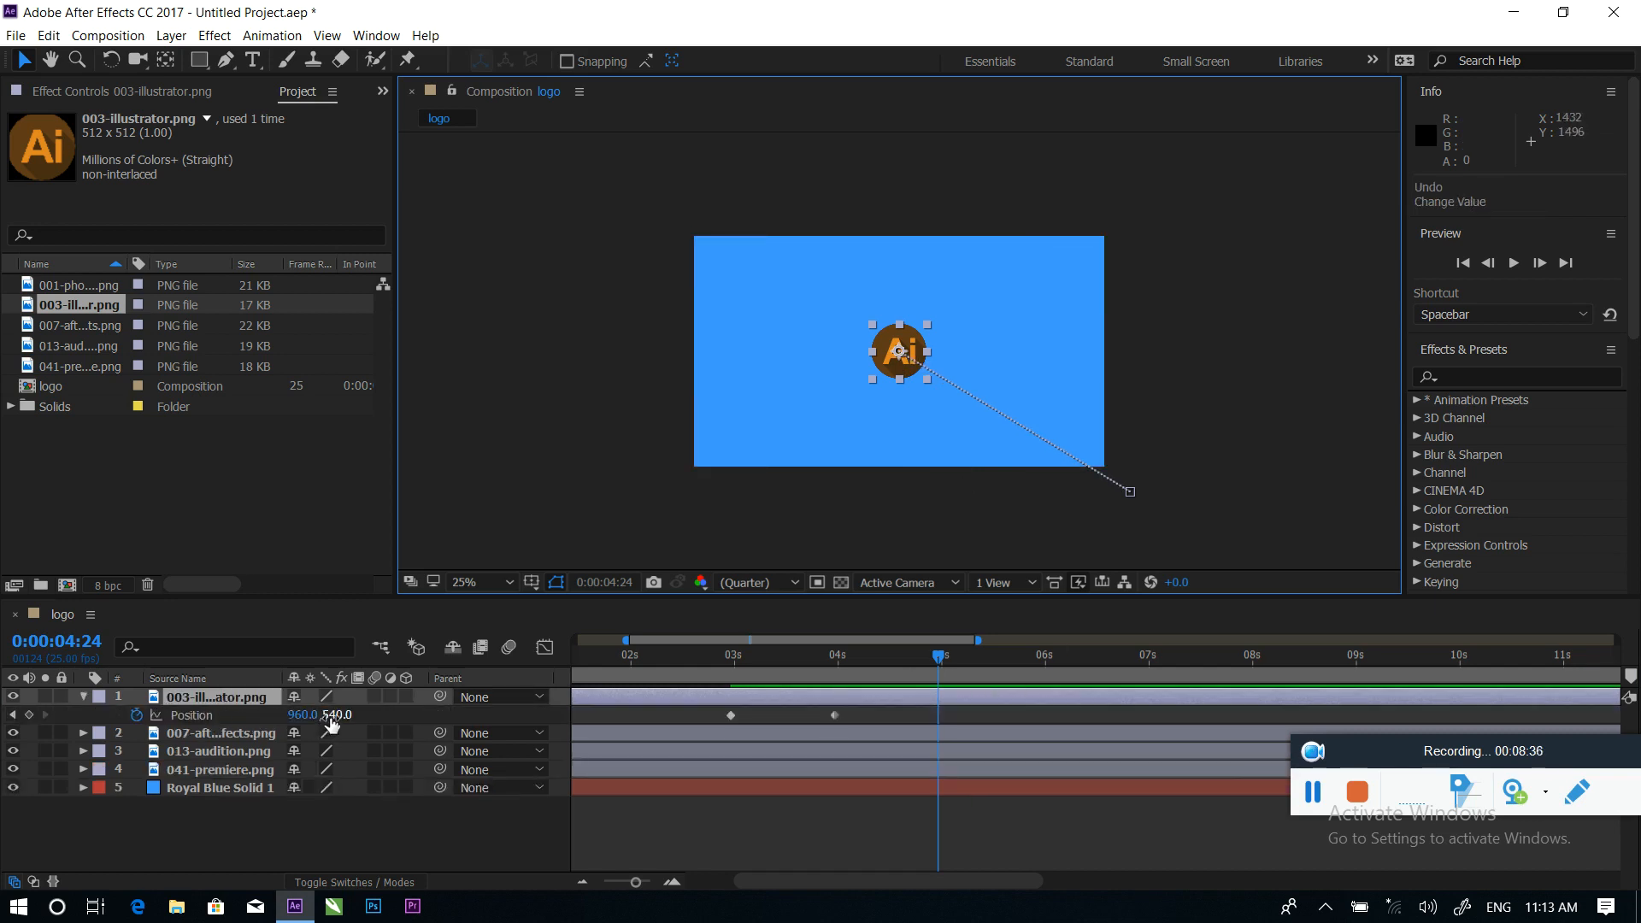
drag(336, 716, 730, 722)
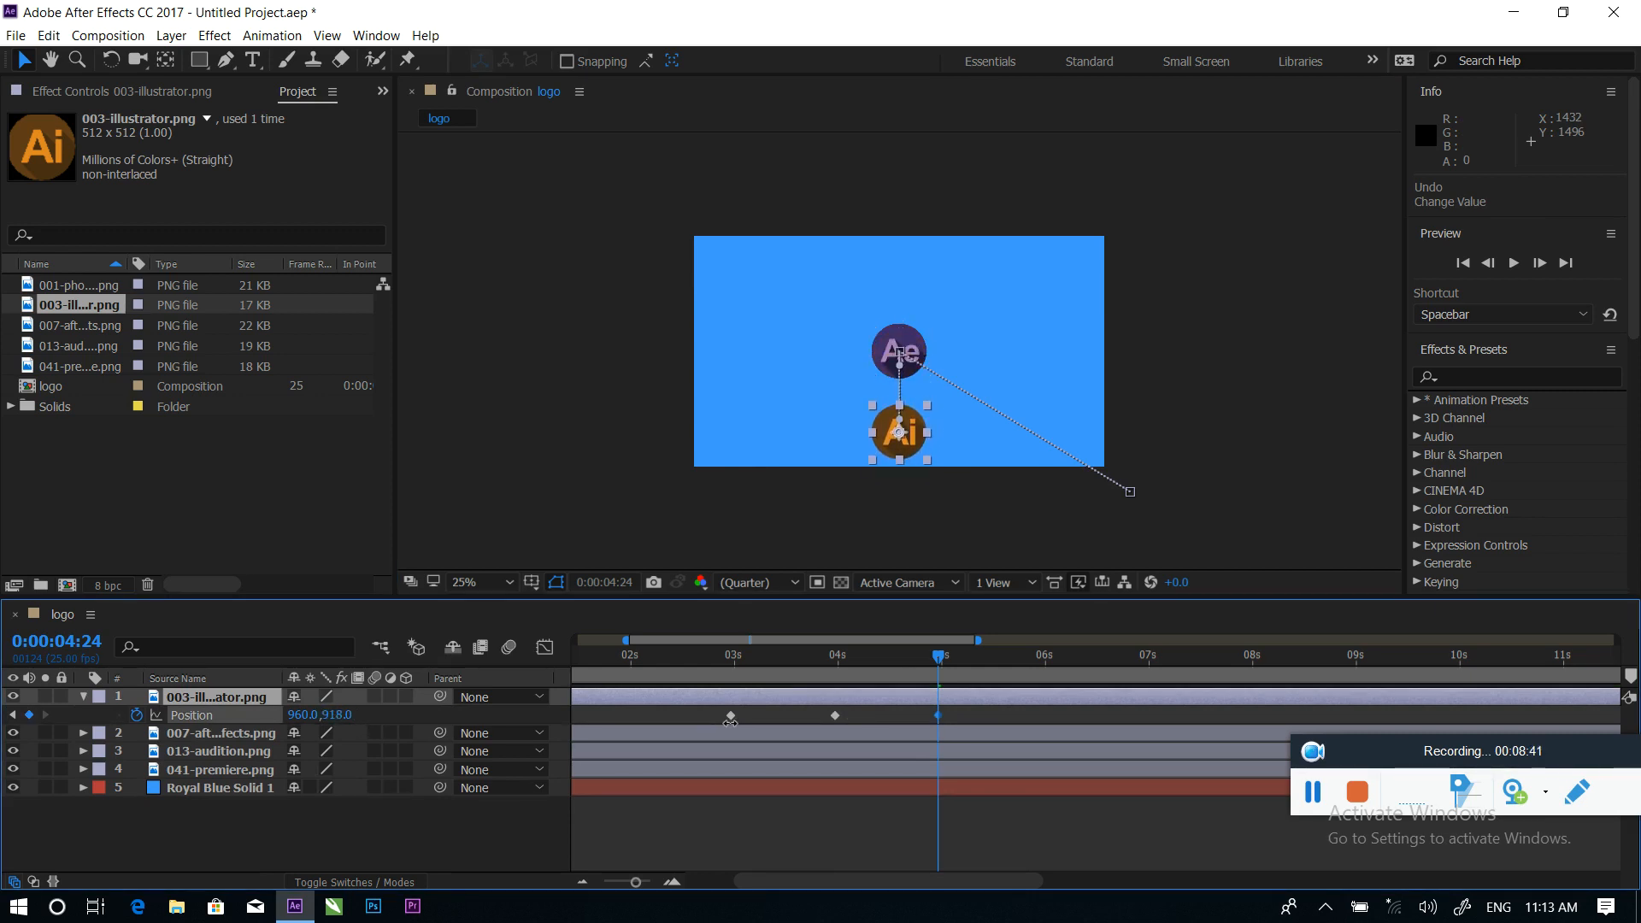
drag(299, 714, 524, 716)
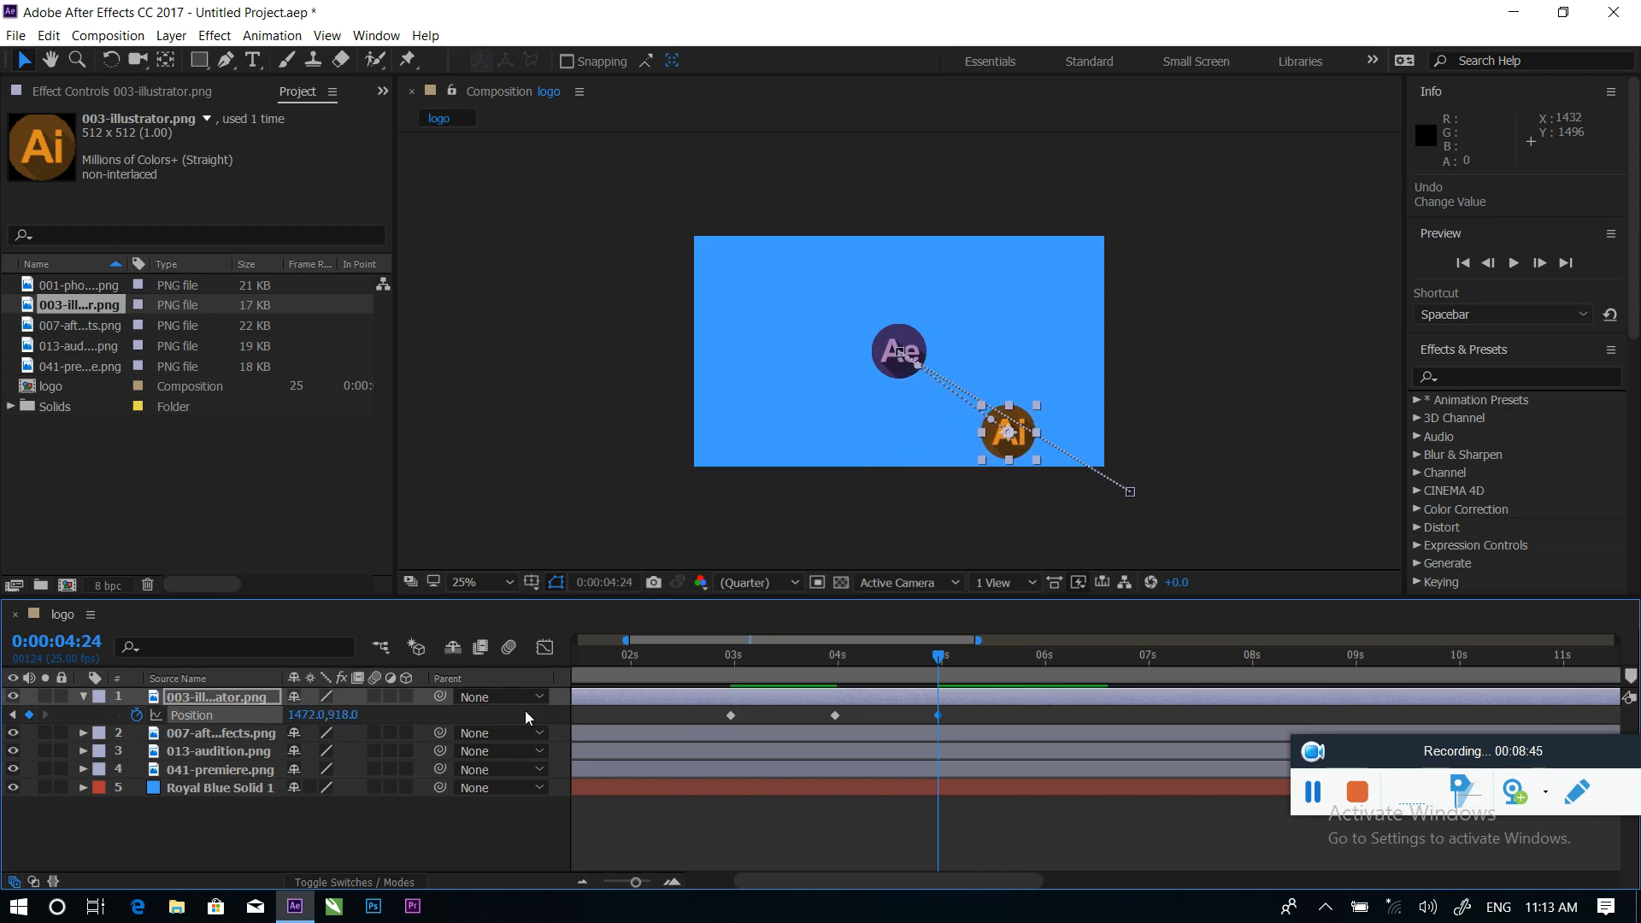
drag(346, 715, 279, 721)
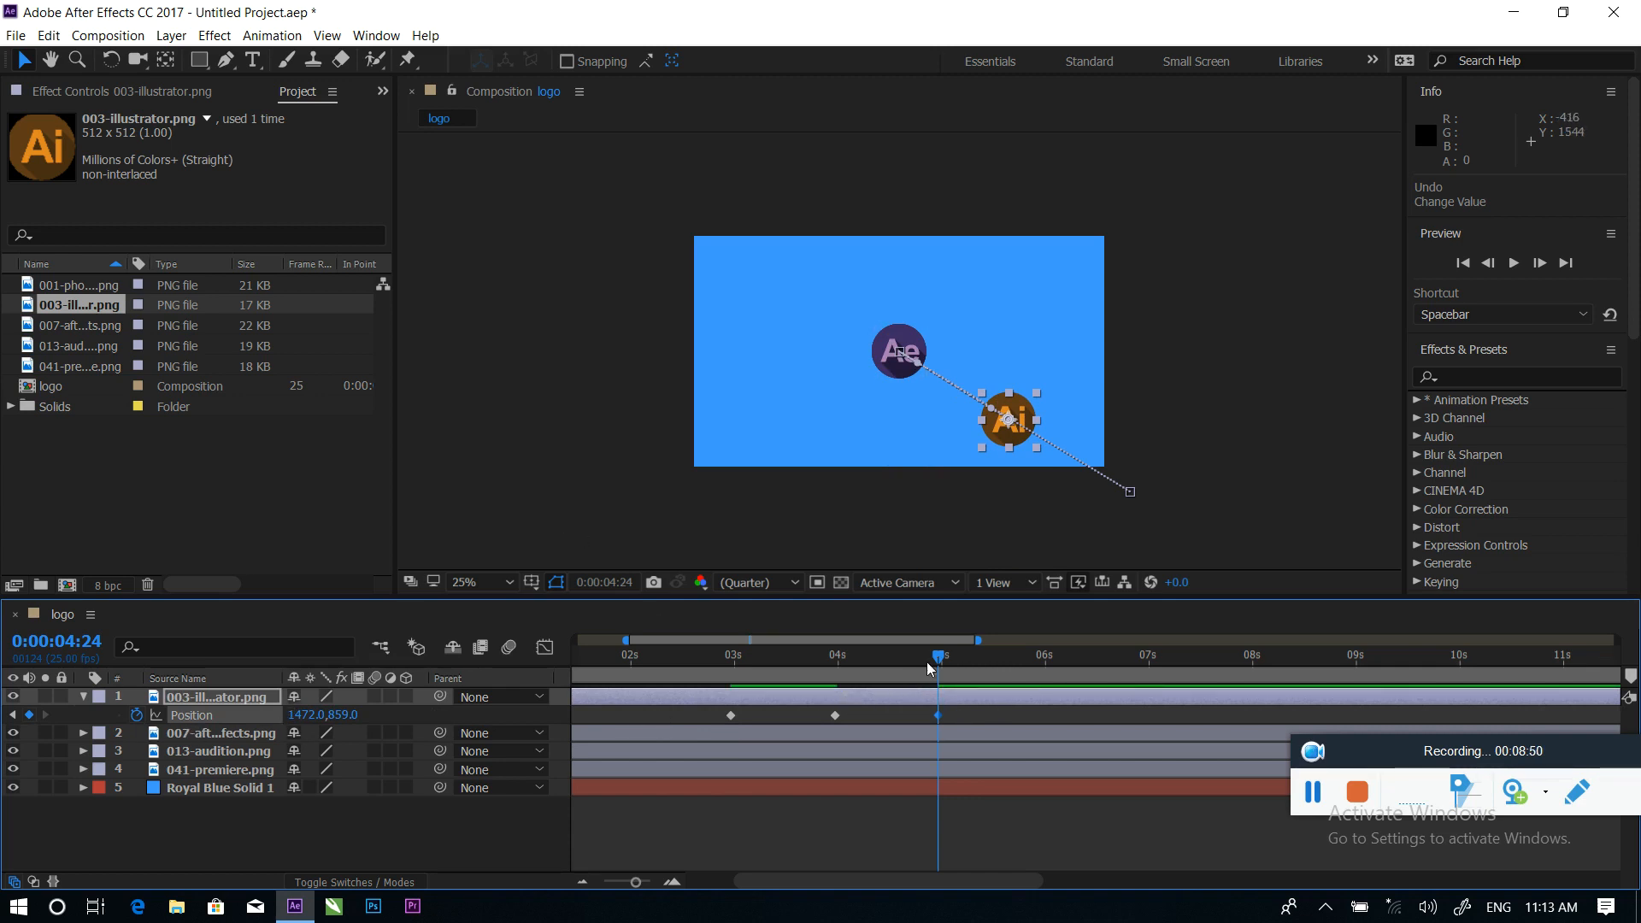
mouse_move(926, 661)
mouse_down()
mouse_move(750, 667)
mouse_move(939, 675)
mouse_up()
Move the After Effects logo toward the frame's upper-right corner to about 1468, 216 at 0:00:04:24
click(208, 732)
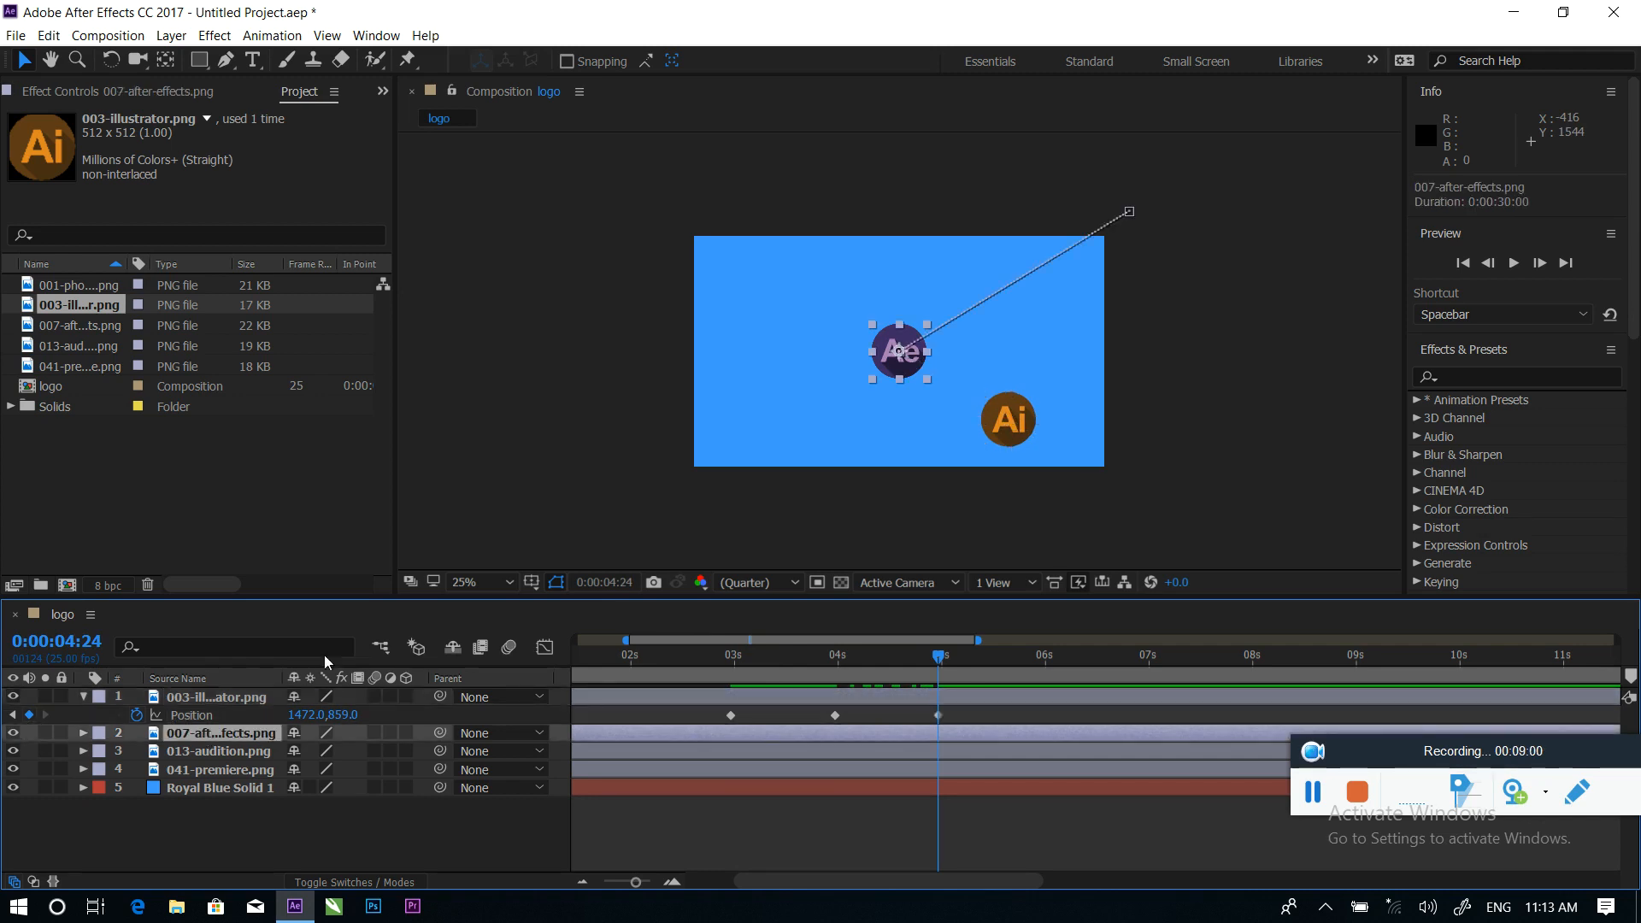
click(898, 351)
key(ctrl+z)
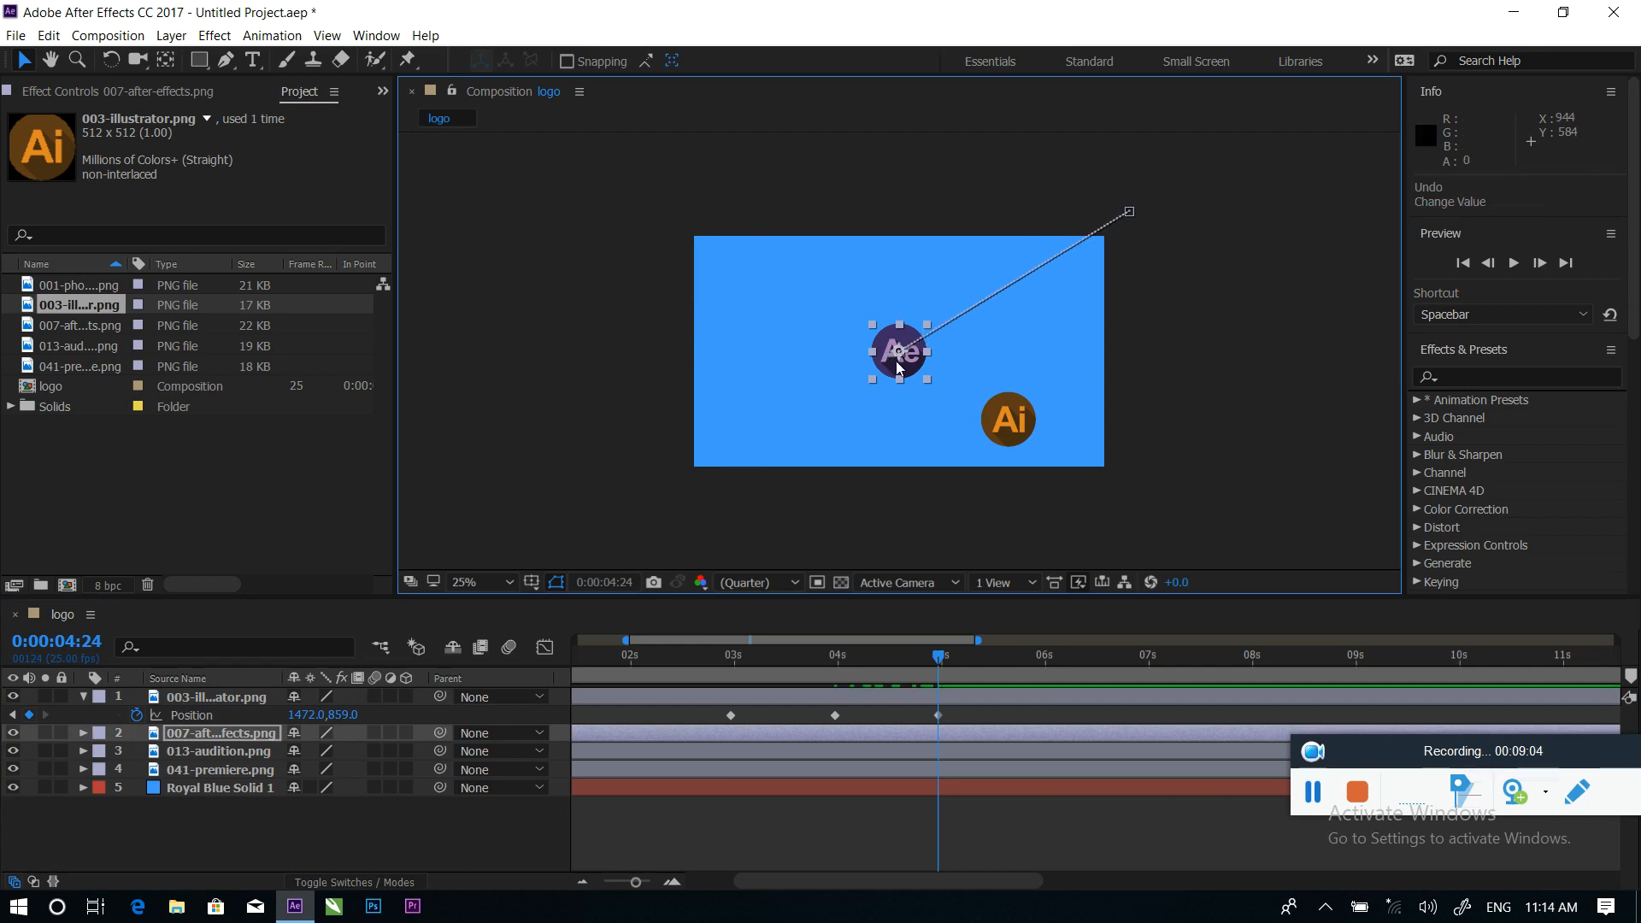
drag(899, 367, 1001, 296)
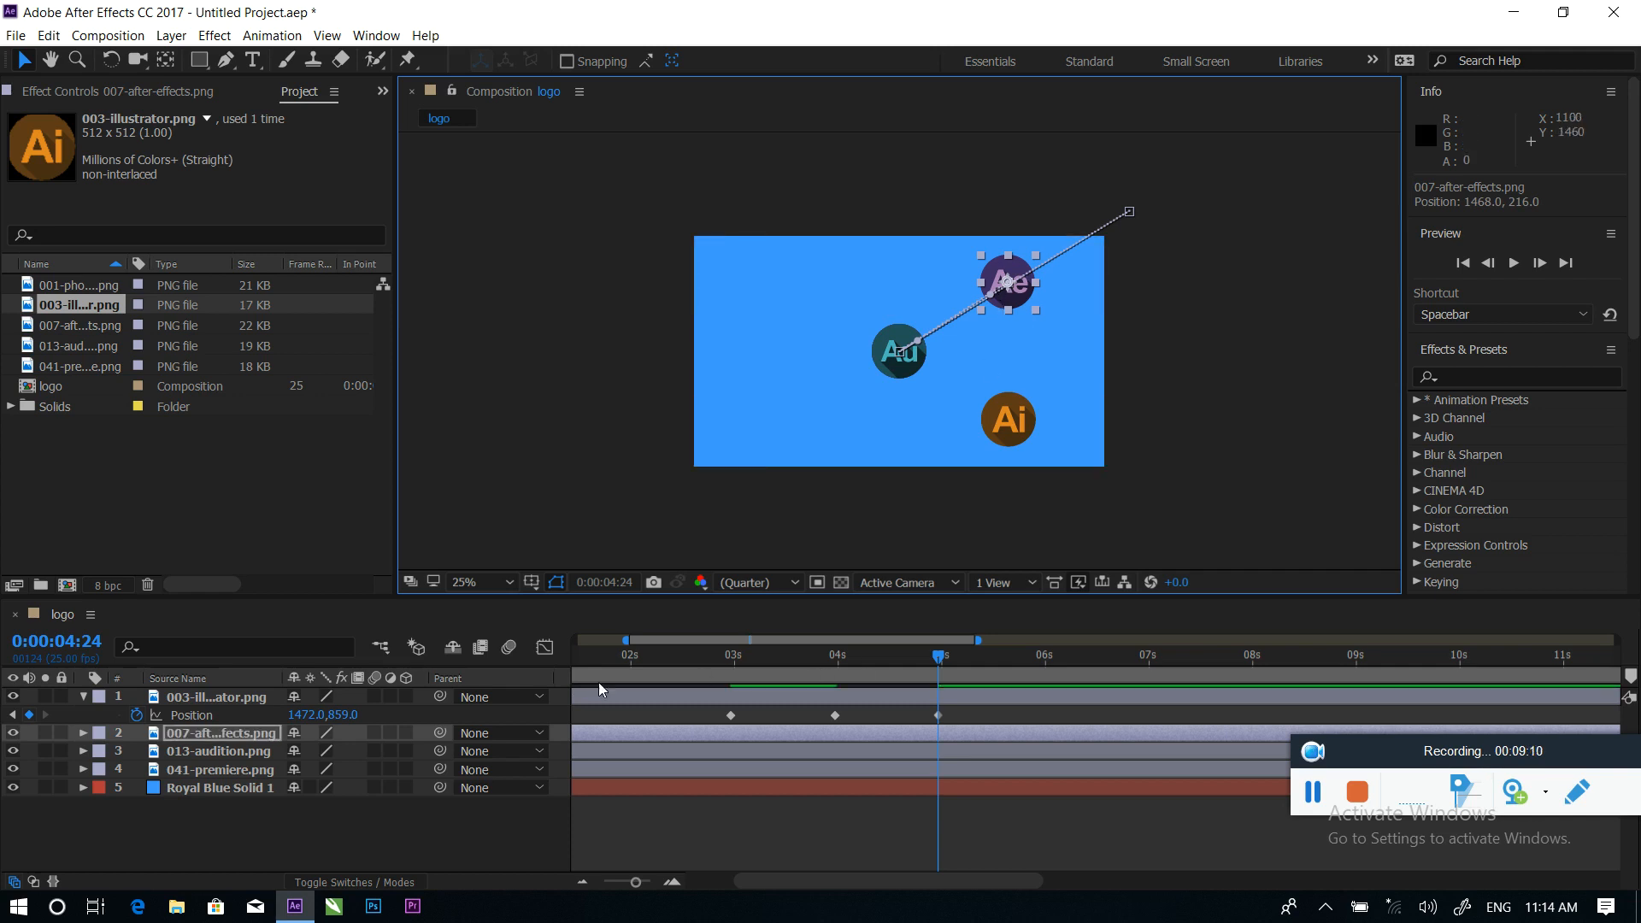
Move the Audition logo to about 384, 196 and the Premiere logo to about 388, 876 at 0:00:04:24
click(207, 748)
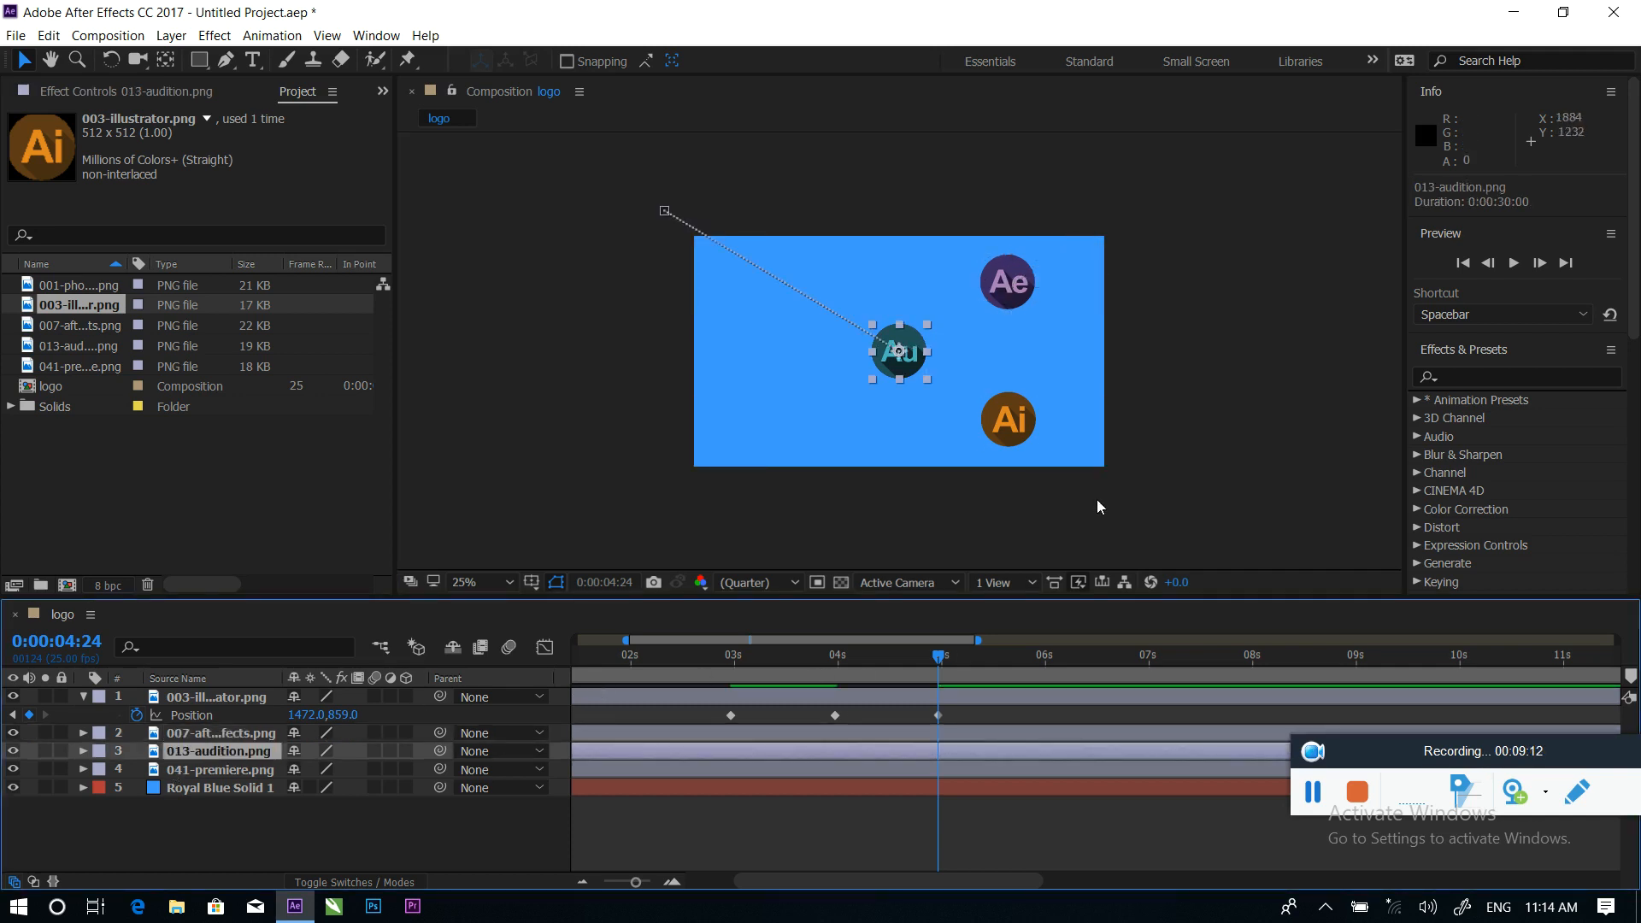
drag(900, 363, 776, 293)
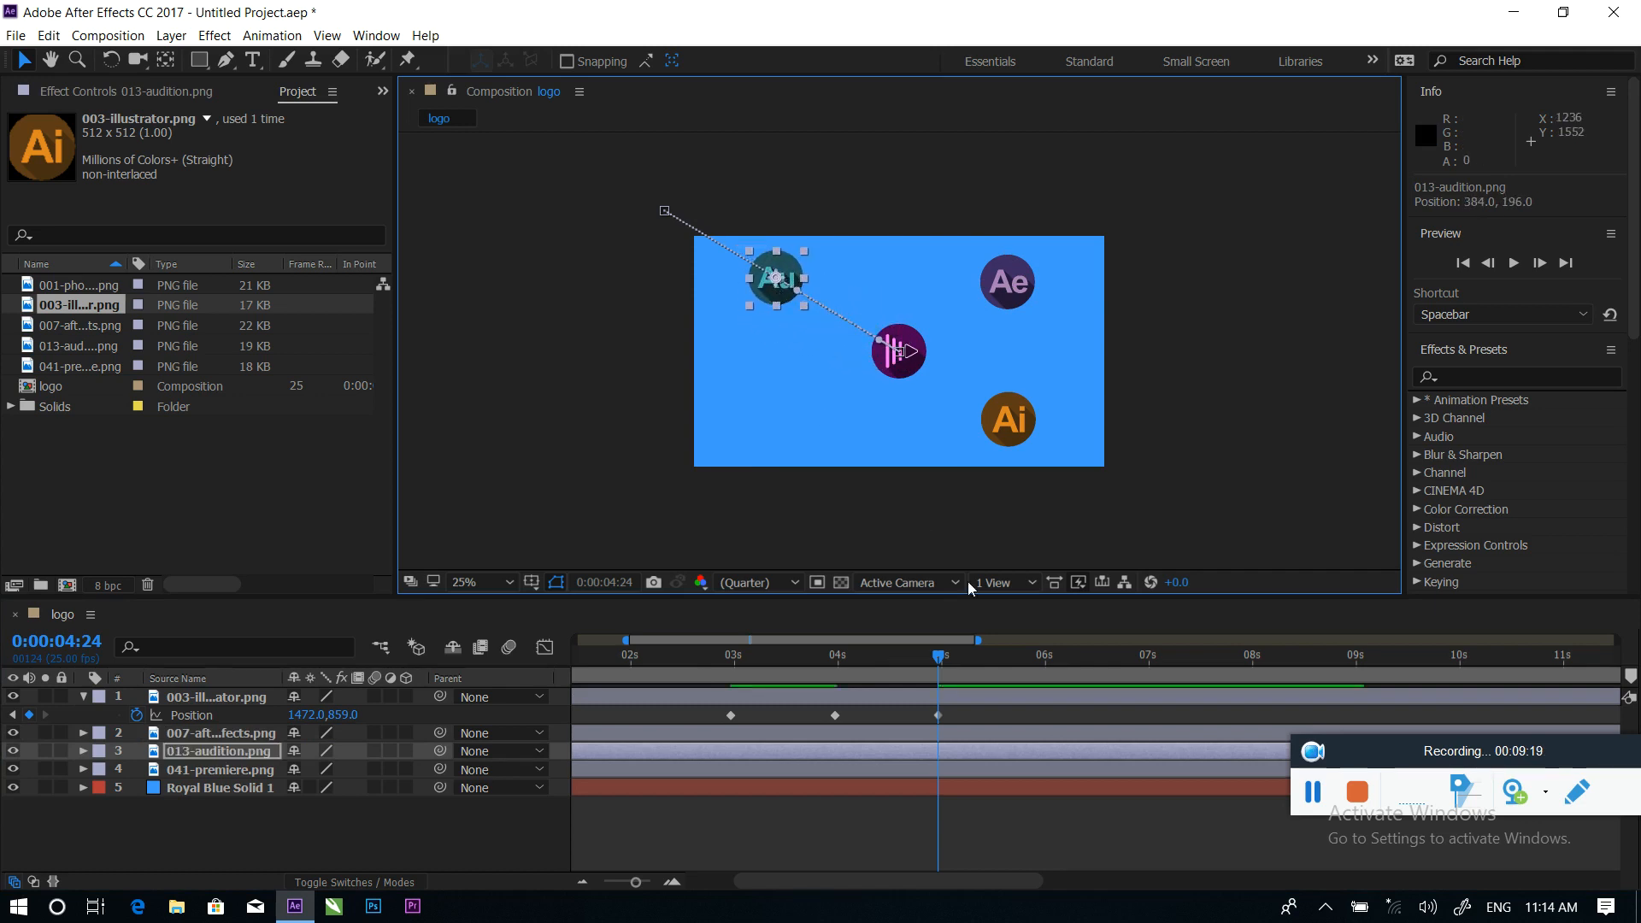
click(224, 772)
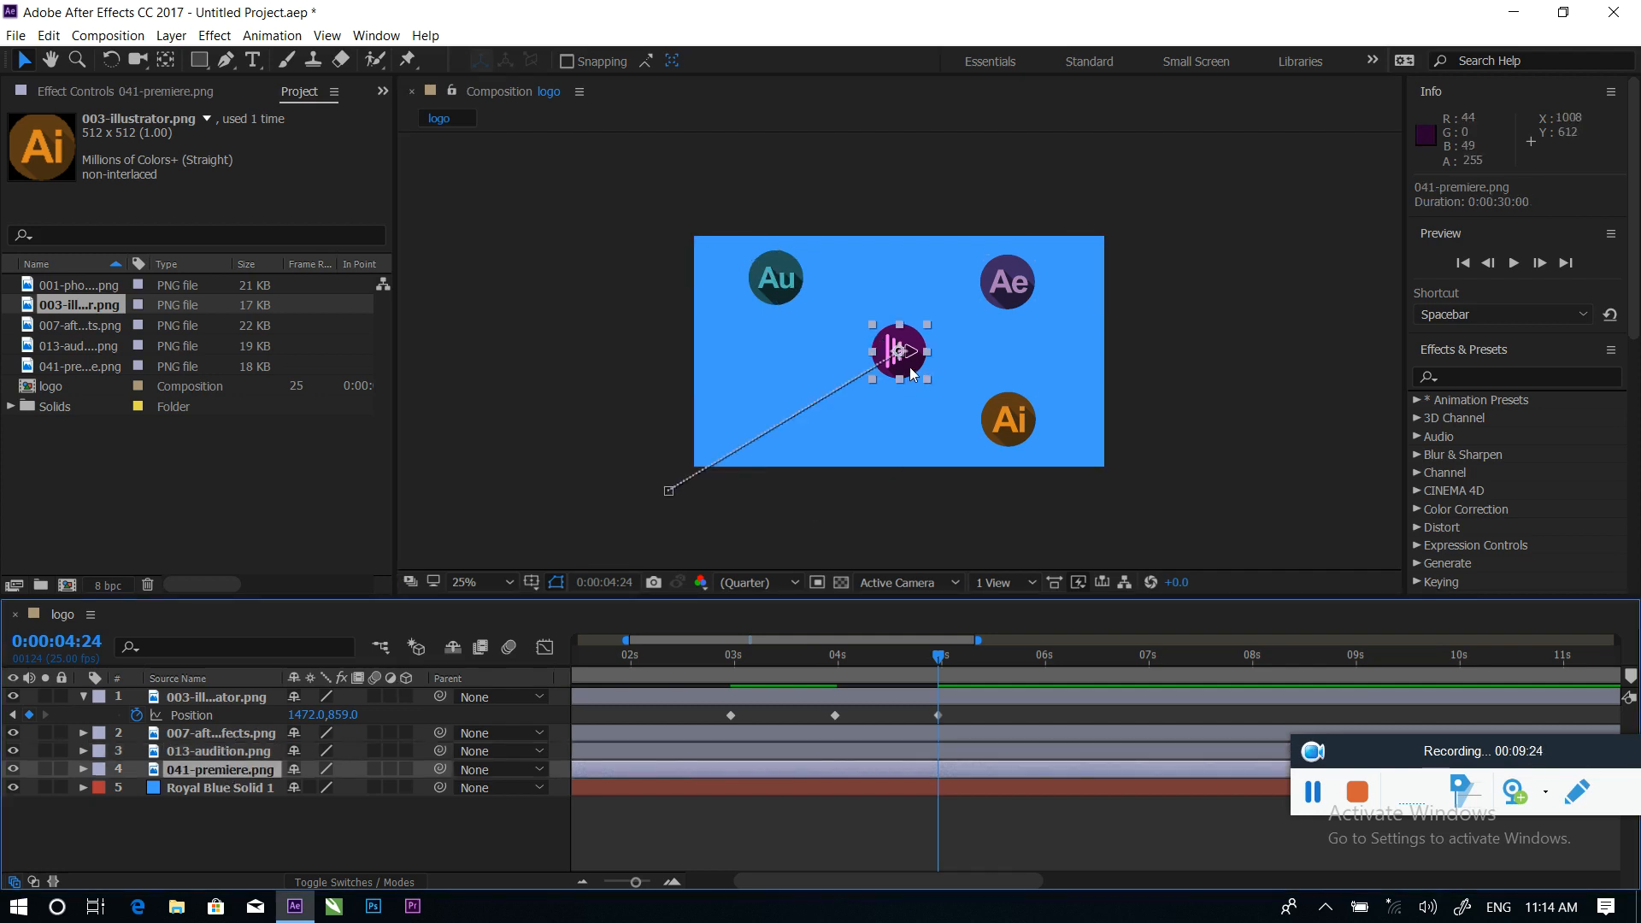
drag(909, 367, 788, 437)
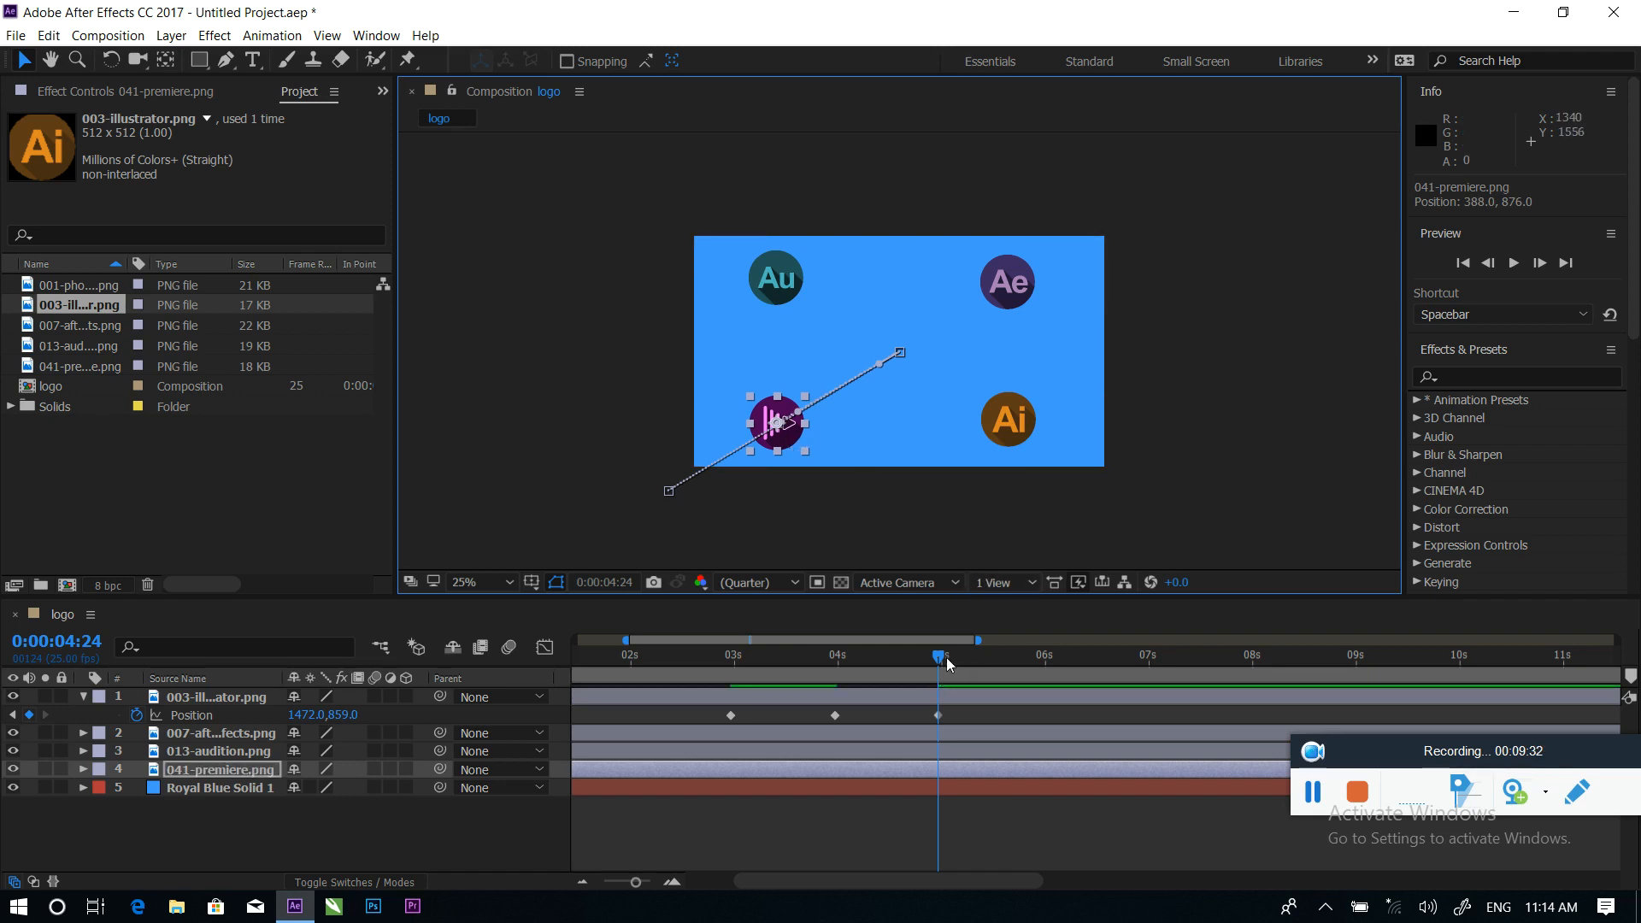
Set the current time to 0:00:05:05, collapse the Illustrator layer, and add a new empty text layer to the composition
mouse_move(939, 657)
mouse_down()
mouse_move(978, 648)
mouse_move(964, 652)
mouse_up()
click(81, 699)
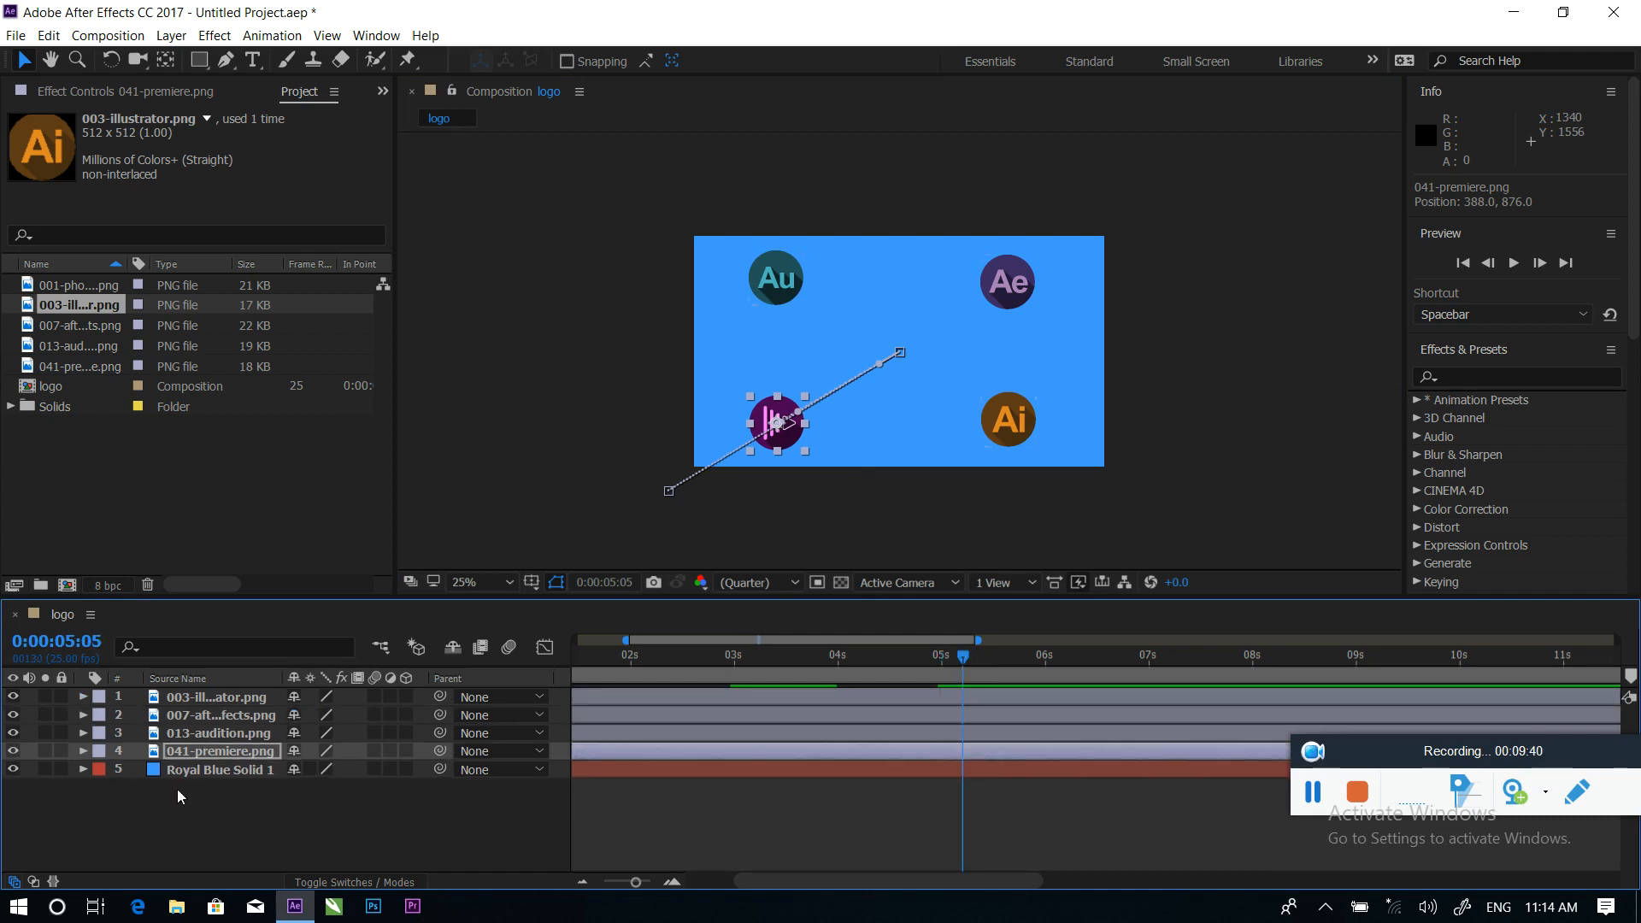
click(212, 812)
right_click(214, 818)
mouse_move(296, 651)
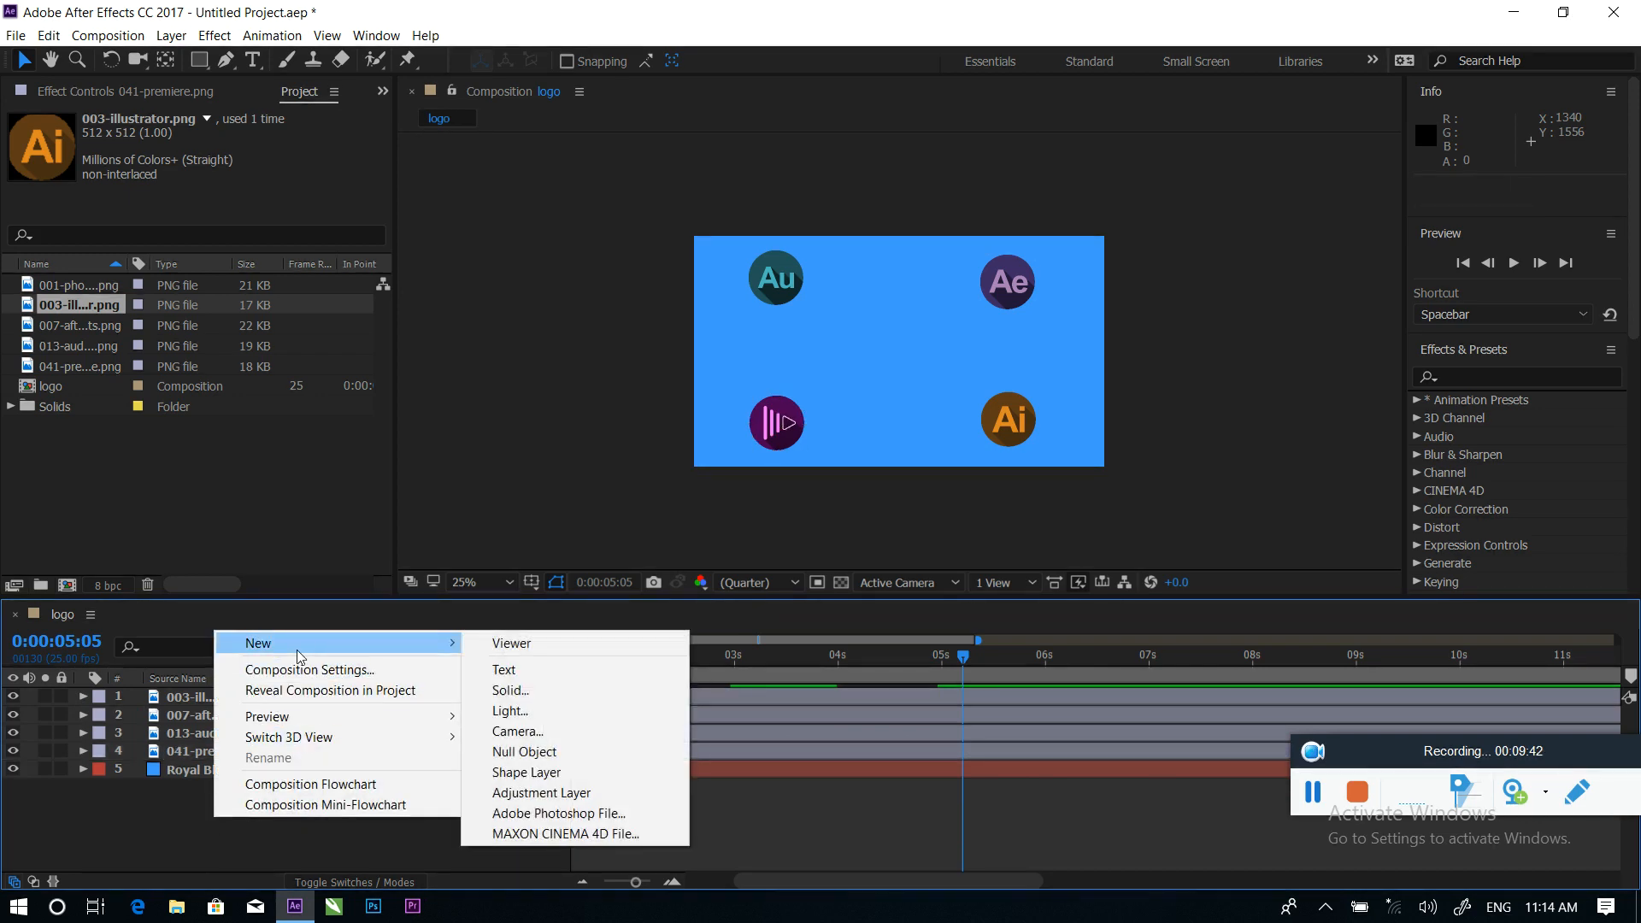
click(561, 667)
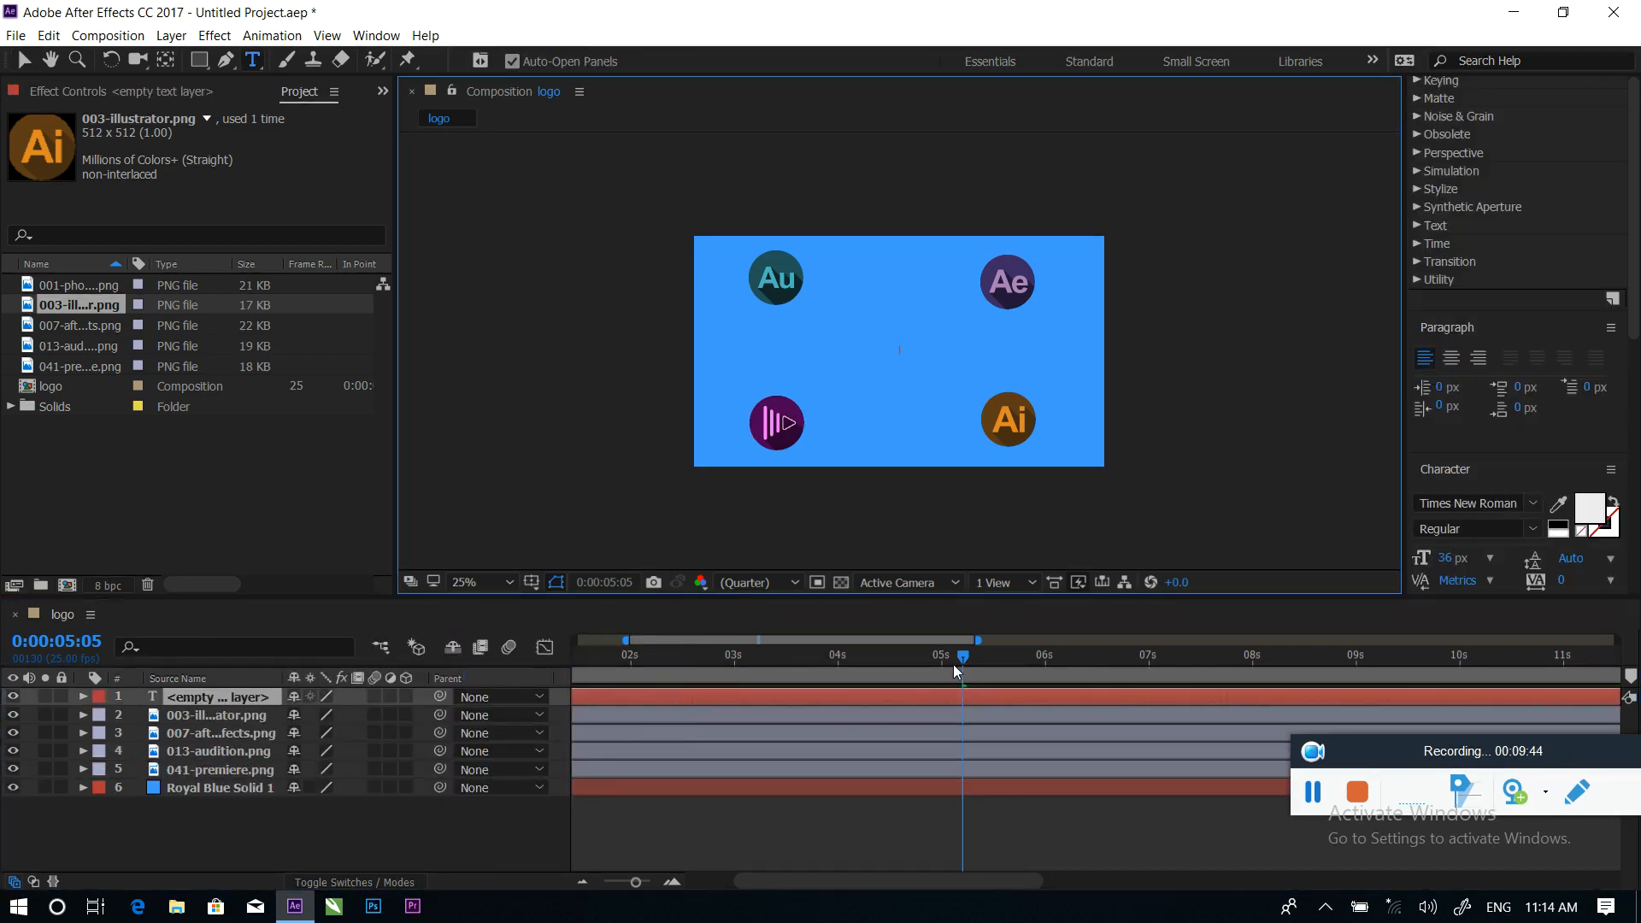
Start a second text layer between the Audition and Premiere logos at 0:00:04:14 and set its font size to 90 px
drag(960, 656, 896, 657)
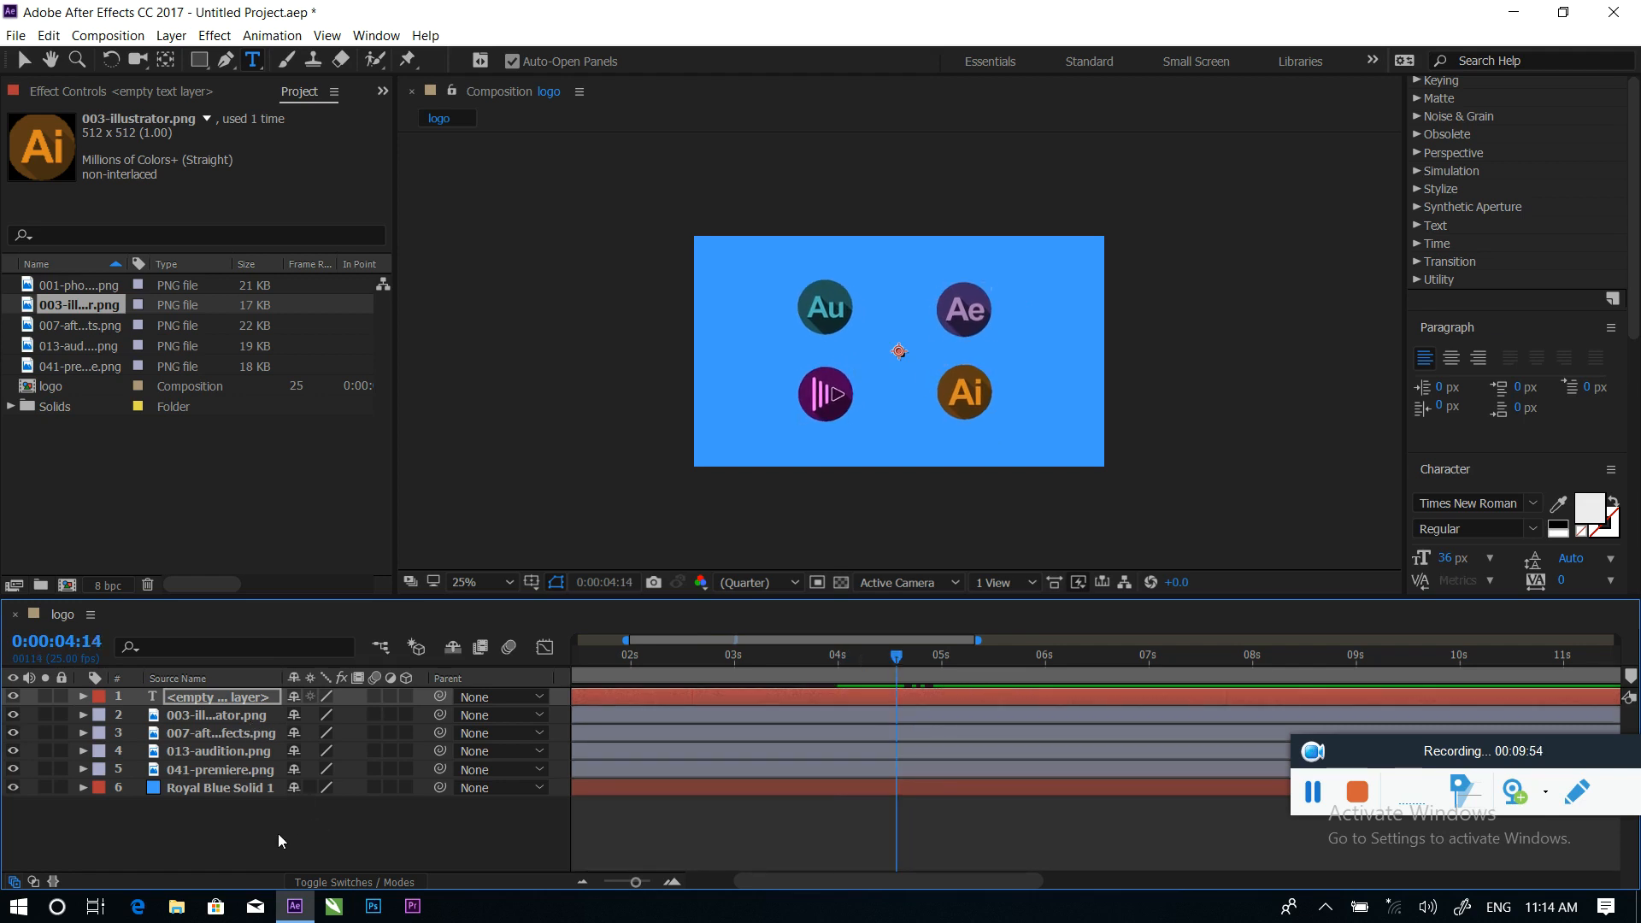
click(837, 346)
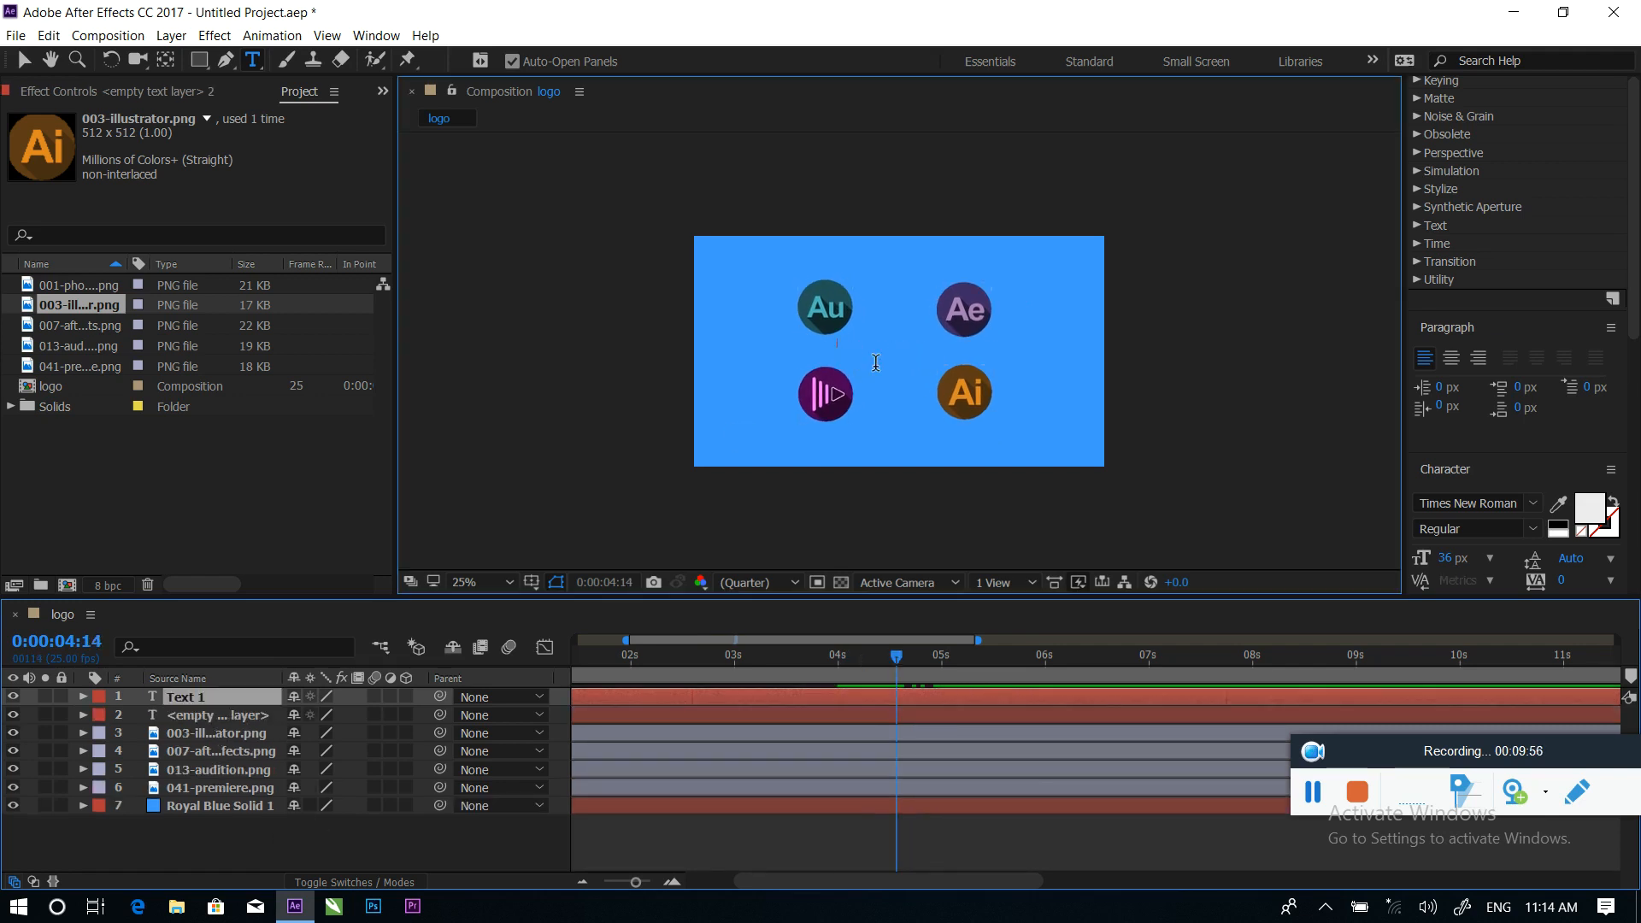
click(1489, 560)
click(1480, 831)
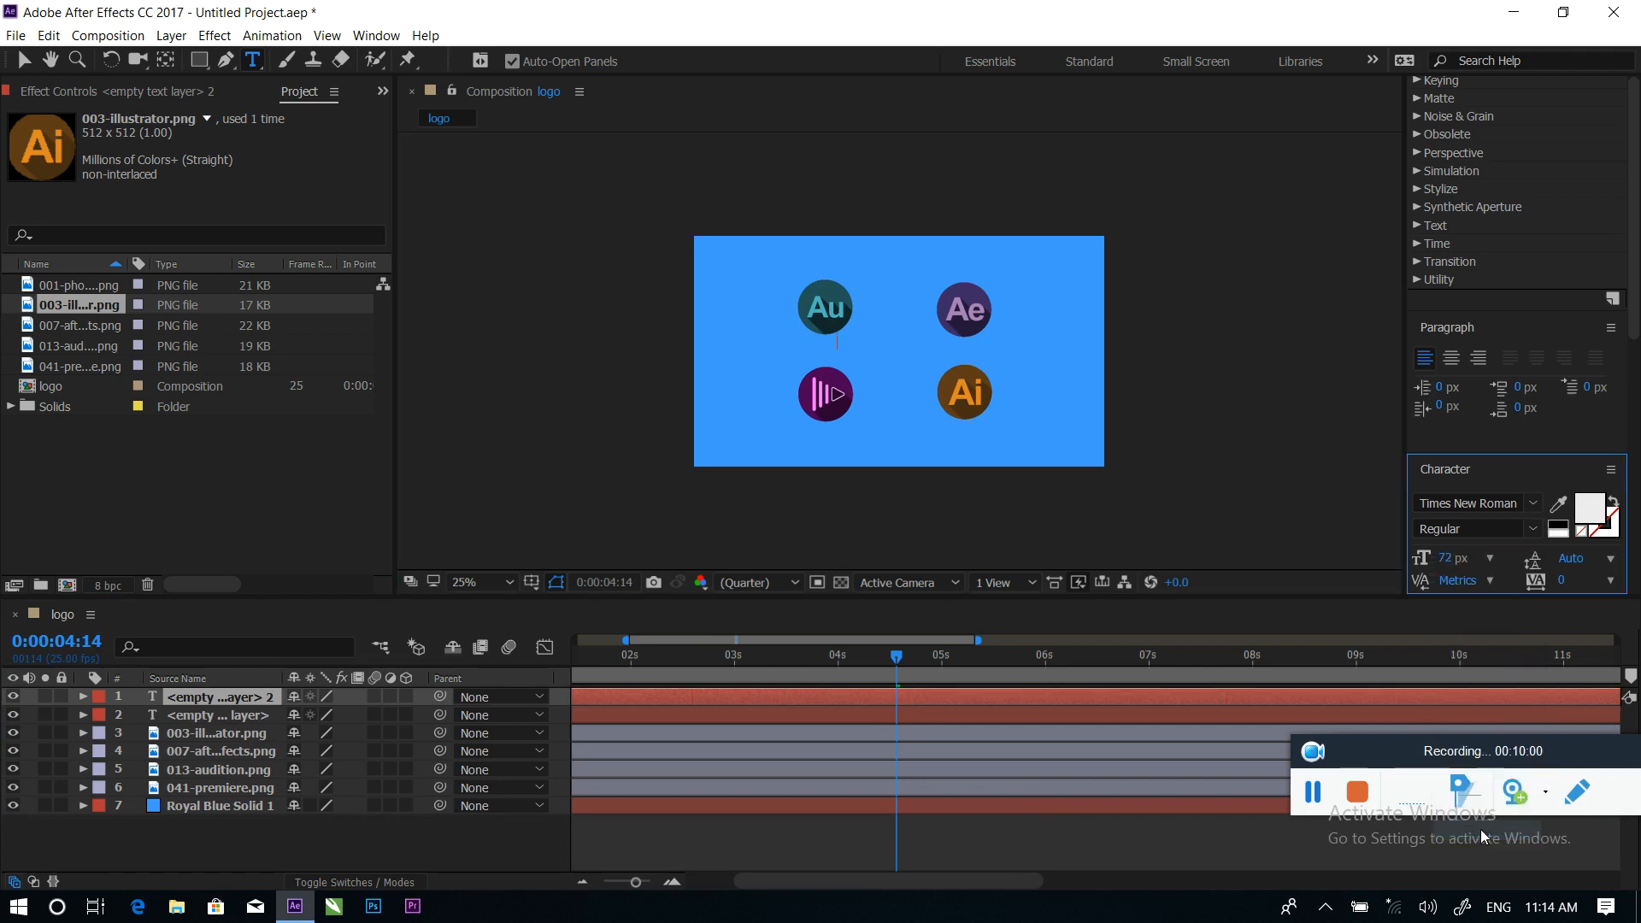
click(1489, 560)
click(1486, 557)
click(1451, 560)
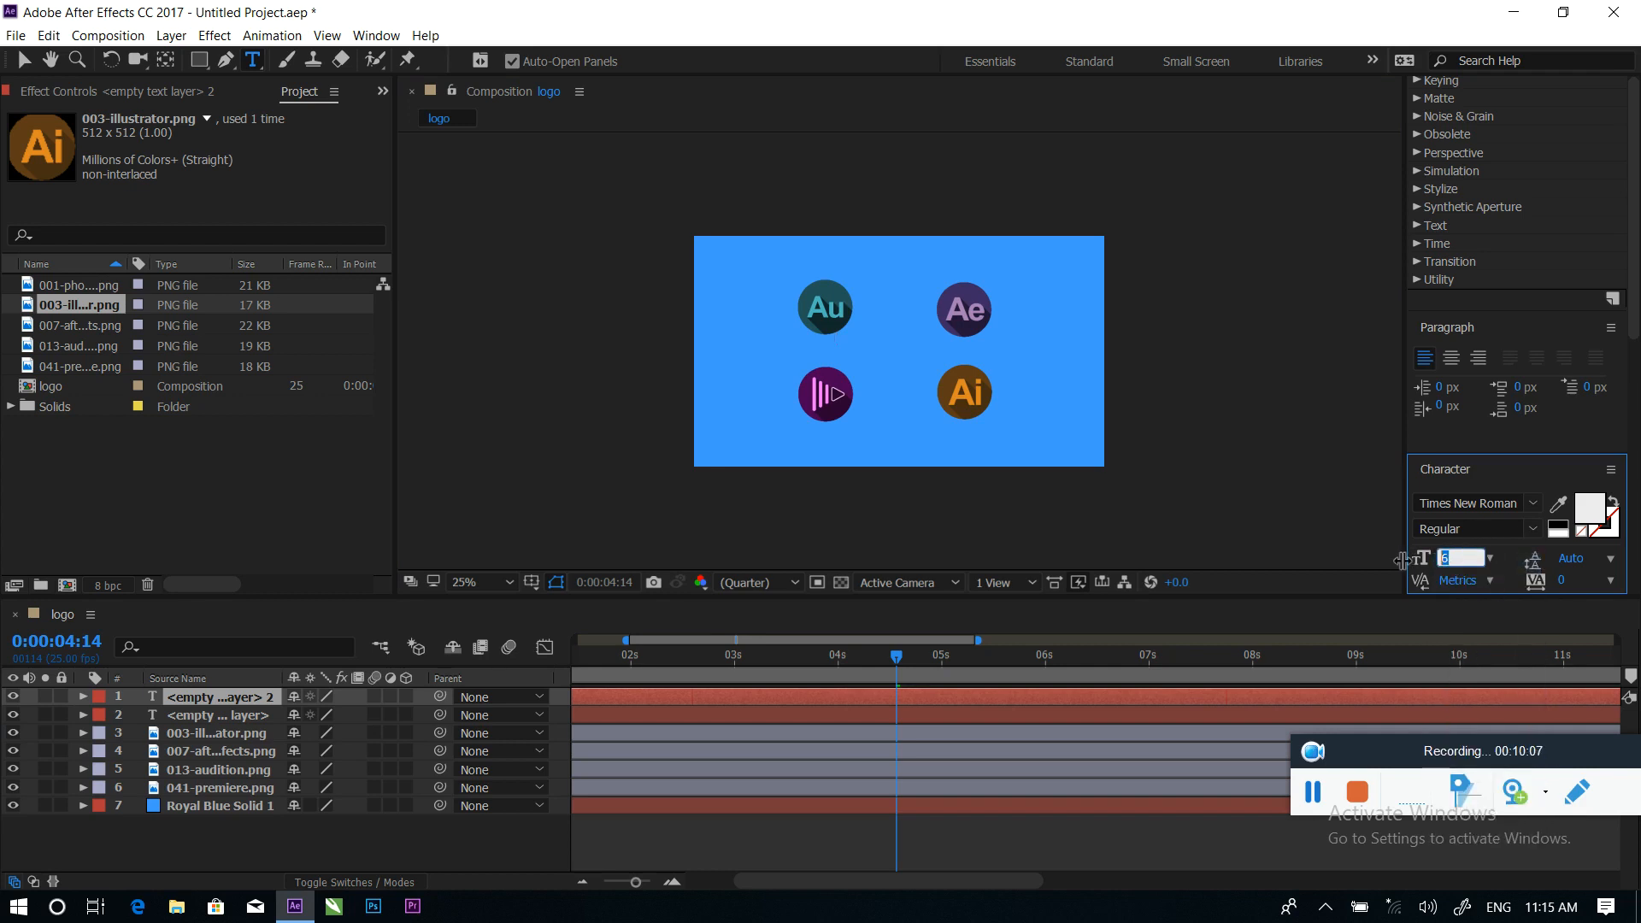
text(90)
key(Return)
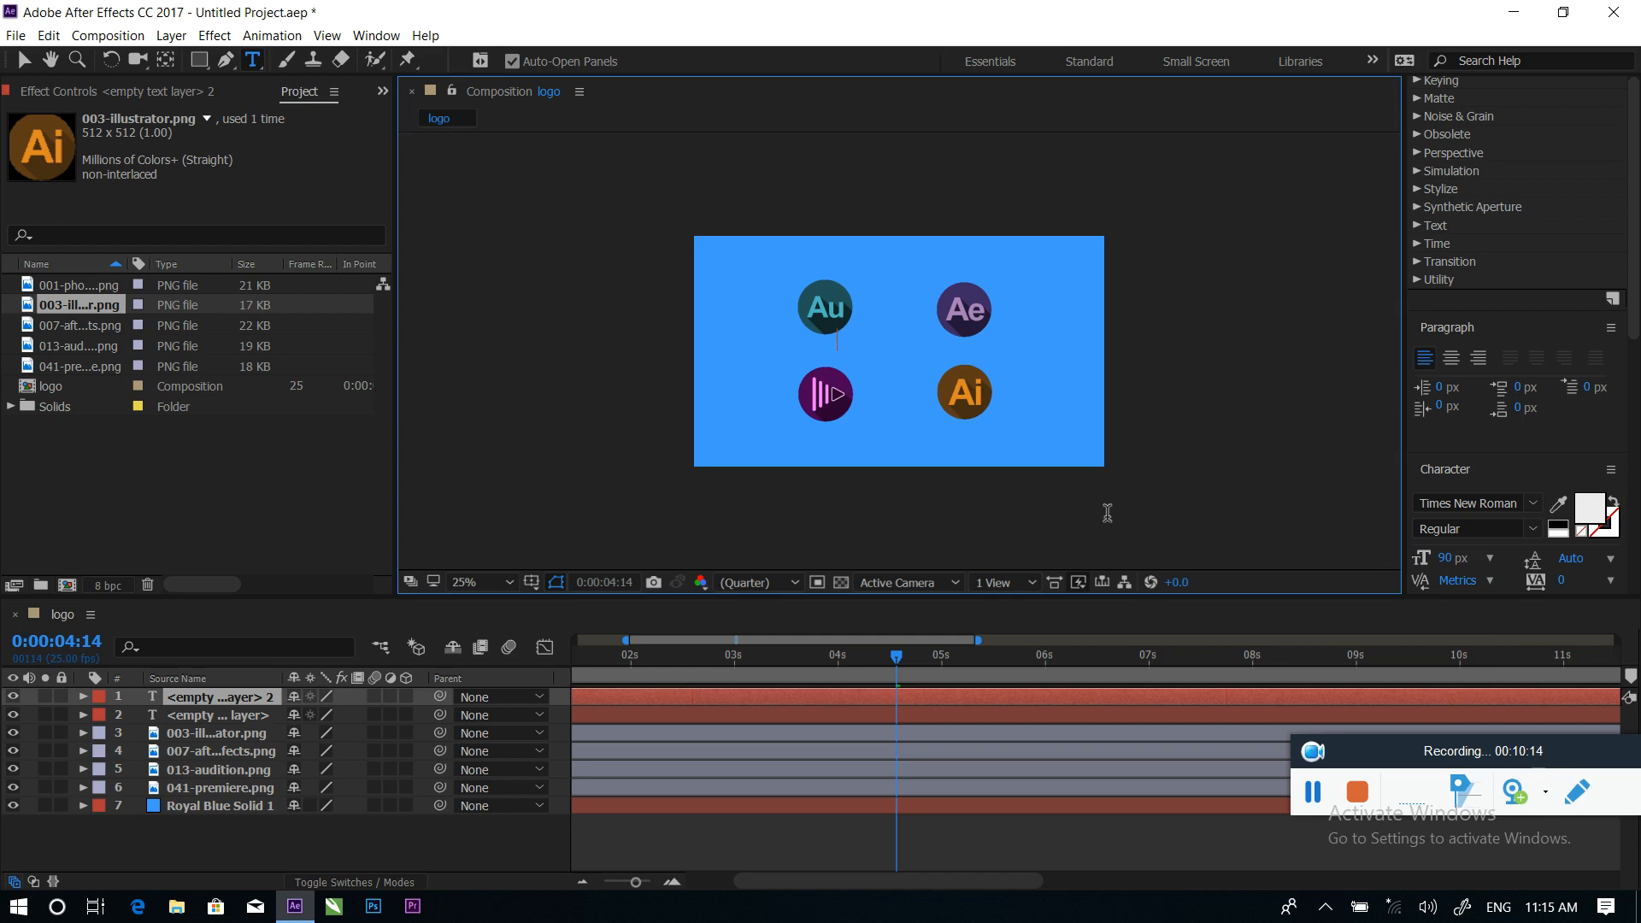
Enter the text "RH MEdia Group" in the new text layer between the logos
text(R)
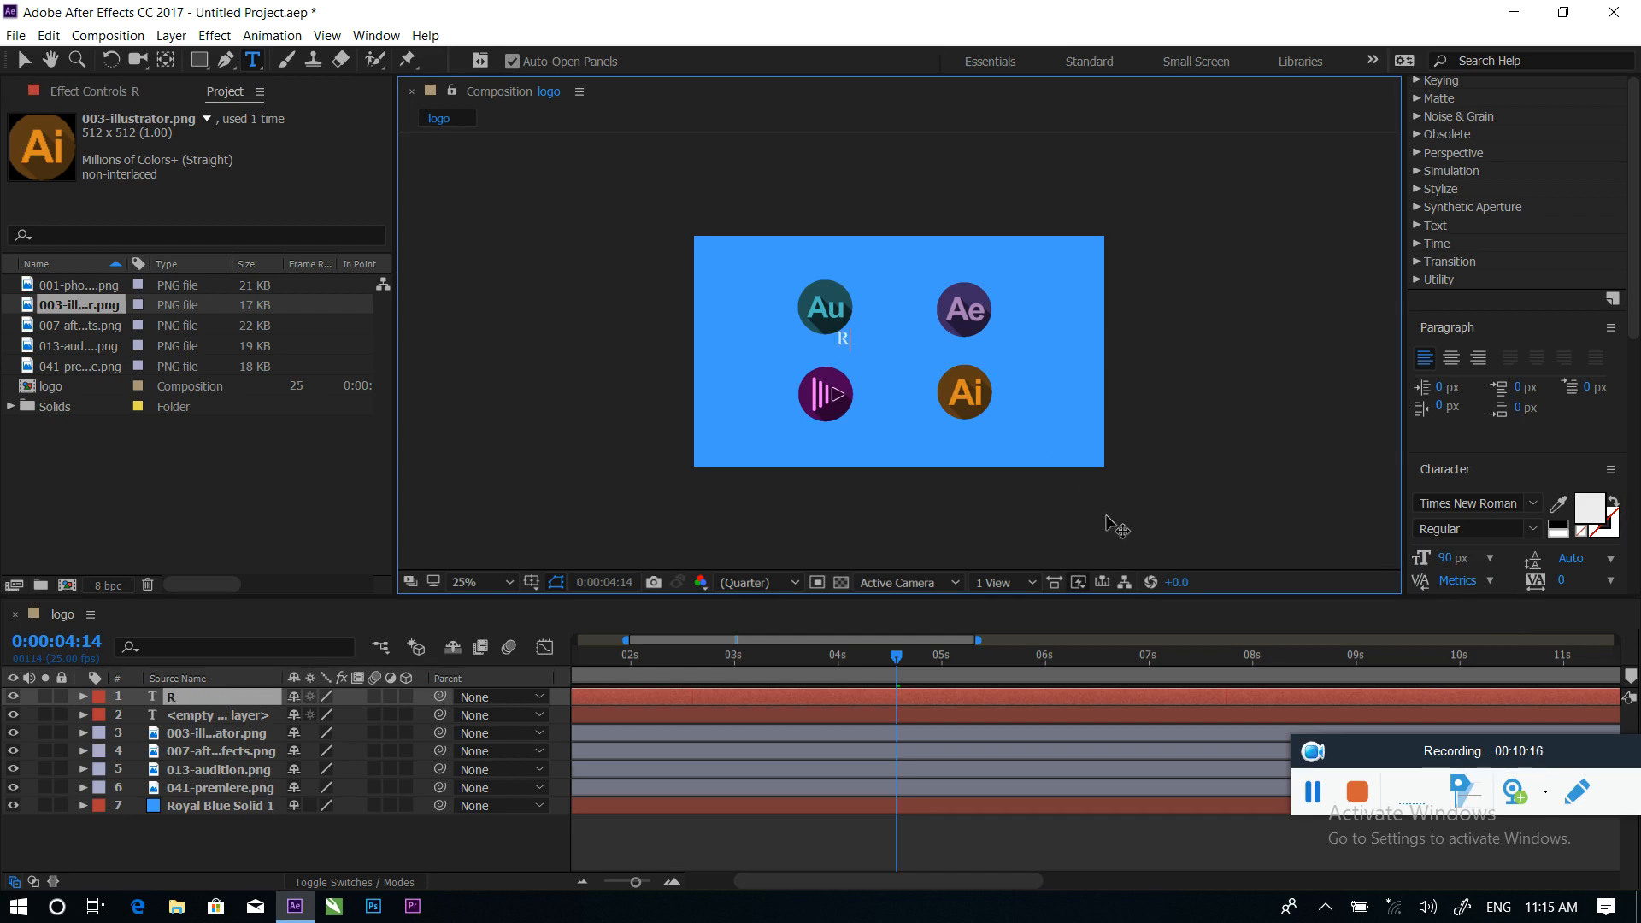
text(h)
key(BackSpace)
text(H ME)
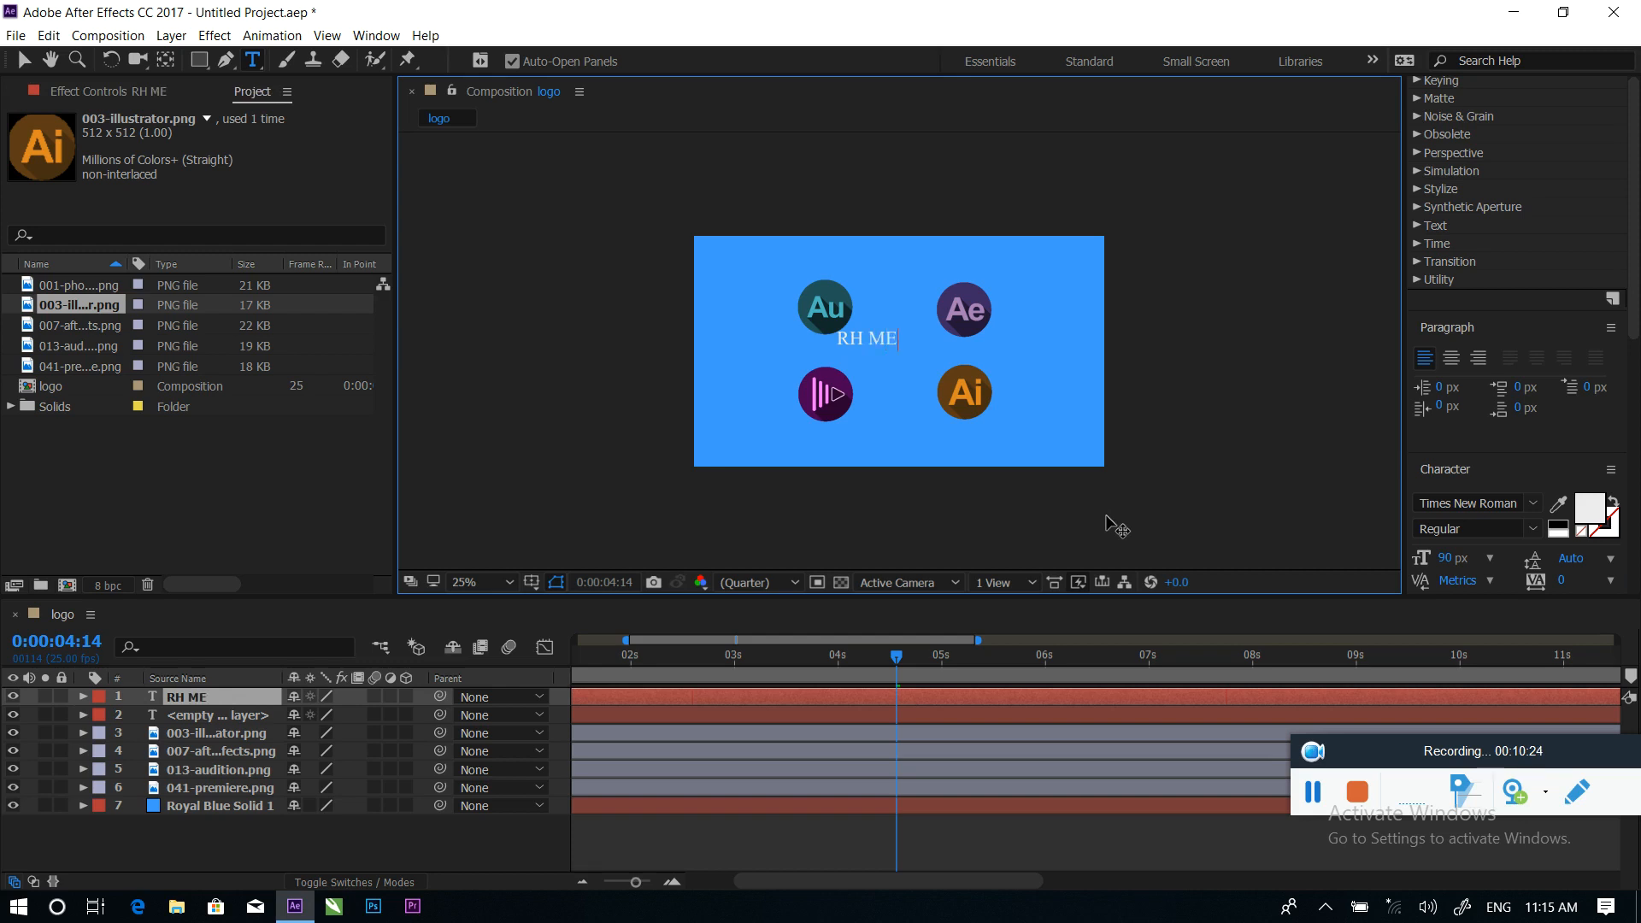
text(dia G)
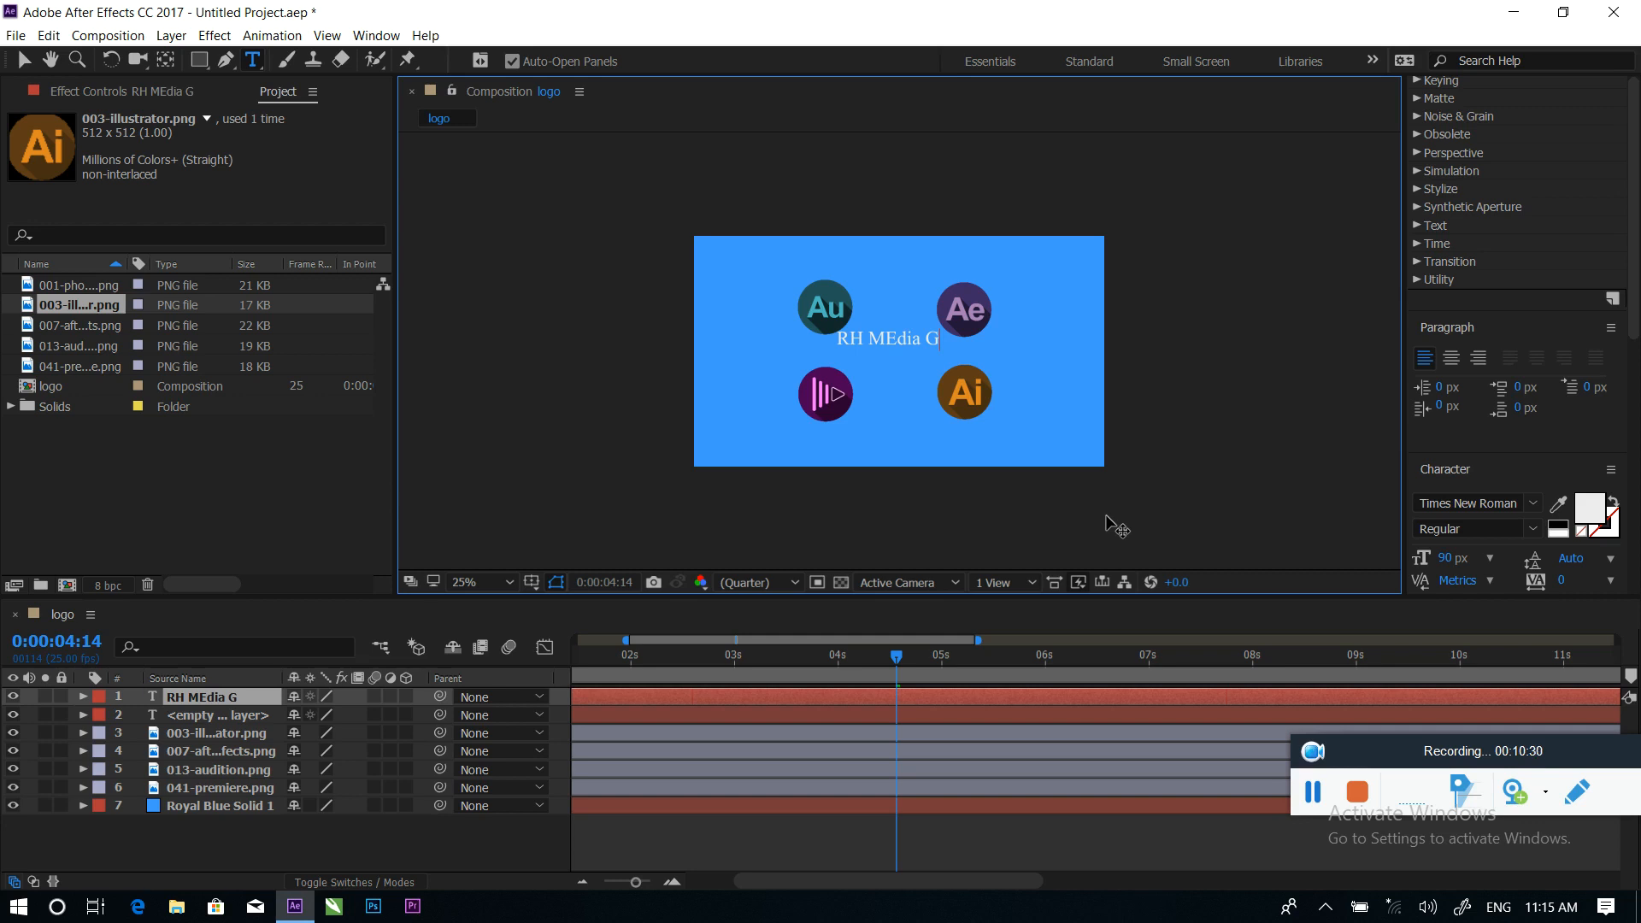
text(roup)
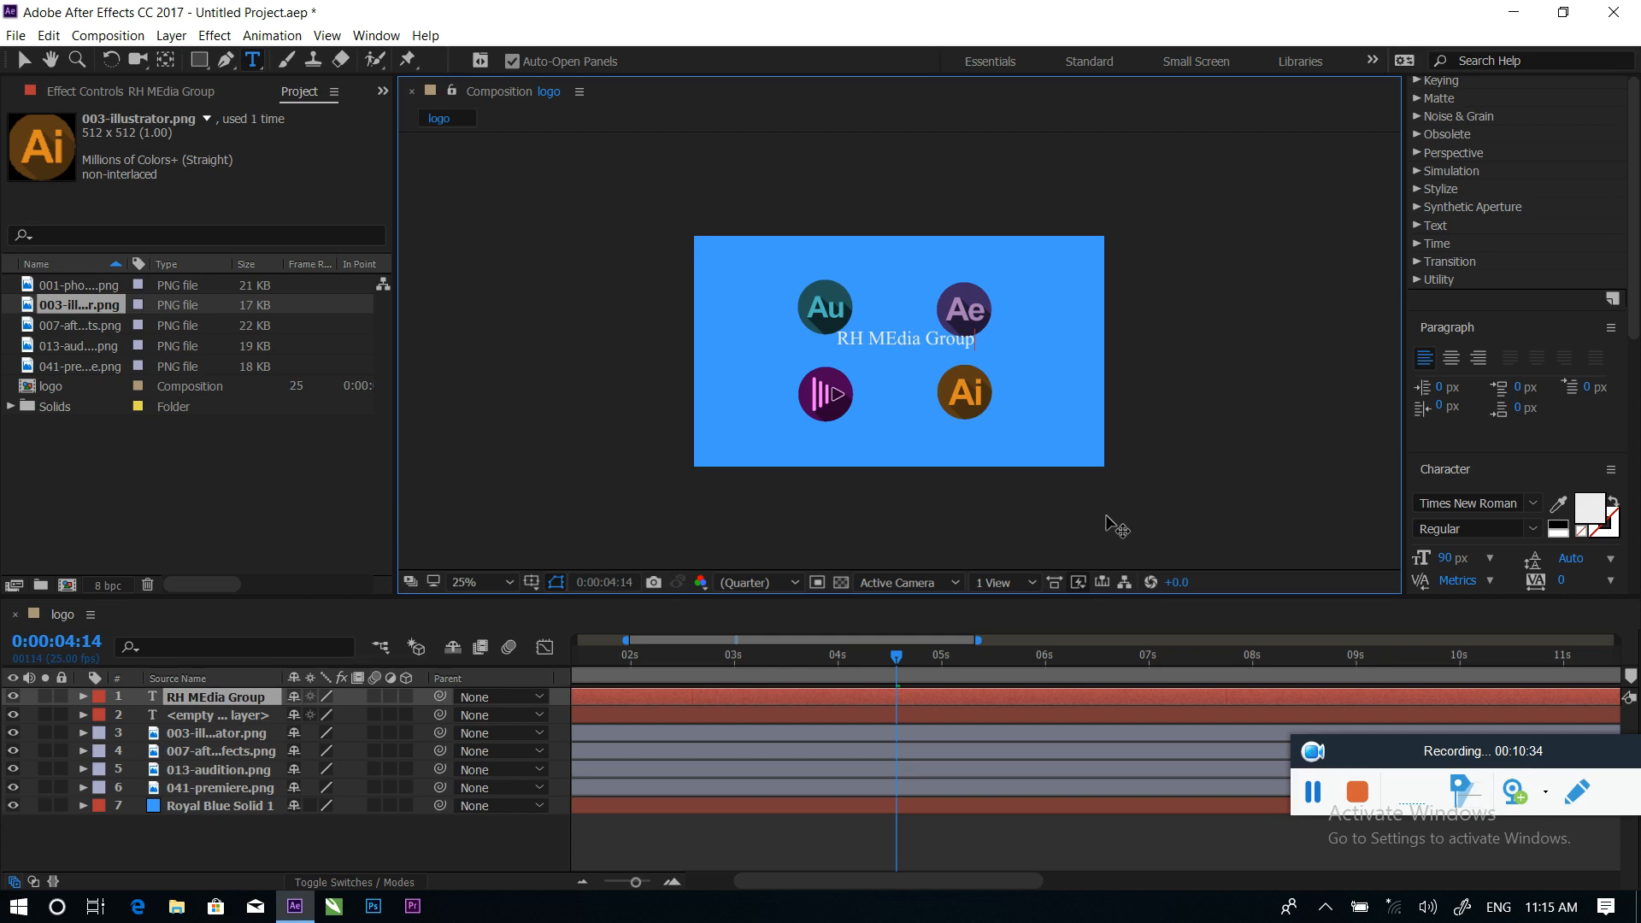
Color the whole "RH MEdia Group" text red (CB0000) and scale it up to nearly twice its size
key(ctrl+a)
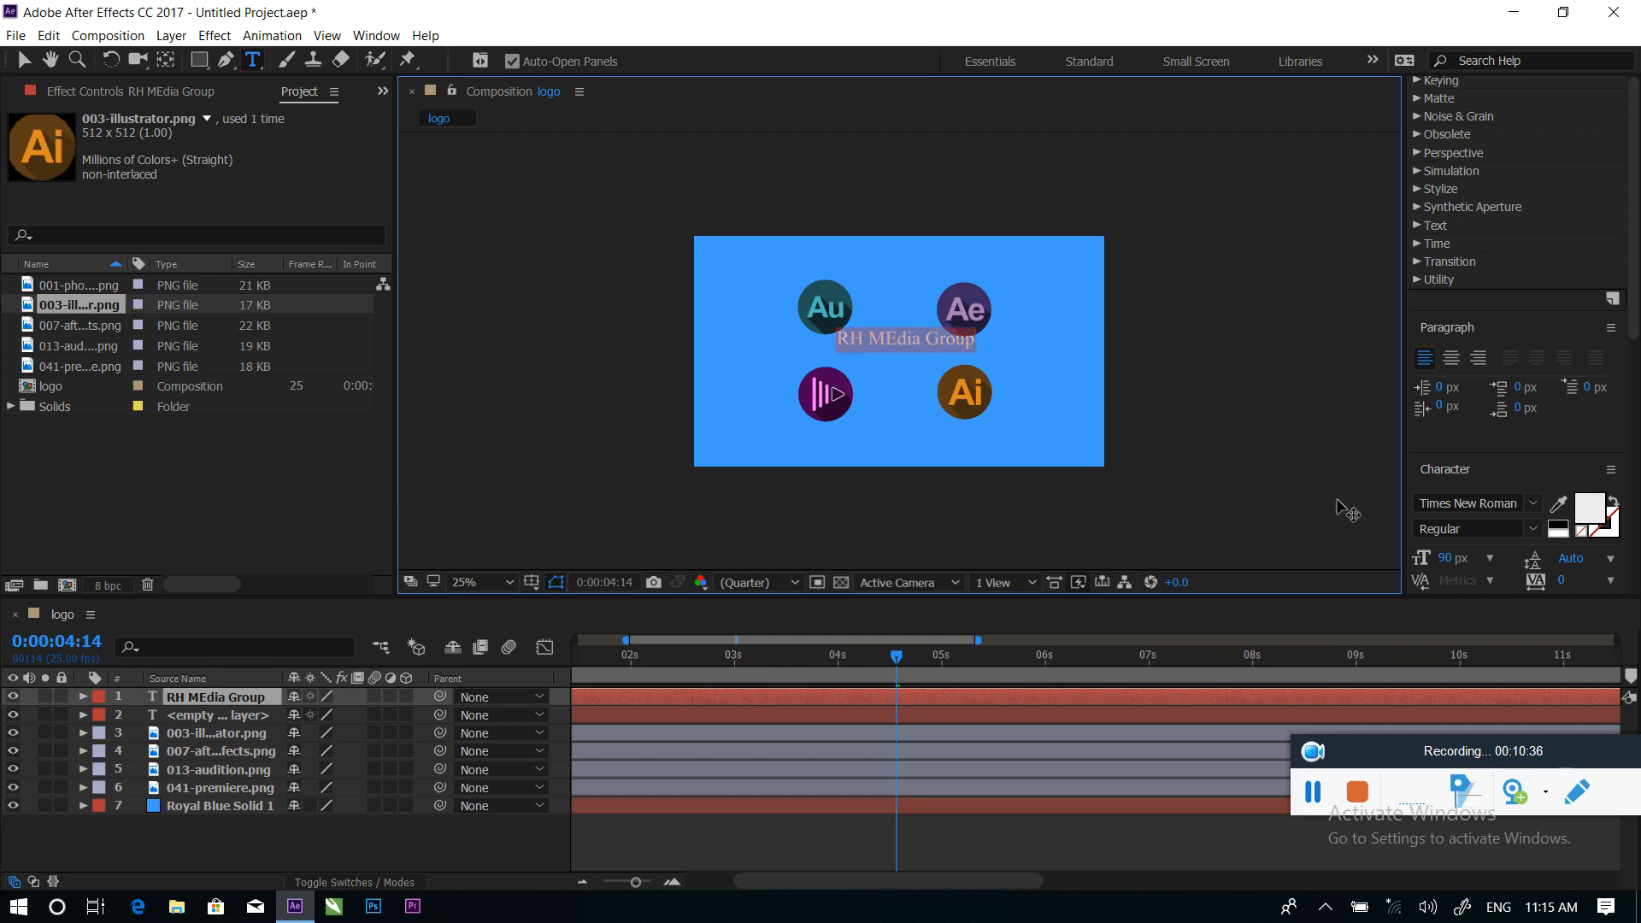
click(1595, 516)
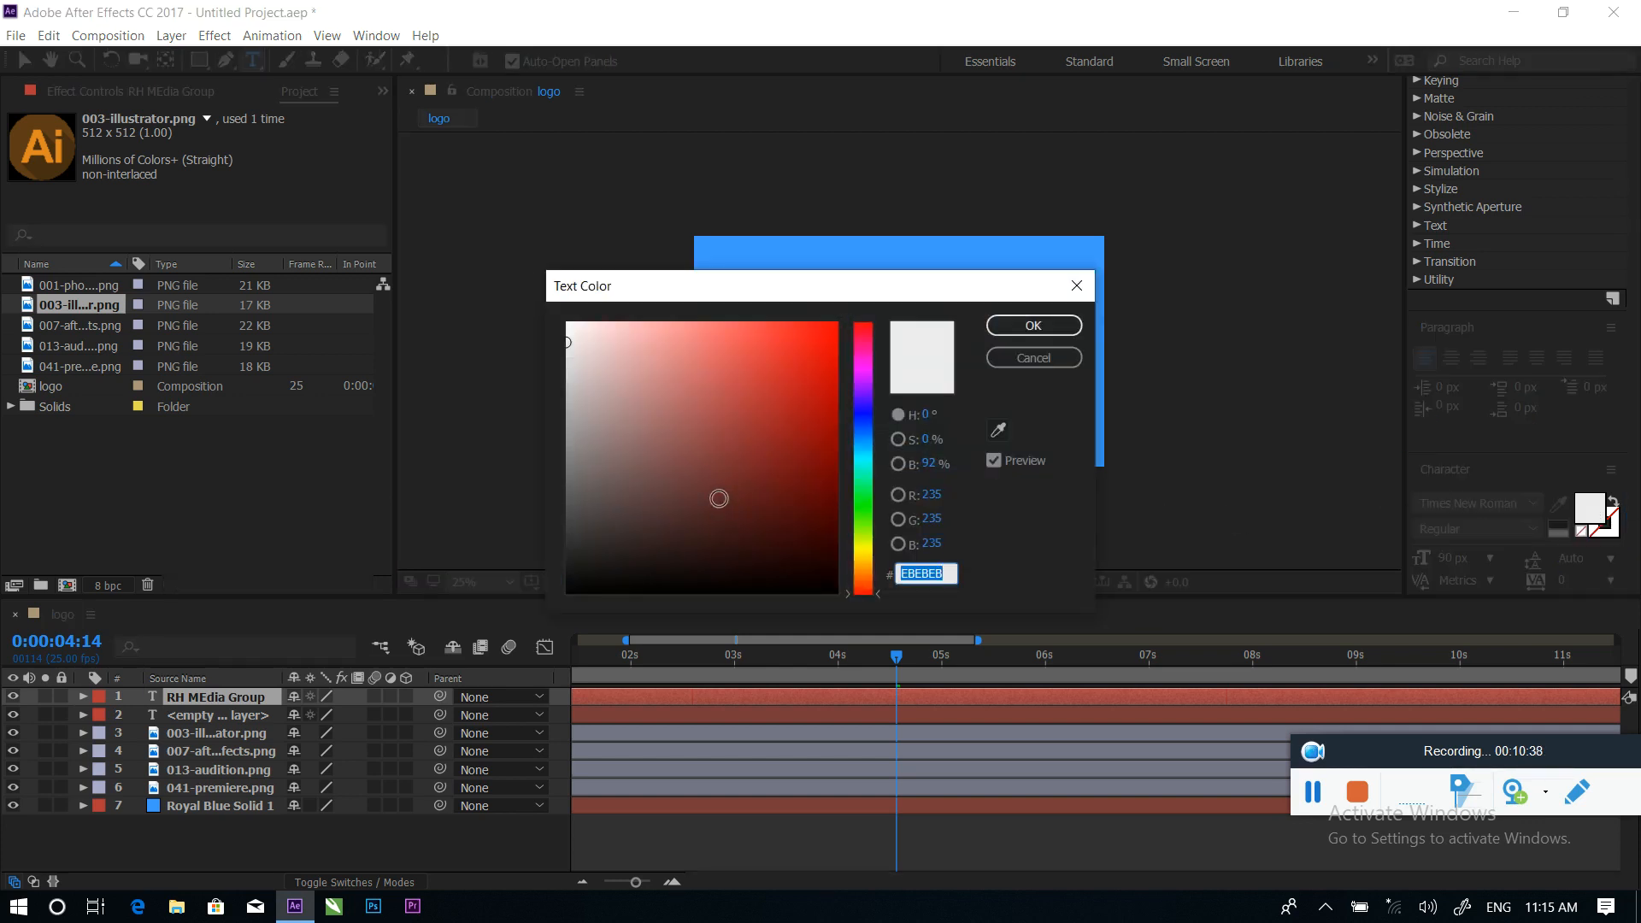
drag(810, 413, 787, 386)
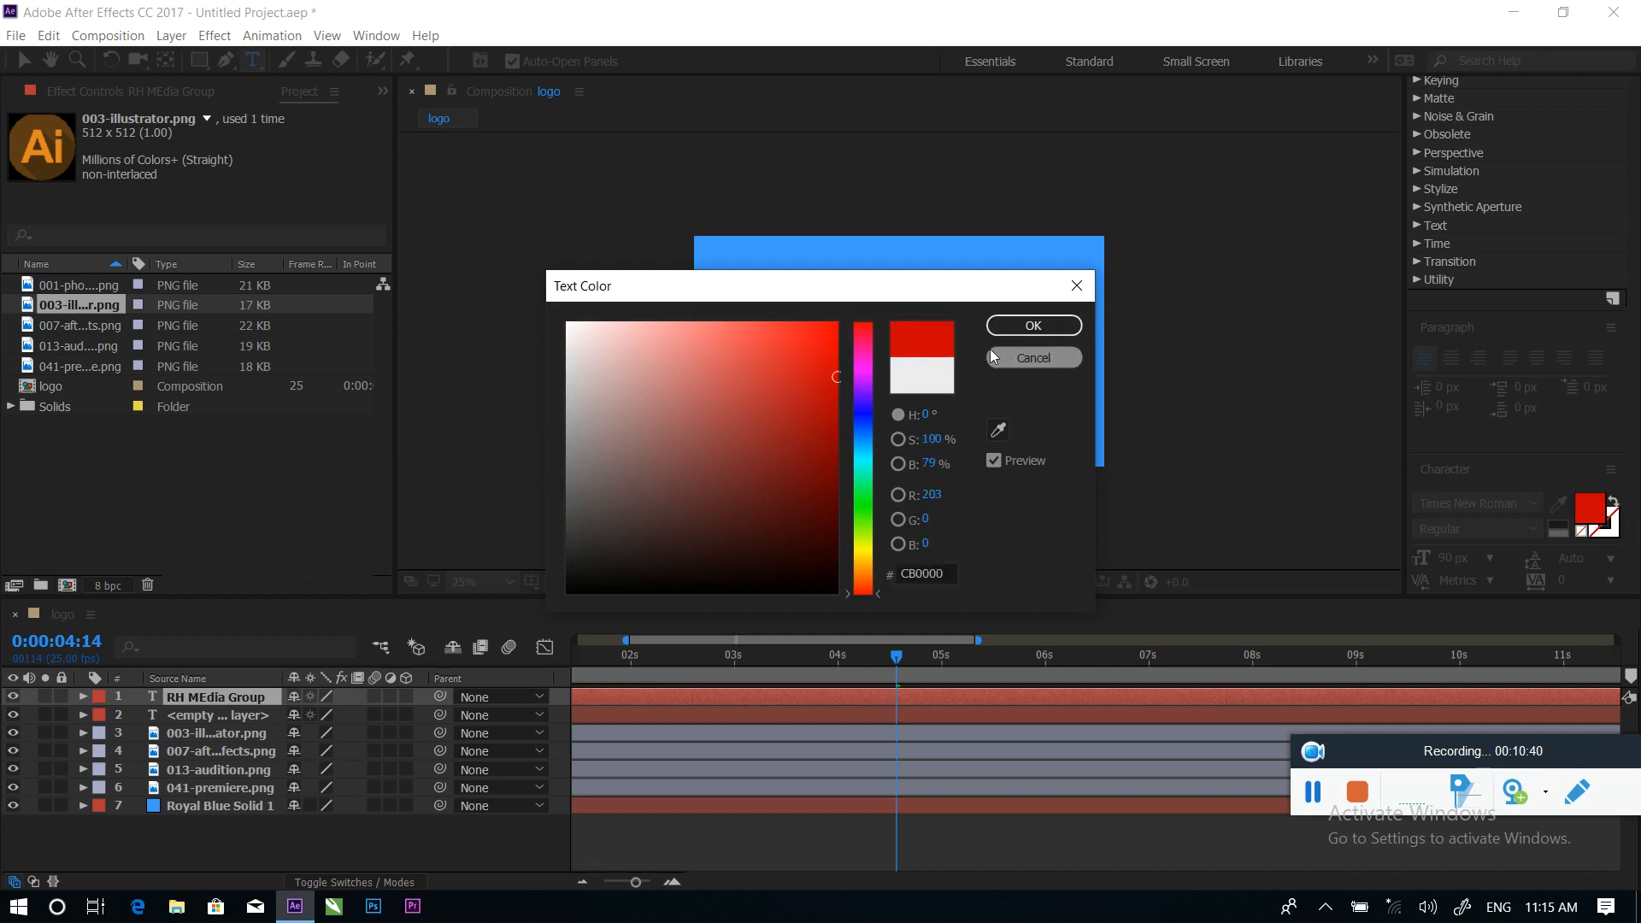
click(1009, 326)
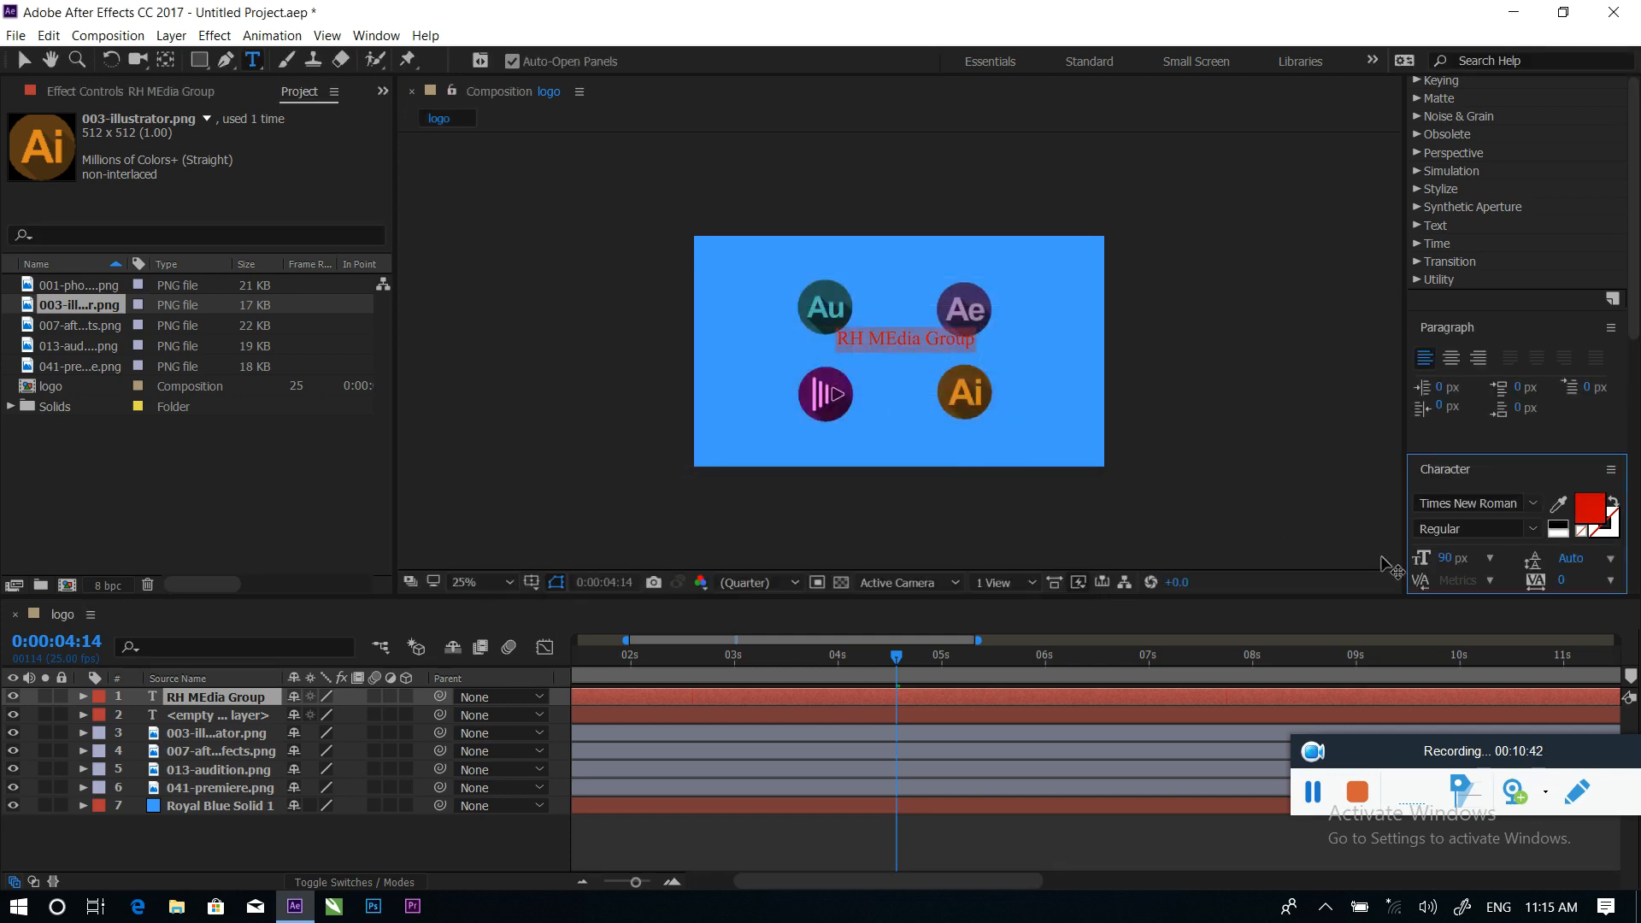
click(26, 60)
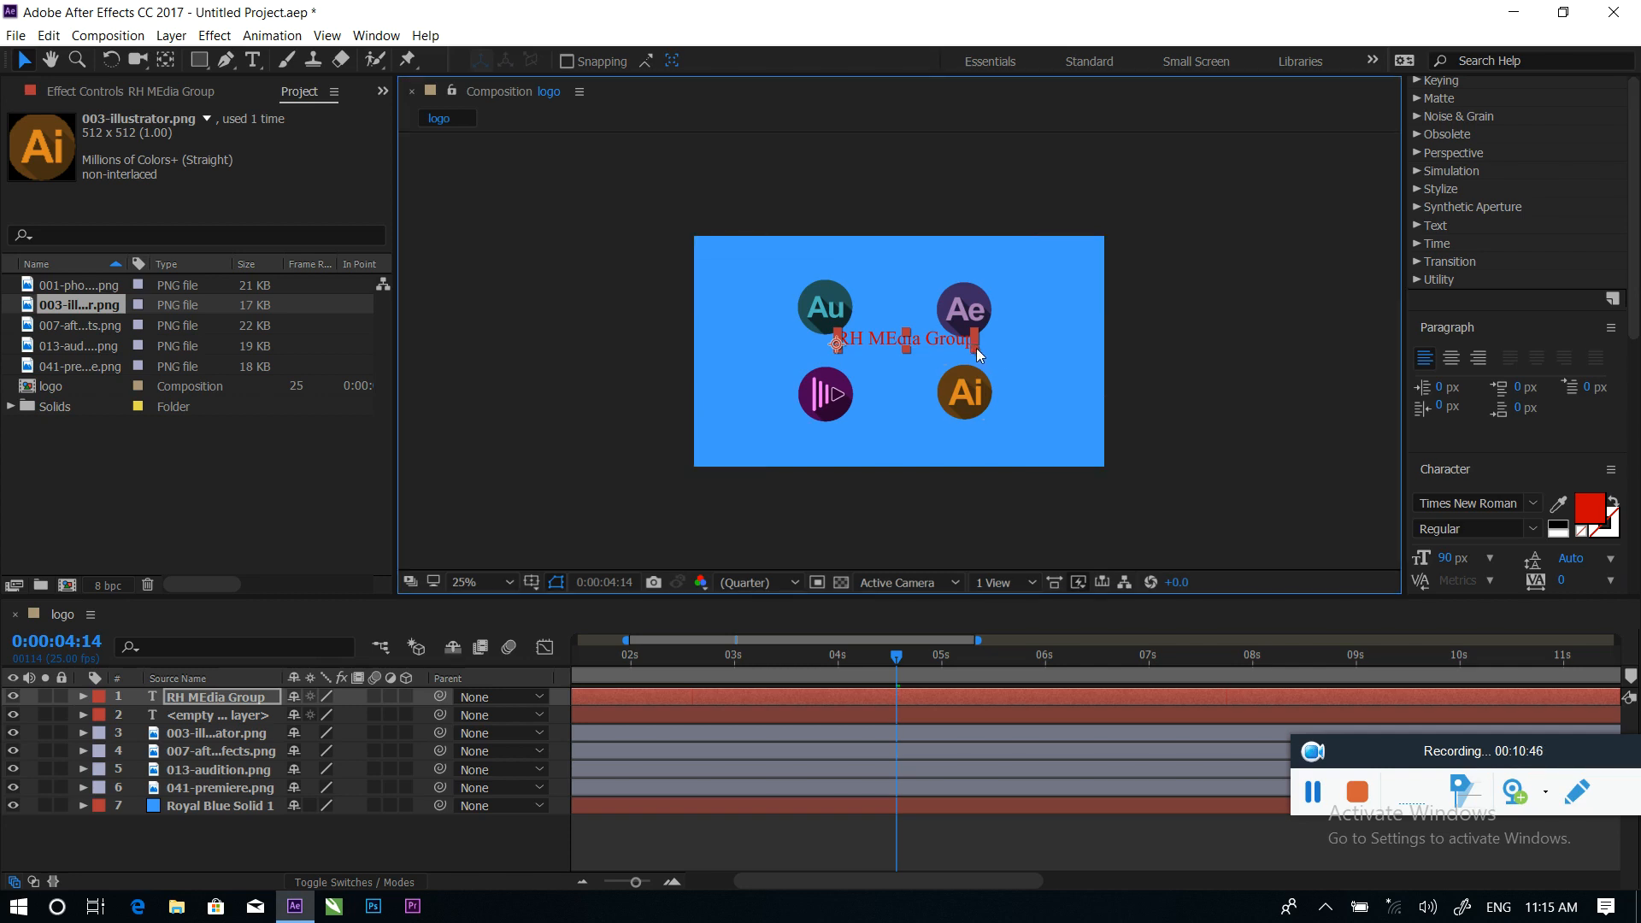
drag(975, 348, 1082, 407)
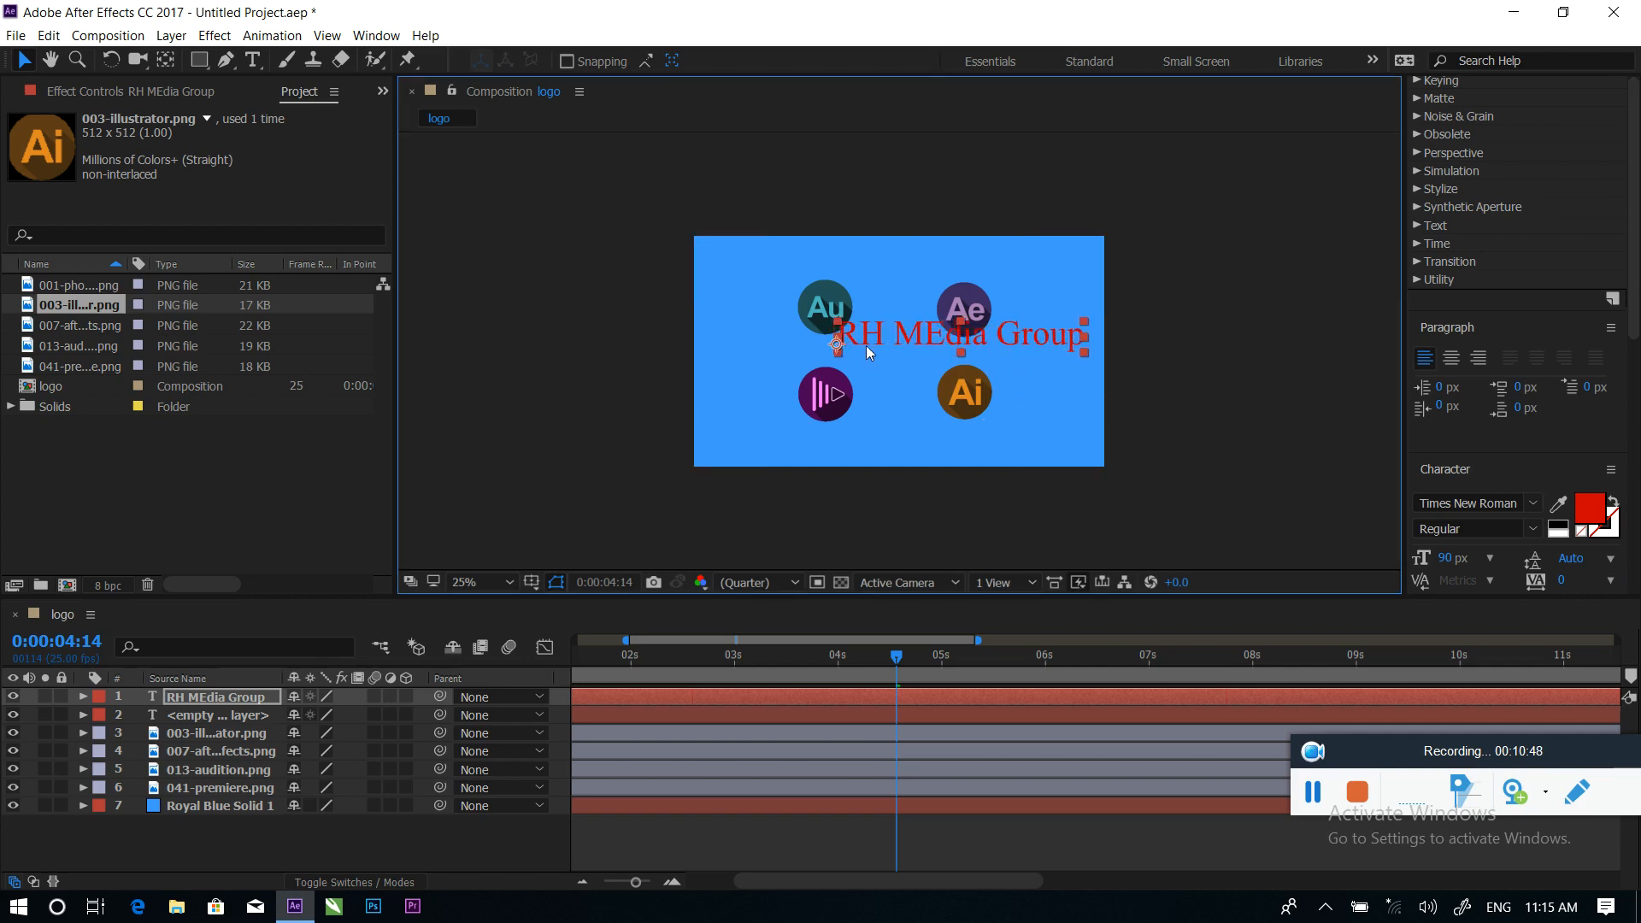
Center the text's anchor point on the text and move the text to the middle of the frame between the four logos
click(166, 60)
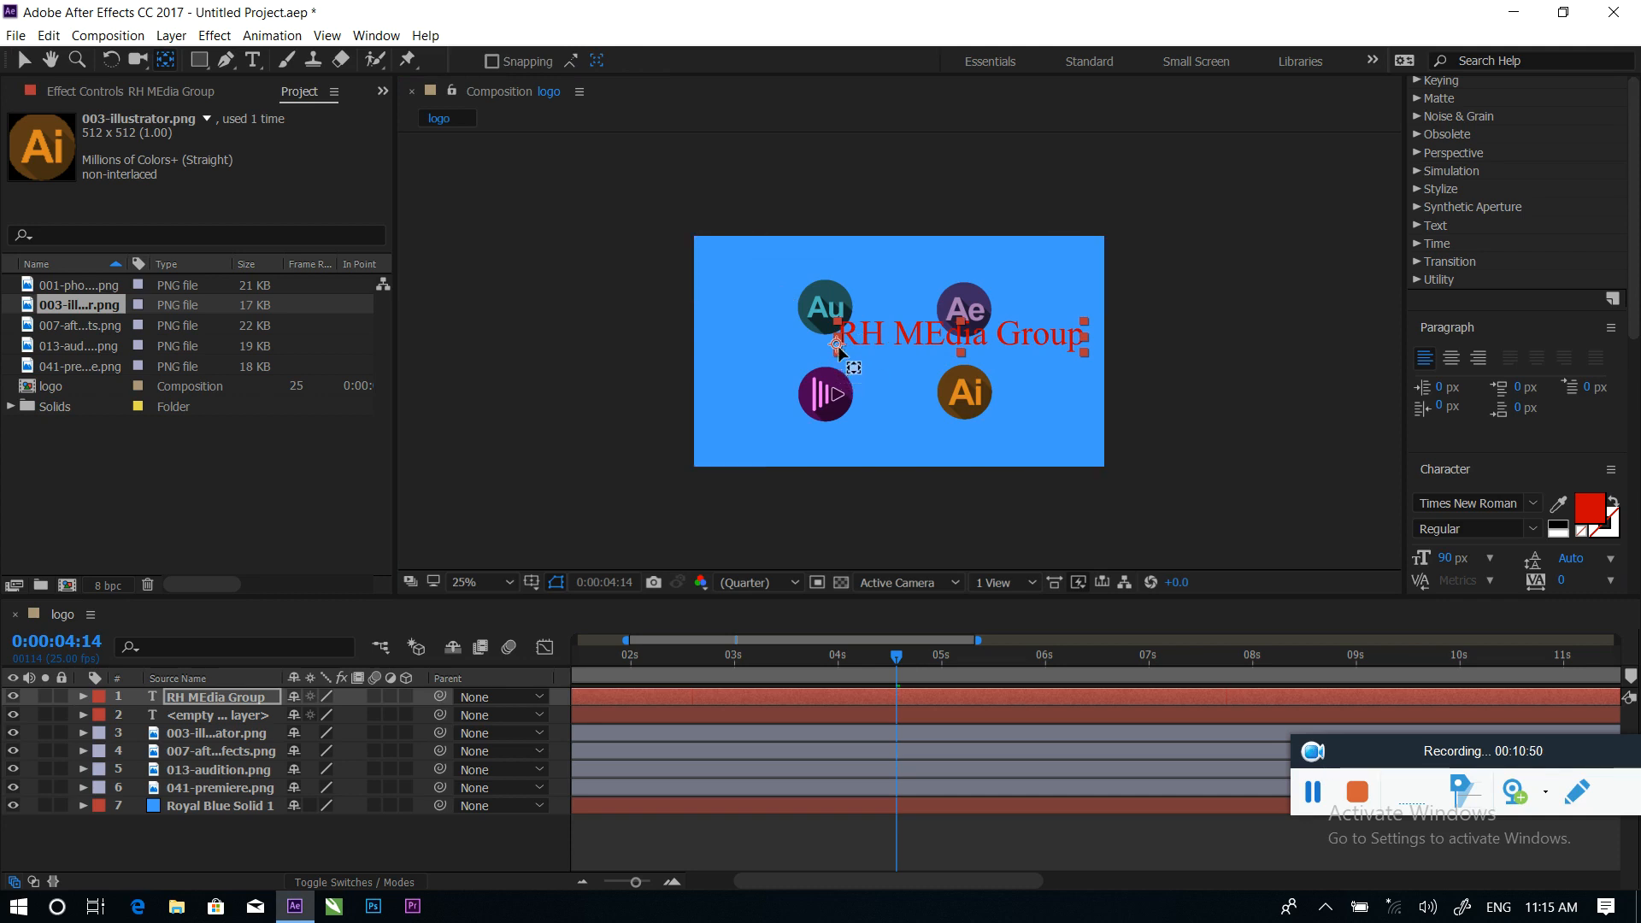
drag(837, 345, 963, 335)
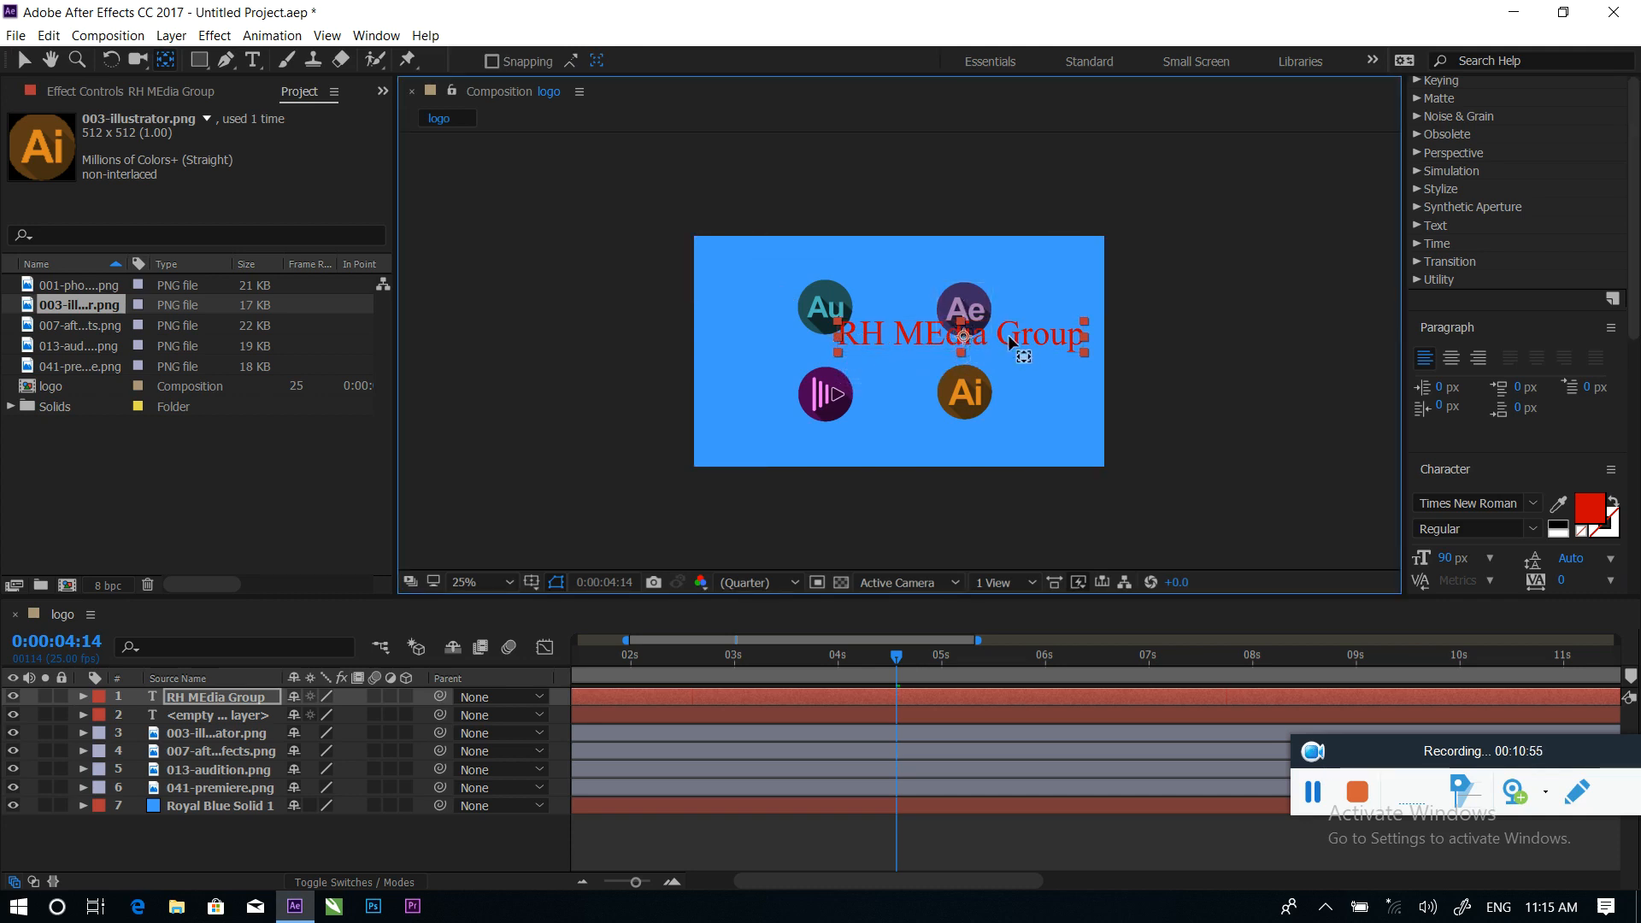
click(23, 60)
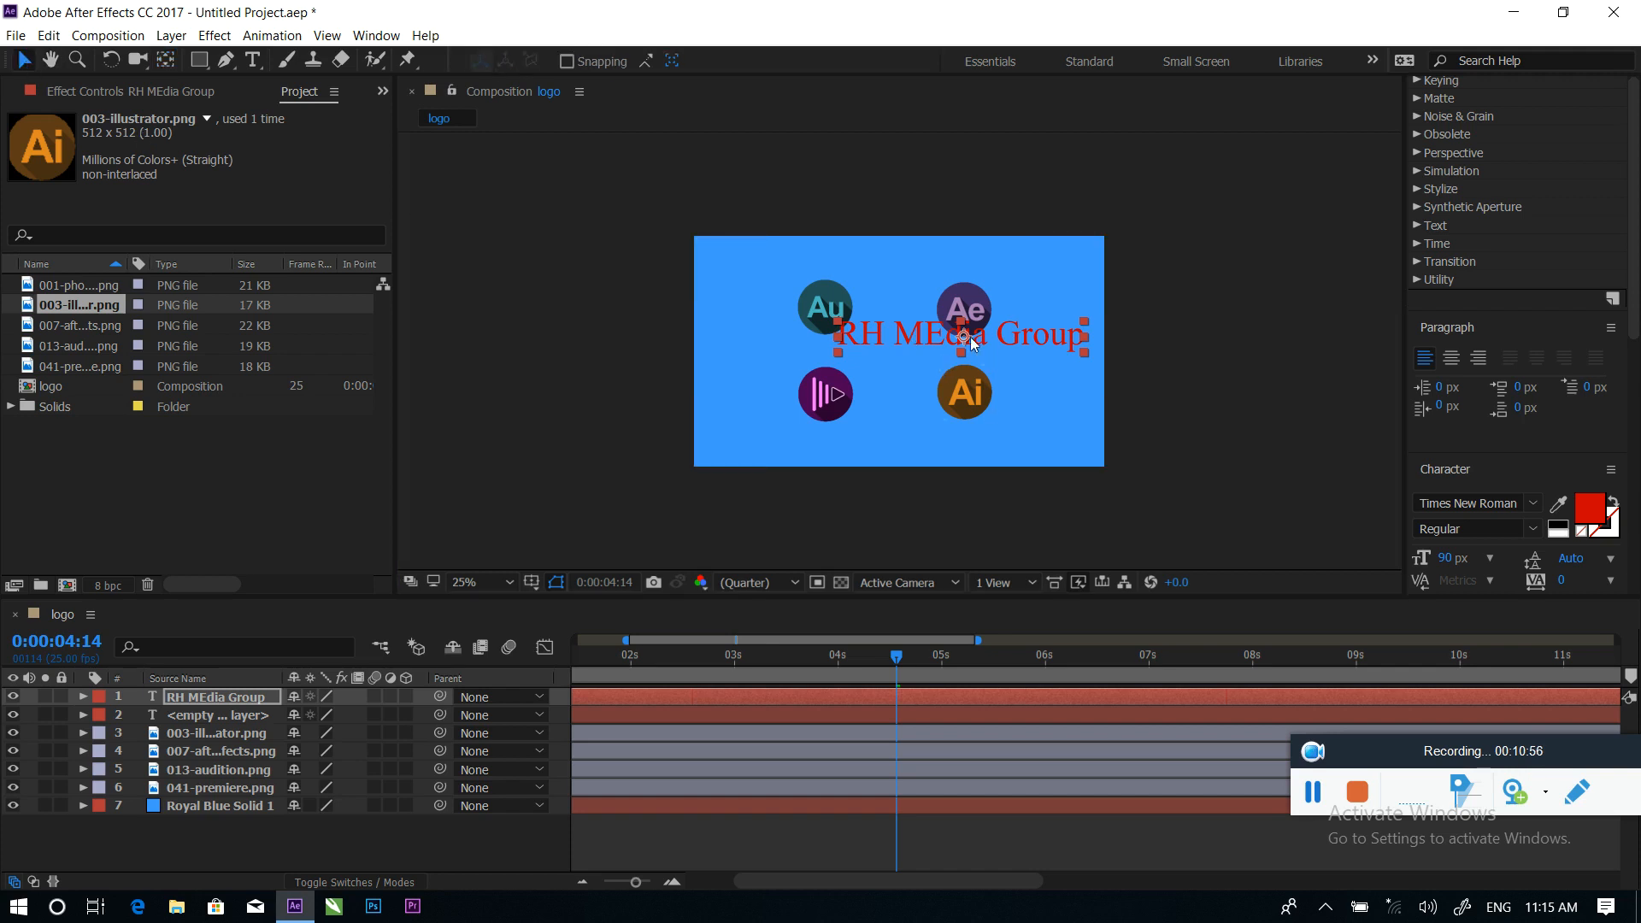
drag(992, 331, 927, 354)
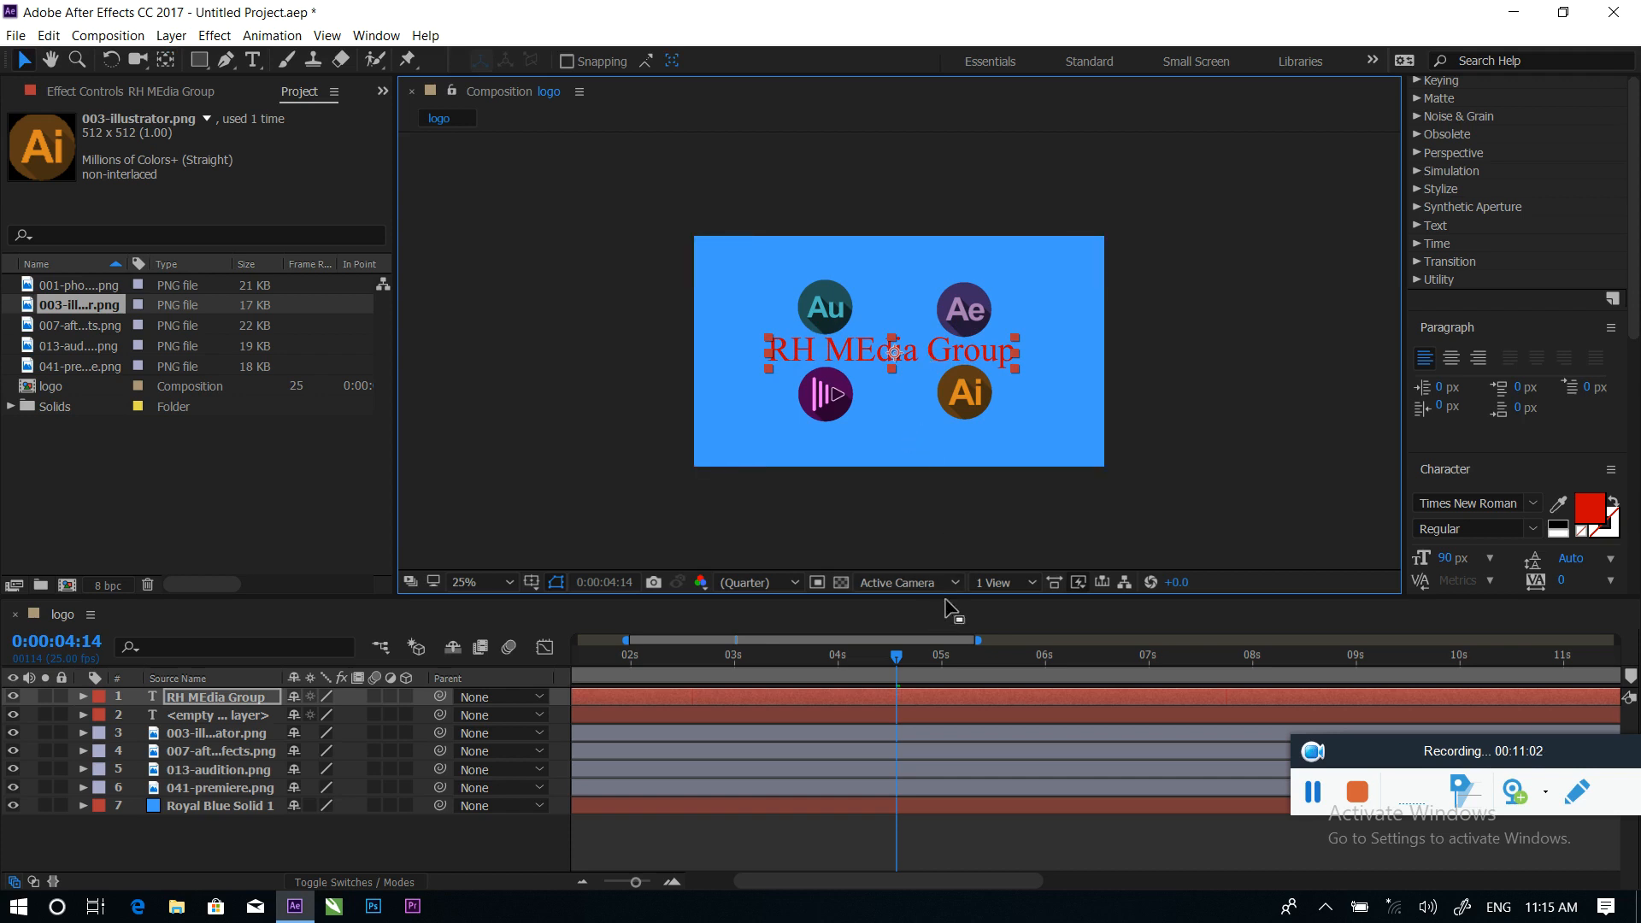
Keyframe the text layer's Opacity from 0% shortly after 4 seconds to 100% at 0:00:05:02
key(t)
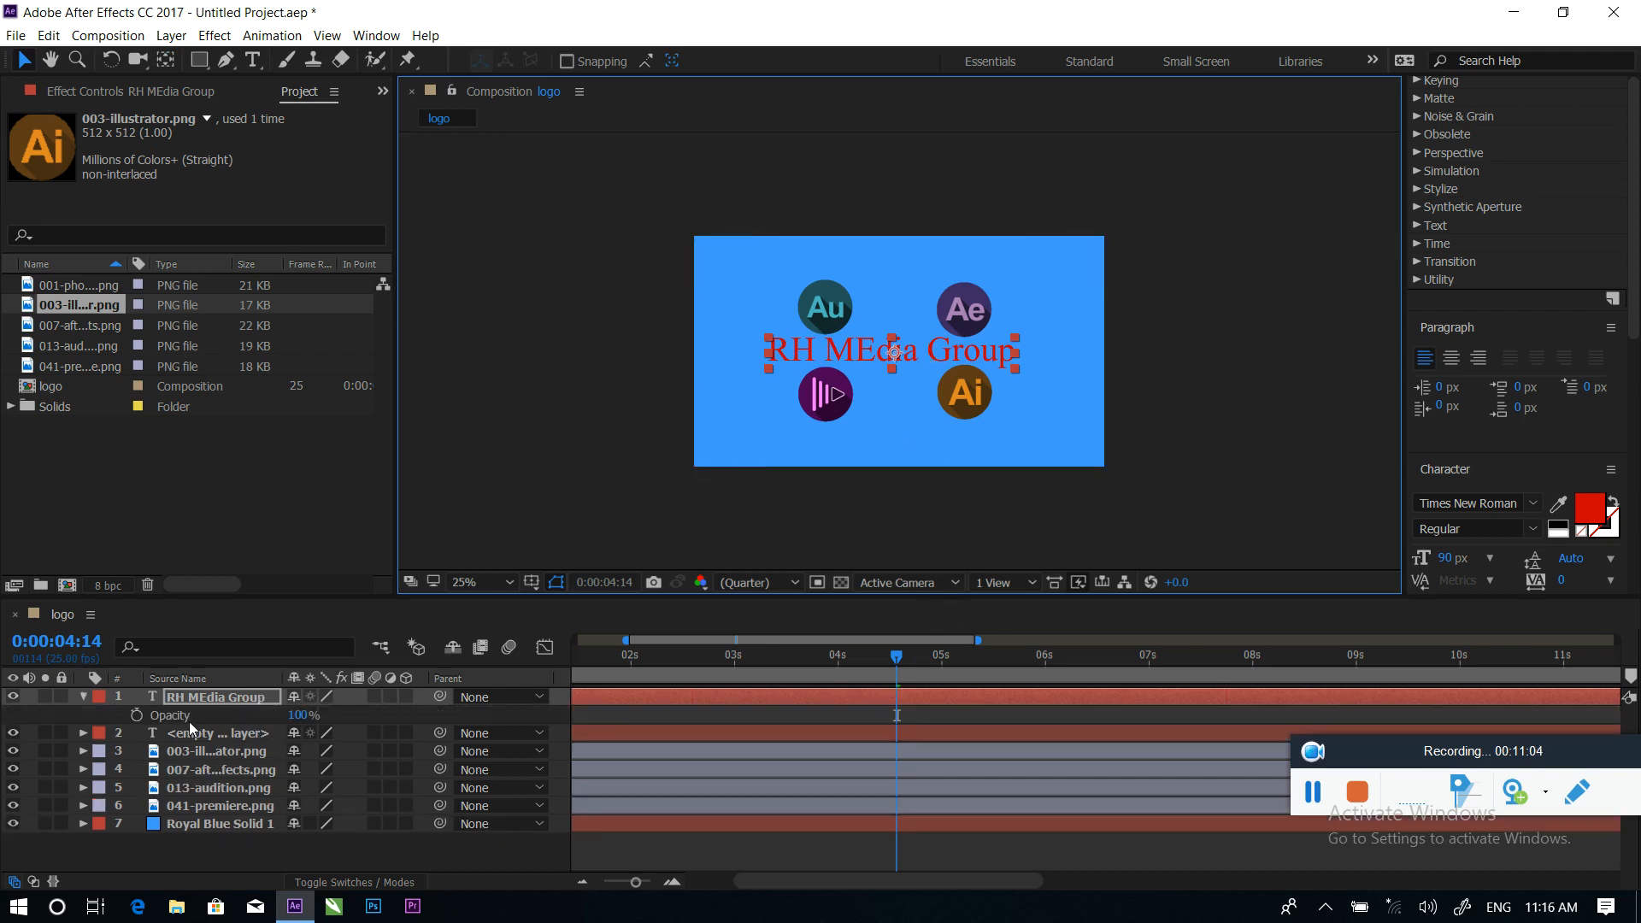
click(136, 715)
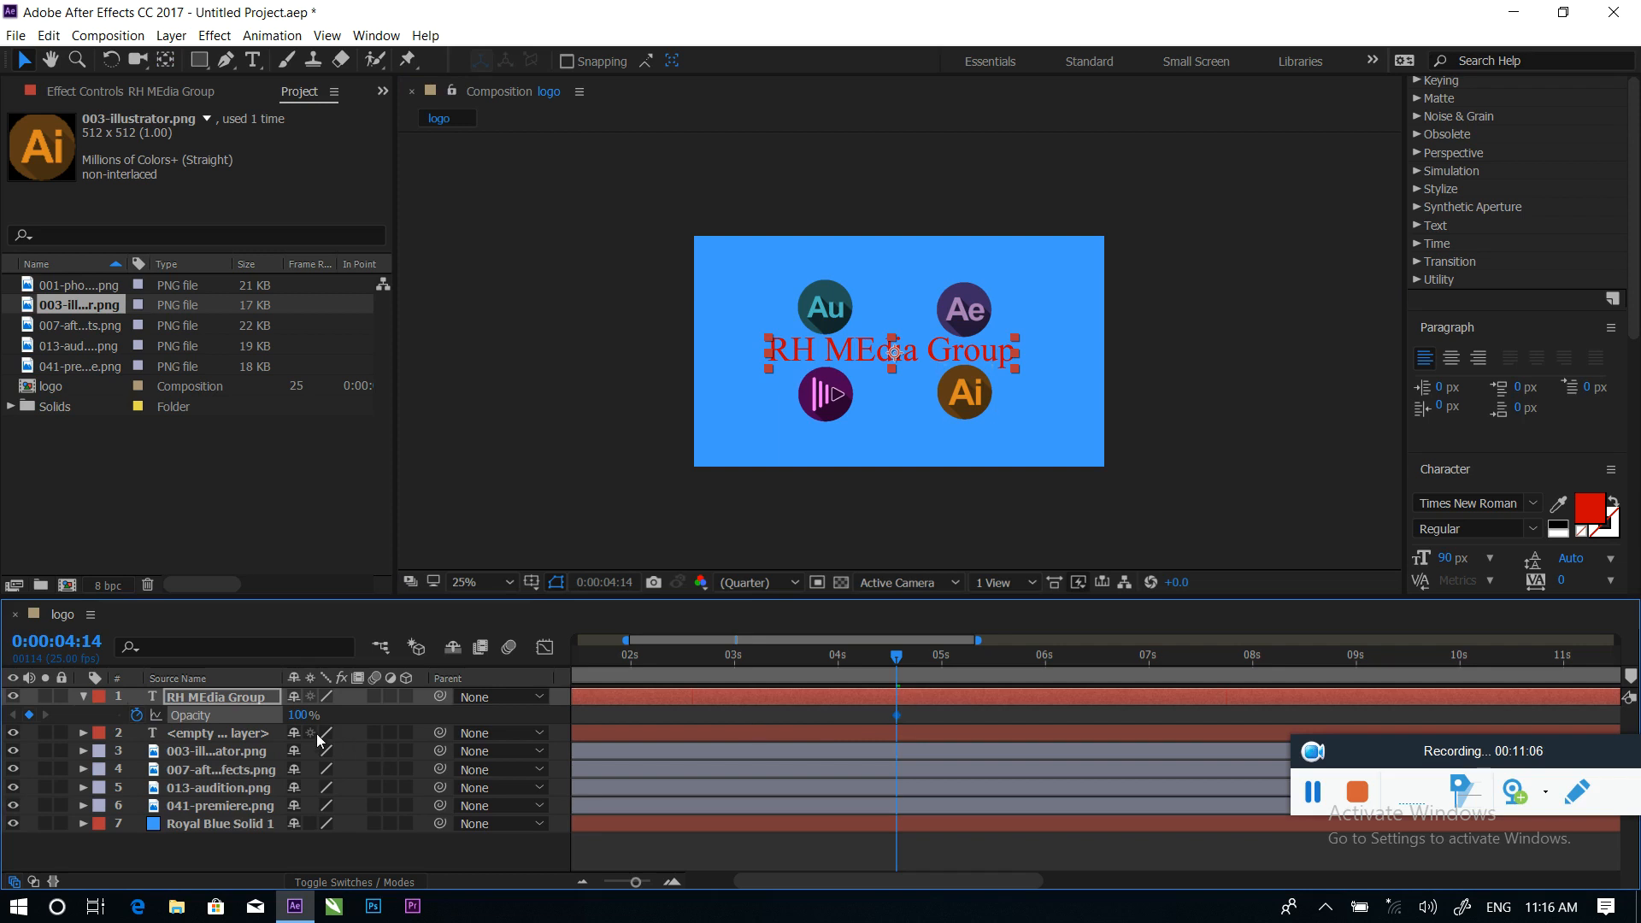
drag(295, 715, 120, 718)
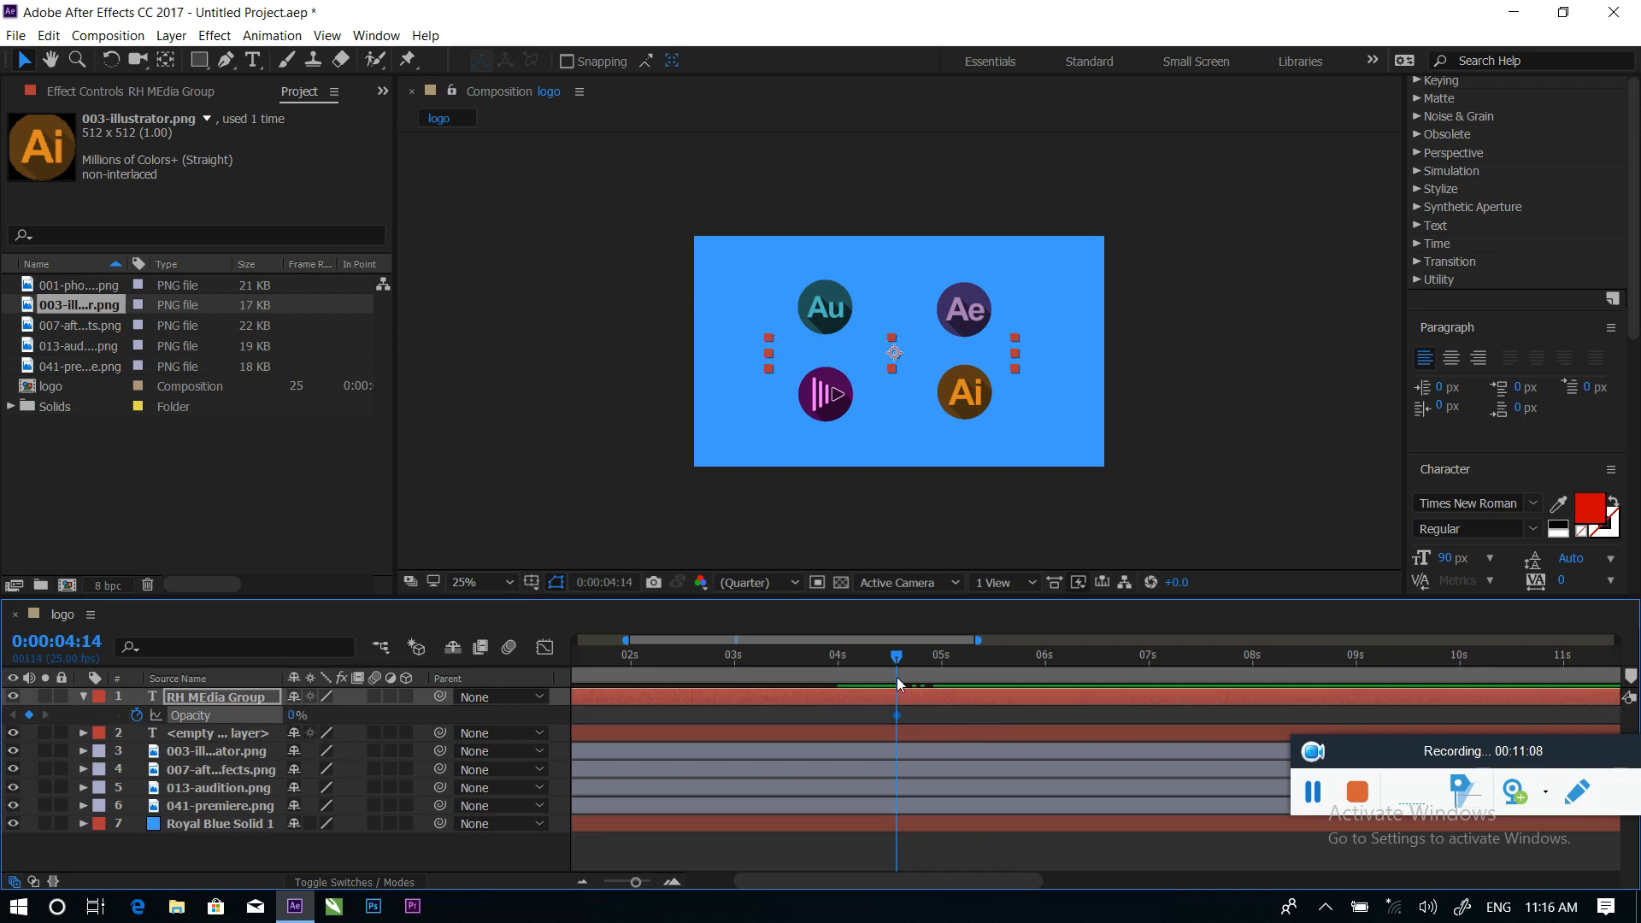
drag(897, 665, 951, 667)
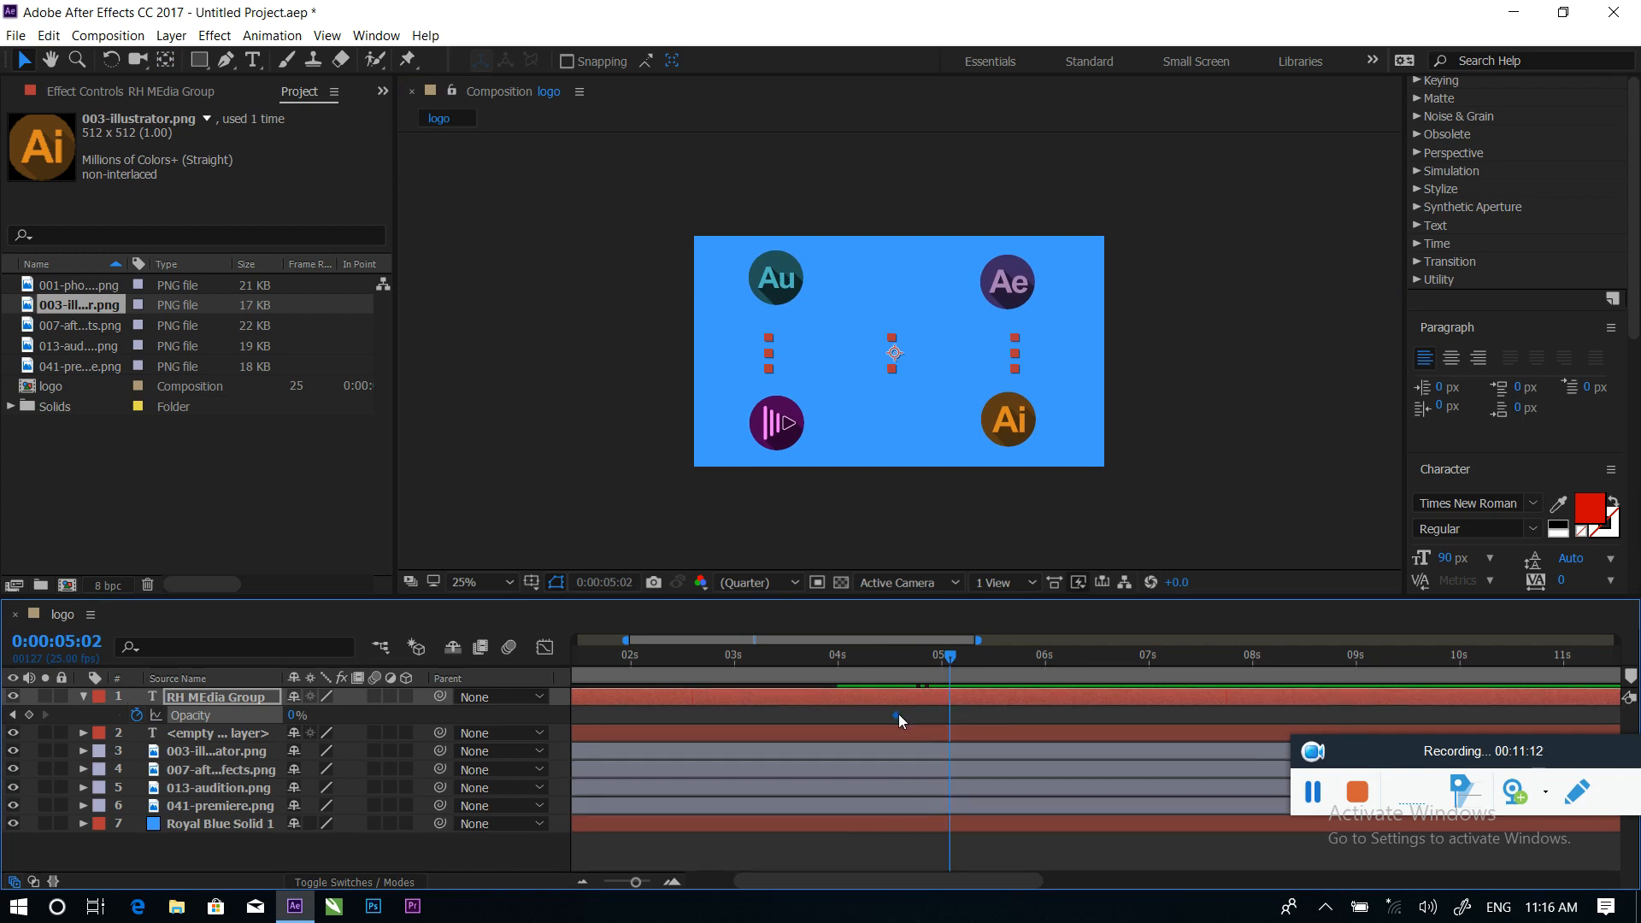
drag(898, 715, 868, 714)
drag(292, 718, 434, 714)
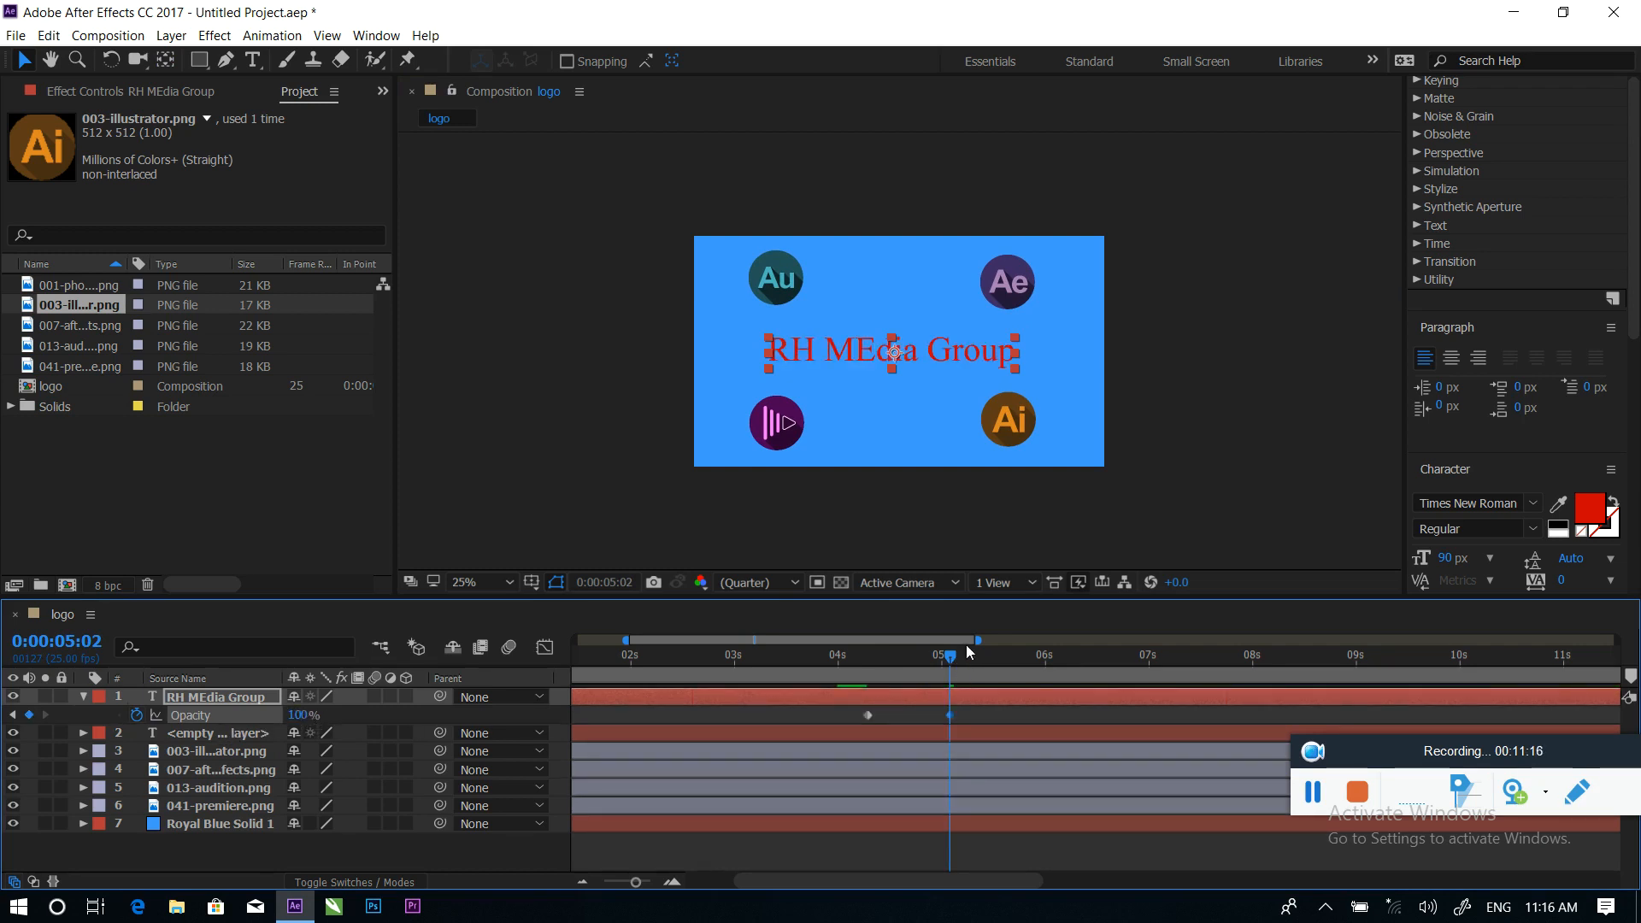
Preview the composition from 0:00:00:00 to check the logo animation and the text fade-in
drag(942, 655, 320, 653)
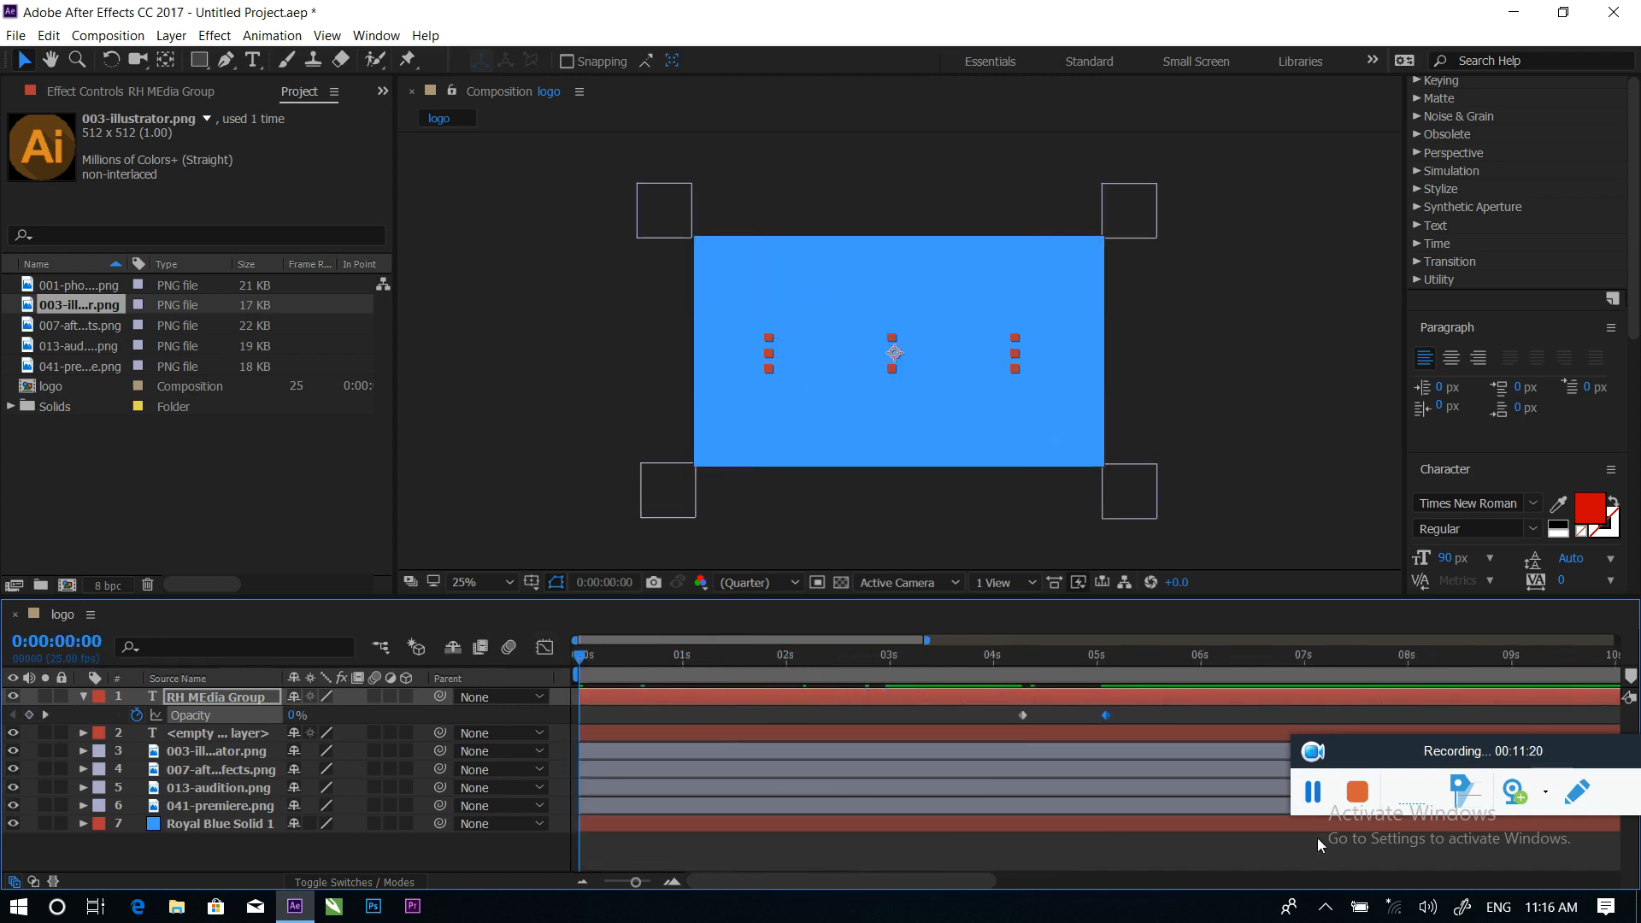
key(space)
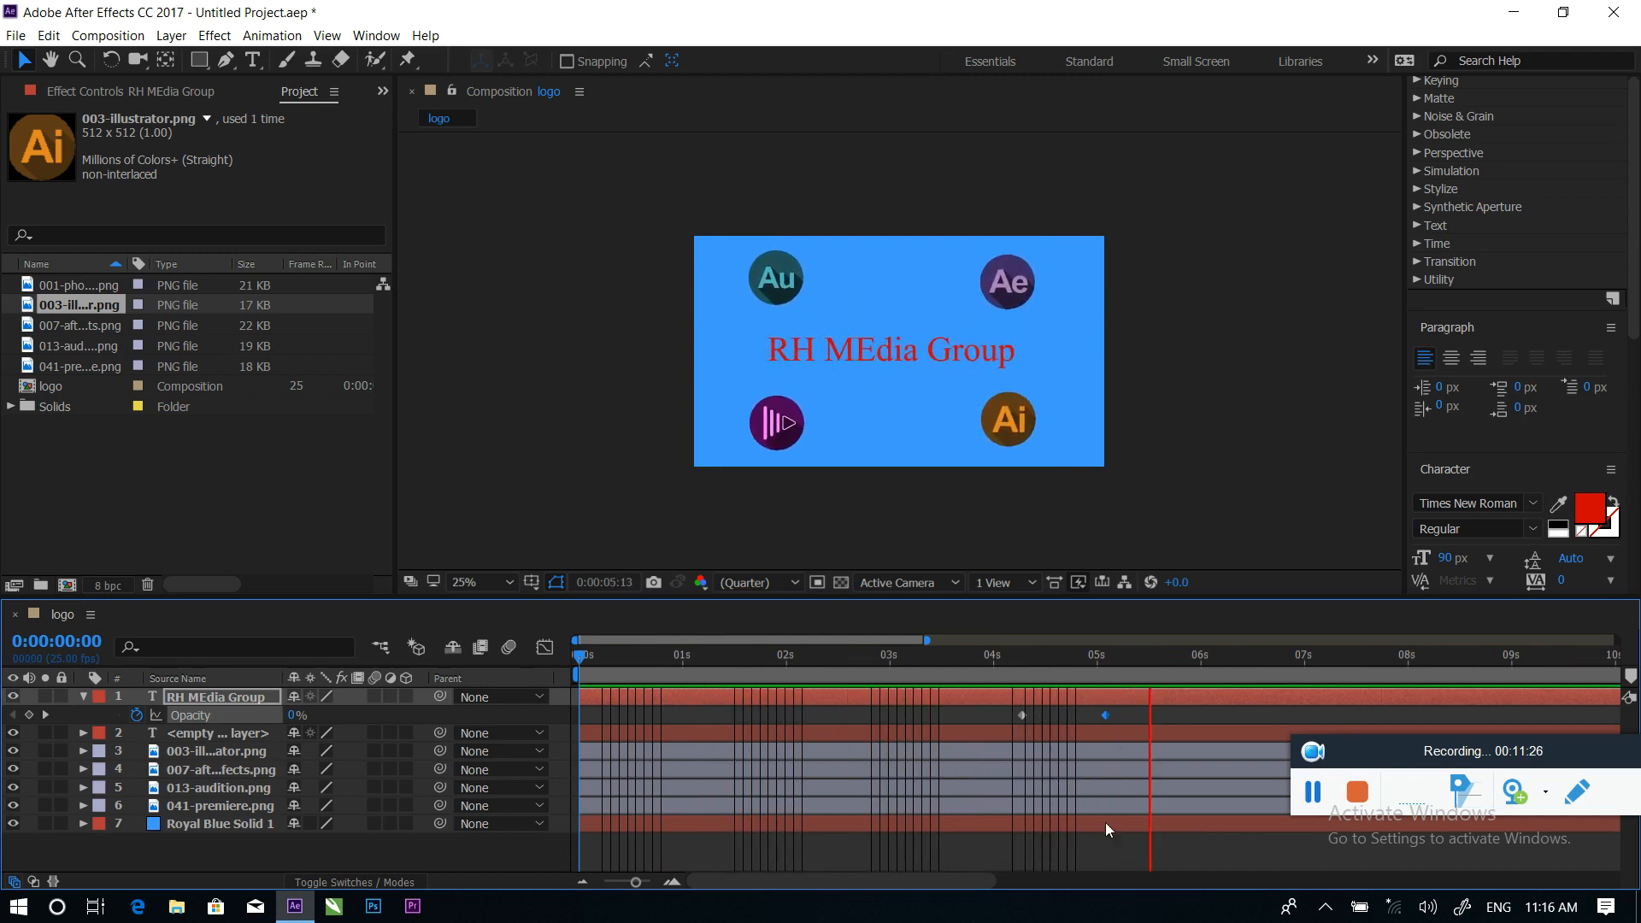
key(space)
Set the current time to 0:00:05:11, collapse the text layer, and add a new solid in turquoise (3DFAB2)
drag(1125, 660, 1123, 732)
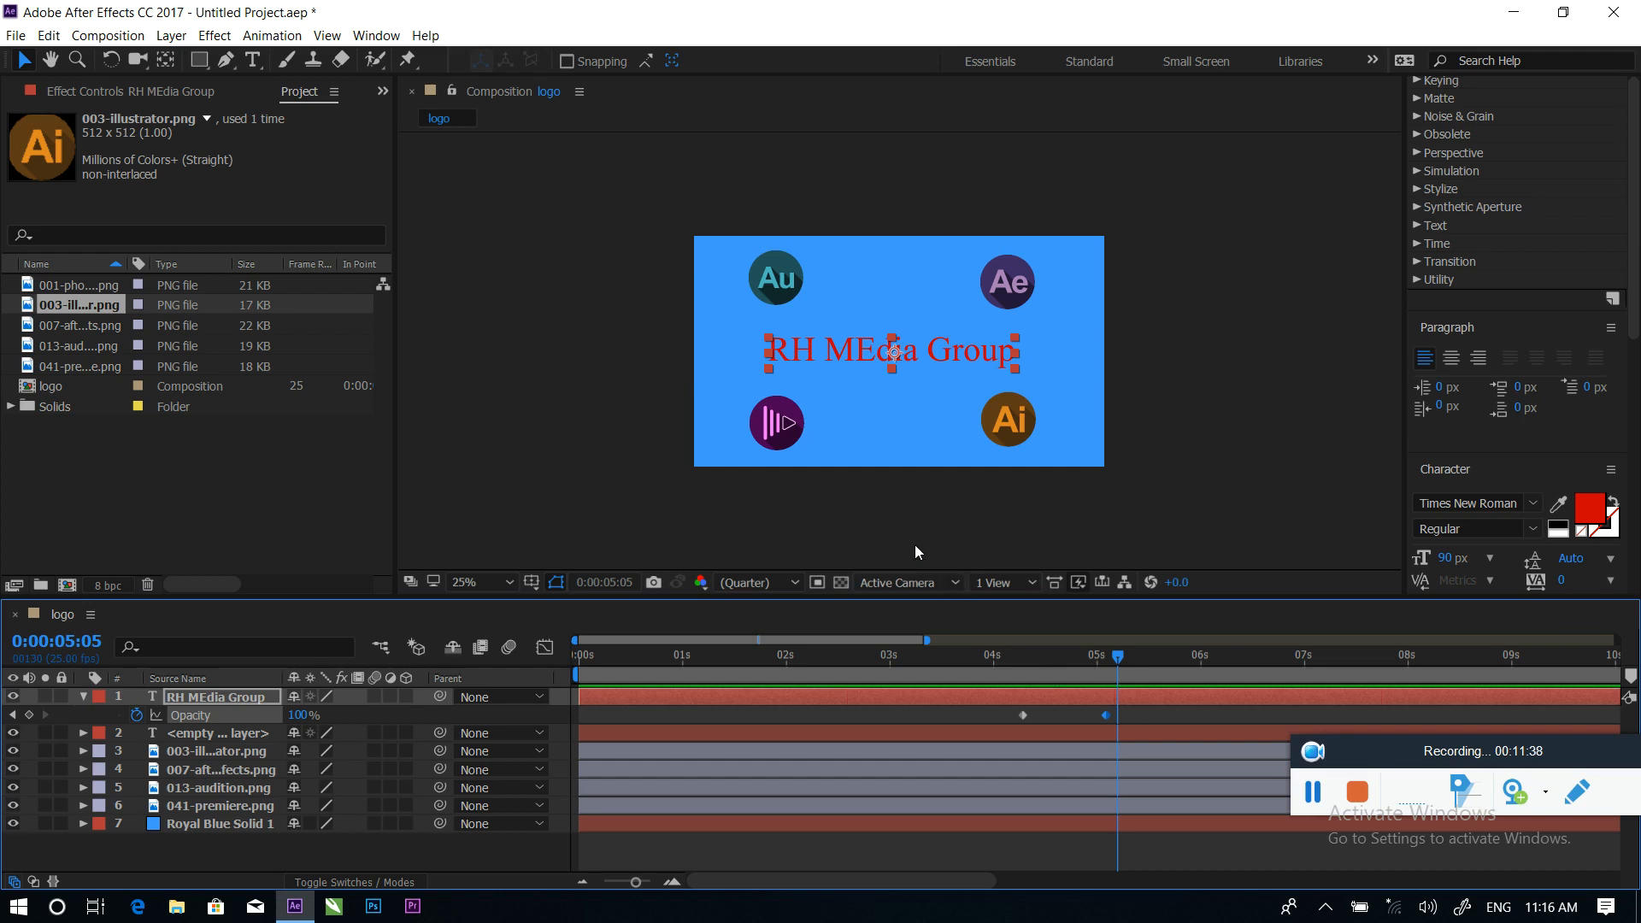
drag(1131, 650, 1145, 653)
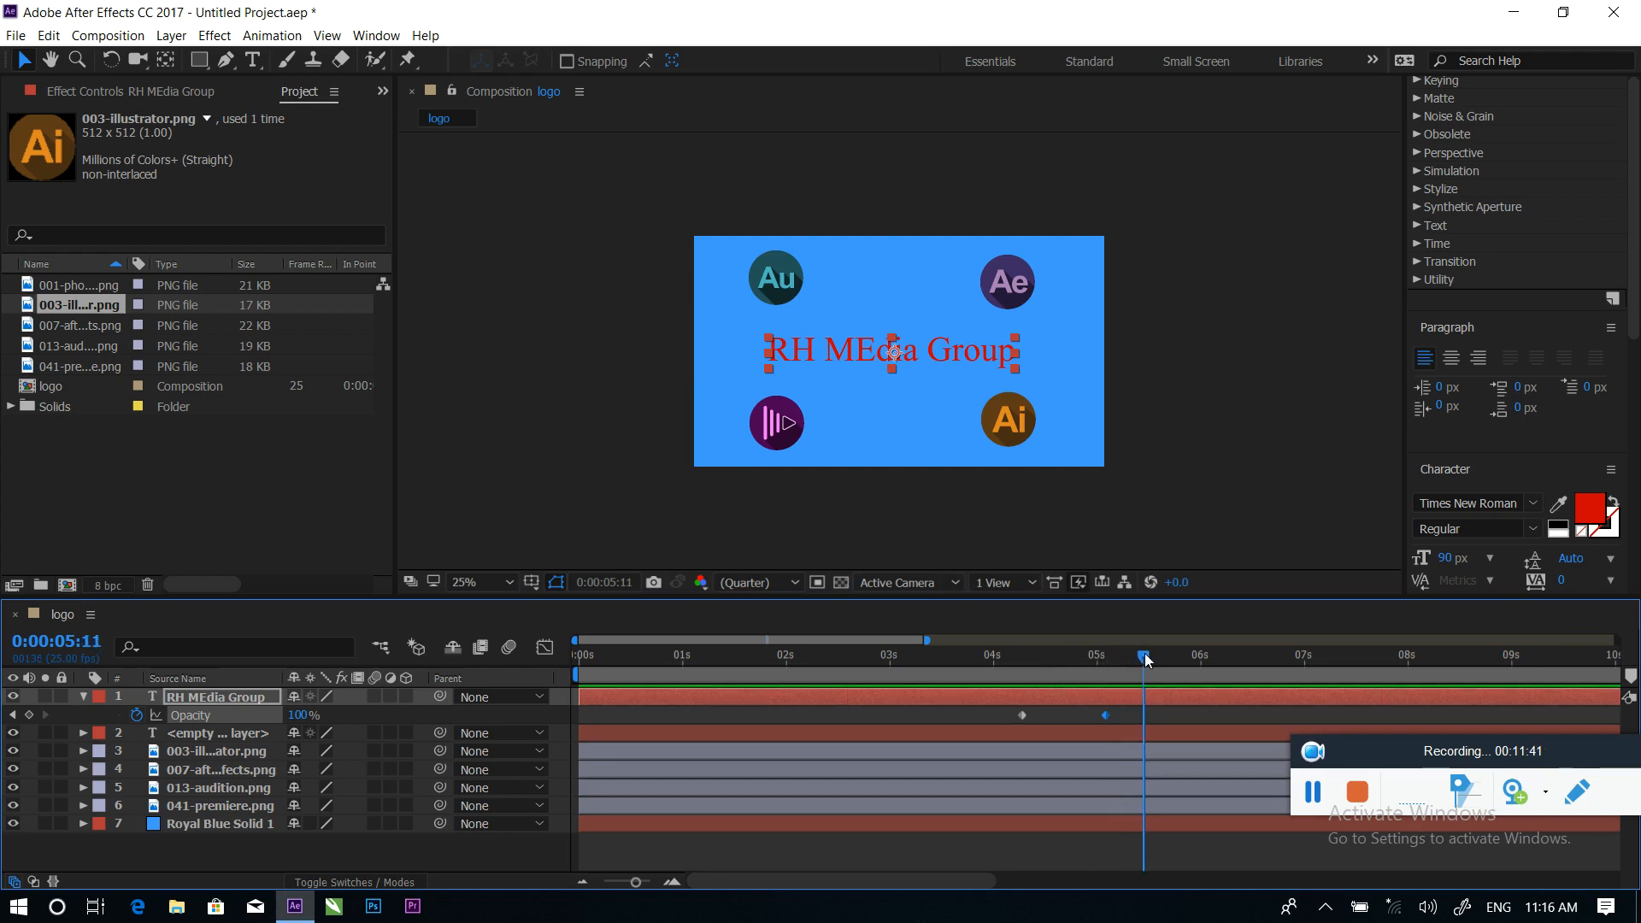
click(80, 696)
right_click(224, 848)
mouse_move(369, 675)
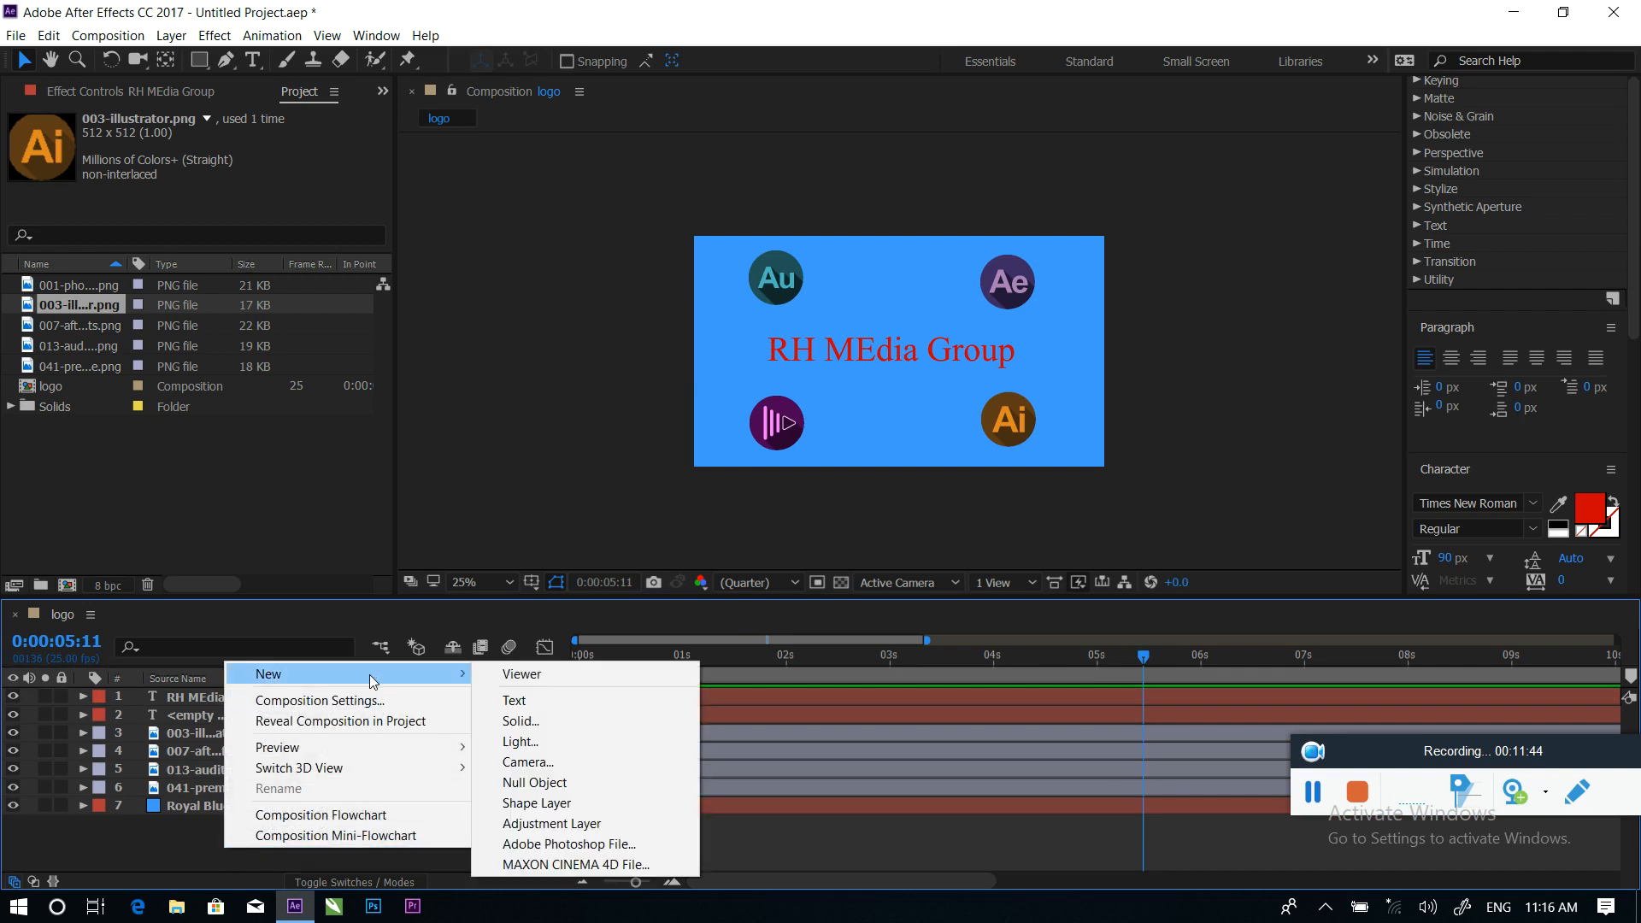
click(556, 723)
click(795, 590)
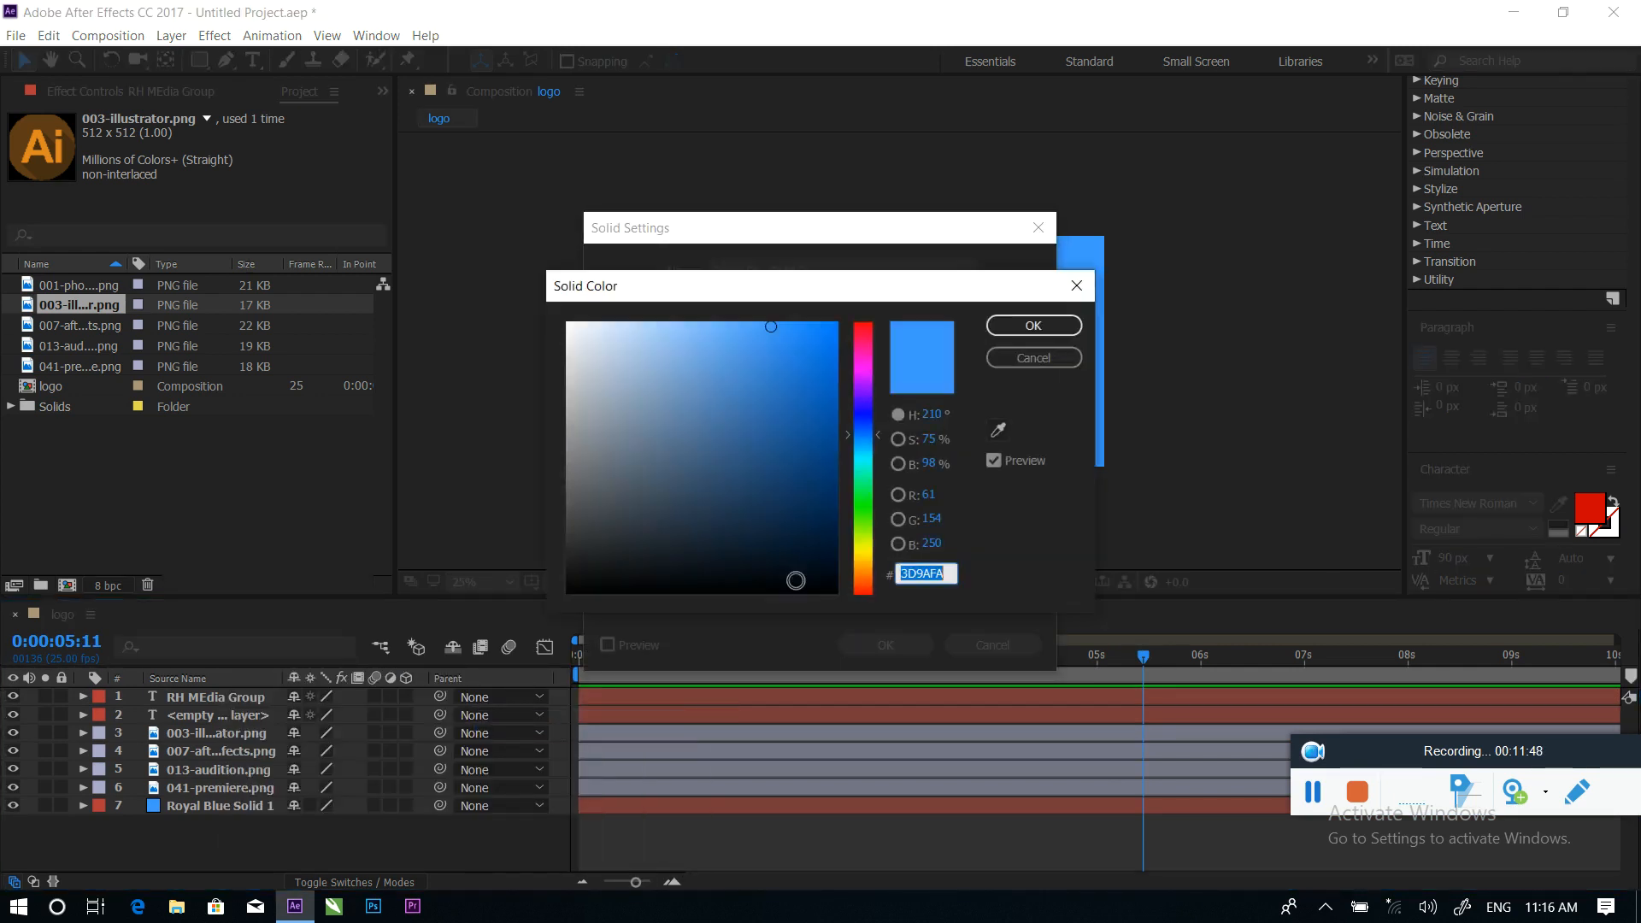
drag(880, 432, 873, 481)
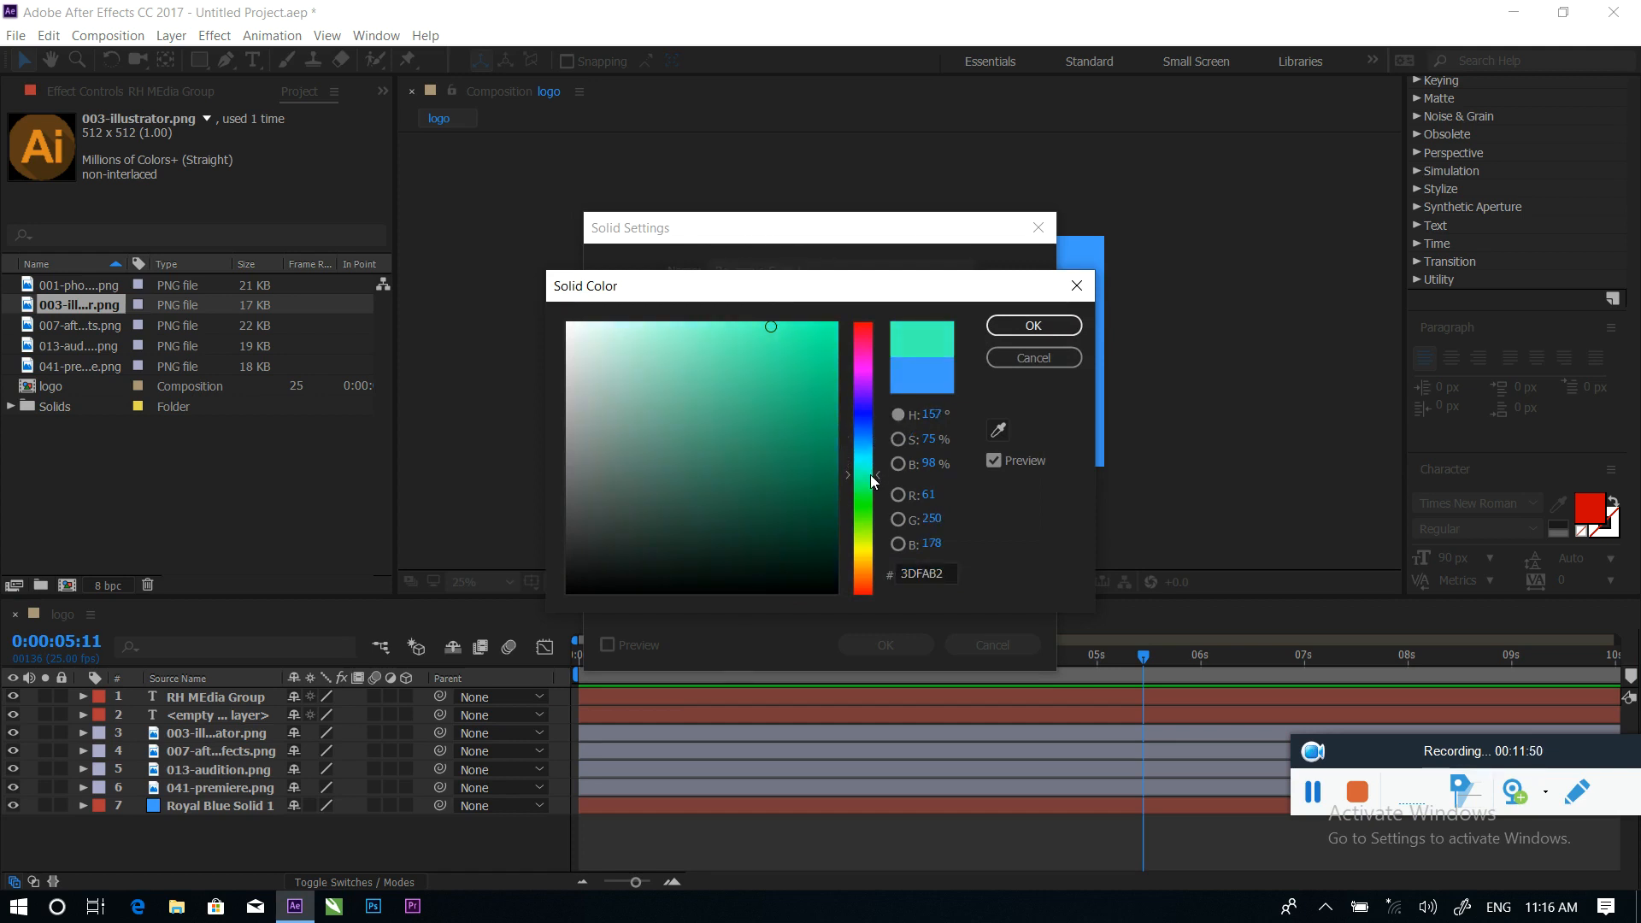
click(995, 328)
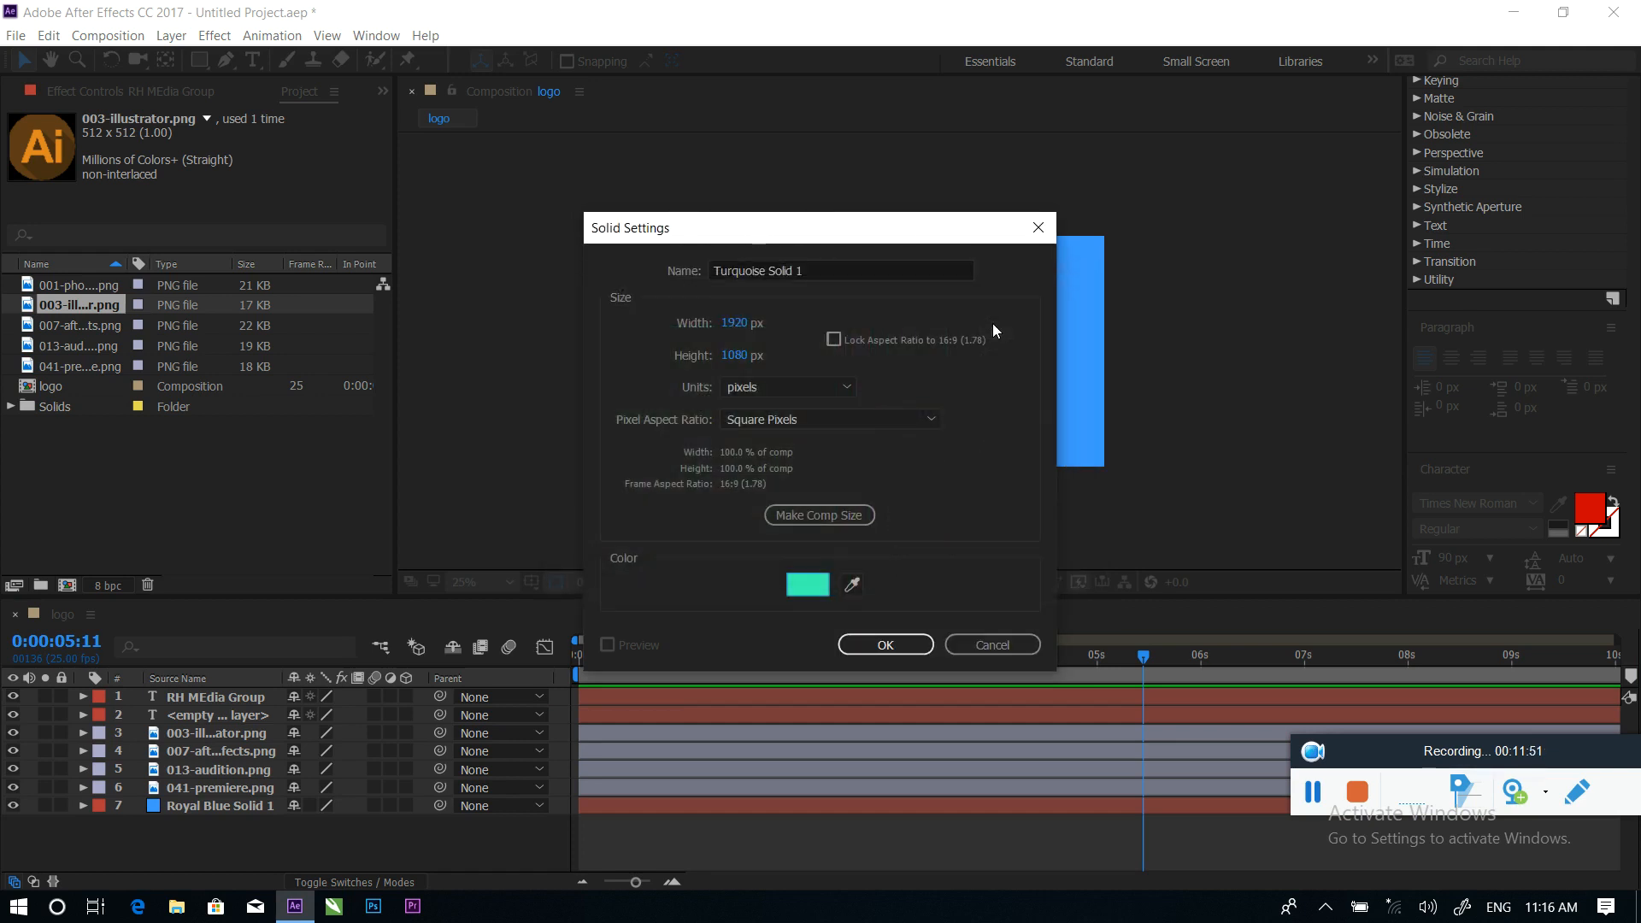
click(882, 643)
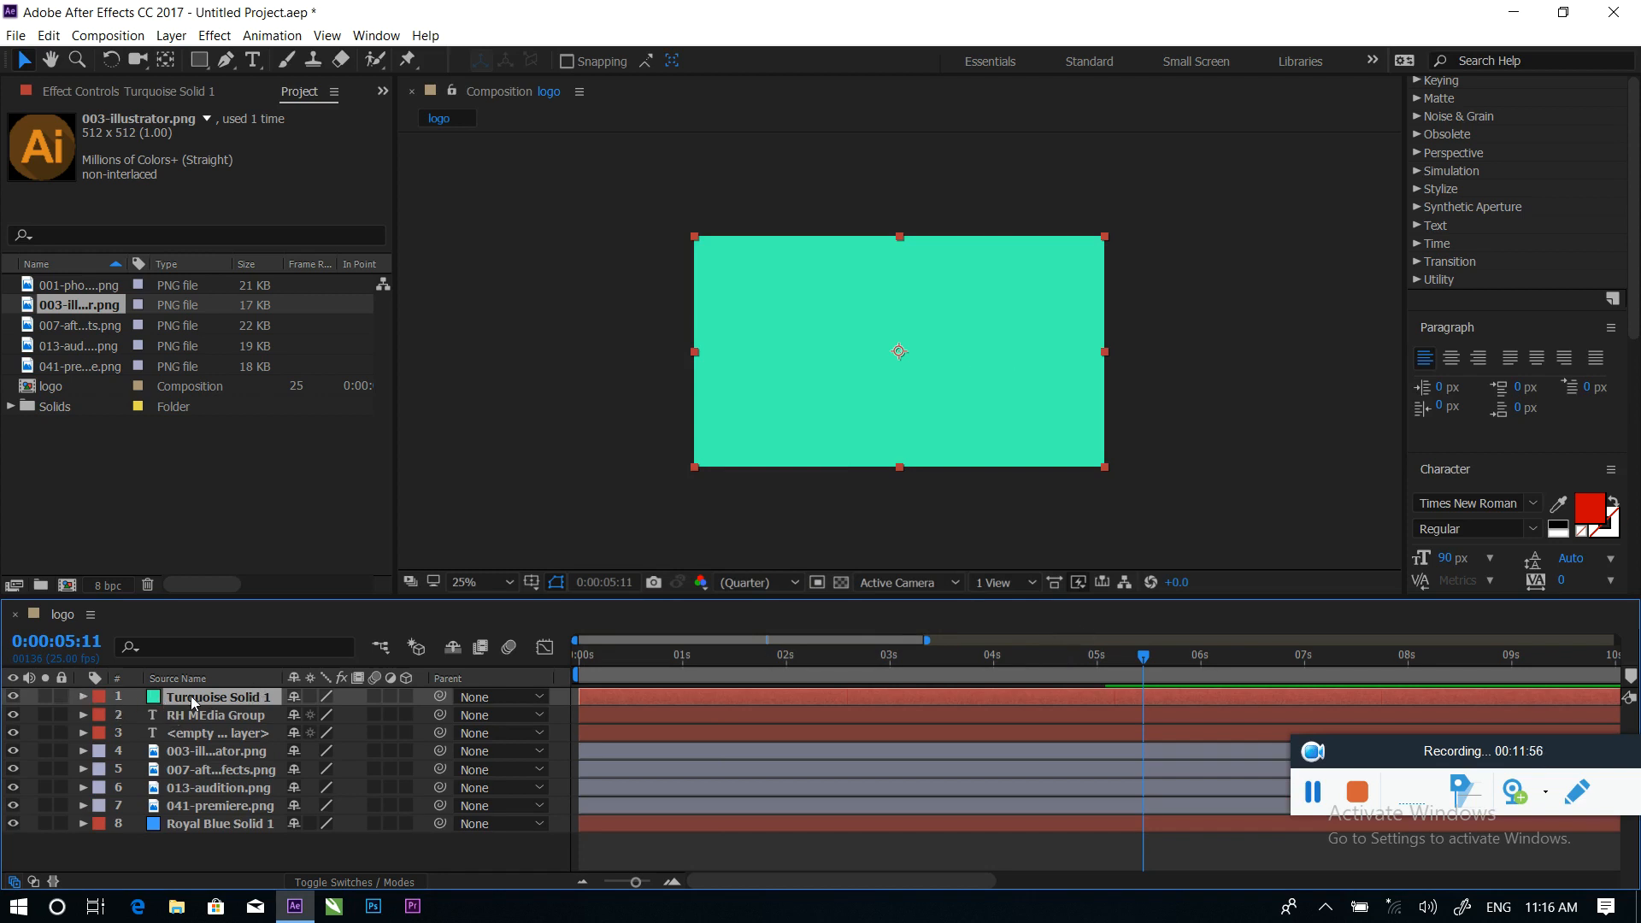
Keyframe the turquoise solid's Position from off-frame left at -998, 548 at 0:00:05:09 to 958, 540 at 0:00:06:03
key(p)
drag(303, 714, 4, 703)
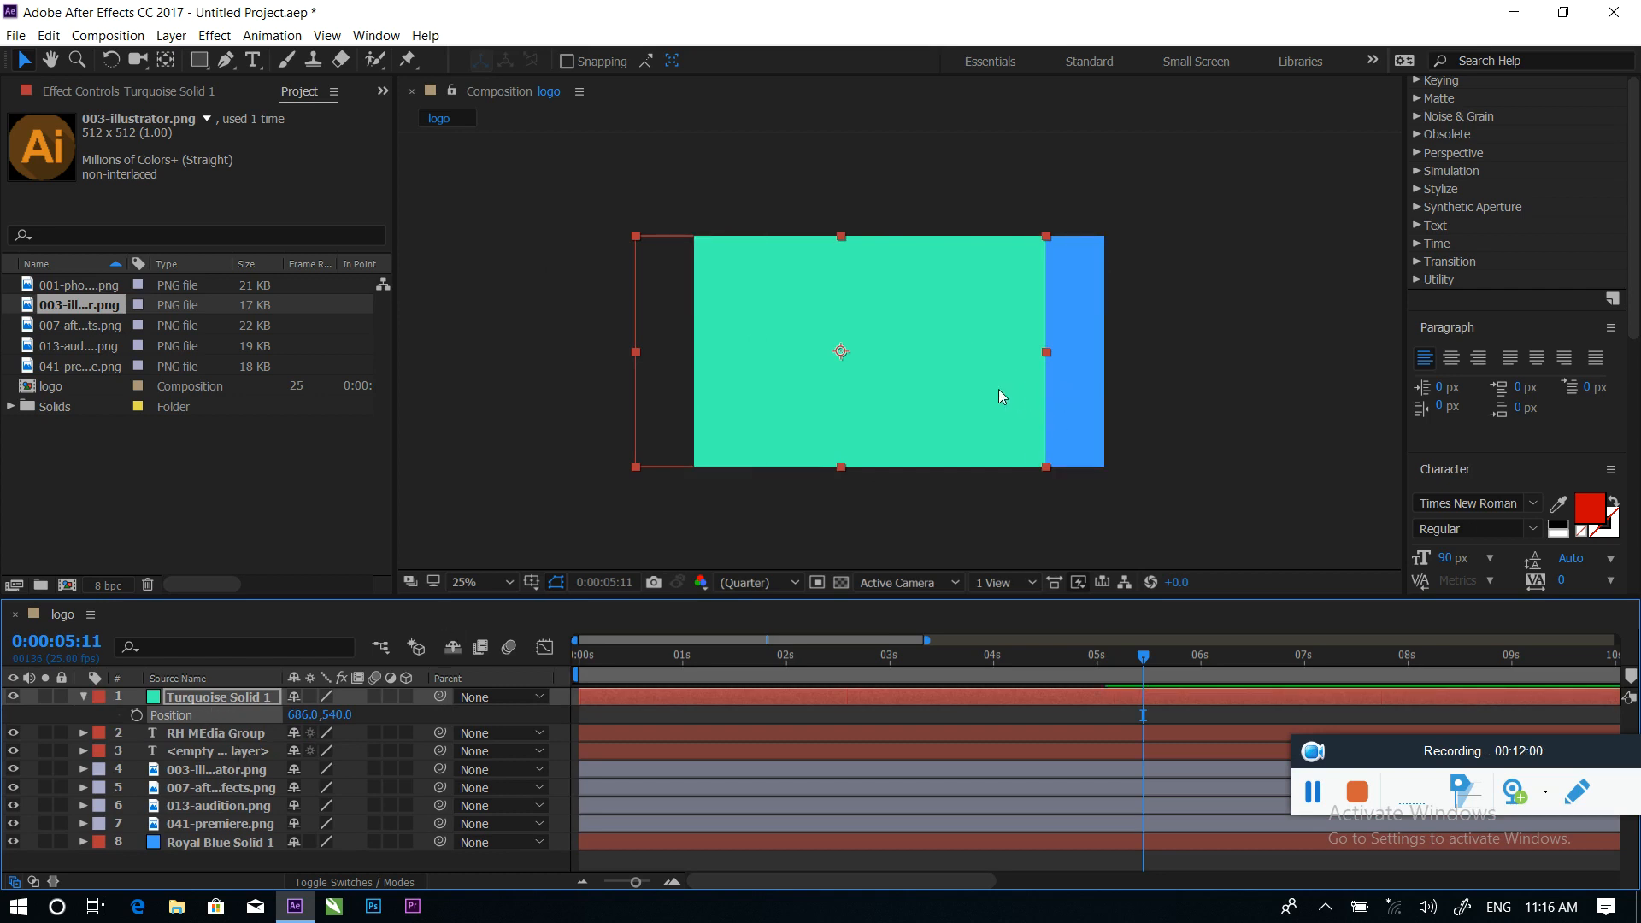
drag(894, 388, 636, 398)
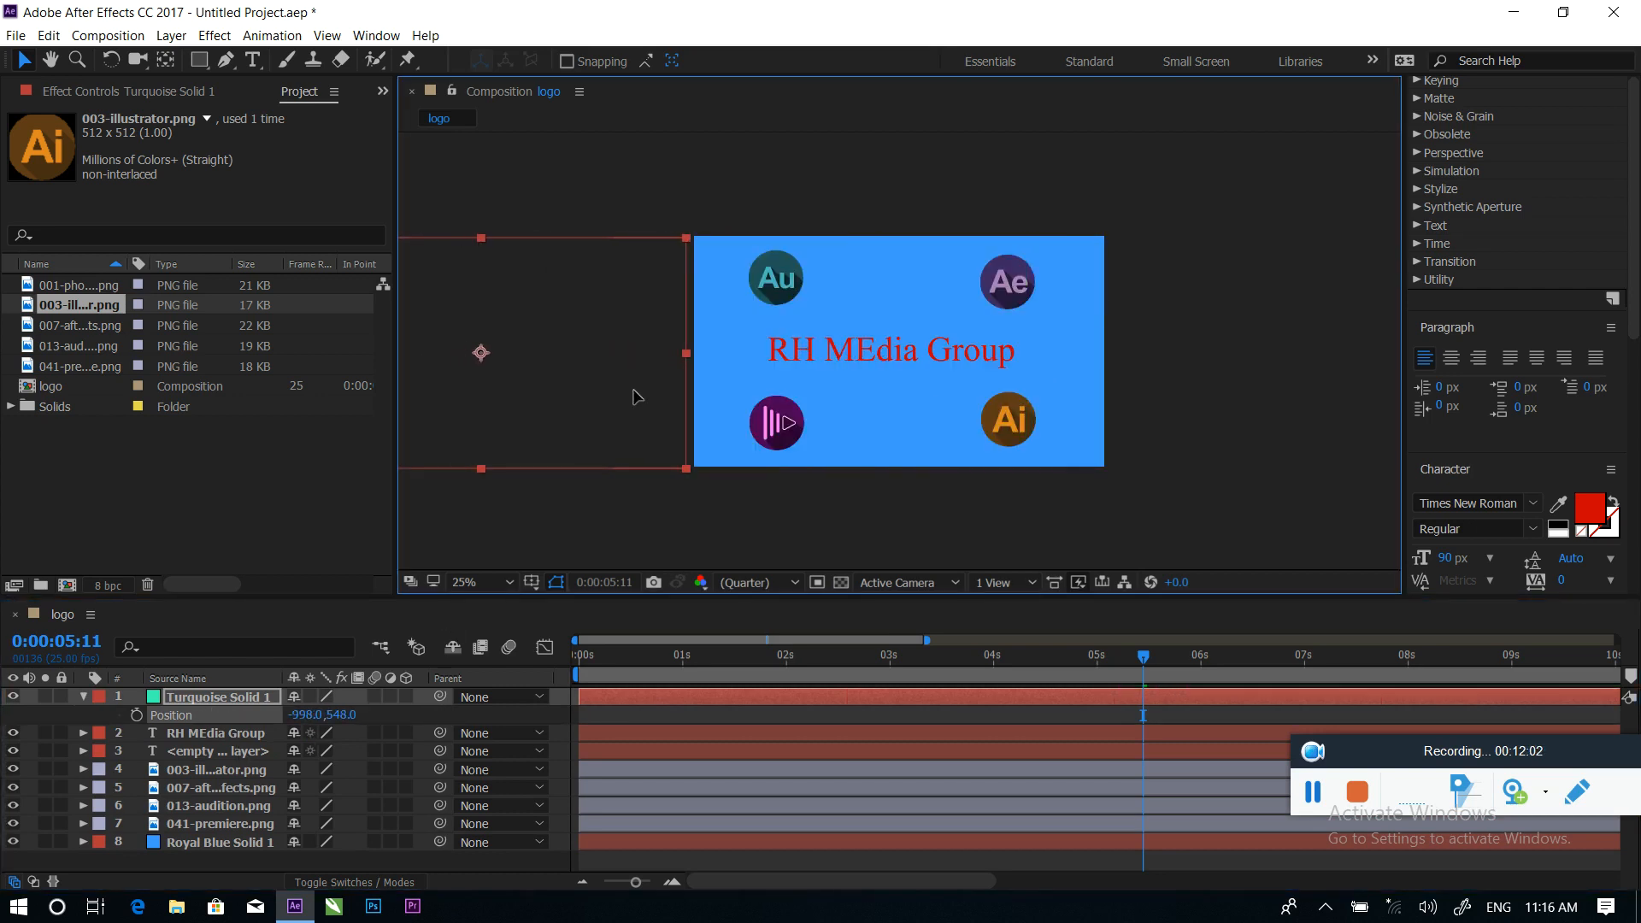
drag(1081, 658, 1133, 670)
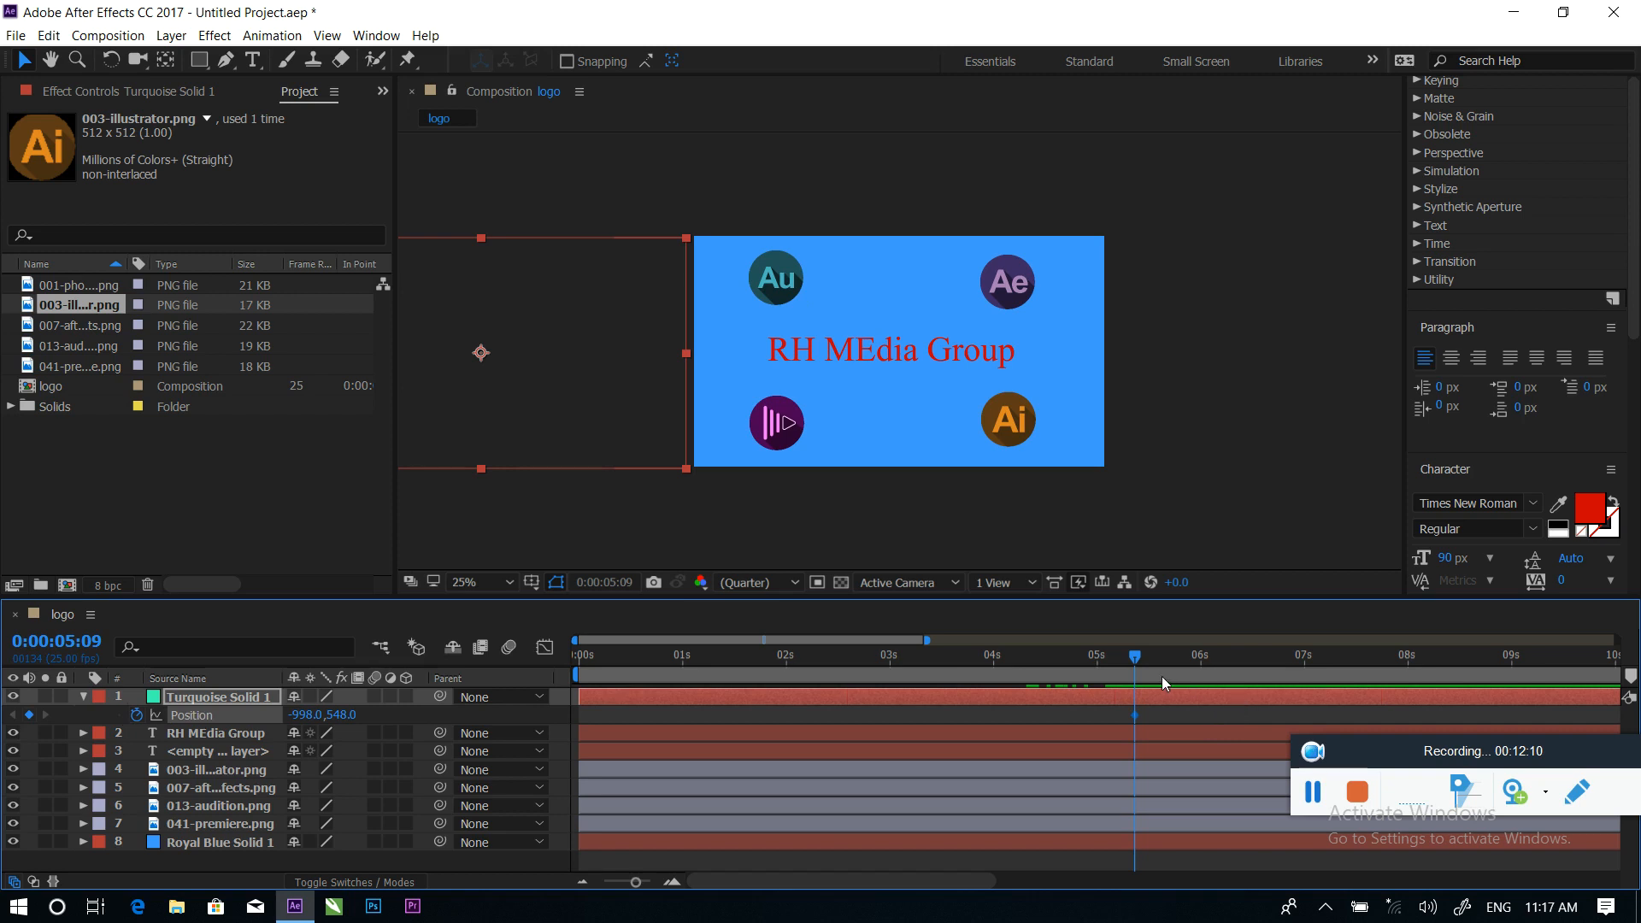
drag(1135, 657, 1210, 658)
drag(592, 389, 1007, 384)
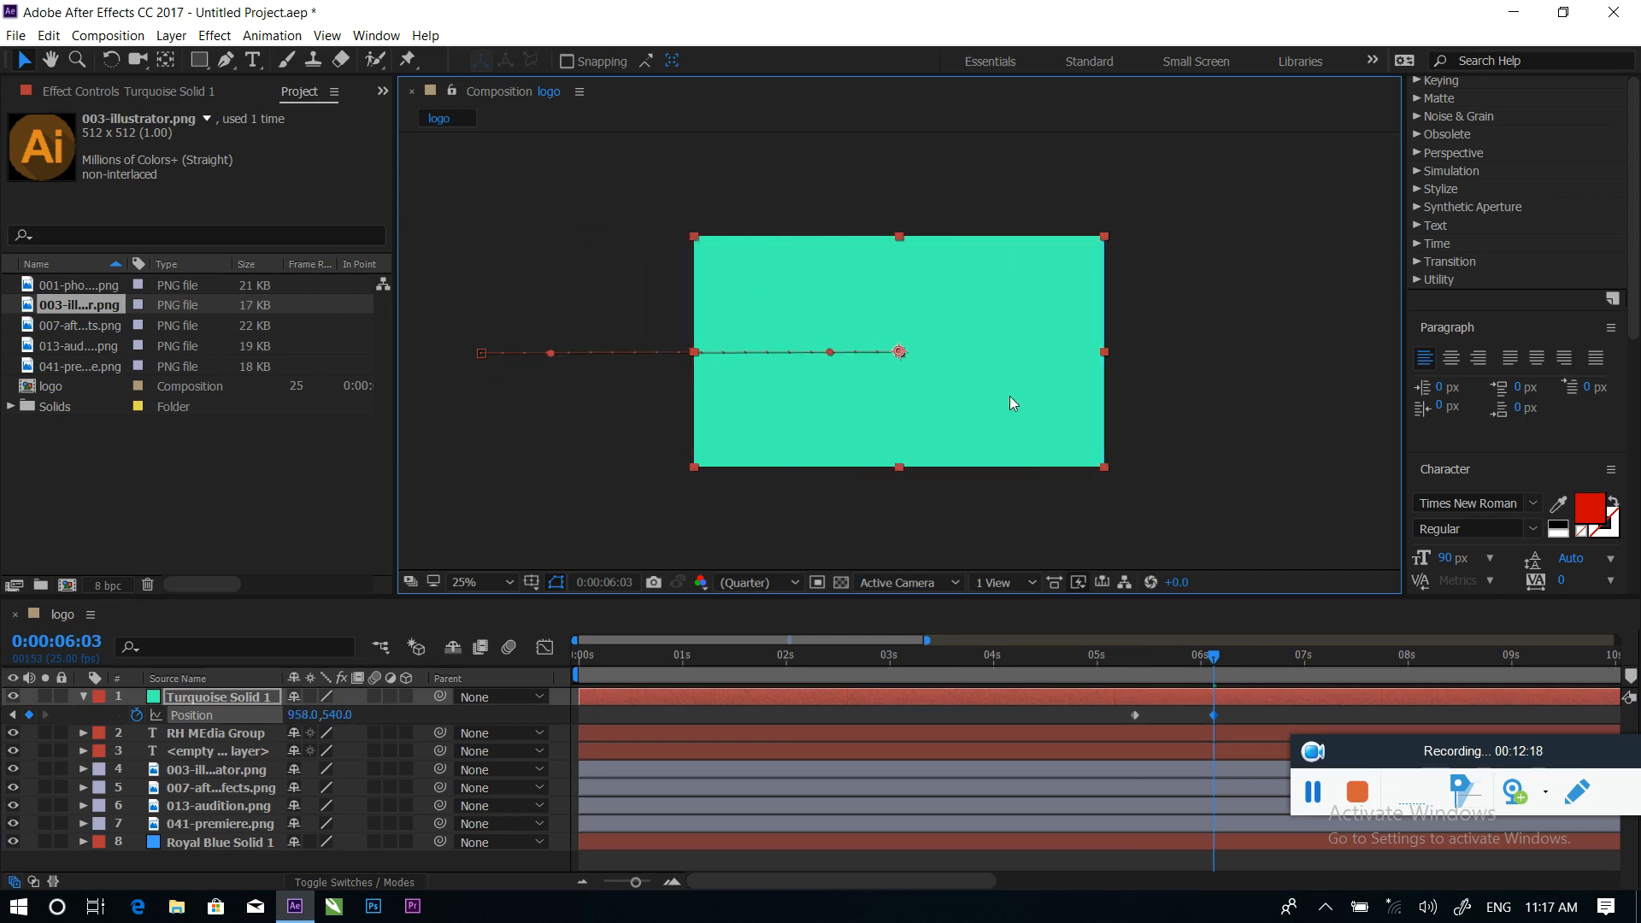
Shift the solid's second Position keyframe slightly earlier, to about 6 seconds, and preview the composition from the start
drag(1215, 661, 1126, 656)
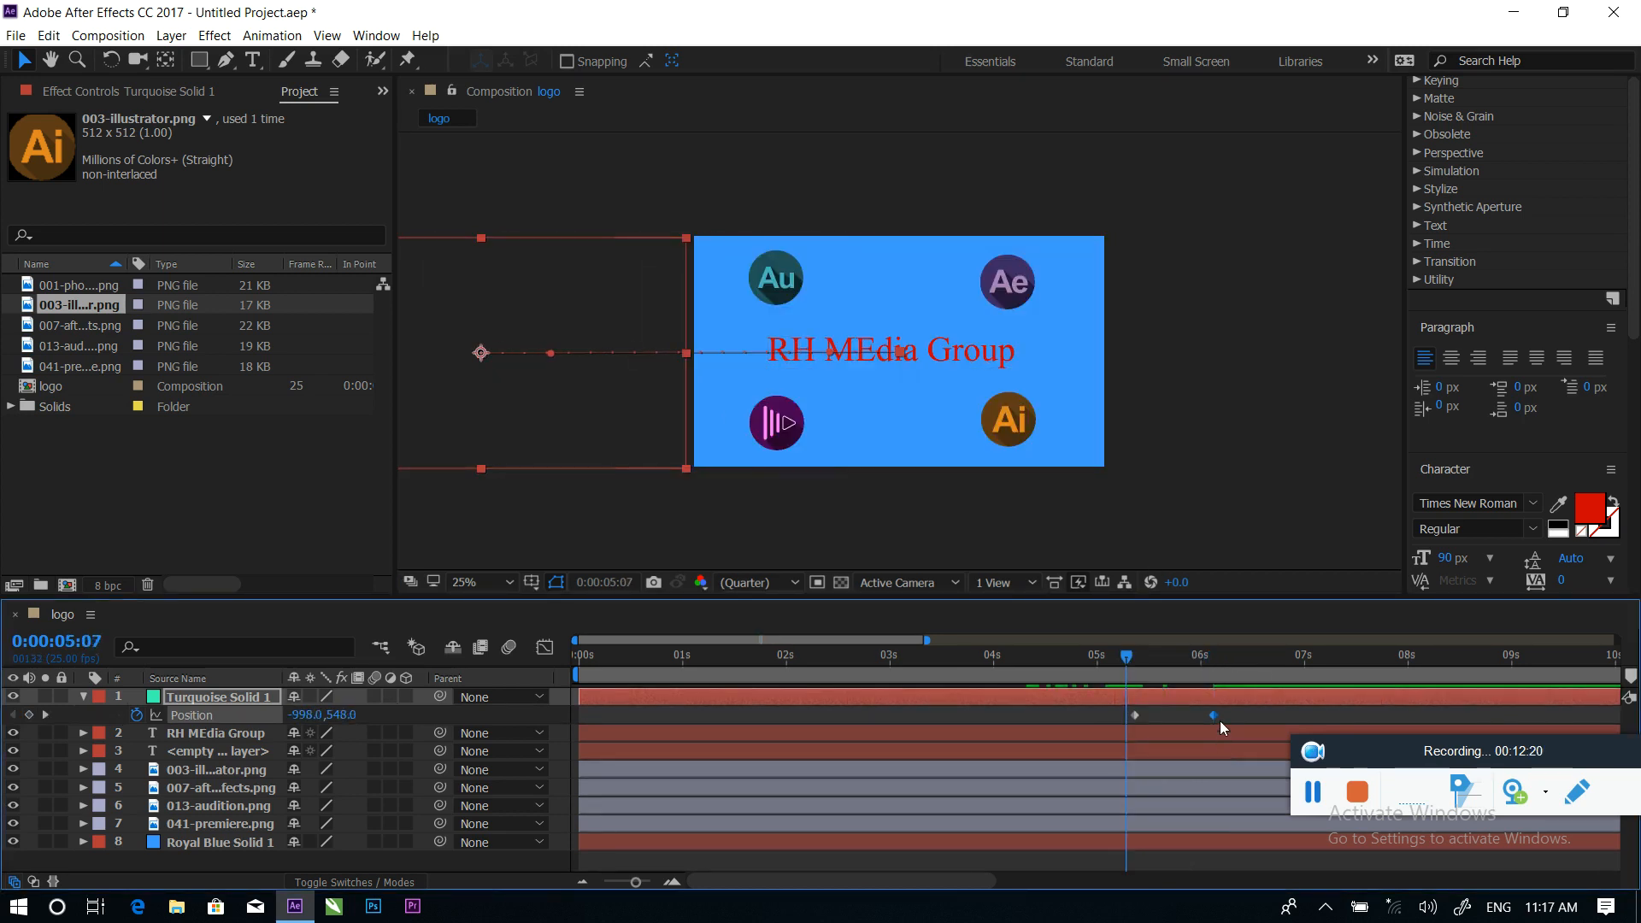
drag(1207, 718, 1199, 717)
drag(1121, 652, 317, 652)
key(space)
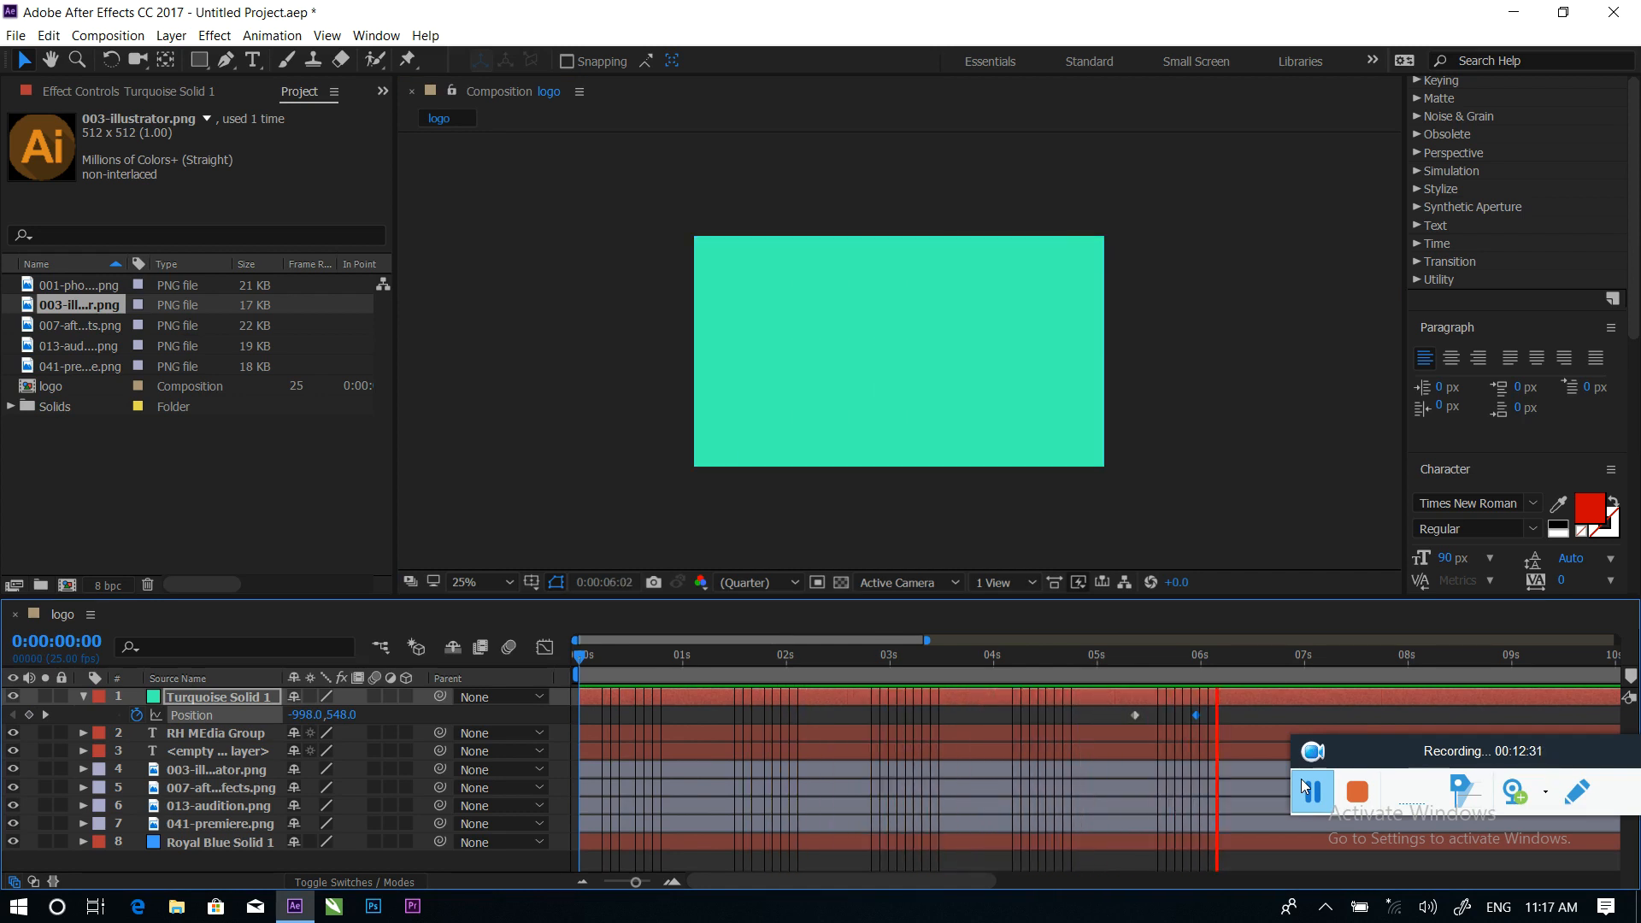
key(space)
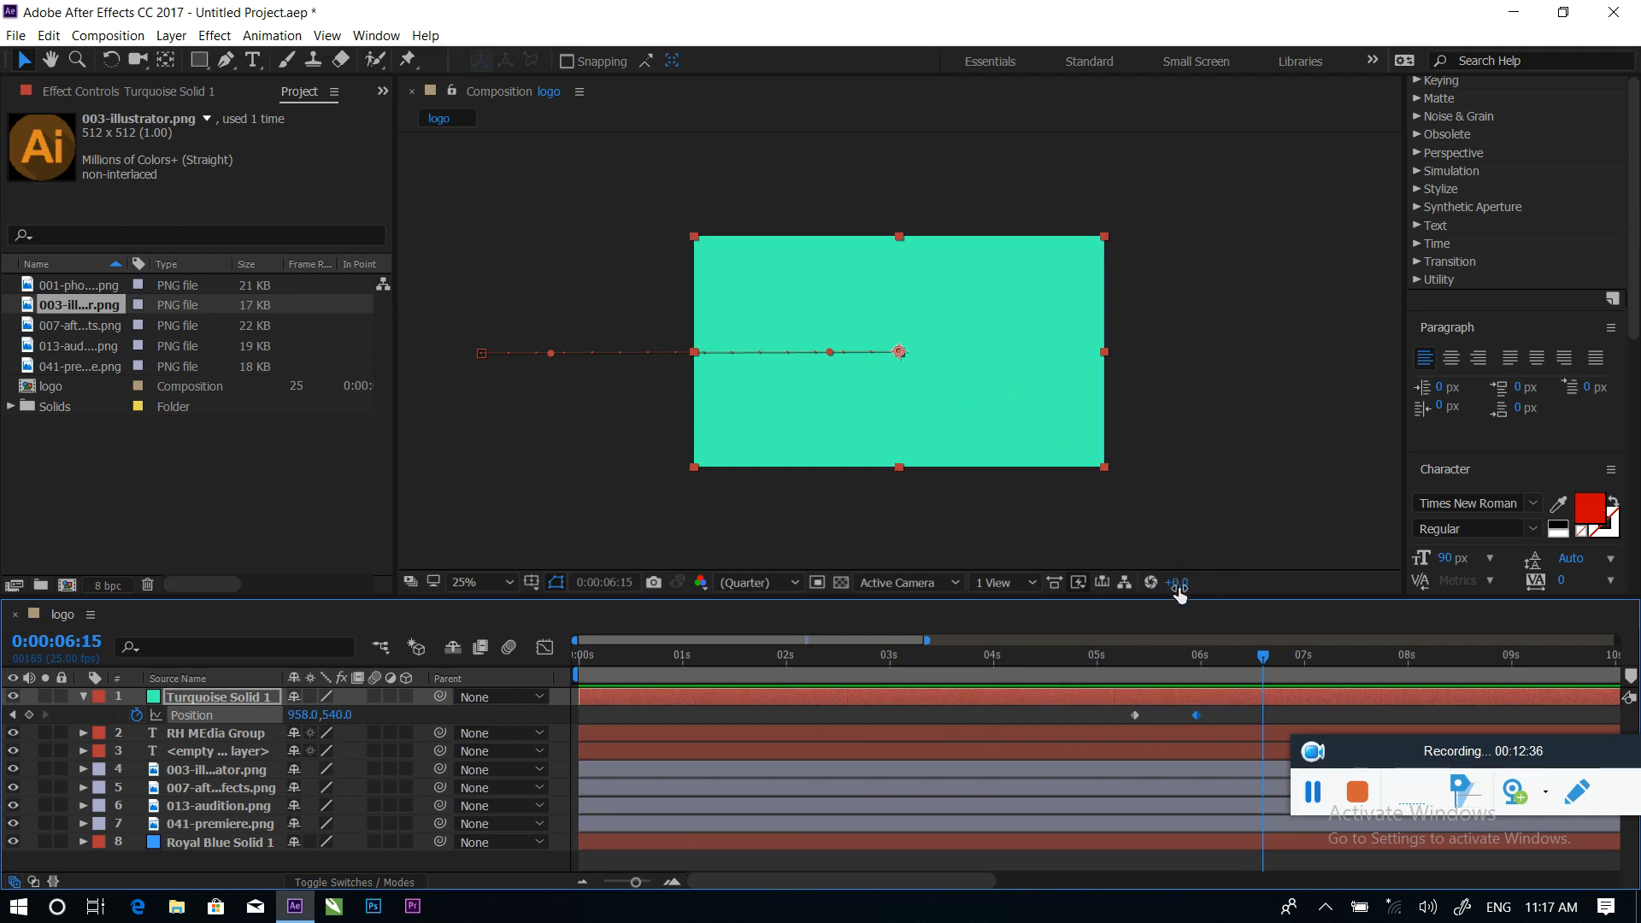
Preview the composition from 0:00:00:00, then scrub to 0:00:04:23 to check the logos and title
drag(1260, 648, 531, 623)
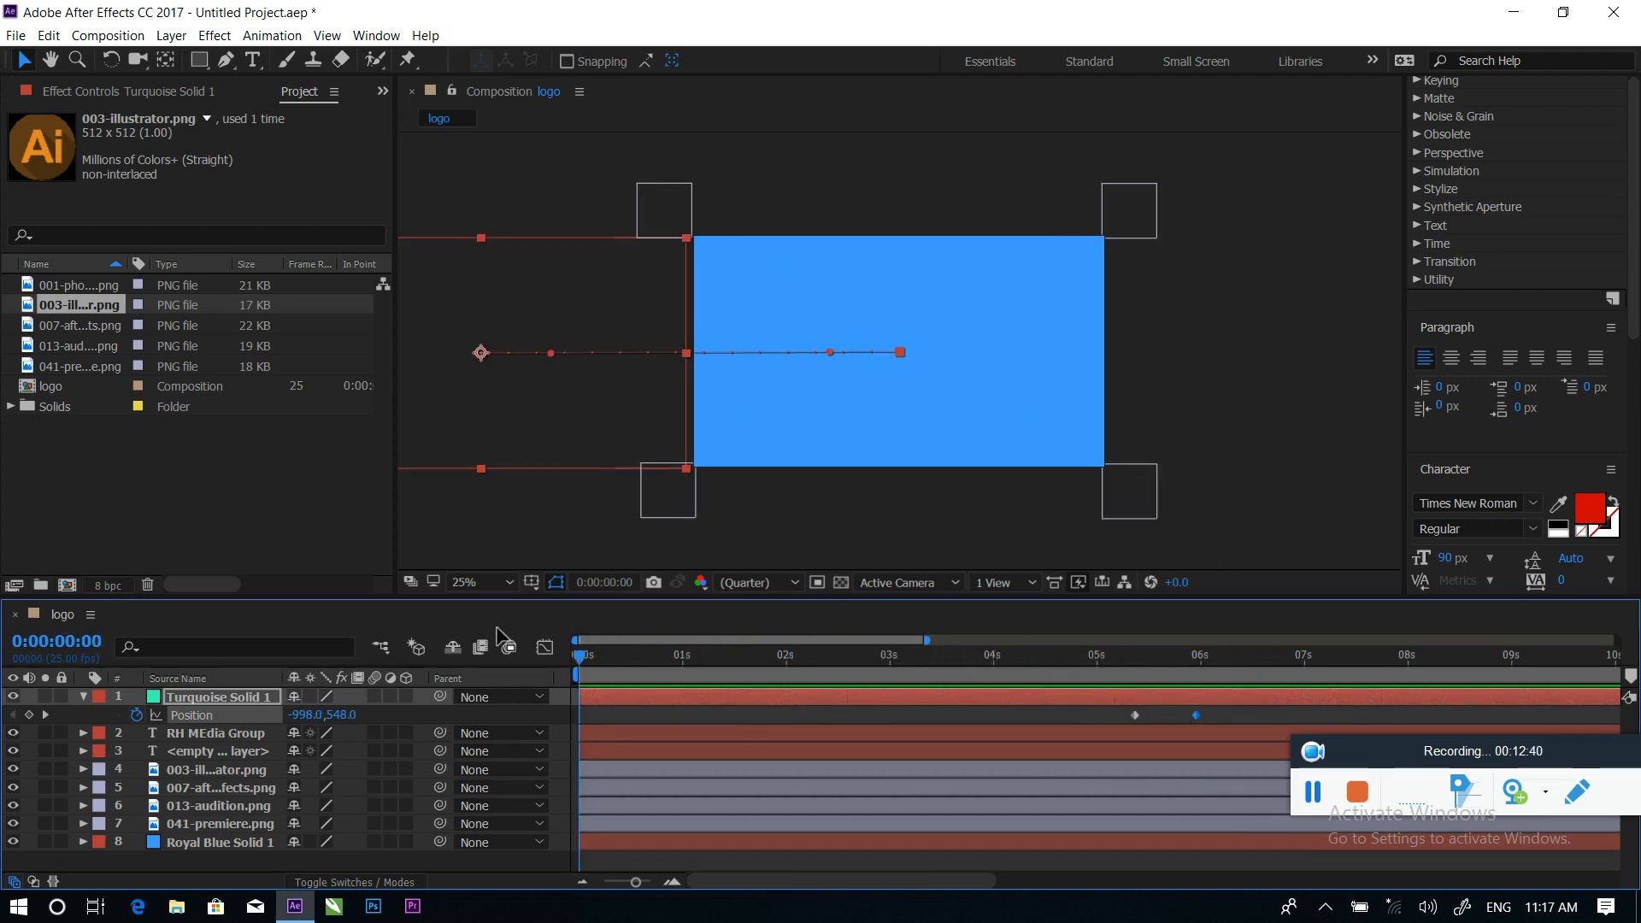
key(space)
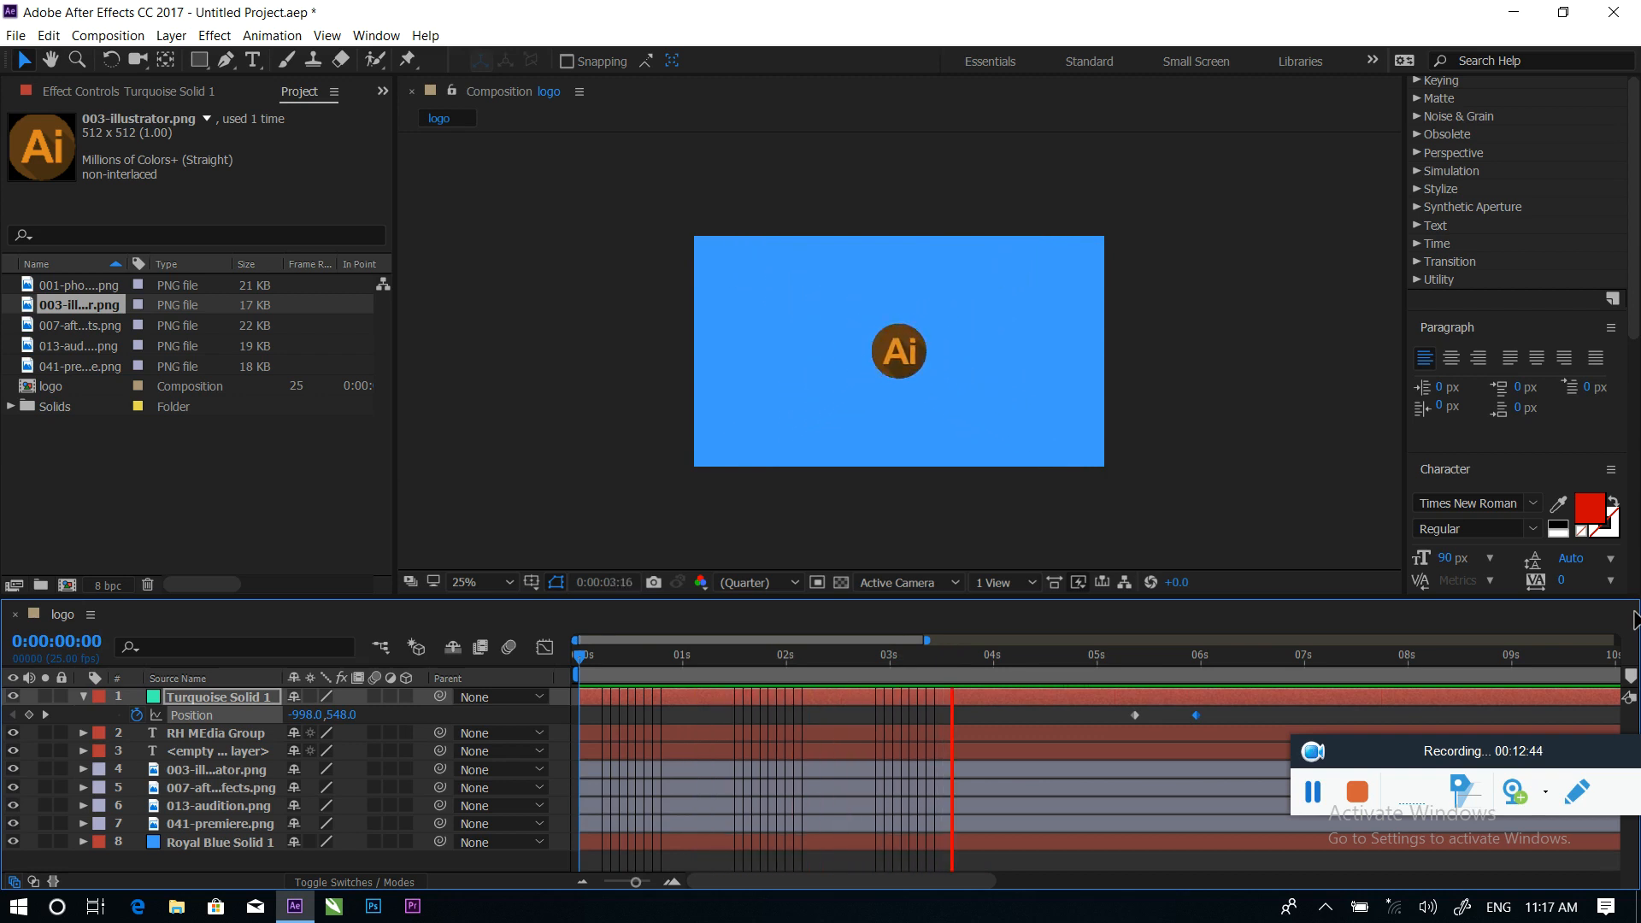
key(space)
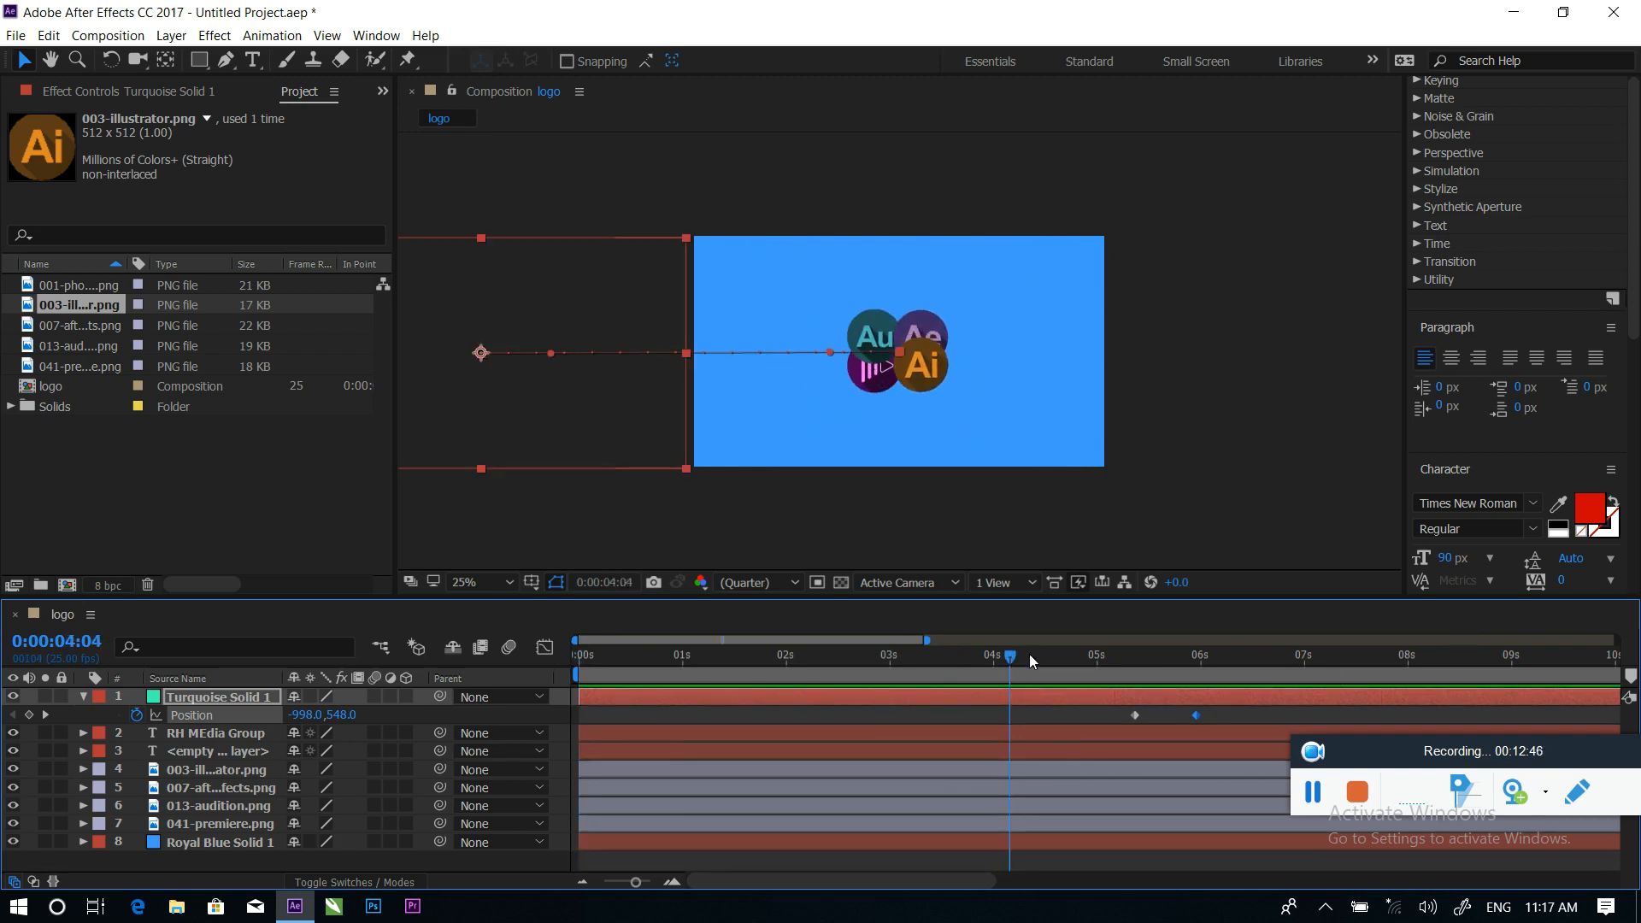
drag(1029, 654, 1096, 669)
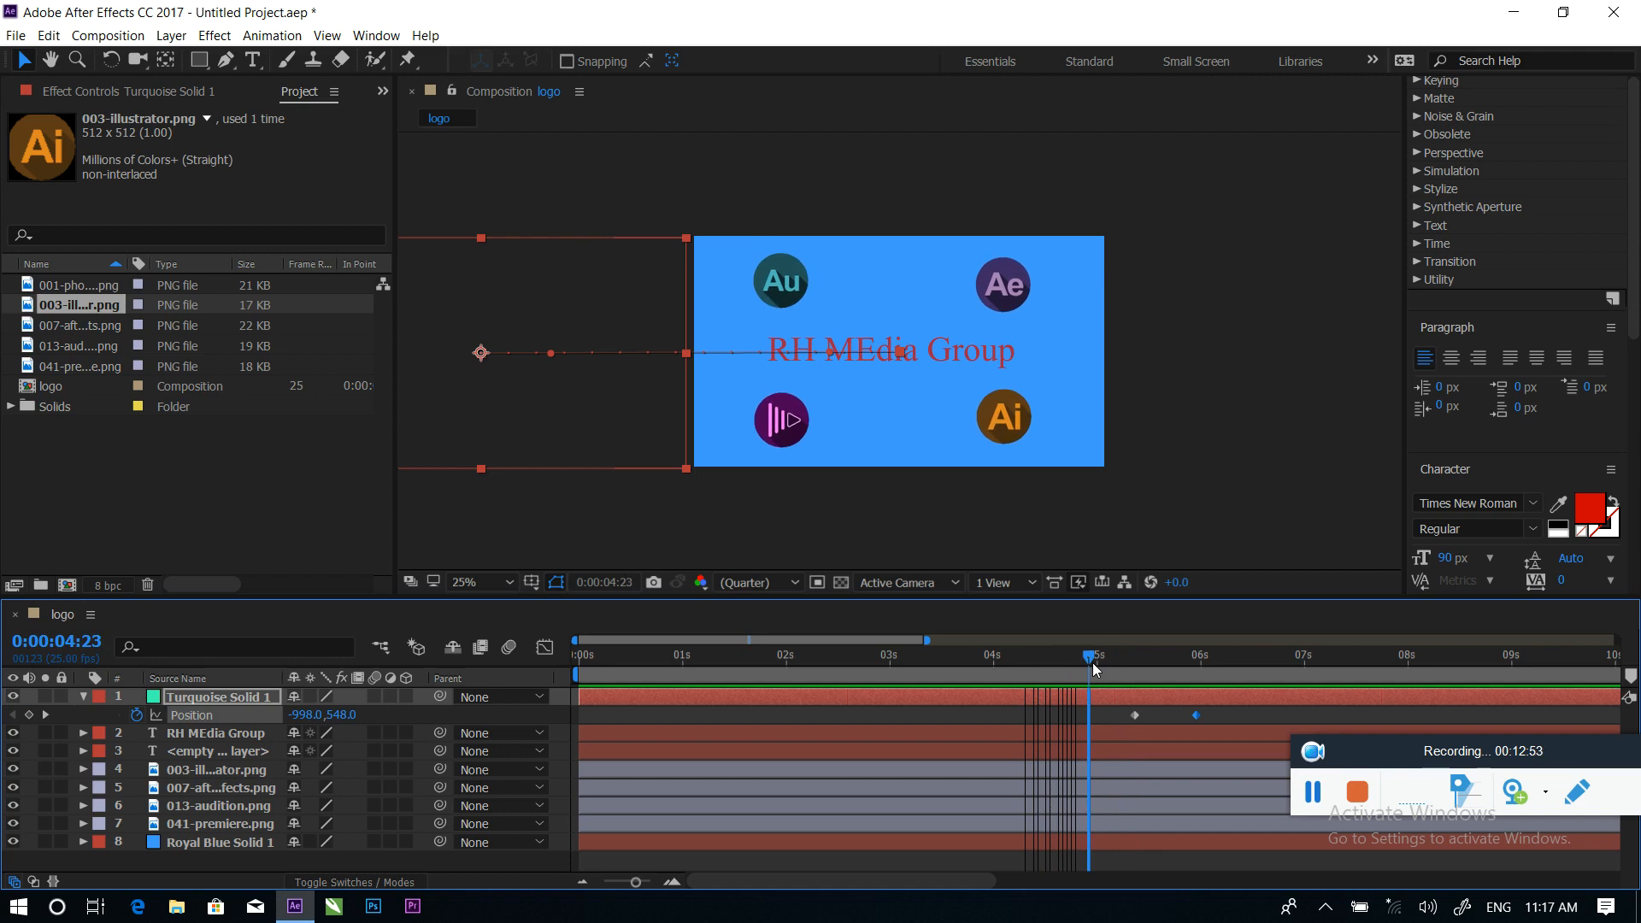
Delete the turquoise solid and draw a red rectangle shape between the two lower logos at 0:00:05:05
click(245, 697)
key(Delete)
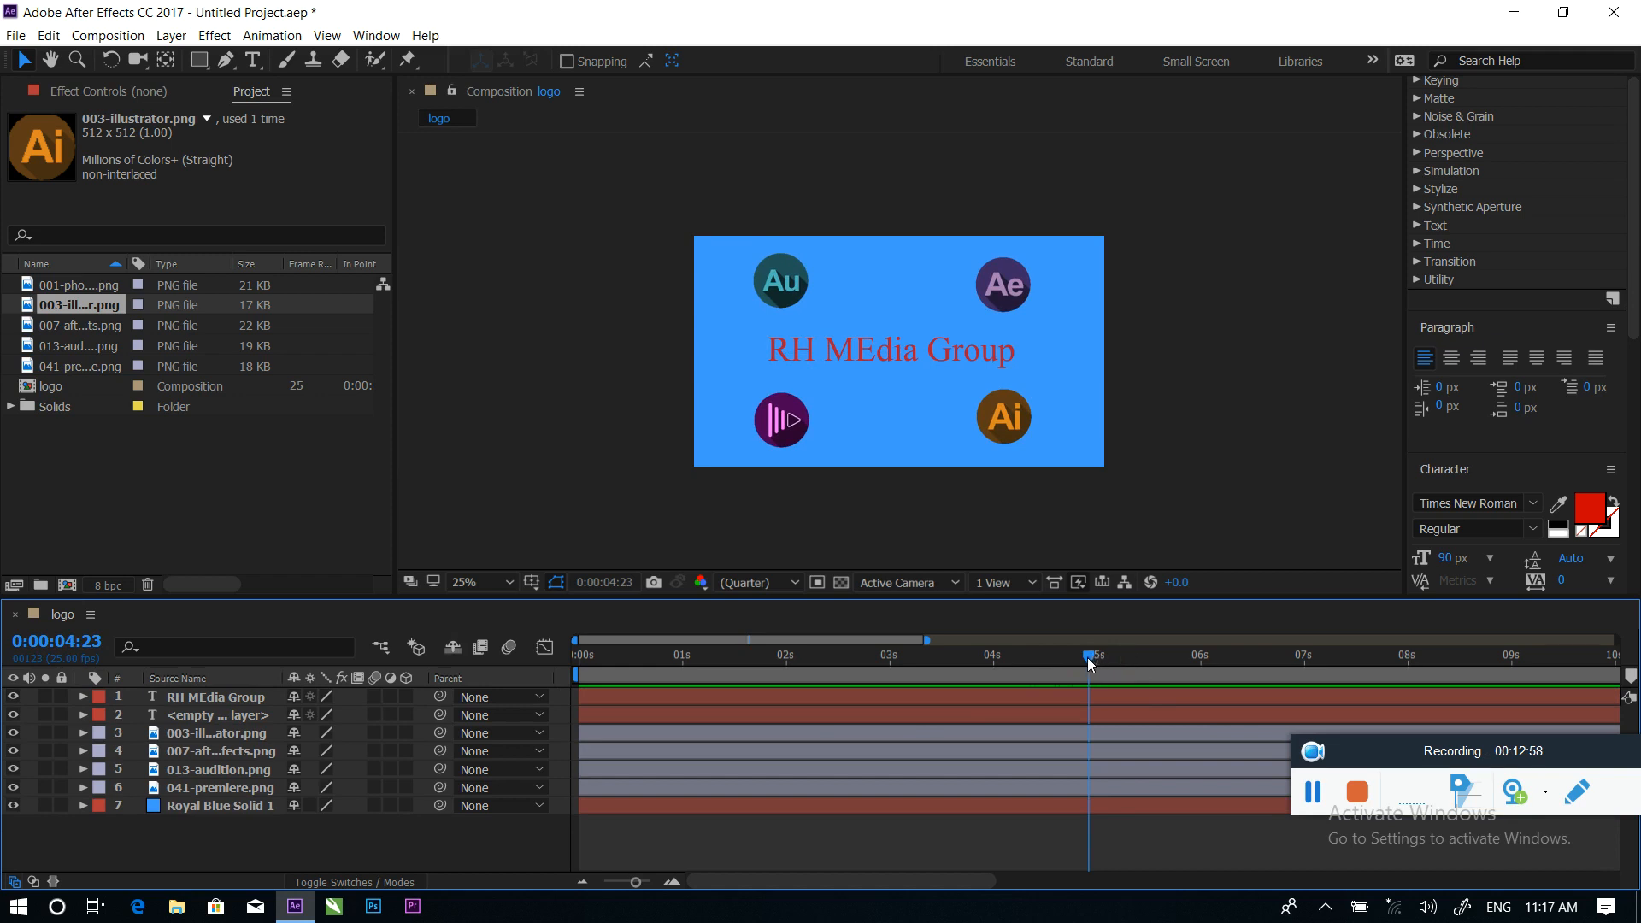
drag(1087, 658, 1116, 656)
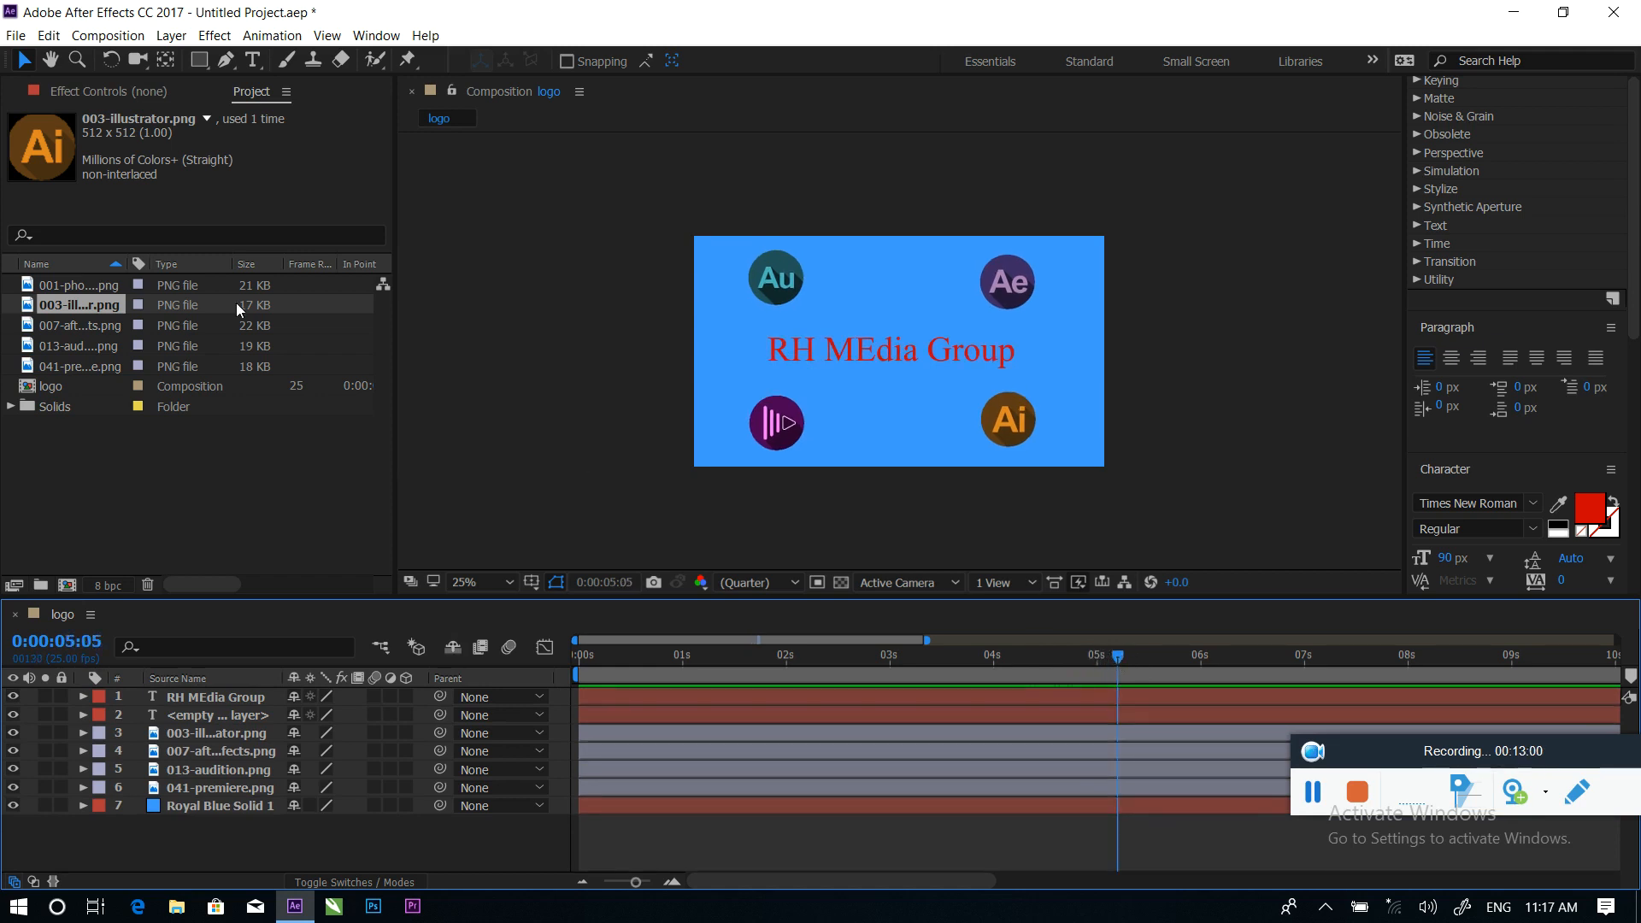
click(198, 60)
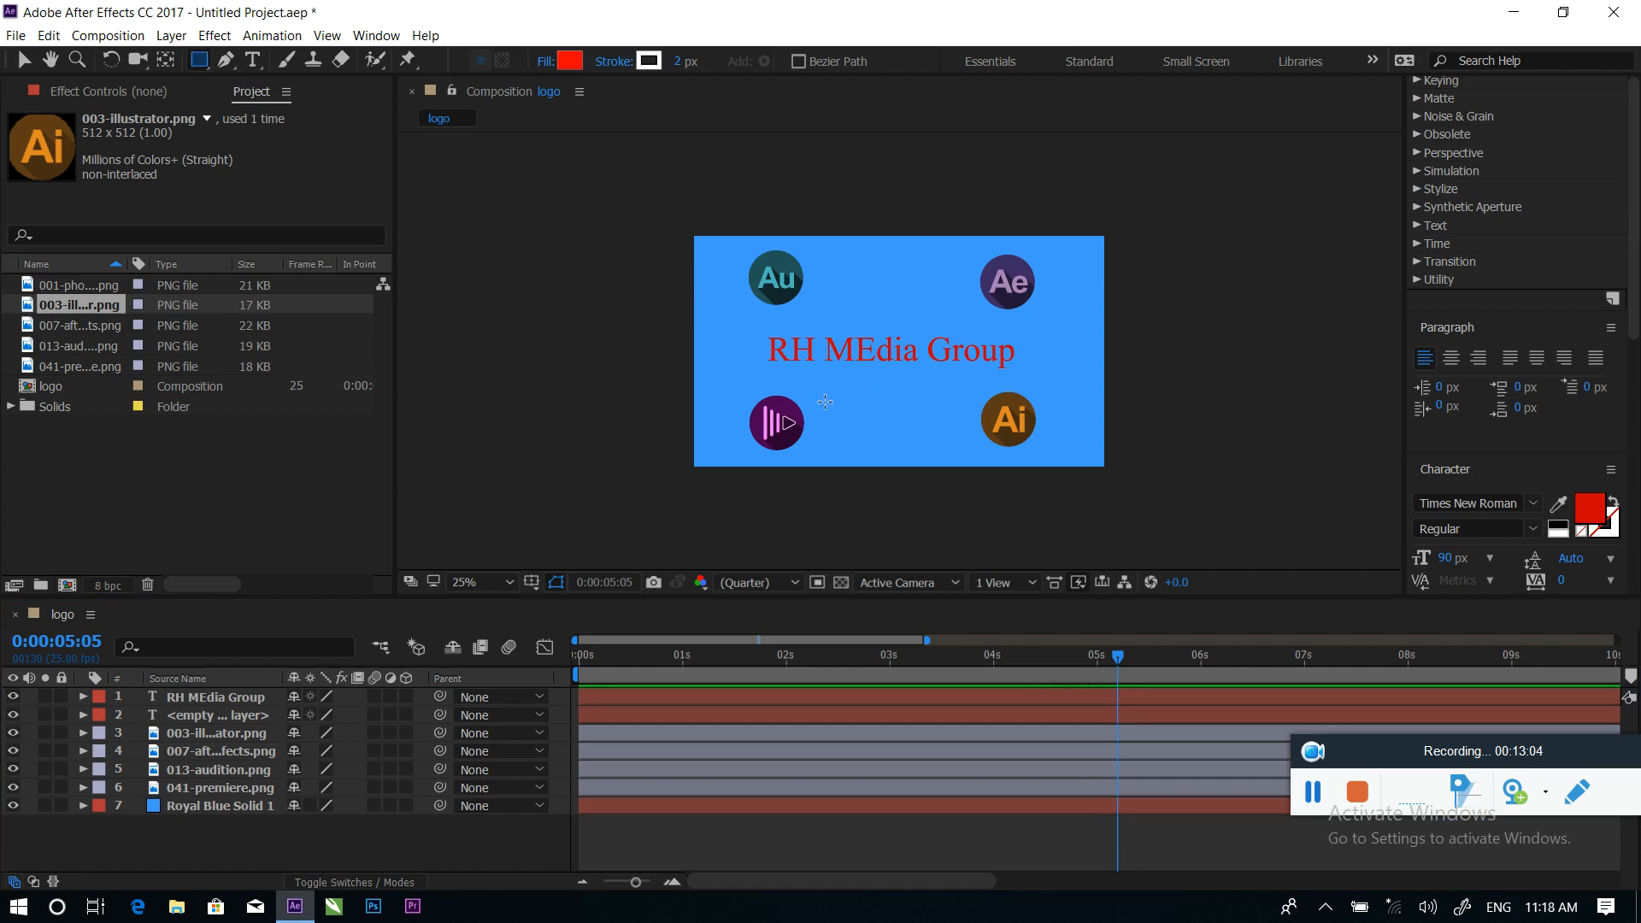
mouse_move(819, 398)
mouse_down()
mouse_move(897, 434)
mouse_move(978, 441)
mouse_up()
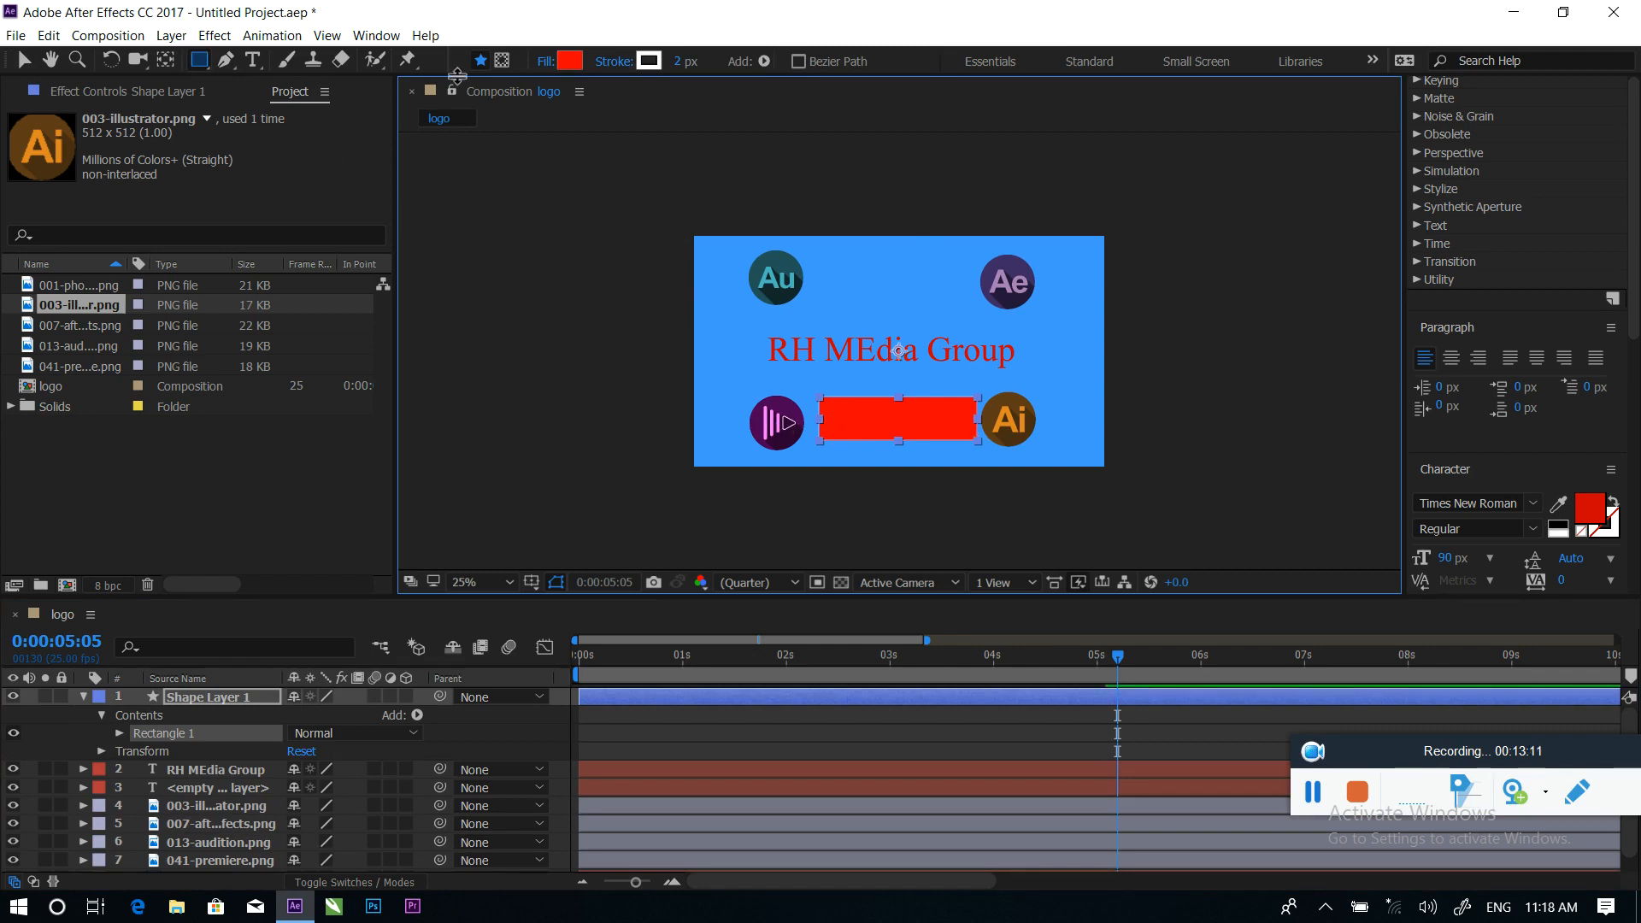
click(649, 61)
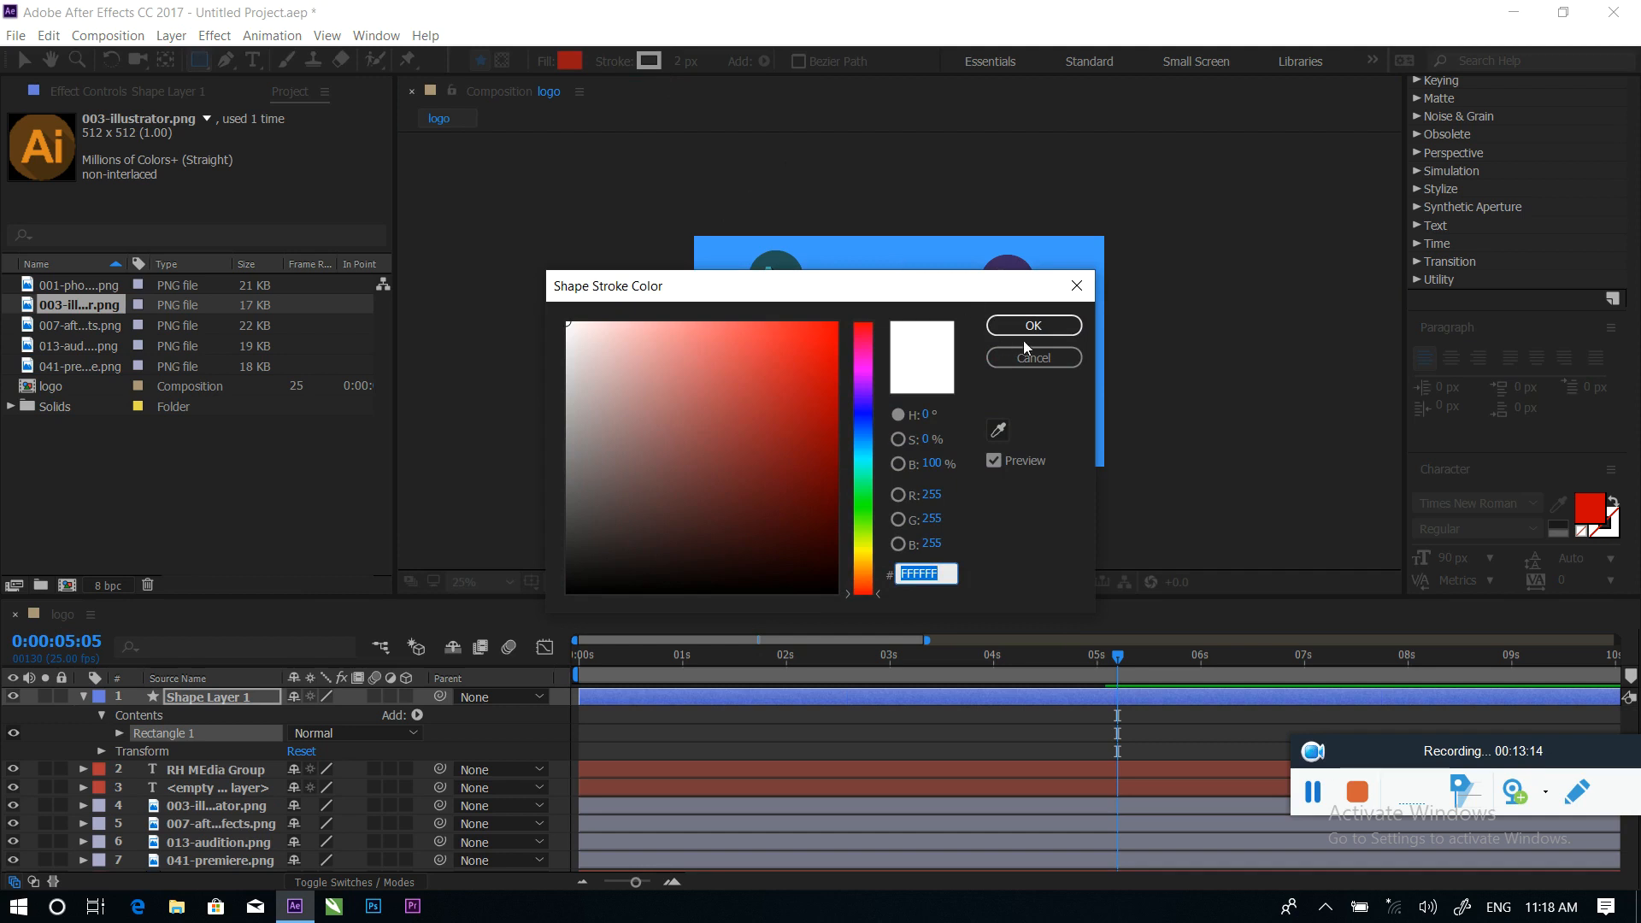
click(1033, 326)
right_click(667, 60)
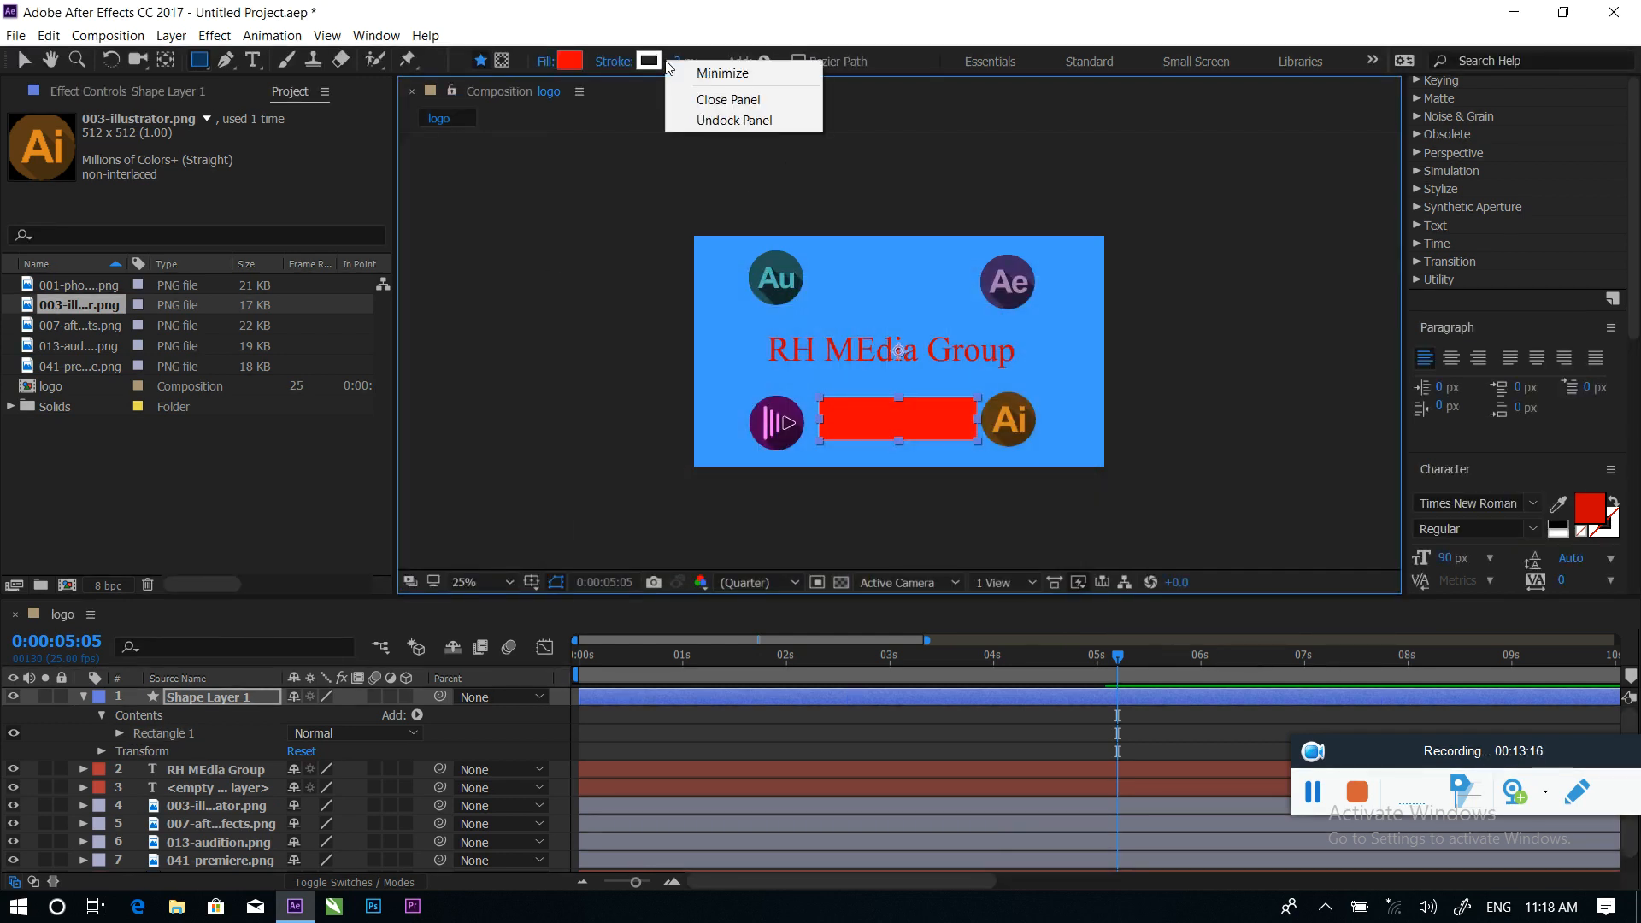
key(Escape)
click(654, 62)
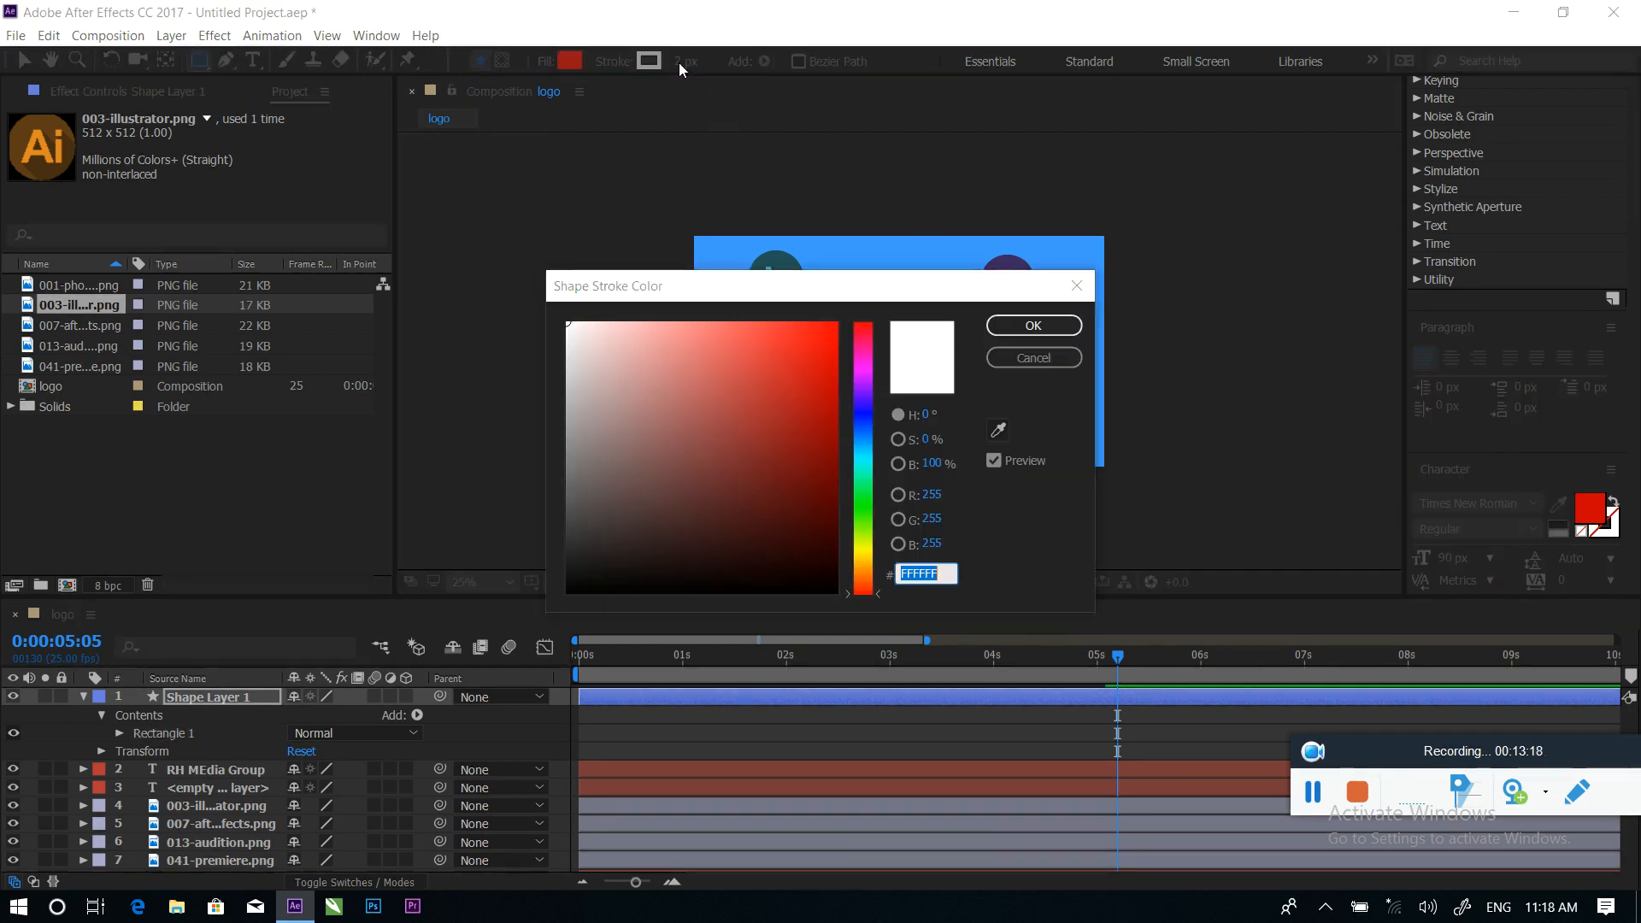
click(1017, 331)
Change the rectangle's fill color to light purple
click(570, 61)
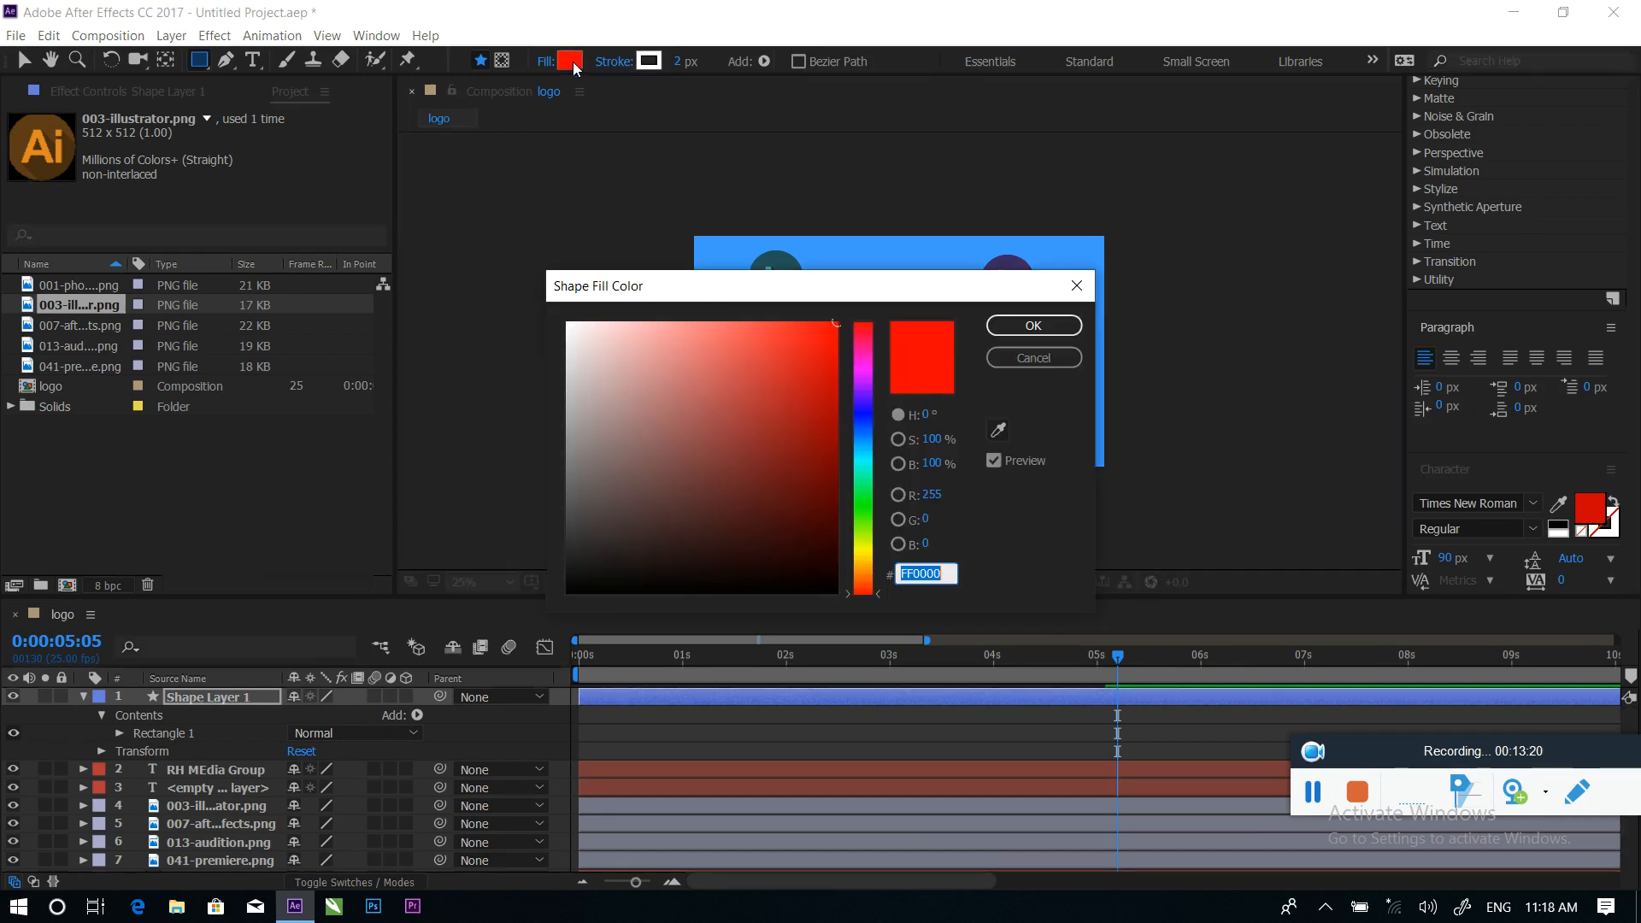
drag(870, 386, 741, 318)
click(1034, 326)
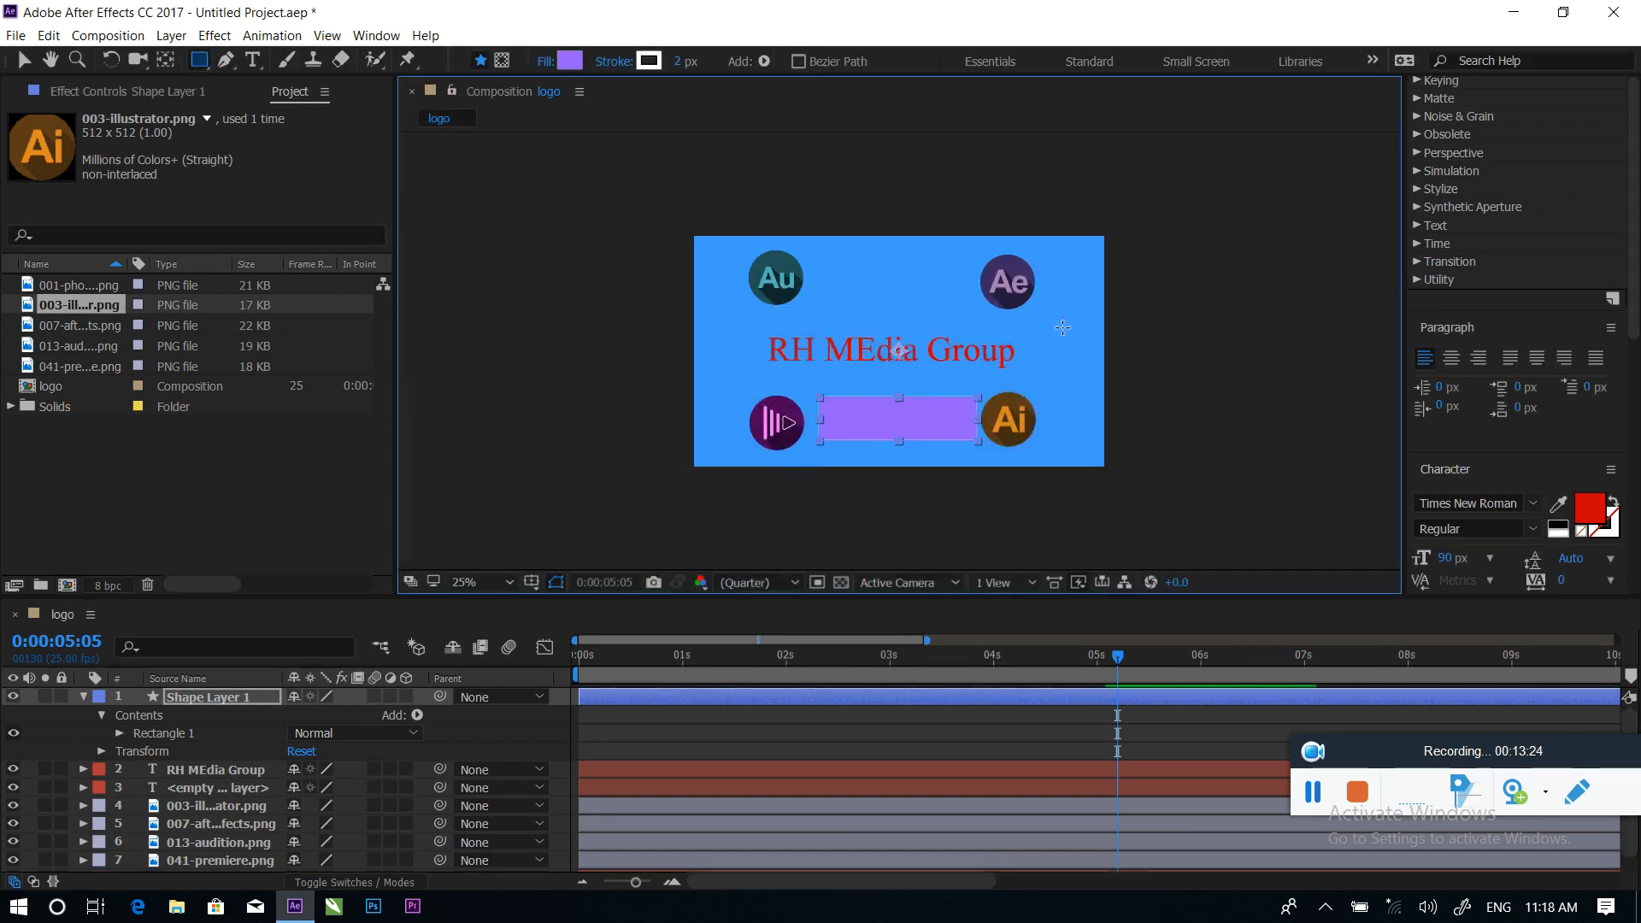
Remove the rectangle's outline by setting its stroke type to None
click(685, 61)
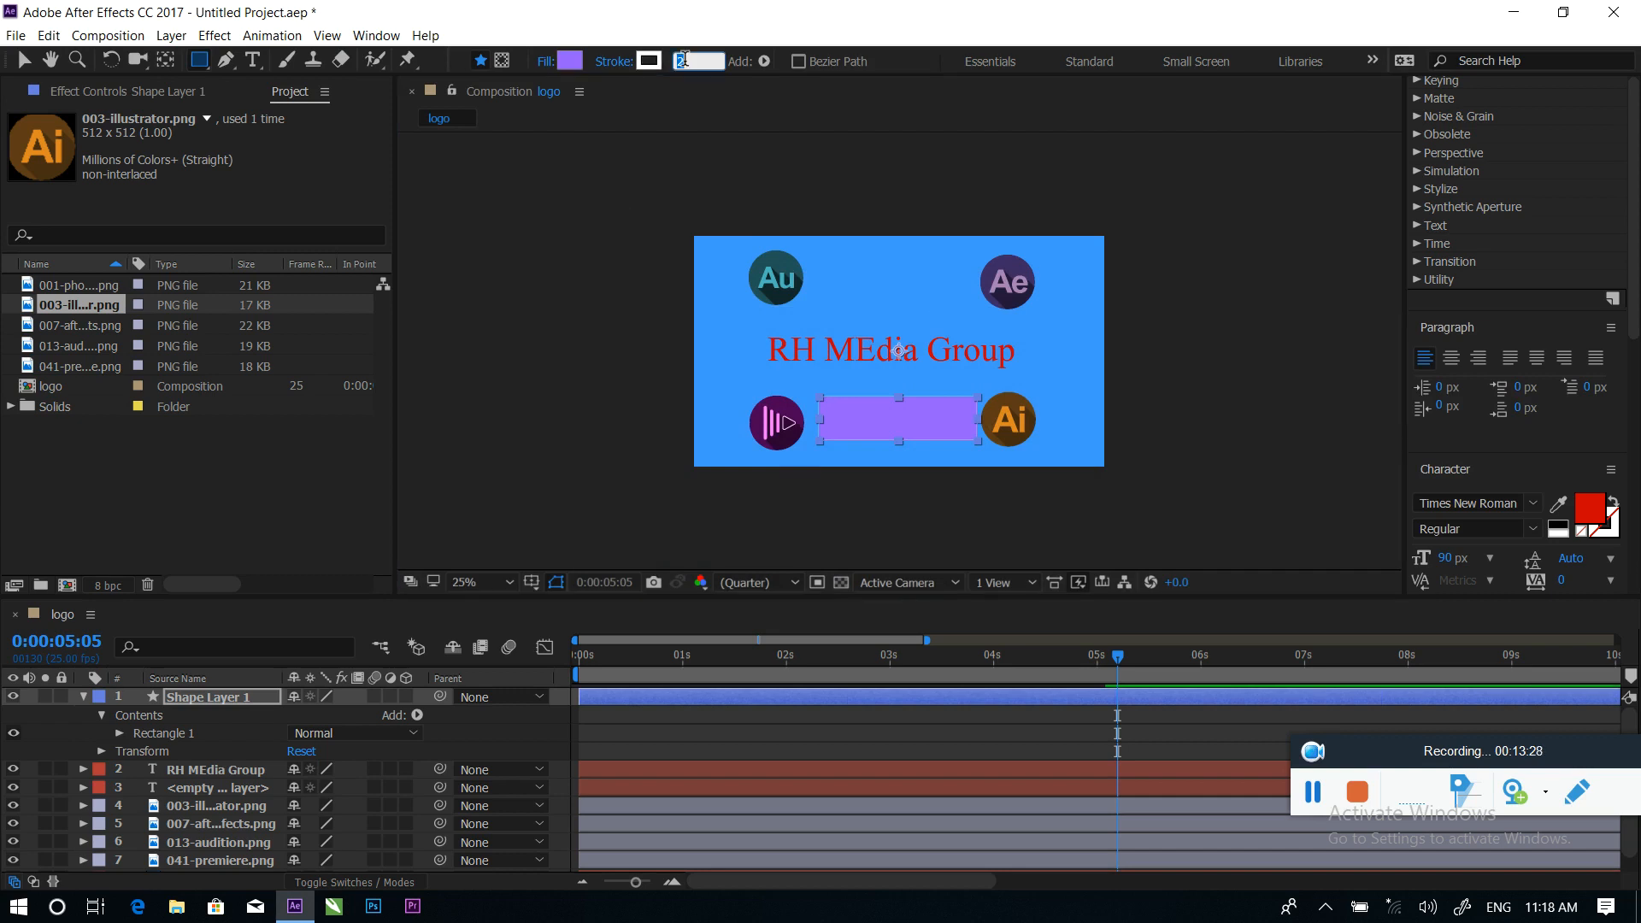
right_click(685, 59)
click(664, 59)
click(613, 65)
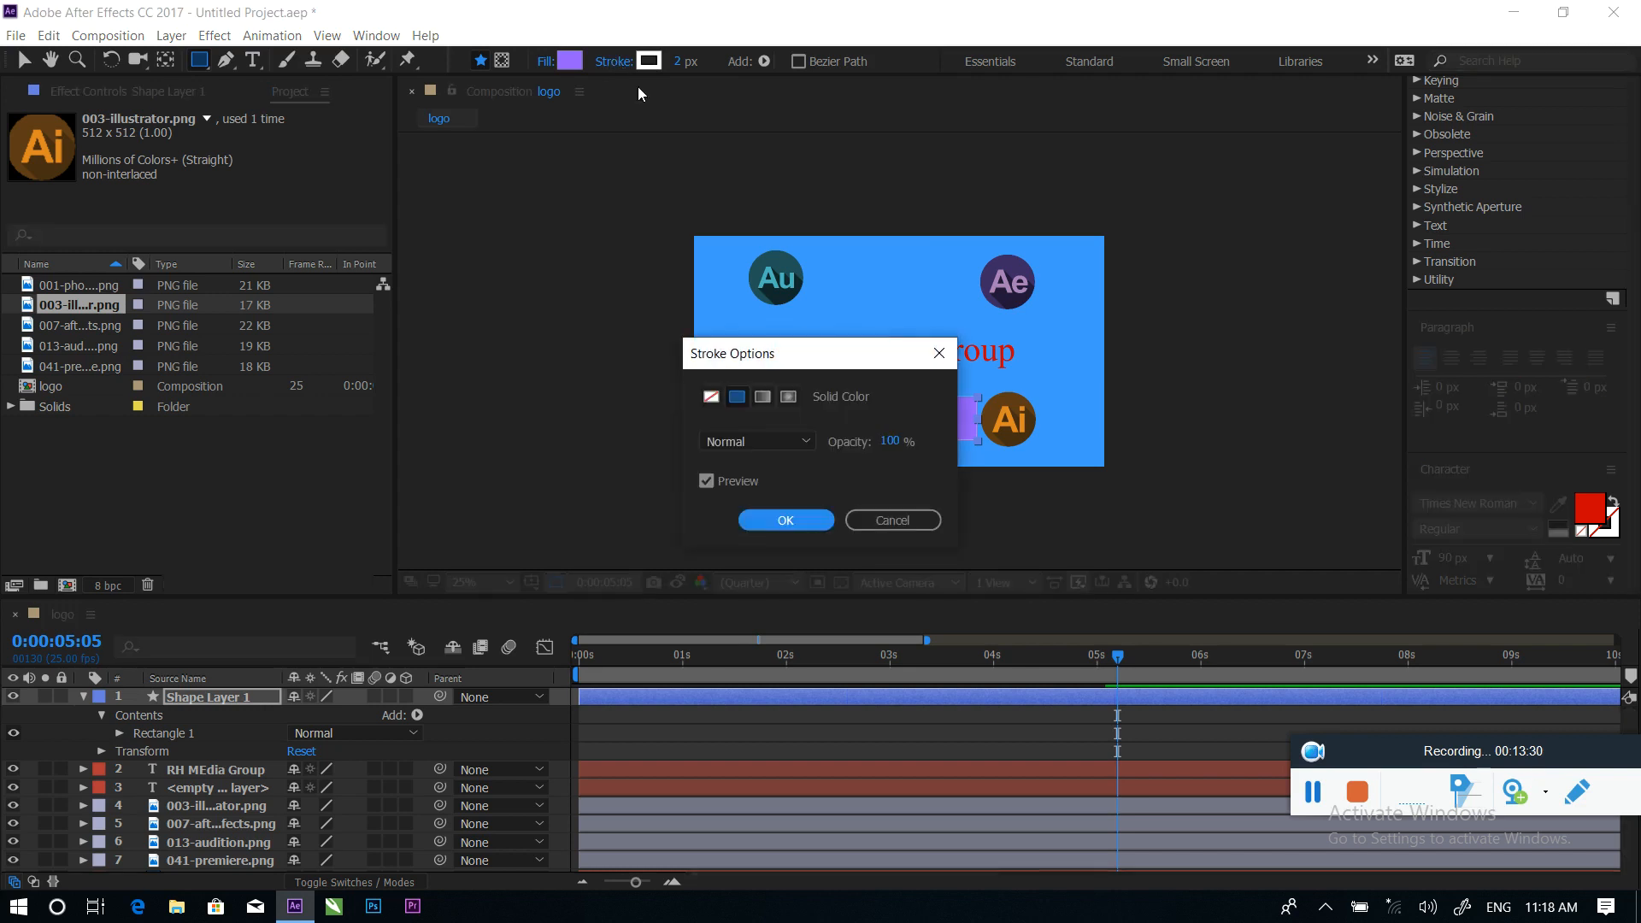
click(707, 397)
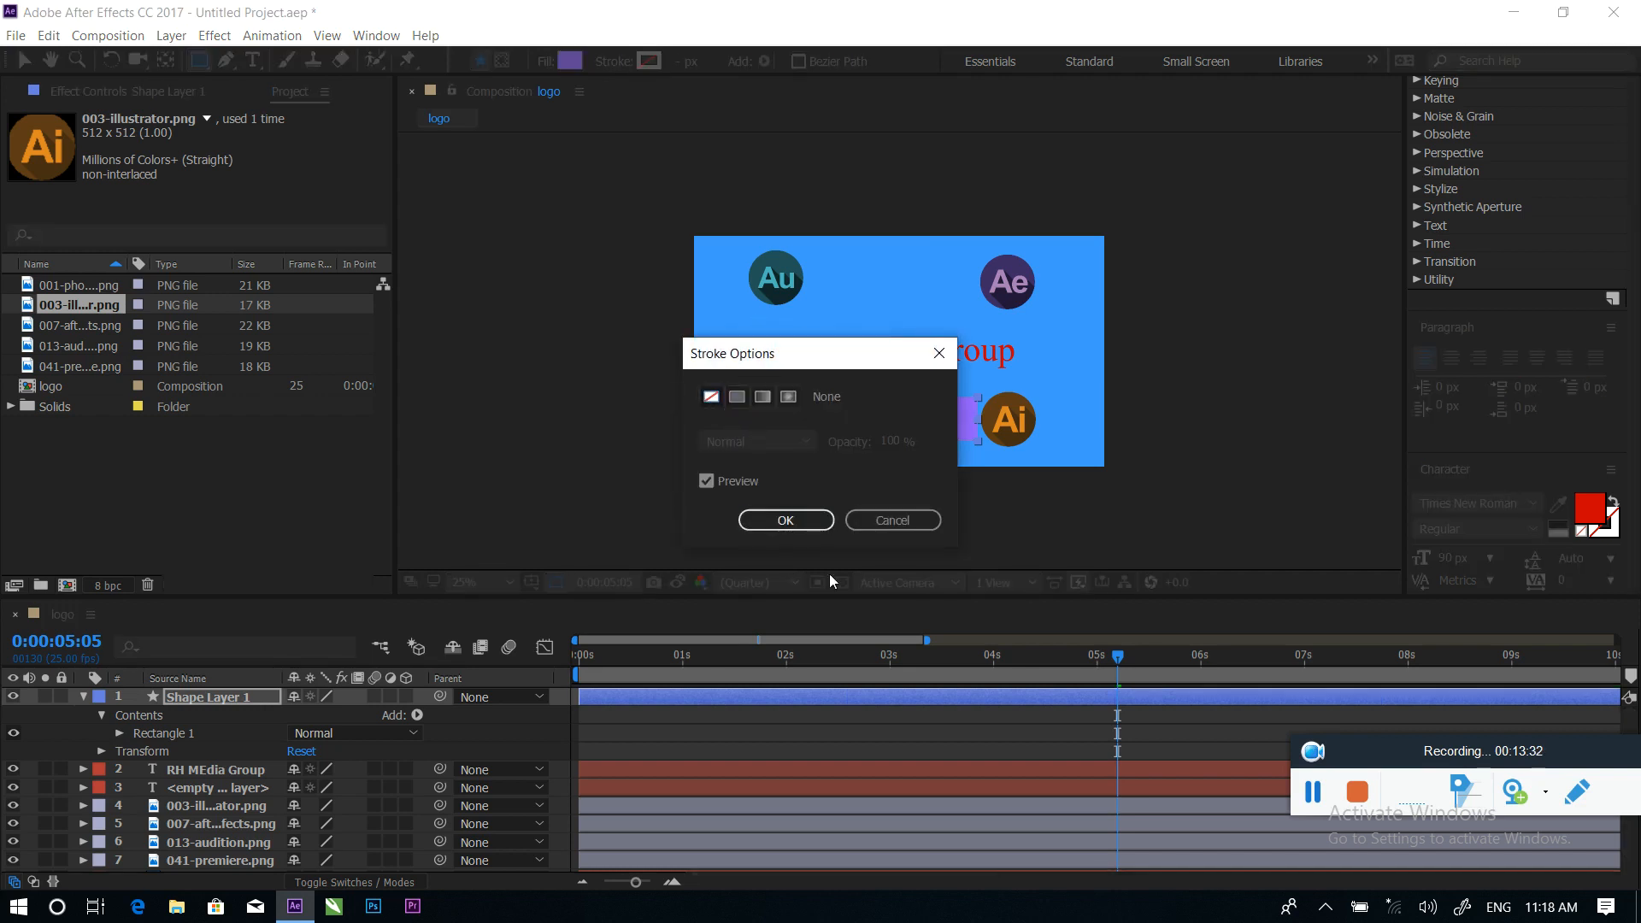
click(787, 521)
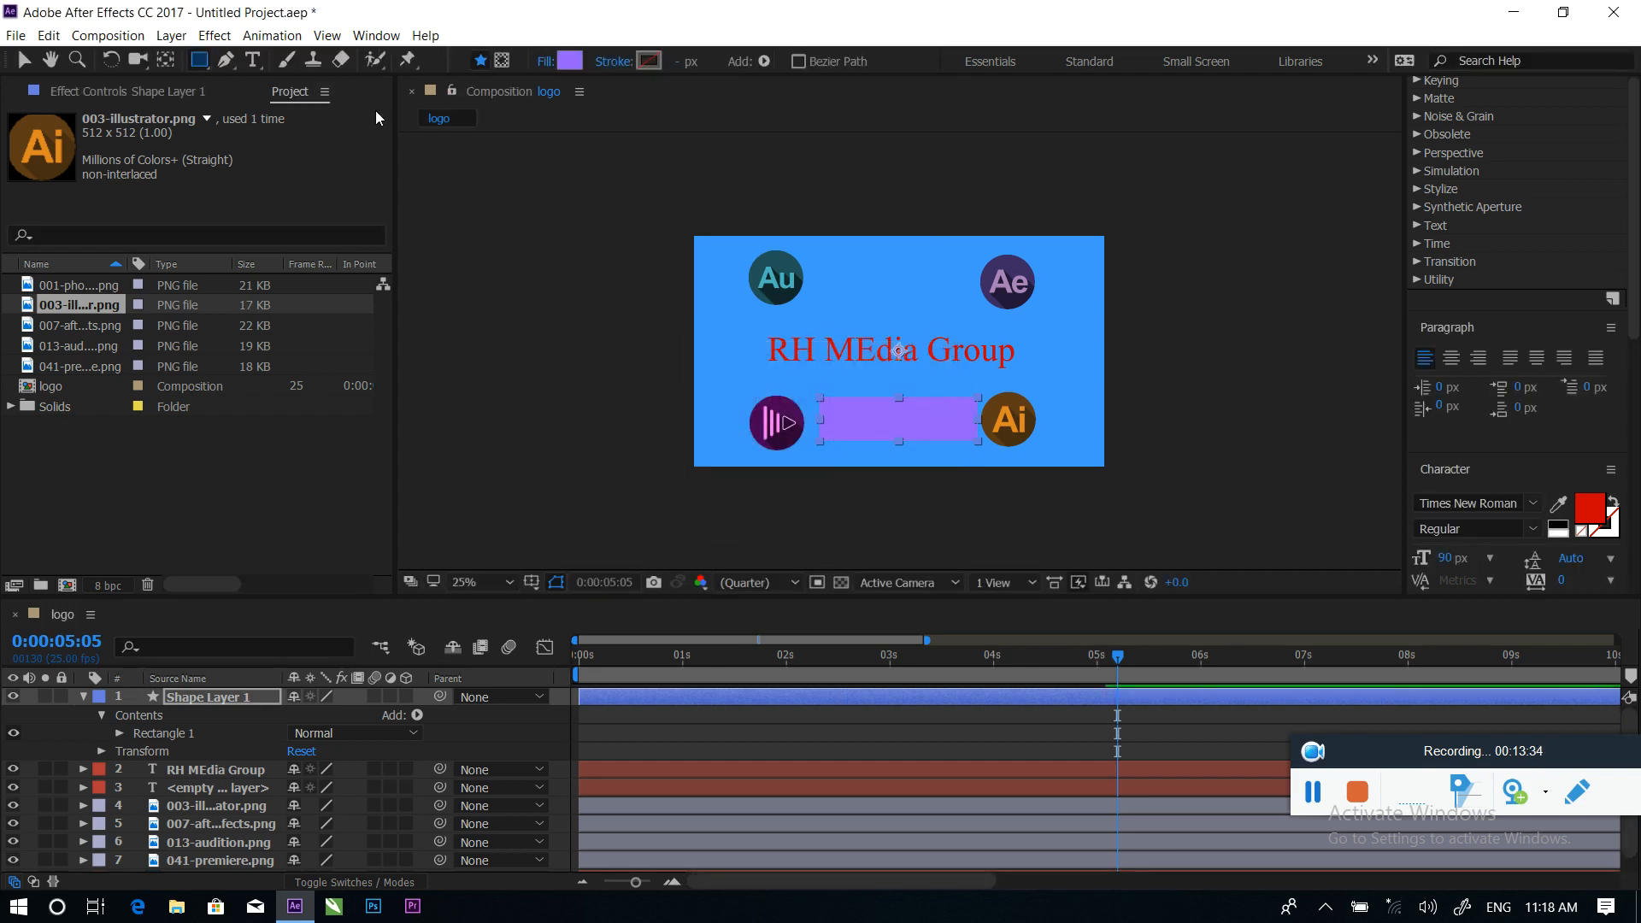
Widen the rectangle slightly and shift it so it fits between the Premiere and Illustrator logos
click(24, 61)
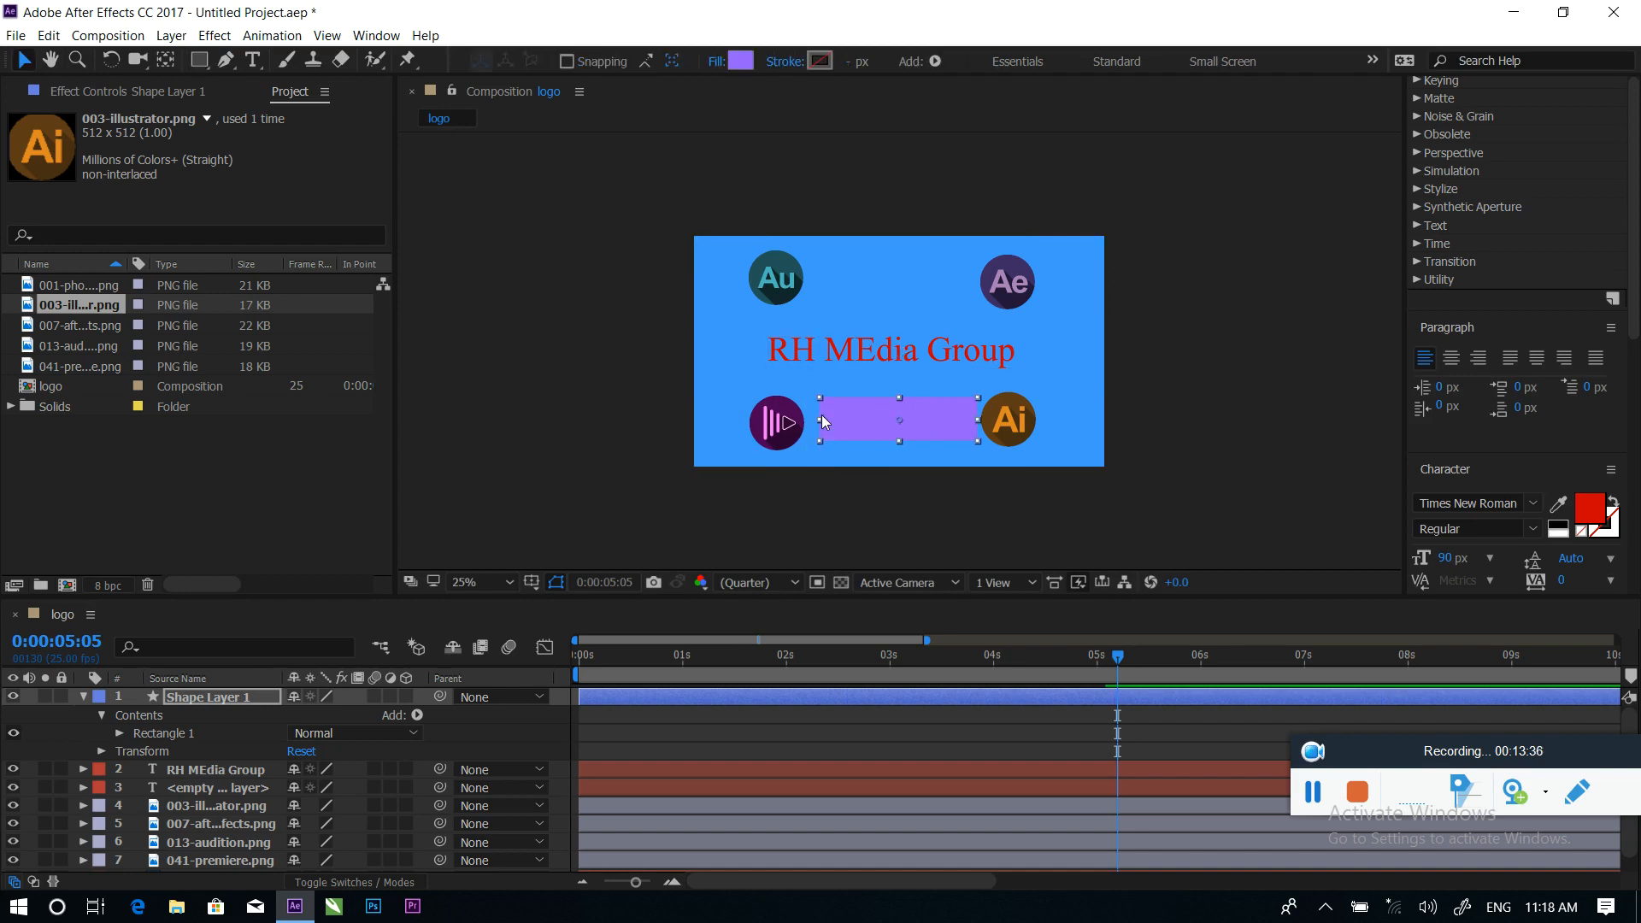
drag(819, 419, 811, 421)
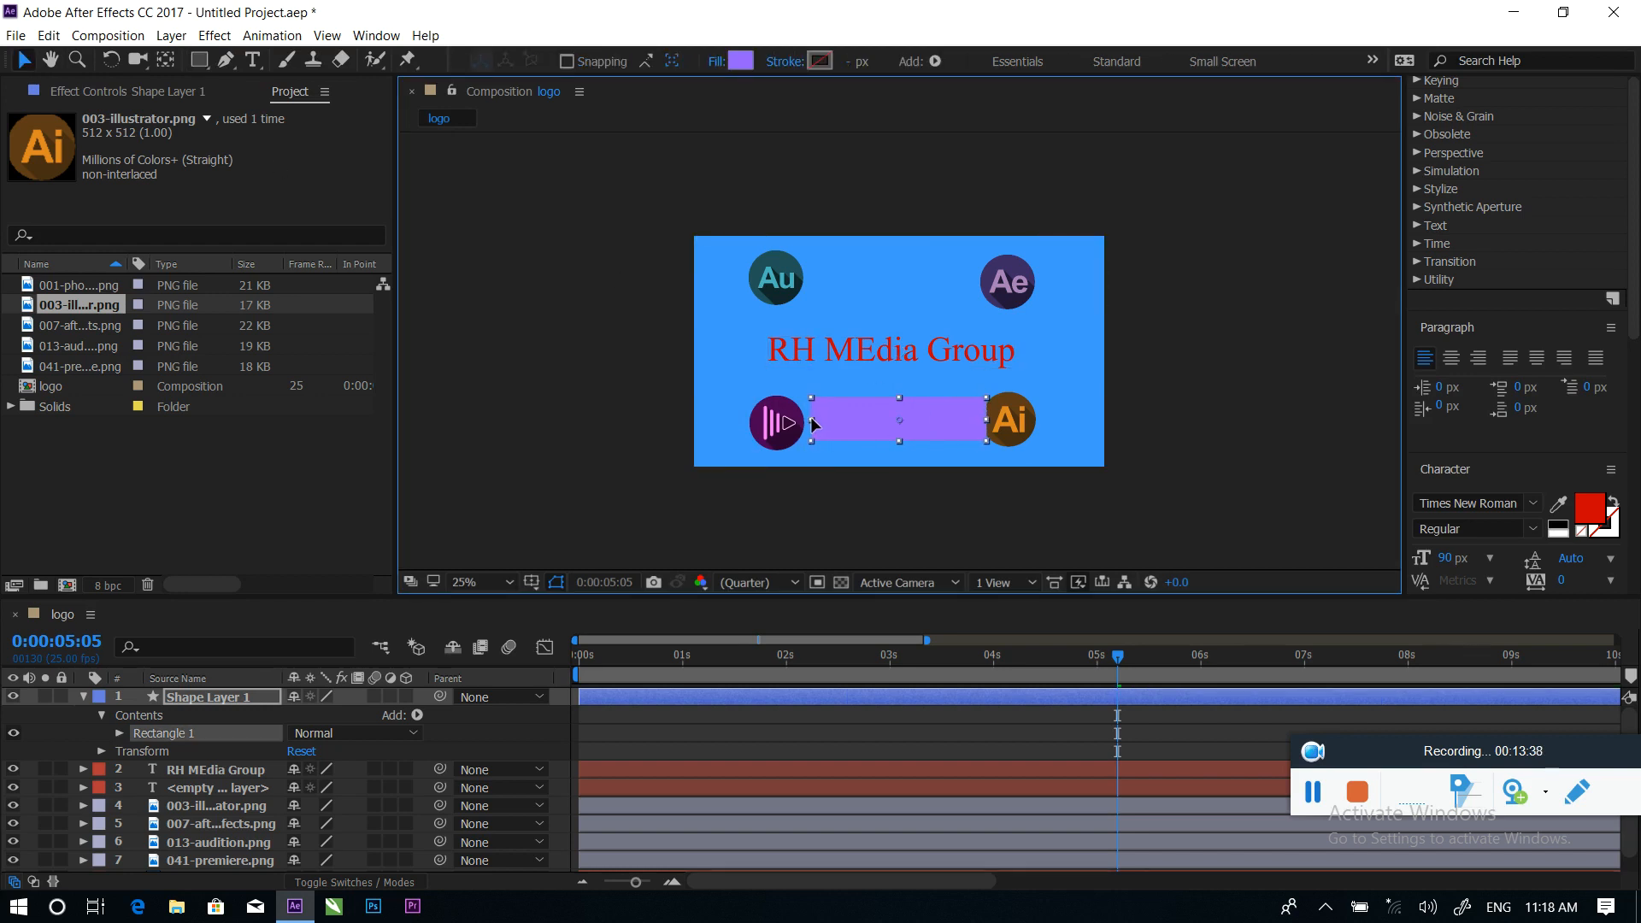
drag(967, 419, 976, 419)
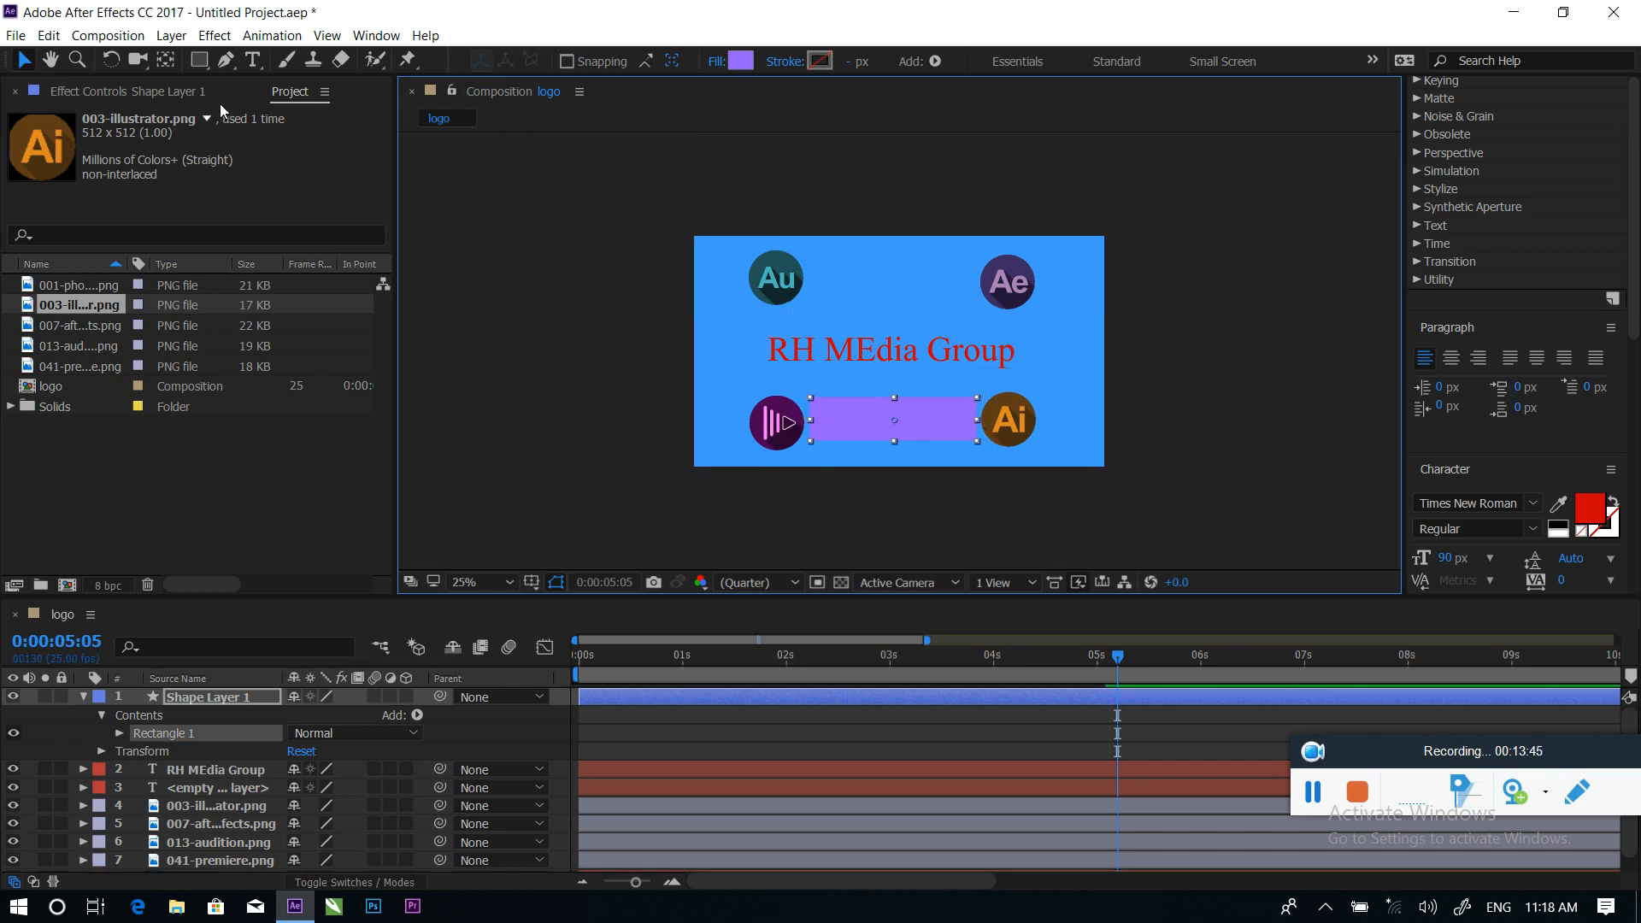
Set the shape layer's Scale to 99% and move its anchor point to the middle of the rectangle's left edge
click(163, 61)
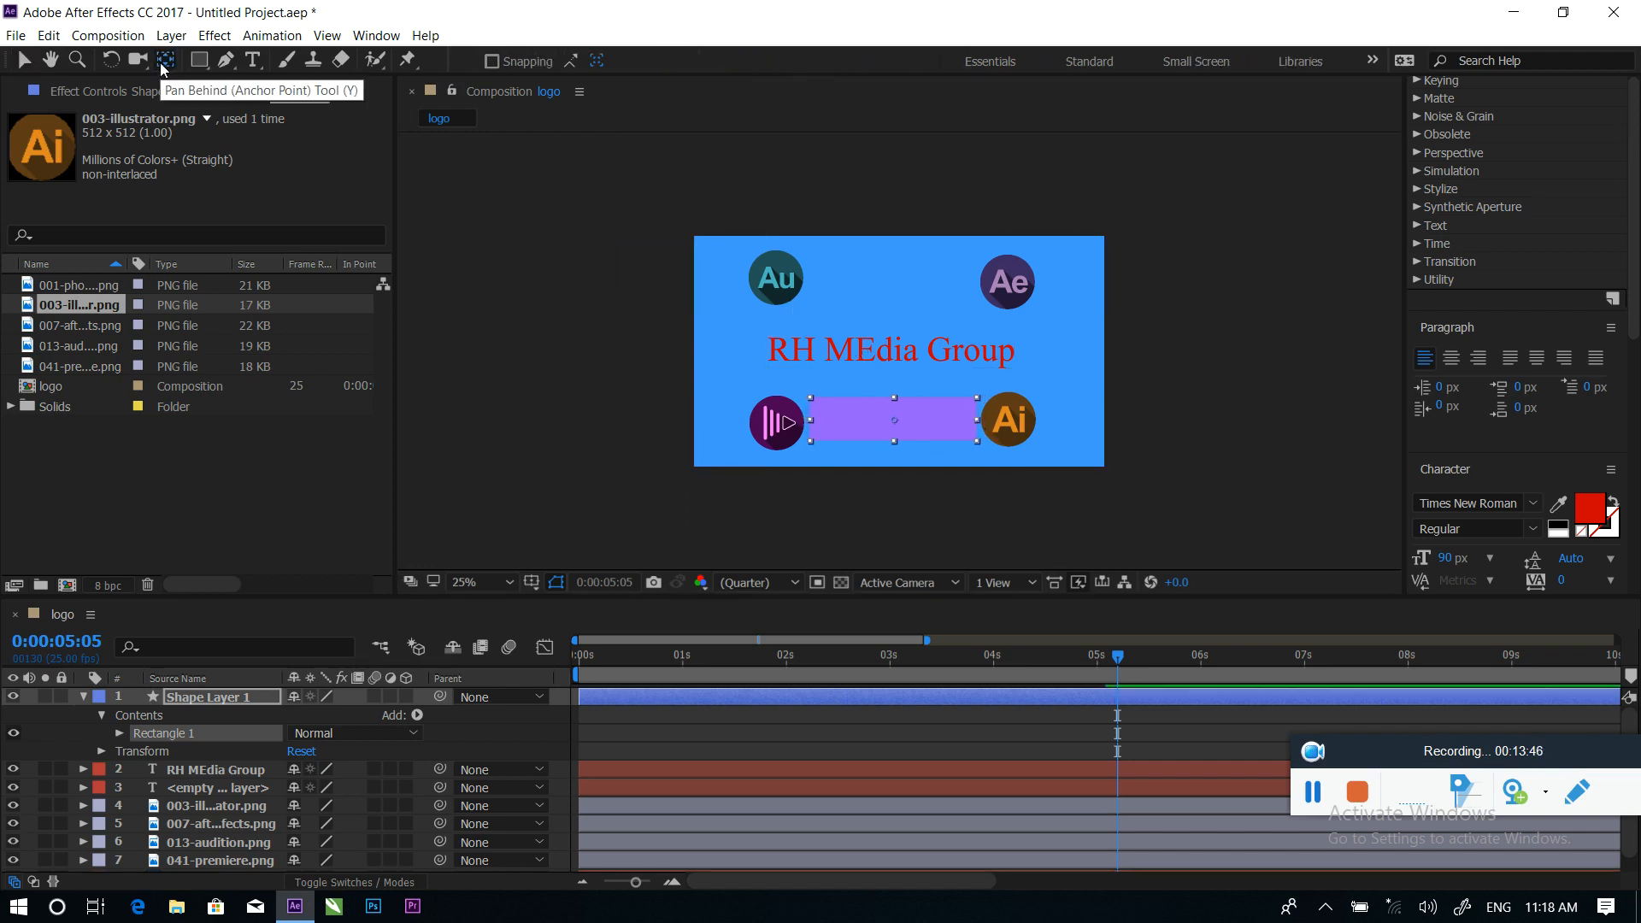
click(882, 420)
click(908, 410)
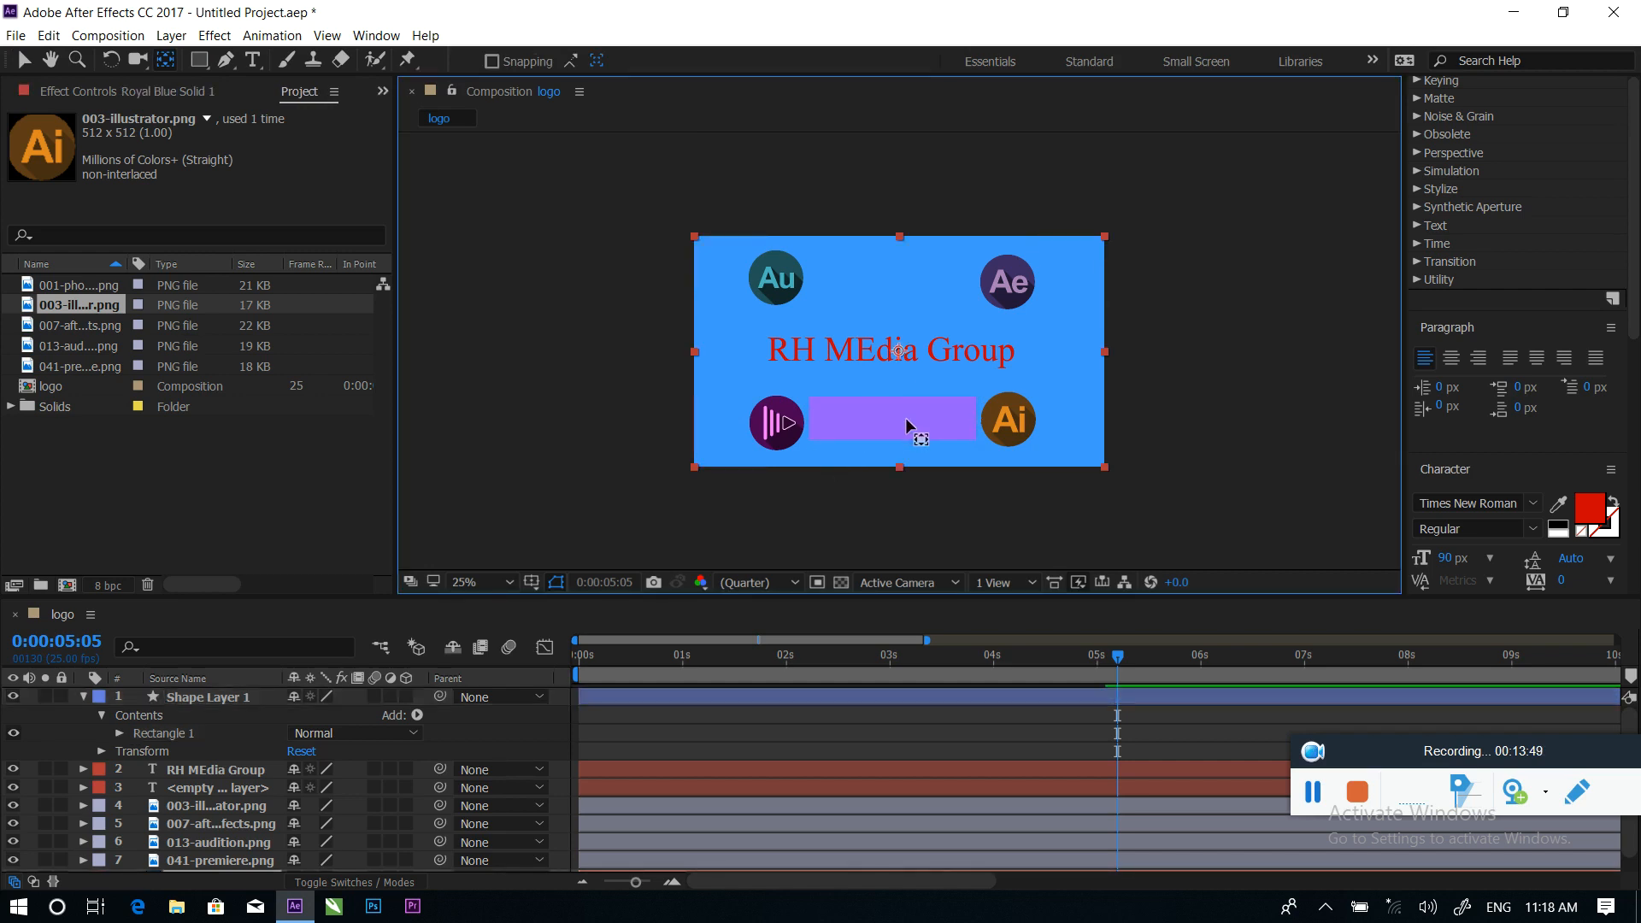
click(776, 702)
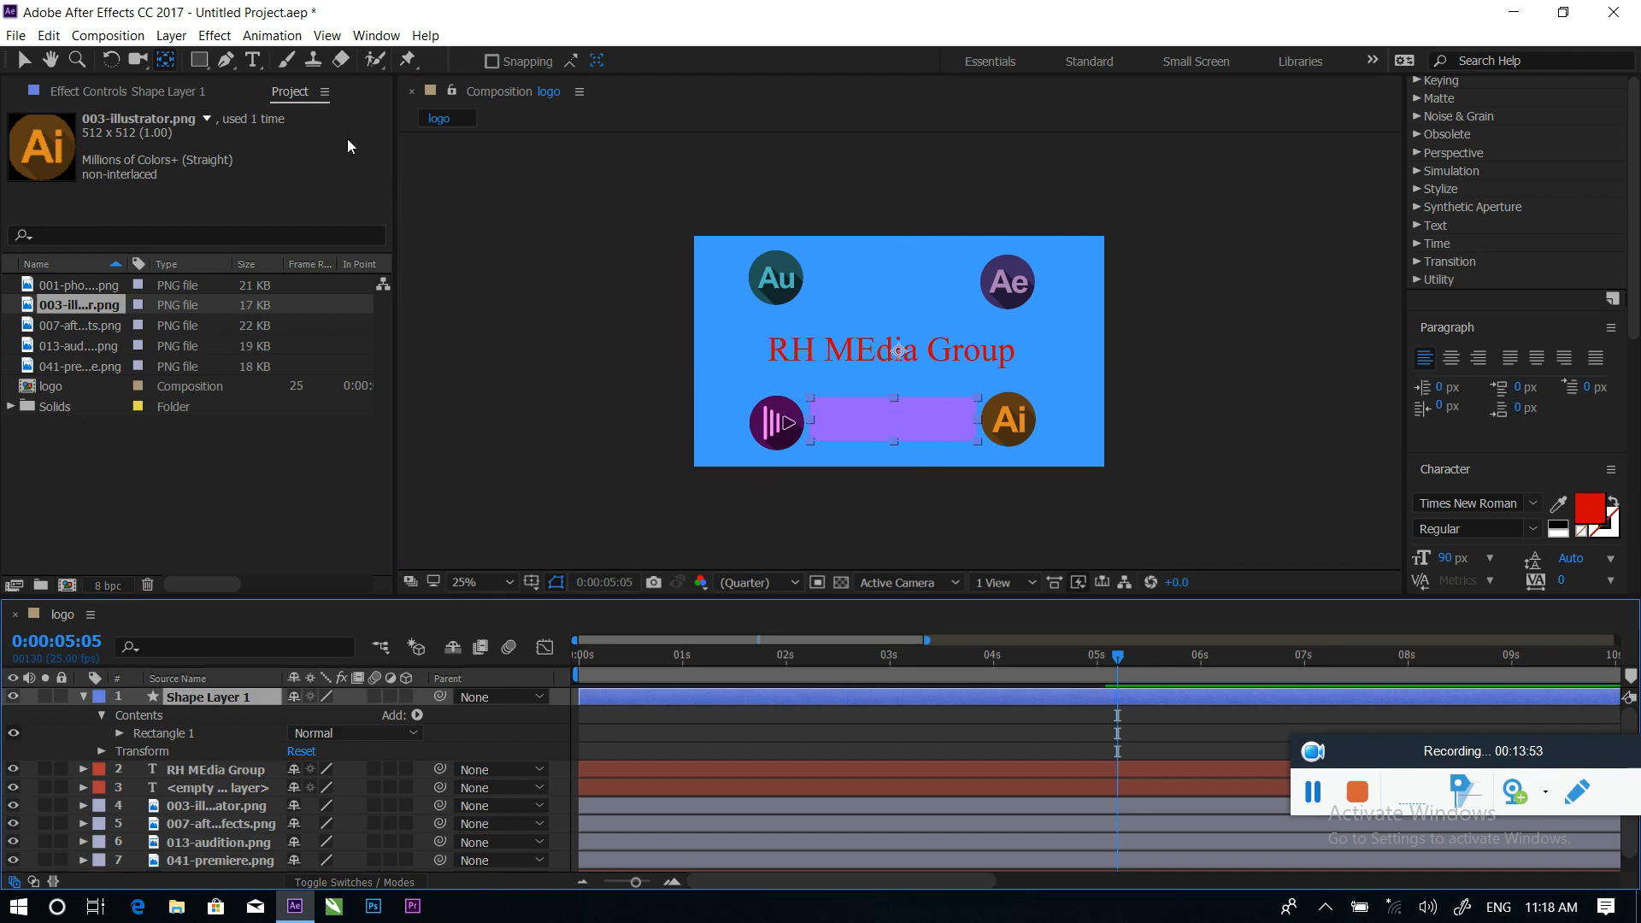
click(920, 417)
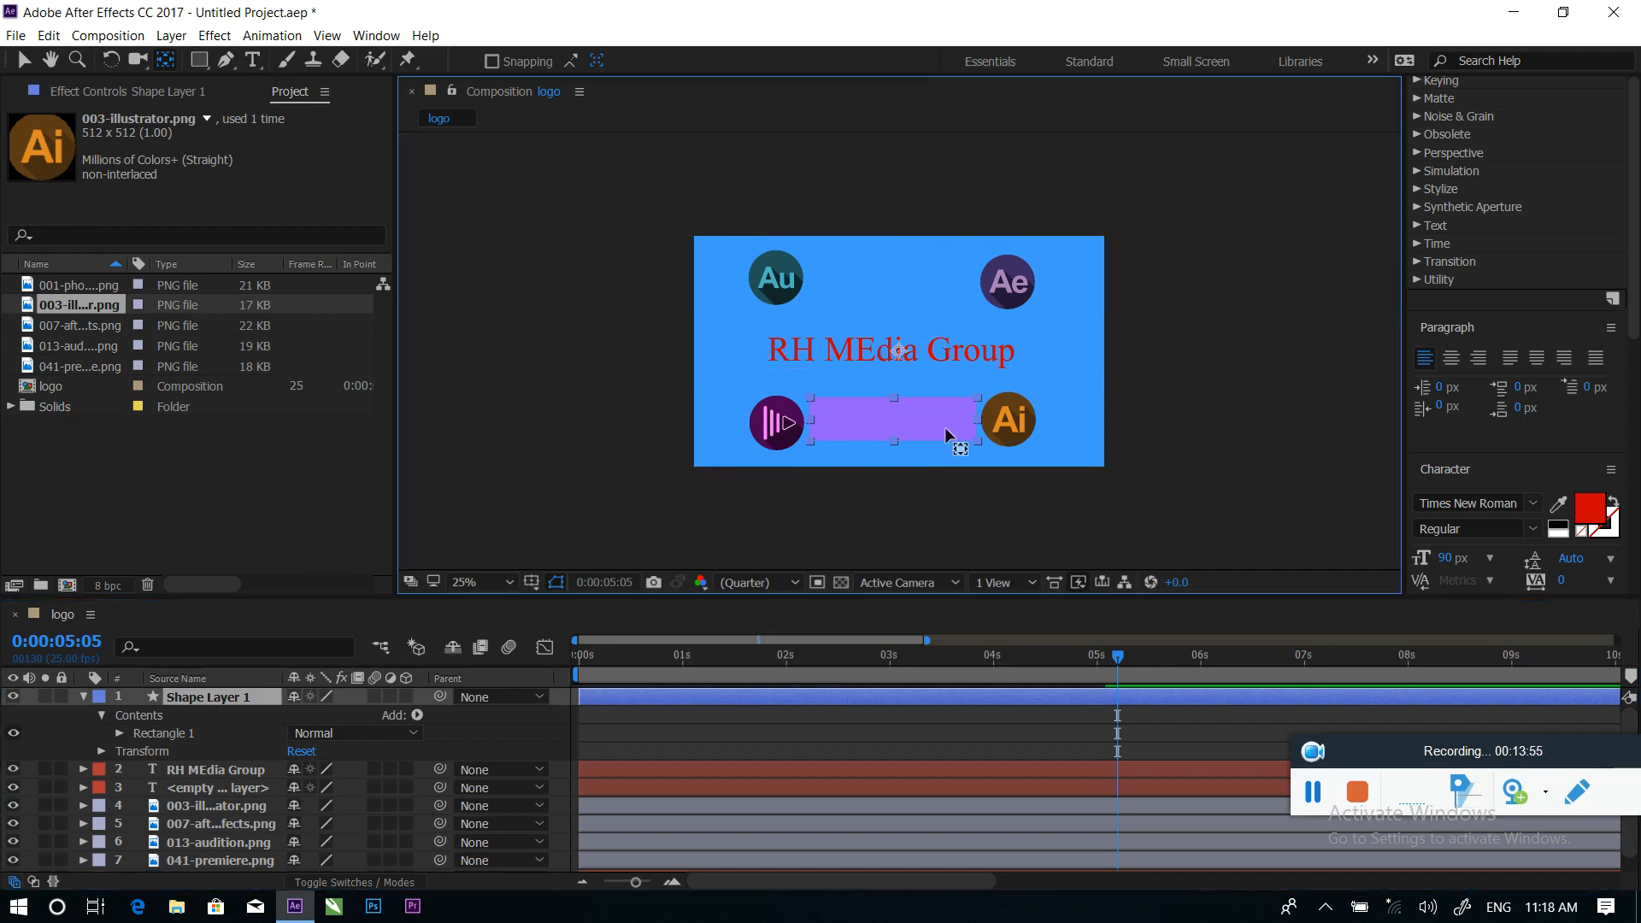
click(81, 698)
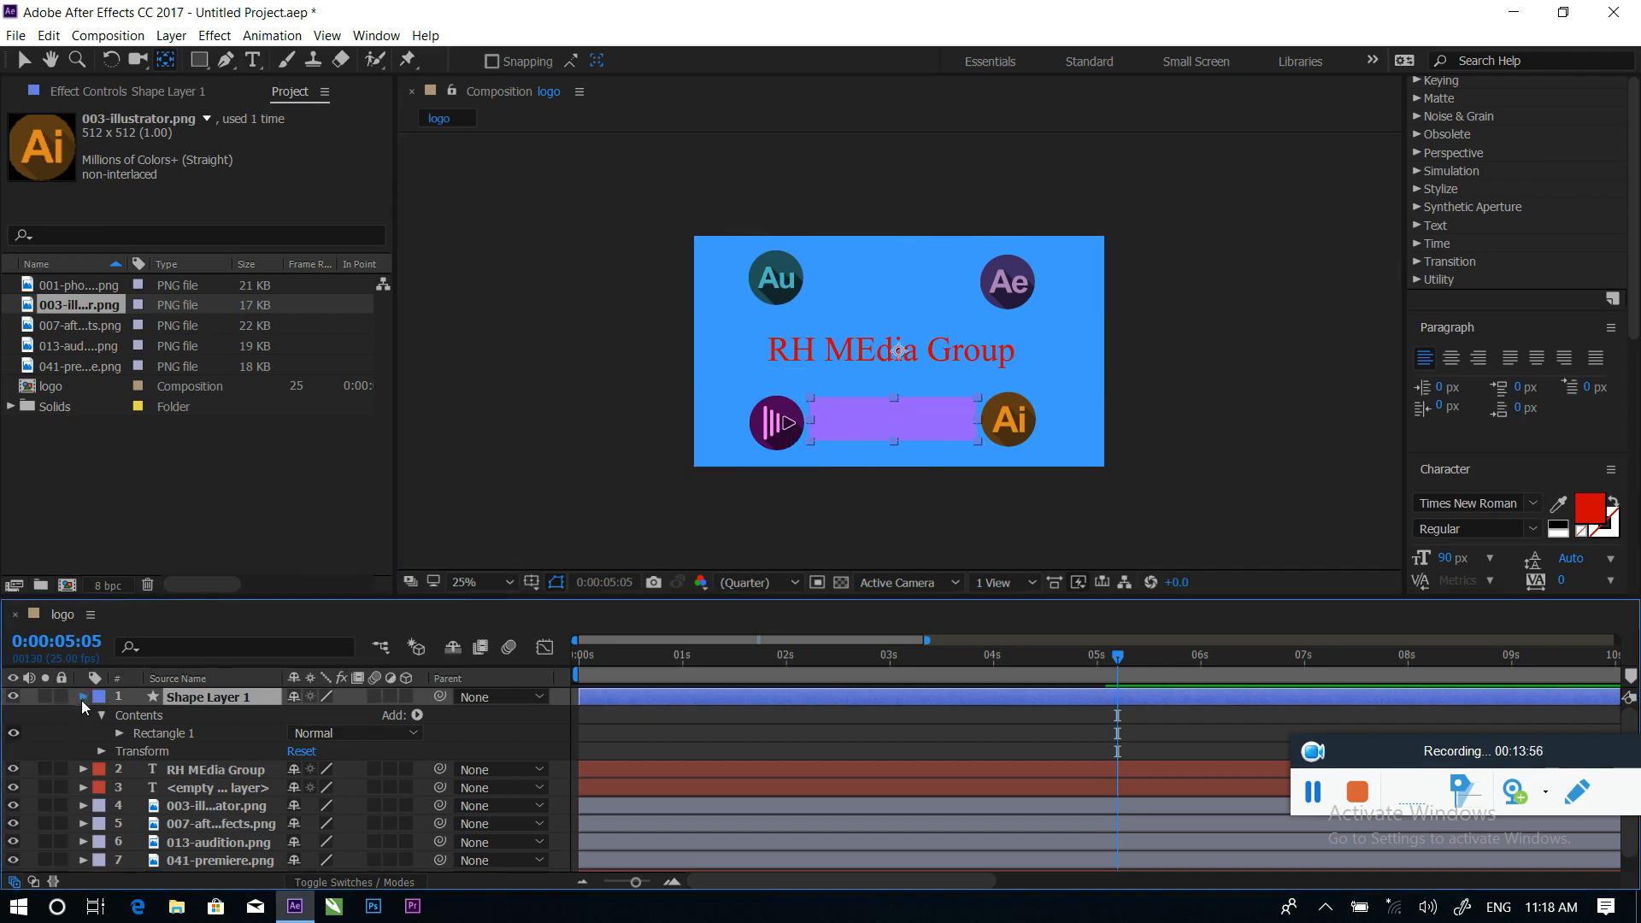
key(s)
mouse_move(323, 715)
mouse_down()
mouse_move(306, 716)
mouse_move(322, 716)
mouse_up()
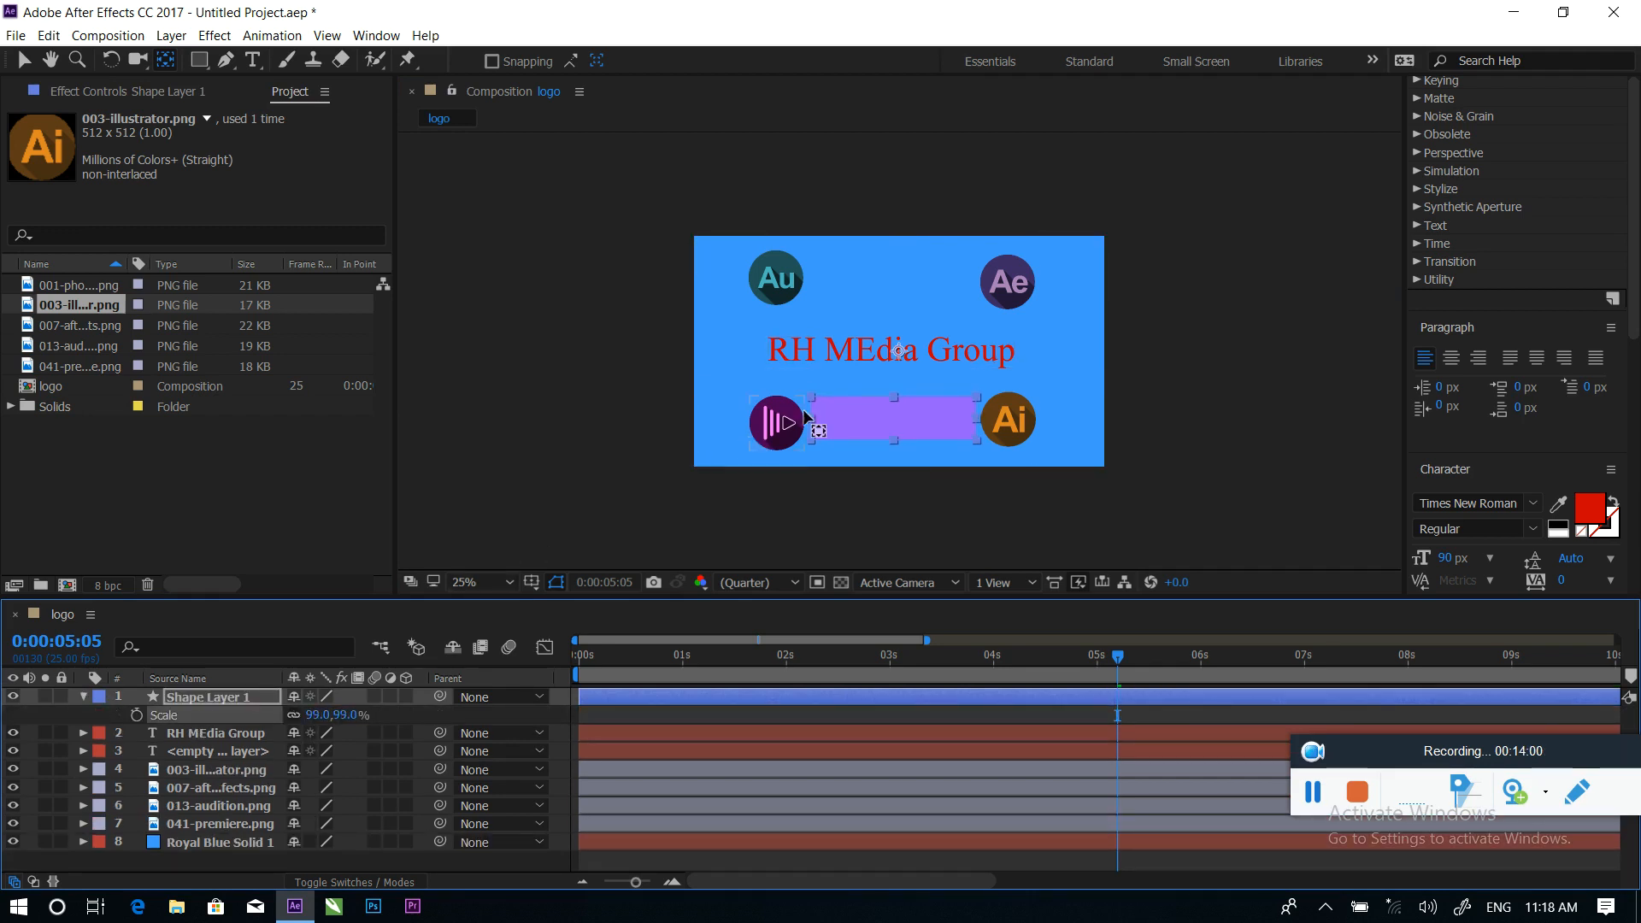
click(883, 400)
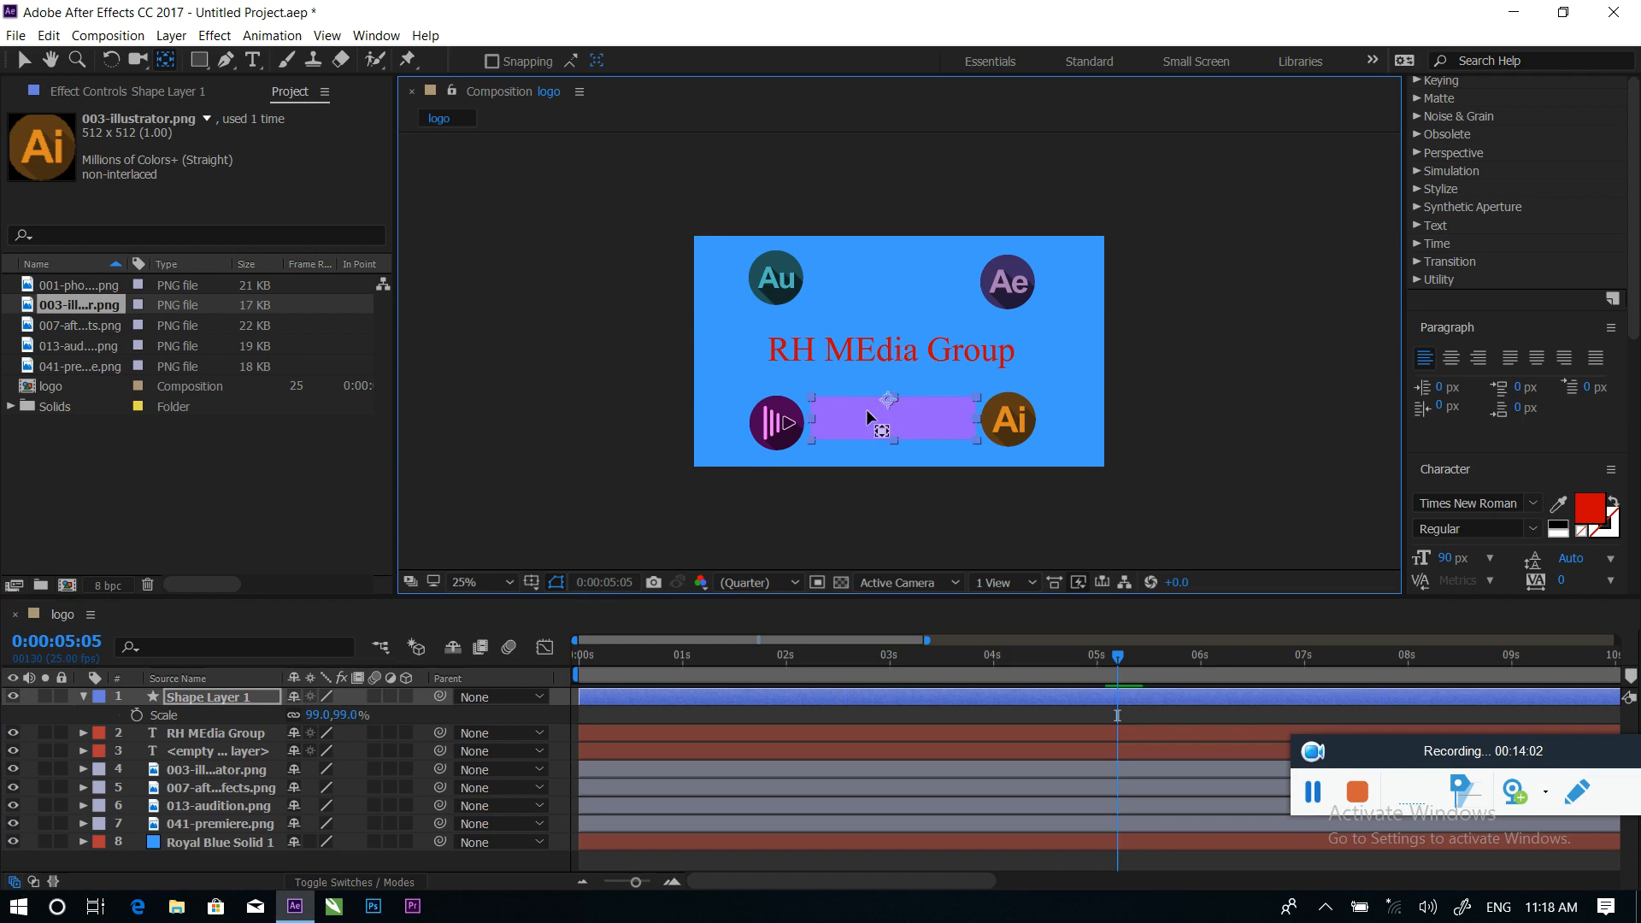
drag(868, 414, 813, 418)
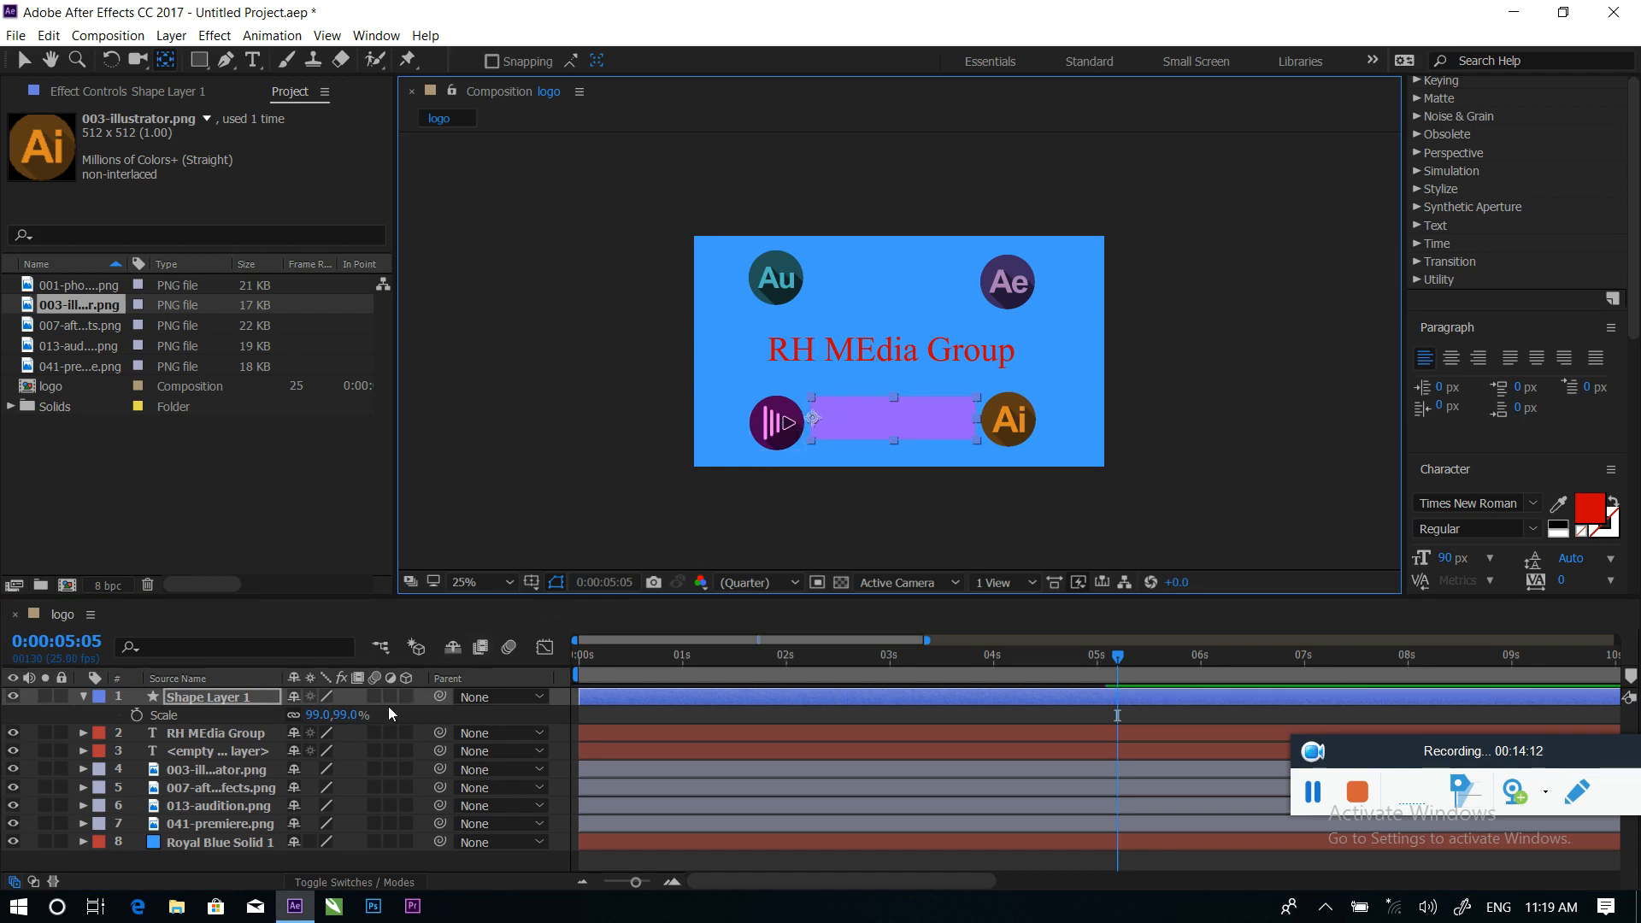
Unlink the shape layer's Scale dimensions and keyframe Scale from 0.0, 99.0% at 0:00:04:24 to 97.0, 99.0% at 0:00:05:12
click(294, 715)
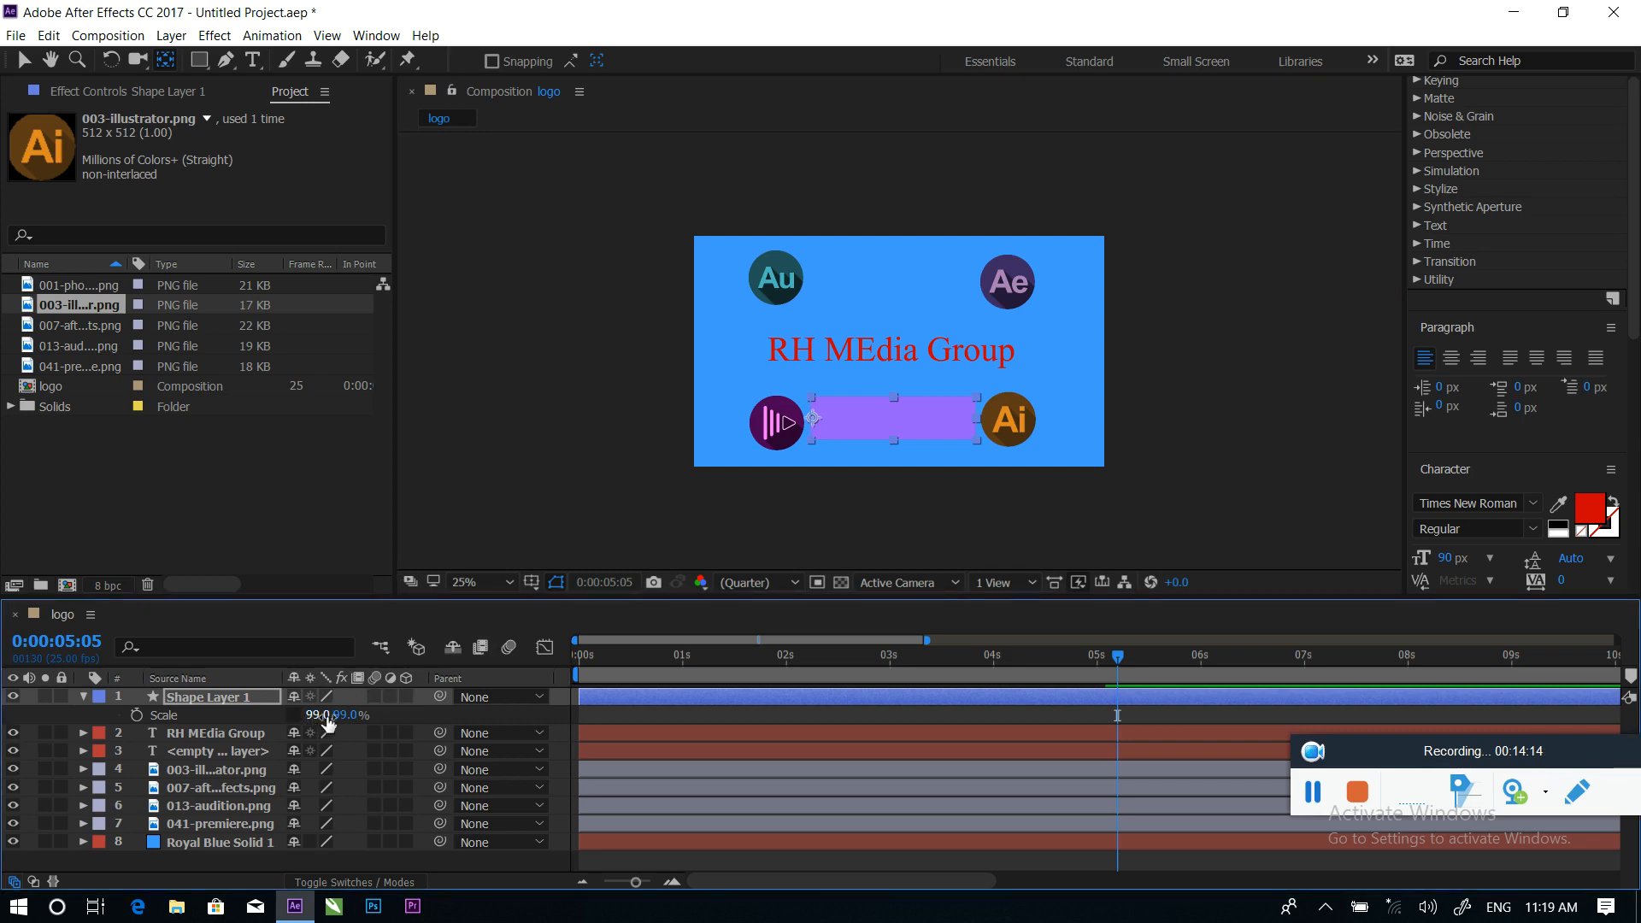
drag(319, 714, 328, 715)
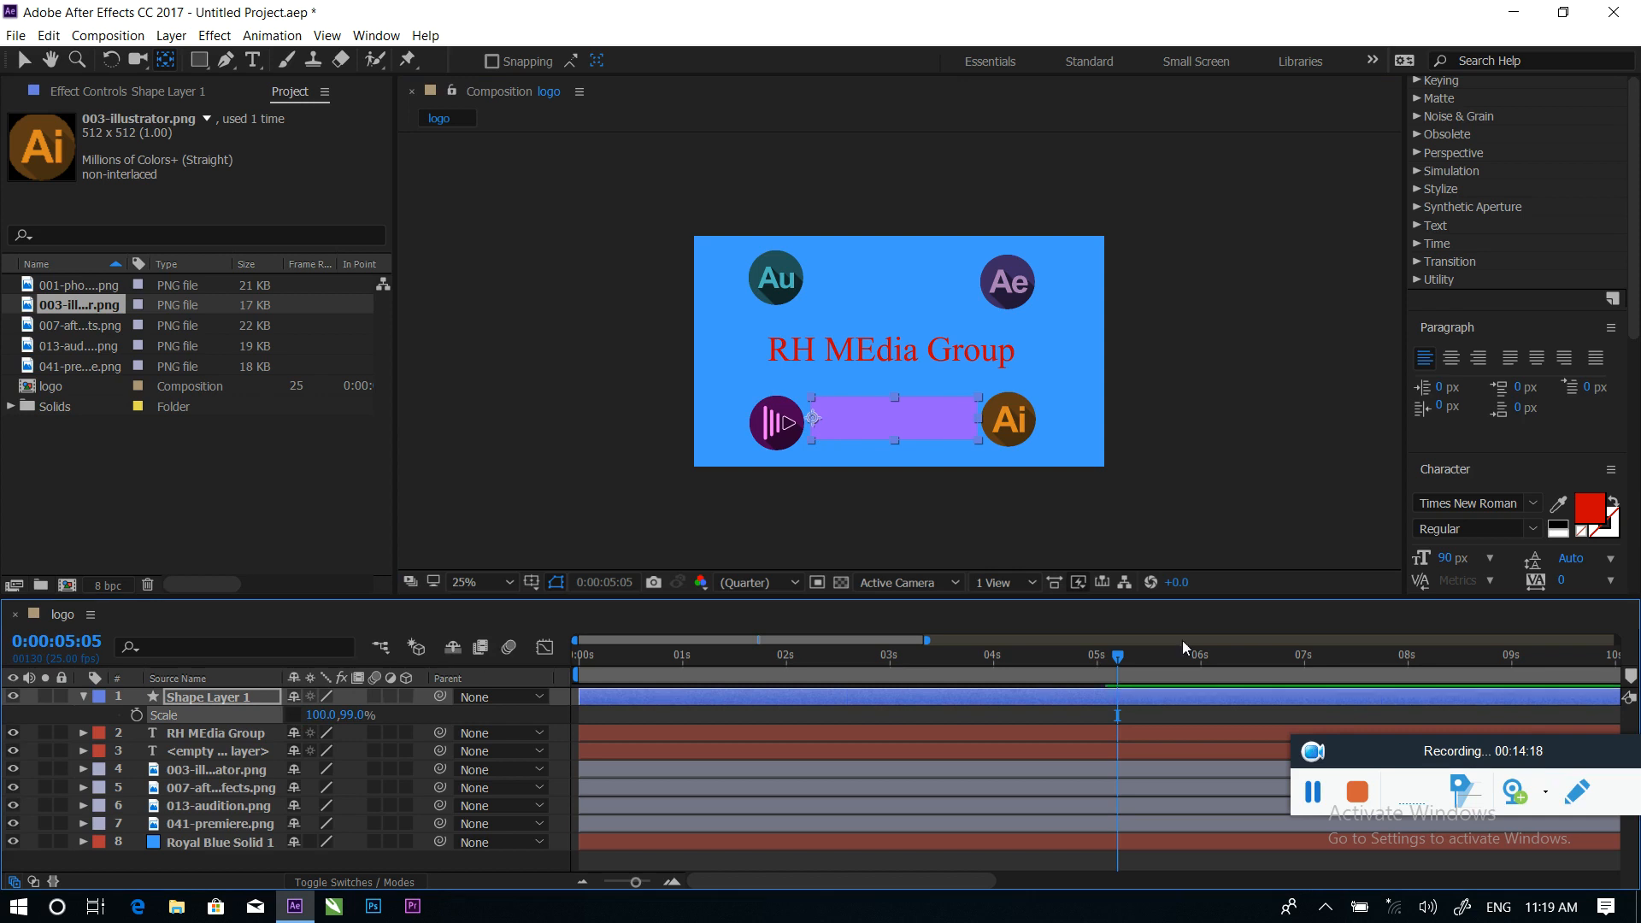
mouse_move(1120, 655)
mouse_down()
mouse_move(1060, 655)
mouse_move(1097, 657)
mouse_up()
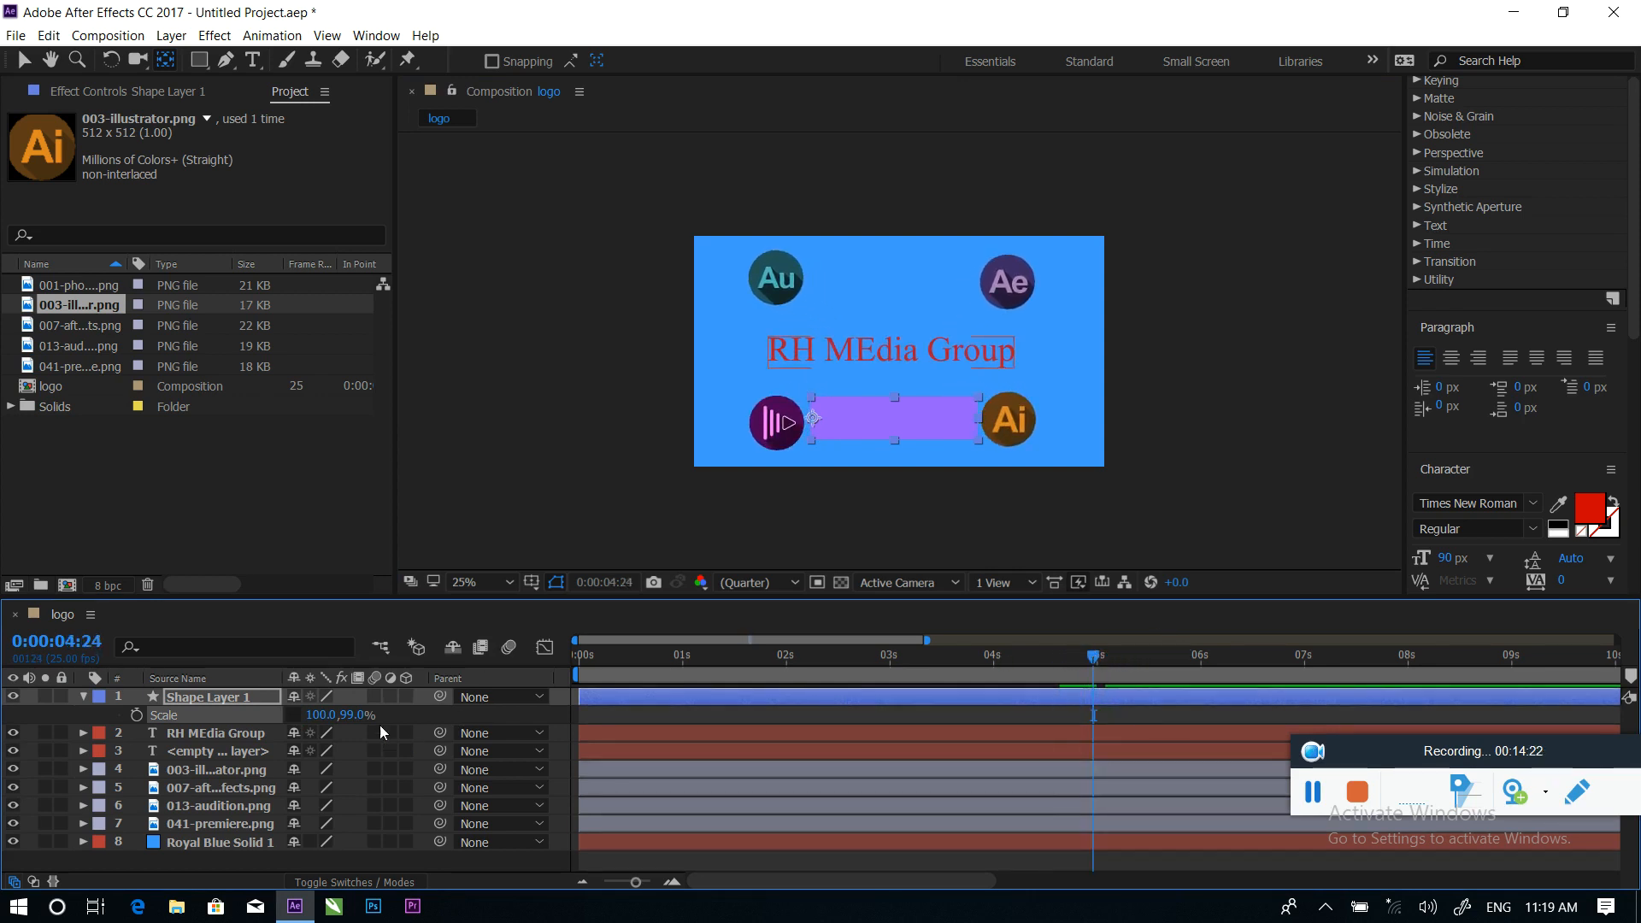
click(137, 714)
drag(317, 715, 220, 716)
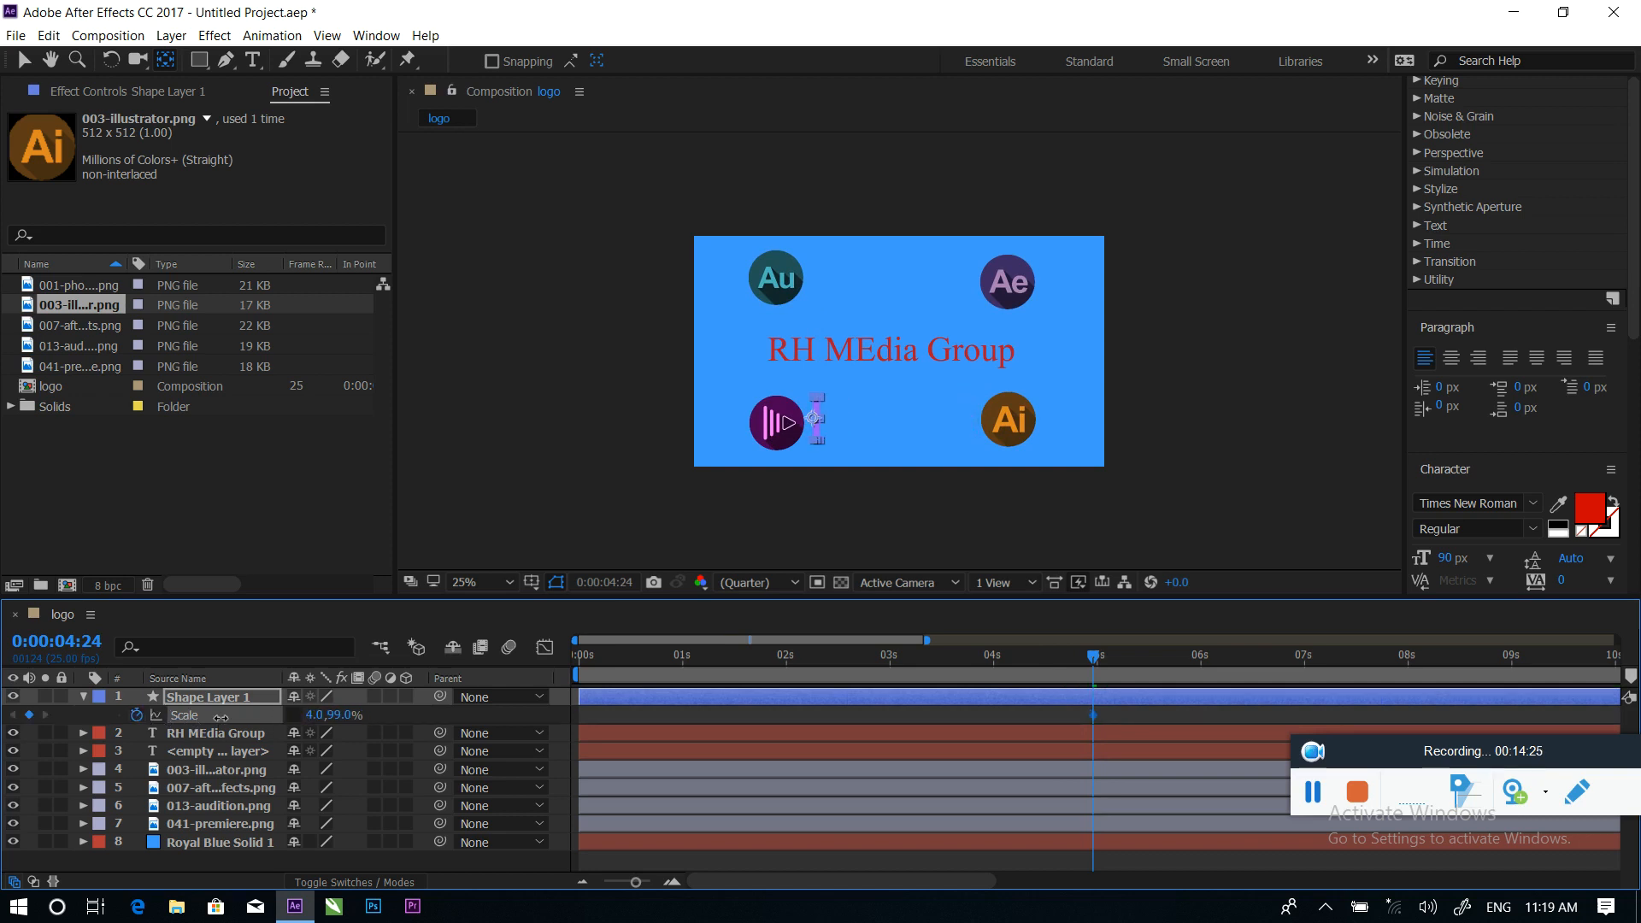
click(316, 714)
click(434, 717)
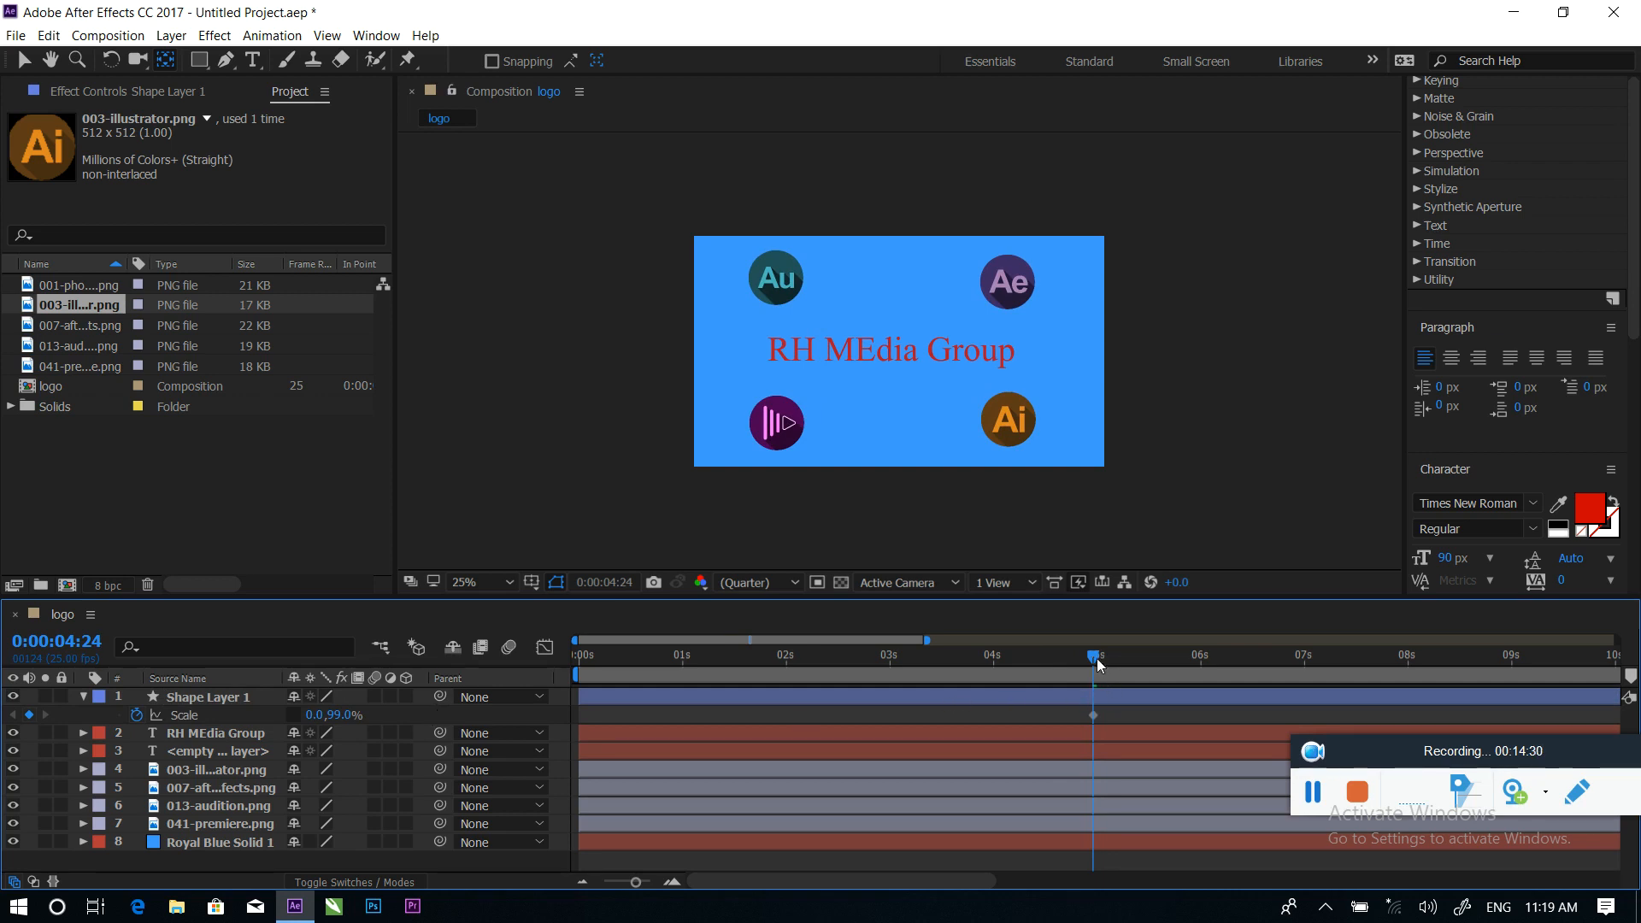
drag(1096, 658, 1151, 669)
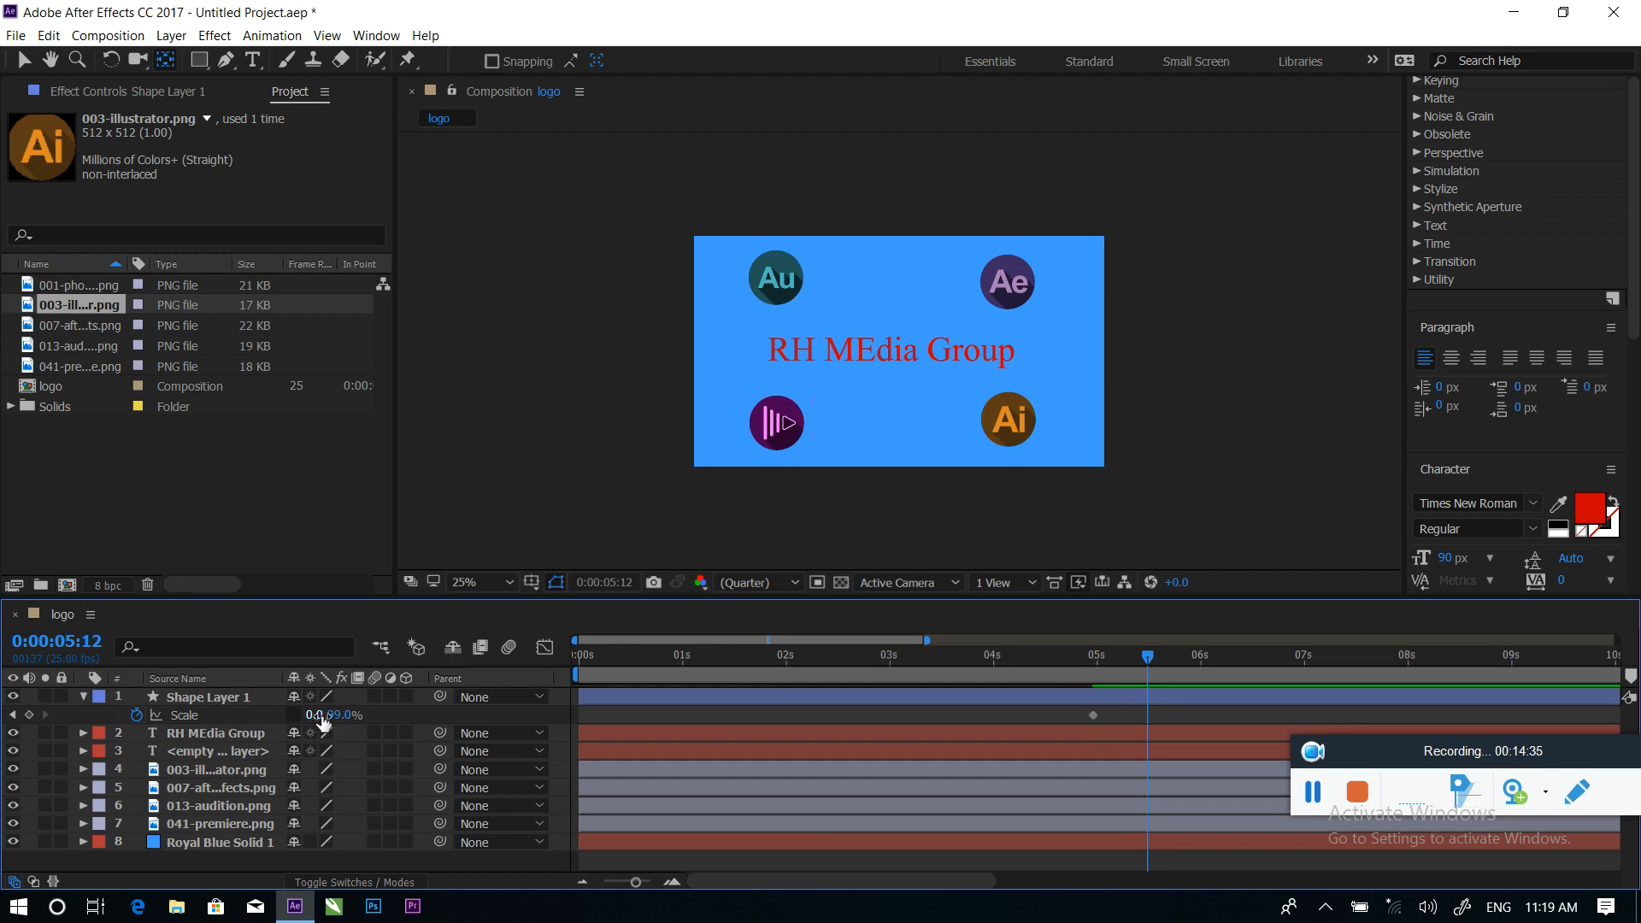
drag(314, 716, 425, 724)
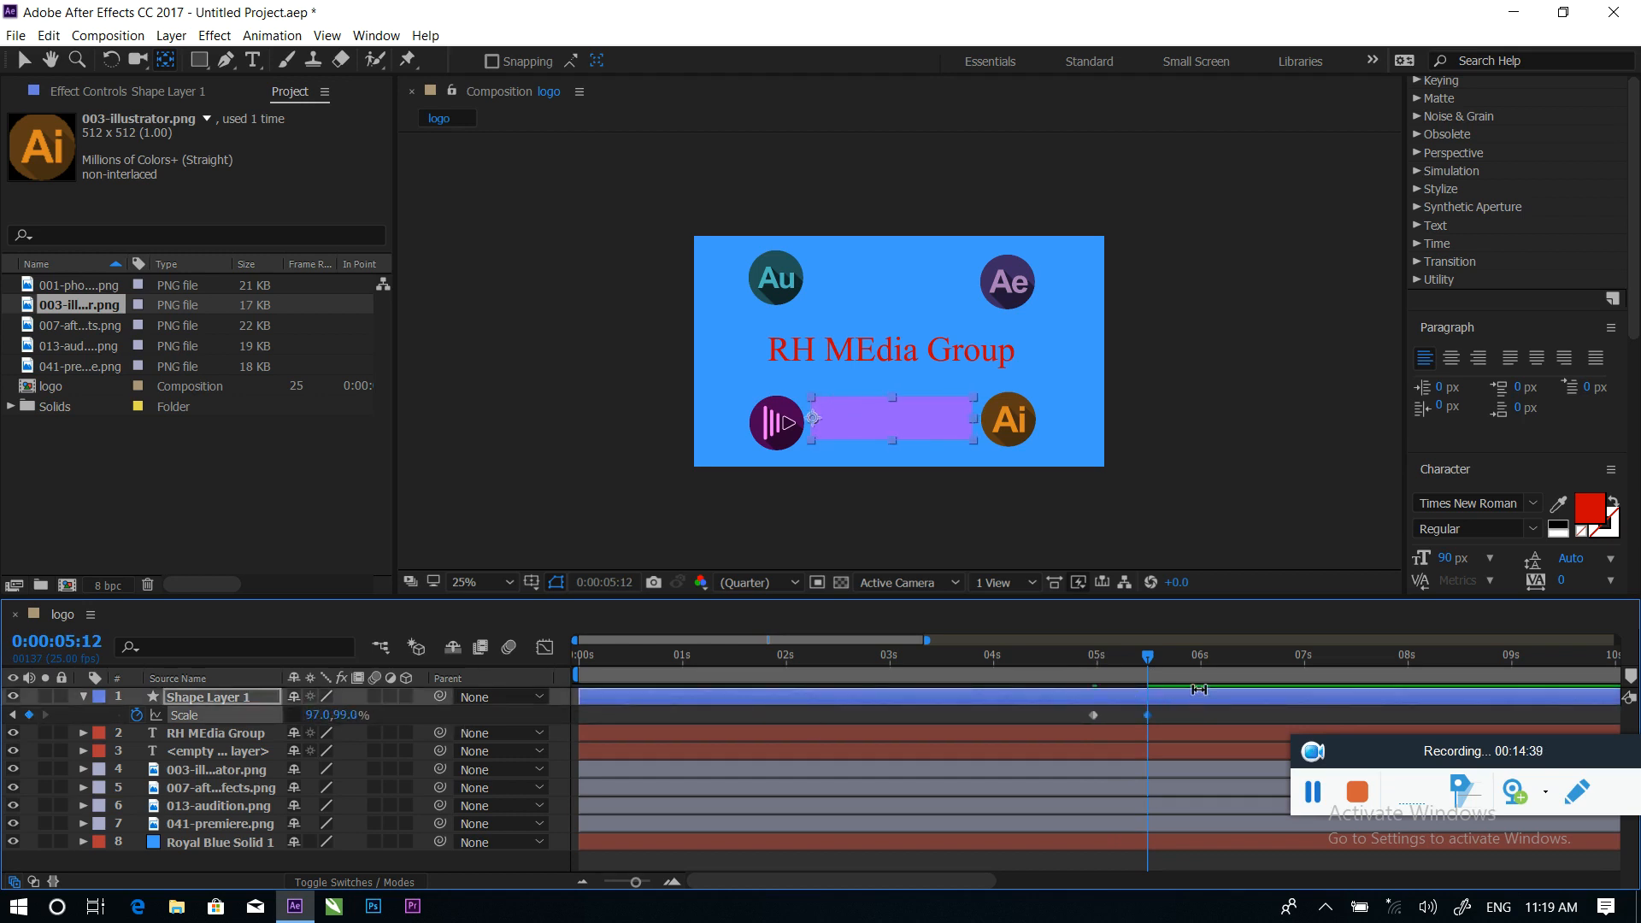
Import 123456w.png and add it as the top layer of the logo composition
drag(1145, 657, 1064, 656)
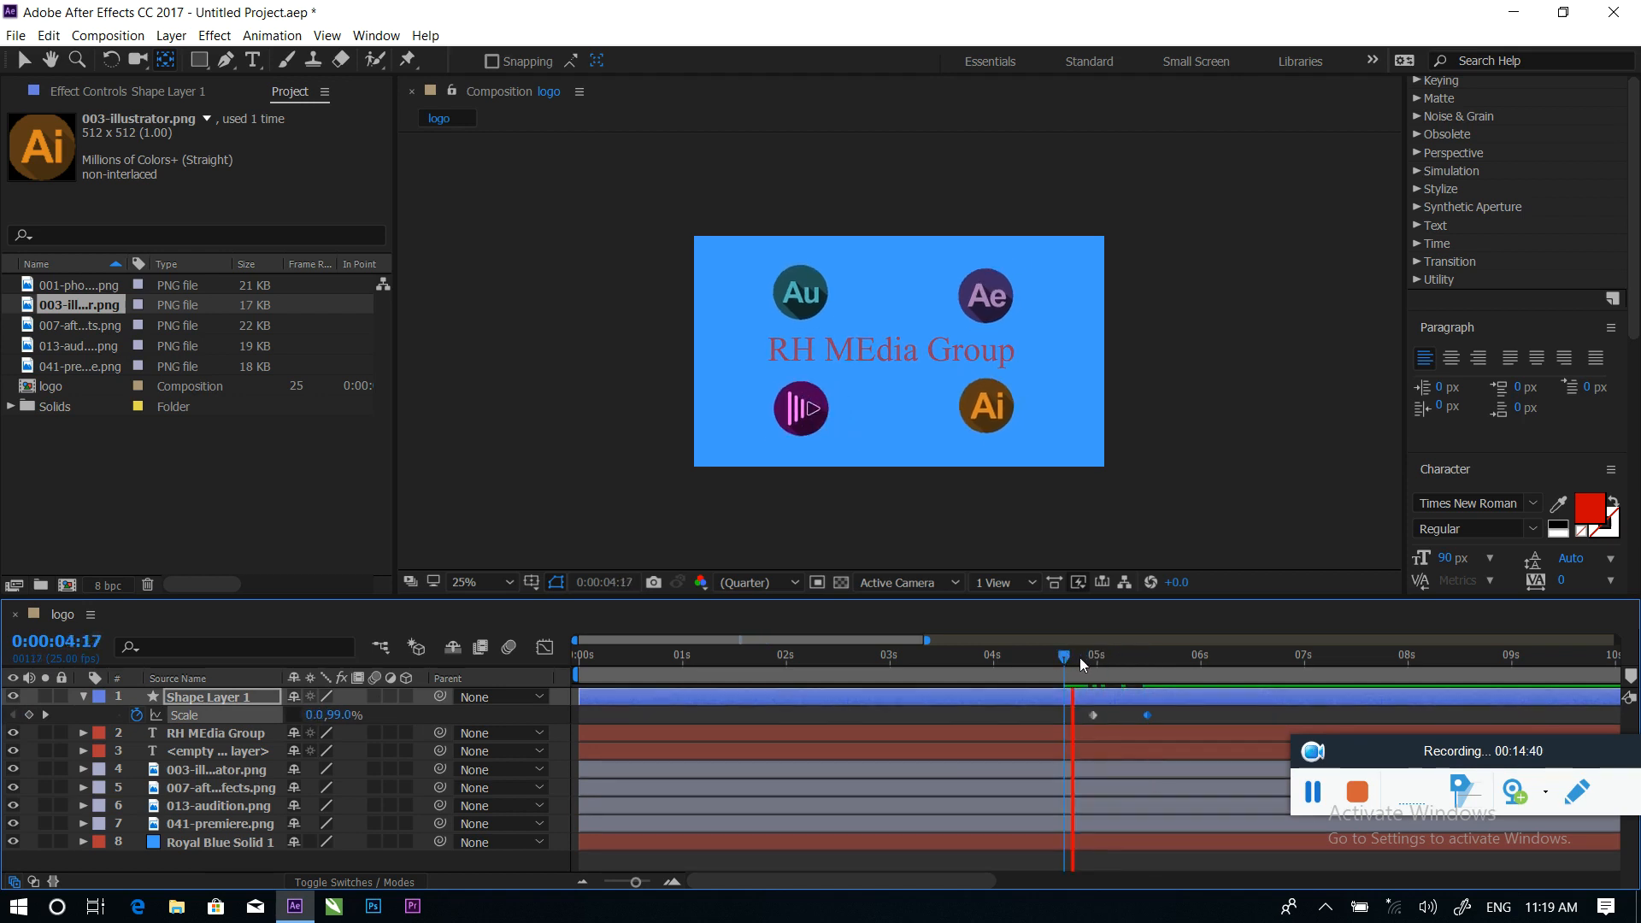
mouse_move(1188, 658)
mouse_down()
mouse_move(1100, 654)
mouse_move(1177, 664)
mouse_up()
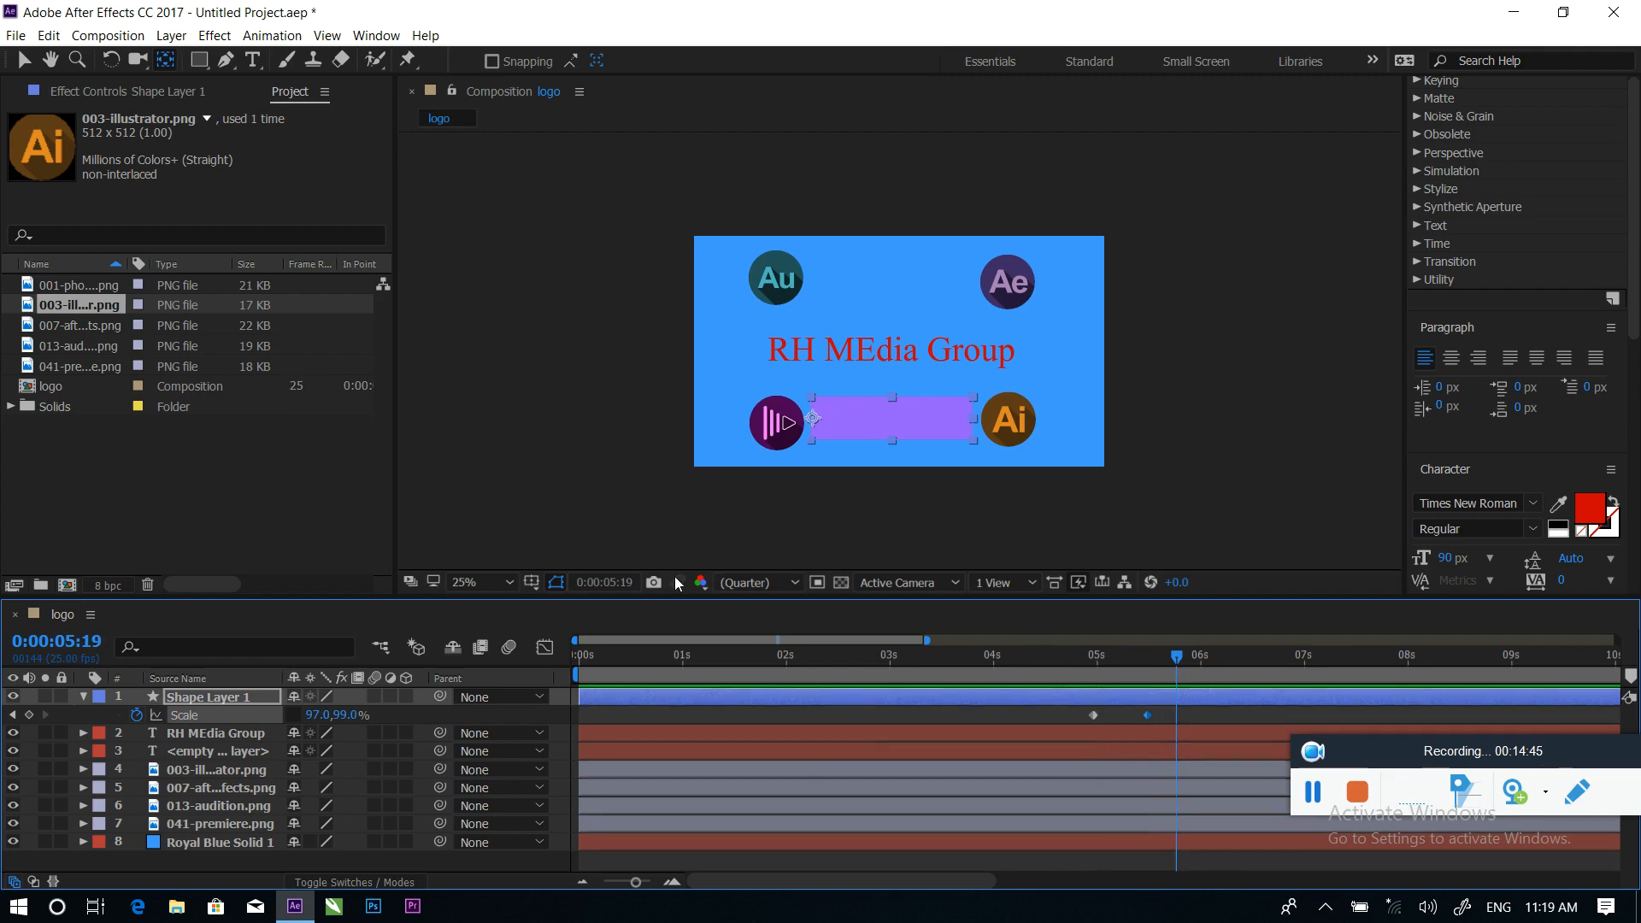
double_click(229, 490)
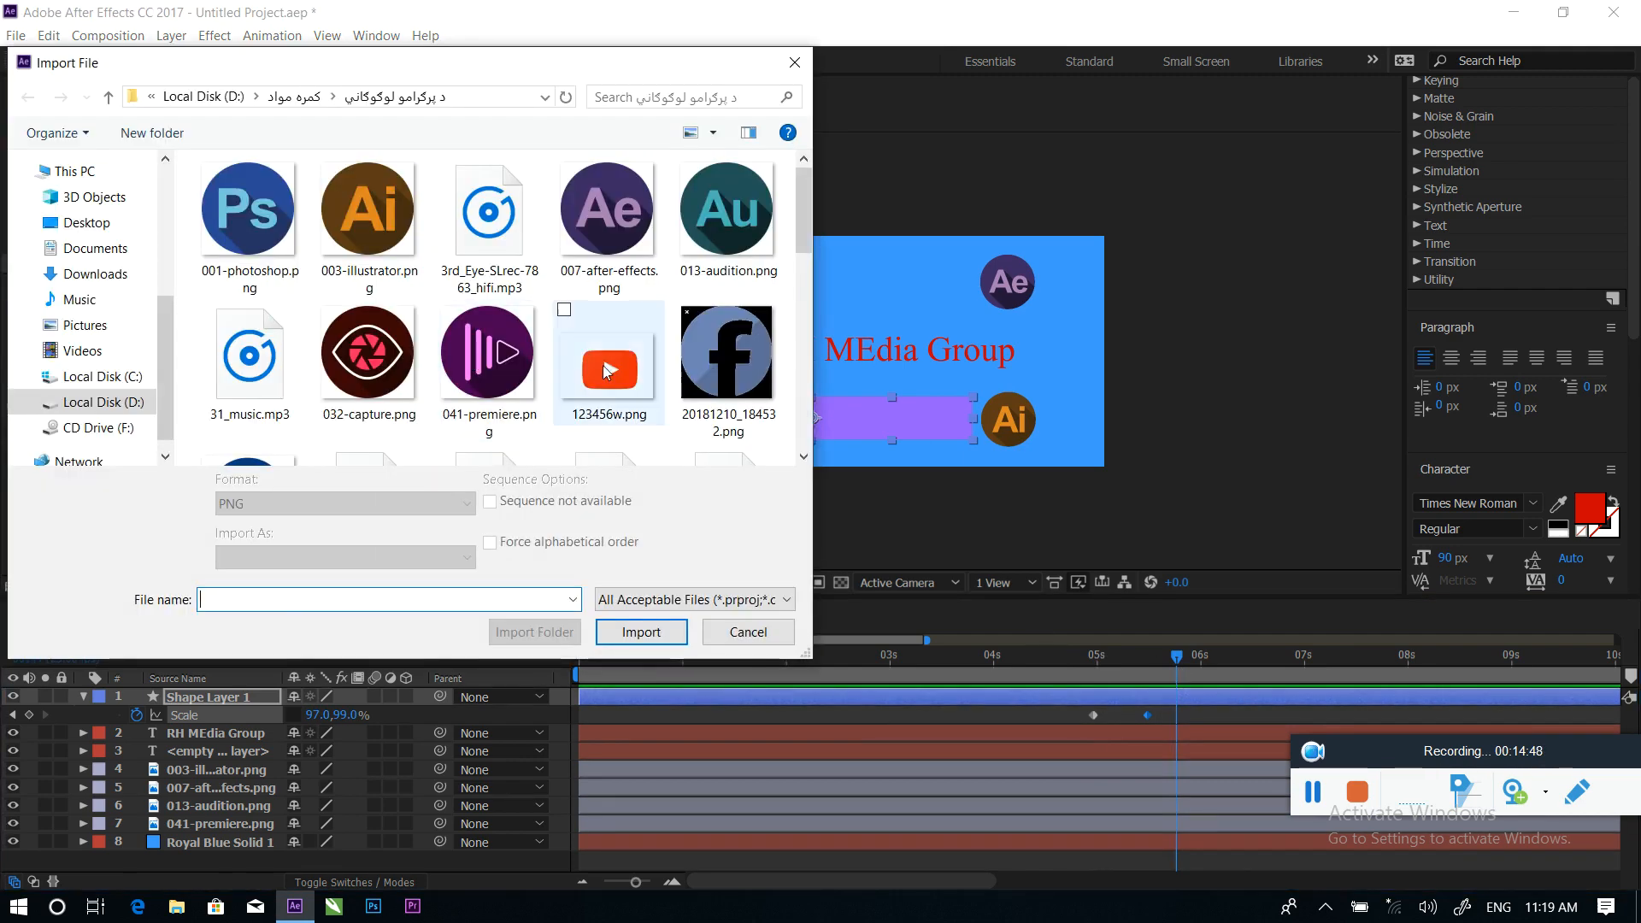
click(606, 370)
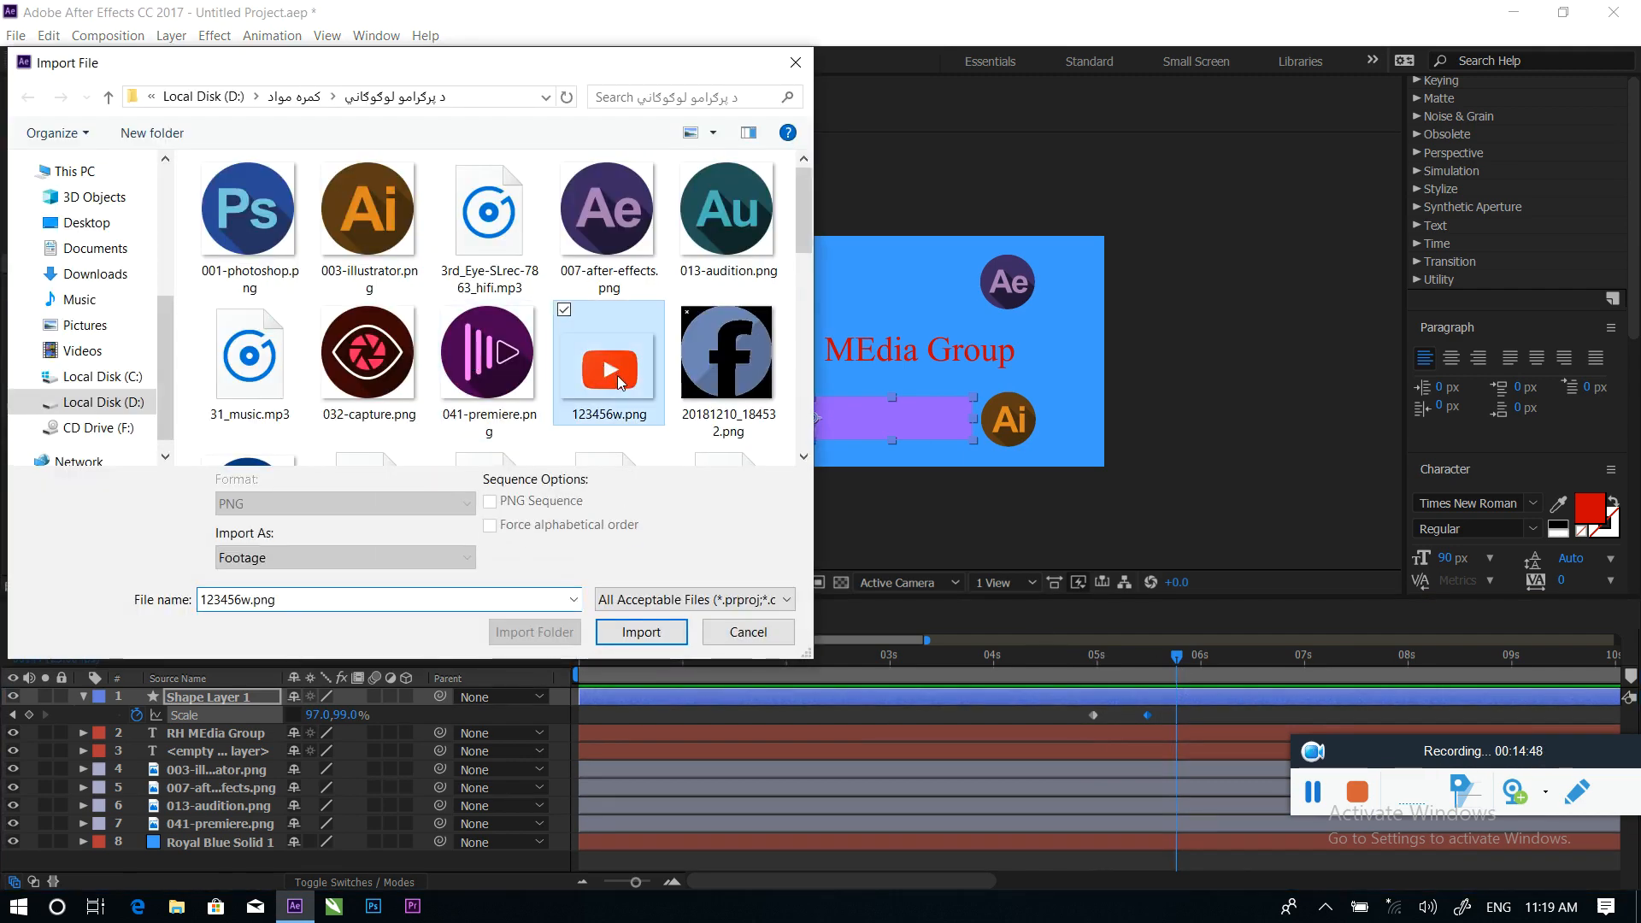
click(641, 632)
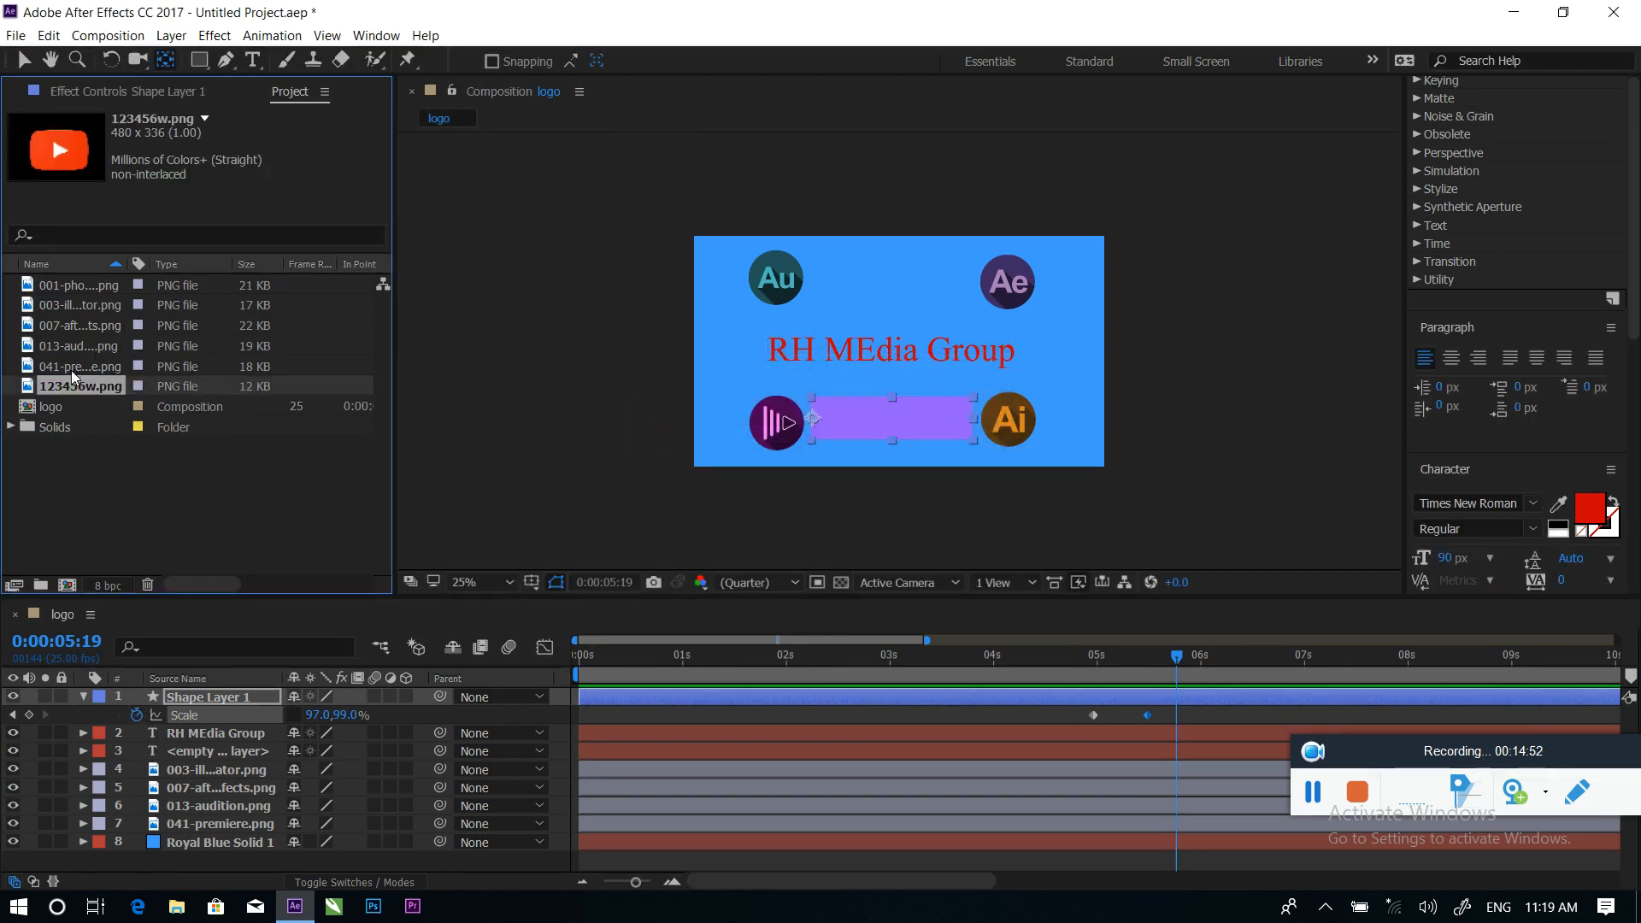
drag(75, 386, 214, 698)
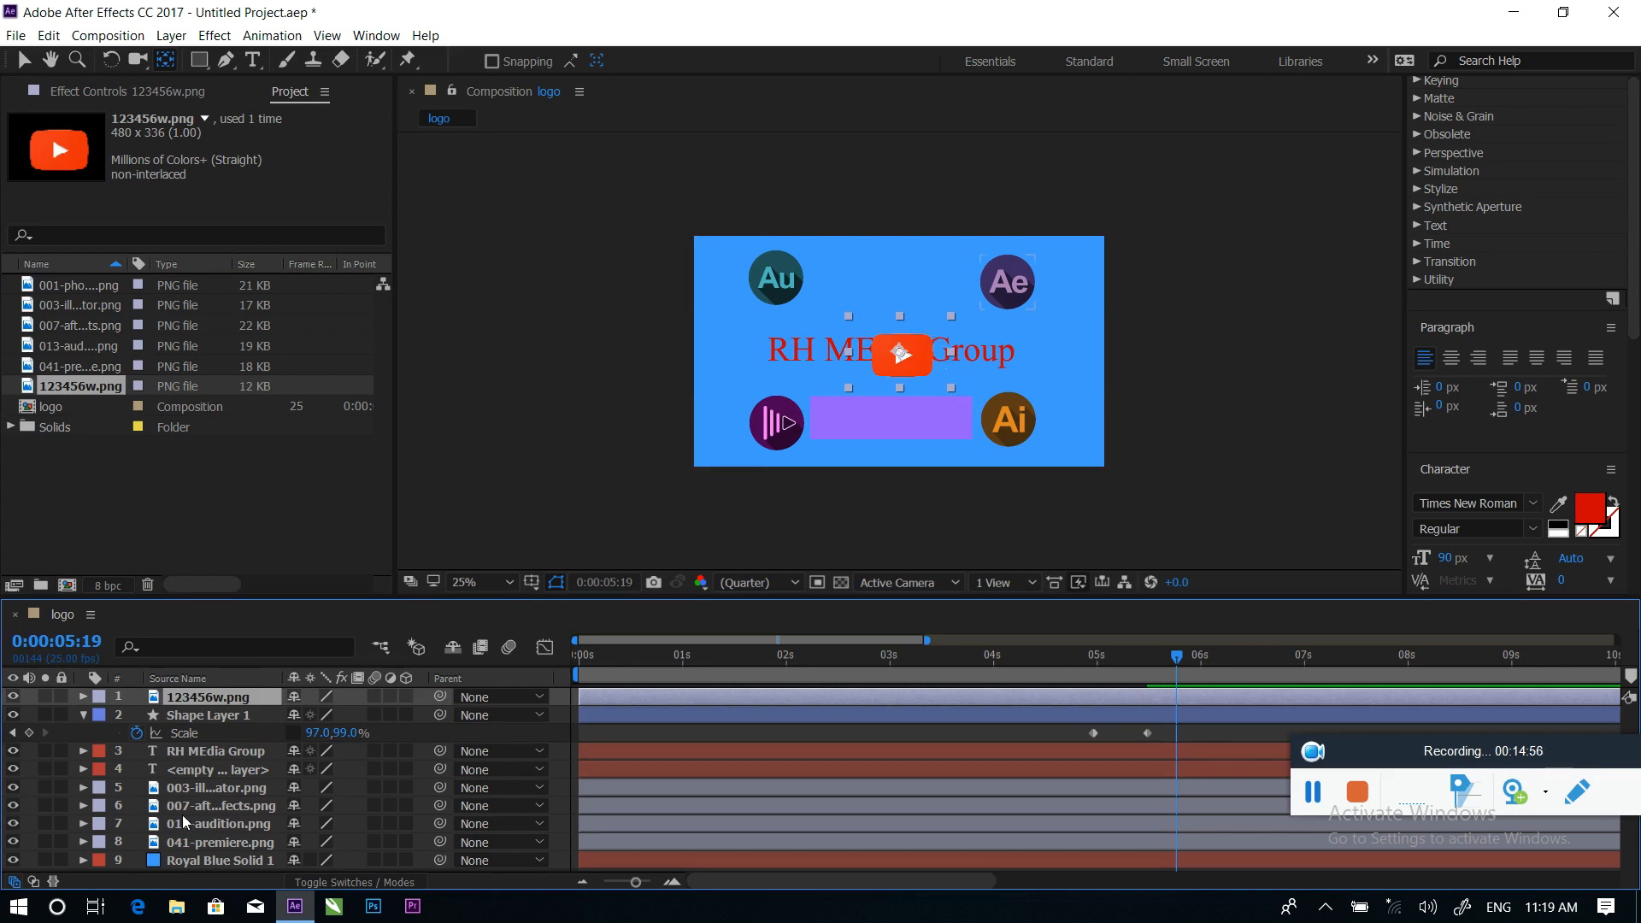
Scale the YouTube logo to 90% and place it at the left end of the purple rectangle
key(s)
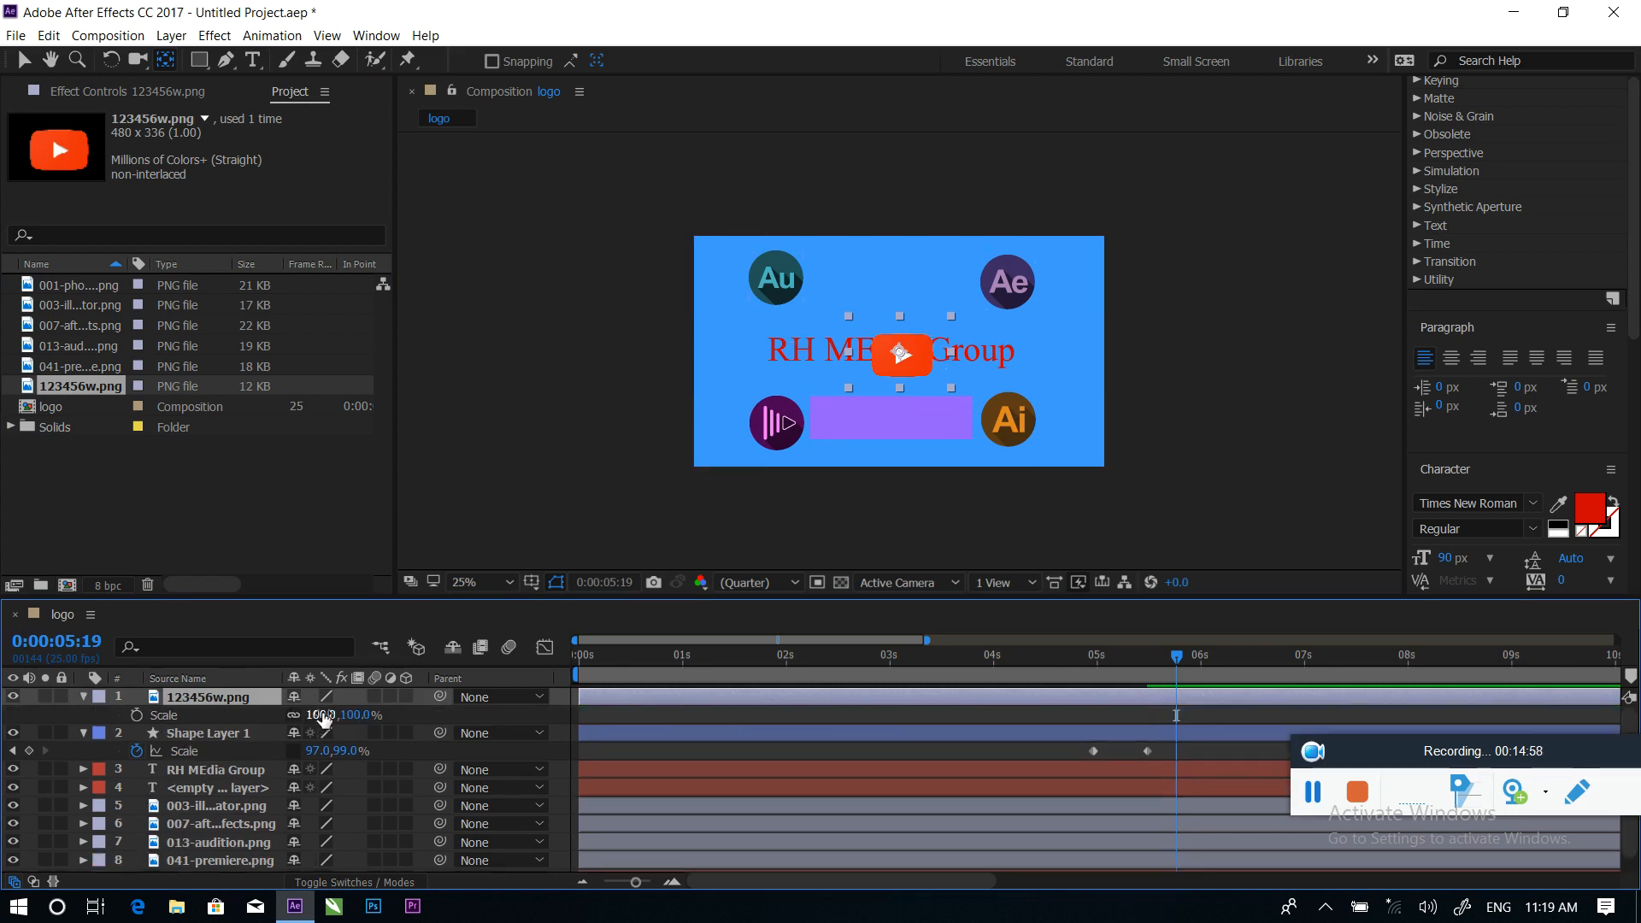
drag(318, 715, 284, 715)
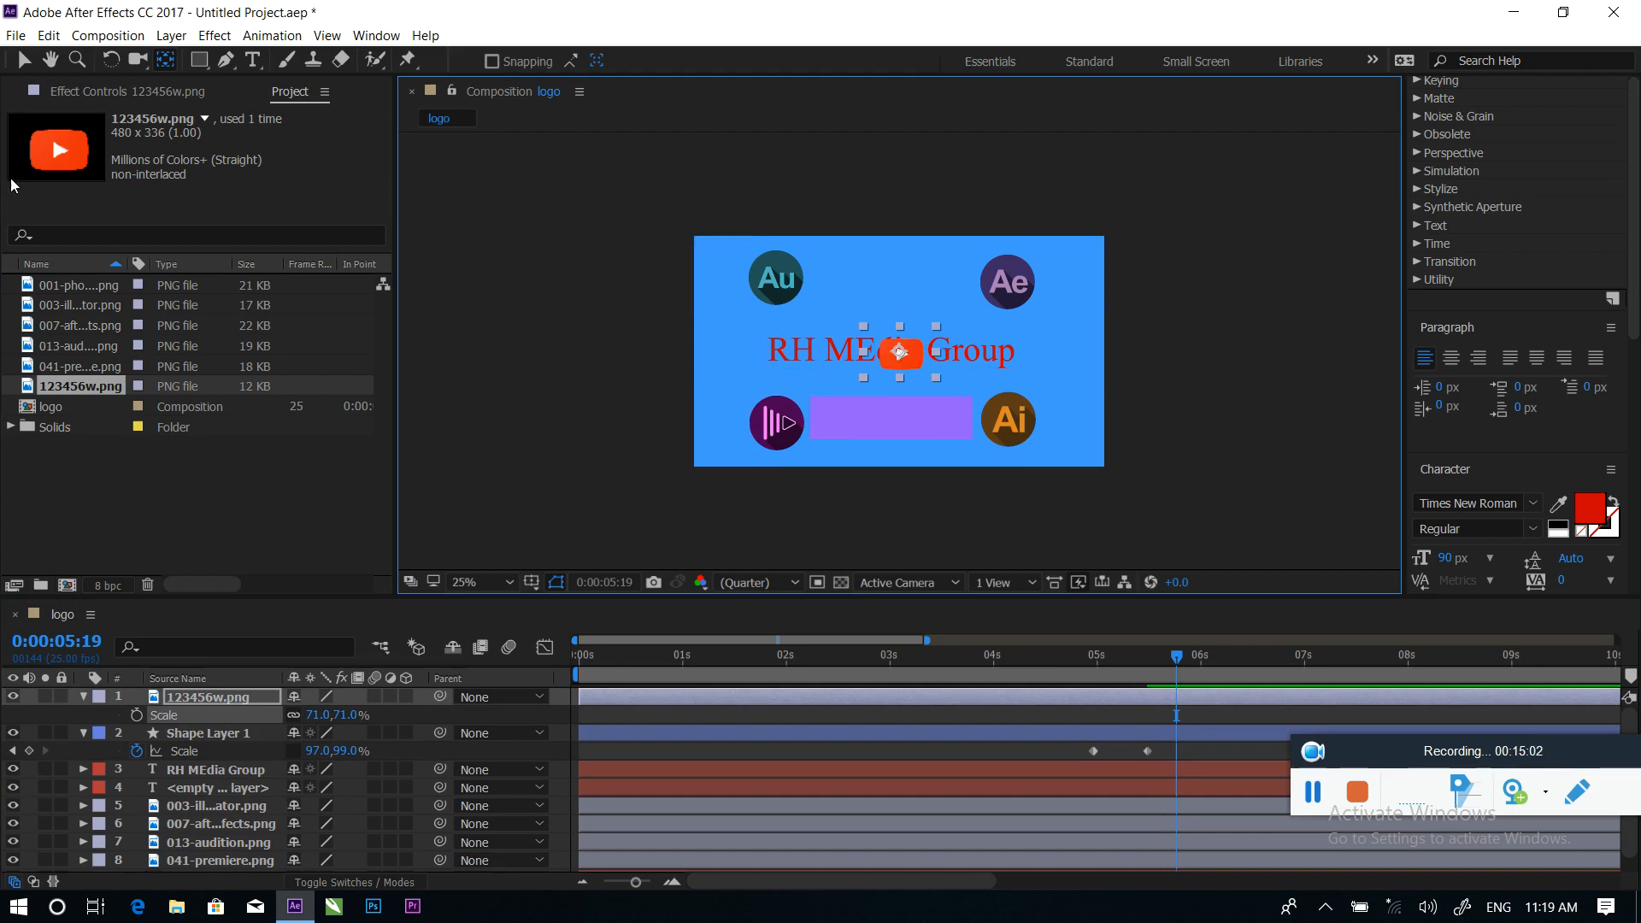
click(24, 62)
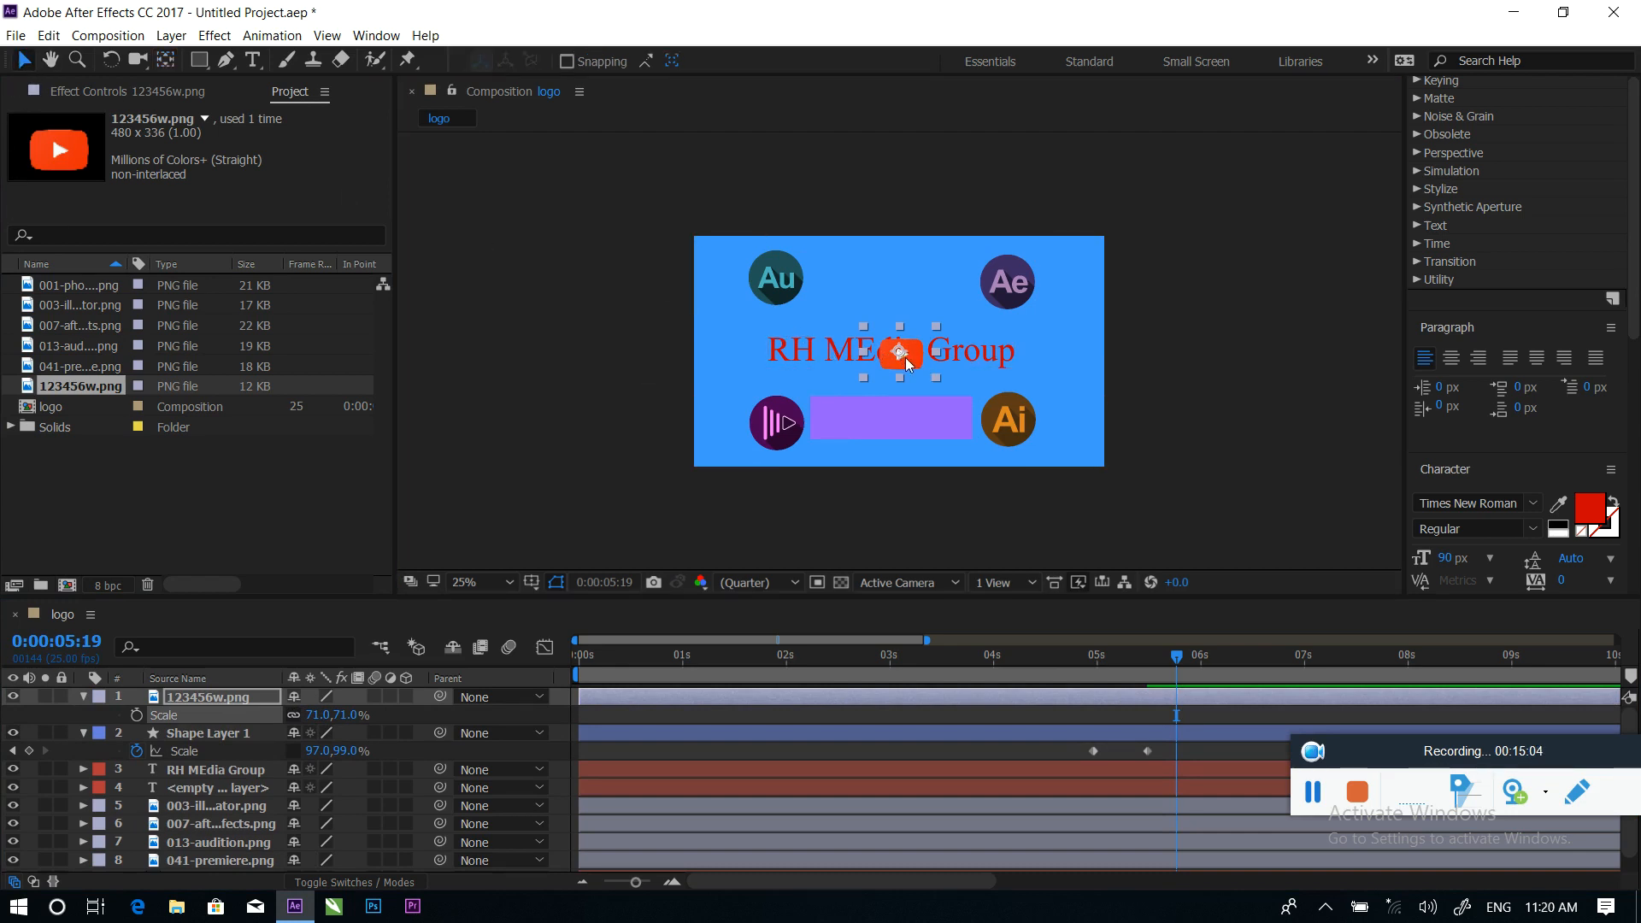
drag(906, 359, 842, 428)
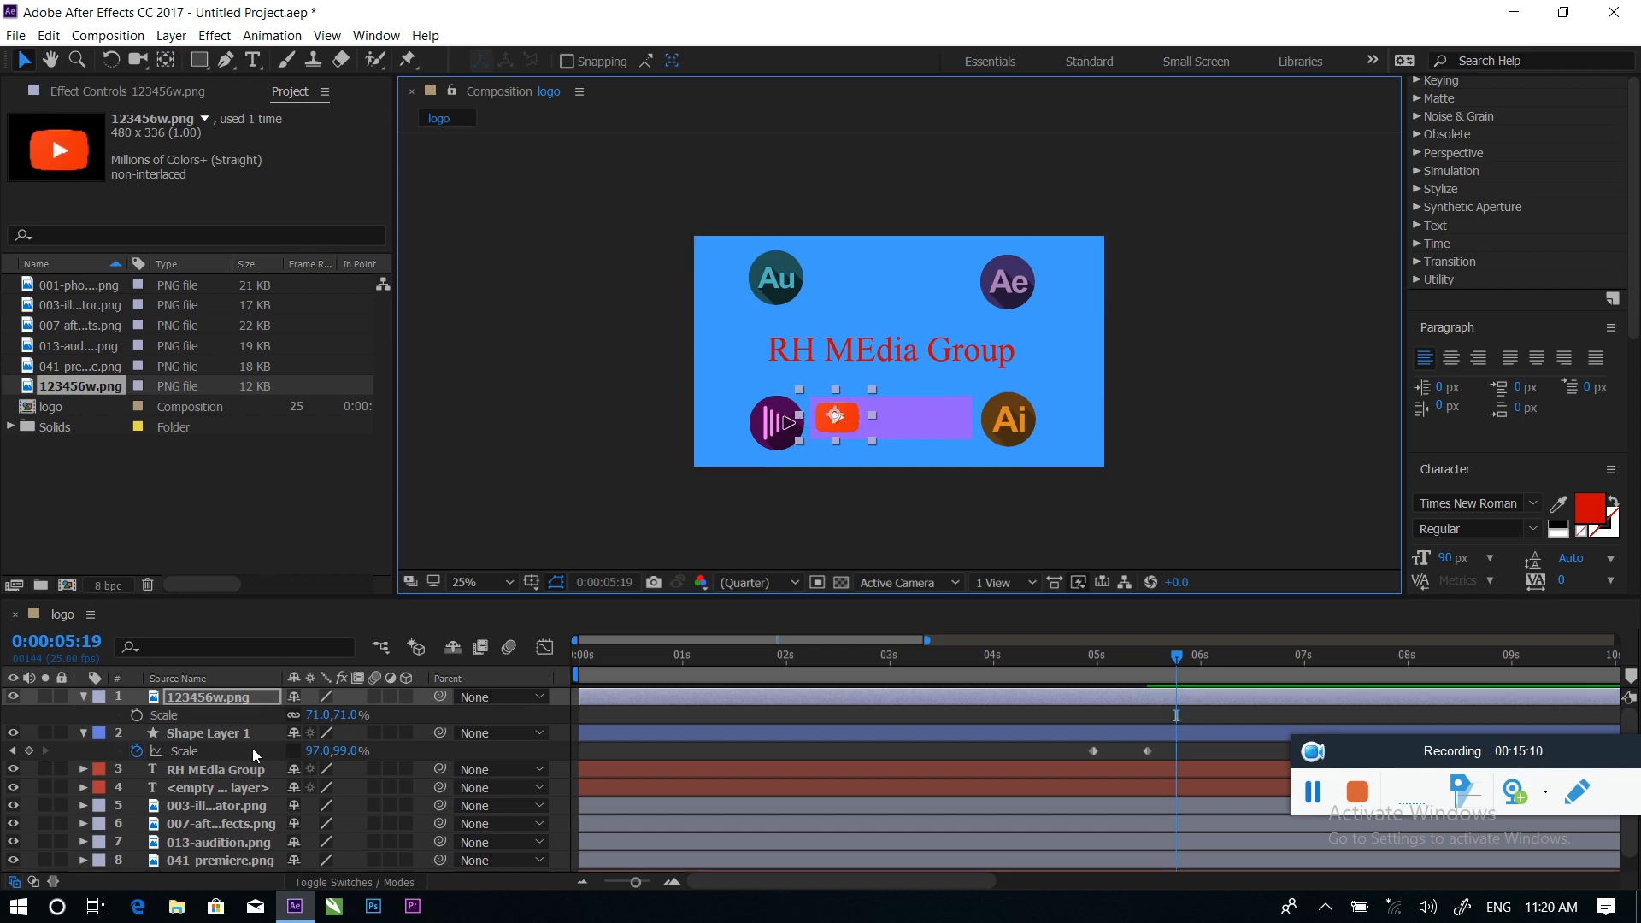
drag(305, 715, 337, 715)
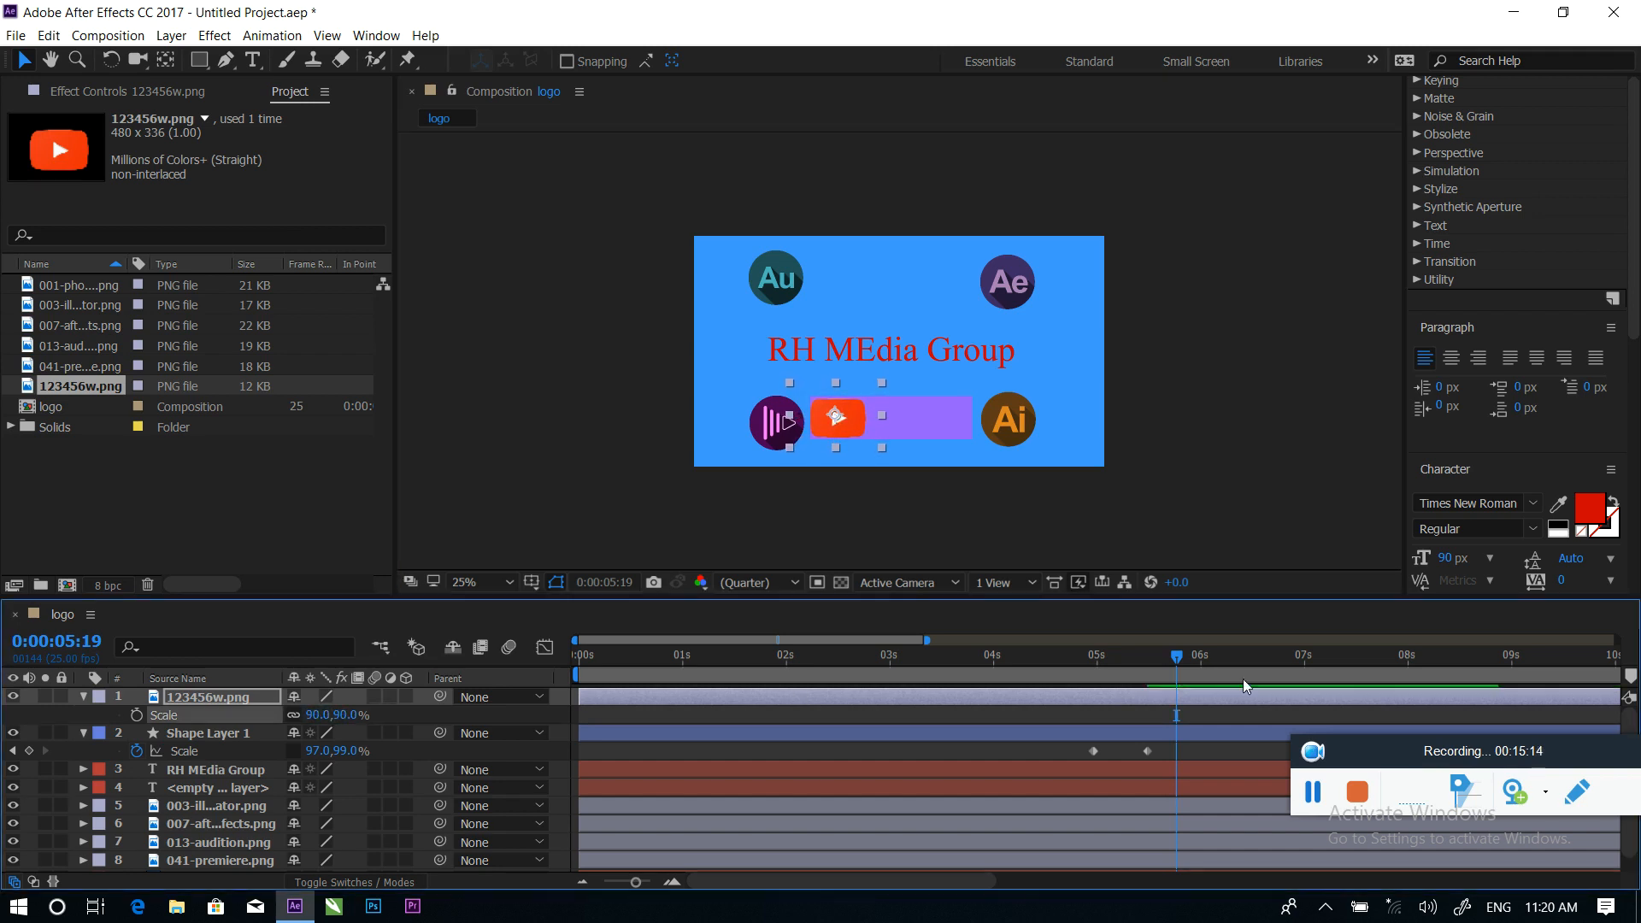
Keyframe the YouTube logo's Opacity from 0% at 0:00:05:09 to 100% at 0:00:05:15
drag(1177, 655, 1137, 656)
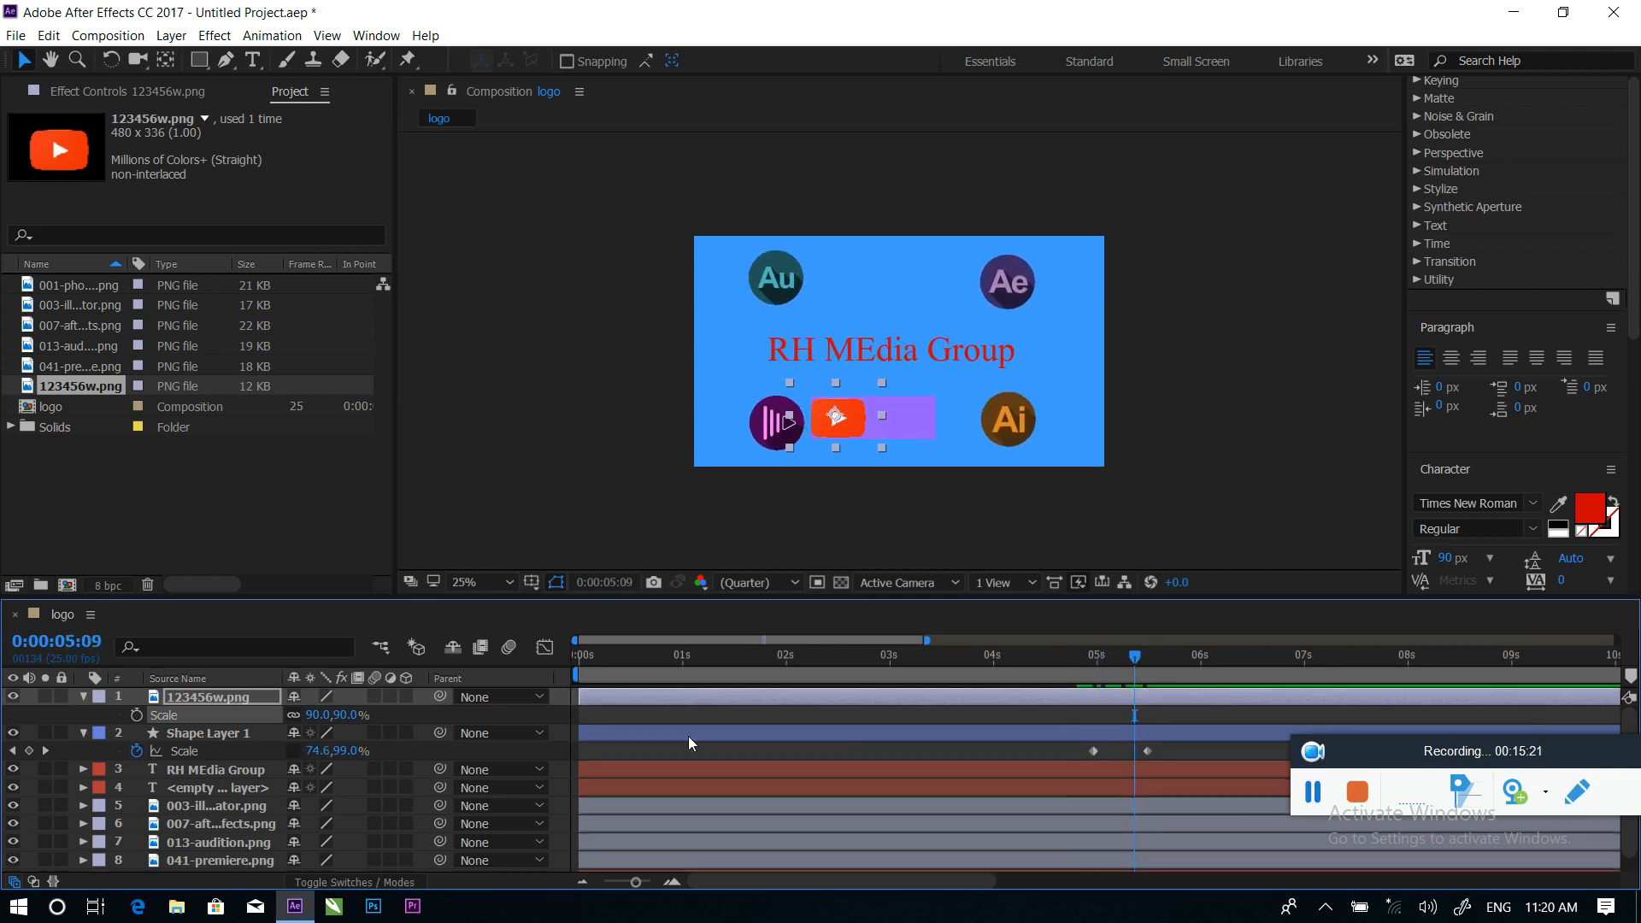
key(t)
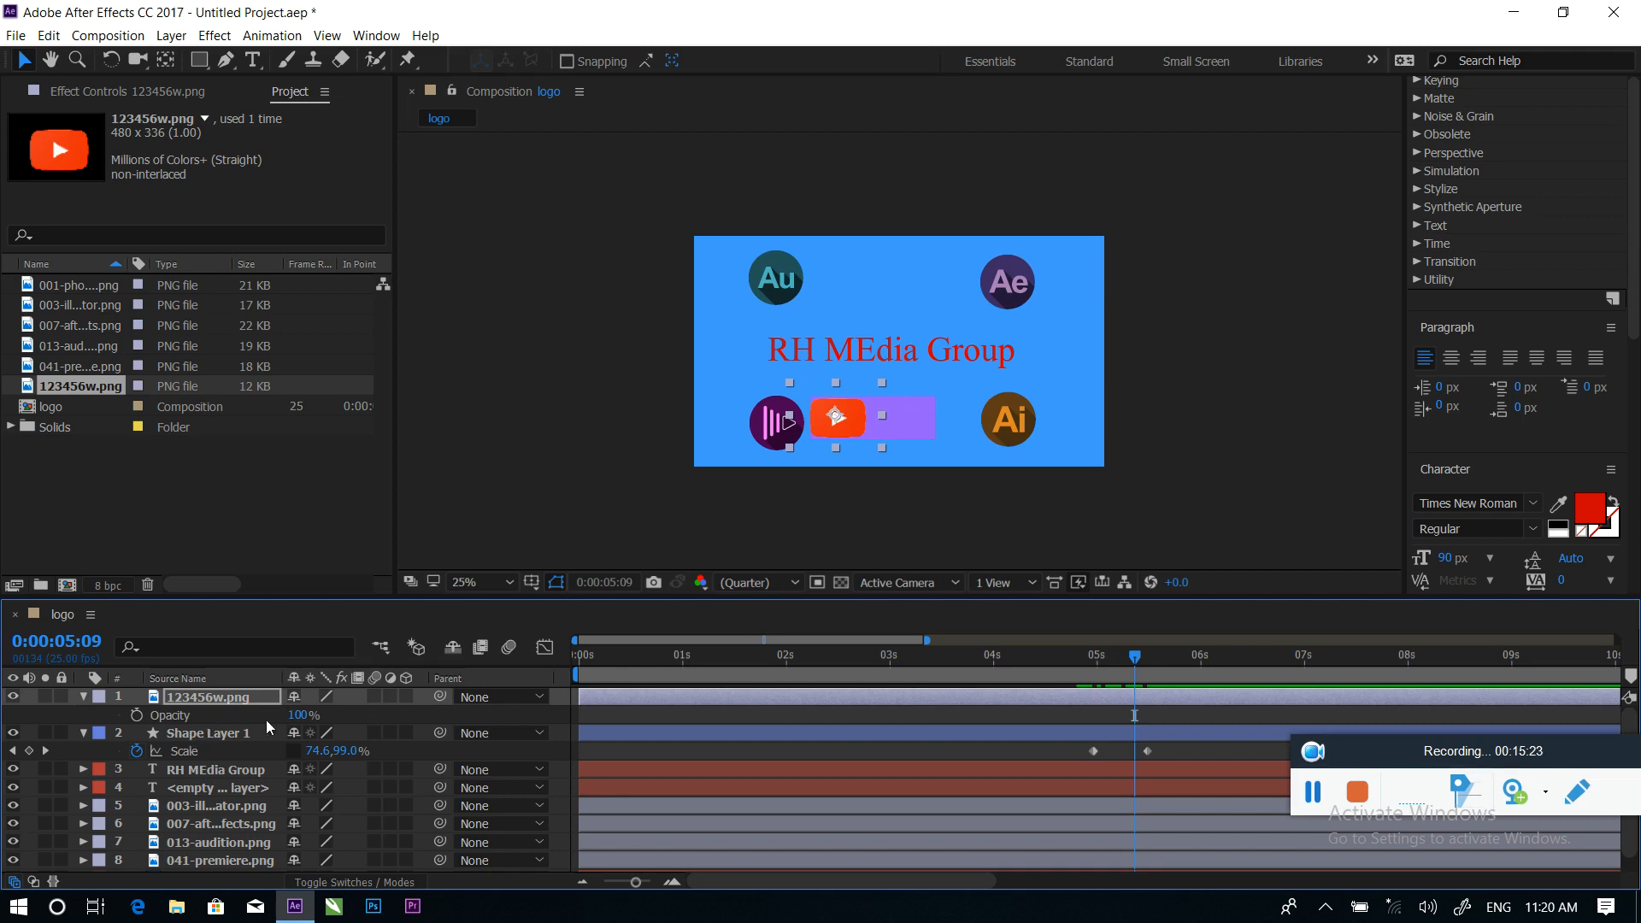
click(138, 715)
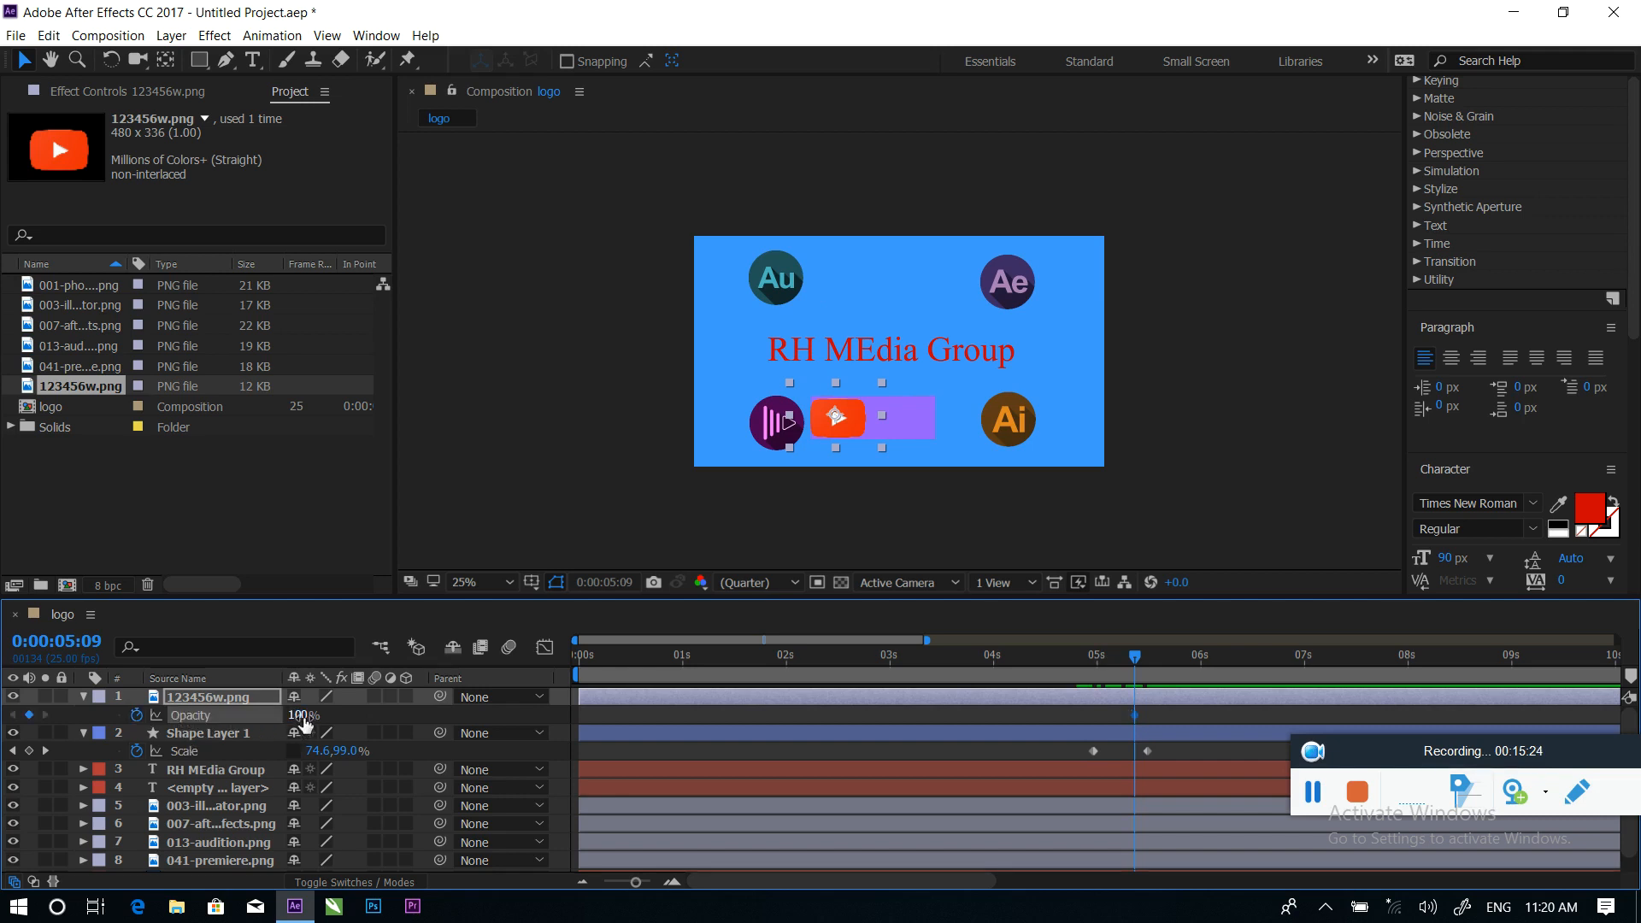
drag(269, 715, 128, 714)
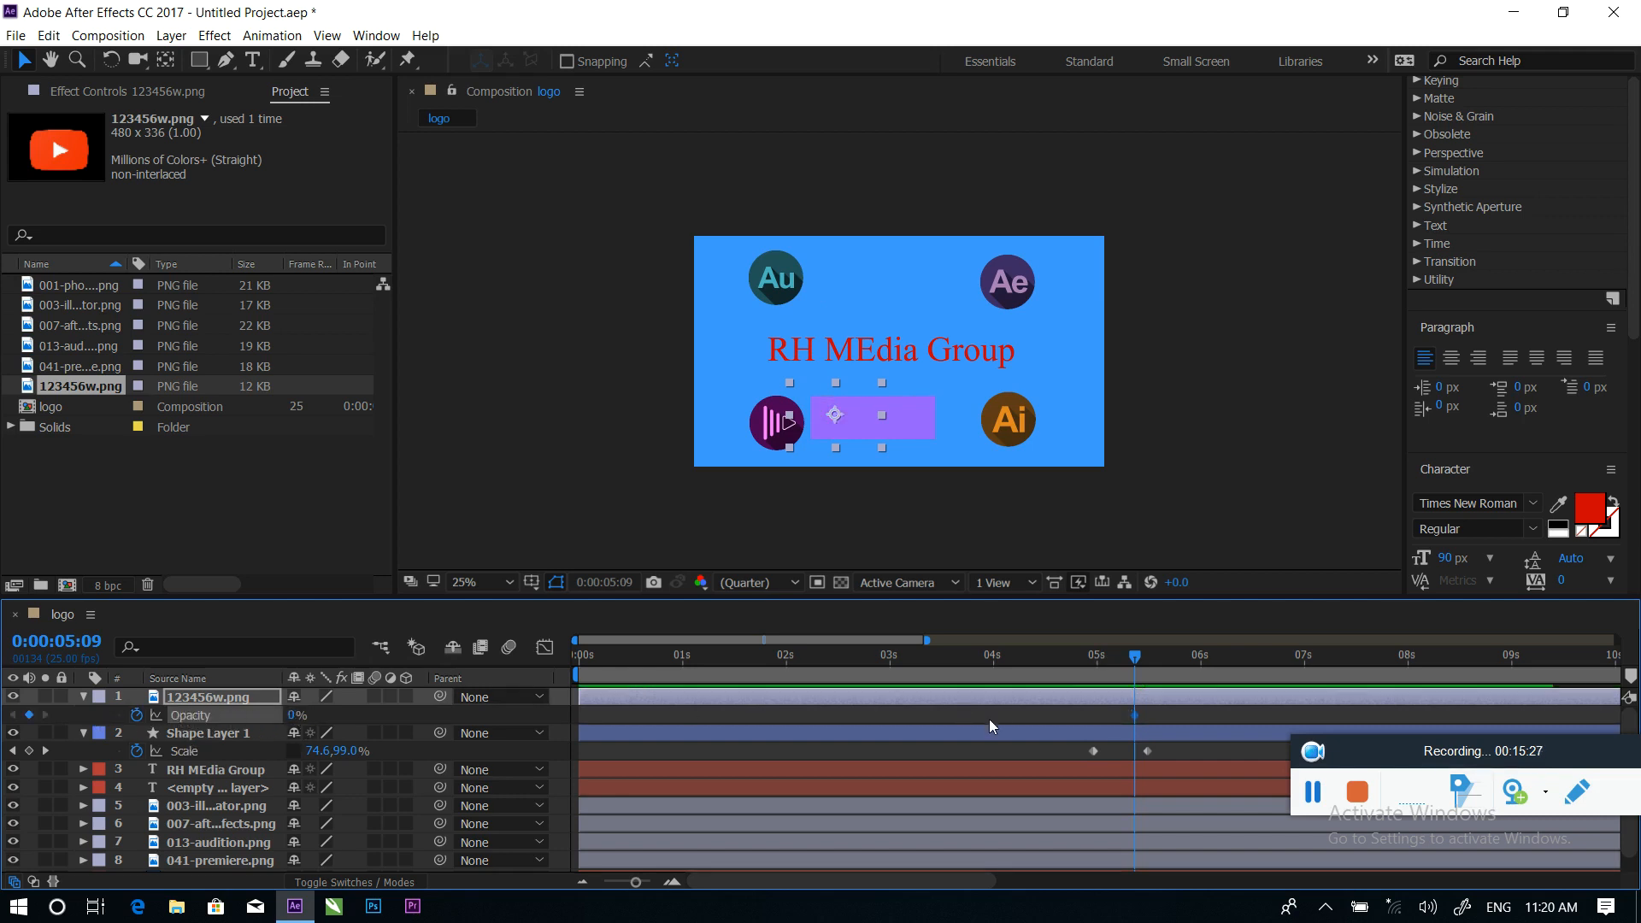
drag(1142, 661, 1166, 661)
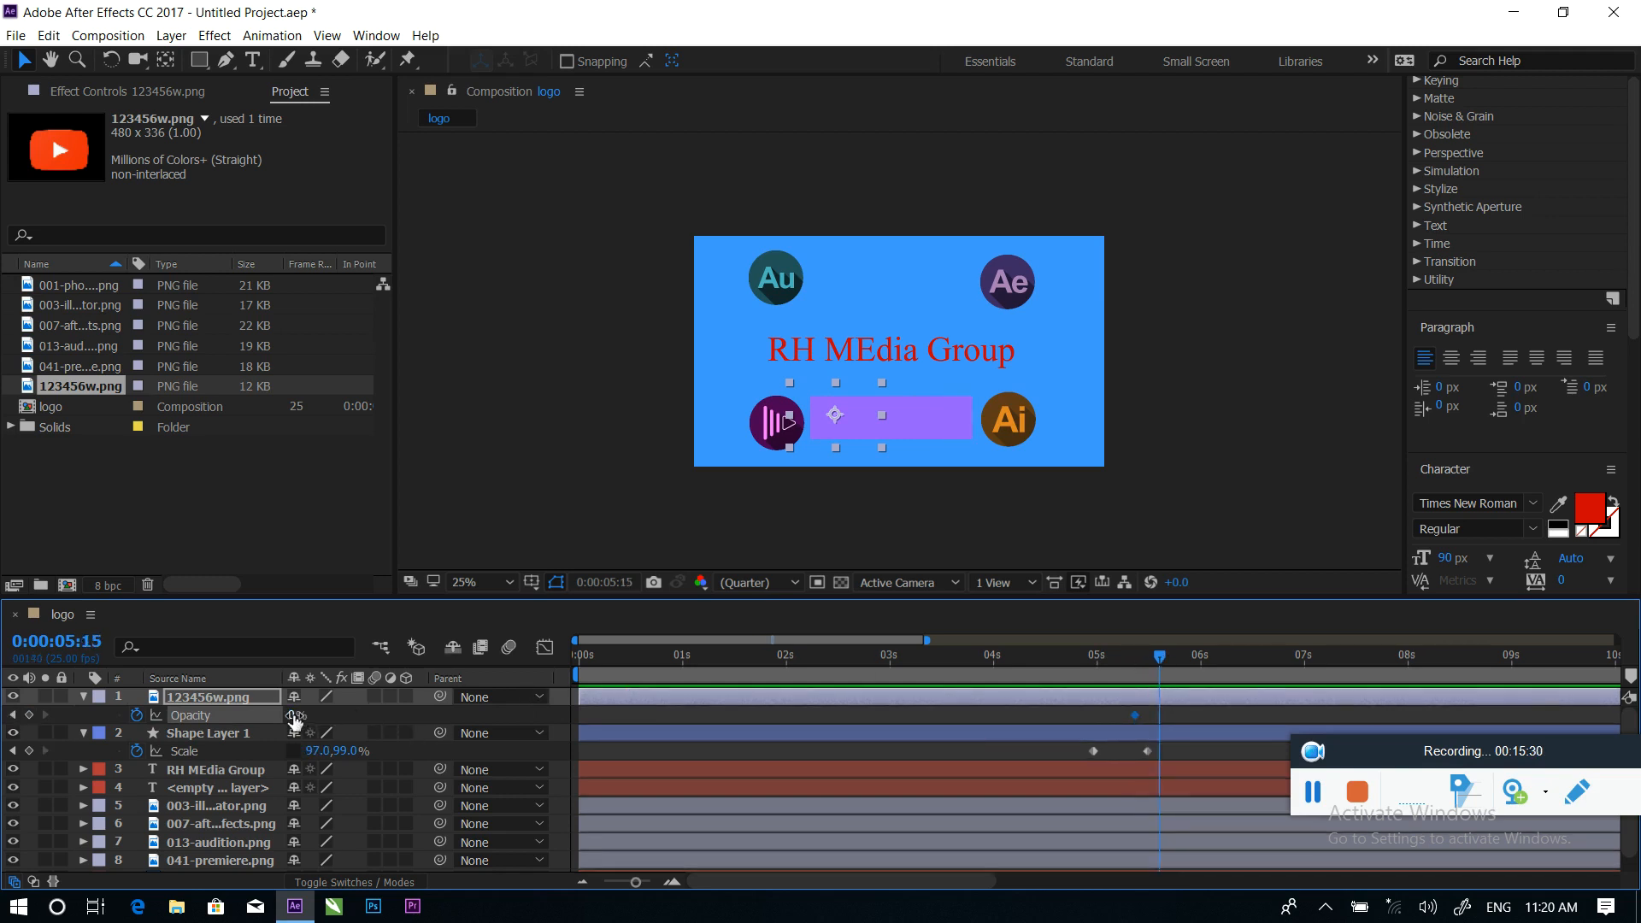
drag(292, 715, 879, 714)
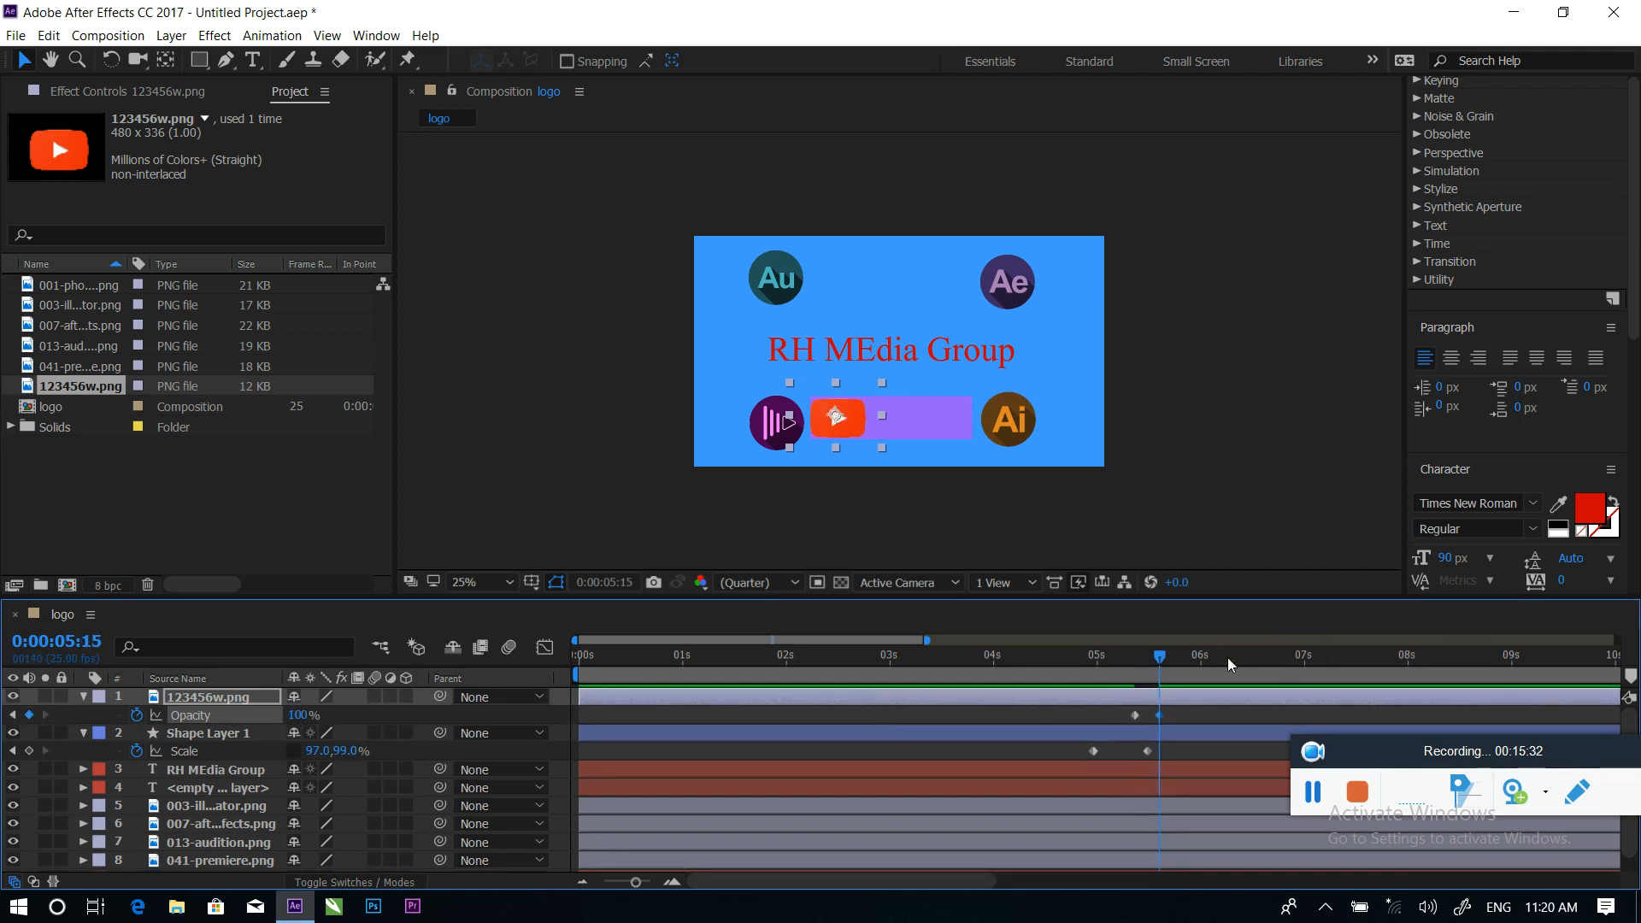
drag(1142, 664, 1181, 658)
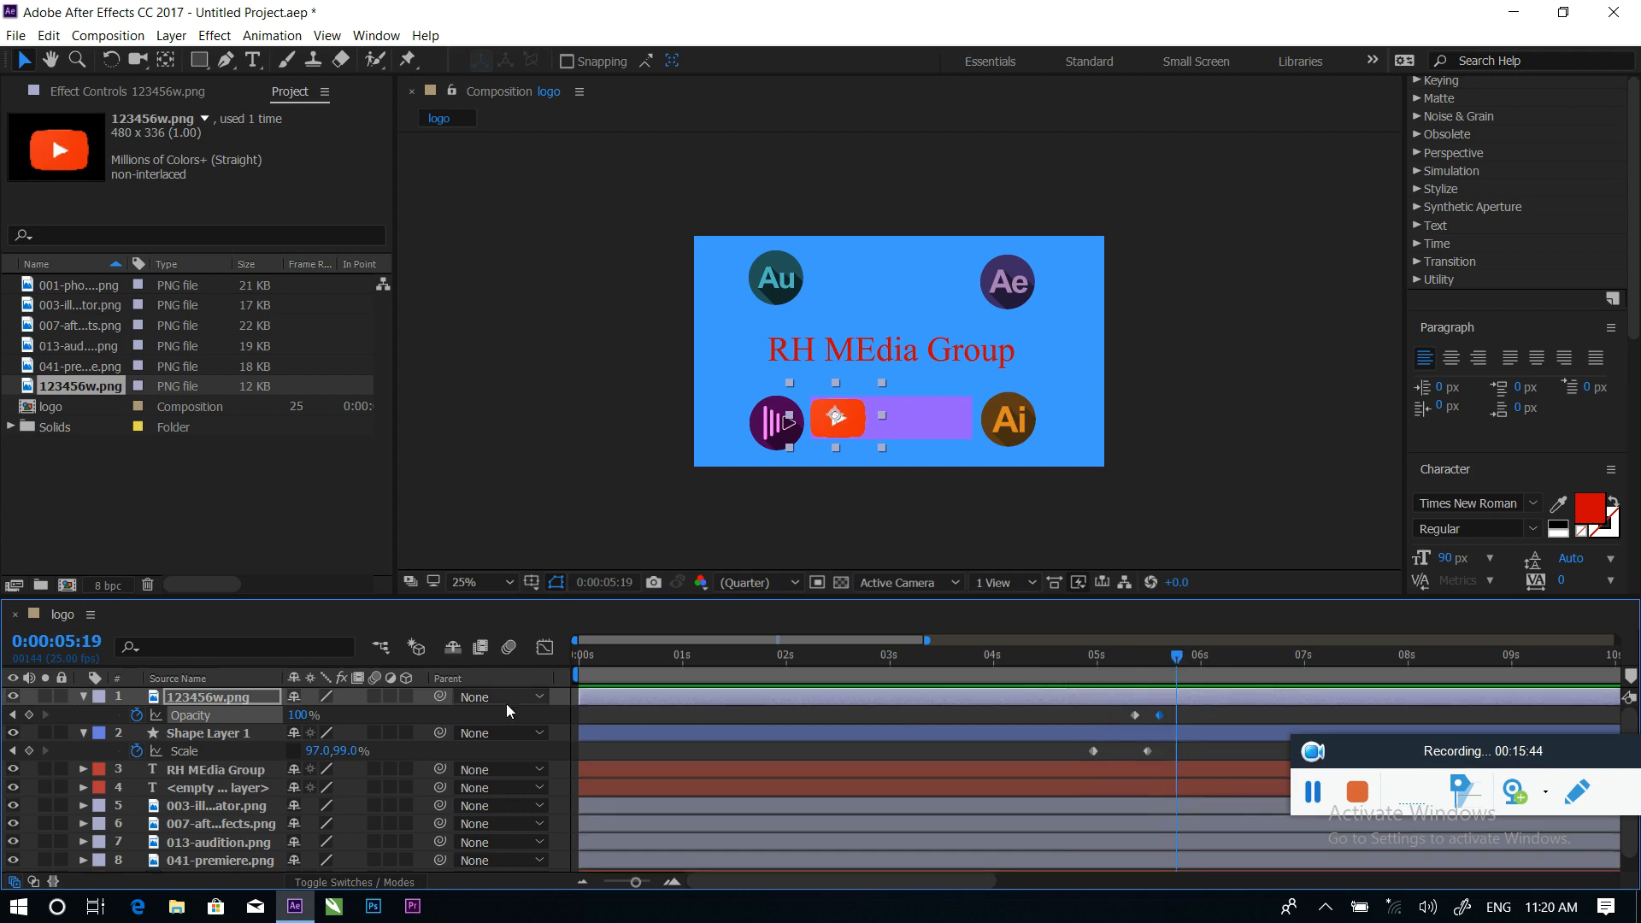
Collapse the YouTube logo and shape layers, show the Mode and TrkMat columns, and clear the layer selection
click(86, 698)
click(83, 715)
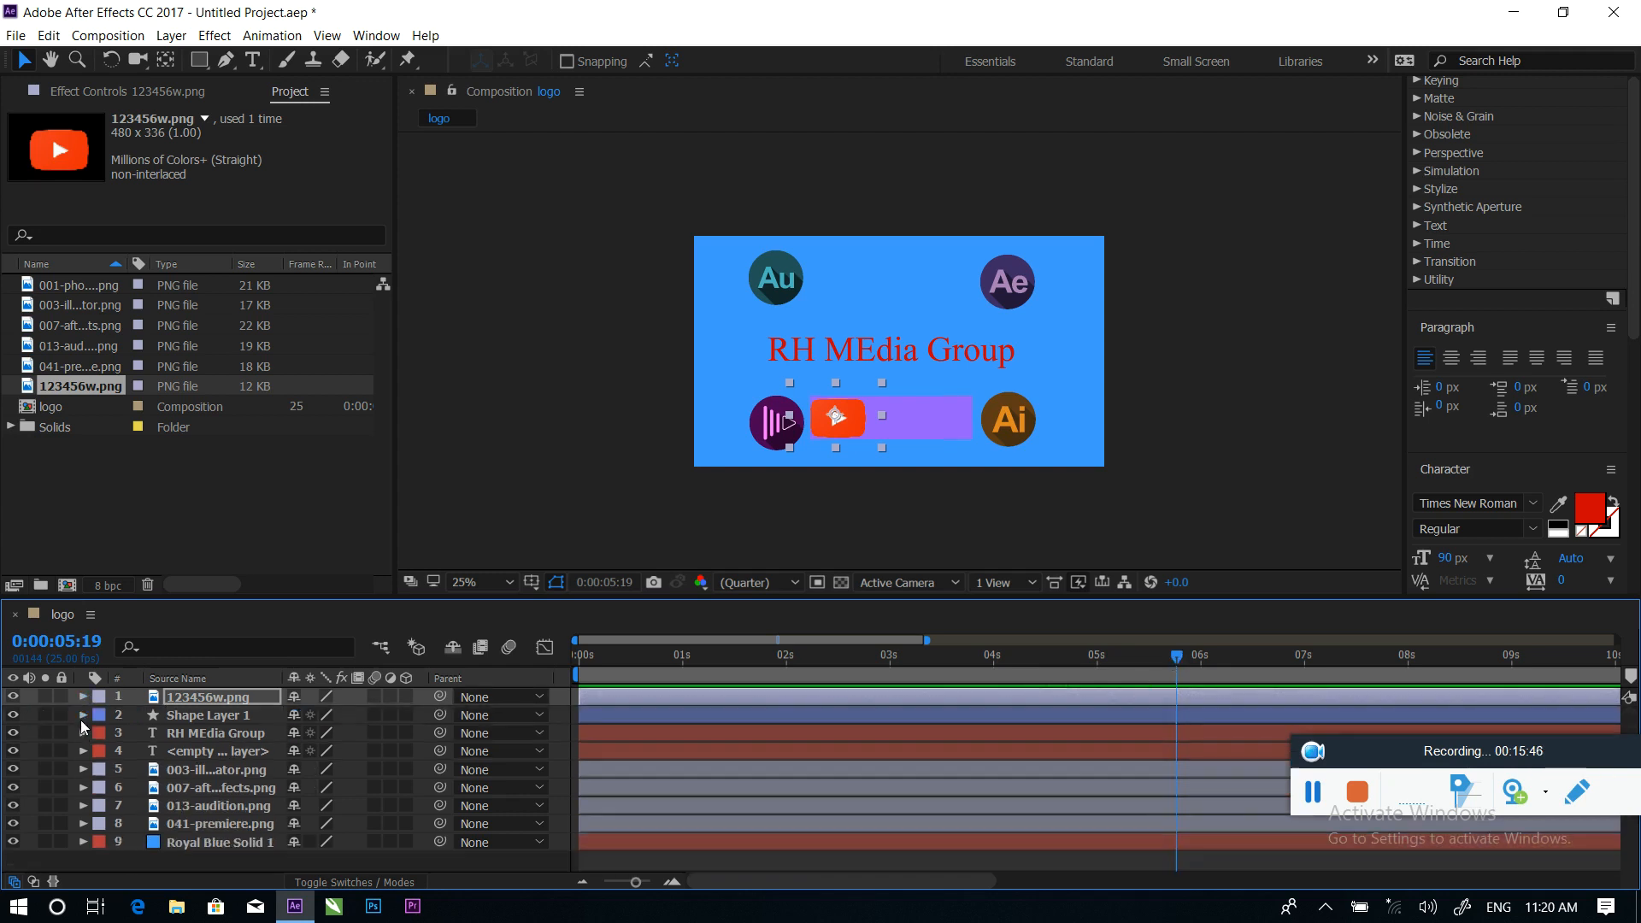
click(318, 883)
click(259, 867)
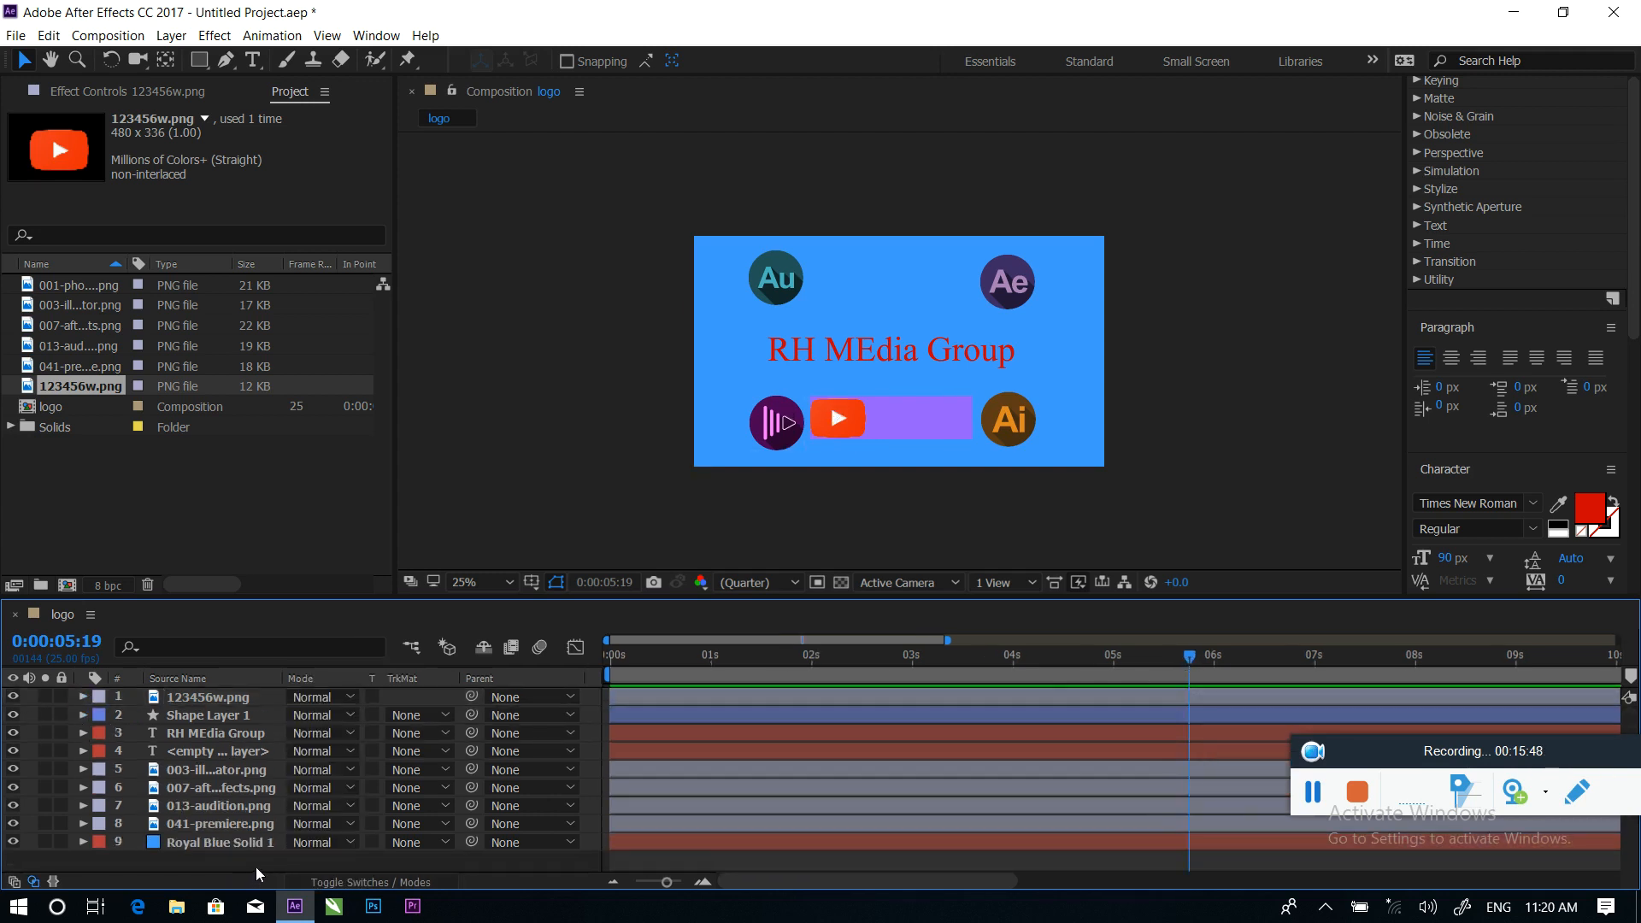
Add the text "RH" just below the title and stretch it to a larger size
click(253, 60)
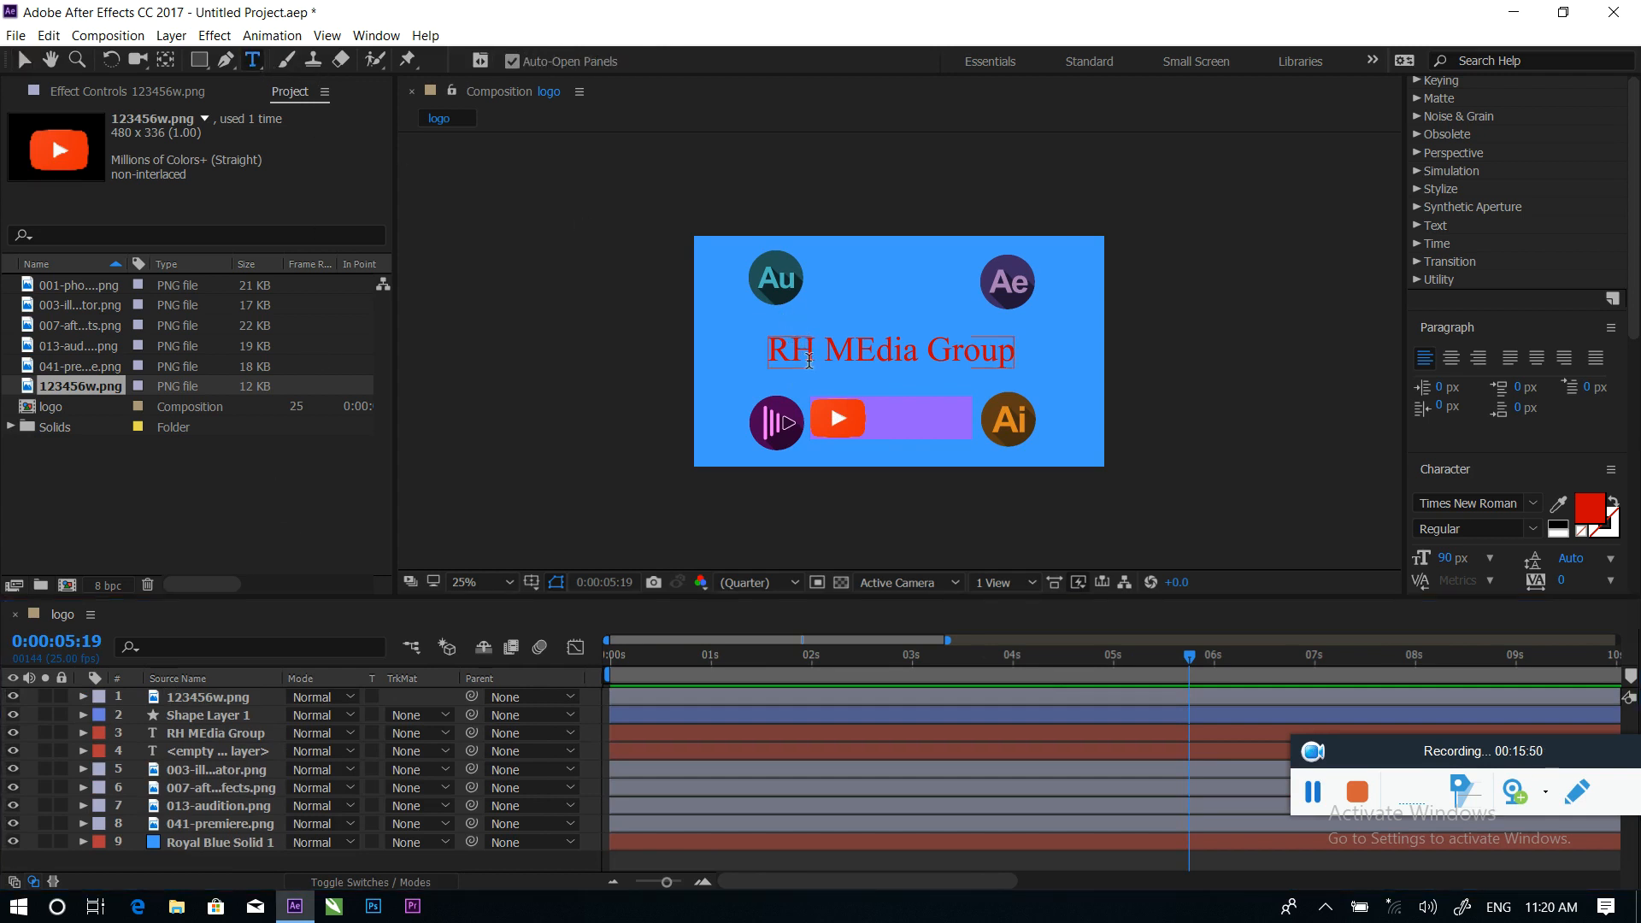
click(870, 376)
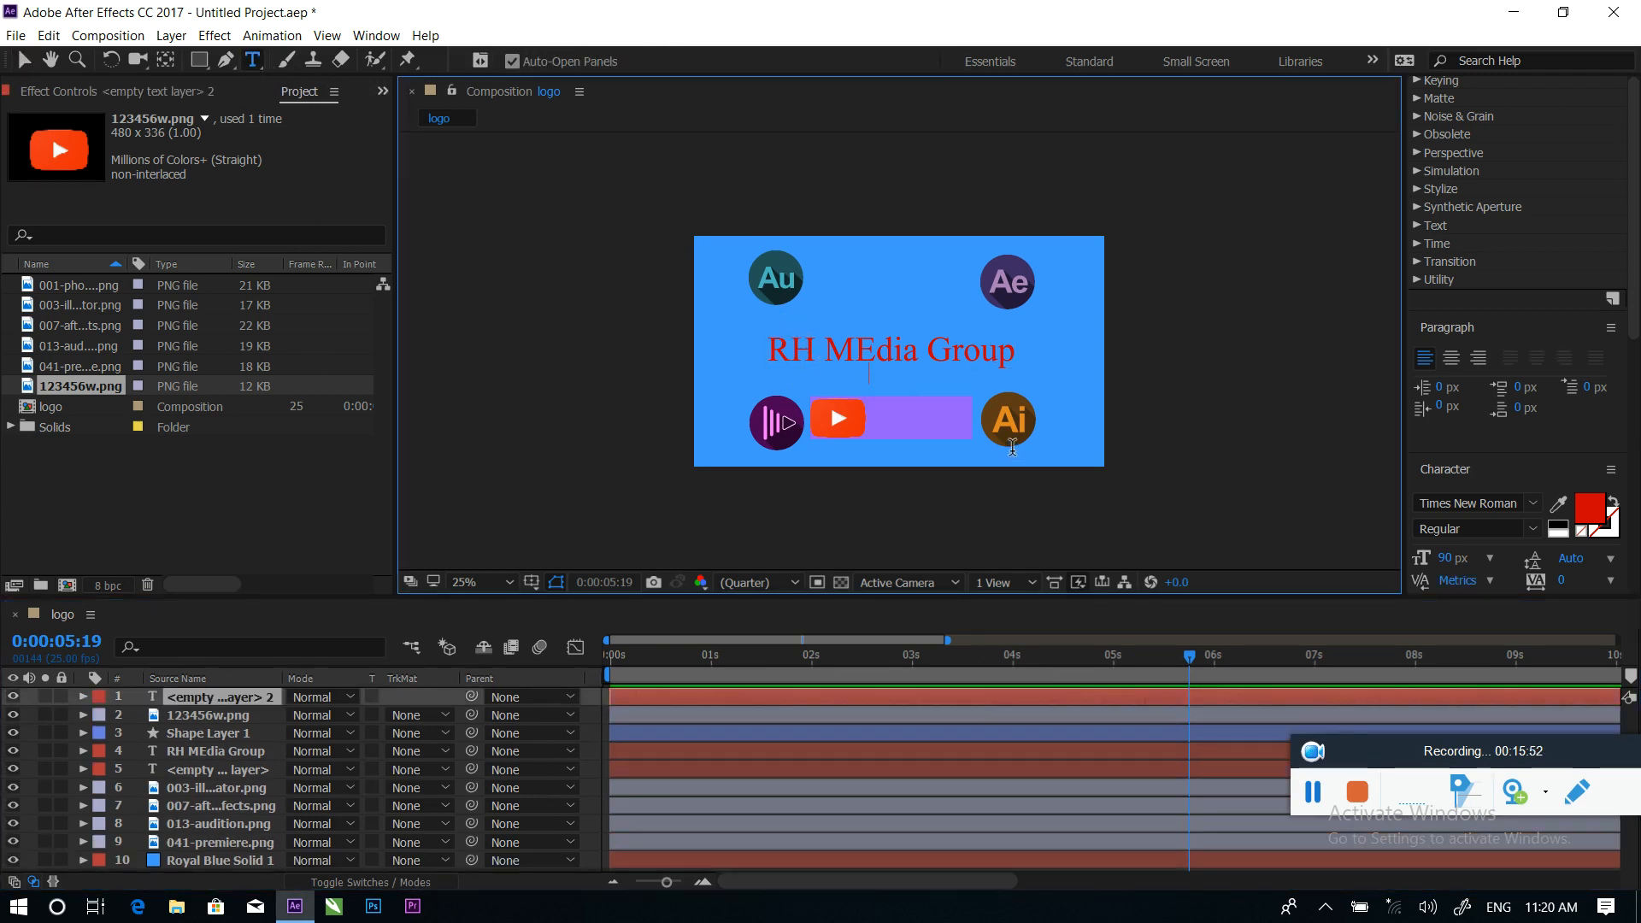
text(RH)
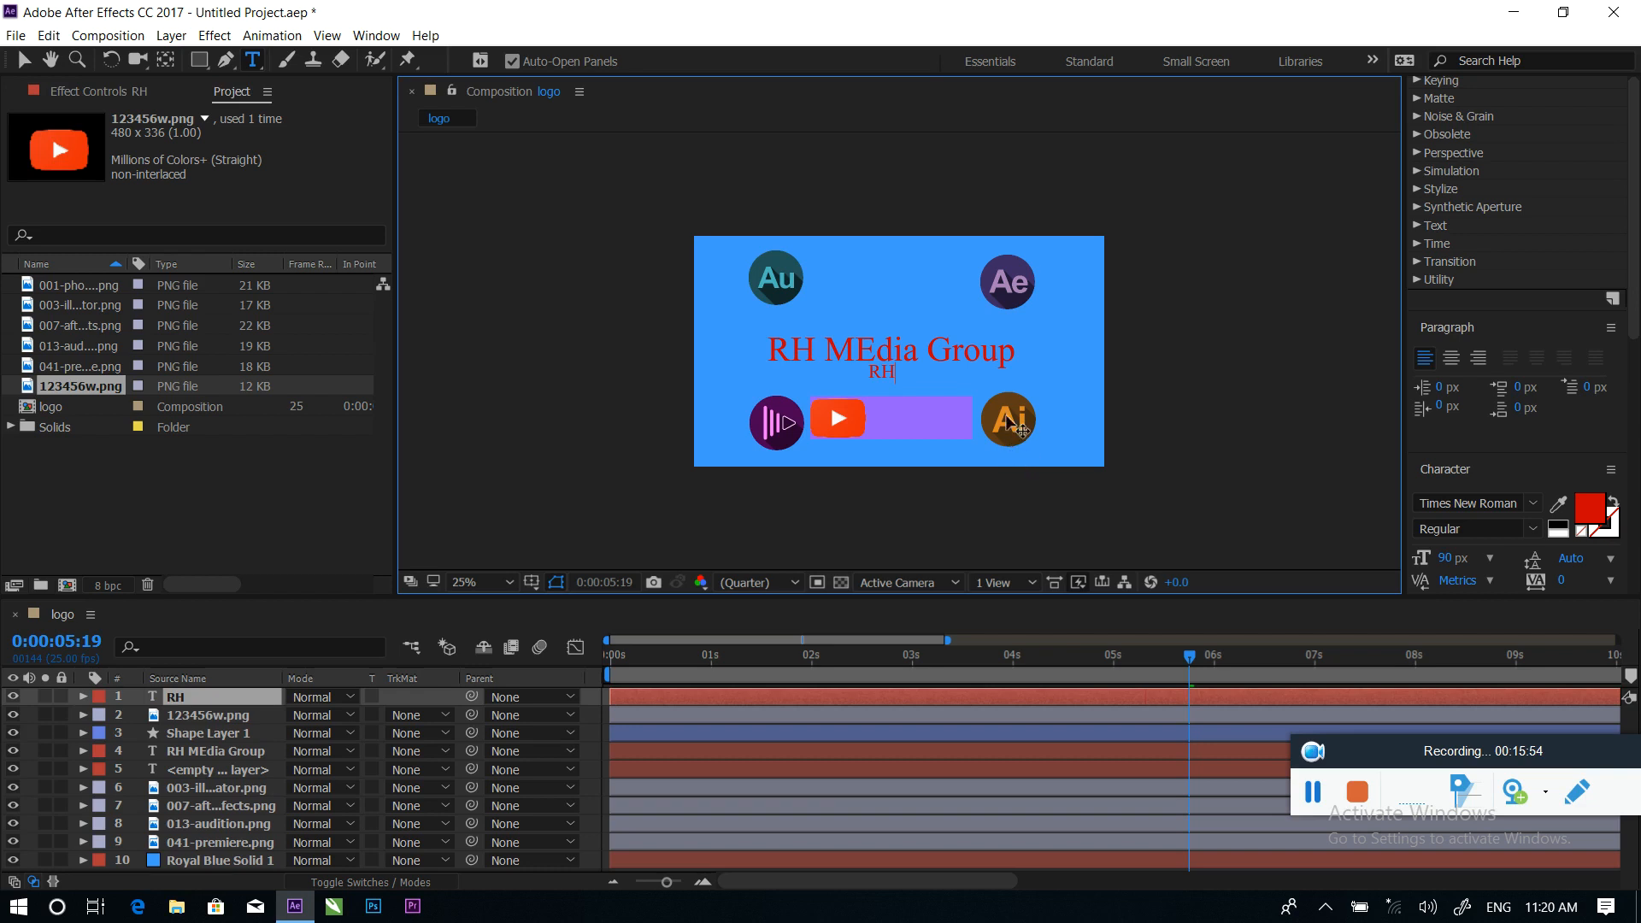
click(24, 60)
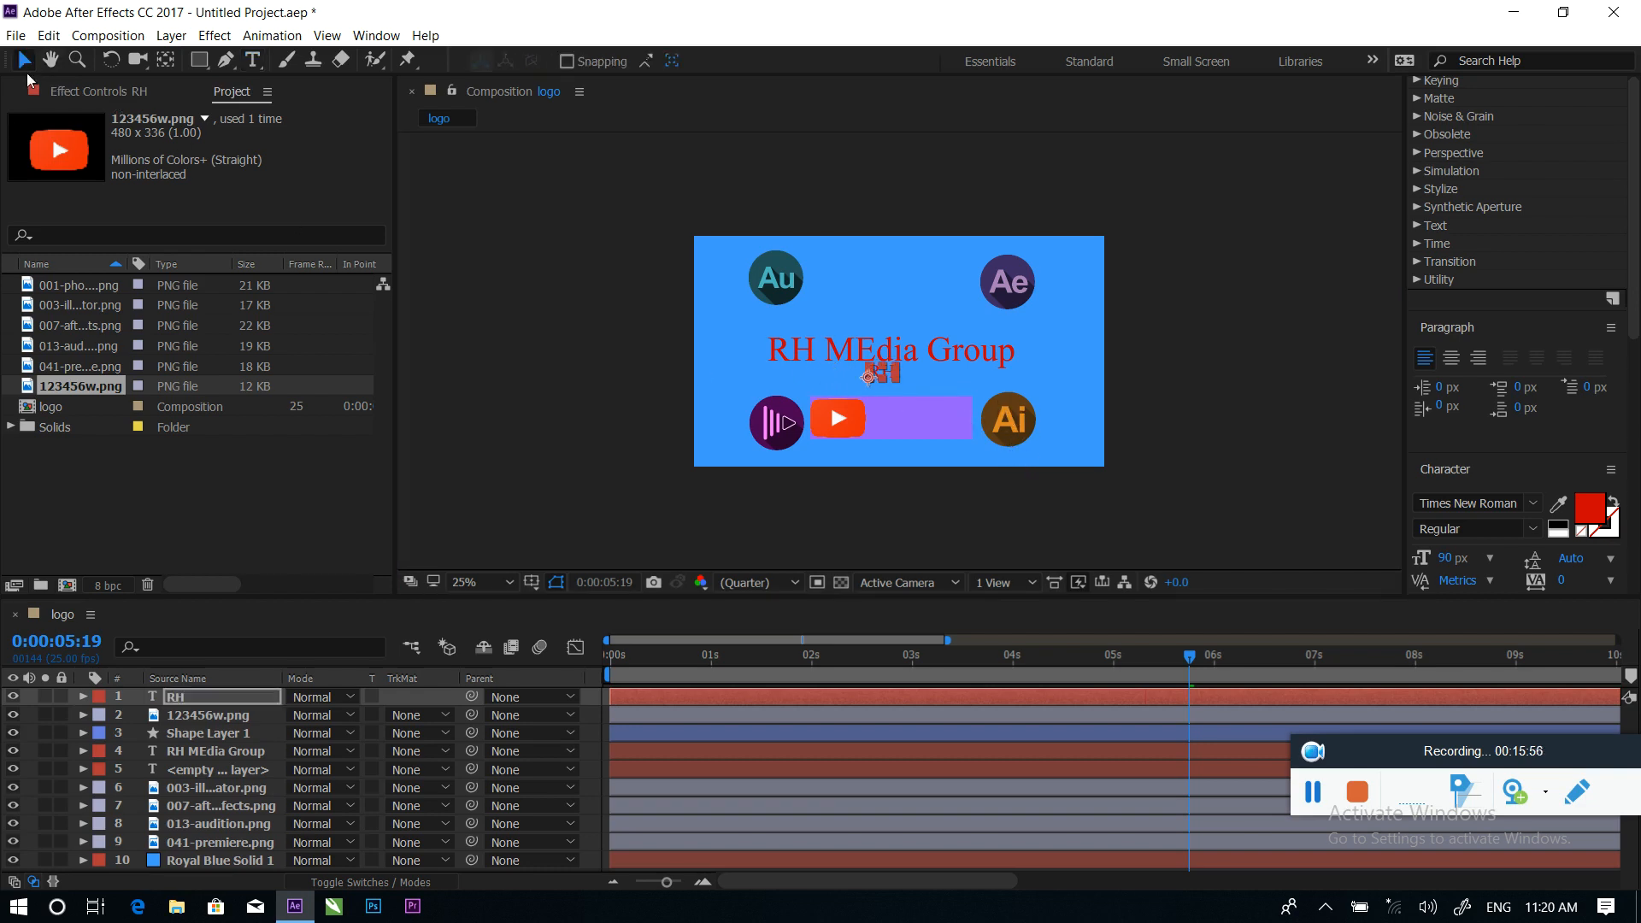
drag(904, 389, 954, 419)
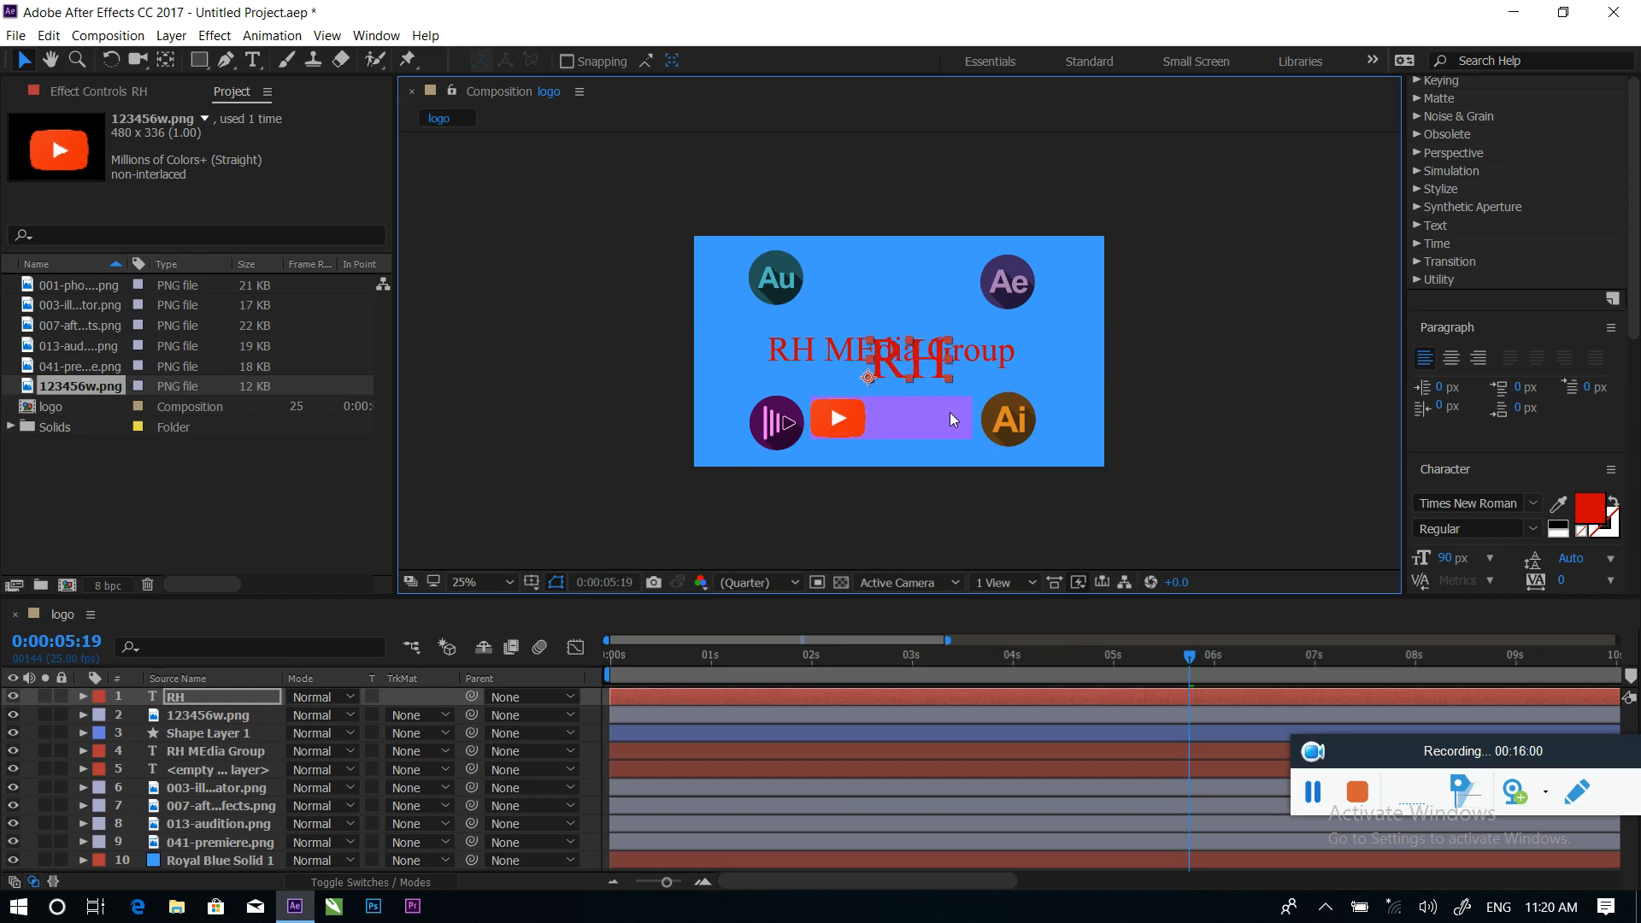
Set the RH text's font to Verdana and its fill color to black (000000)
scroll(1503, 498, down, 3)
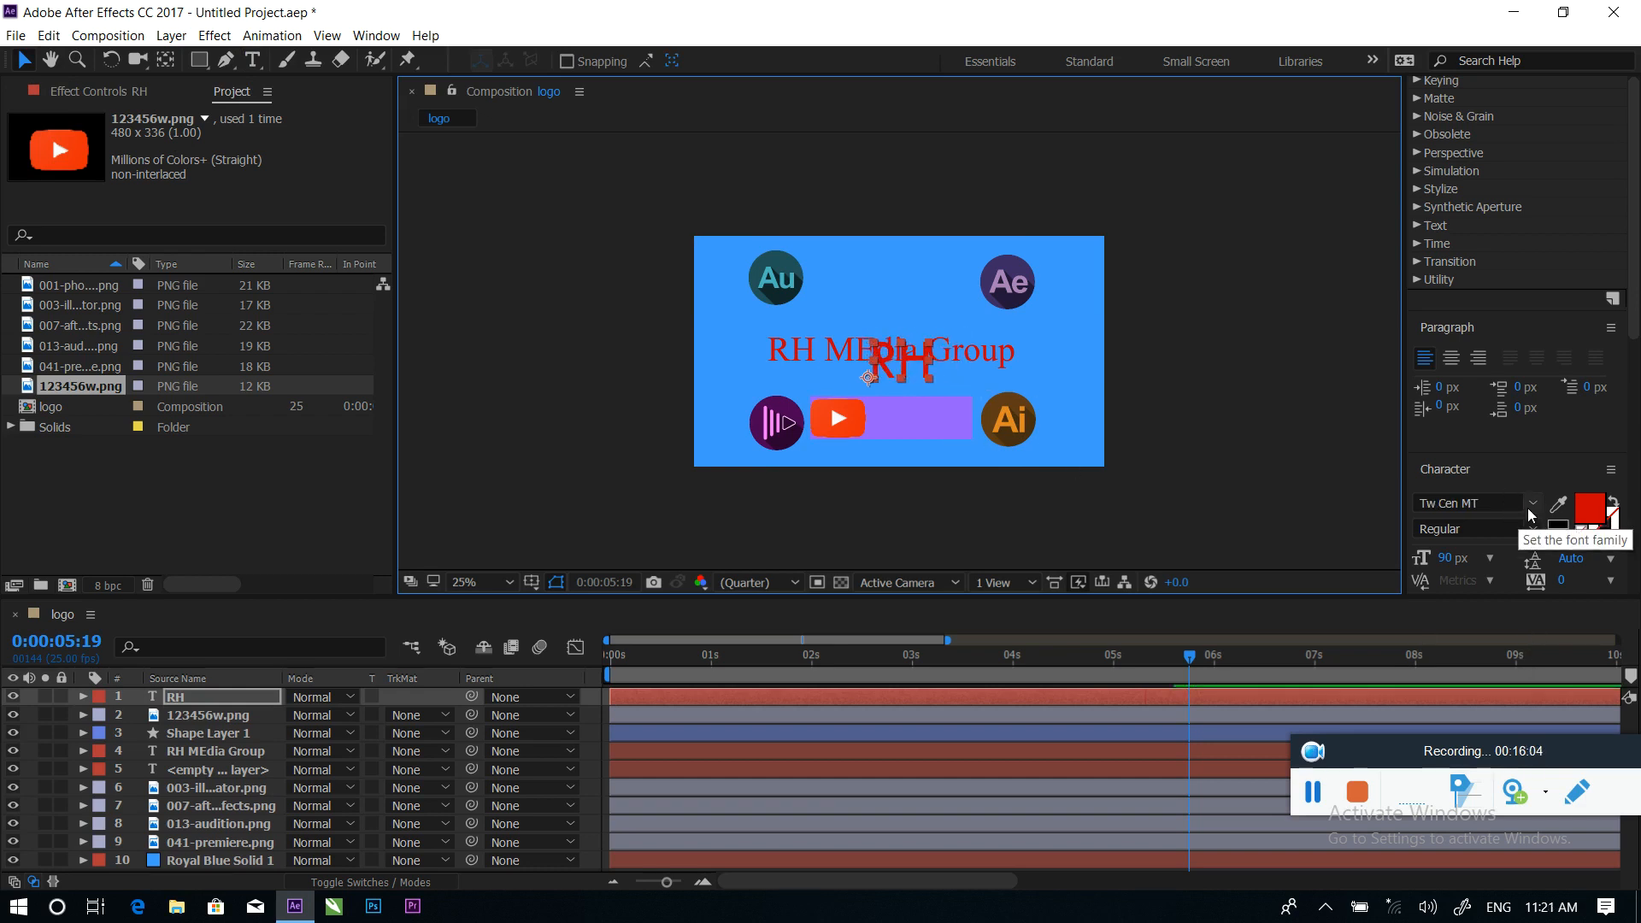
click(1535, 504)
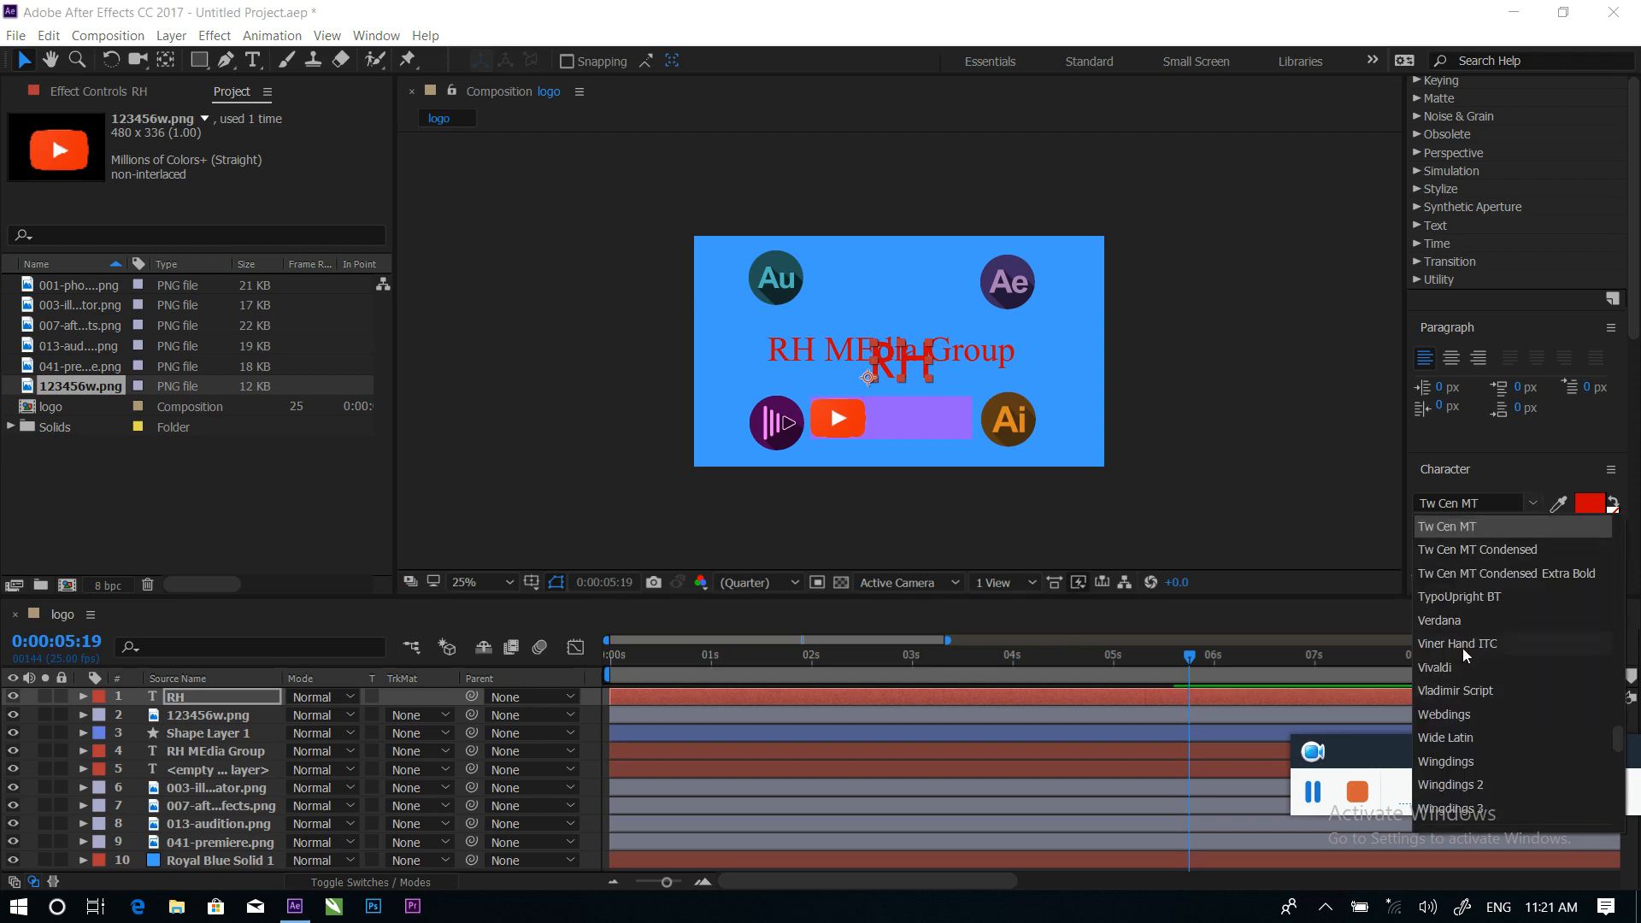
click(1453, 621)
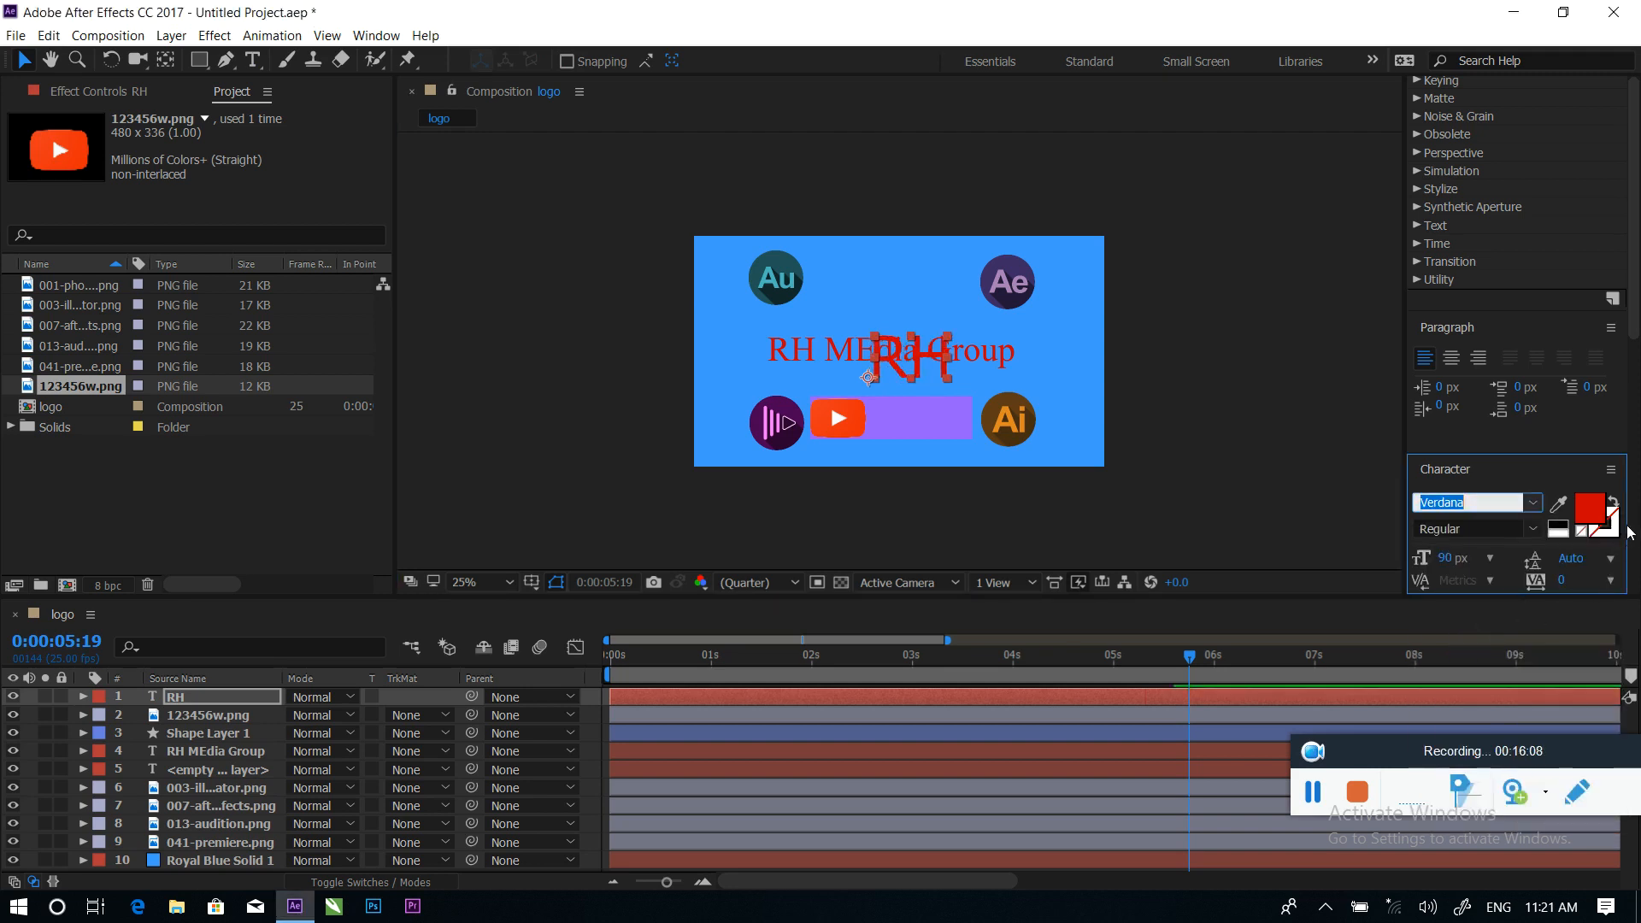
click(1592, 511)
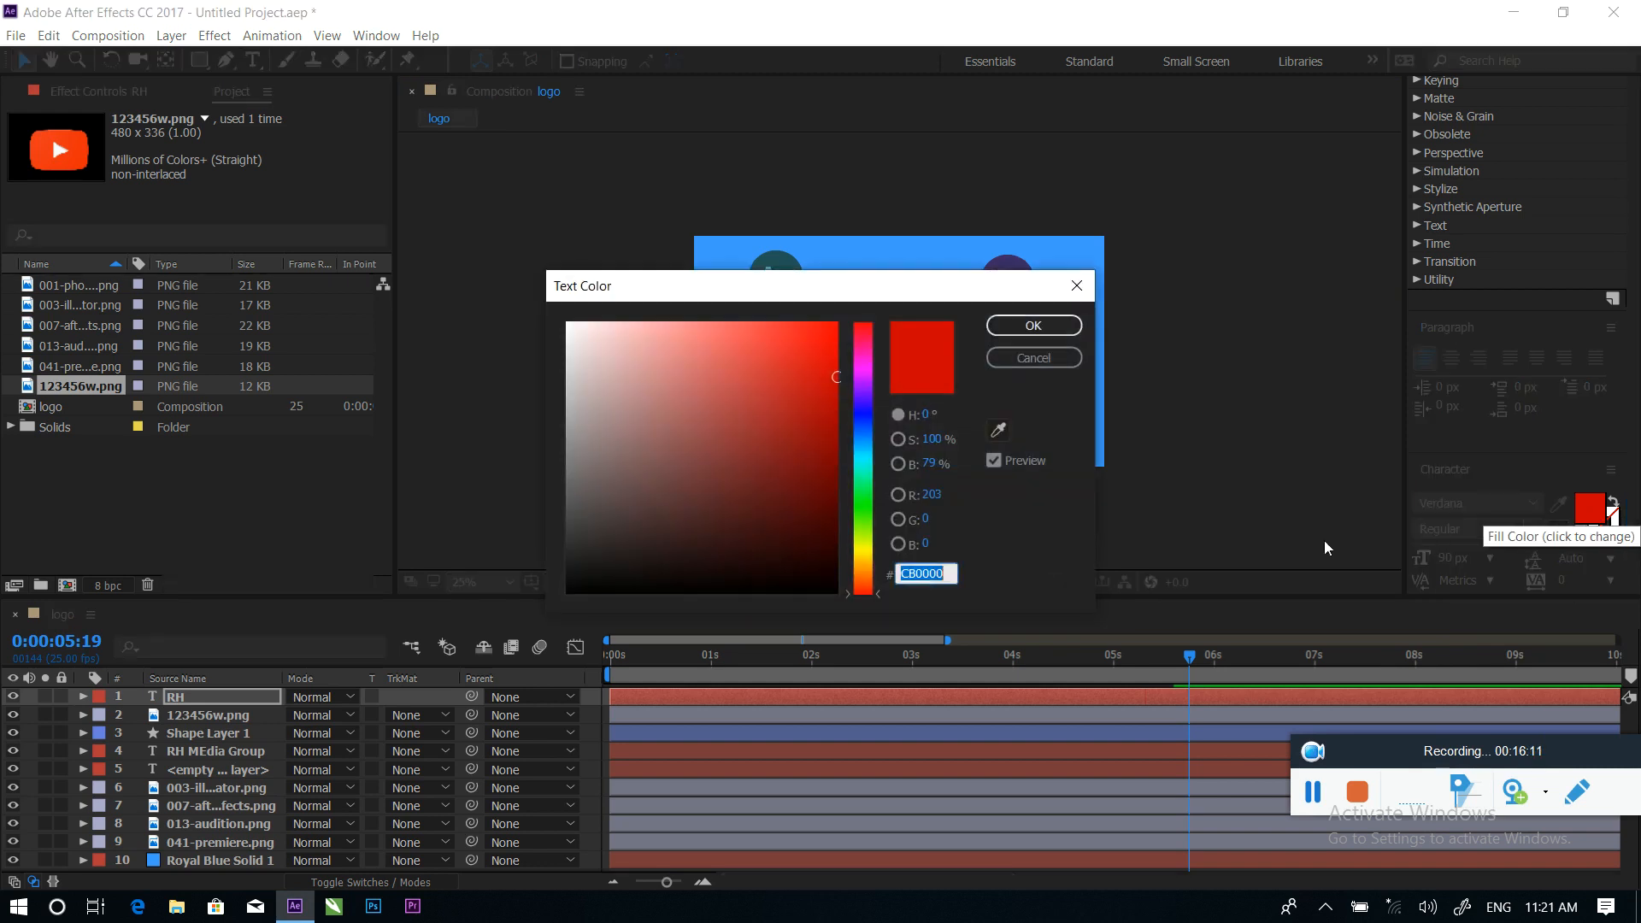
drag(757, 512, 592, 574)
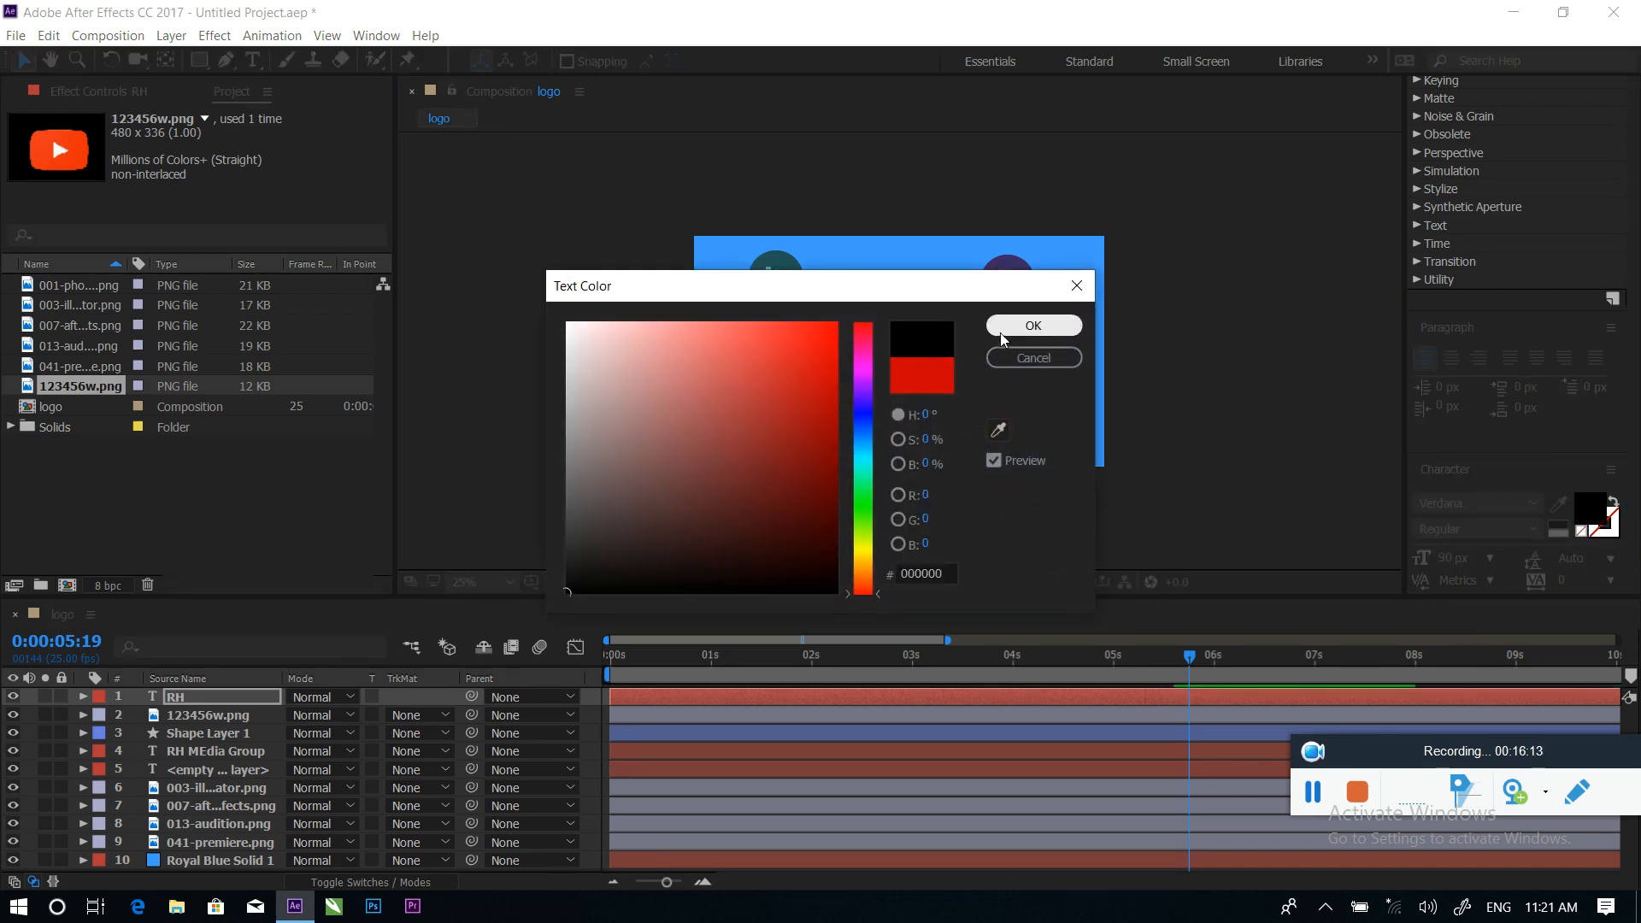
click(1033, 326)
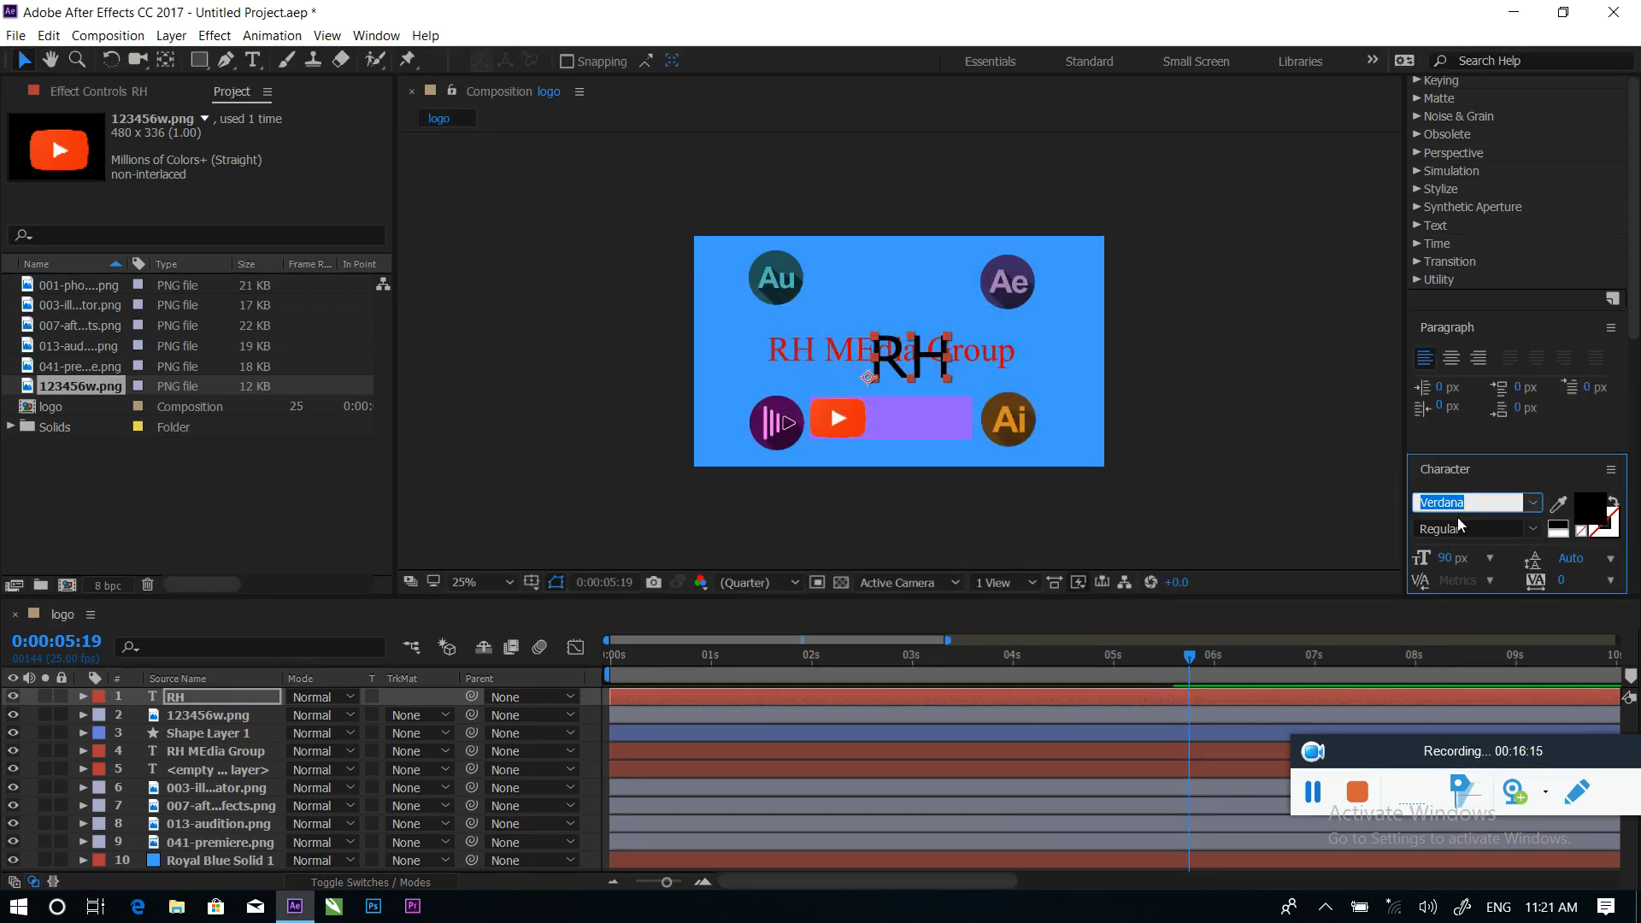
Set the RH text's font size to 48 px and move it onto the purple rectangle beside the YouTube logo
click(1487, 564)
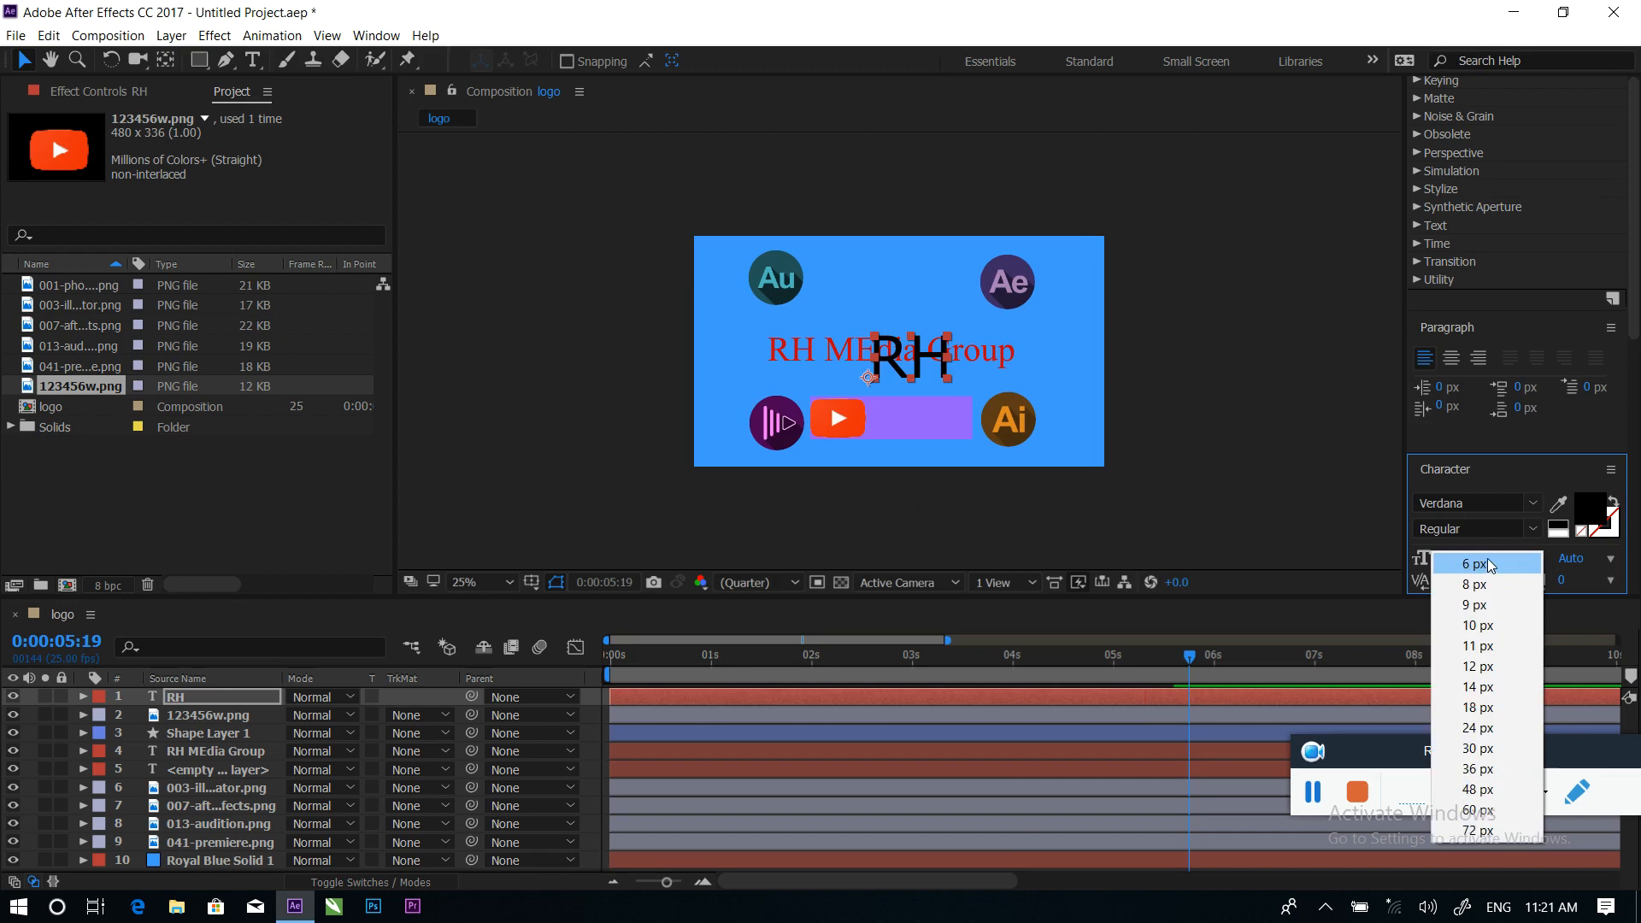
click(1474, 795)
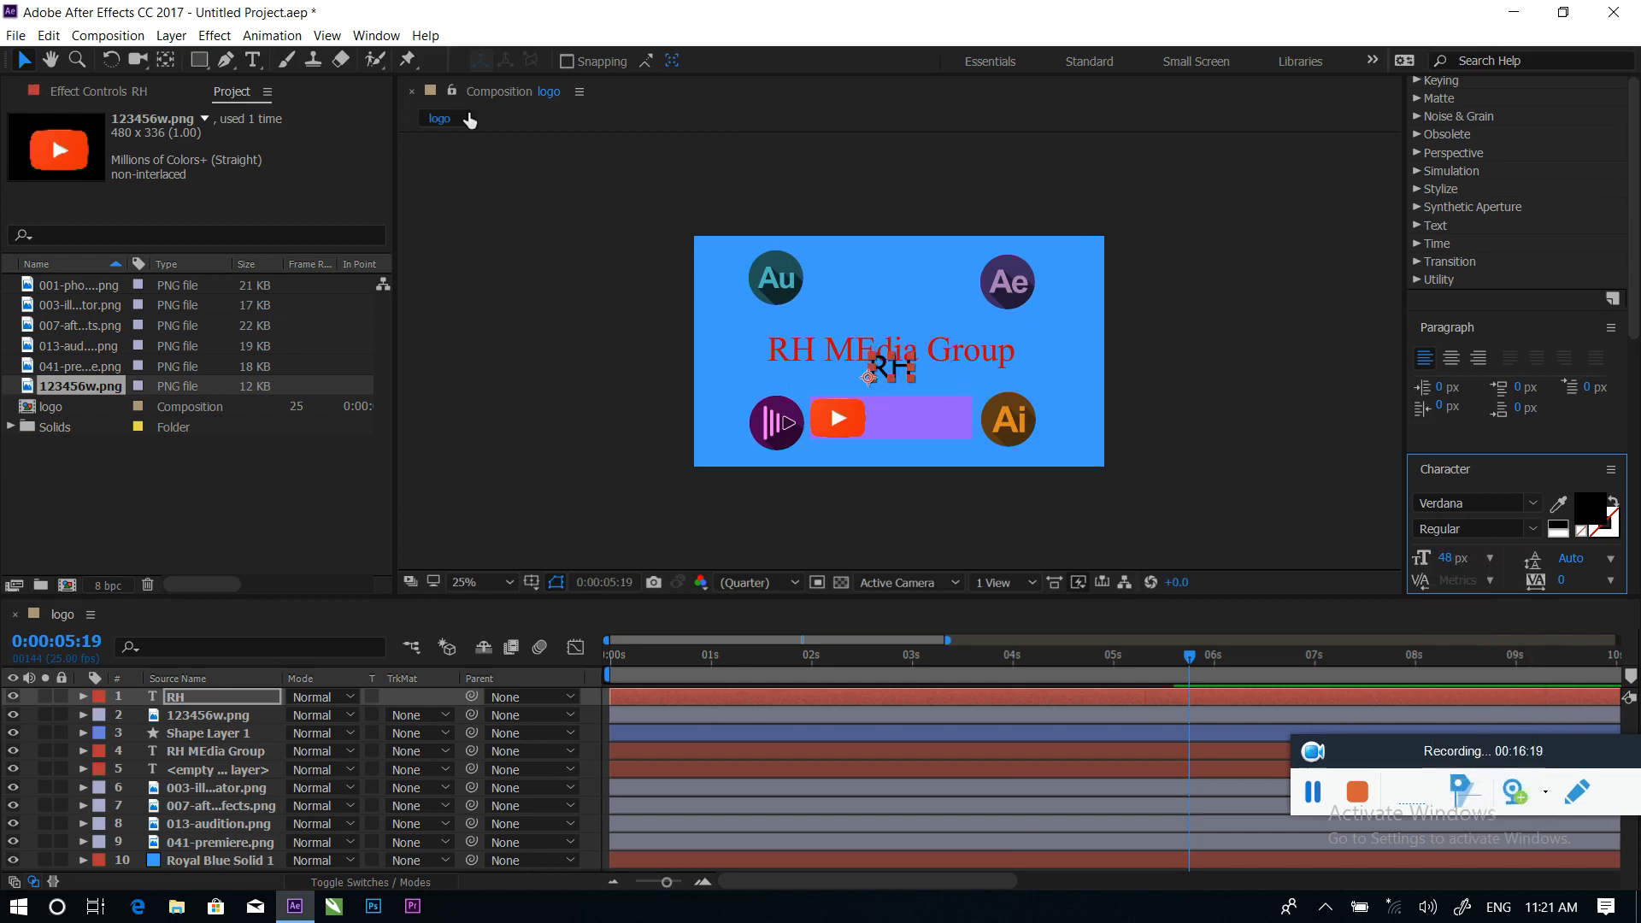
drag(897, 374, 916, 423)
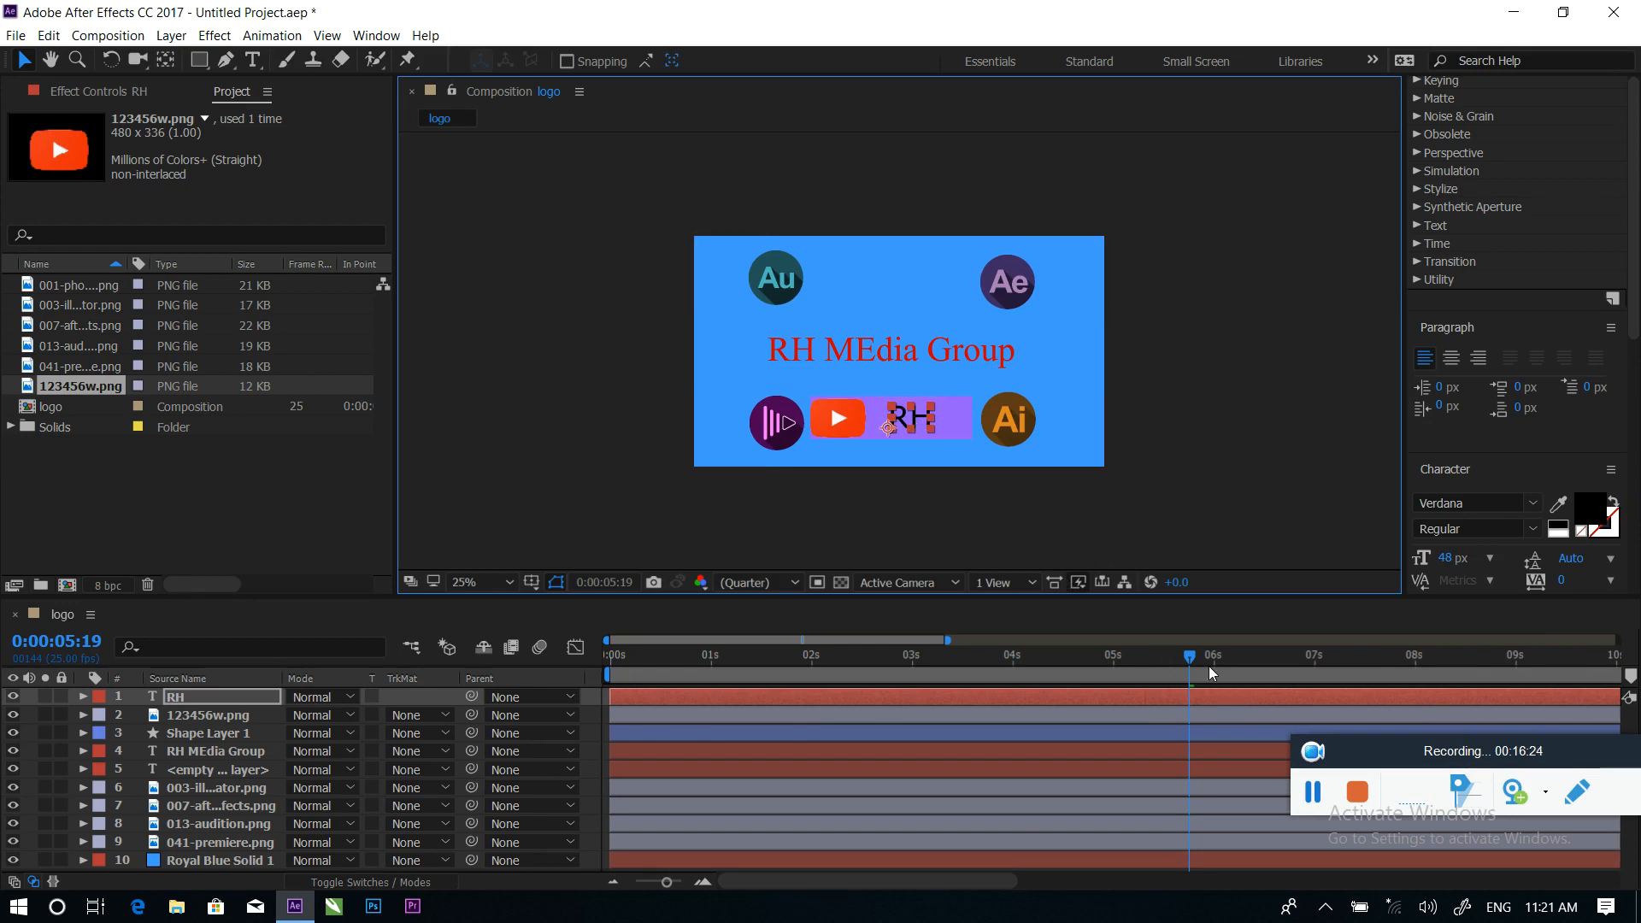
Fade in the RH text with opacity keyframes of 0% at 0:00:05:11 and 100% at 0:00:05:21
click(1149, 657)
drag(1107, 660, 1154, 677)
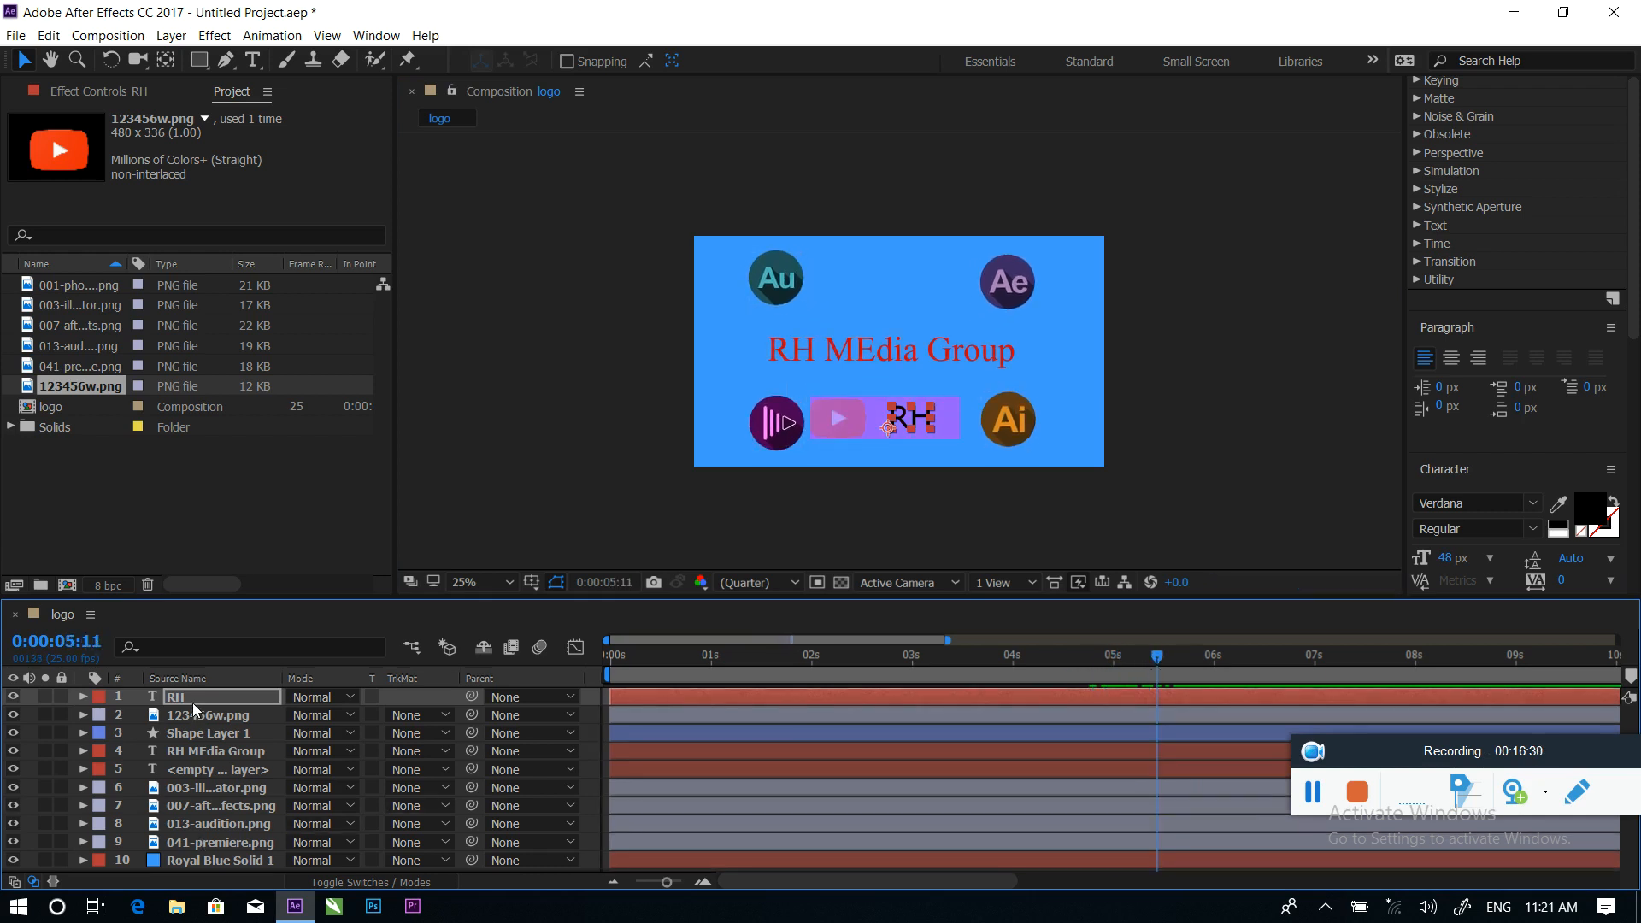
key(t)
click(129, 721)
click(136, 716)
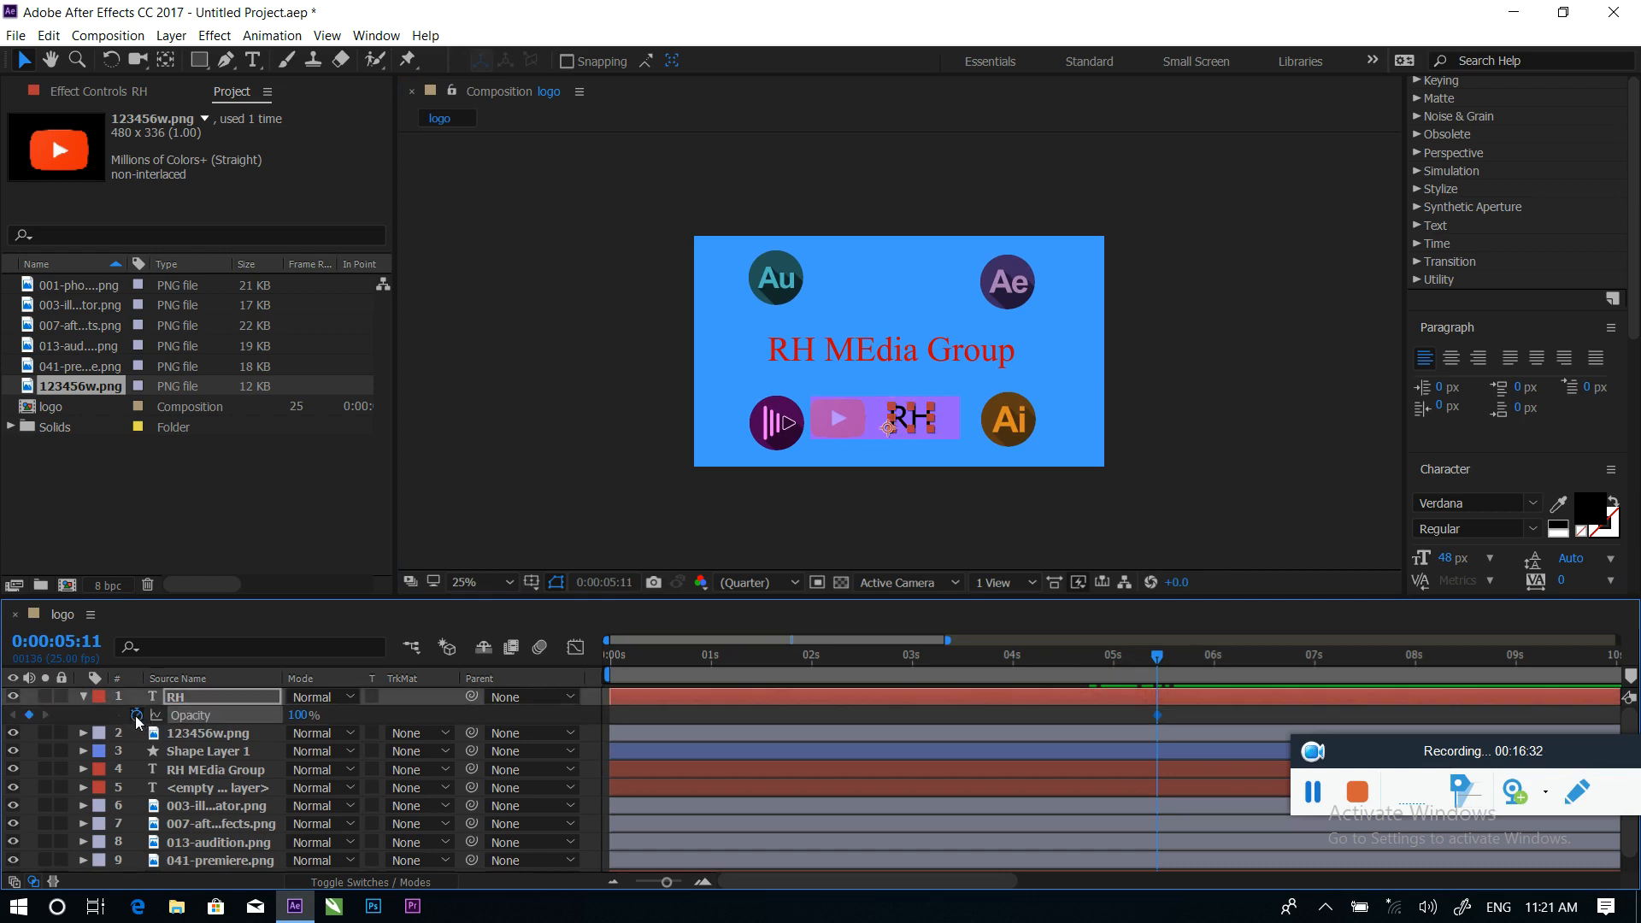
drag(293, 717, 75, 722)
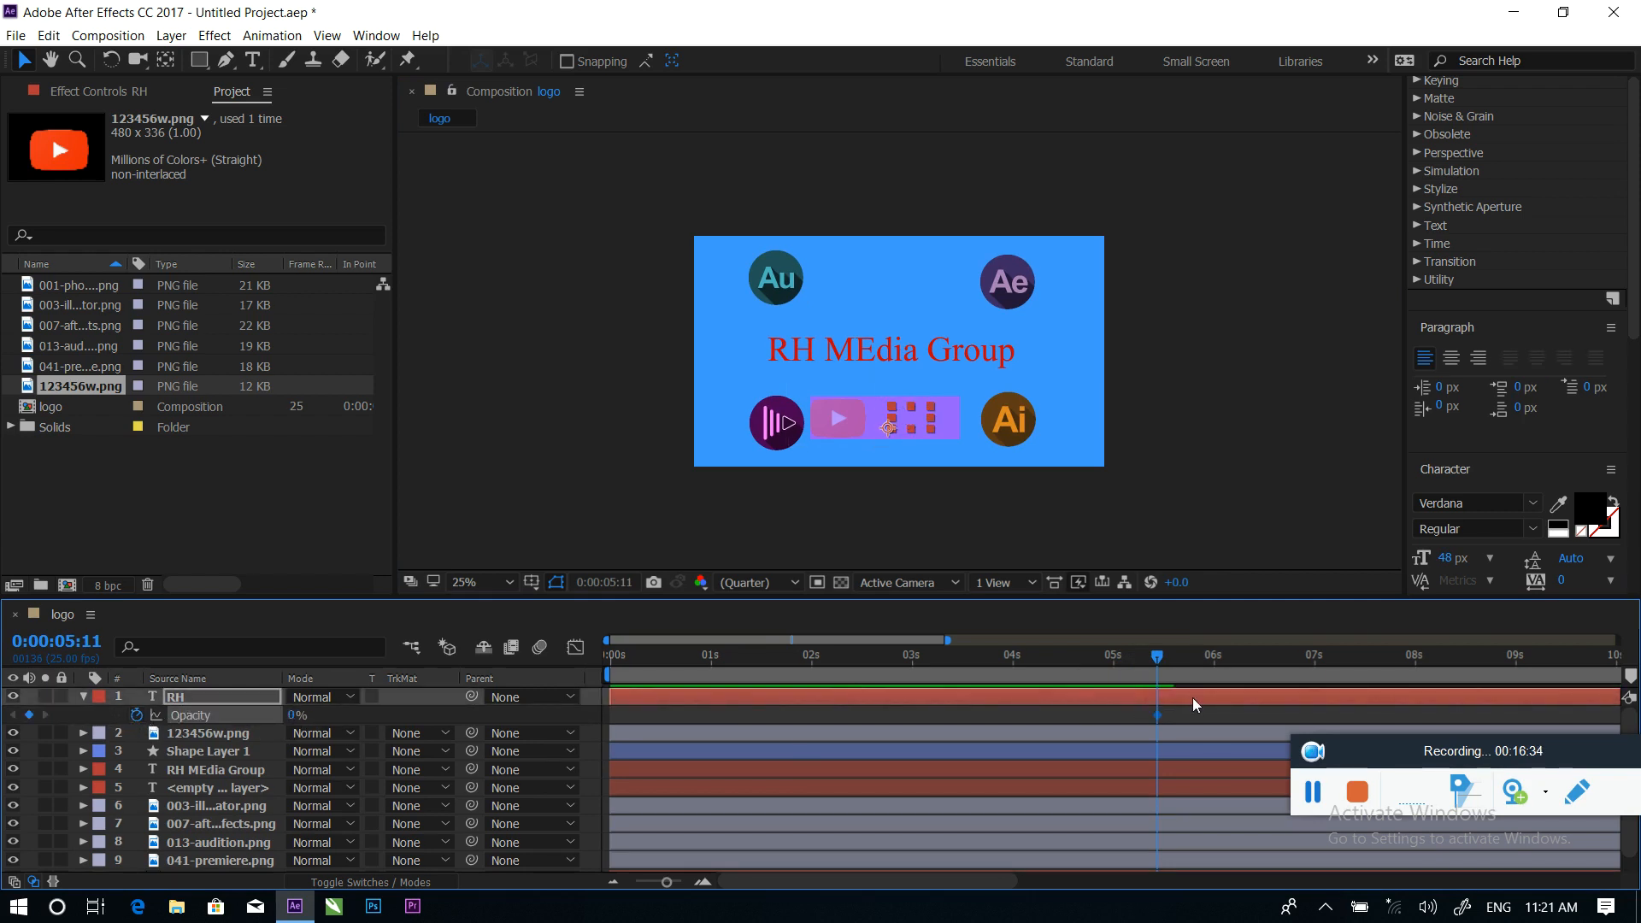
drag(1158, 659, 1196, 660)
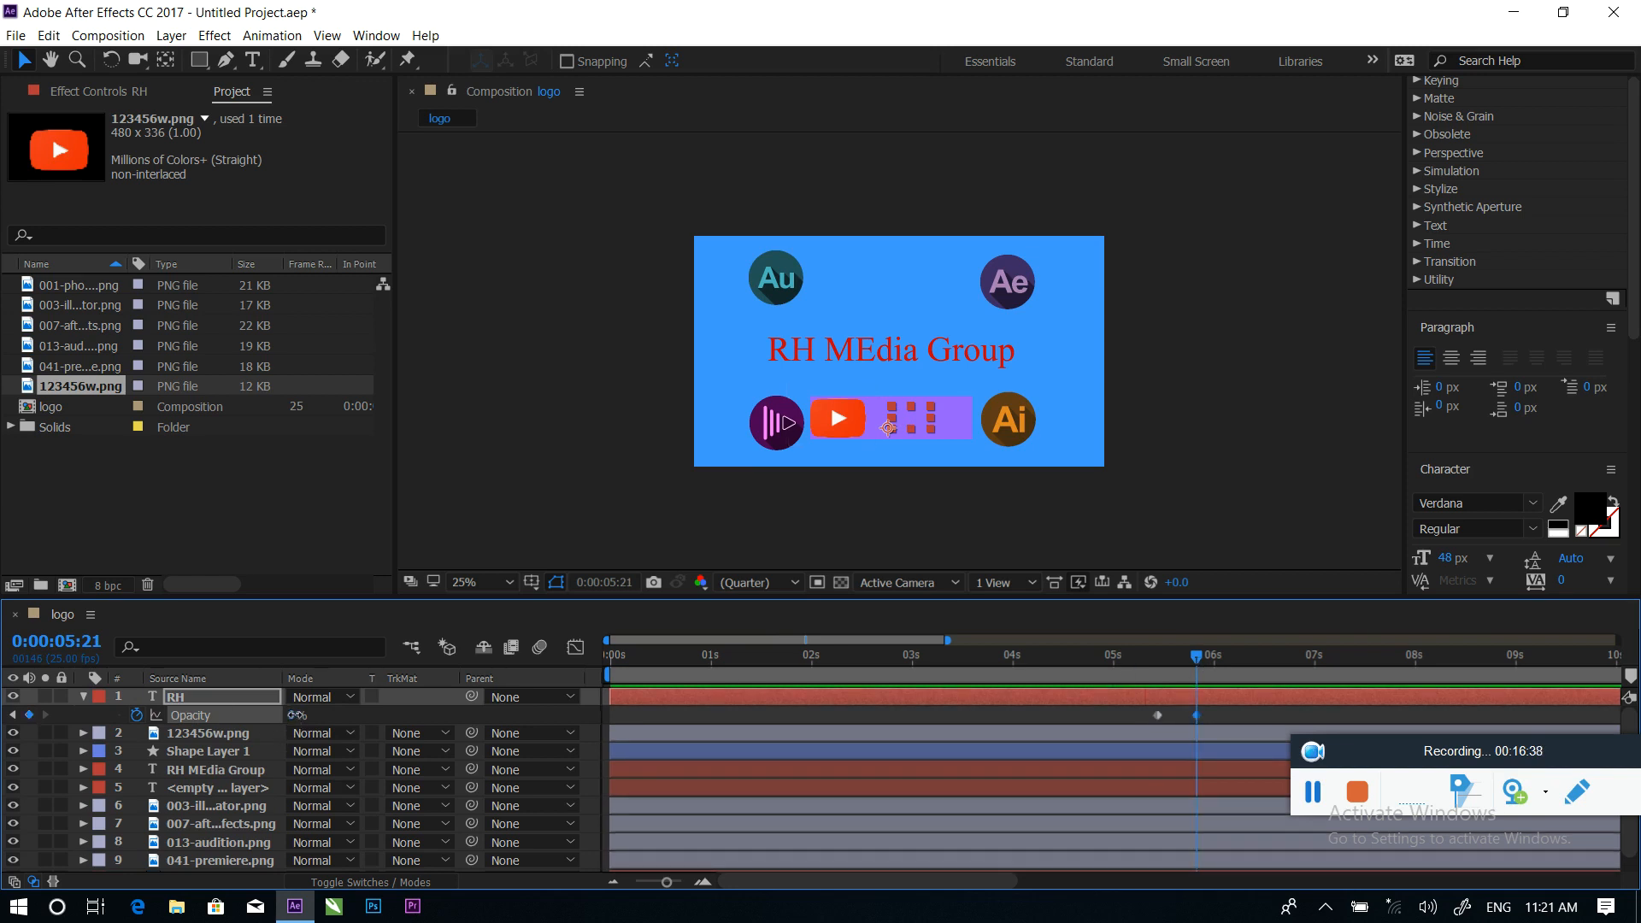
drag(295, 716, 1107, 712)
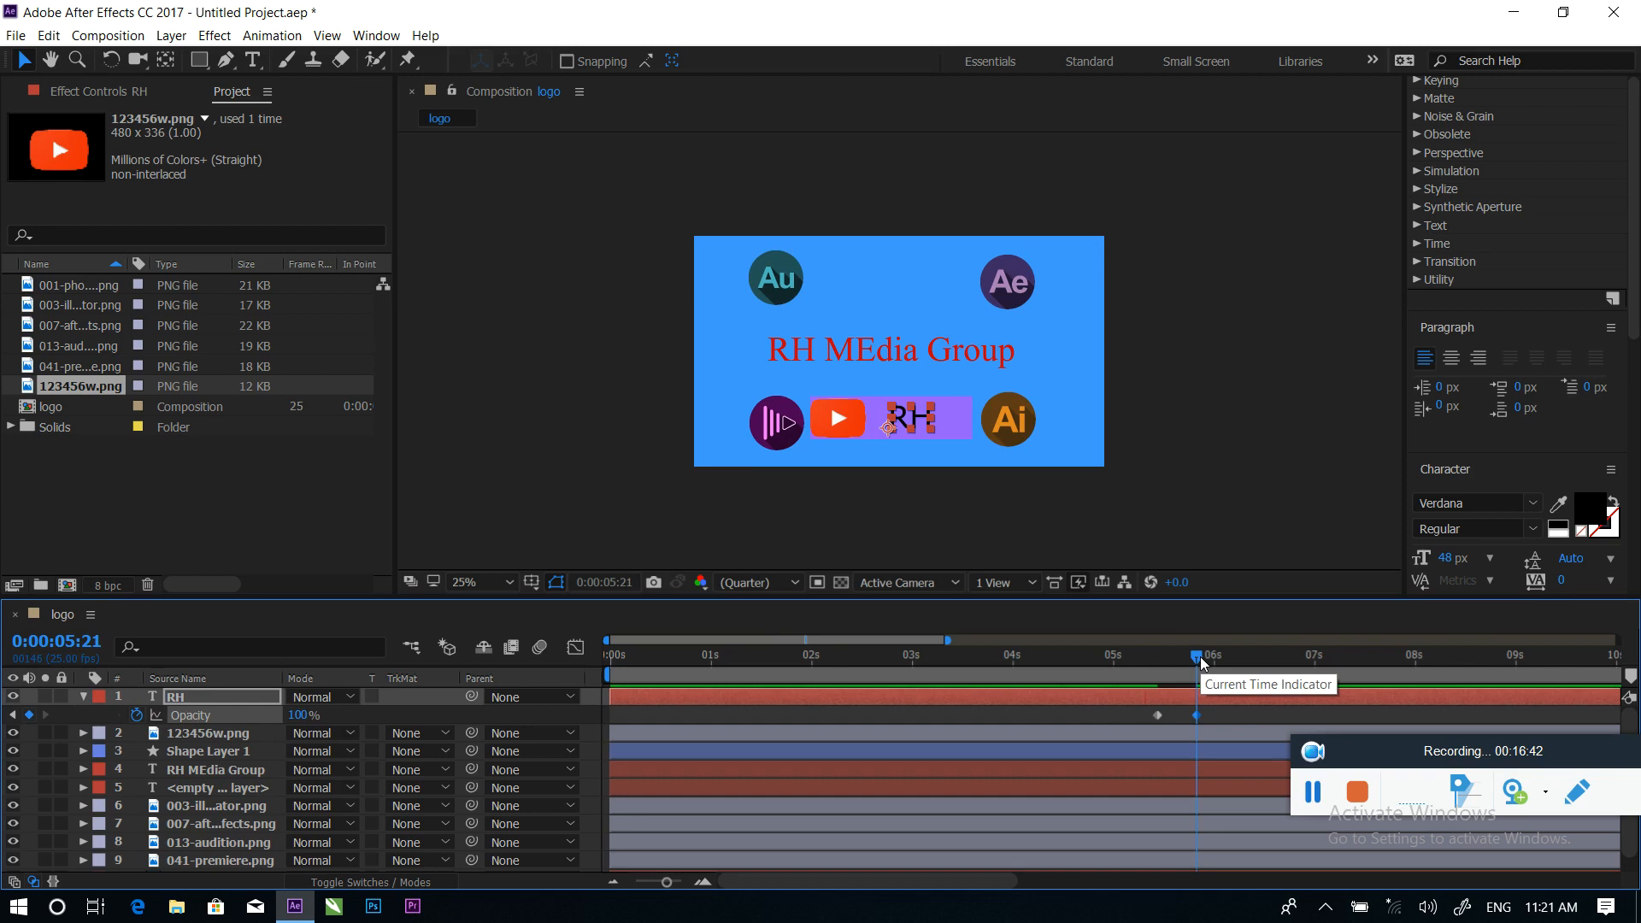
Collapse the RH layer's properties and preview the animation from the start of the composition
drag(1203, 663, 107, 660)
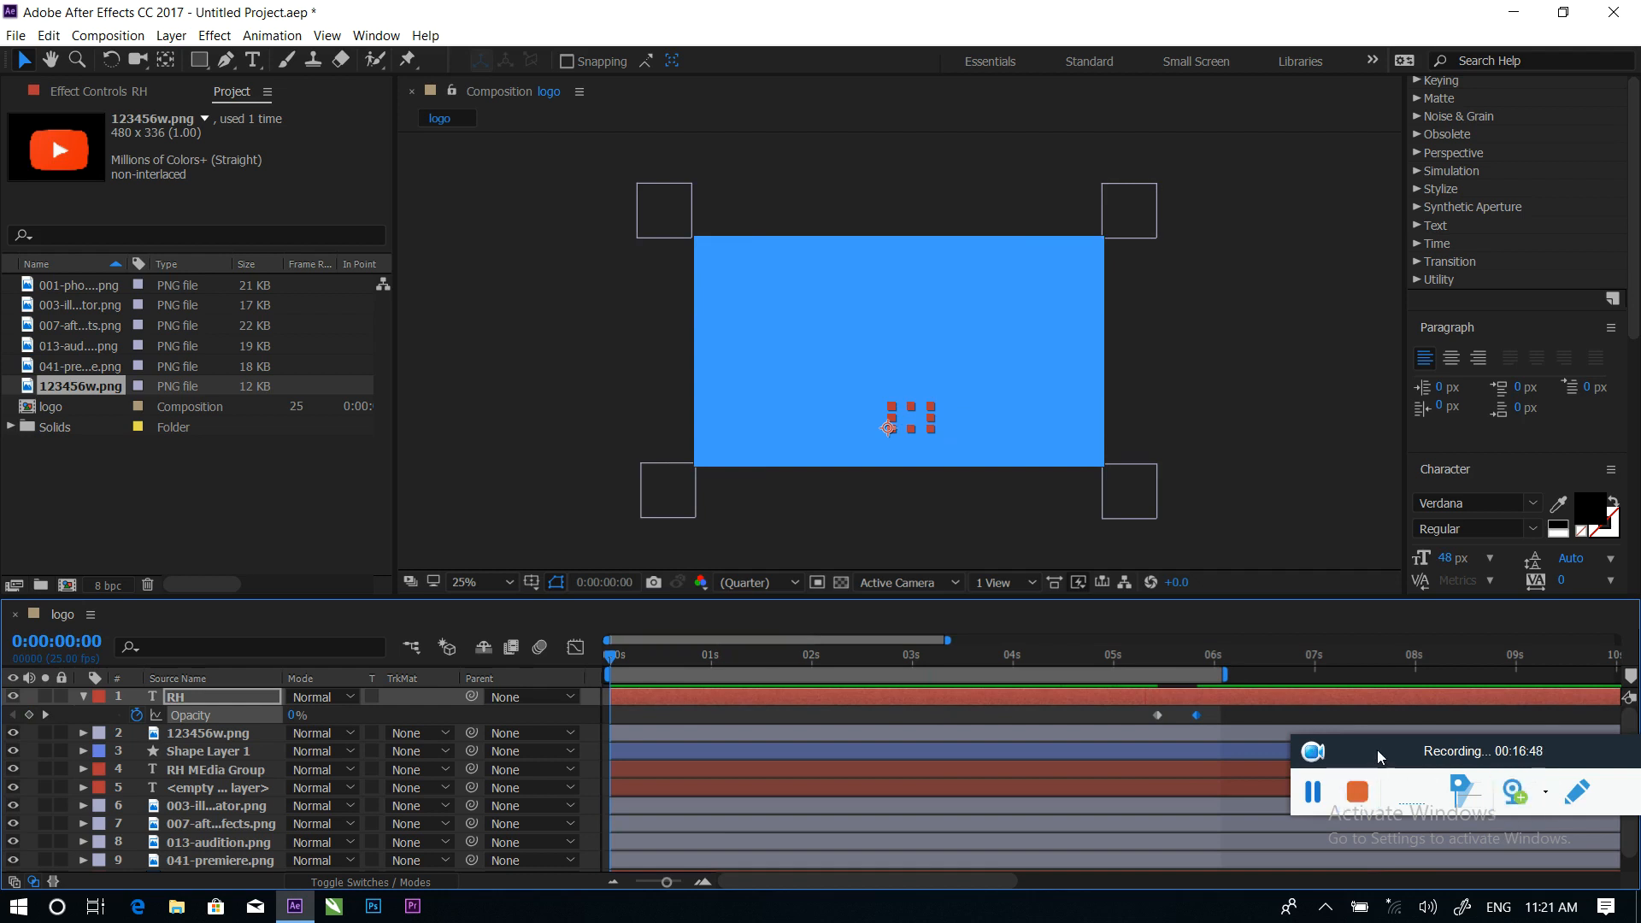
drag(1377, 754, 1639, 829)
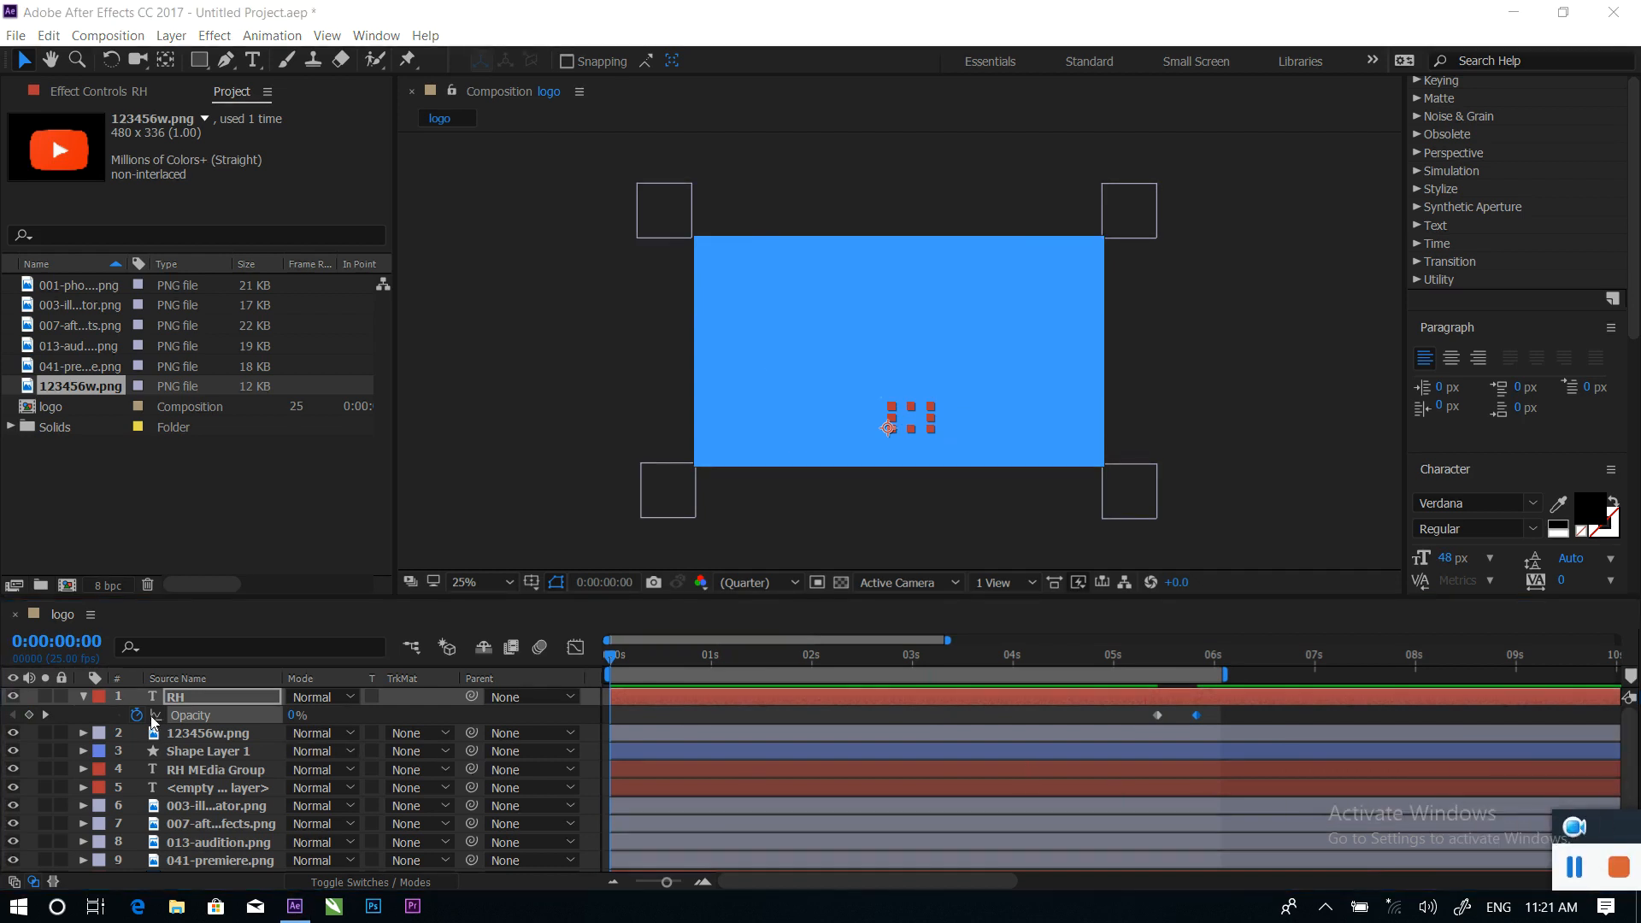
click(84, 699)
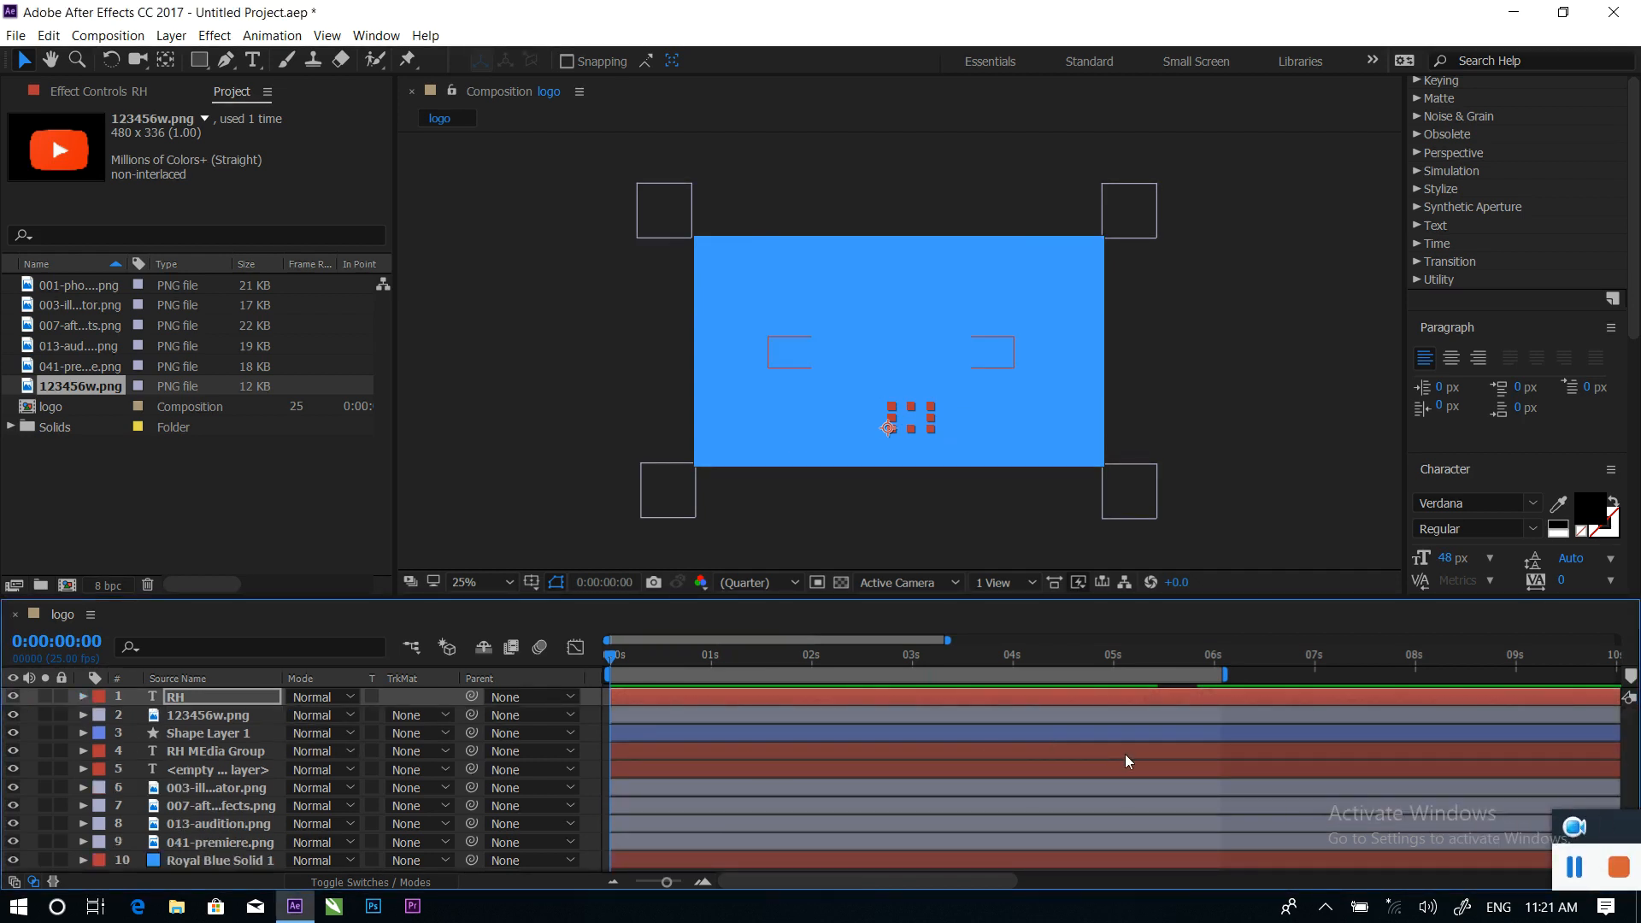
key(space)
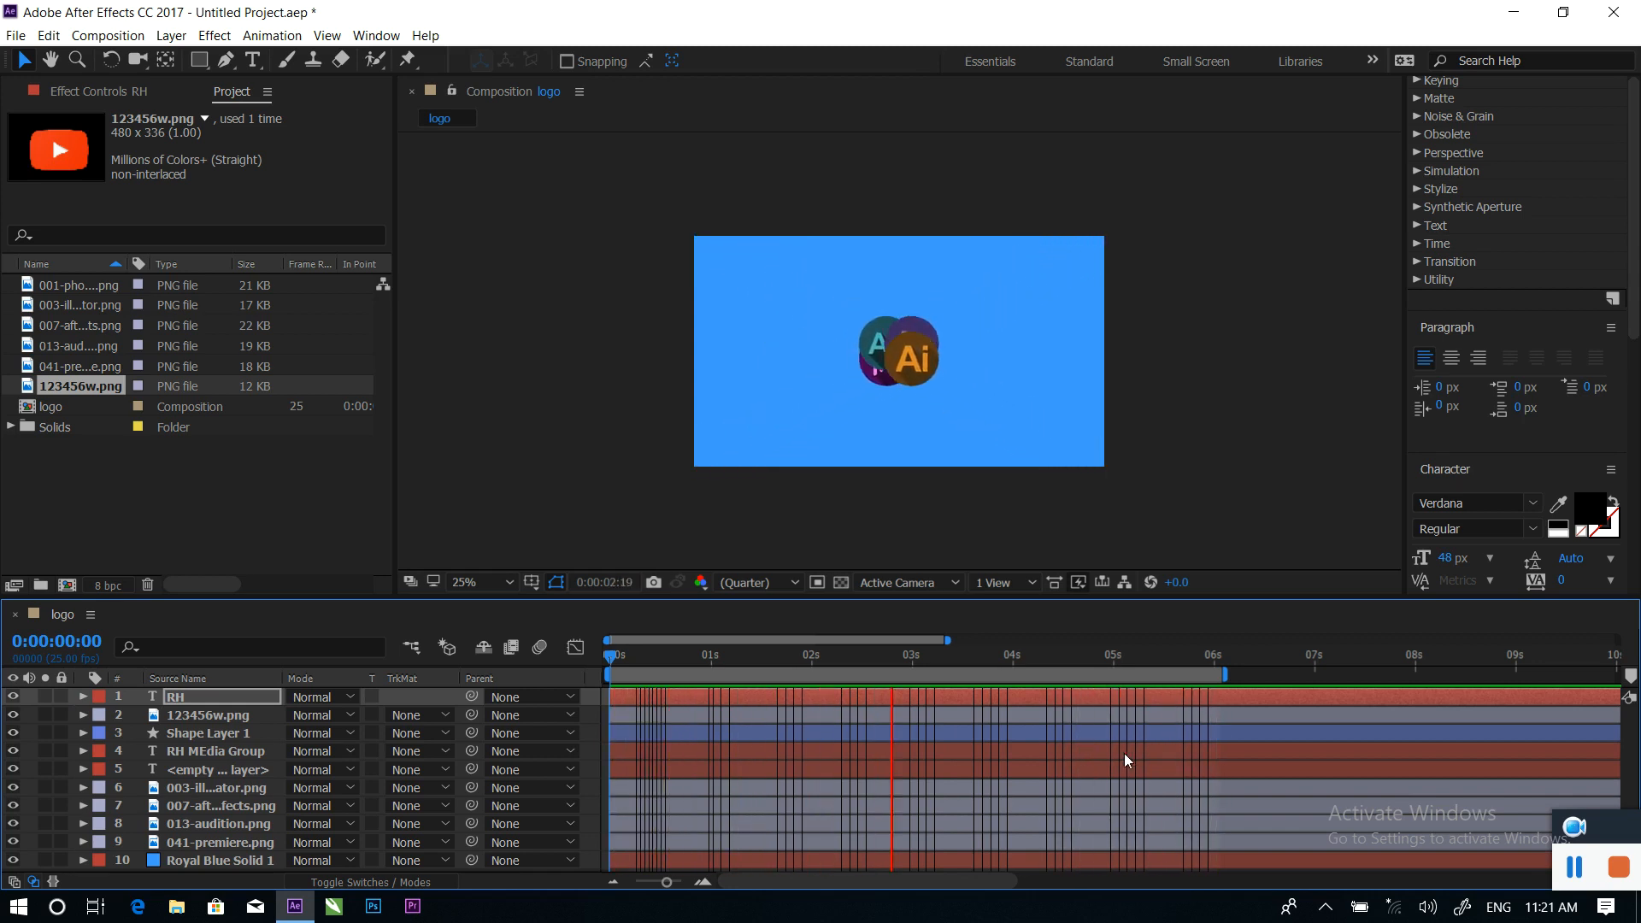
key(space)
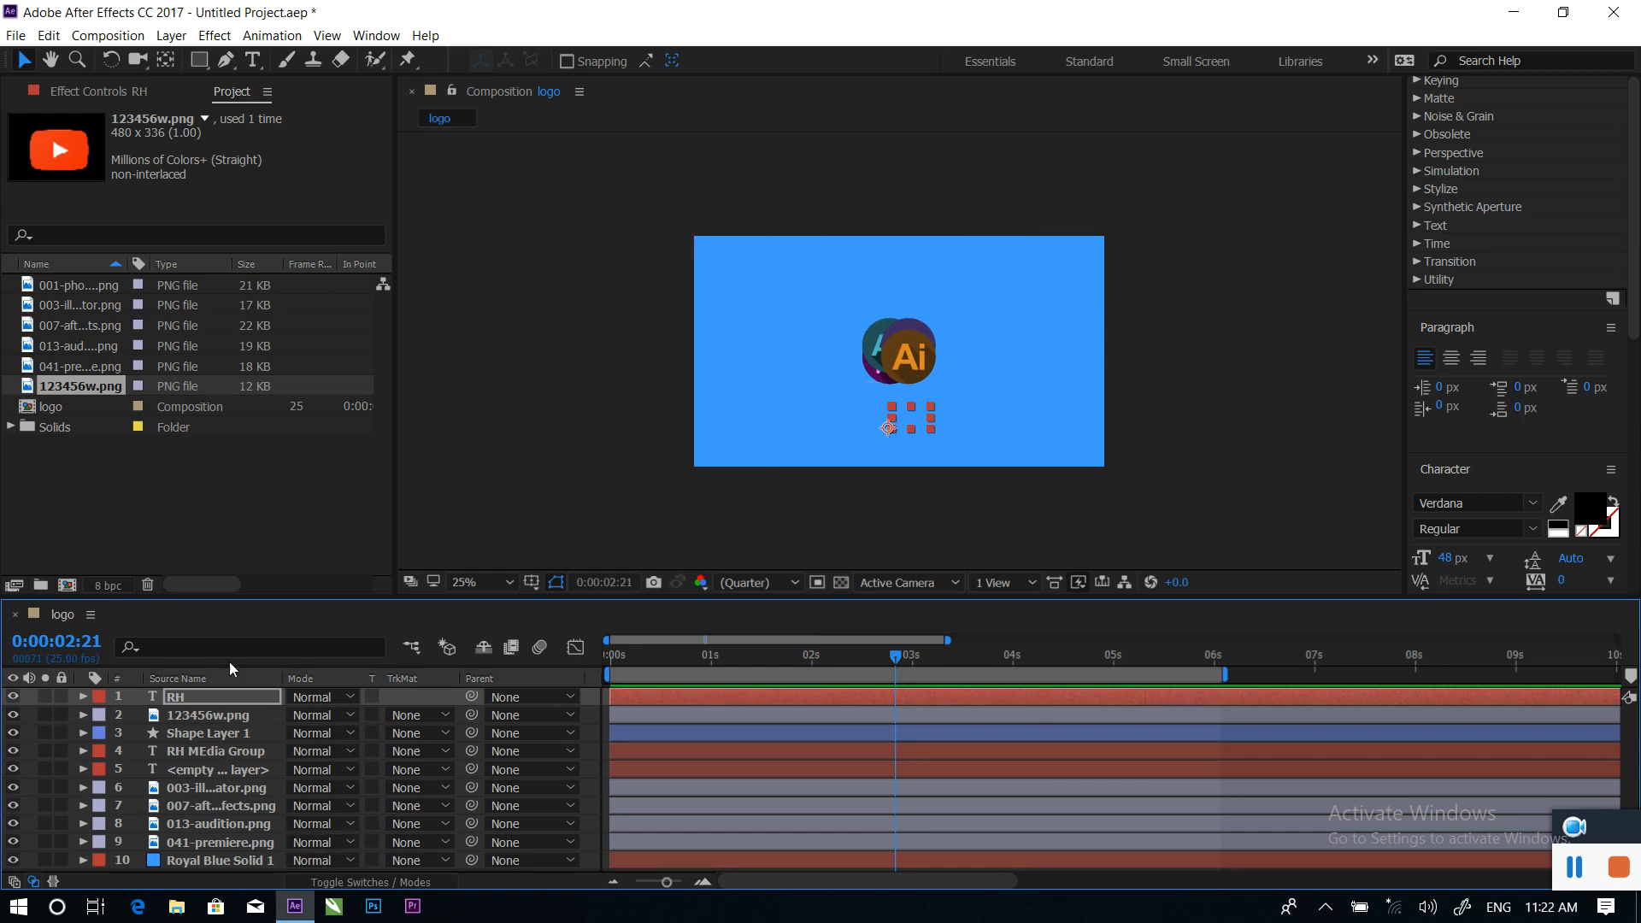
Import the audio file 31_music.mp3 into the project
double_click(170, 469)
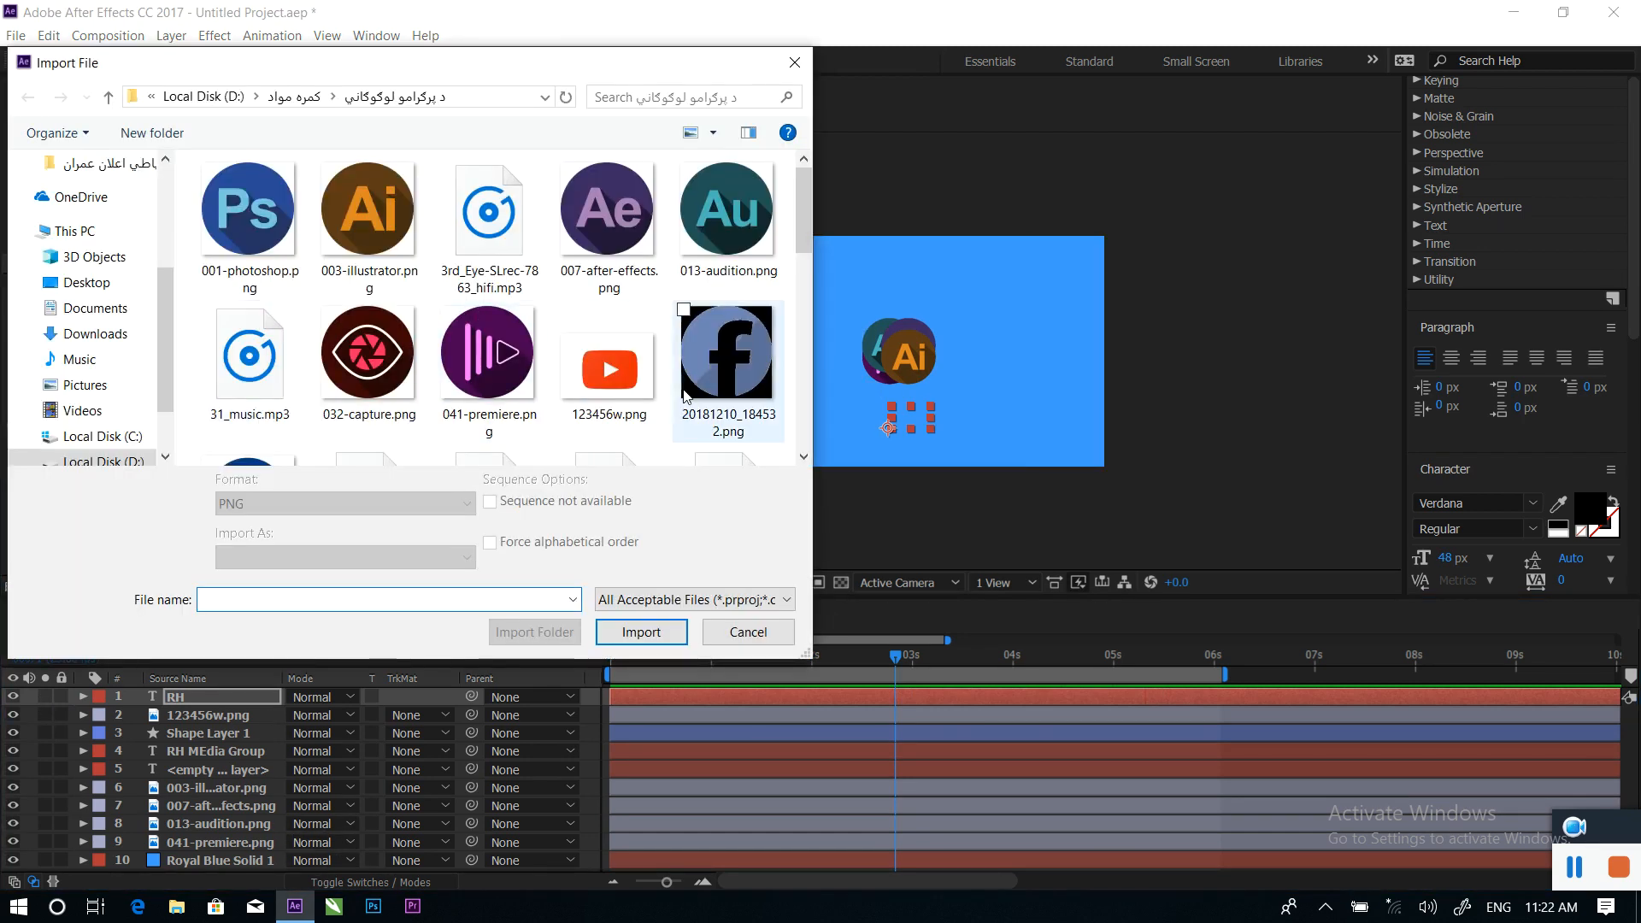
scroll(683, 395, down, 1)
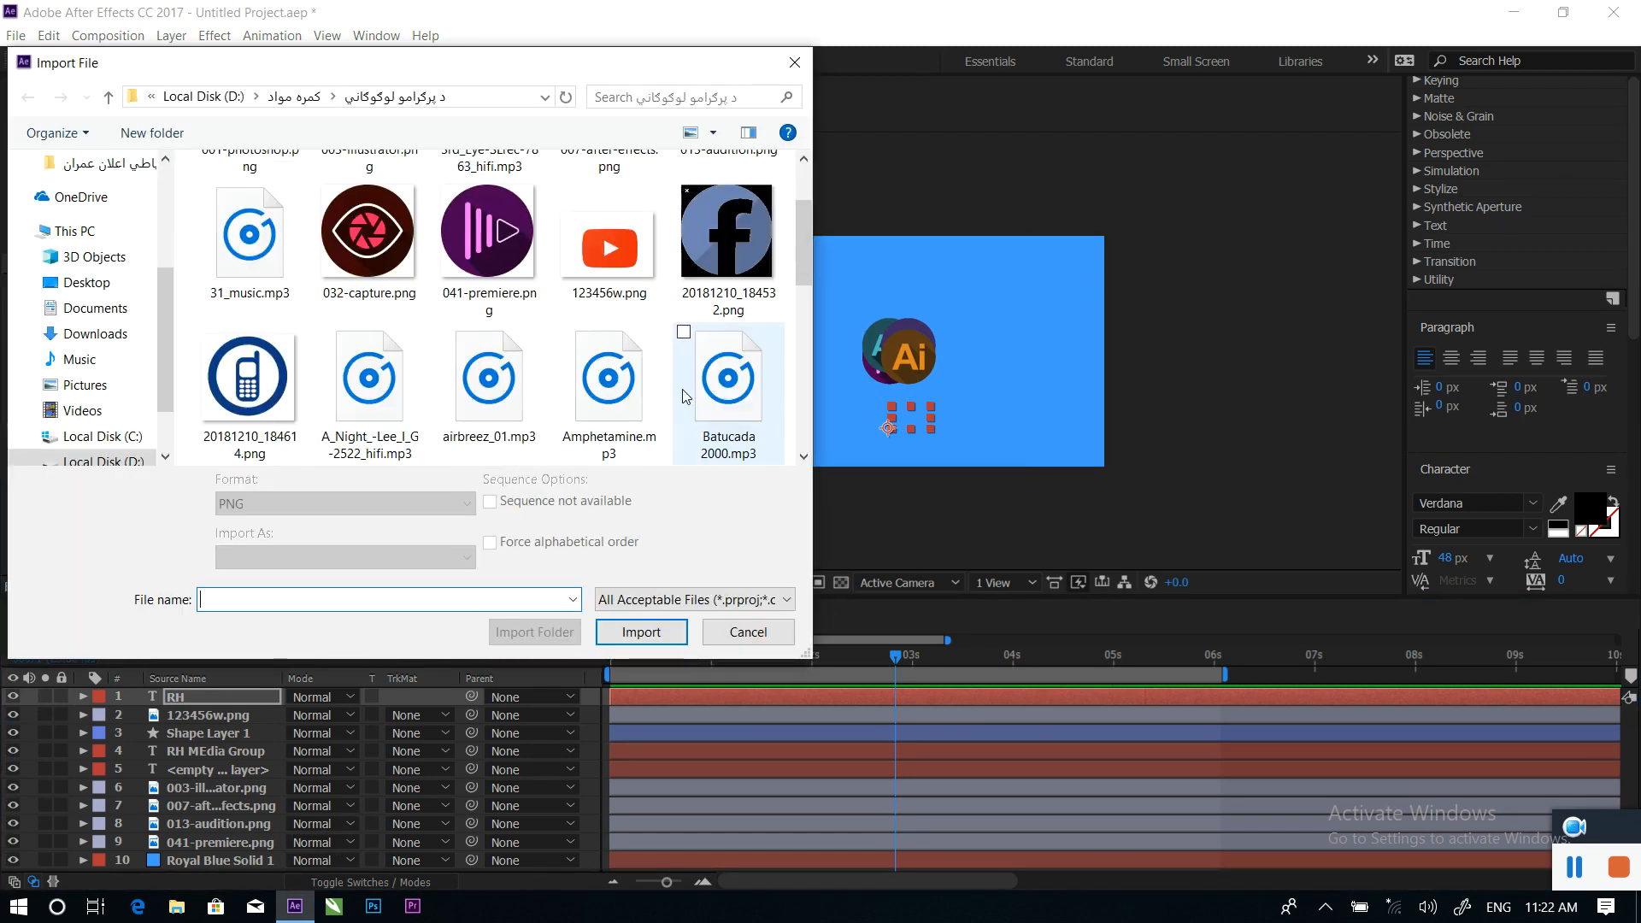
click(265, 261)
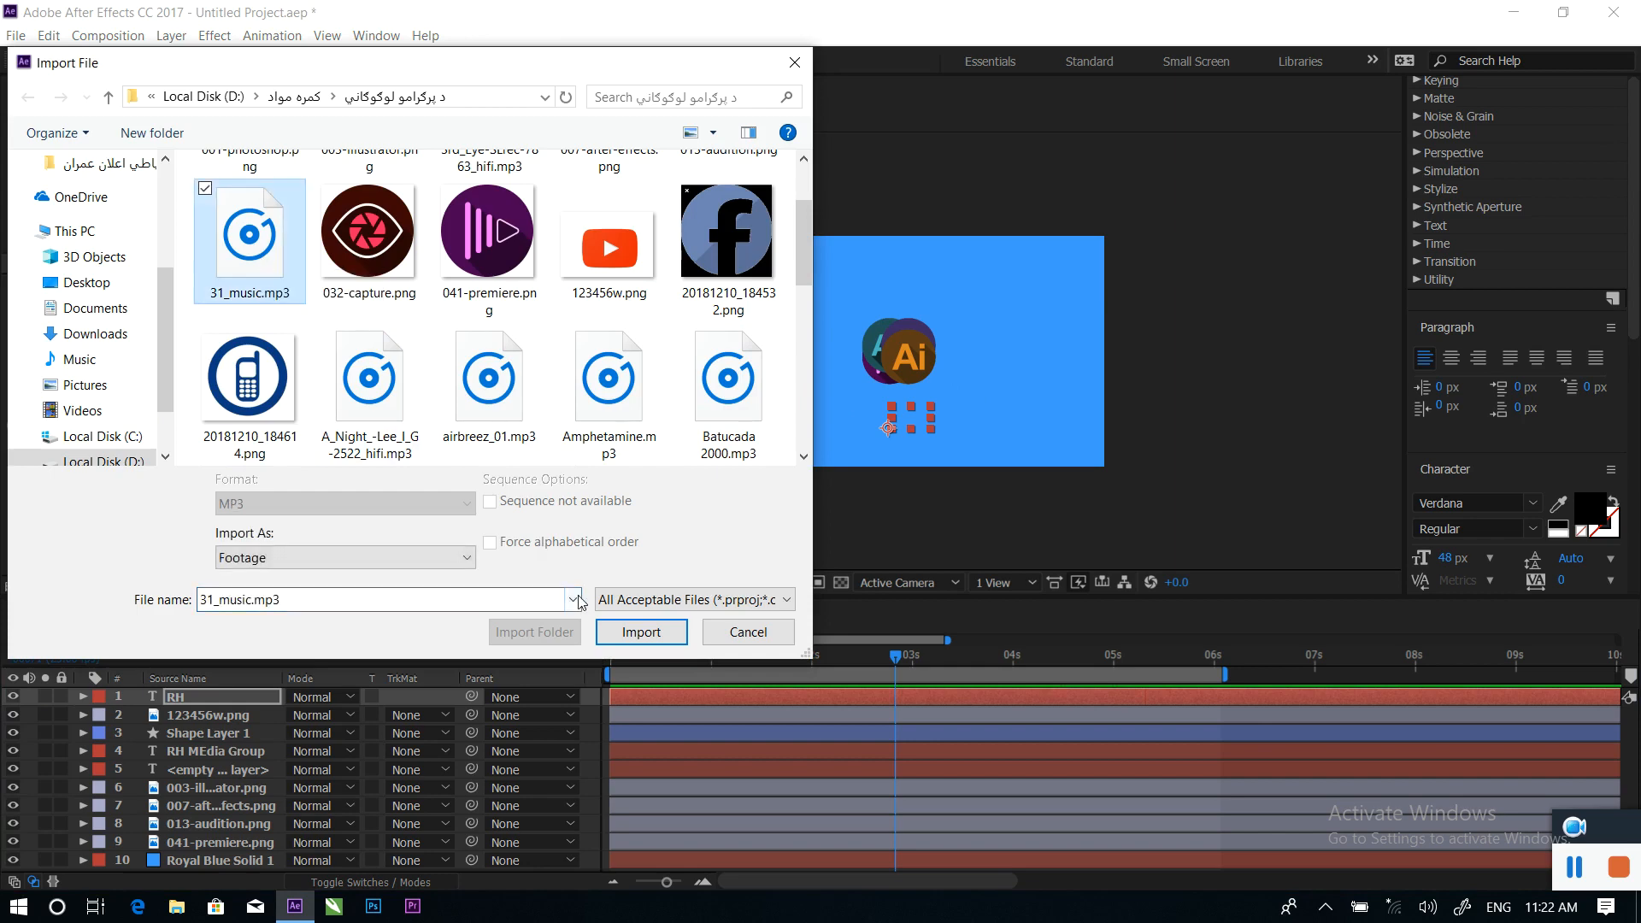
click(641, 631)
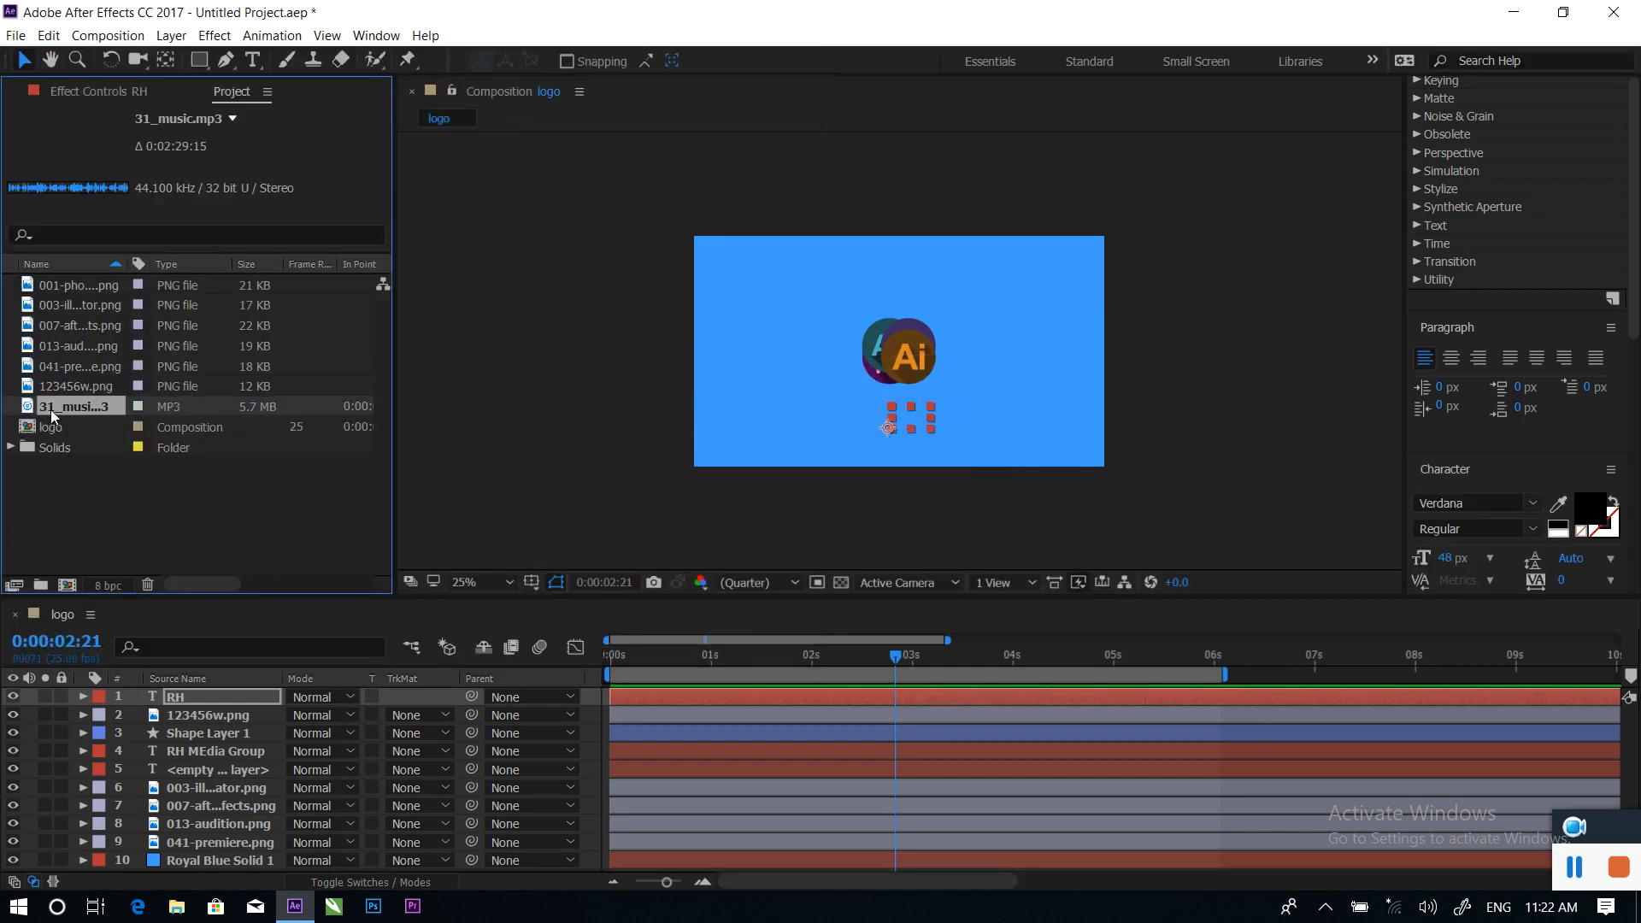
Add 31_music.mp3 to the logo composition as the lowest layer, beneath Royal Blue Solid 1
drag(250, 756, 157, 872)
click(1636, 771)
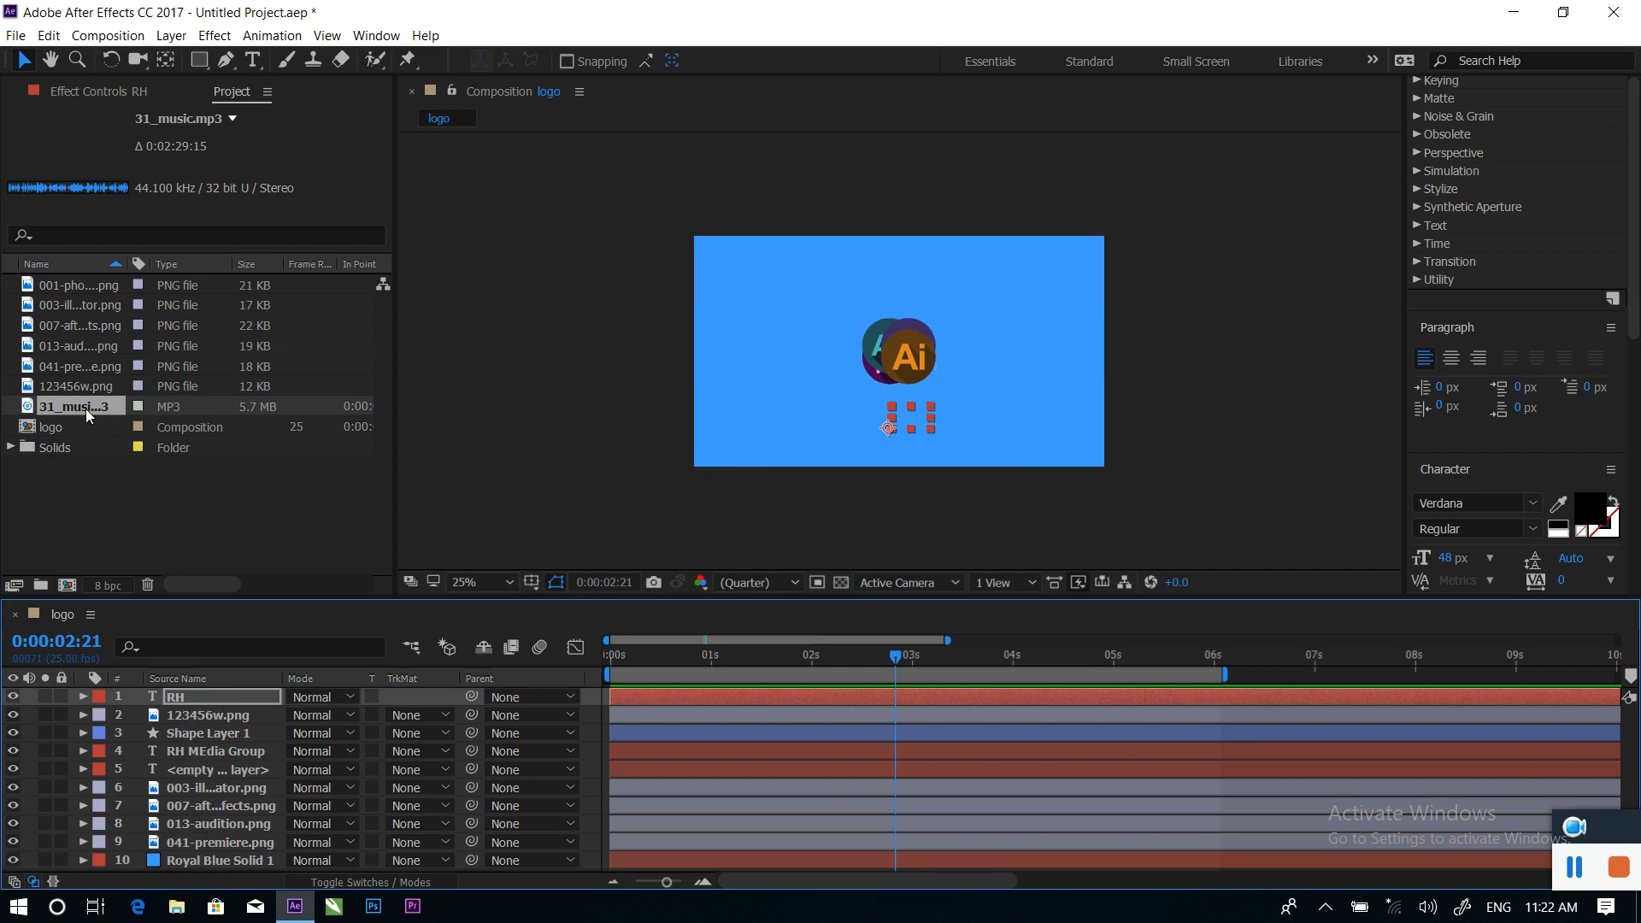
drag(85, 409, 166, 864)
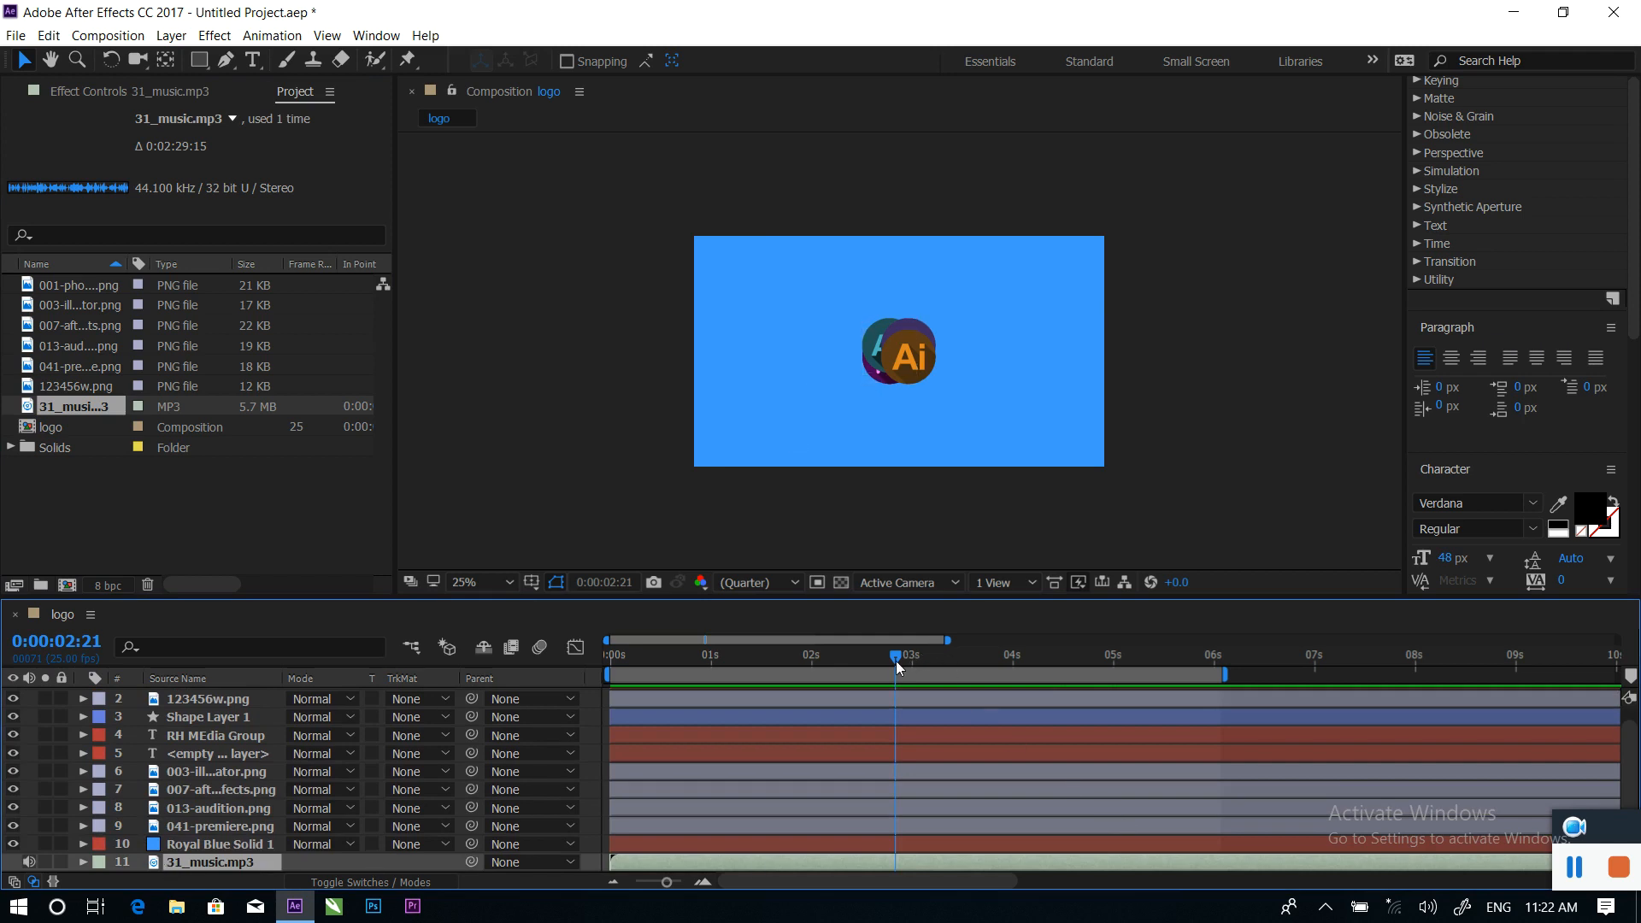
Play the whole logo animation from the start to review it together with the music
drag(895, 659, 595, 673)
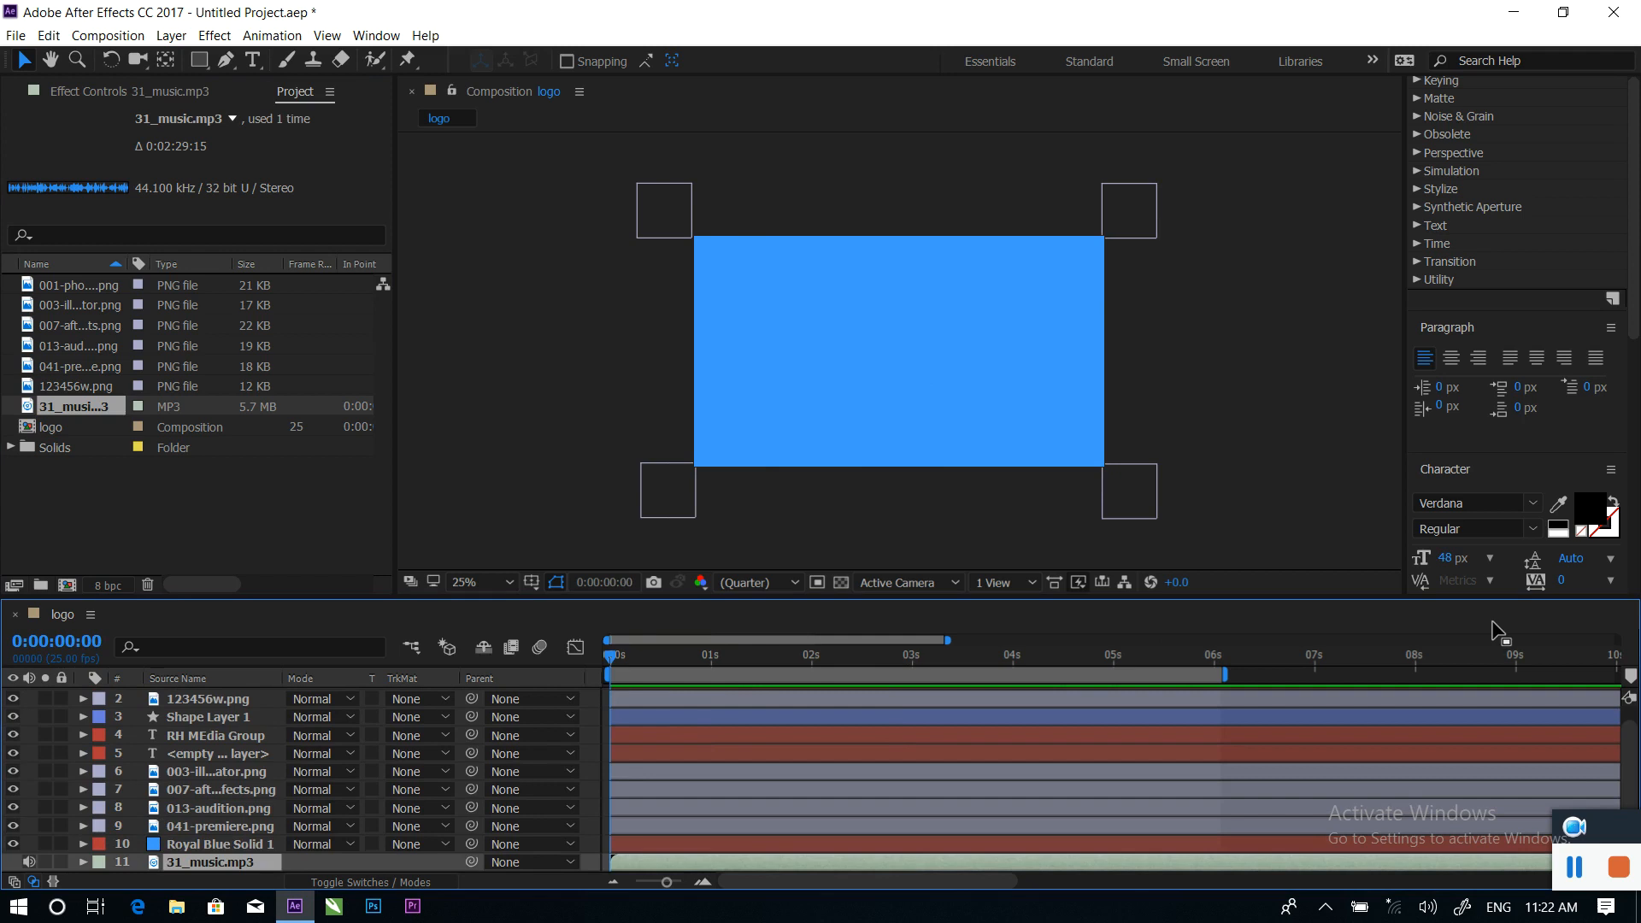
key(space)
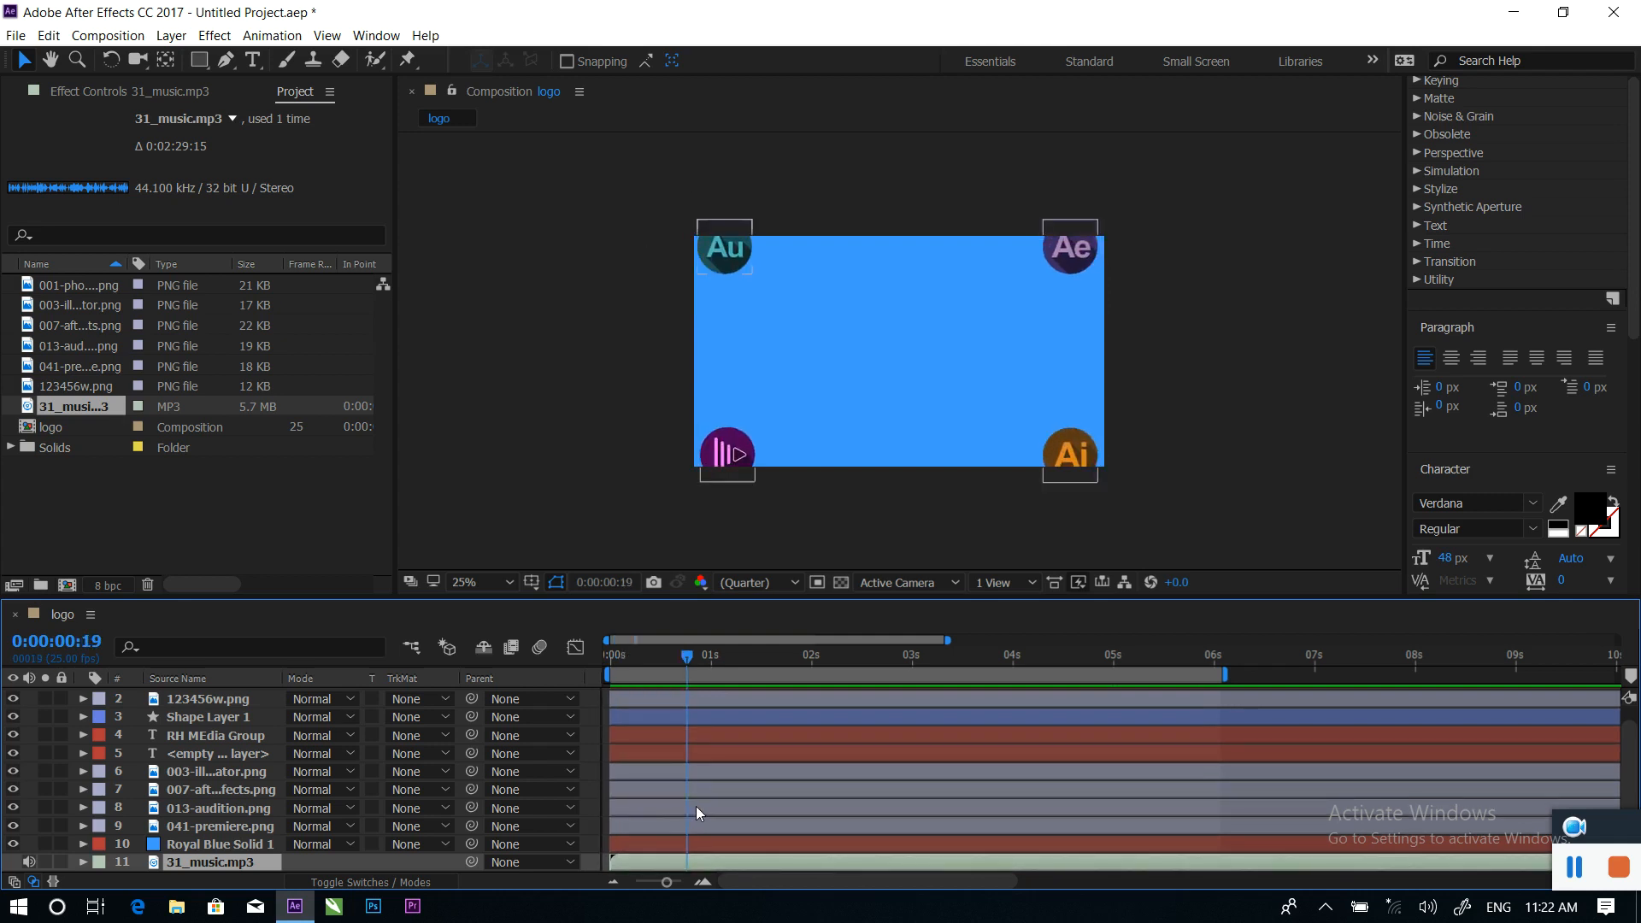
drag(689, 656, 1104, 745)
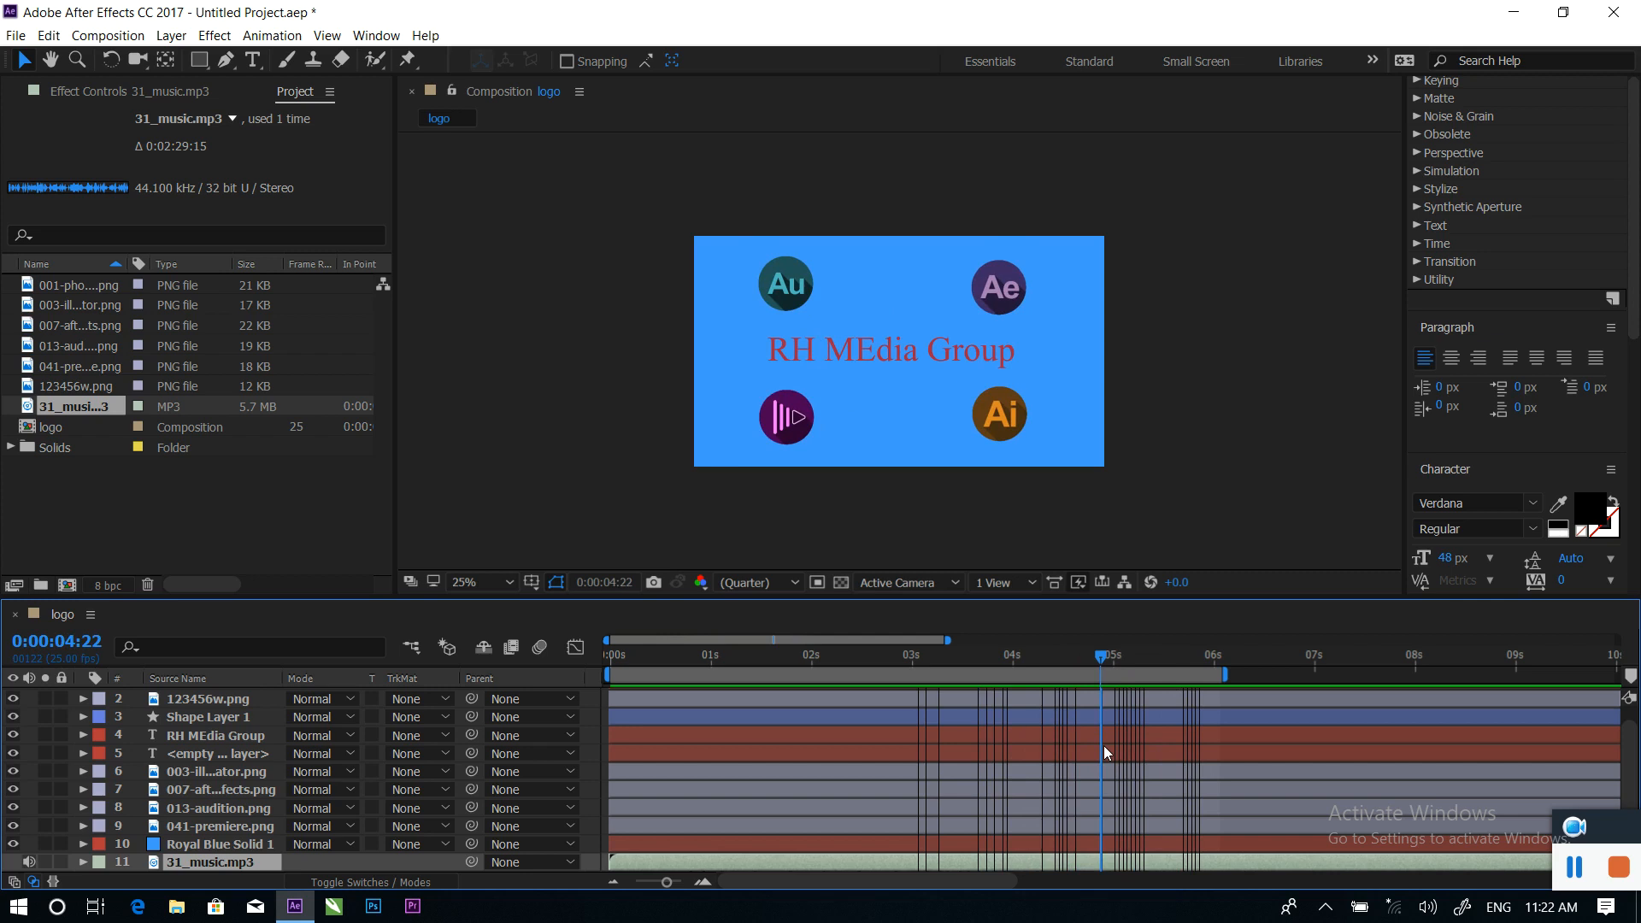
click(1105, 733)
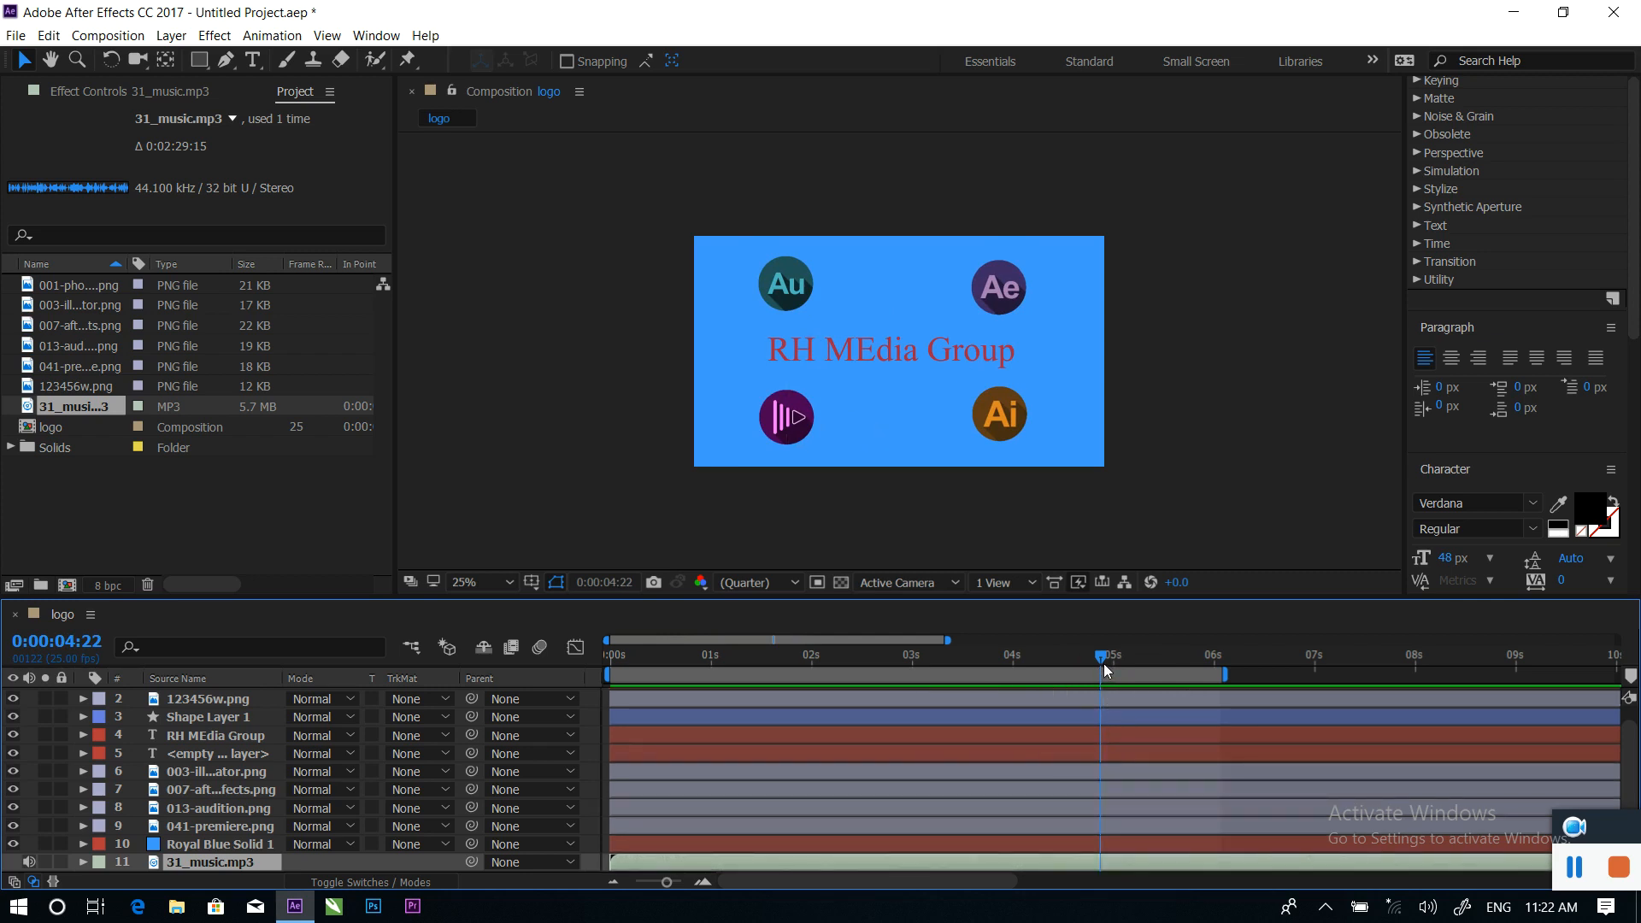
key(space)
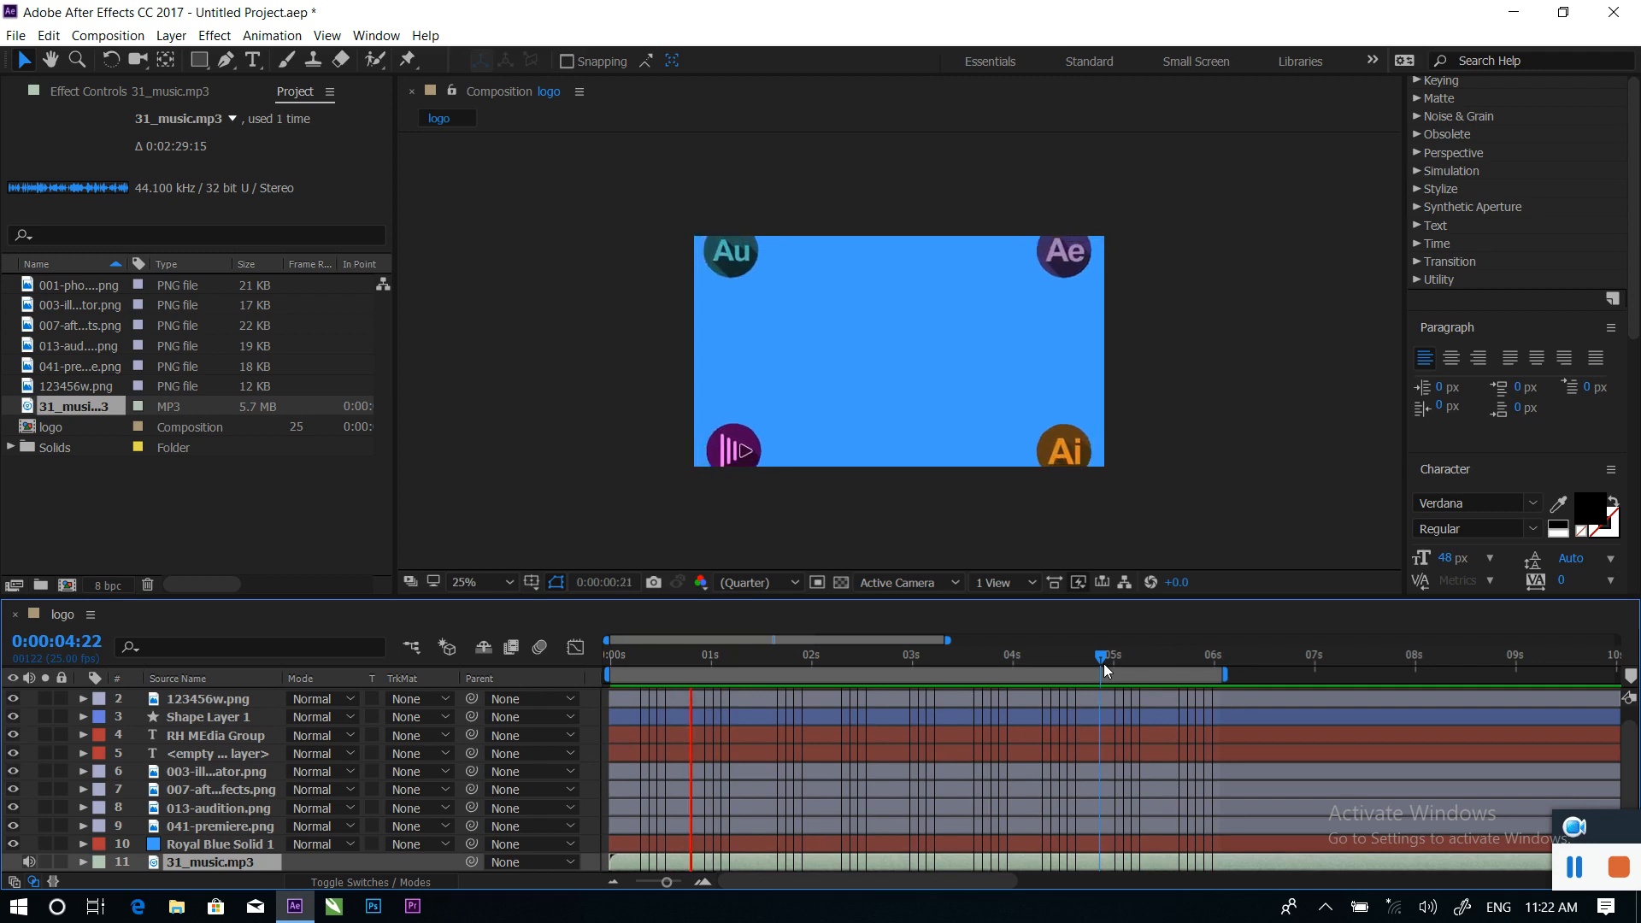
drag(1614, 823, 1183, 628)
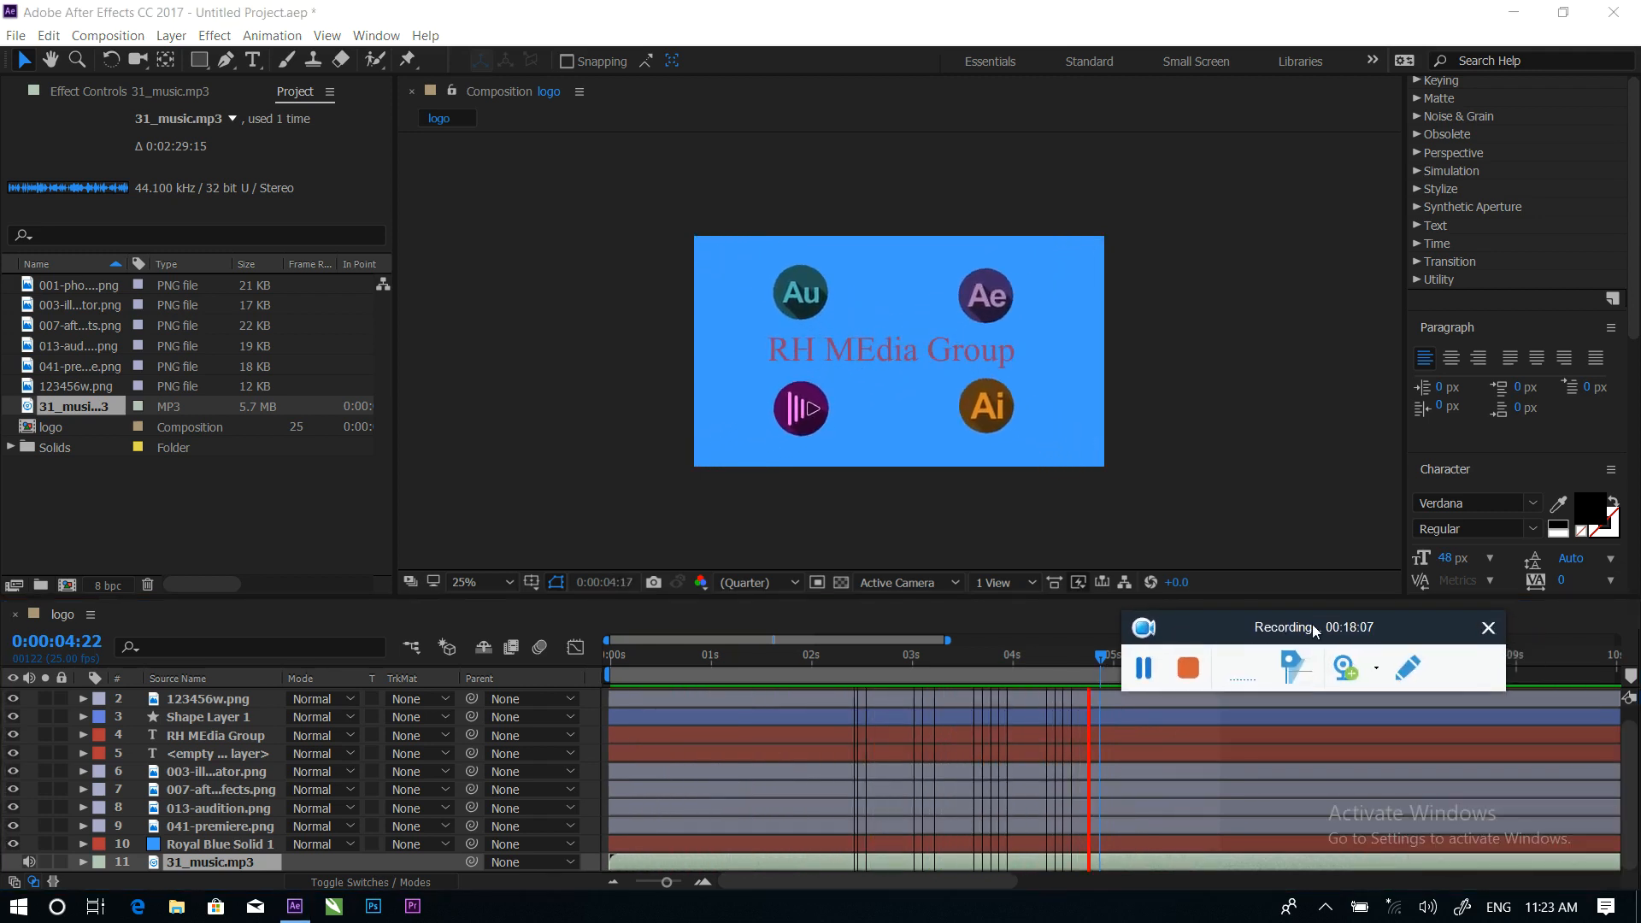